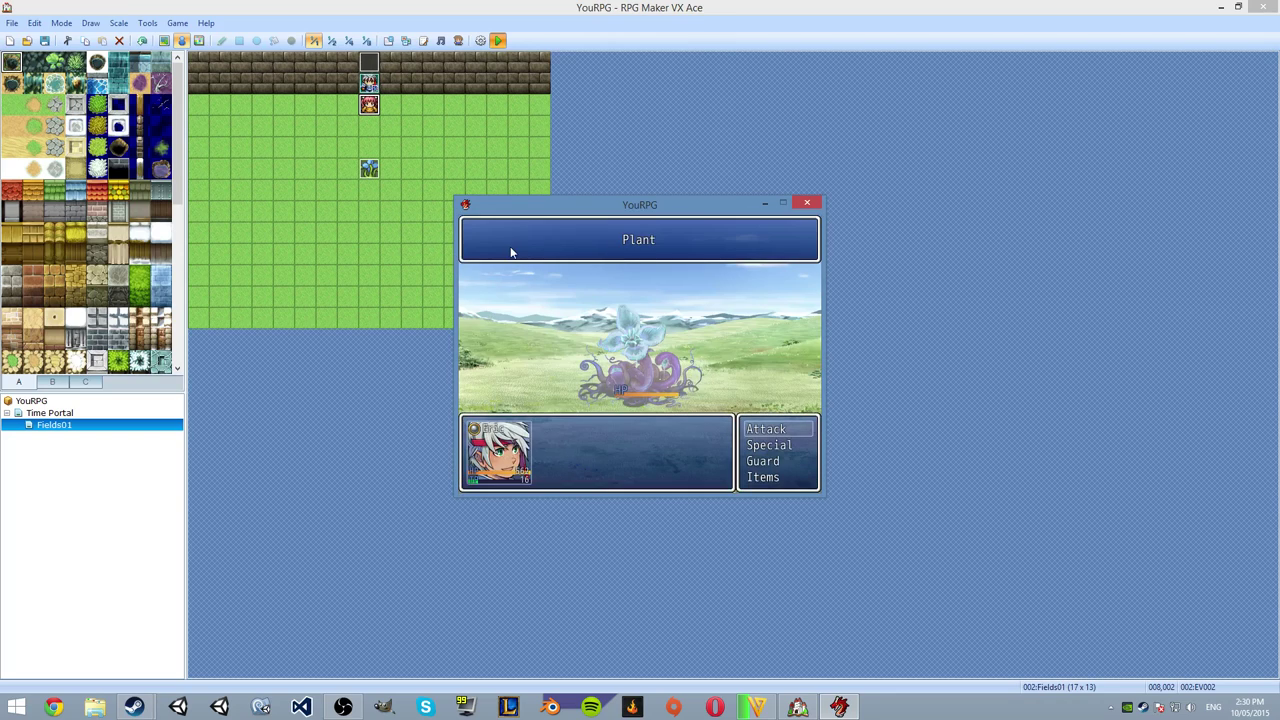
Use the Strong Attack special against the Plant in the playtest battle and play out the turn.
{"action": "key", "text": "Down"}
{"action": "key", "text": "Return"}
{"action": "key", "text": "Return"}
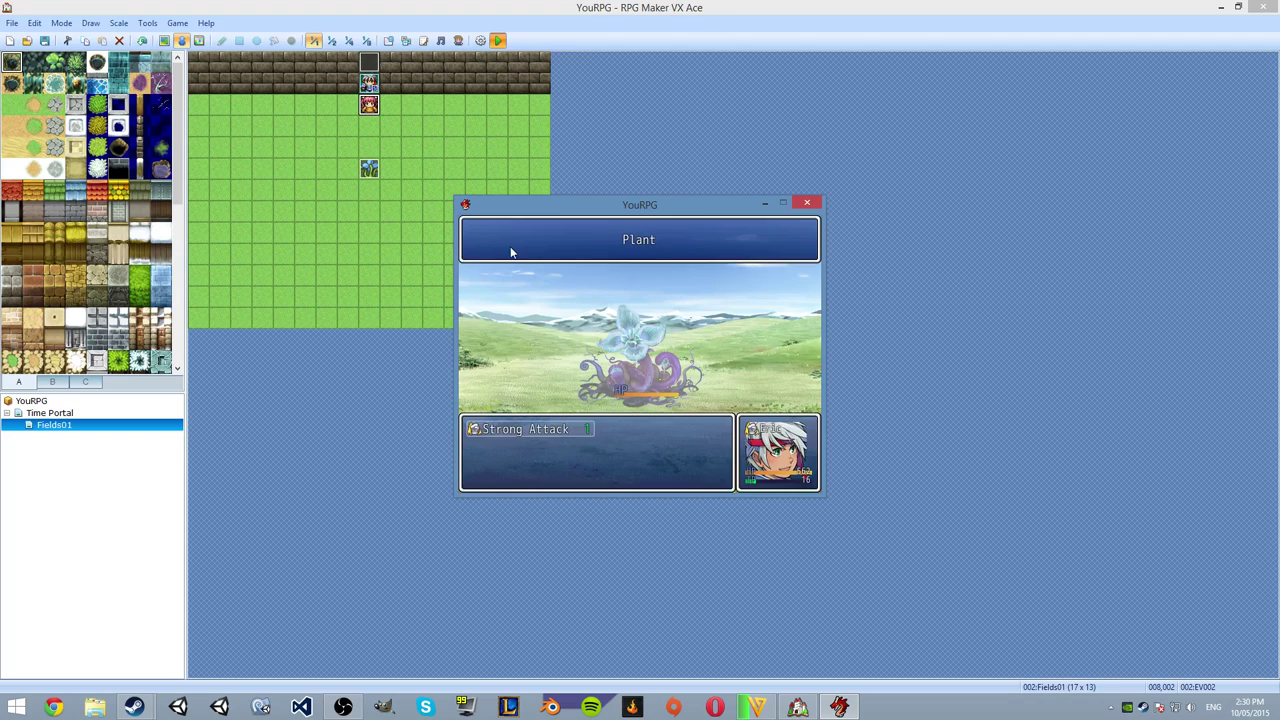
{"action": "key", "text": "Return"}
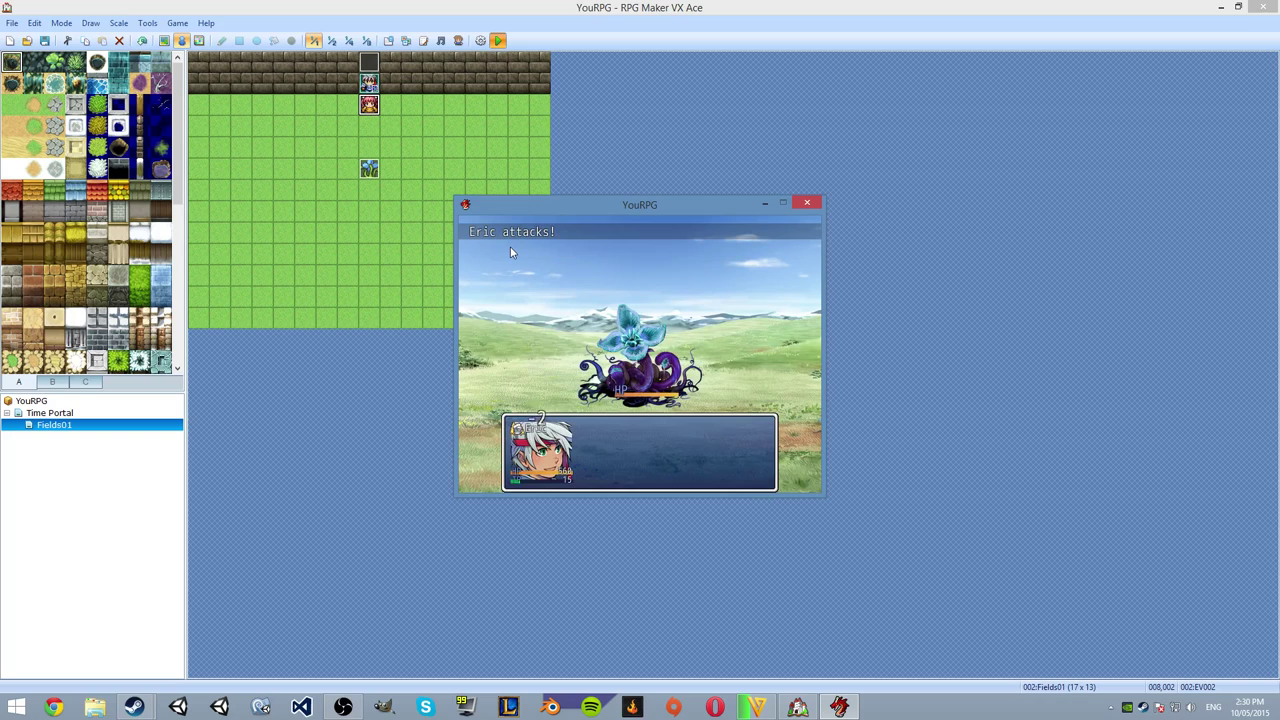
{"action": "key", "text": "Return"}
{"action": "key", "text": "Return"}
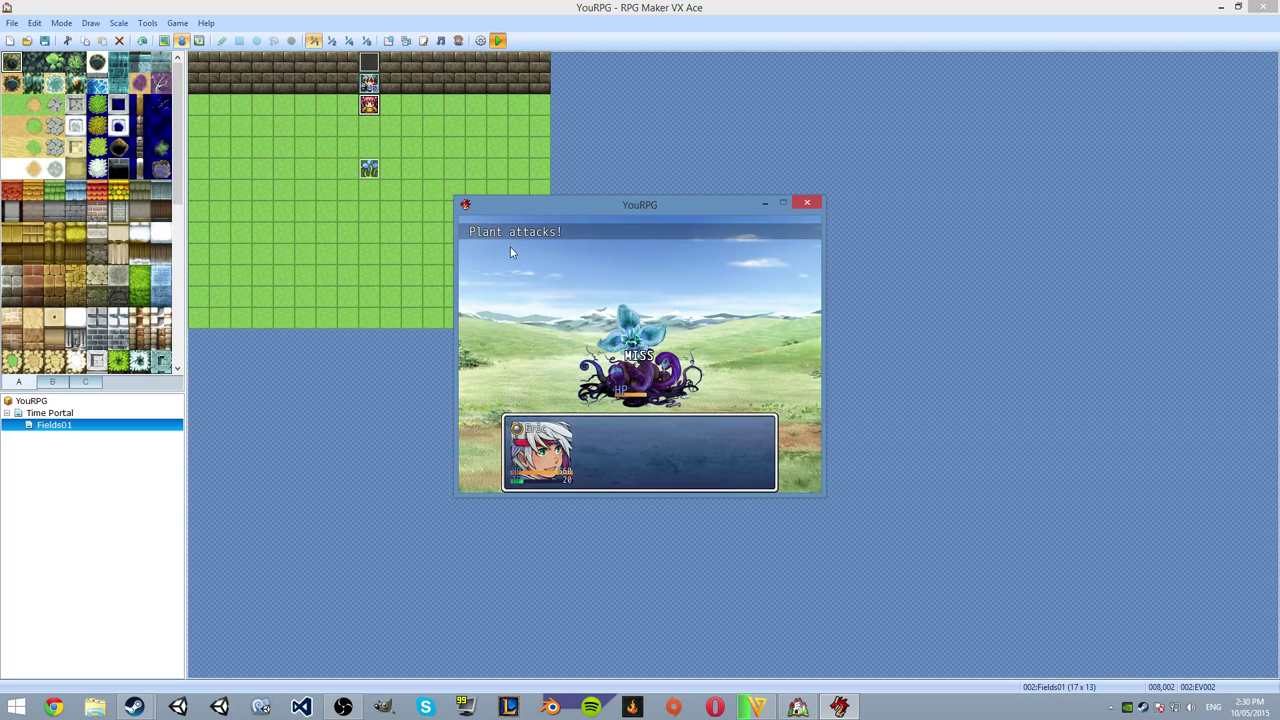
{"action": "key", "text": "Return"}
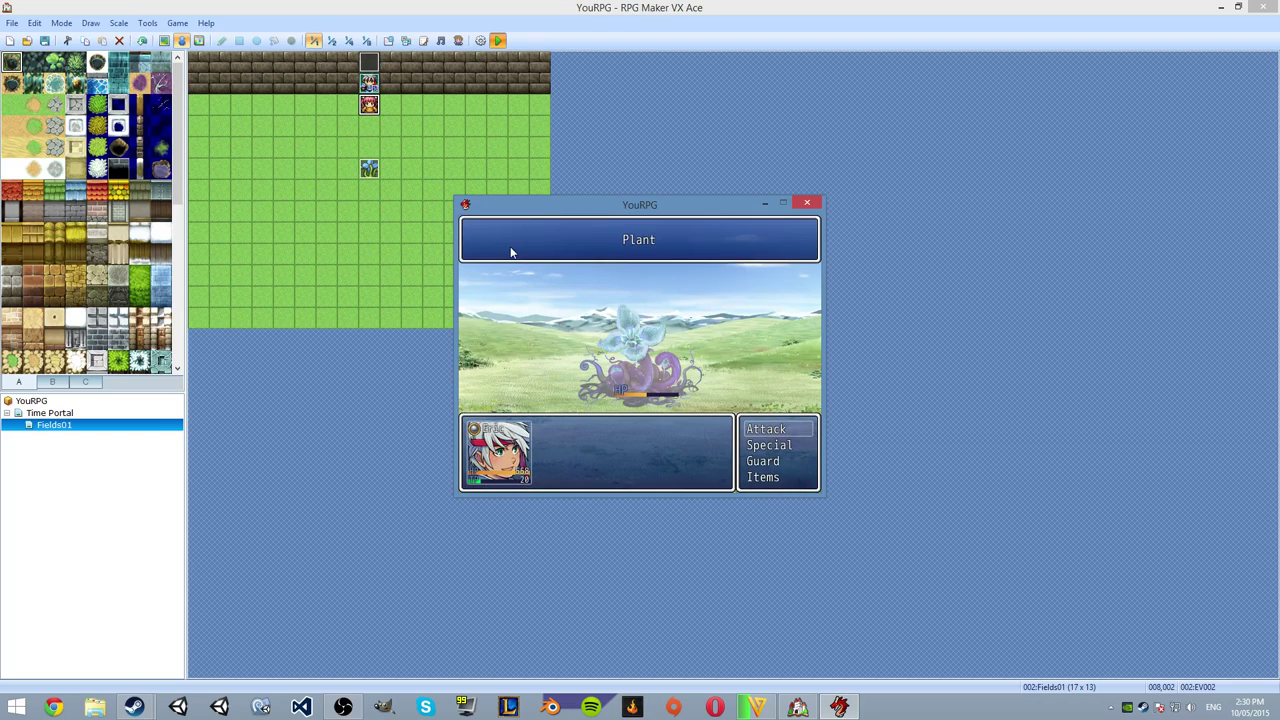
Attack the Plant with Strong Attack for a second turn to finish the battle.
{"action": "key", "text": "Escape"}
{"action": "key", "text": "Down"}
{"action": "key", "text": "Return"}
{"action": "key", "text": "Return"}
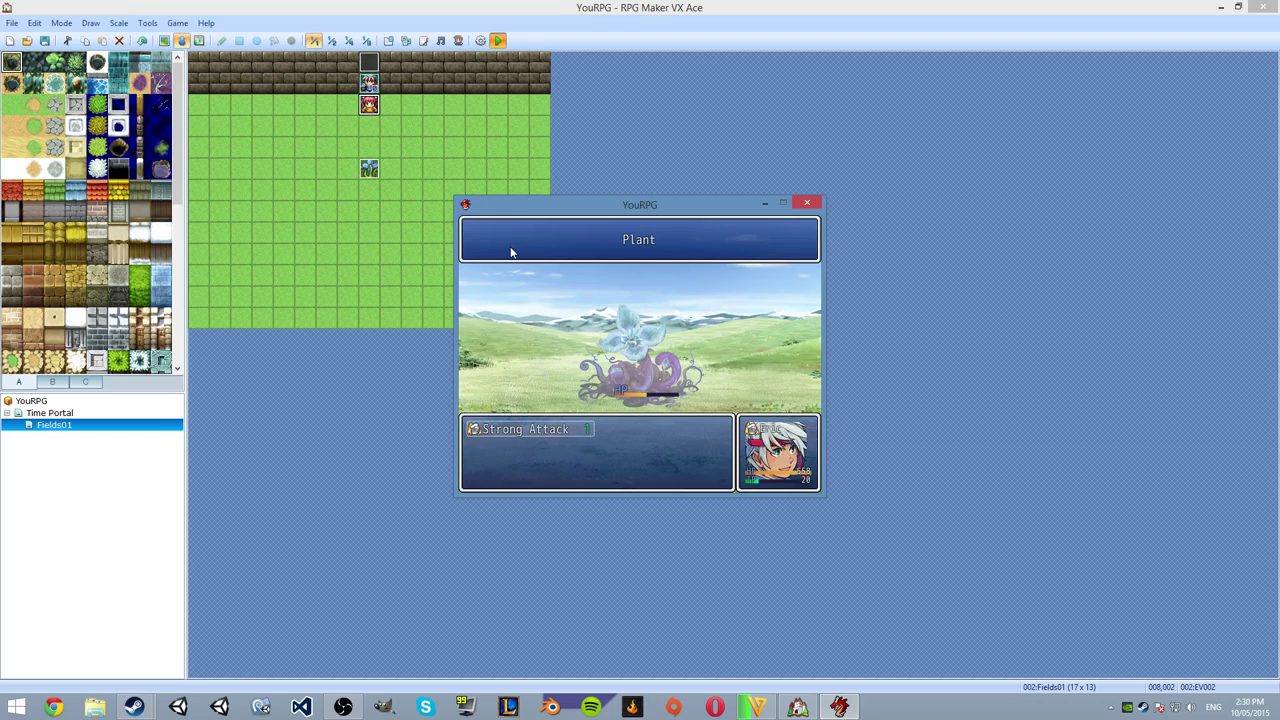
{"action": "key", "text": "Return"}
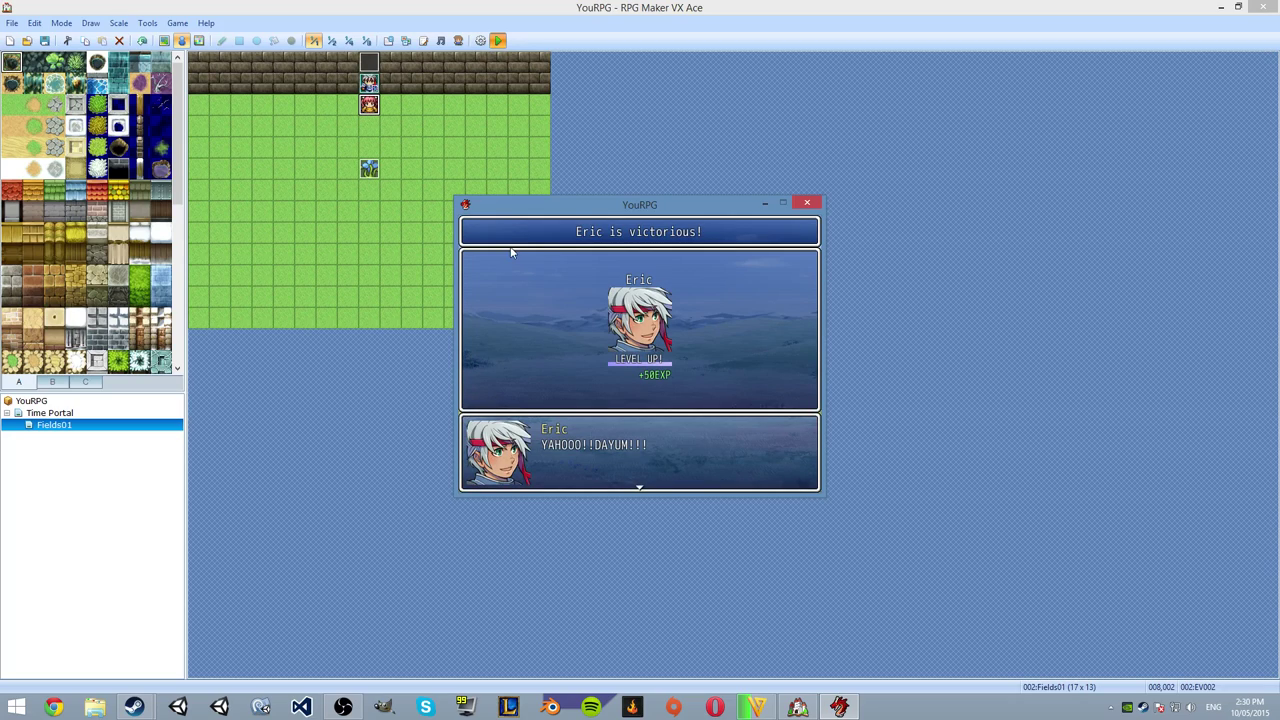
Advance through the victory screens and the post-battle dialogue with the masked NPC, including its choice prompt.
{"action": "key", "text": "Return"}
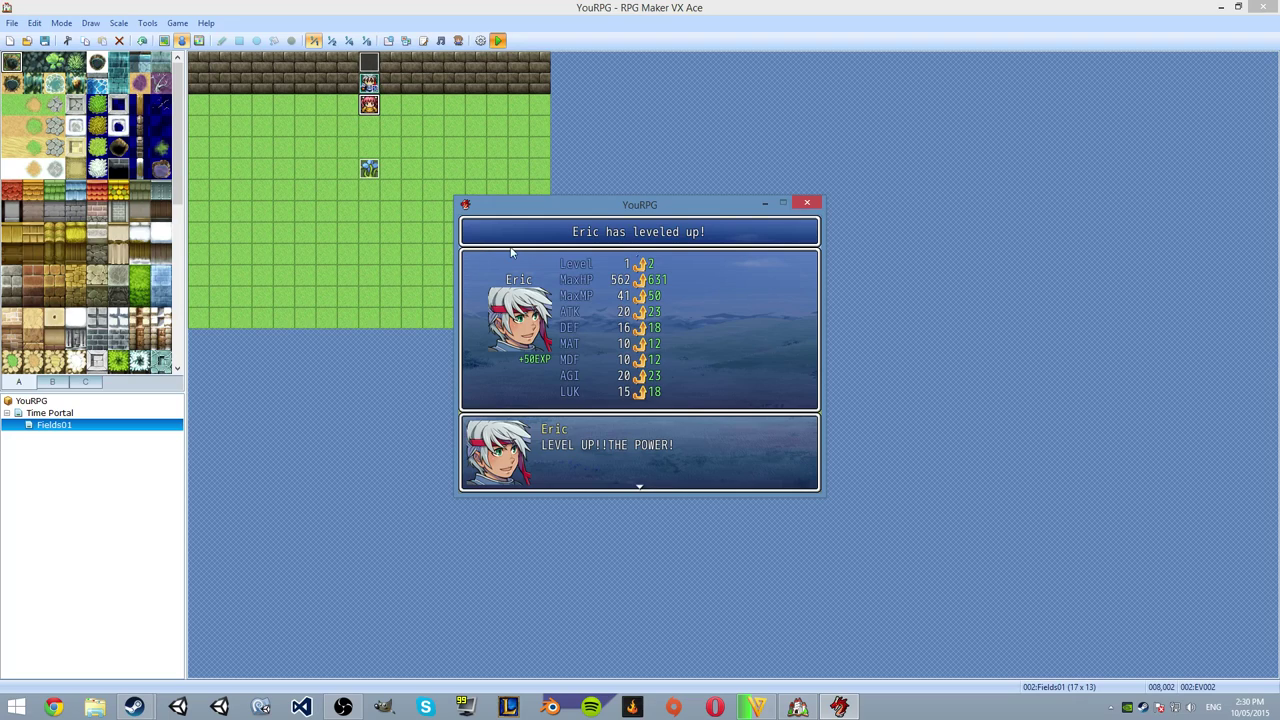
{"action": "key", "text": "Return"}
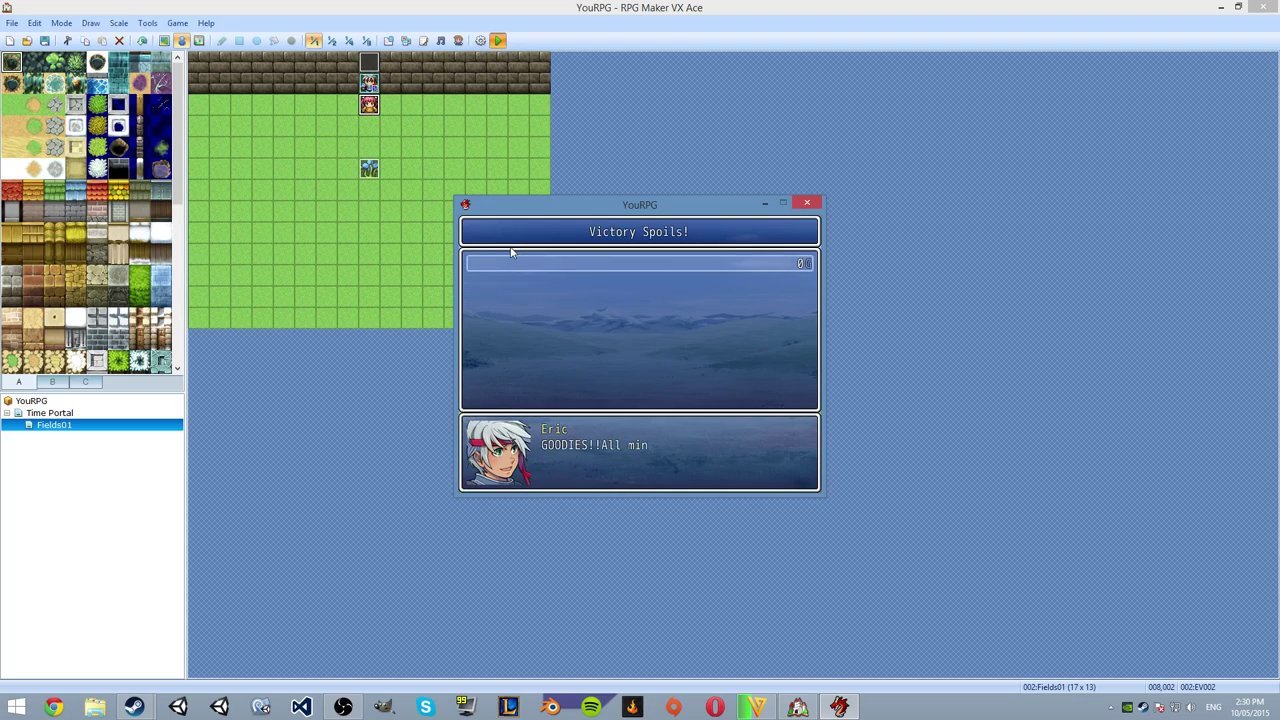
{"action": "key", "text": "Return"}
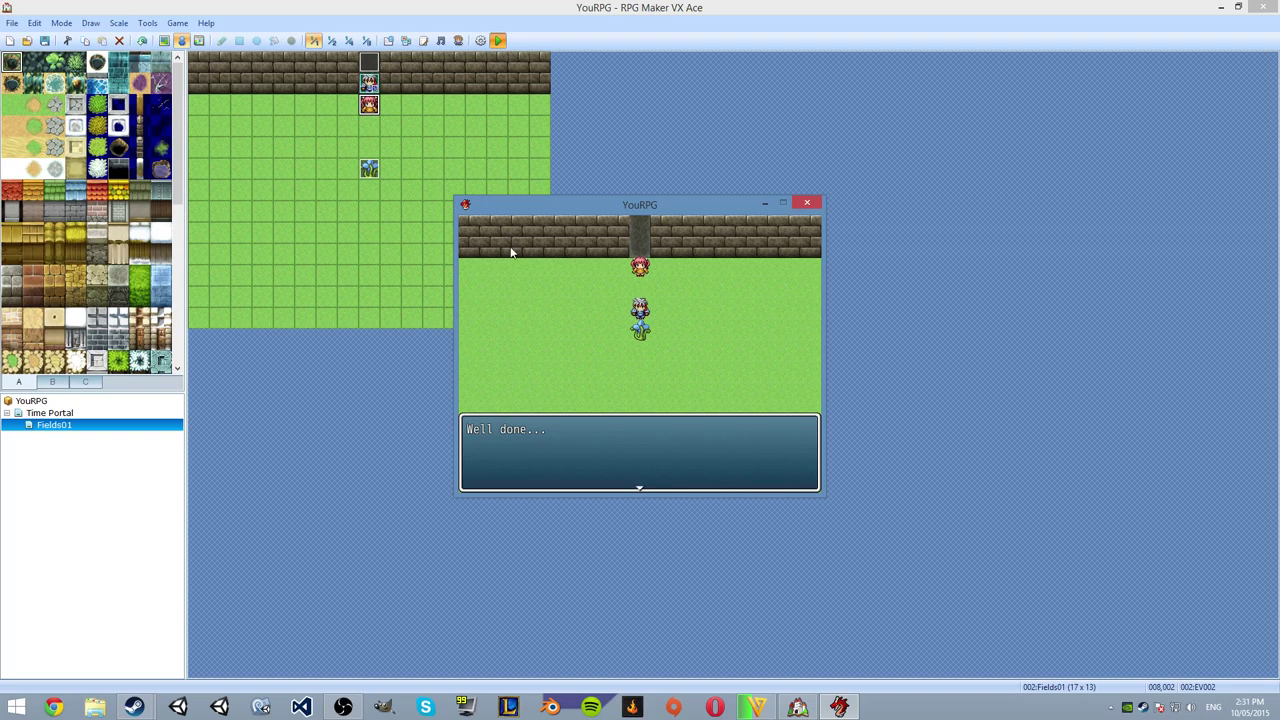
{"action": "key", "text": "Return"}
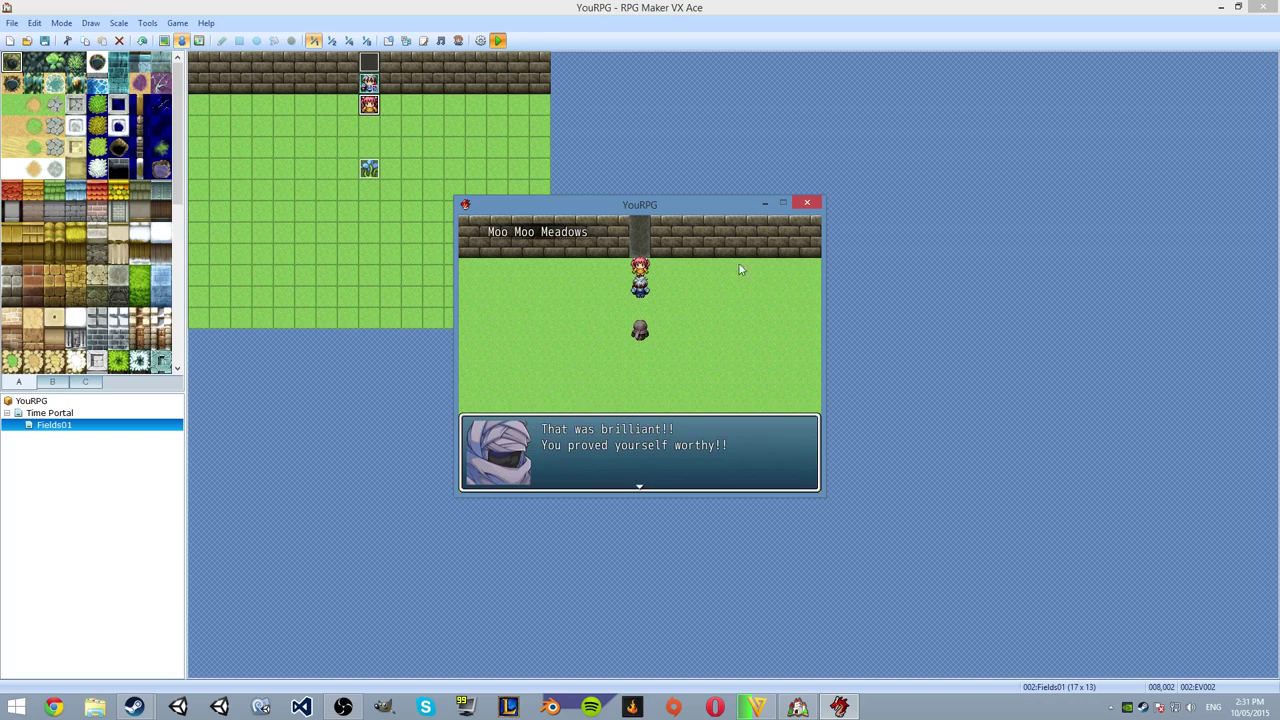
{"action": "key", "text": "Return"}
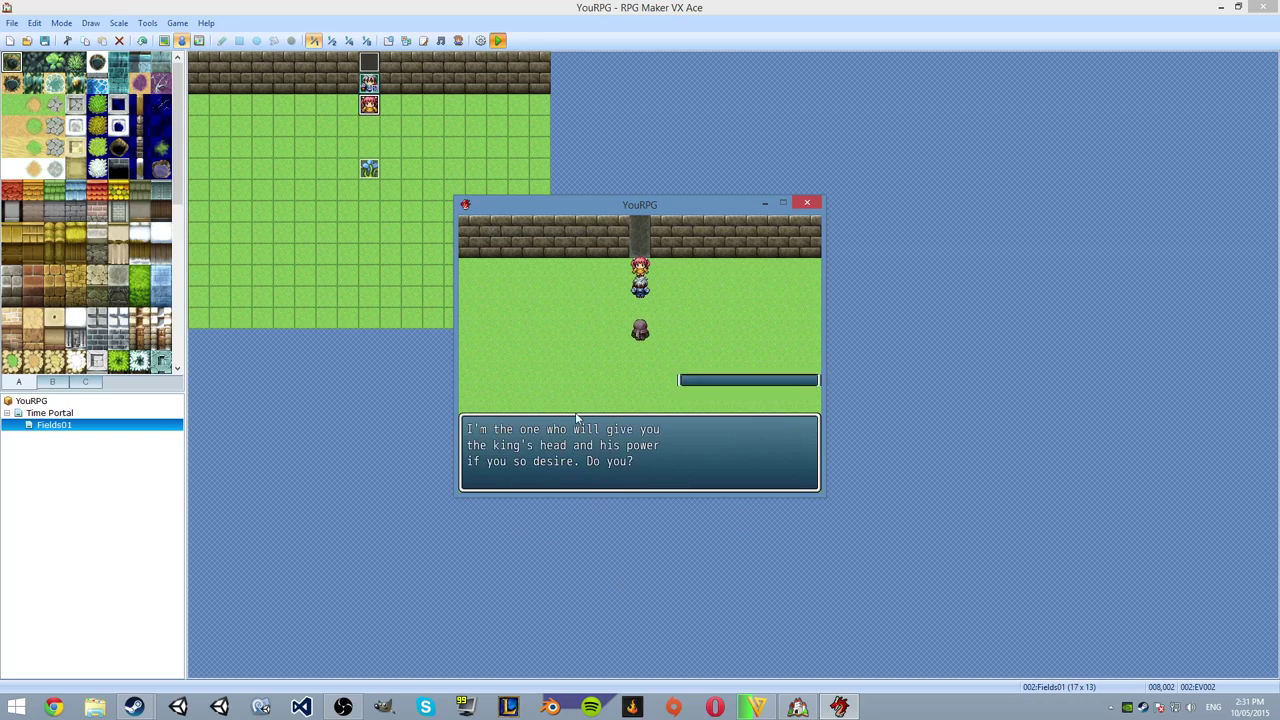
{"action": "key", "text": "Return"}
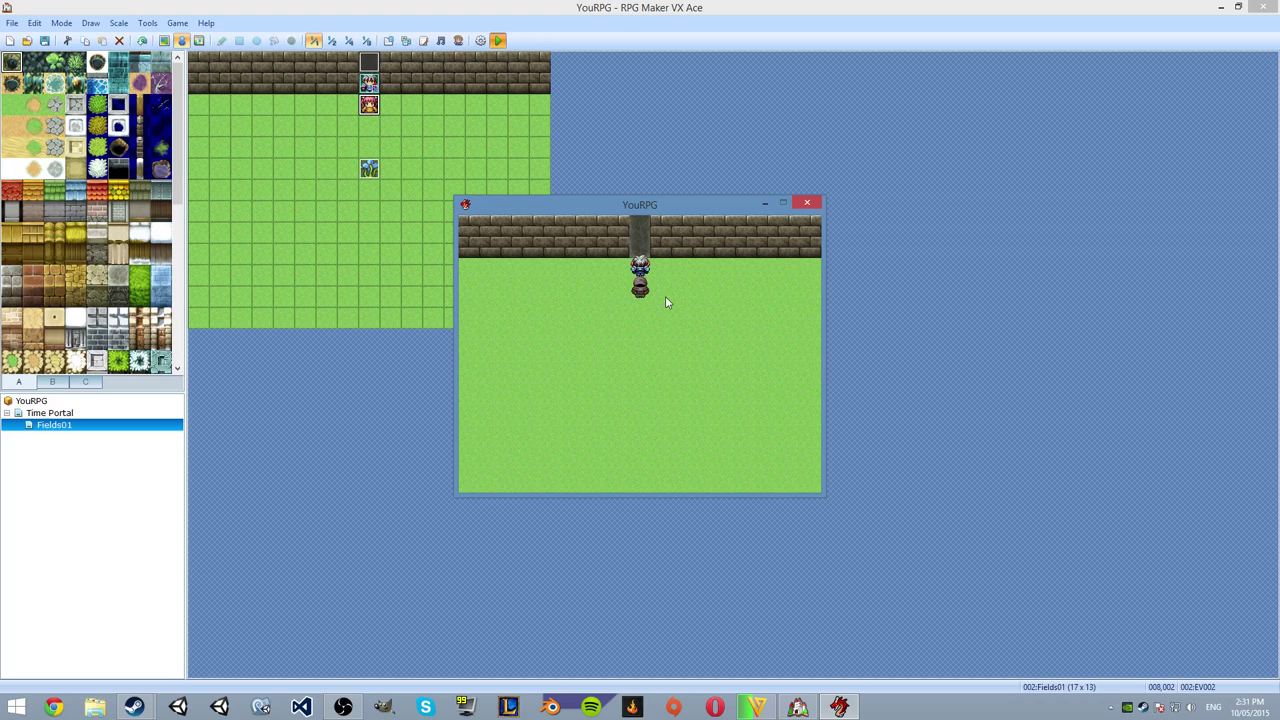
Close the playtest and set the graphic of event EV002 to (None).
{"action": "left_click", "coordinate": [816, 205]}
{"action": "right_click", "coordinate": [369, 104]}
{"action": "left_click", "coordinate": [397, 106]}
{"action": "double_click", "coordinate": [389, 383]}
{"action": "left_click", "coordinate": [432, 196]}
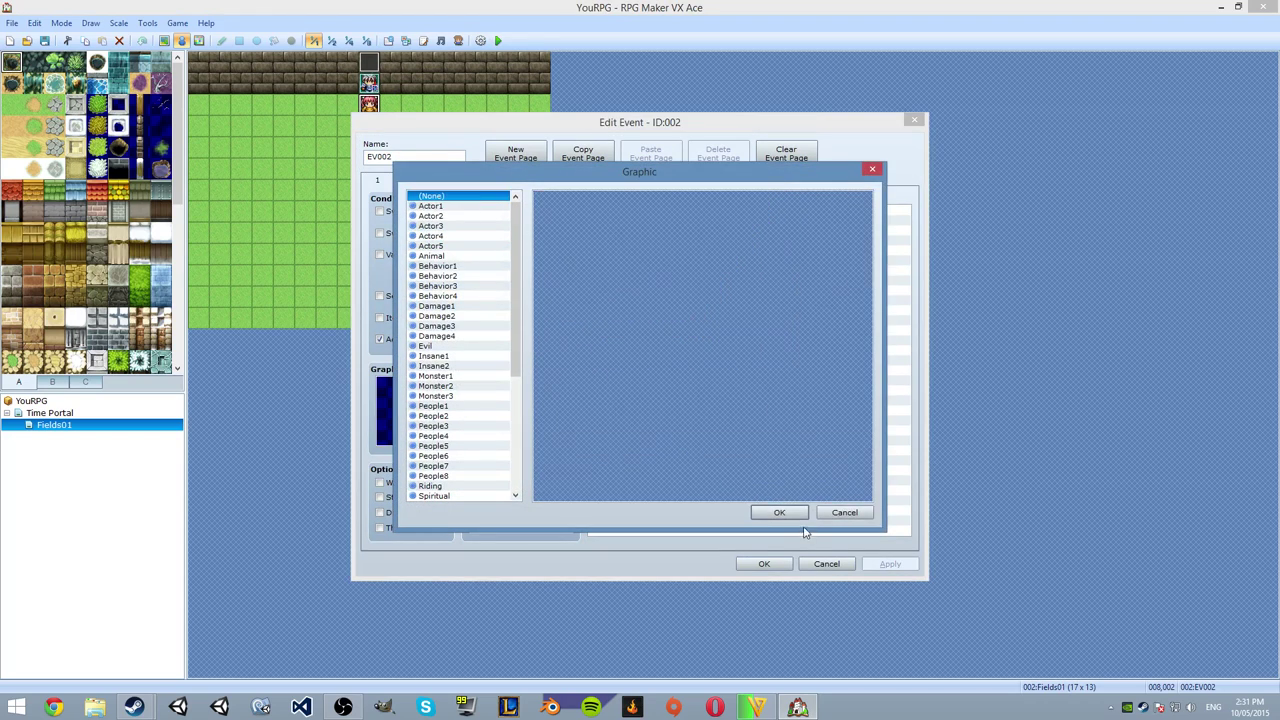
{"action": "left_click", "coordinate": [779, 512]}
{"action": "left_click", "coordinate": [517, 155]}
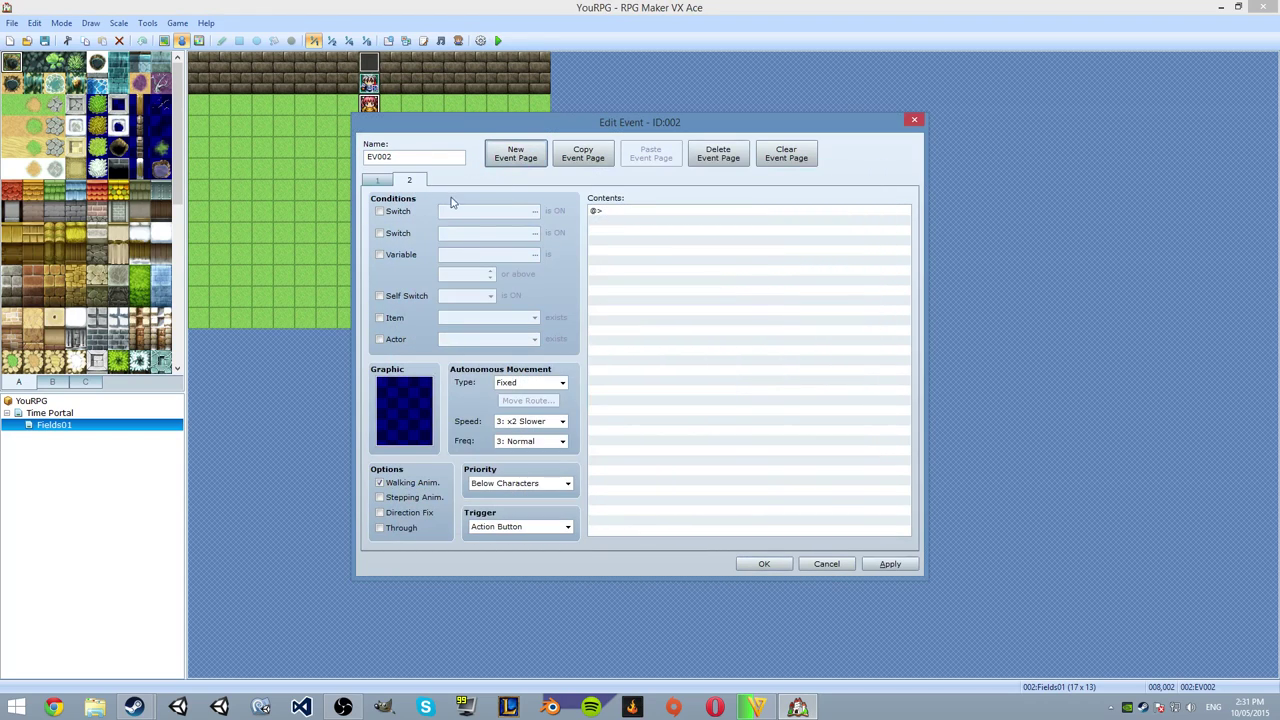
{"action": "left_click", "coordinate": [718, 153]}
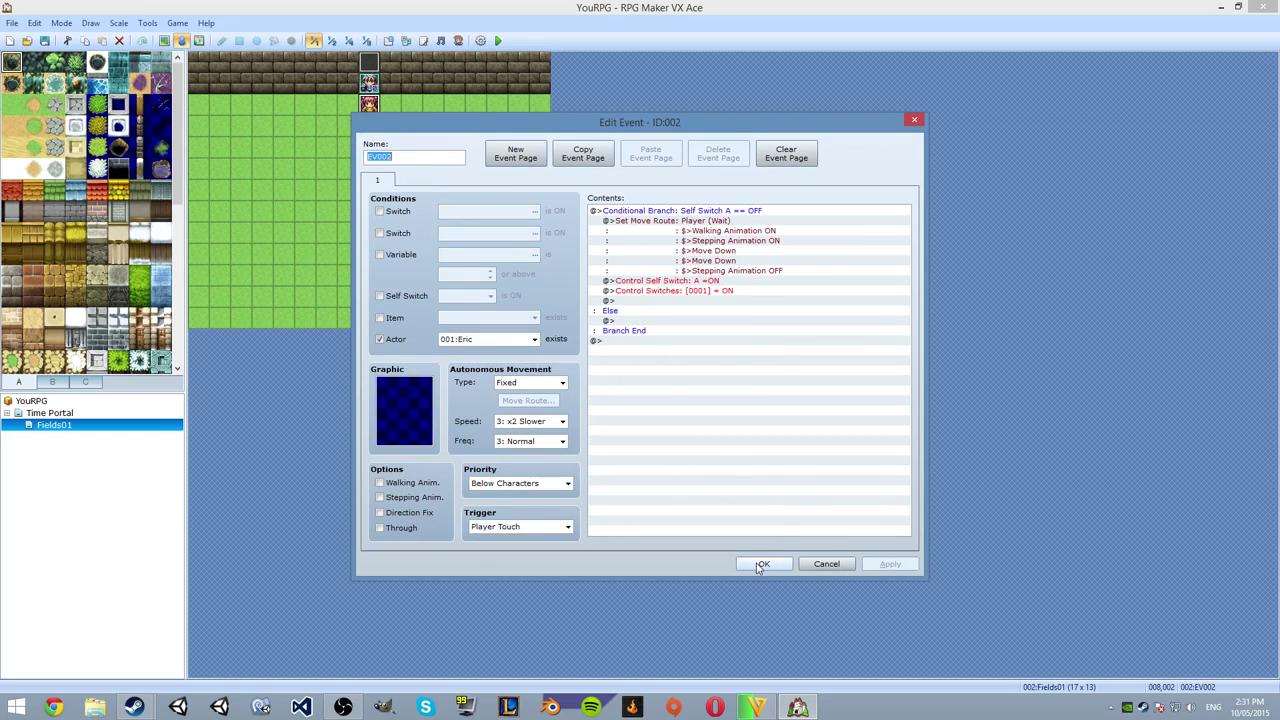
{"action": "left_click", "coordinate": [762, 565]}
On page 2 of the NPC event, set the Transfer Player destination to Fields01 (008,004).
{"action": "right_click", "coordinate": [380, 171]}
{"action": "right_click", "coordinate": [368, 168]}
{"action": "left_click", "coordinate": [395, 177]}
{"action": "left_click", "coordinate": [408, 181]}
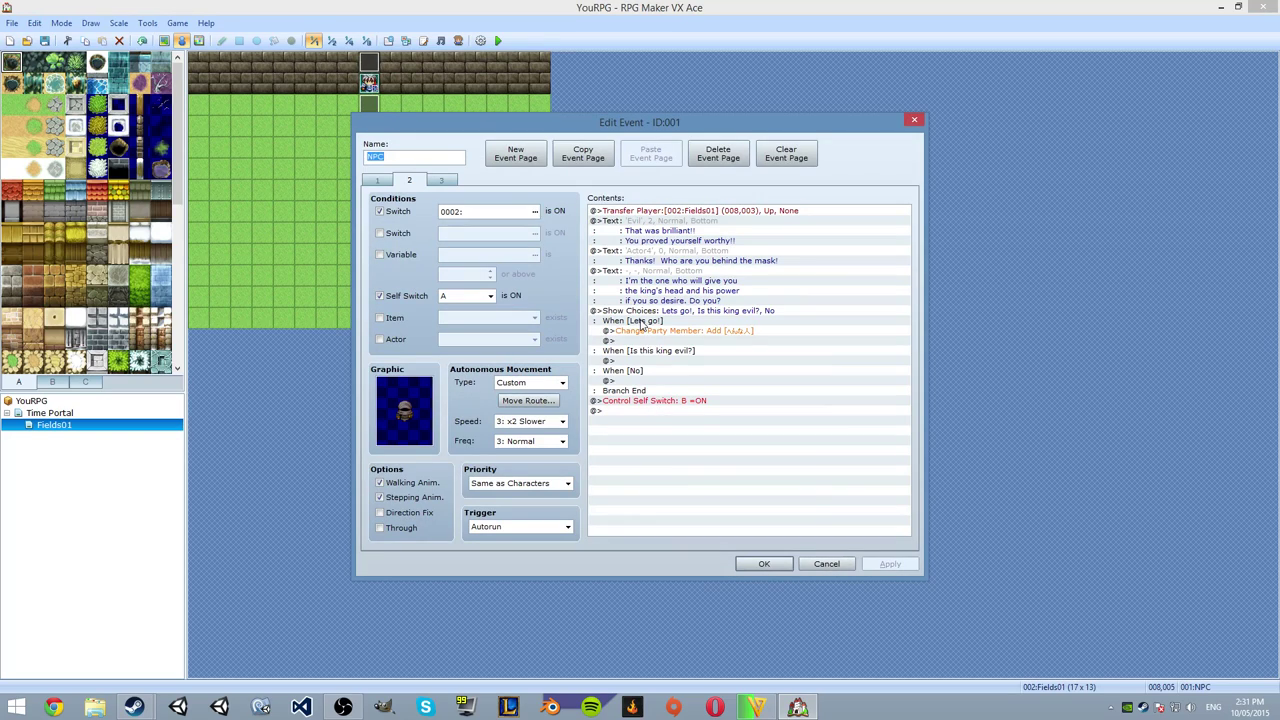
{"action": "left_click", "coordinate": [634, 212]}
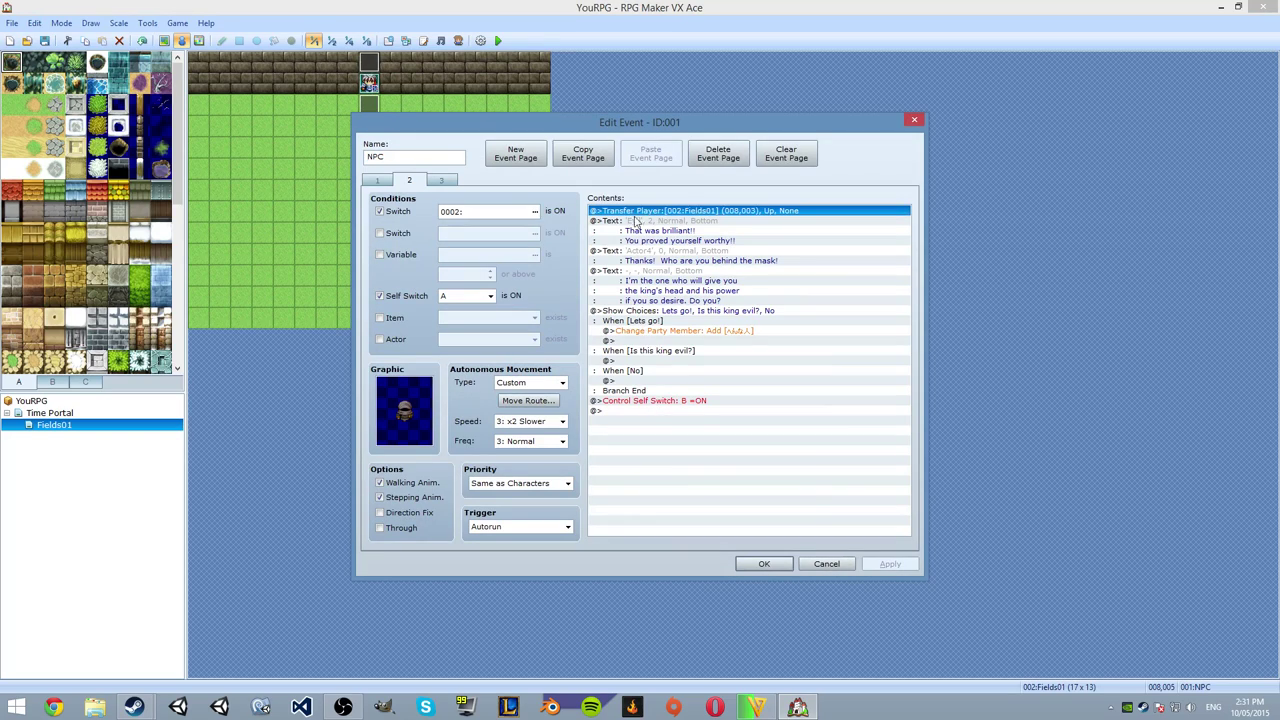
{"action": "right_click", "coordinate": [771, 212]}
{"action": "left_click", "coordinate": [805, 213]}
{"action": "left_click", "coordinate": [890, 173]}
{"action": "right_click", "coordinate": [799, 226]}
{"action": "left_click", "coordinate": [780, 211]}
{"action": "right_click", "coordinate": [780, 212]}
{"action": "left_click", "coordinate": [822, 240]}
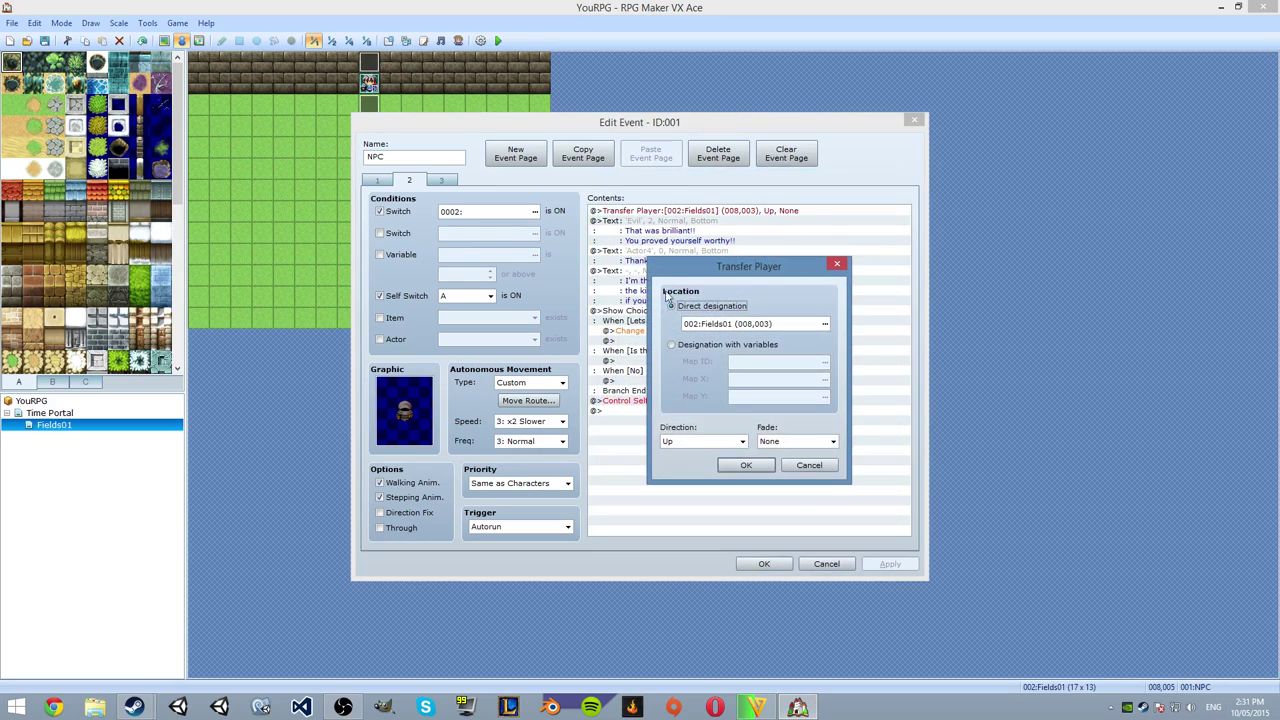
{"action": "left_click", "coordinate": [715, 326]}
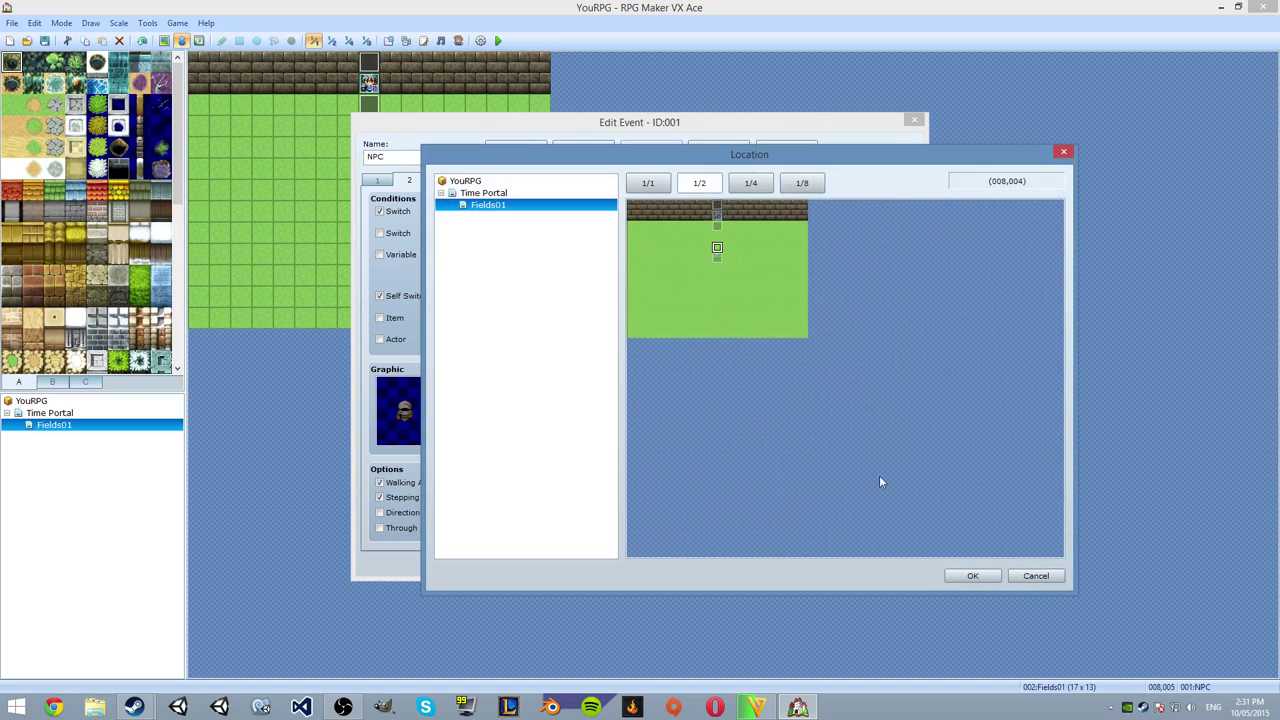
{"action": "left_click", "coordinate": [970, 575]}
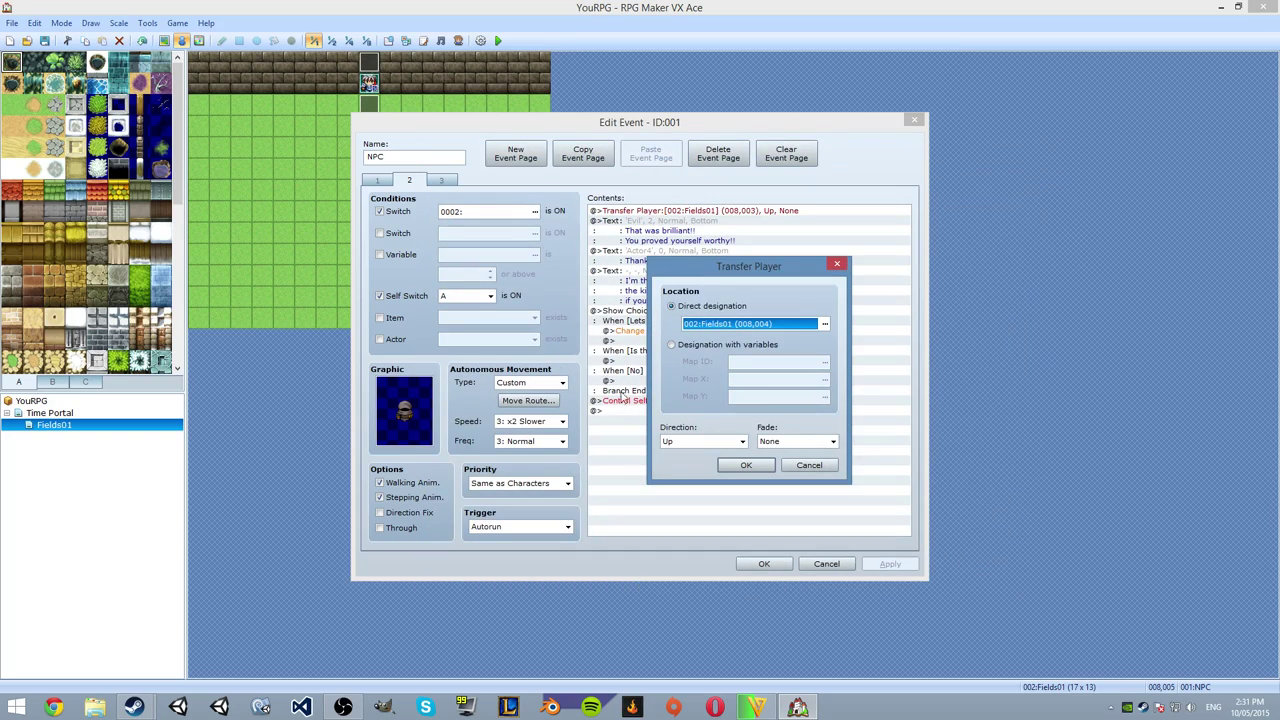
Set the player's facing direction in the Transfer Player command to Down and accept the change.
{"action": "left_click", "coordinate": [742, 441]}
{"action": "left_click", "coordinate": [695, 468]}
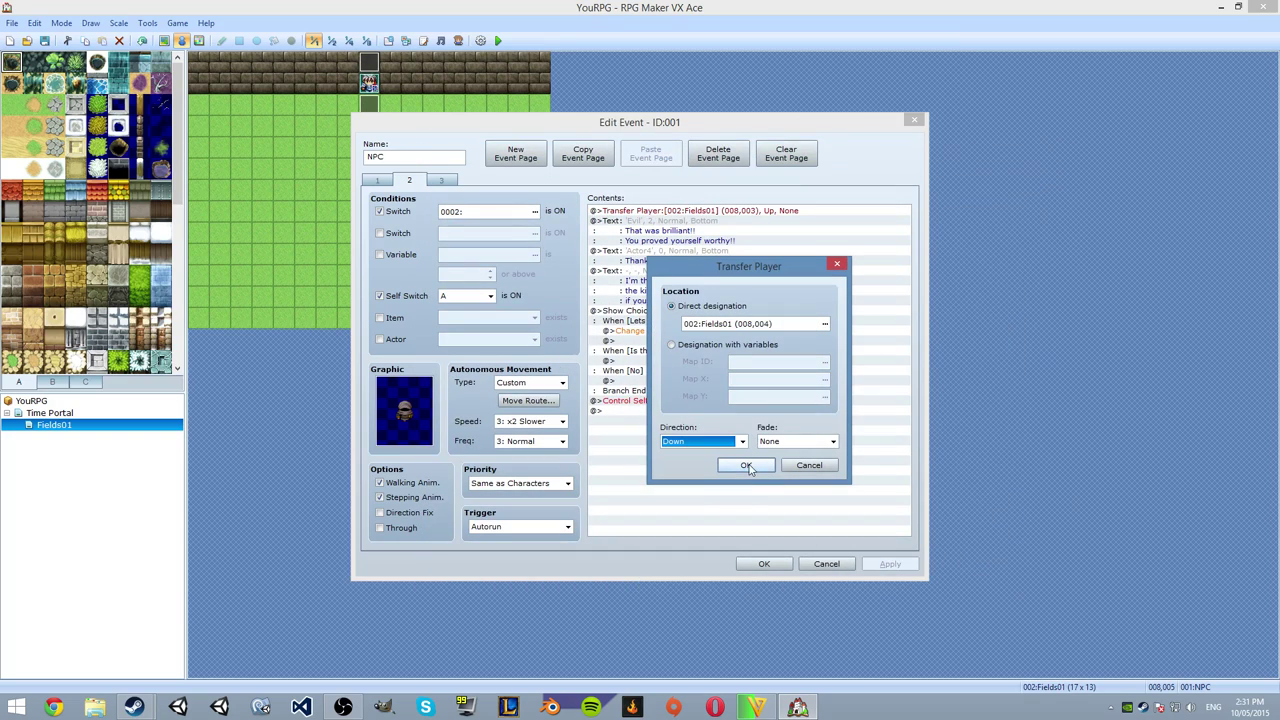
{"action": "left_click", "coordinate": [746, 465]}
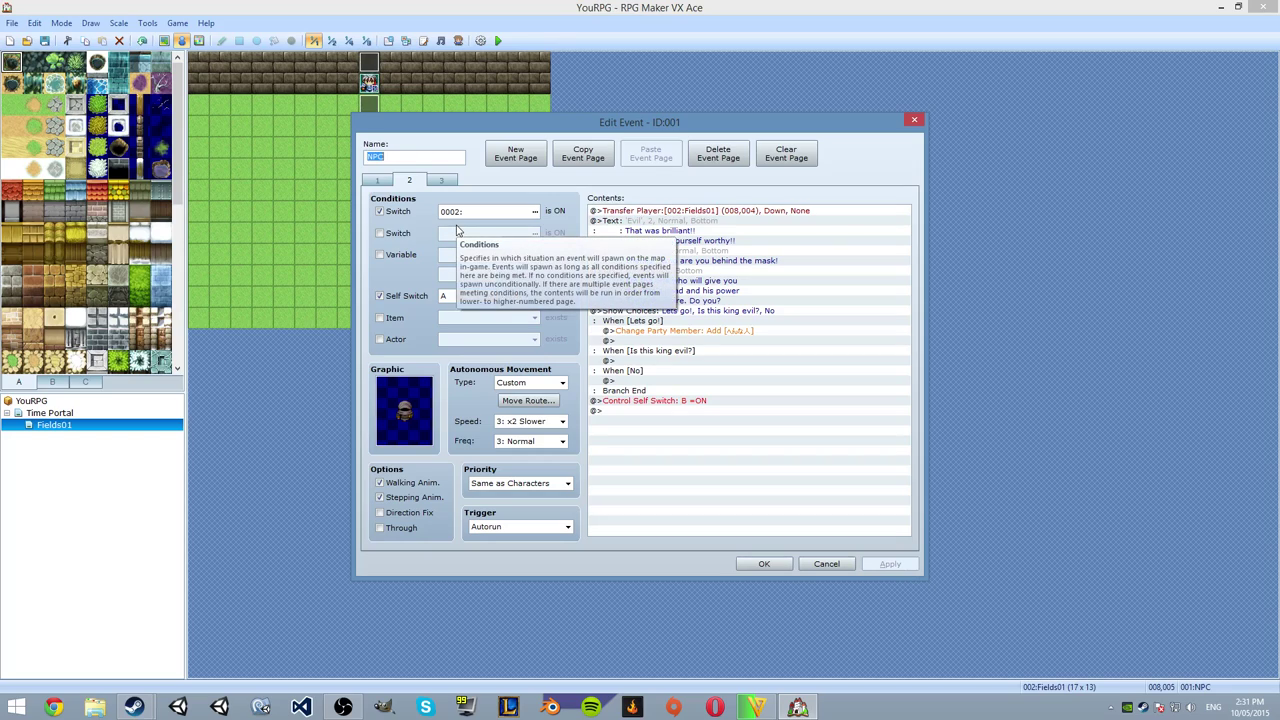
Check the settings of the "Thanks! Who are you behind the mask!" message on the NPC event's page 2.
{"action": "left_click", "coordinate": [673, 241]}
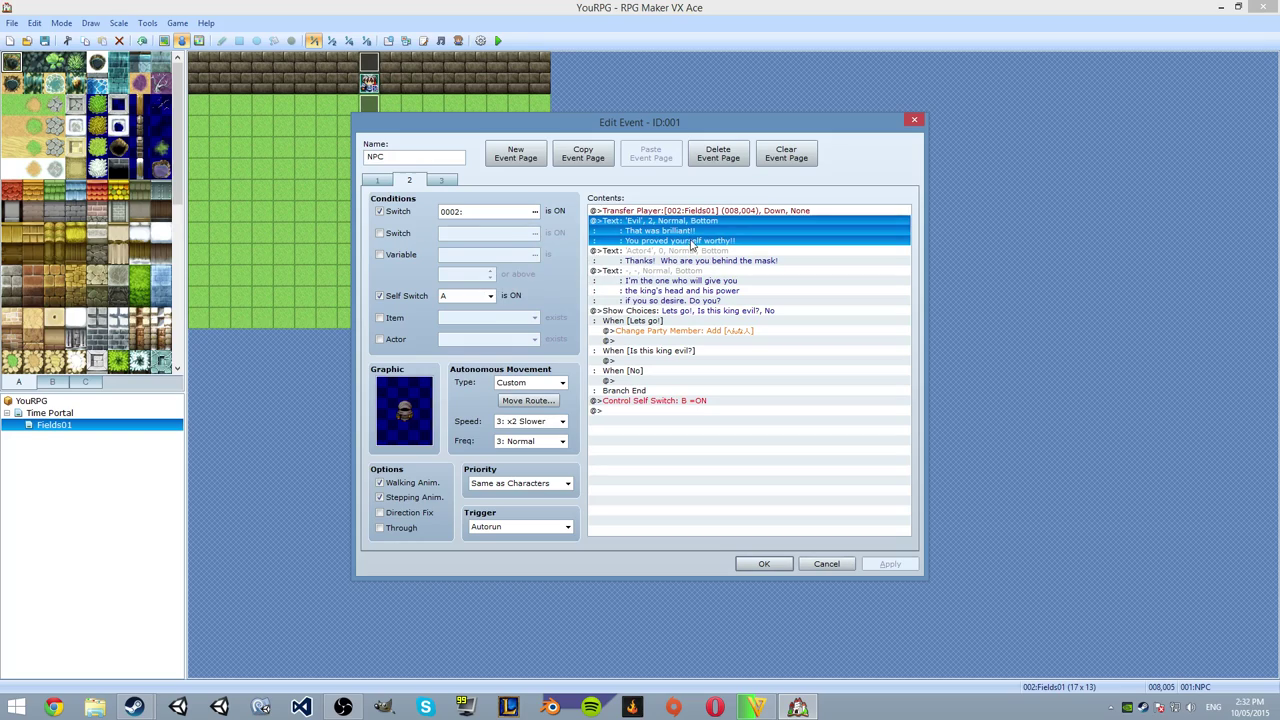
{"action": "left_click", "coordinate": [626, 253]}
{"action": "right_click", "coordinate": [628, 256]}
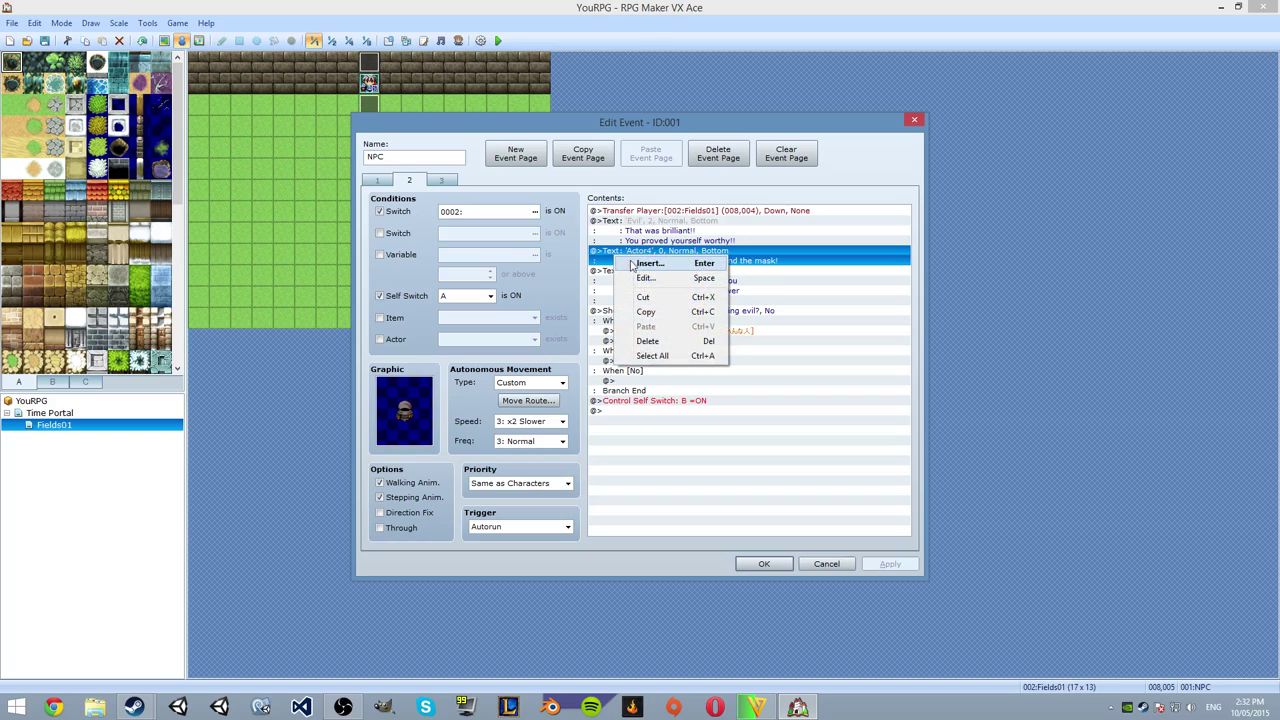
{"action": "left_click", "coordinate": [645, 272]}
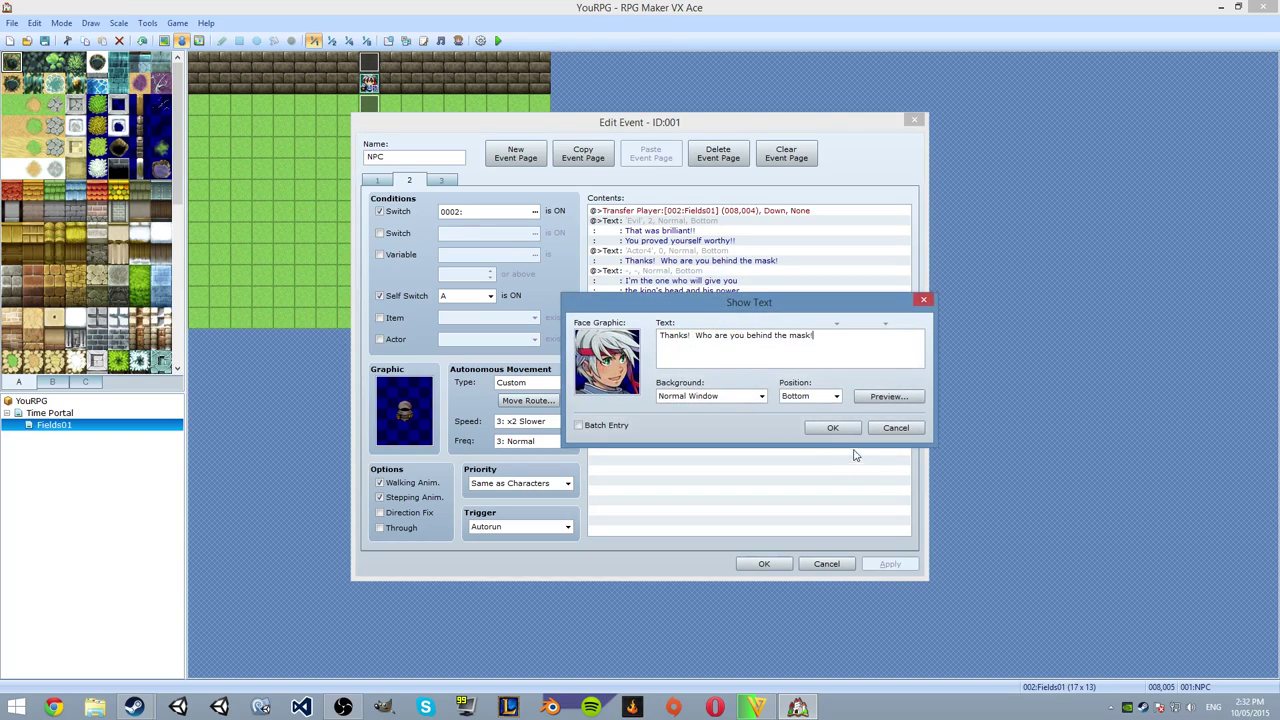
{"action": "left_click", "coordinate": [832, 428]}
Give the "I'm the one who will give you" message the masked face from the Evil set and apply it.
{"action": "right_click", "coordinate": [645, 280]}
{"action": "left_click", "coordinate": [668, 281]}
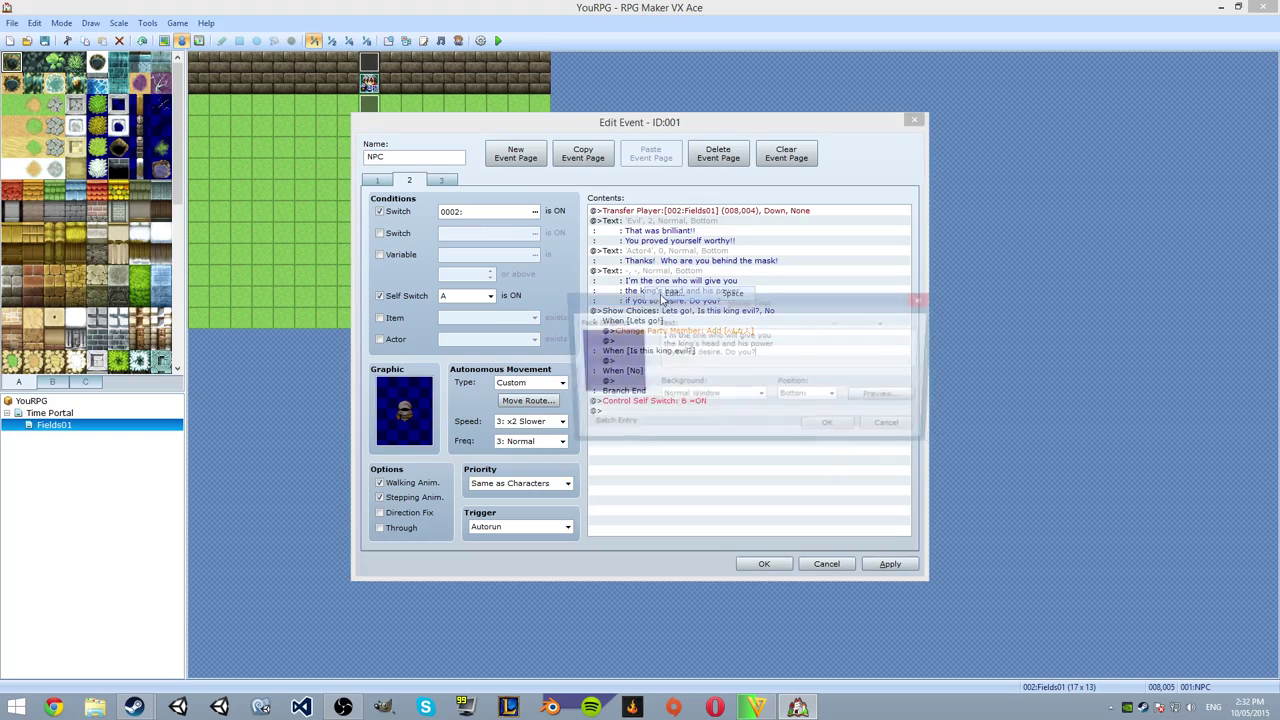
{"action": "double_click", "coordinate": [606, 354]}
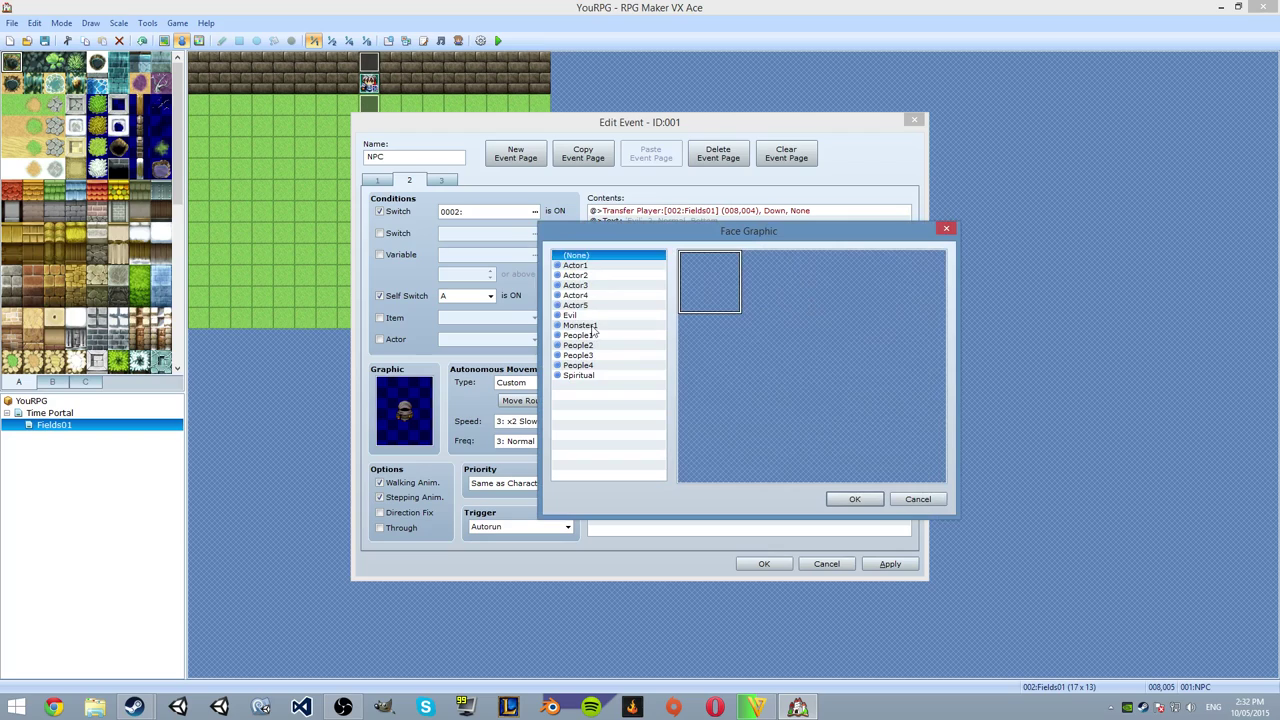
{"action": "left_click", "coordinate": [615, 315]}
{"action": "left_click", "coordinate": [838, 282]}
{"action": "left_click", "coordinate": [852, 498]}
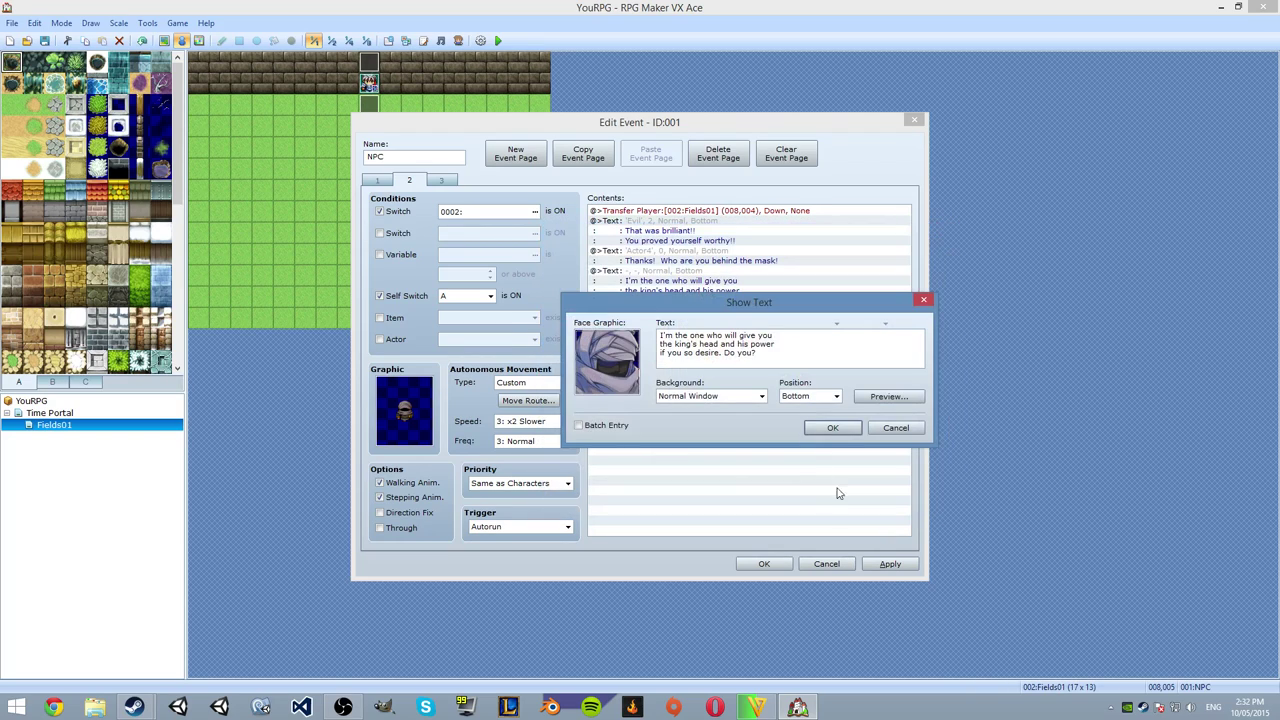
{"action": "left_click", "coordinate": [840, 429]}
{"action": "left_click", "coordinate": [888, 564]}
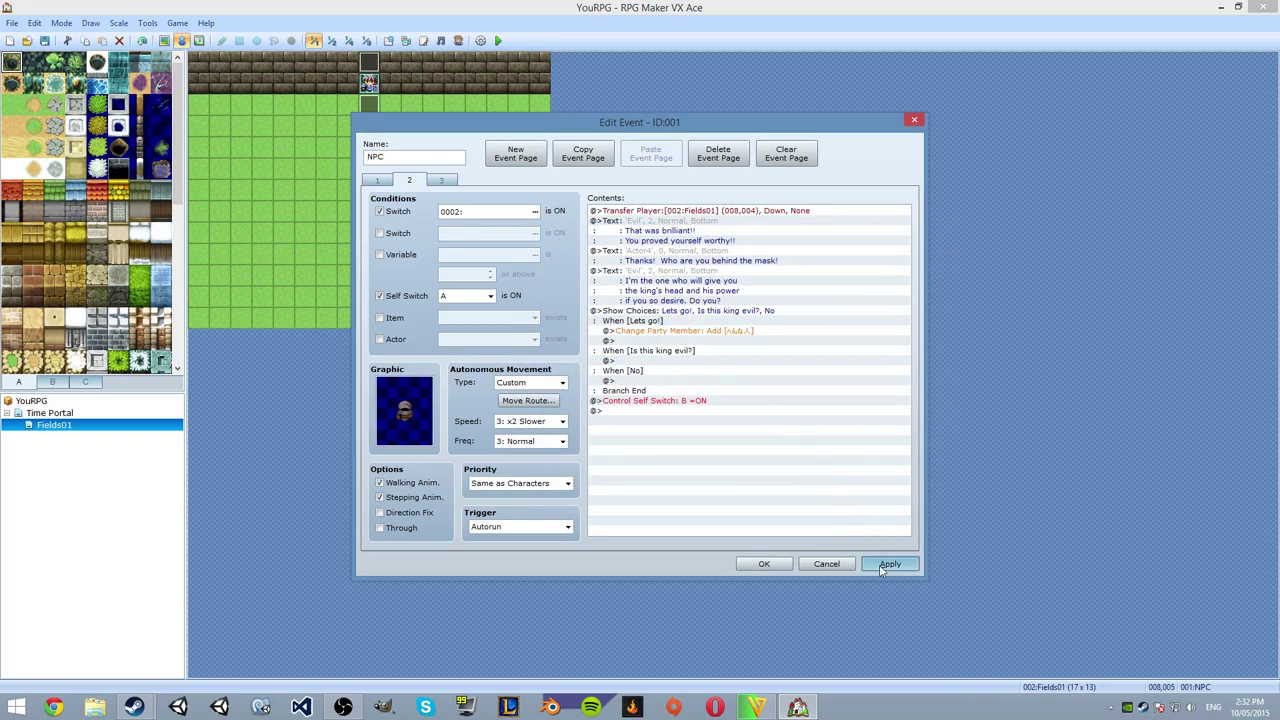
Review the Show Choices options and the Change Party Member command under the "Lets go!" branch.
{"action": "left_click", "coordinate": [660, 313]}
{"action": "right_click", "coordinate": [660, 313]}
{"action": "left_click", "coordinate": [690, 336]}
{"action": "key", "text": "Tab"}
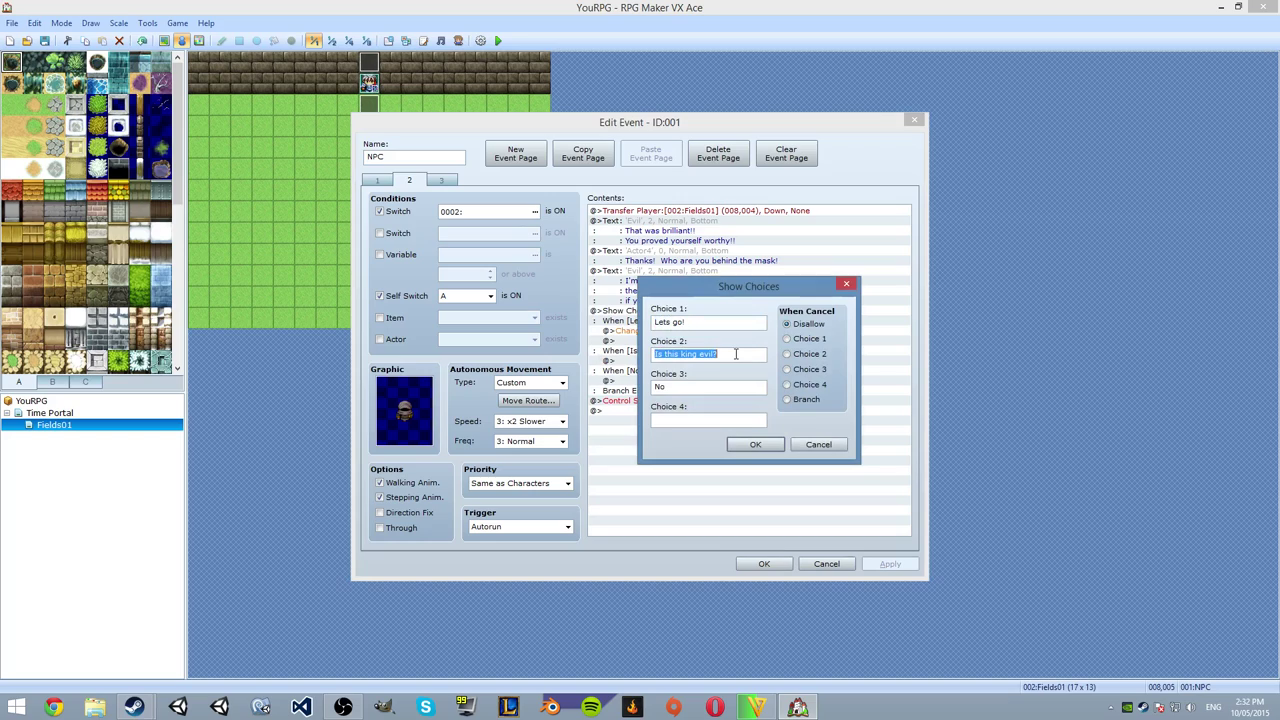
{"action": "left_click", "coordinate": [752, 444]}
{"action": "left_click", "coordinate": [662, 330]}
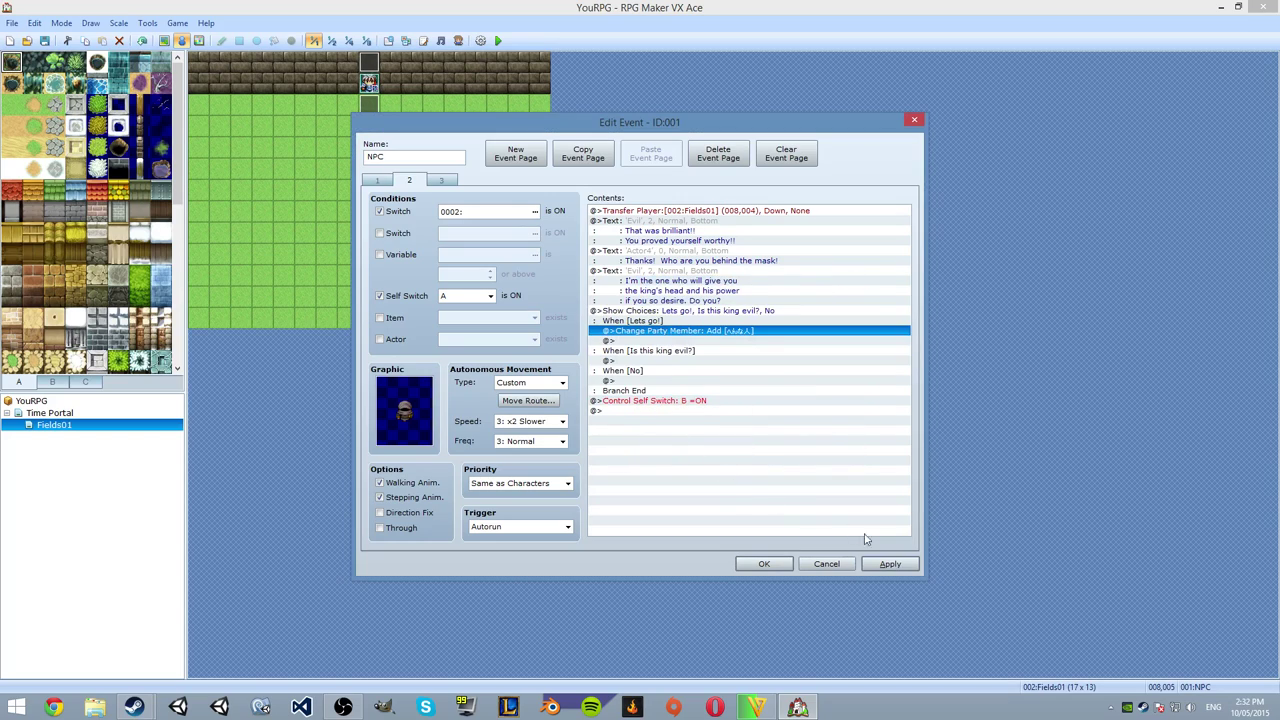
{"action": "left_click", "coordinate": [872, 564]}
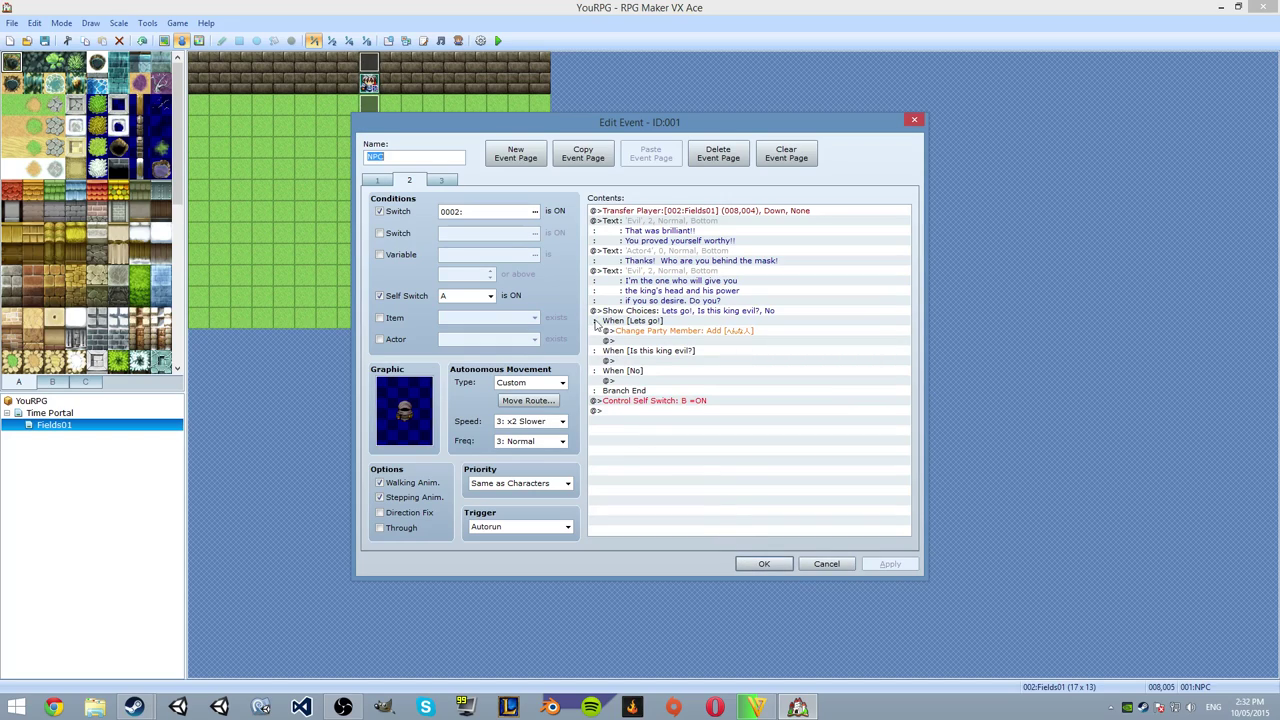
Compare the NPC event's pages, and turn off Stepping Anim. and Walking Anim. on page 2.
{"action": "left_click", "coordinate": [443, 180]}
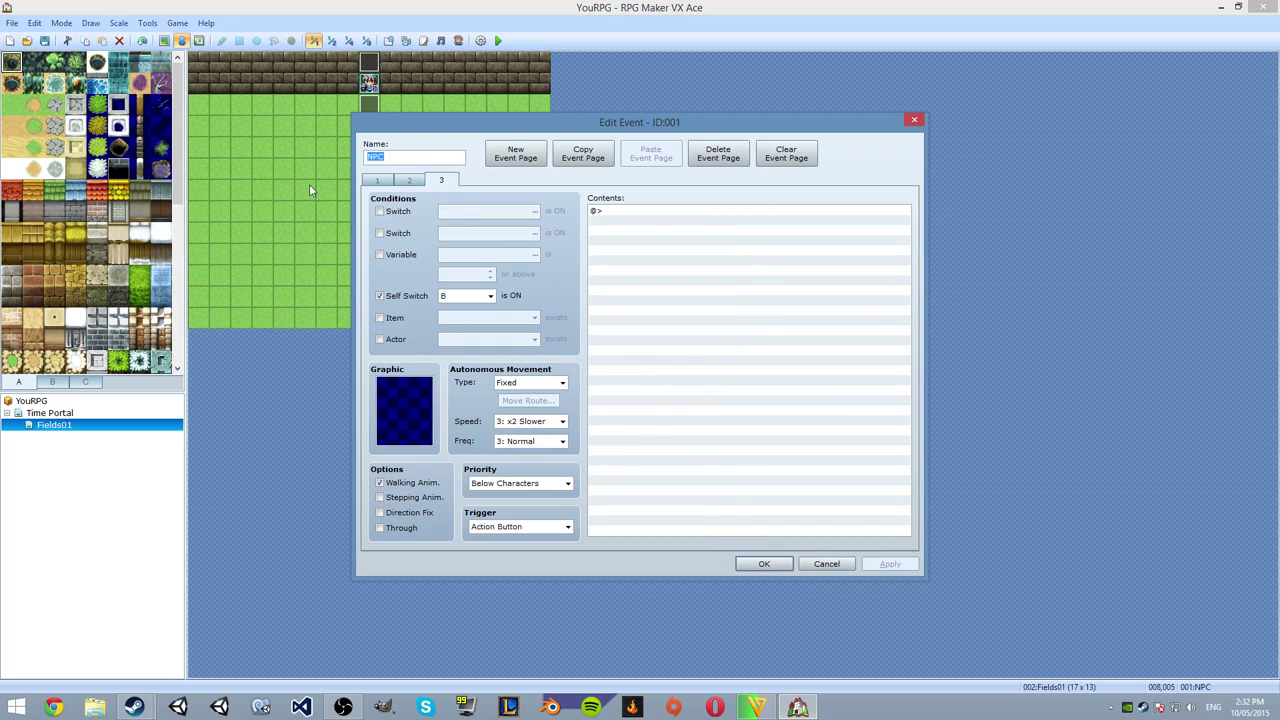
{"action": "left_click", "coordinate": [419, 181]}
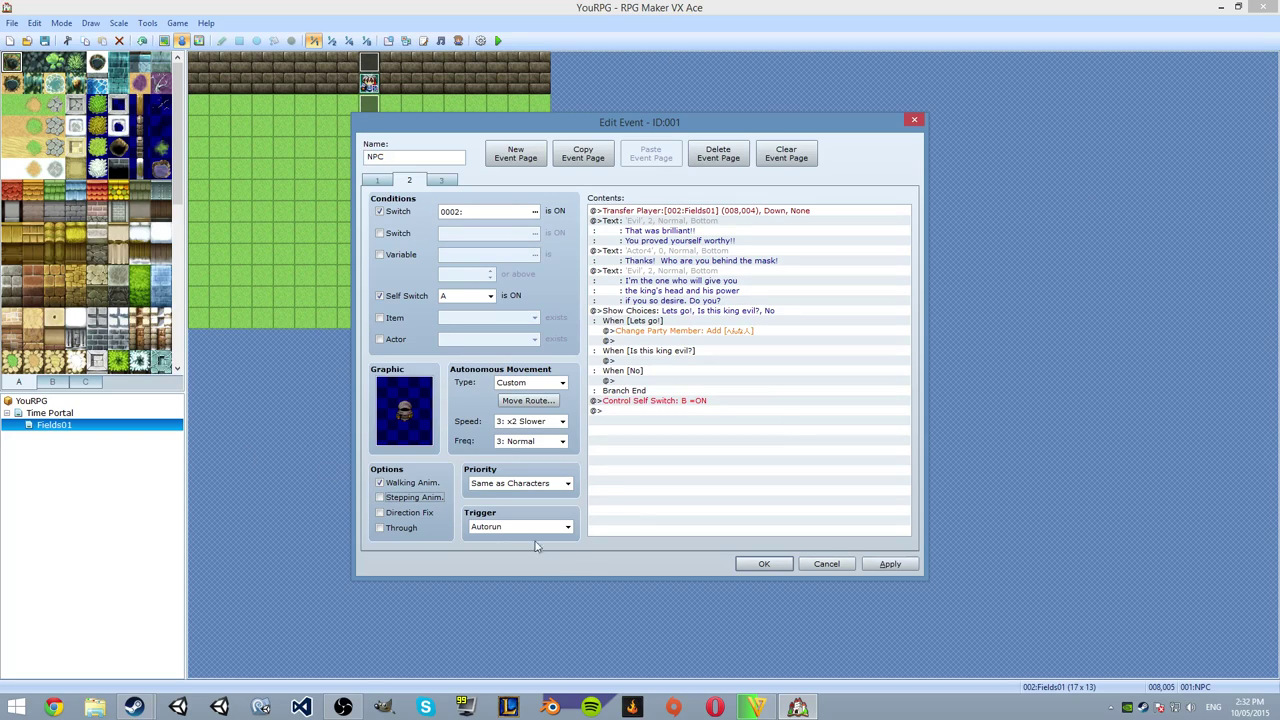
{"action": "left_click", "coordinate": [377, 181]}
{"action": "left_click", "coordinate": [409, 180]}
{"action": "left_click", "coordinate": [380, 483]}
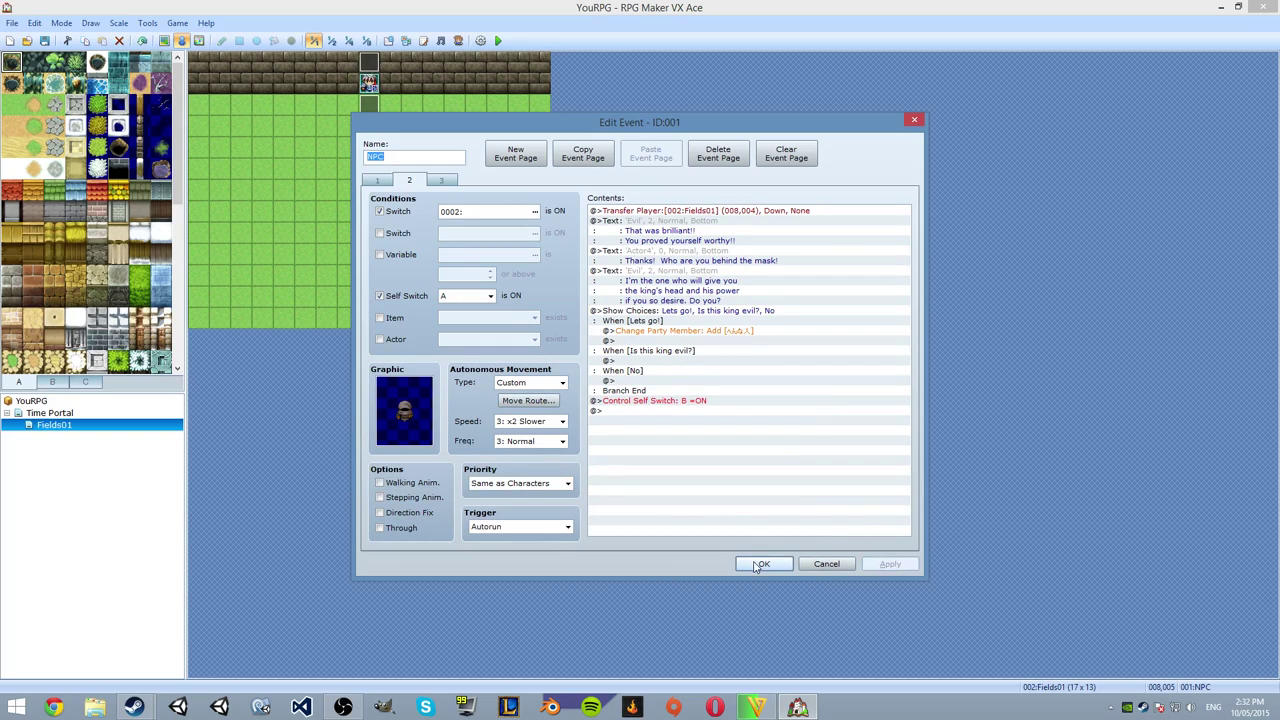
Accept the NPC event's changes and delete the player's starting position from the Fields01 map.
{"action": "left_click", "coordinate": [758, 564]}
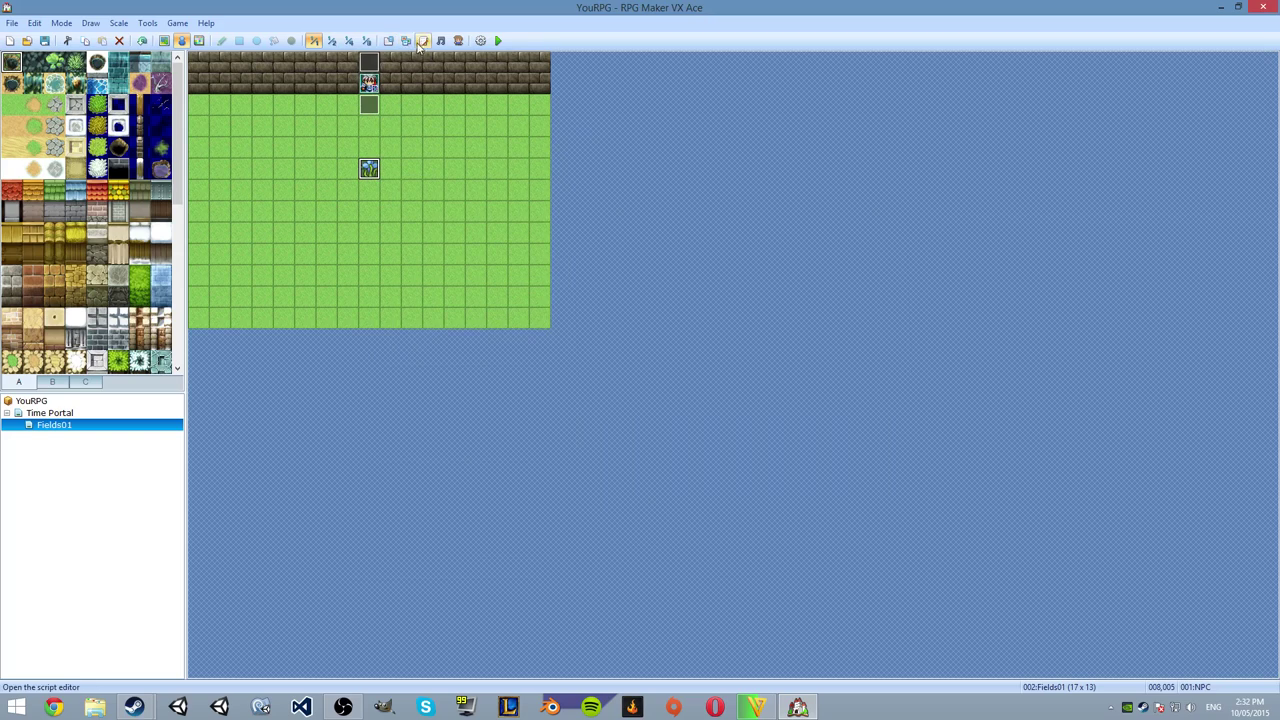
{"action": "right_click", "coordinate": [370, 82]}
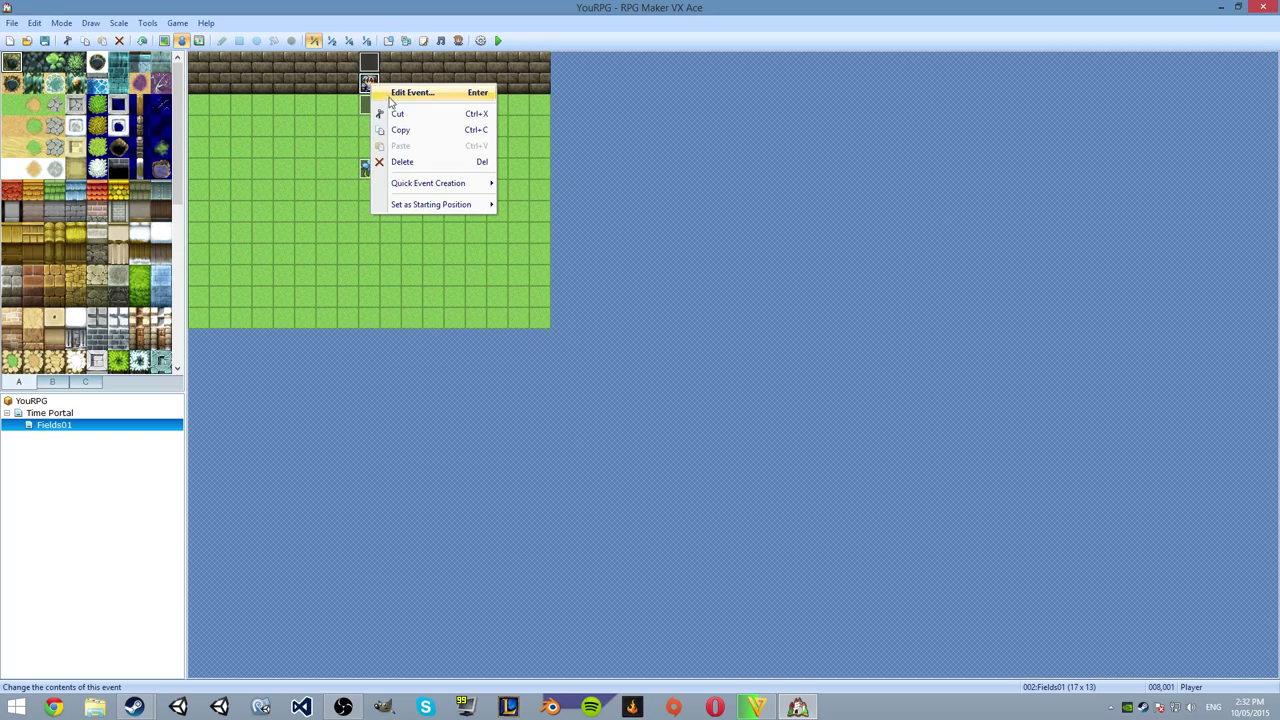
{"action": "left_click", "coordinate": [417, 160]}
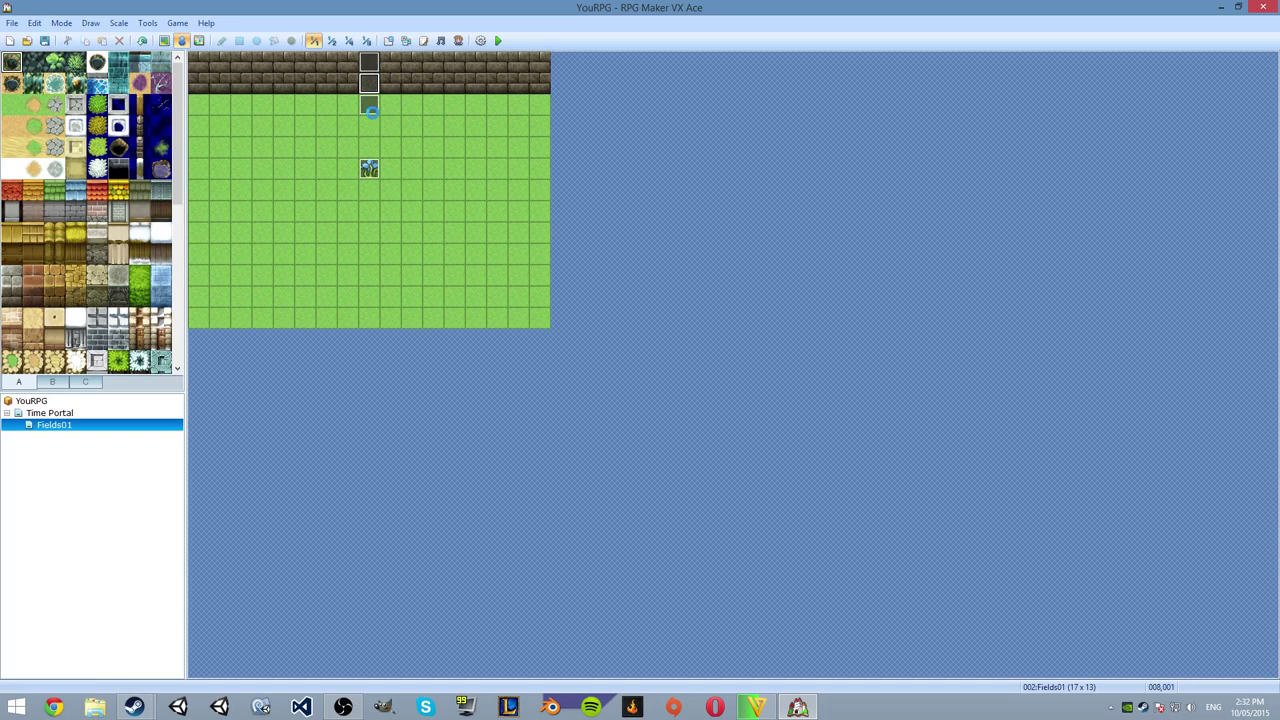
Open the HPBars script under Materials in the Script Editor and examine its description and its "VTS Enemy HP Bars" title.
{"action": "left_click", "coordinate": [423, 40]}
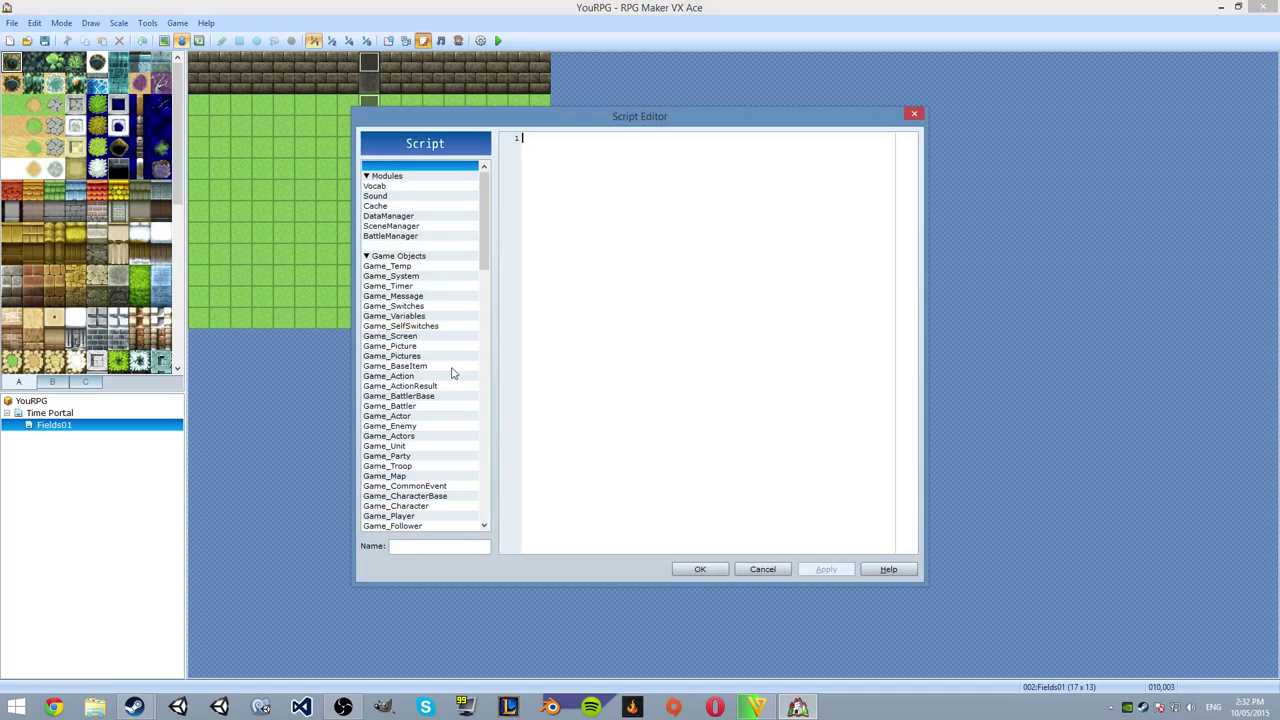
{"action": "left_click_drag", "start_coordinate": [484, 222], "coordinate": [490, 500]}
{"action": "left_click", "coordinate": [378, 436]}
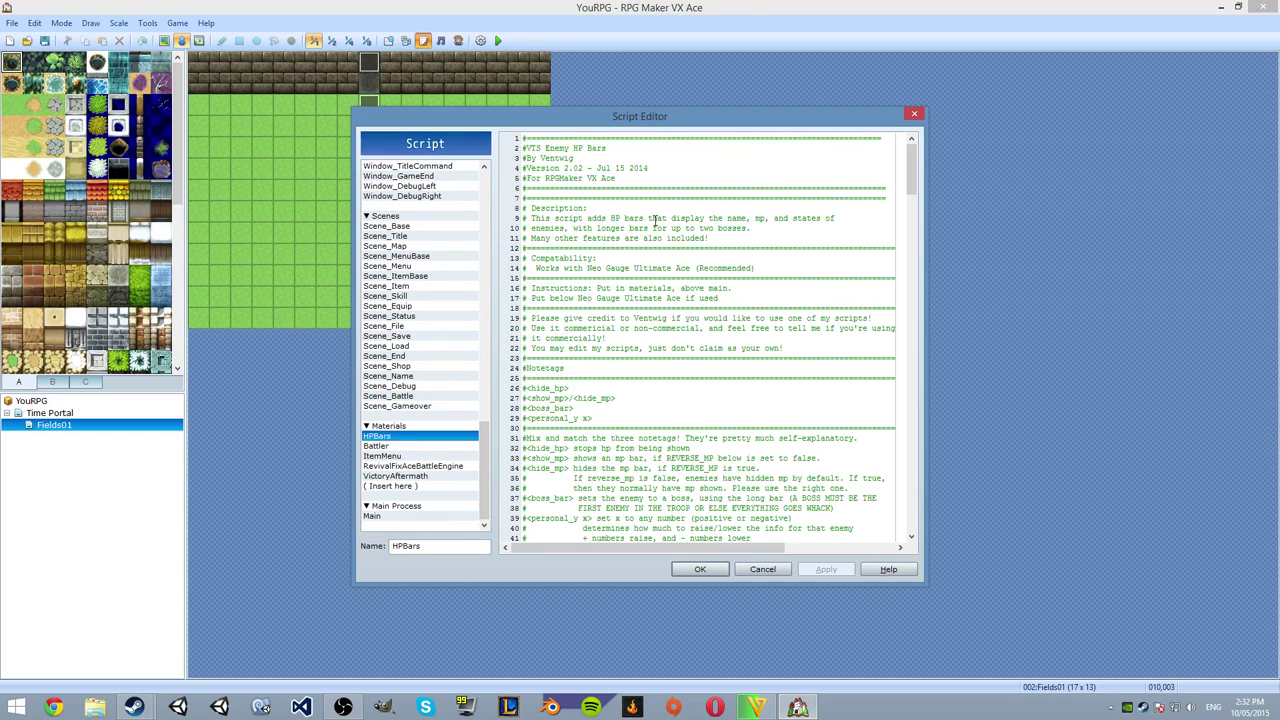
{"action": "left_click_drag", "start_coordinate": [912, 170], "coordinate": [940, 106]}
{"action": "left_click", "coordinate": [624, 146]}
{"action": "key", "text": "shift+Left"}
{"action": "key", "text": "shift+Left"}
{"action": "key", "text": "shift+Left"}
{"action": "key", "text": "shift+Left"}
{"action": "key", "text": "shift+Left"}
{"action": "key", "text": "shift+Left"}
{"action": "key", "text": "shift+Left"}
{"action": "key", "text": "shift+Left"}
{"action": "key", "text": "shift+Left"}
{"action": "key", "text": "shift+Left"}
{"action": "key", "text": "shift+Left"}
{"action": "key", "text": "shift+Left"}
{"action": "key", "text": "shift+Left"}
{"action": "key", "text": "shift+Left"}
{"action": "key", "text": "shift+Left"}
{"action": "key", "text": "shift+Left"}
{"action": "key", "text": "shift+Left"}
{"action": "key", "text": "shift+Left"}
Check the Battler script's Yanfly Engine Ace - Ace Battle Engine header and close the Script Editor.
{"action": "left_click", "coordinate": [378, 446]}
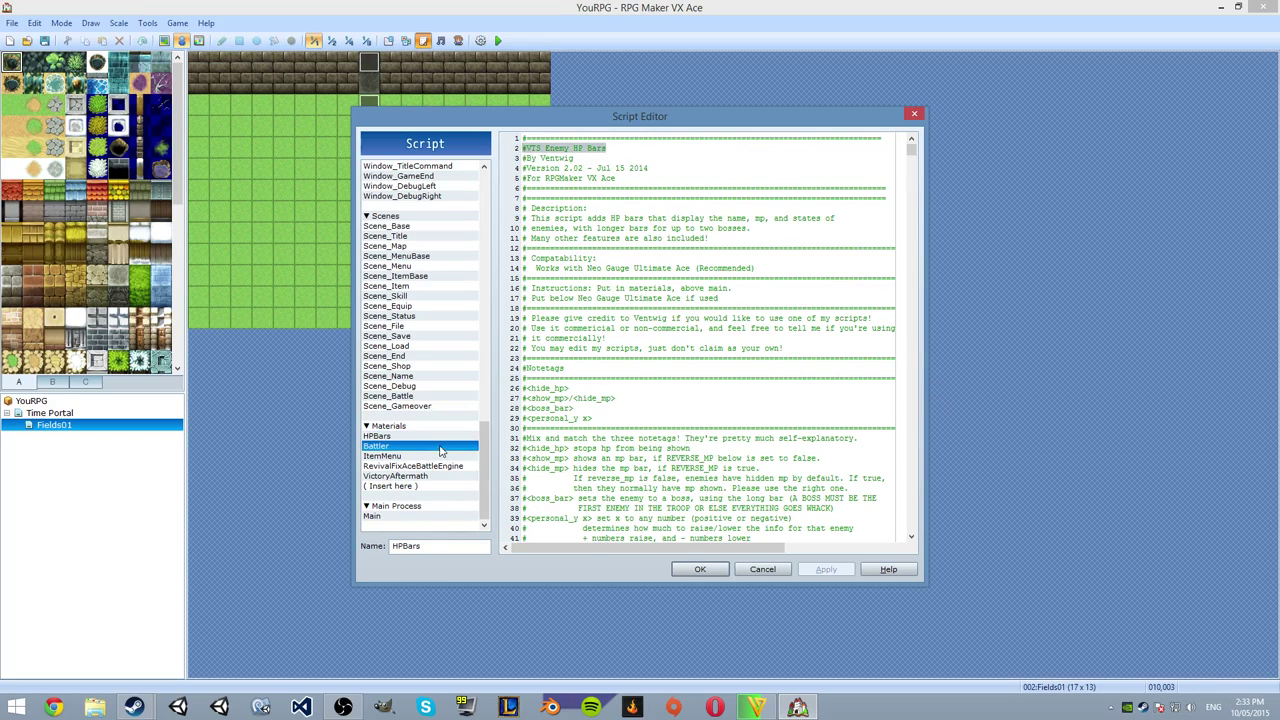
{"action": "left_click_drag", "start_coordinate": [531, 158], "coordinate": [593, 158]}
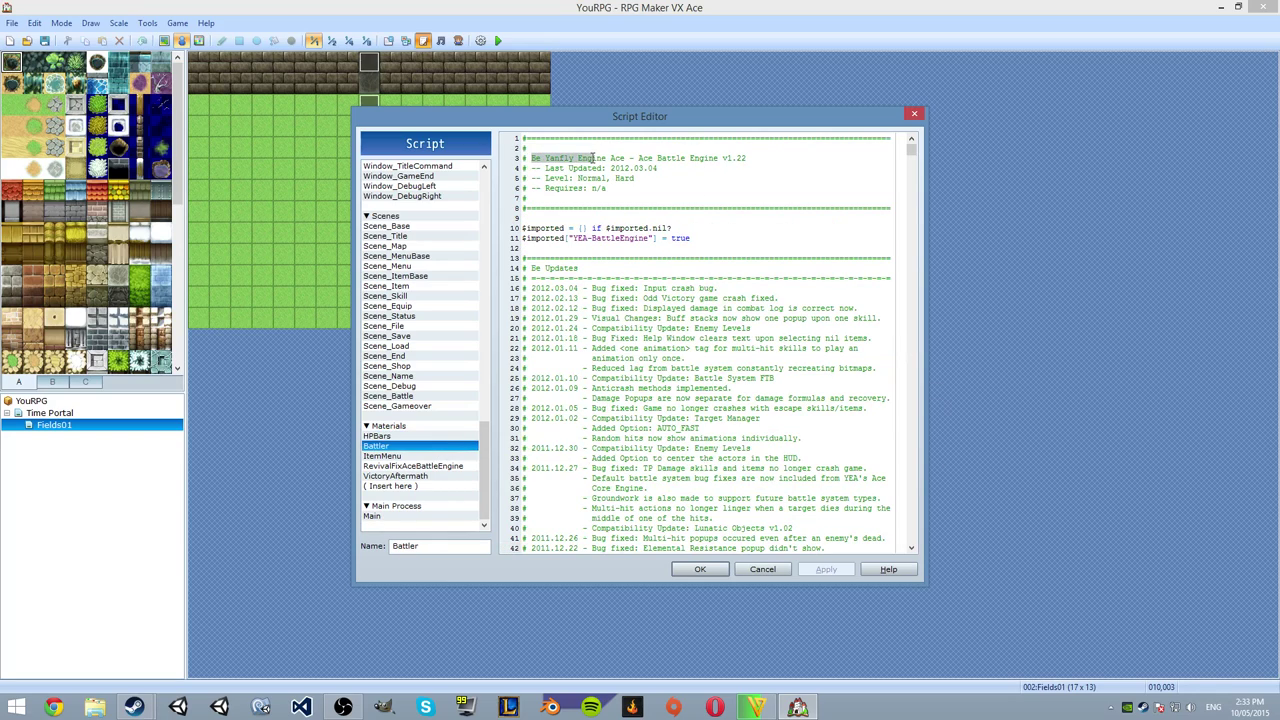
{"action": "left_click", "coordinate": [616, 157]}
{"action": "left_click", "coordinate": [700, 569]}
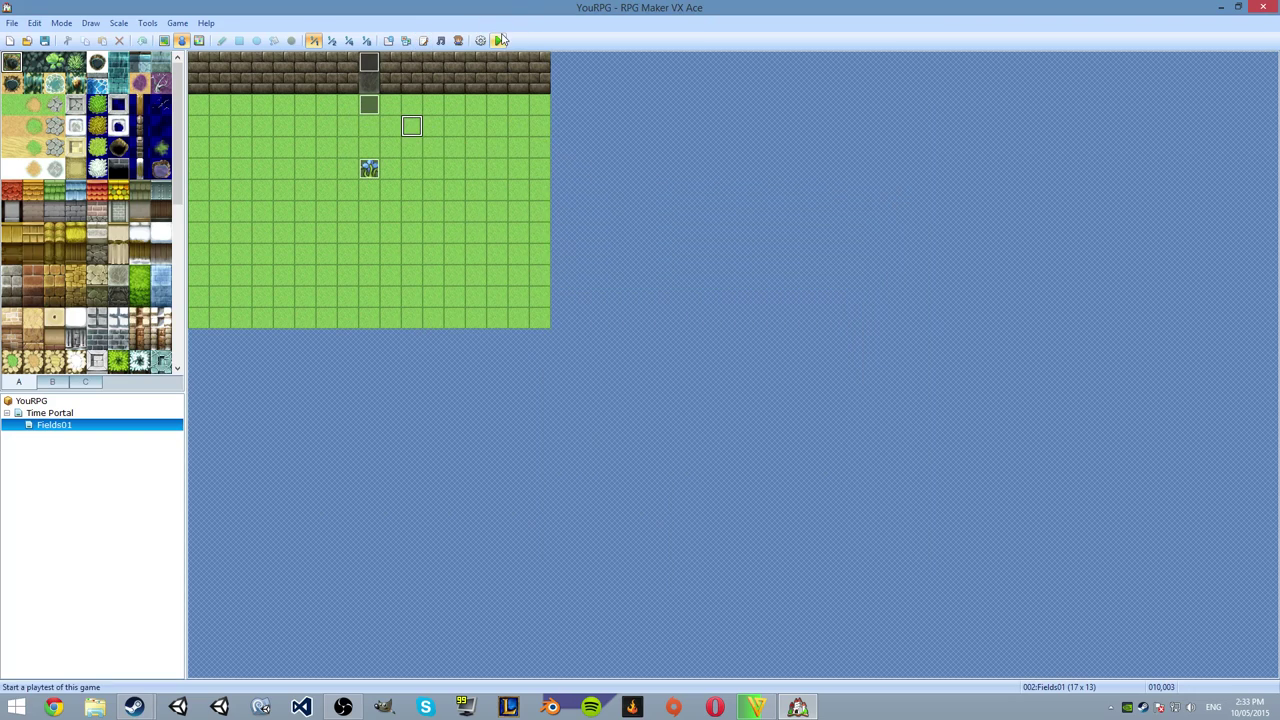
Set the player's starting position on Fields01 to the wall-gap tile at (008,001).
{"action": "right_click", "coordinate": [375, 131]}
{"action": "right_click", "coordinate": [369, 141]}
{"action": "right_click", "coordinate": [370, 94]}
{"action": "right_click", "coordinate": [369, 86]}
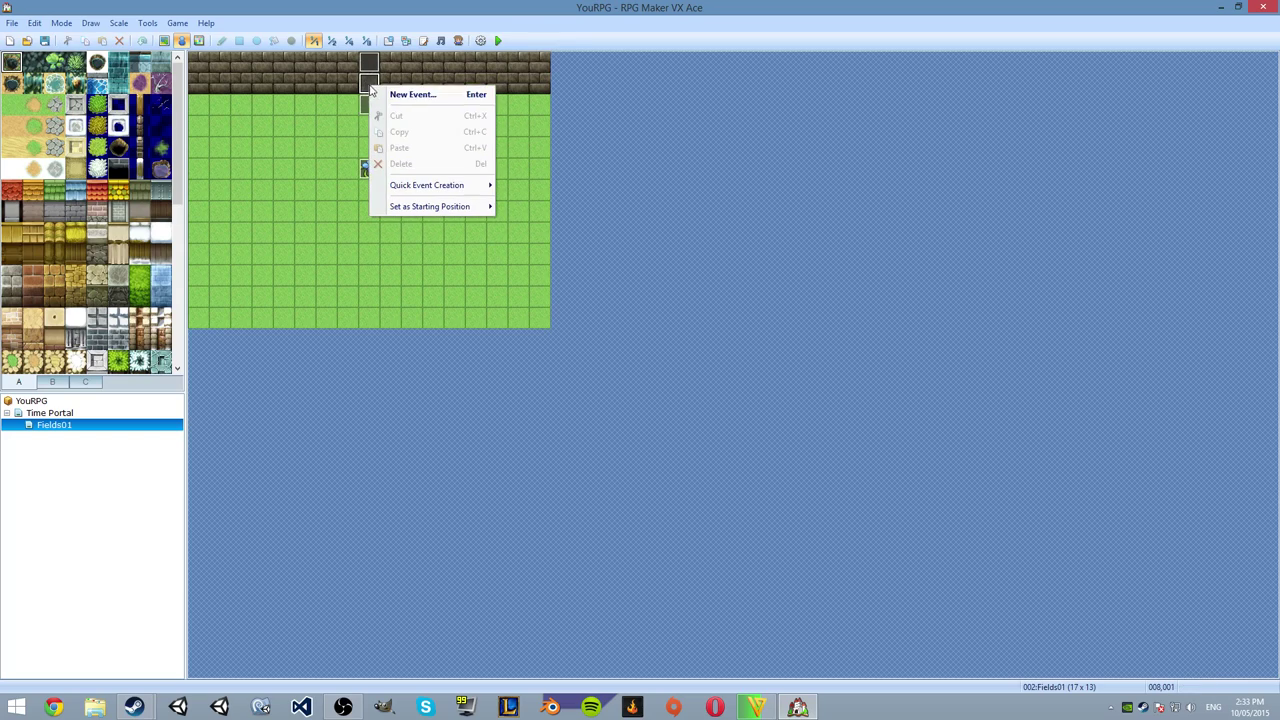
{"action": "mouse_move", "coordinate": [422, 208]}
{"action": "left_click", "coordinate": [530, 208]}
Playtest the game, start a new game and move the player down into the Plant battle.
{"action": "key", "text": "F12"}
{"action": "key", "text": "Return"}
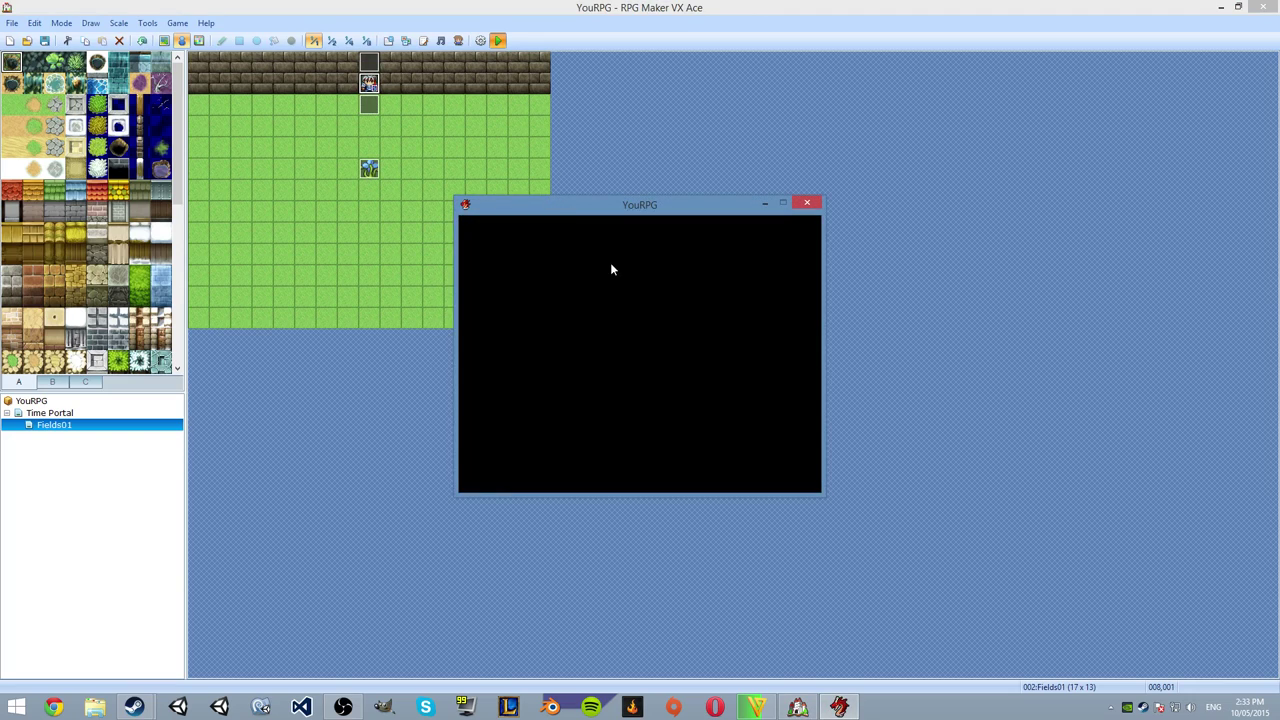
{"action": "key", "text": "Return"}
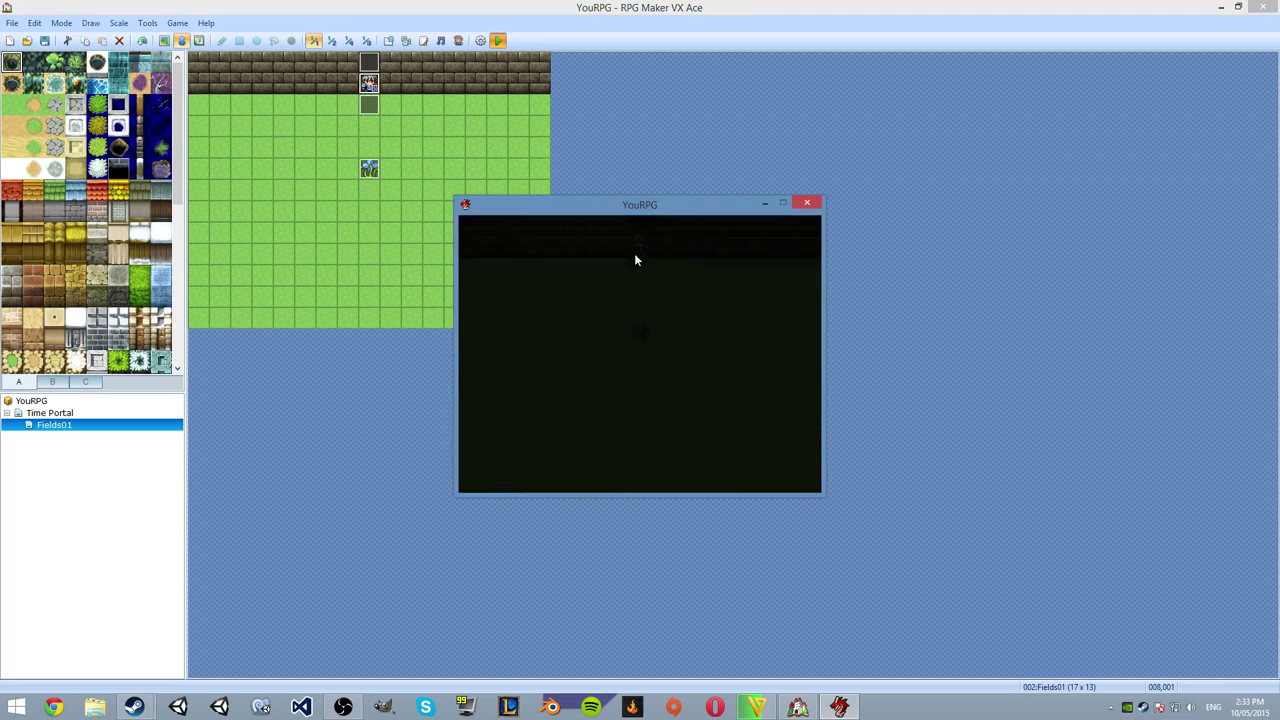
{"action": "key", "text": "Down"}
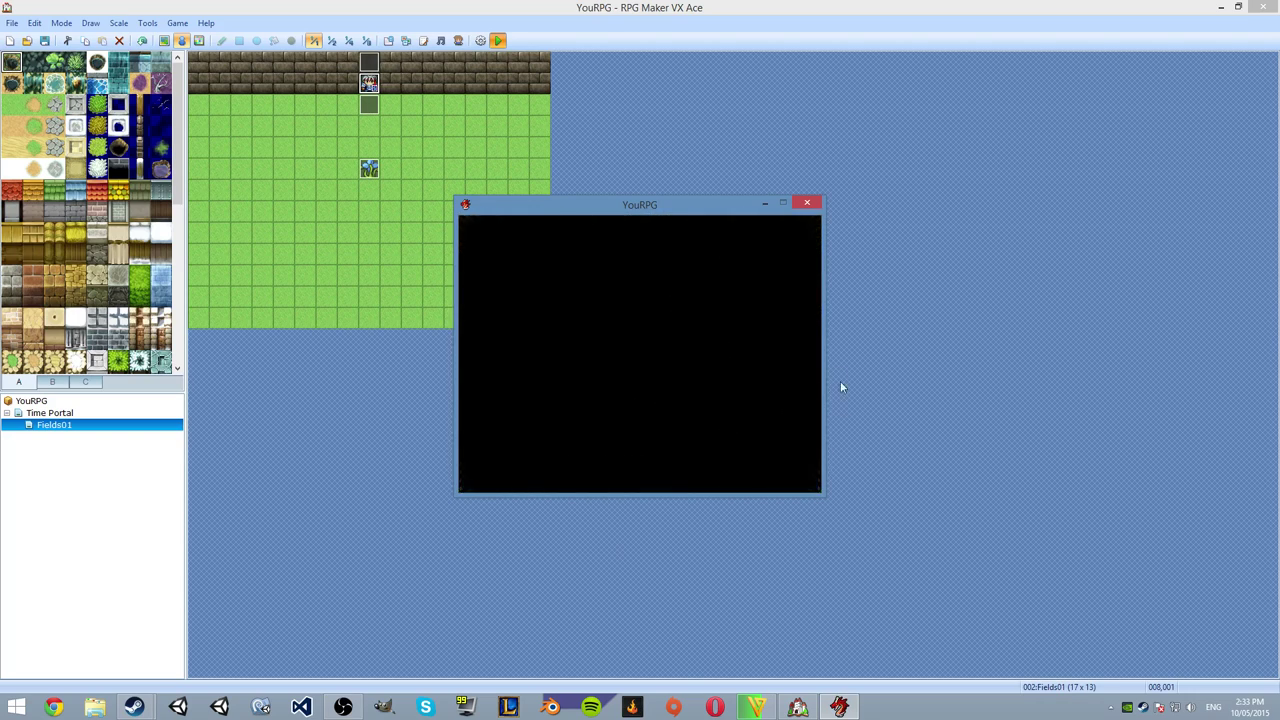
{"action": "key", "text": "Return"}
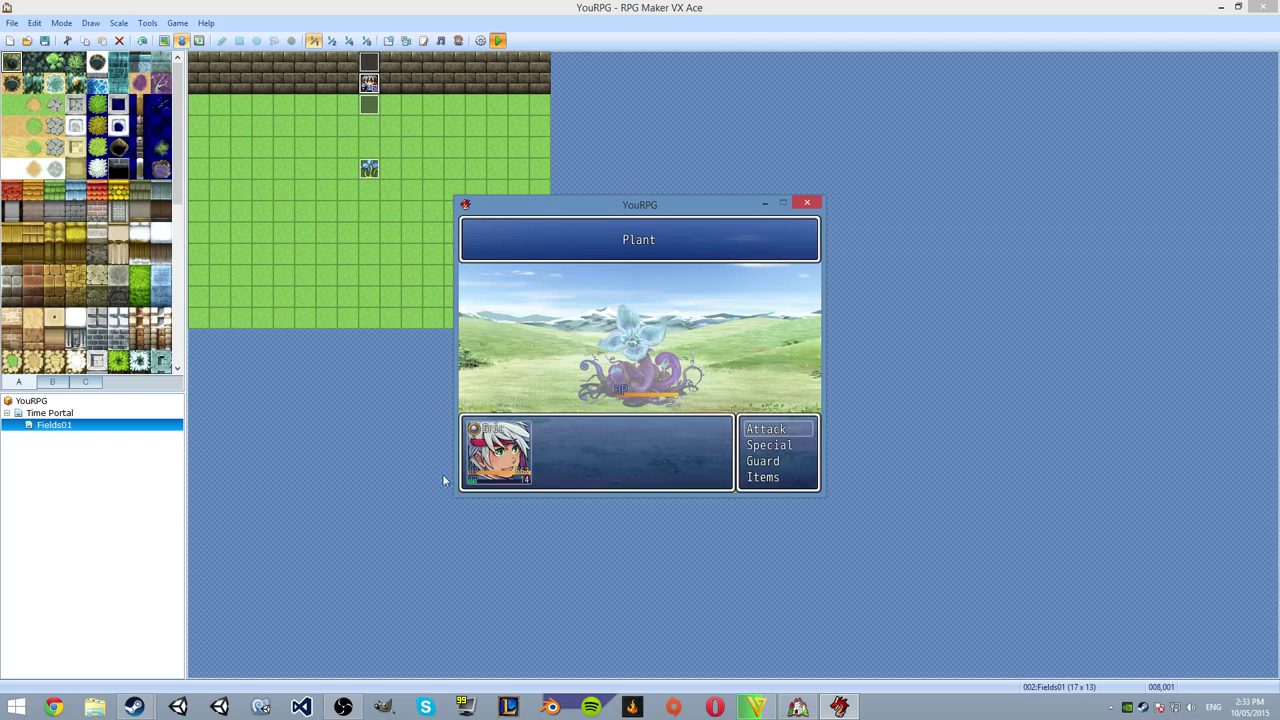
Look over the battle's command menu and HP bars, and end the playtest.
{"action": "key", "text": "Escape"}
{"action": "key", "text": "Down"}
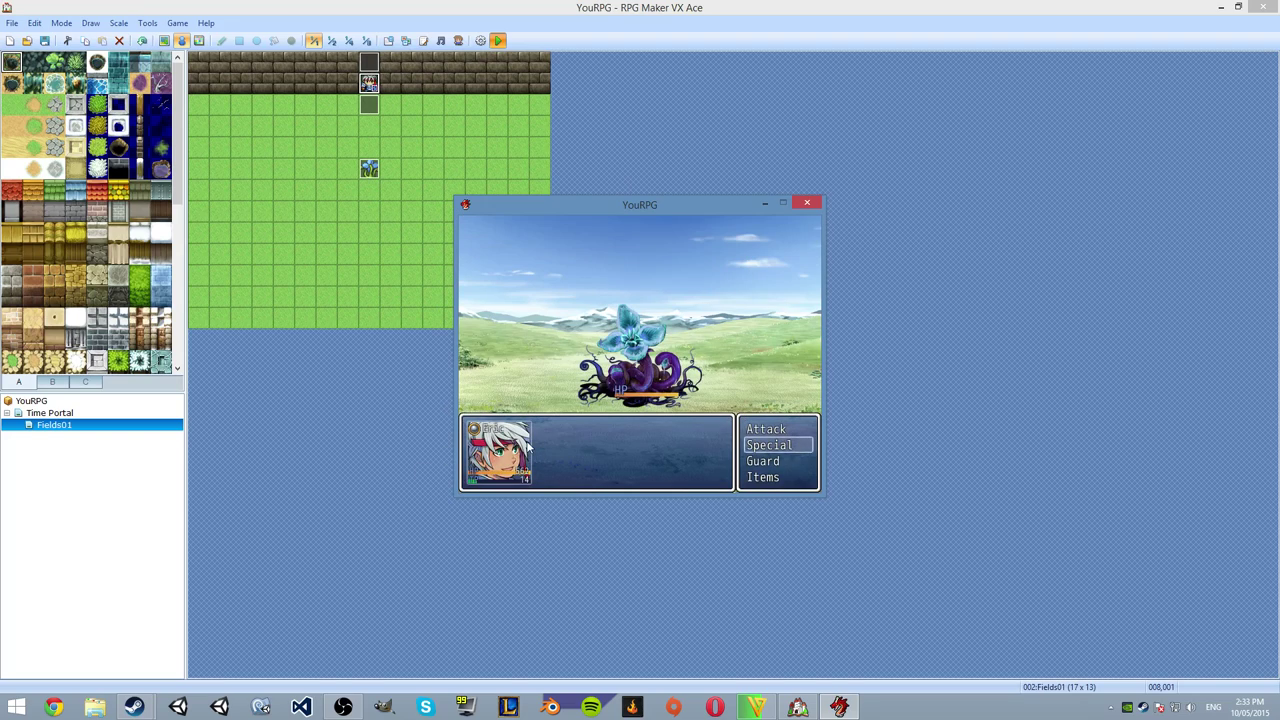
{"action": "key", "text": "Up"}
{"action": "key", "text": "Escape"}
{"action": "key", "text": "Return"}
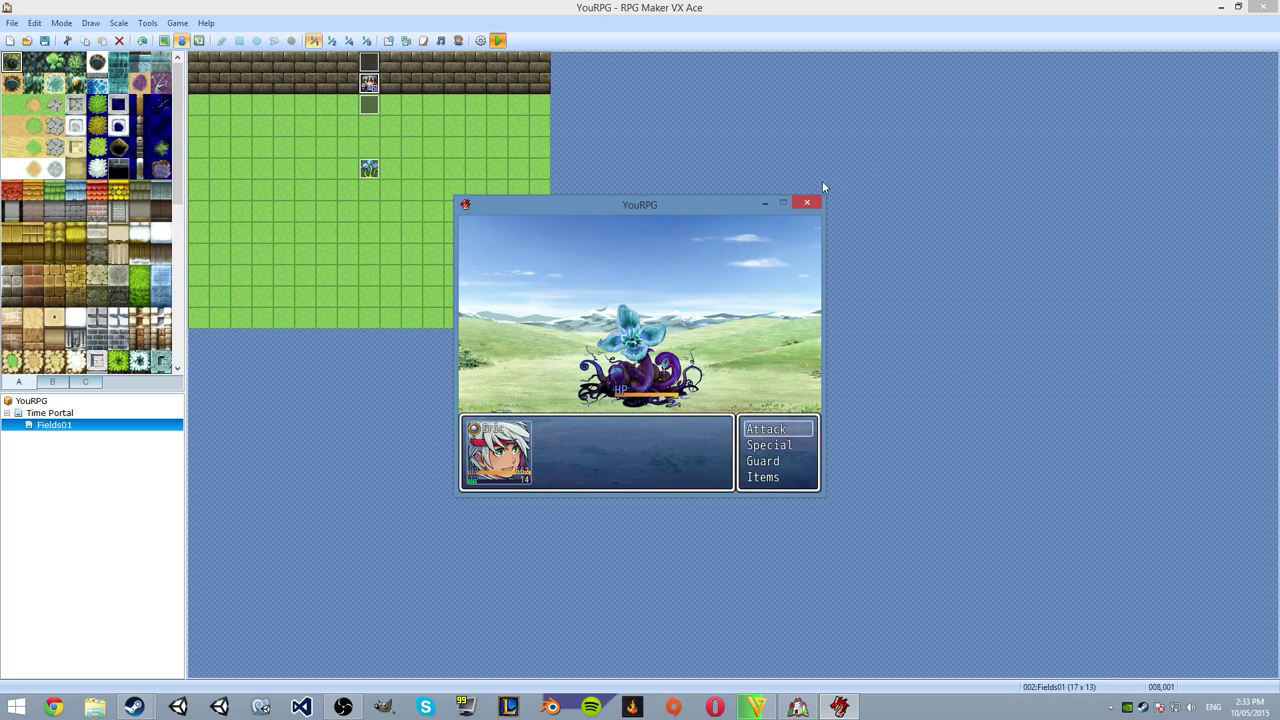
{"action": "left_click", "coordinate": [818, 203]}
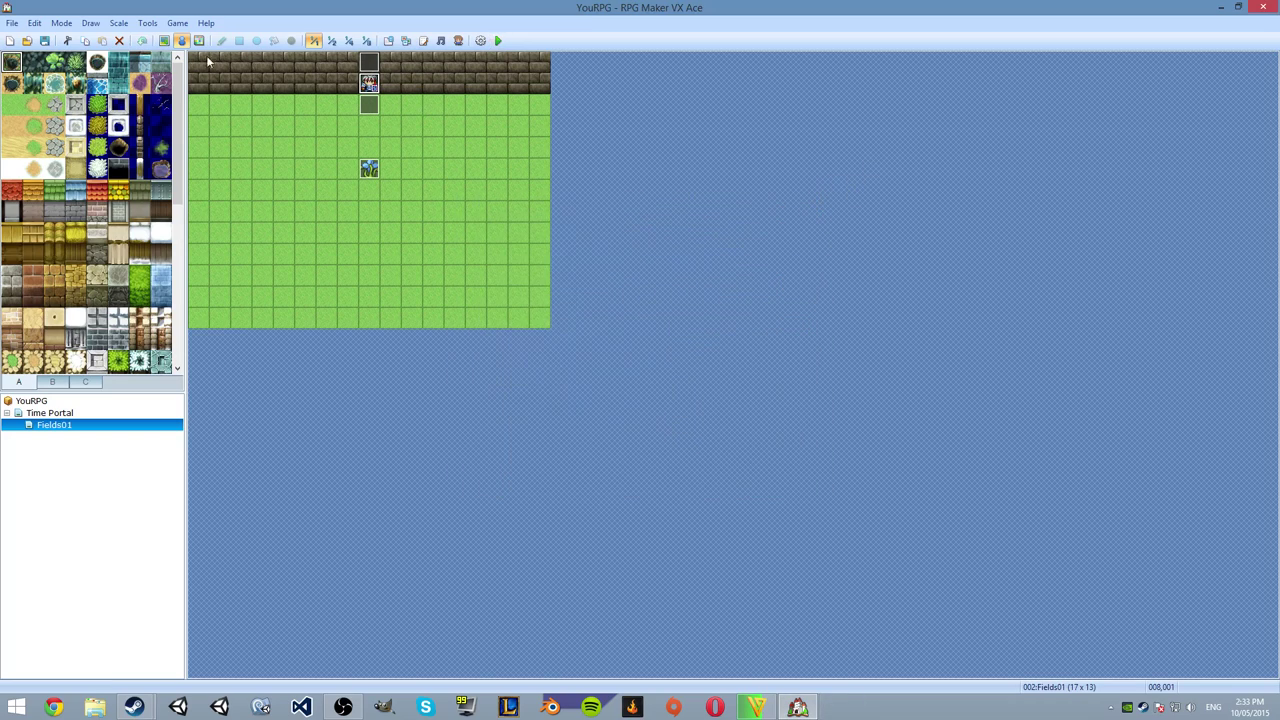
Review the ItemMenu, RevivalFixAceBattleEngine and VictoryAftermath scripts in the Script Editor.
{"action": "left_click", "coordinate": [423, 40]}
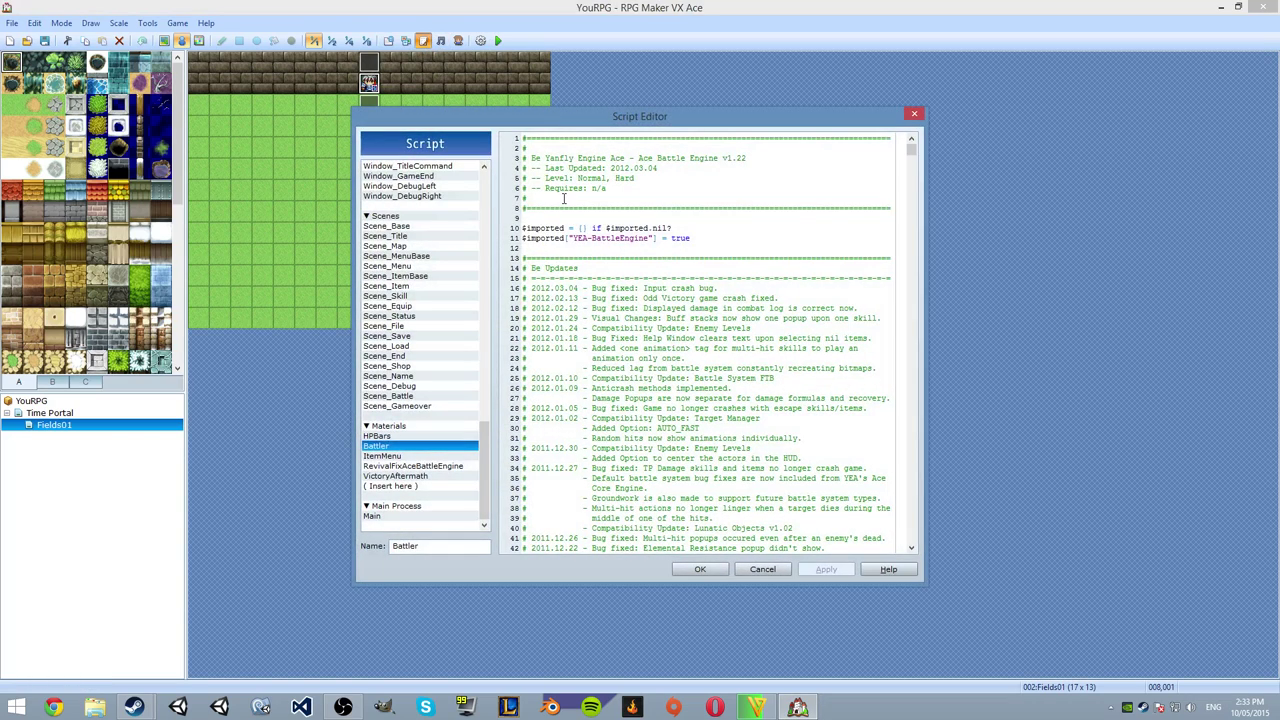
{"action": "left_click", "coordinate": [420, 455]}
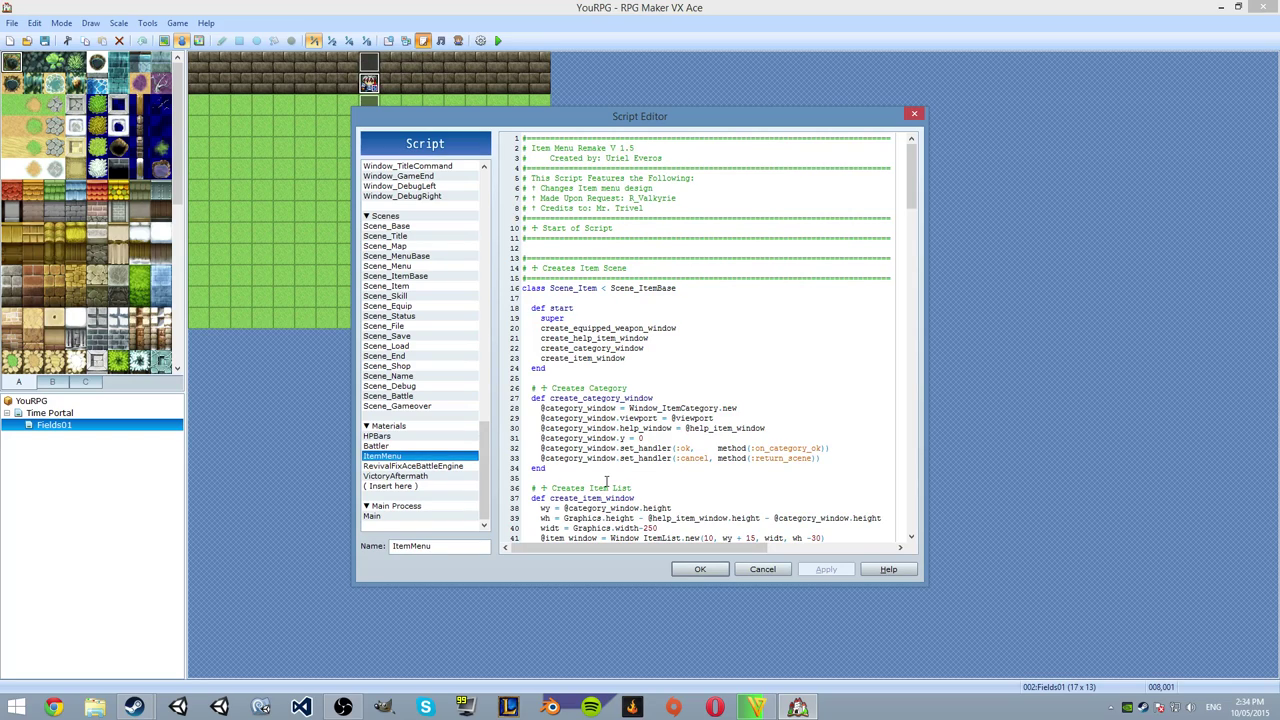
{"action": "left_click", "coordinate": [470, 466]}
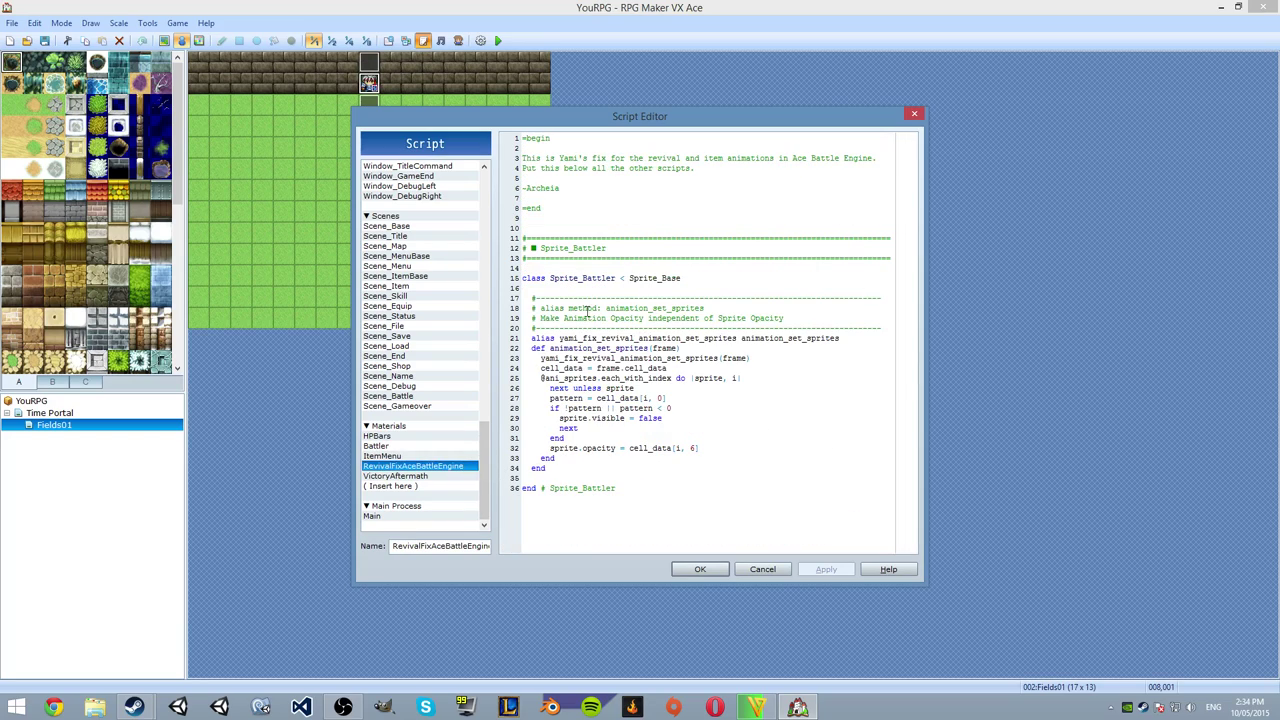
{"action": "left_click", "coordinate": [408, 456]}
{"action": "left_click", "coordinate": [415, 466]}
{"action": "left_click", "coordinate": [400, 476]}
{"action": "mouse_move", "coordinate": [911, 150]}
{"action": "left_mouse_down"}
{"action": "mouse_move", "coordinate": [911, 172]}
{"action": "mouse_move", "coordinate": [912, 141]}
{"action": "left_mouse_up"}
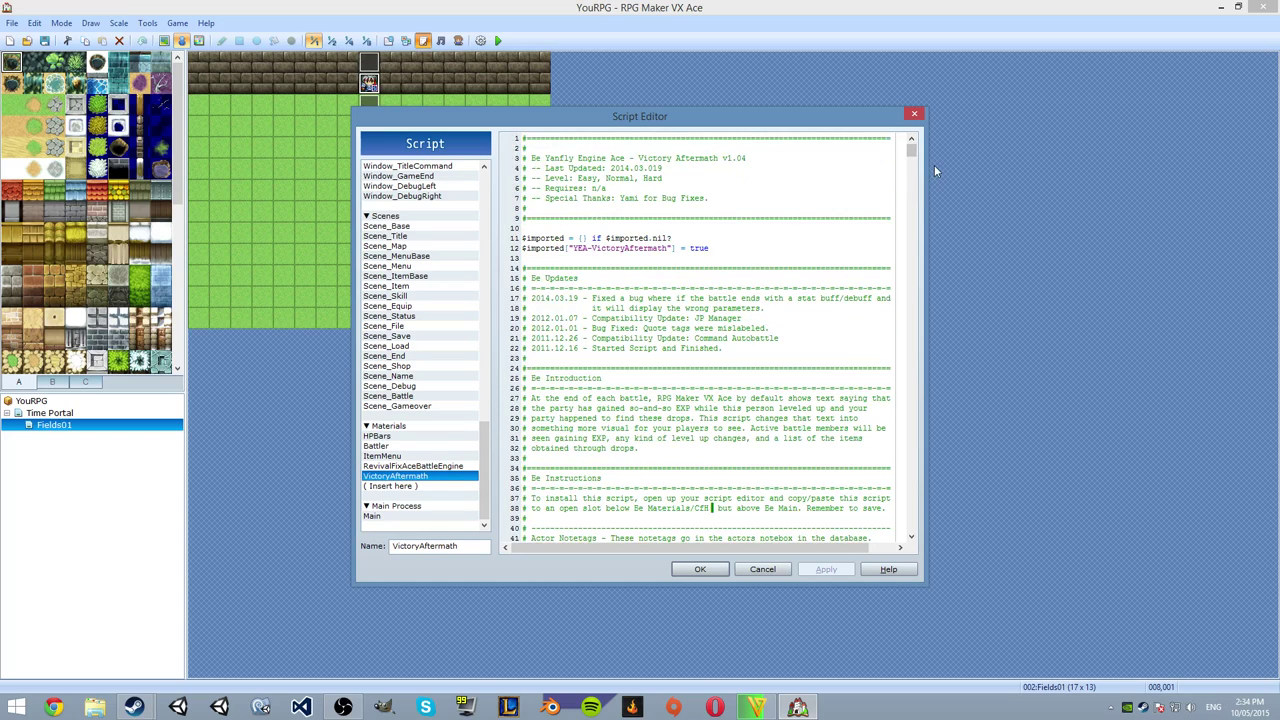
{"action": "mouse_move", "coordinate": [911, 150]}
{"action": "left_mouse_down"}
{"action": "mouse_move", "coordinate": [893, 446]}
{"action": "mouse_move", "coordinate": [910, 145]}
{"action": "left_mouse_up"}
{"action": "left_click", "coordinate": [699, 569]}
{"action": "right_click", "coordinate": [367, 77]}
{"action": "left_click", "coordinate": [395, 92]}
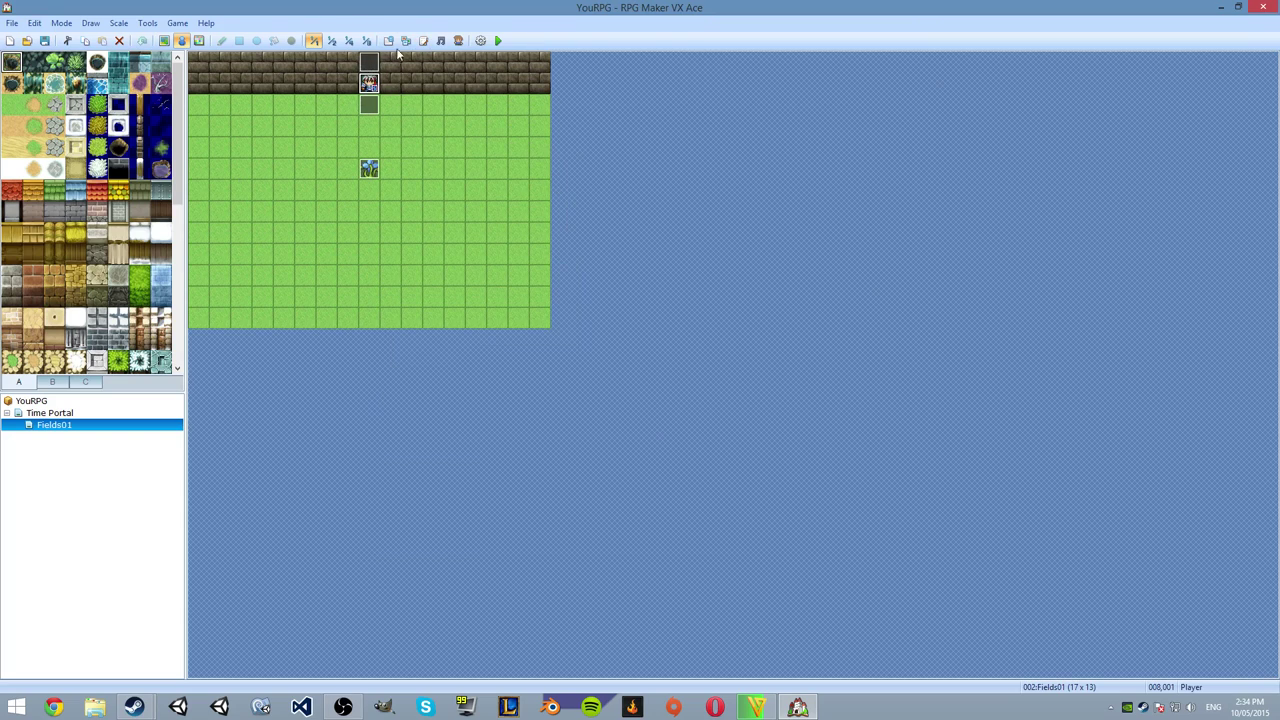
Open actor 001 in the Database and examine the win, level and drops quote tags in its Note.
{"action": "left_click", "coordinate": [388, 40]}
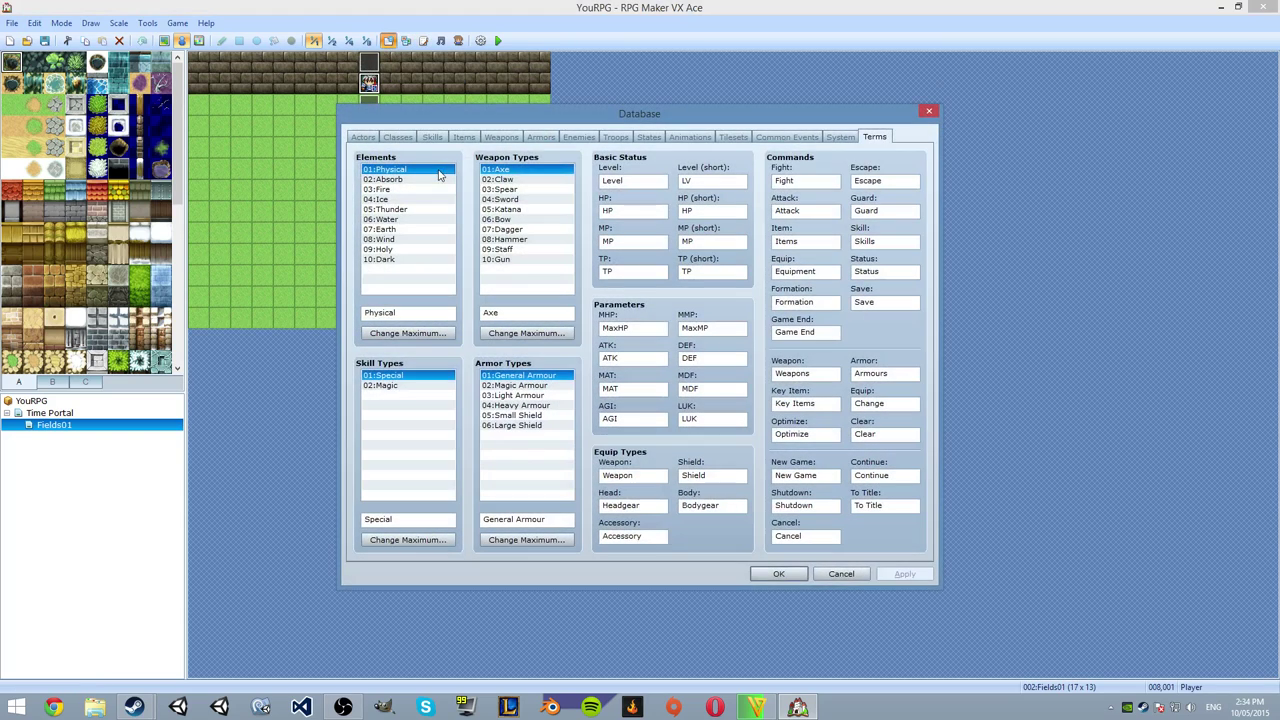
{"action": "left_click", "coordinate": [363, 137]}
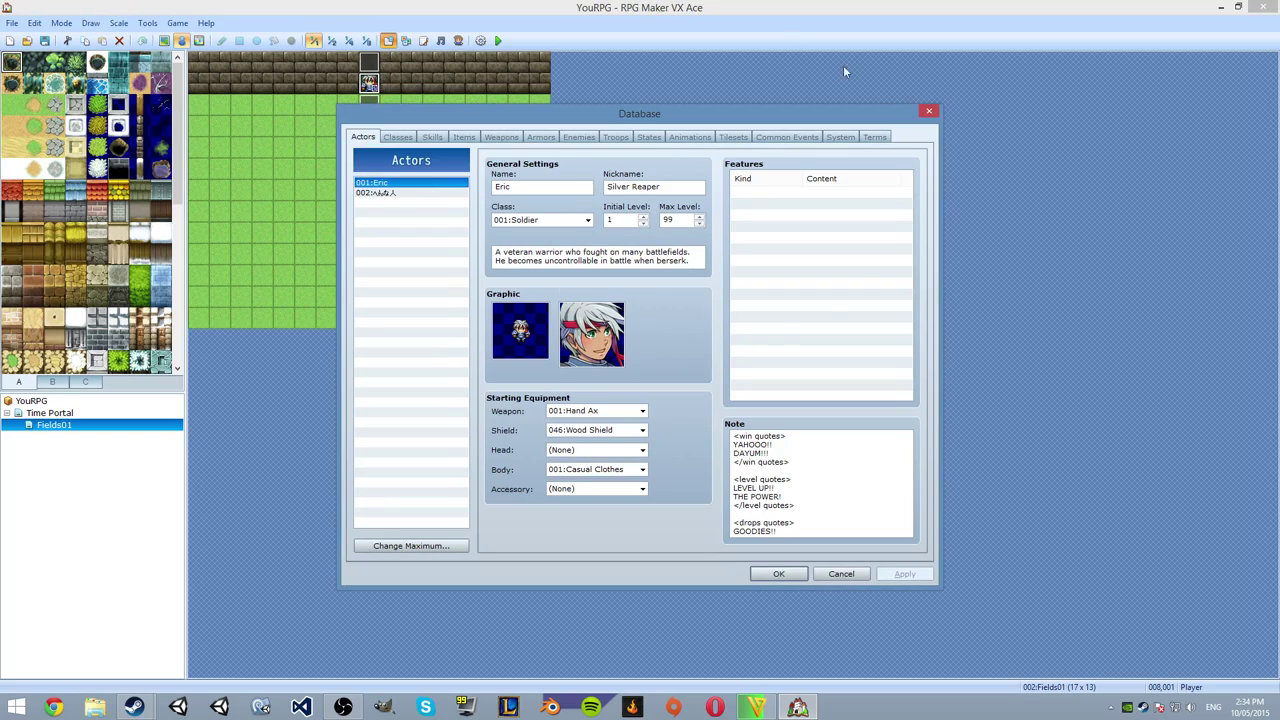
{"action": "left_click_drag", "start_coordinate": [737, 436], "coordinate": [838, 561]}
{"action": "left_click", "coordinate": [830, 531]}
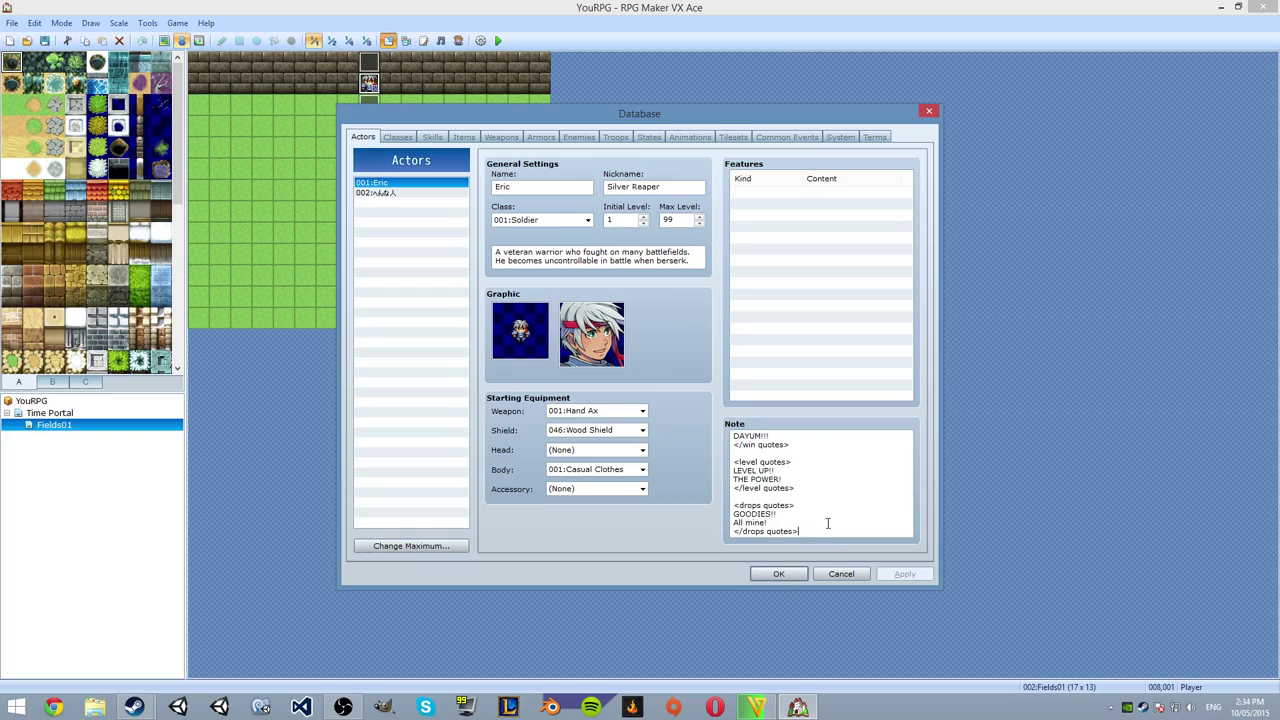
{"action": "left_click_drag", "start_coordinate": [787, 453], "coordinate": [736, 452]}
{"action": "left_click", "coordinate": [767, 453]}
{"action": "left_click_drag", "start_coordinate": [793, 500], "coordinate": [731, 513]}
{"action": "left_click", "coordinate": [837, 491]}
{"action": "left_click", "coordinate": [775, 526]}
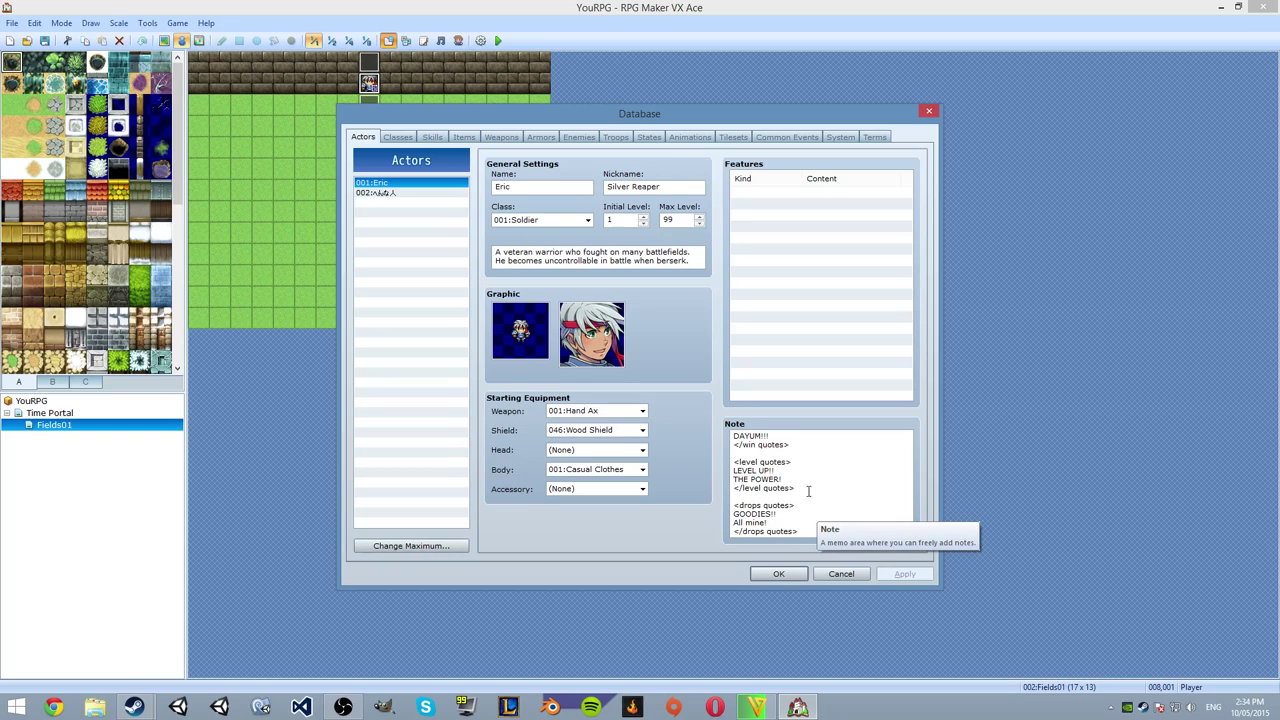
Check actor 001's nickname and features, and compare its settings with those of actor 002.
{"action": "left_click_drag", "start_coordinate": [679, 188], "coordinate": [608, 187]}
{"action": "left_click", "coordinate": [740, 233]}
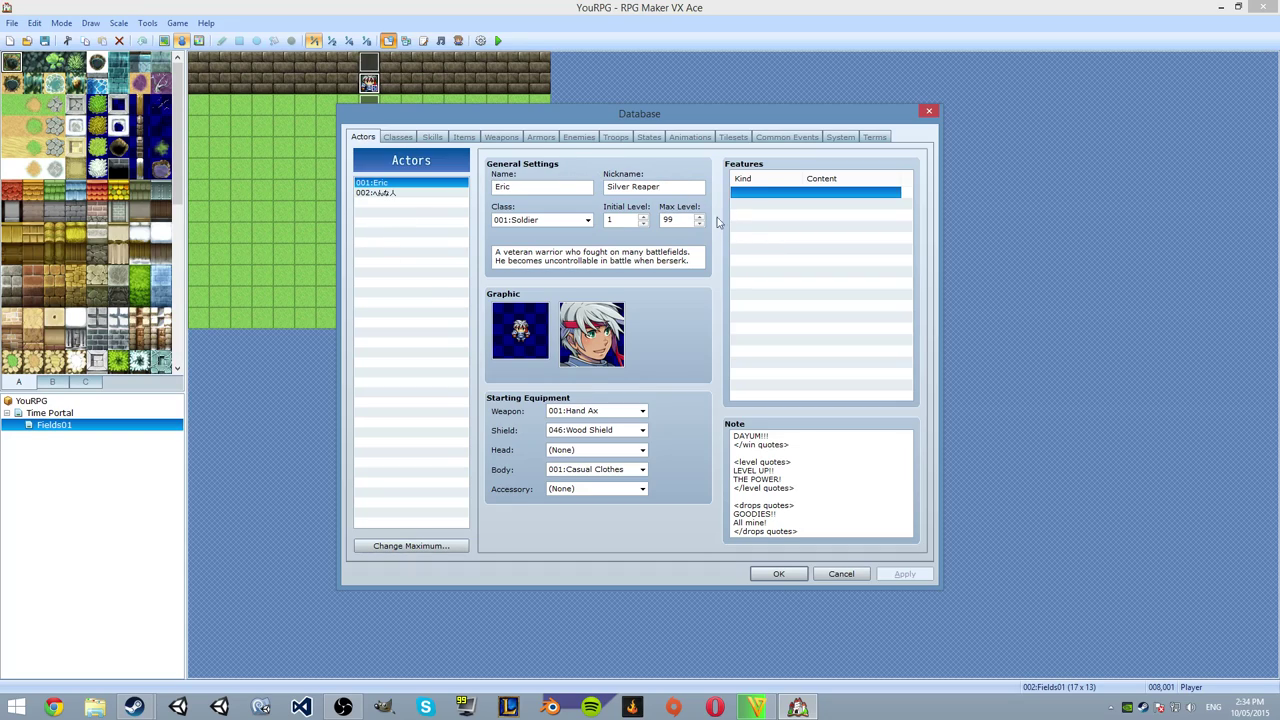
{"action": "left_click", "coordinate": [393, 194]}
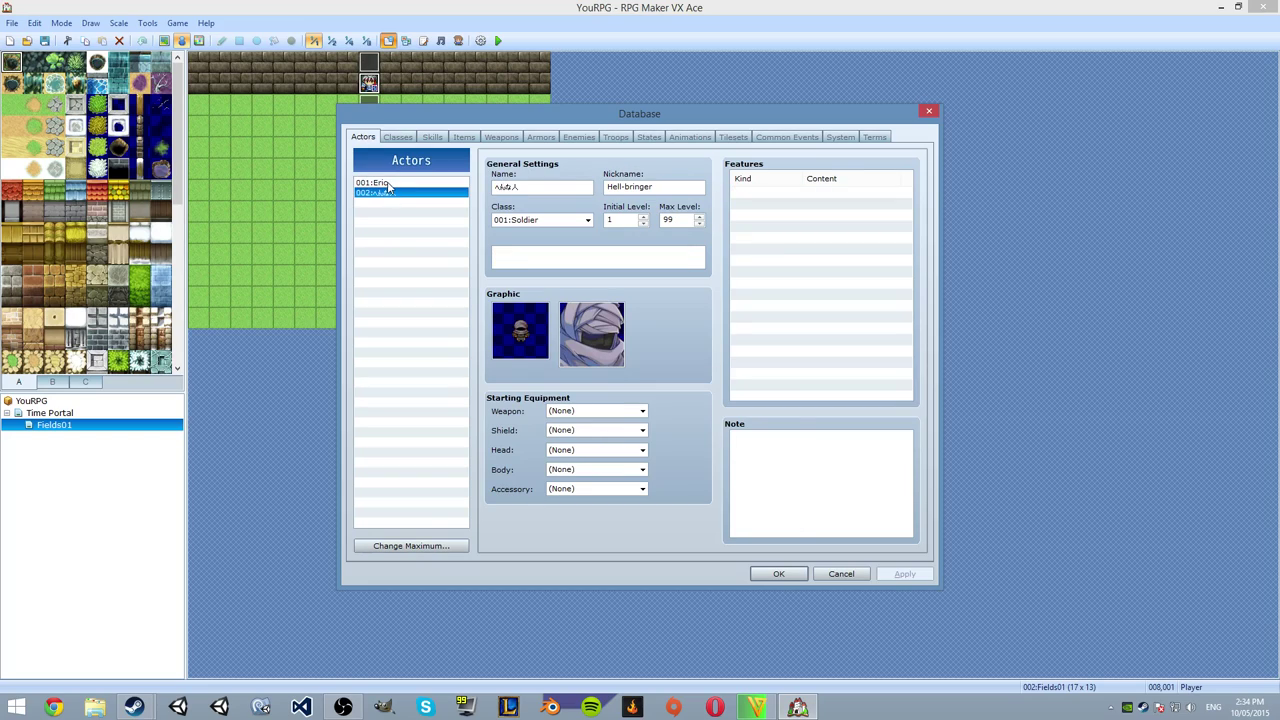
{"action": "left_click", "coordinate": [386, 183]}
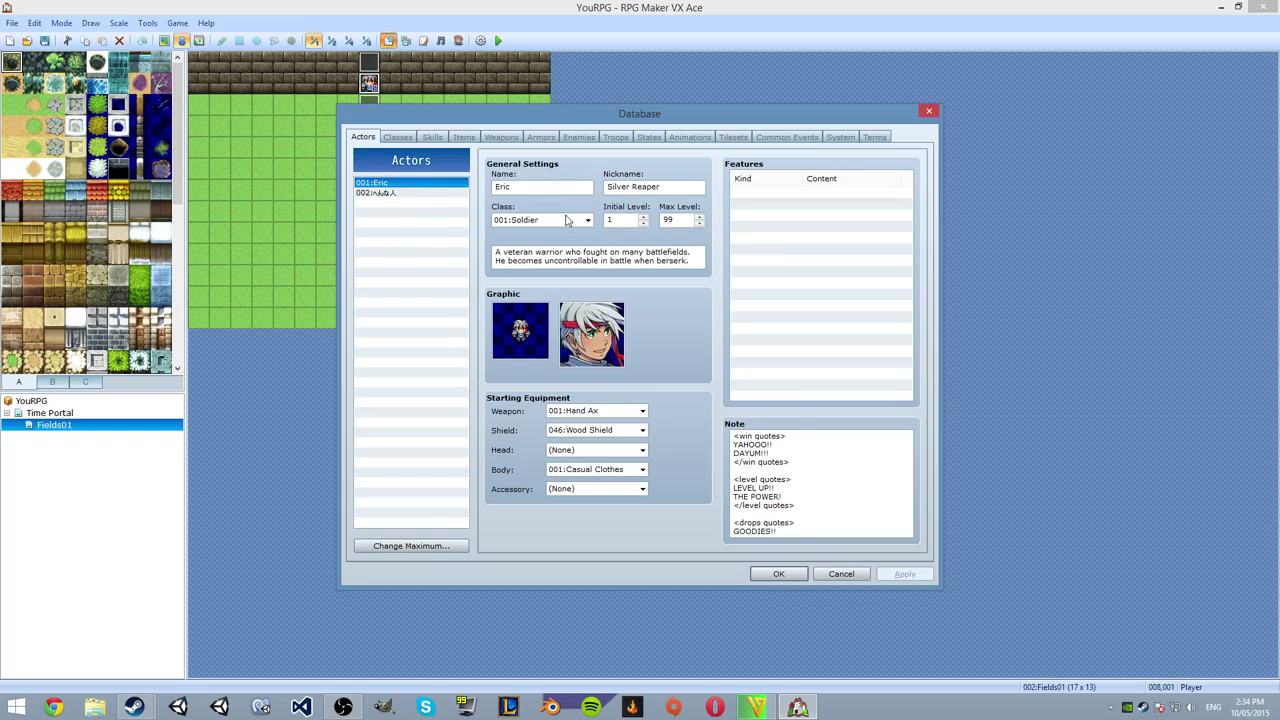
{"action": "left_click", "coordinate": [374, 194]}
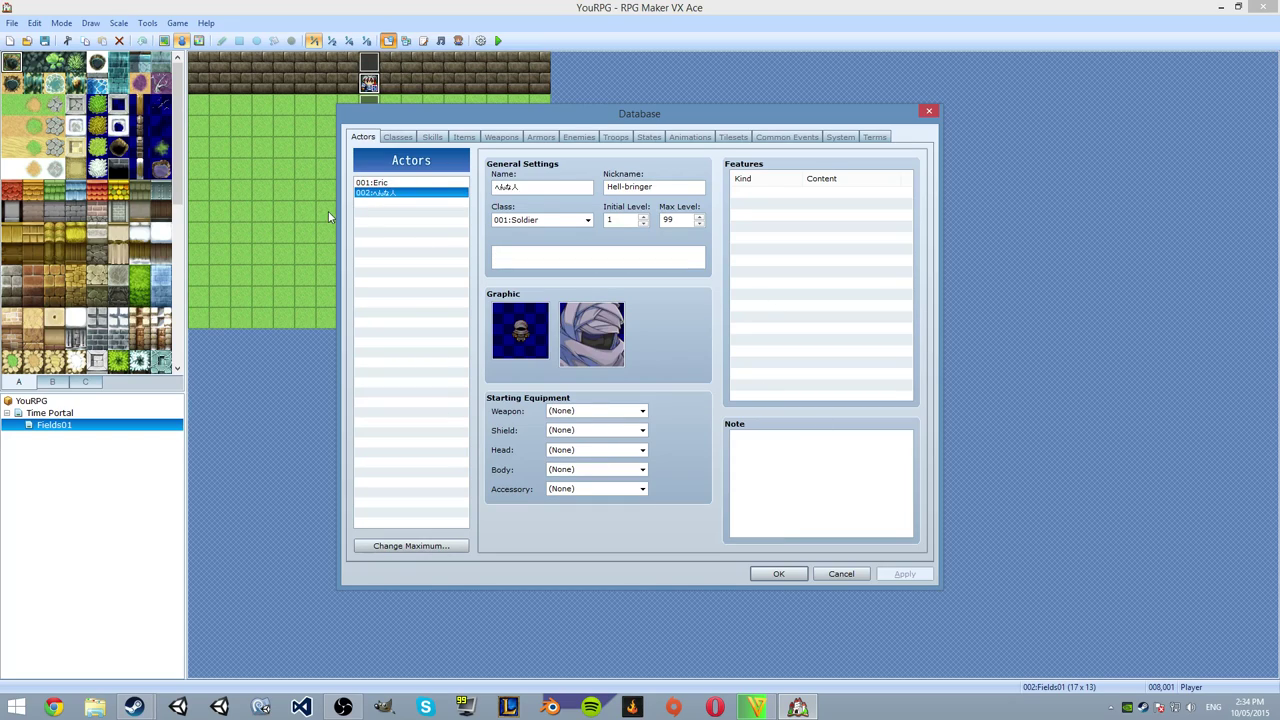
{"action": "left_click", "coordinate": [370, 182]}
{"action": "left_click", "coordinate": [384, 193]}
{"action": "left_click", "coordinate": [381, 185]}
{"action": "left_click", "coordinate": [379, 193]}
View the settings of the Corrupted Mage class in the Database.
{"action": "left_click", "coordinate": [395, 138]}
{"action": "left_click", "coordinate": [397, 284]}
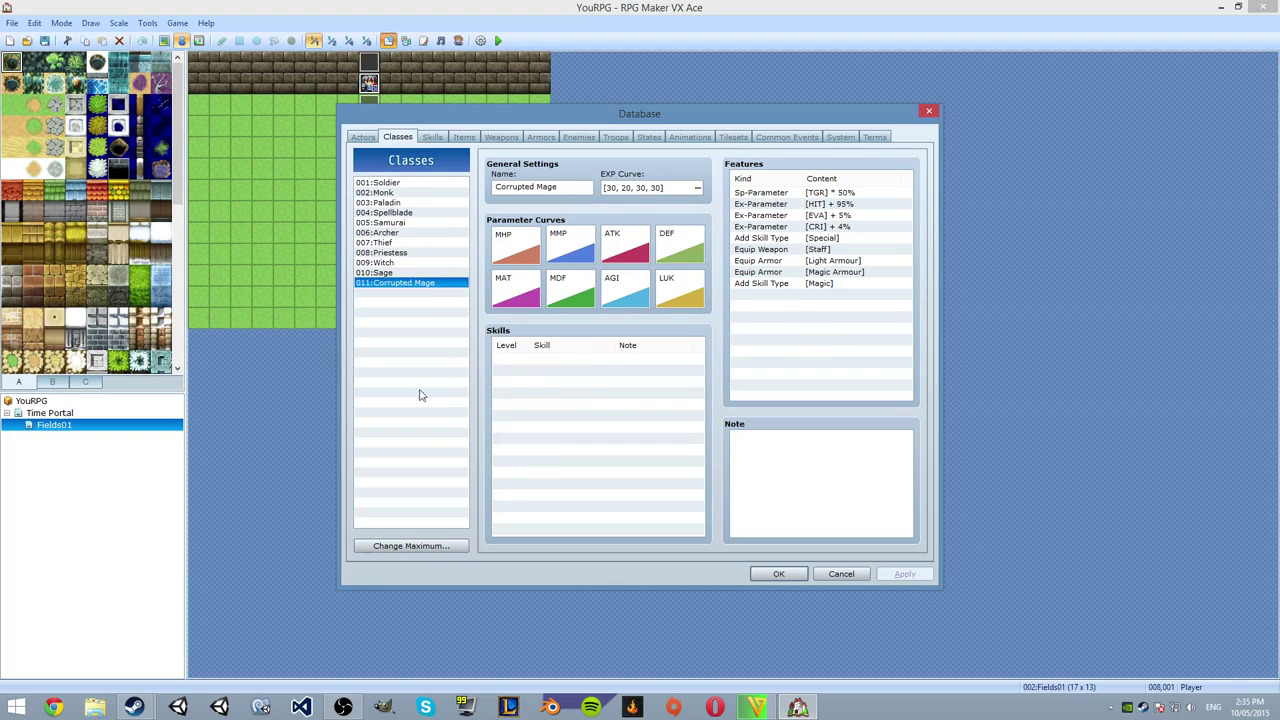
{"action": "left_click", "coordinate": [207, 25]}
{"action": "left_click", "coordinate": [775, 573]}
{"action": "left_click", "coordinate": [206, 22]}
{"action": "left_click", "coordinate": [206, 22]}
{"action": "left_click", "coordinate": [388, 40]}
{"action": "left_click", "coordinate": [360, 138]}
{"action": "left_click", "coordinate": [395, 137]}
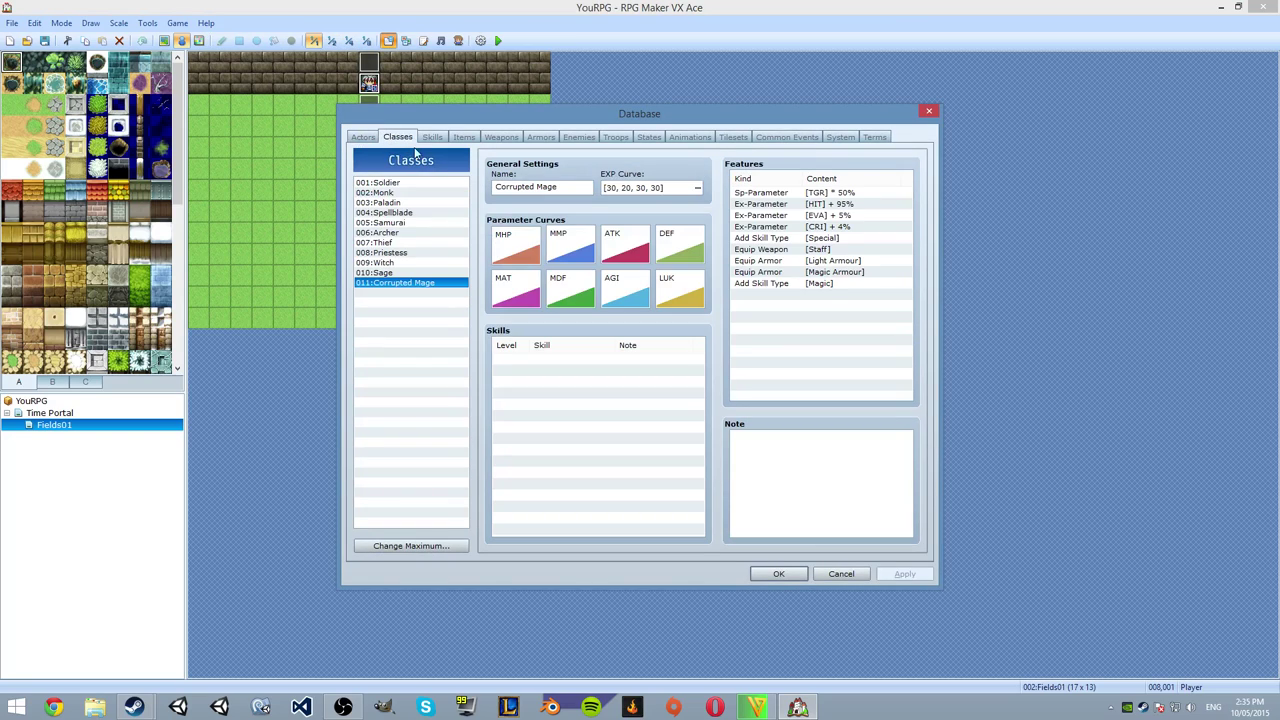
Raise the maximum number of classes to 12 to add an empty class, and restore the maximum to 11.
{"action": "left_click", "coordinate": [404, 263]}
{"action": "left_click", "coordinate": [412, 284]}
{"action": "left_click", "coordinate": [411, 545]}
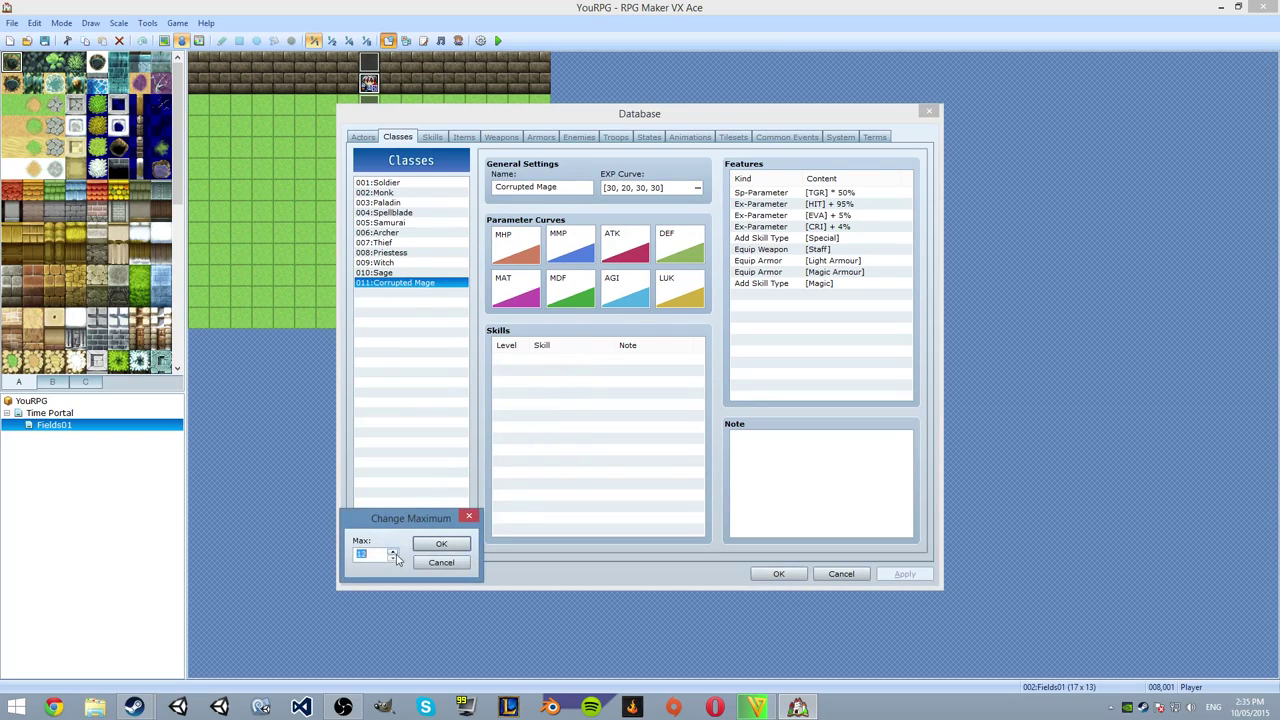
{"action": "left_click", "coordinate": [441, 543]}
{"action": "left_click", "coordinate": [395, 292]}
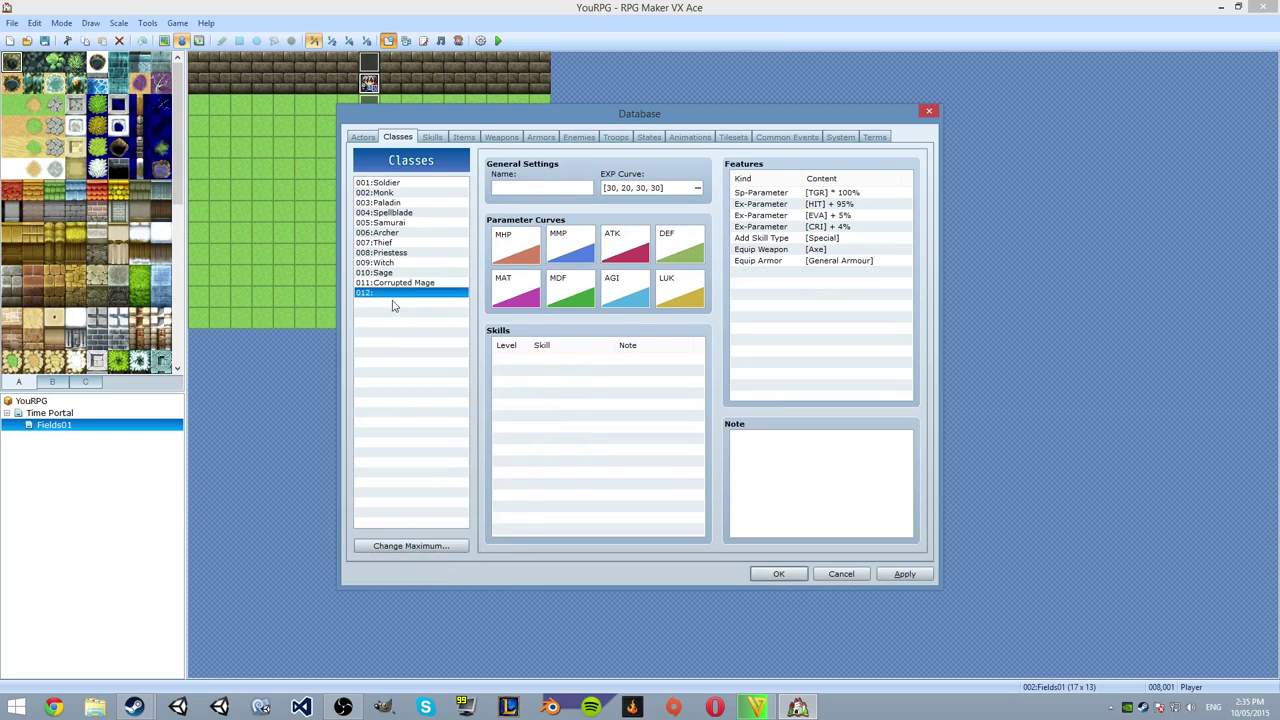
{"action": "left_click", "coordinate": [425, 553]}
{"action": "left_click", "coordinate": [395, 562]}
{"action": "left_click", "coordinate": [441, 543]}
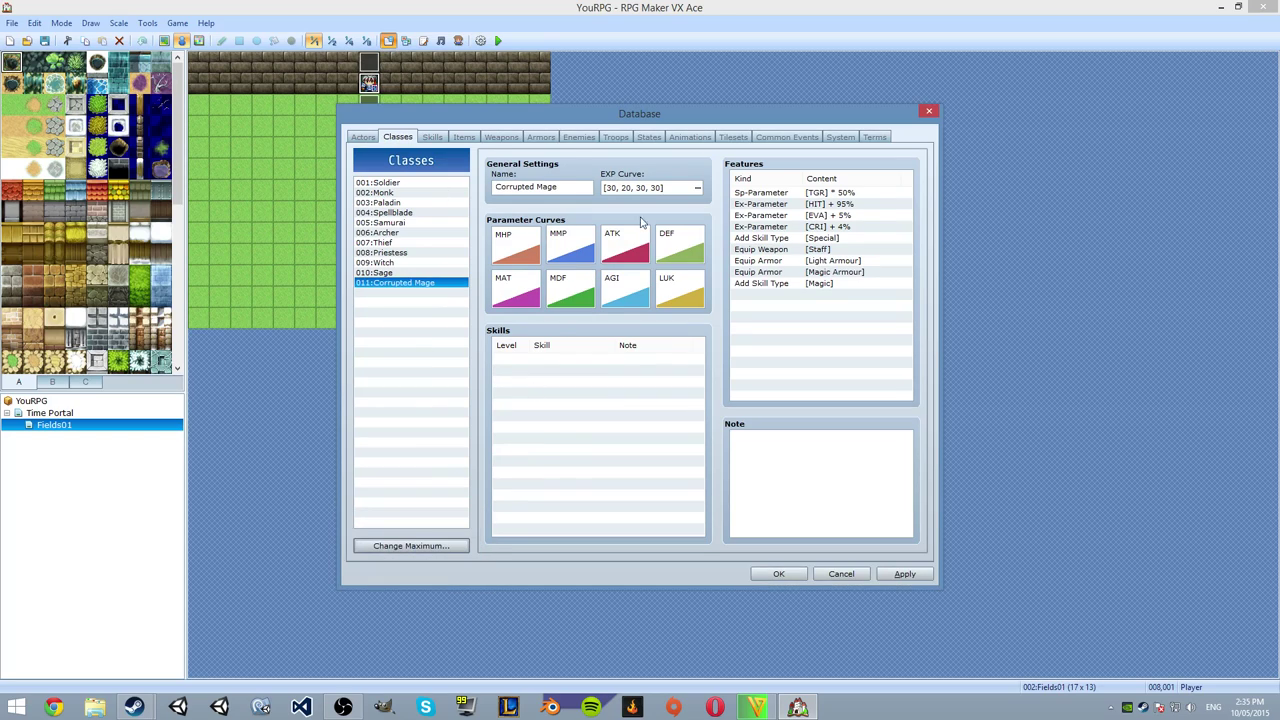
Examine the Corrupted Mage class's features, including the options for adding a new feature, without adding one.
{"action": "left_click", "coordinate": [795, 193]}
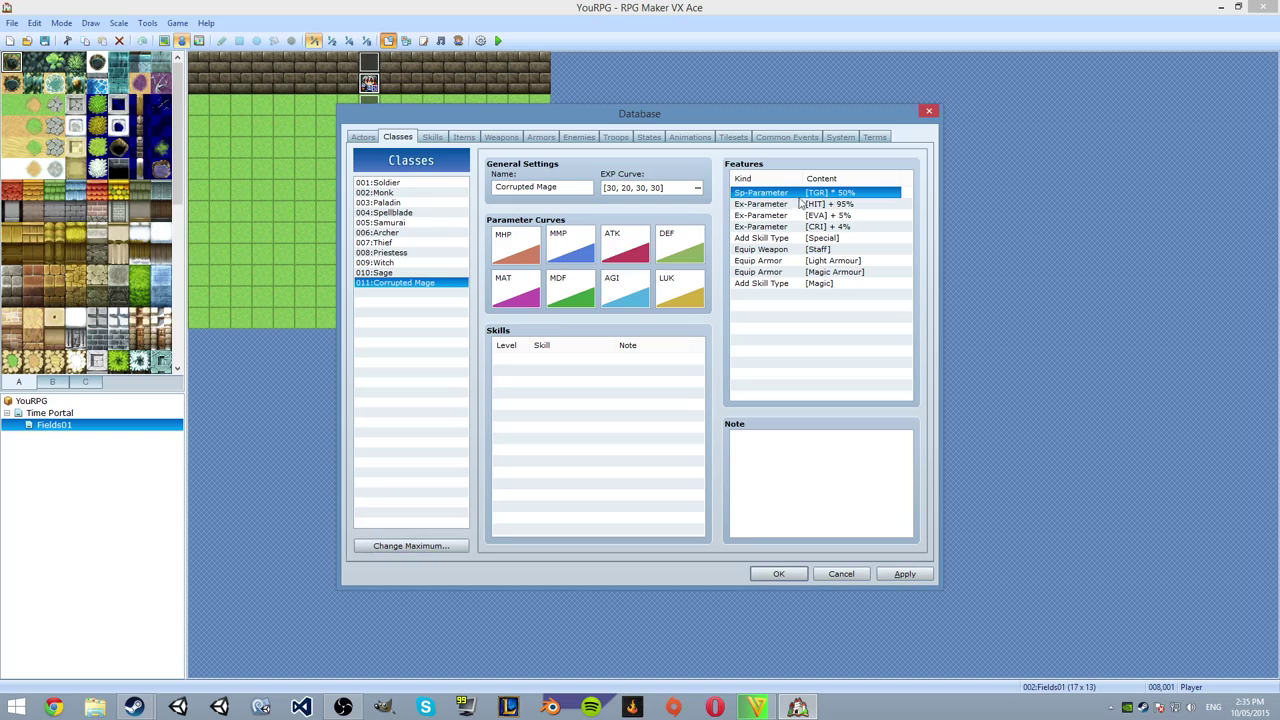
{"action": "right_click", "coordinate": [827, 193]}
{"action": "right_click", "coordinate": [807, 298]}
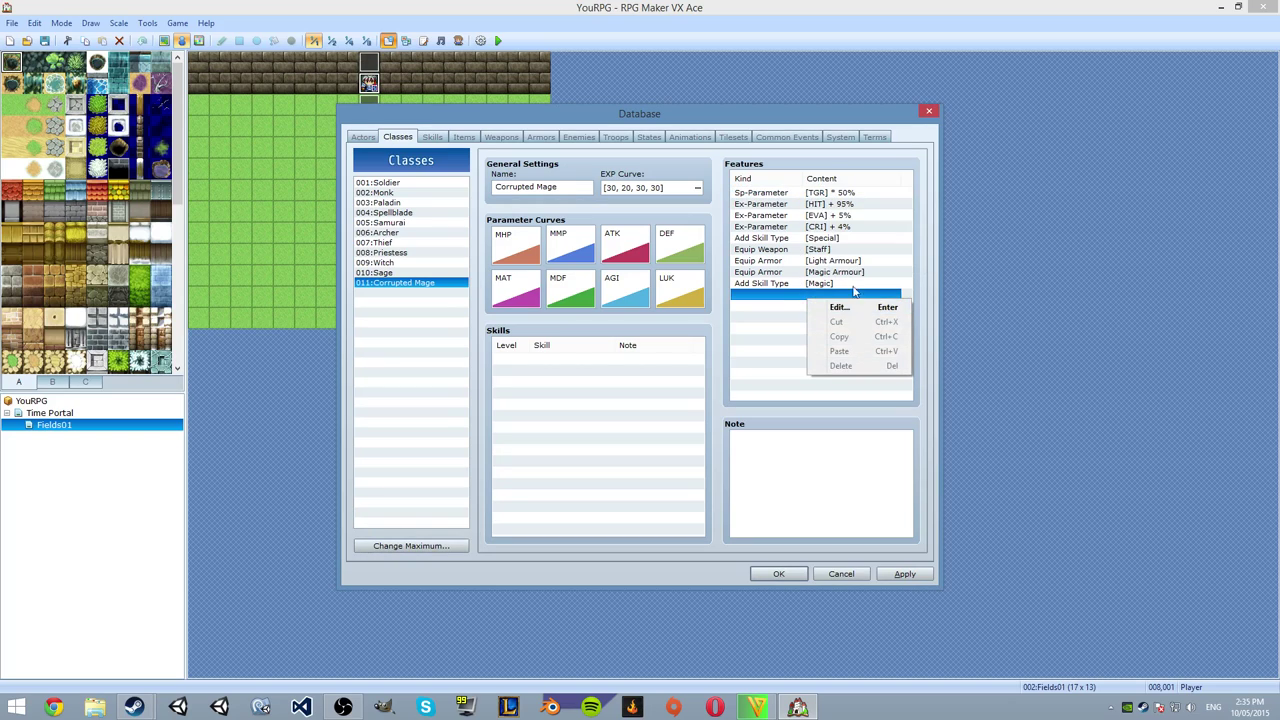
{"action": "left_click", "coordinate": [839, 307]}
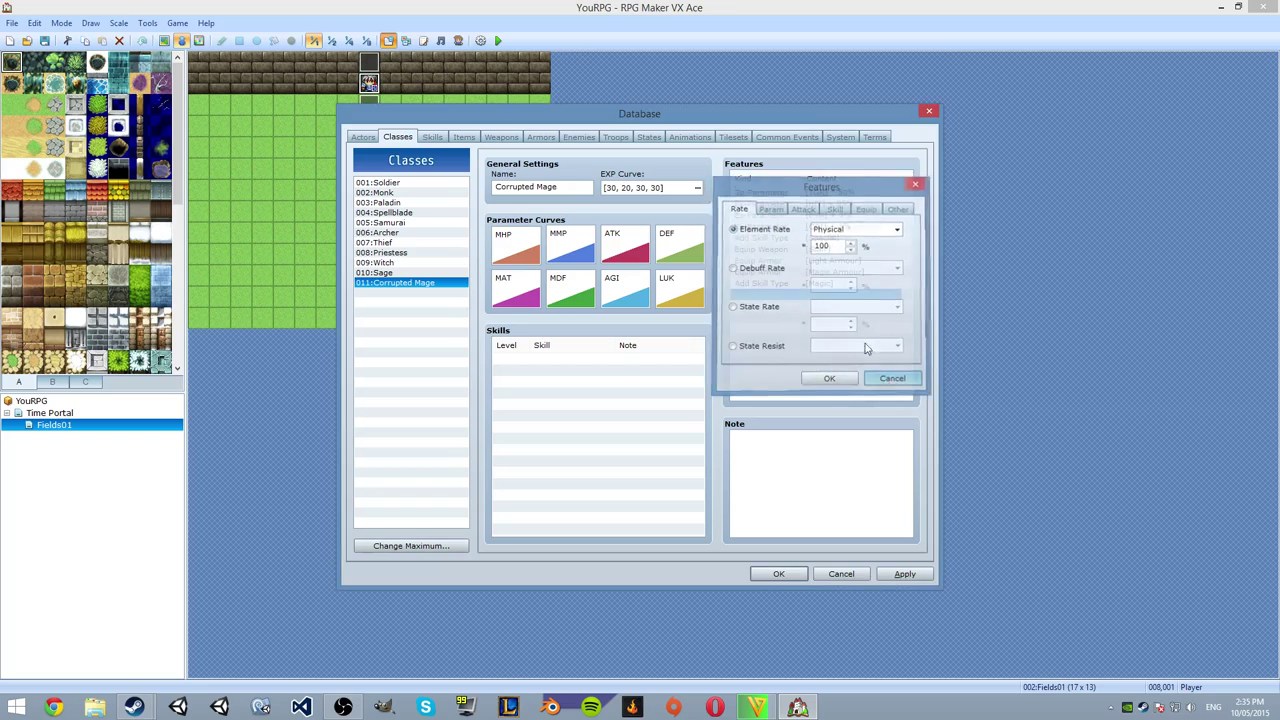
{"action": "left_click", "coordinate": [890, 379]}
{"action": "left_click", "coordinate": [825, 285]}
{"action": "left_click", "coordinate": [813, 261]}
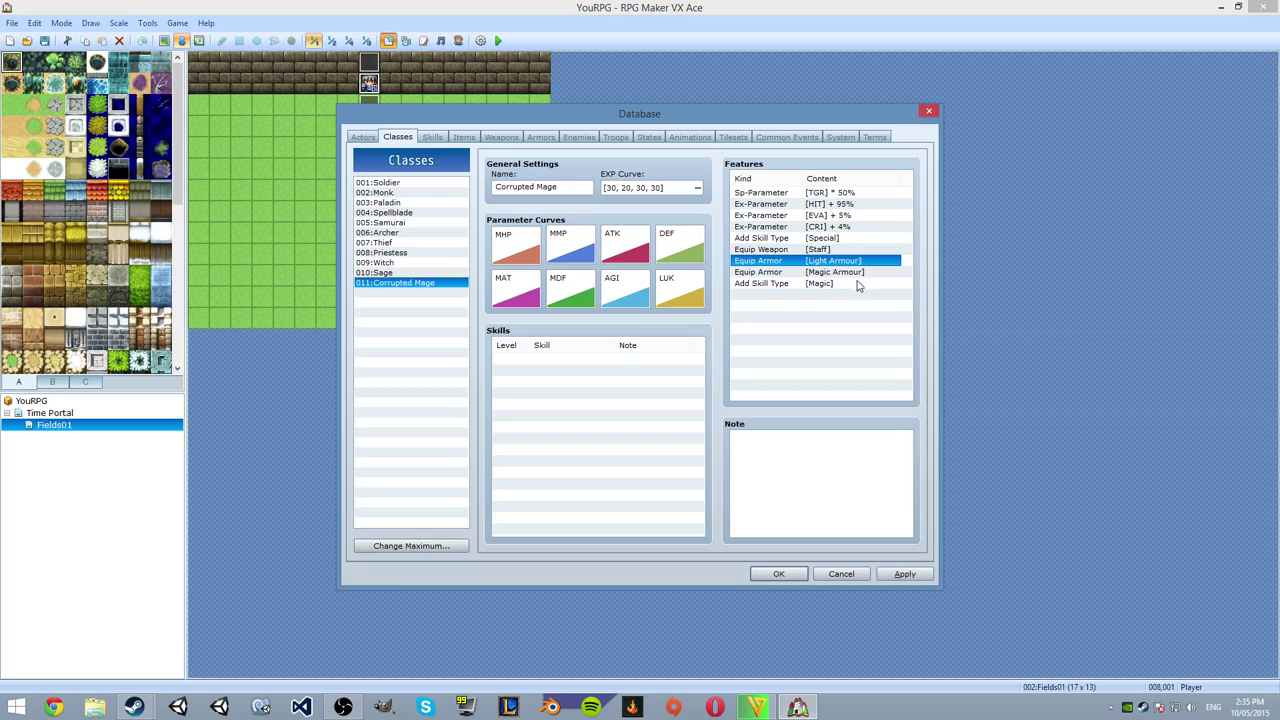
{"action": "left_click", "coordinate": [832, 273]}
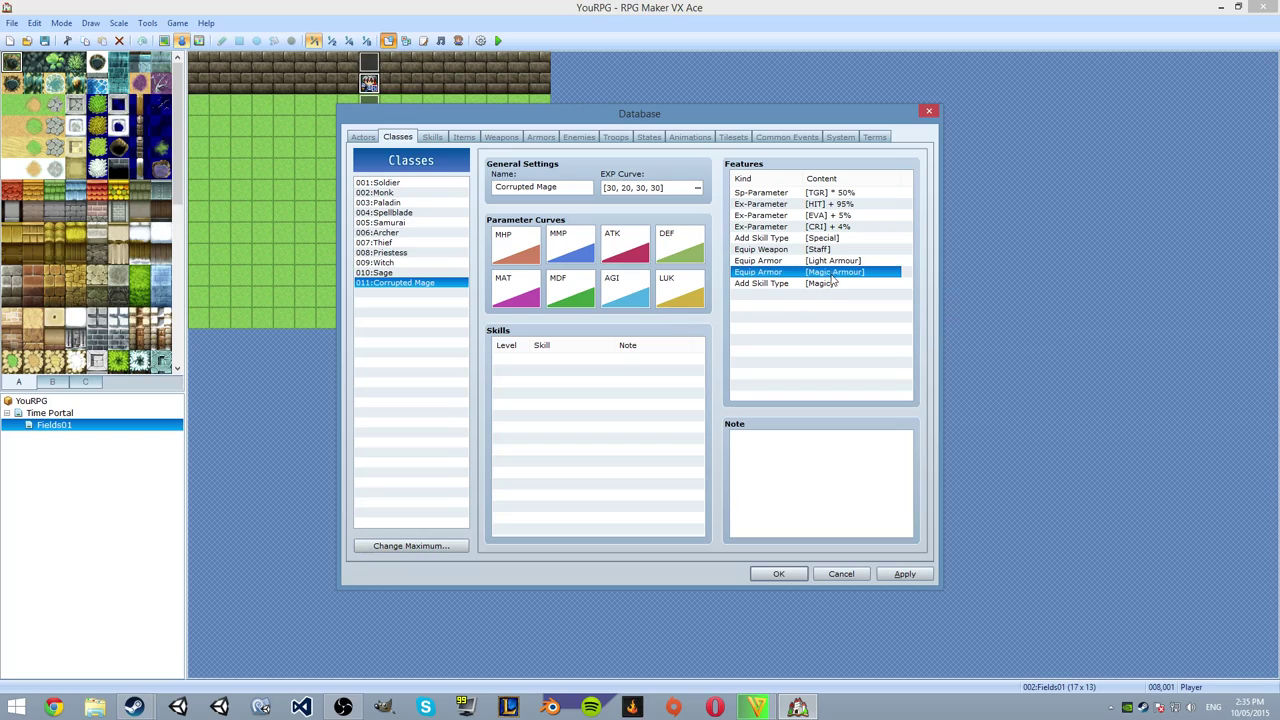
Compare the Corrupted Mage class with the Sage, Witch, Thief and Archer classes.
{"action": "left_click", "coordinate": [380, 273]}
{"action": "left_click", "coordinate": [420, 263]}
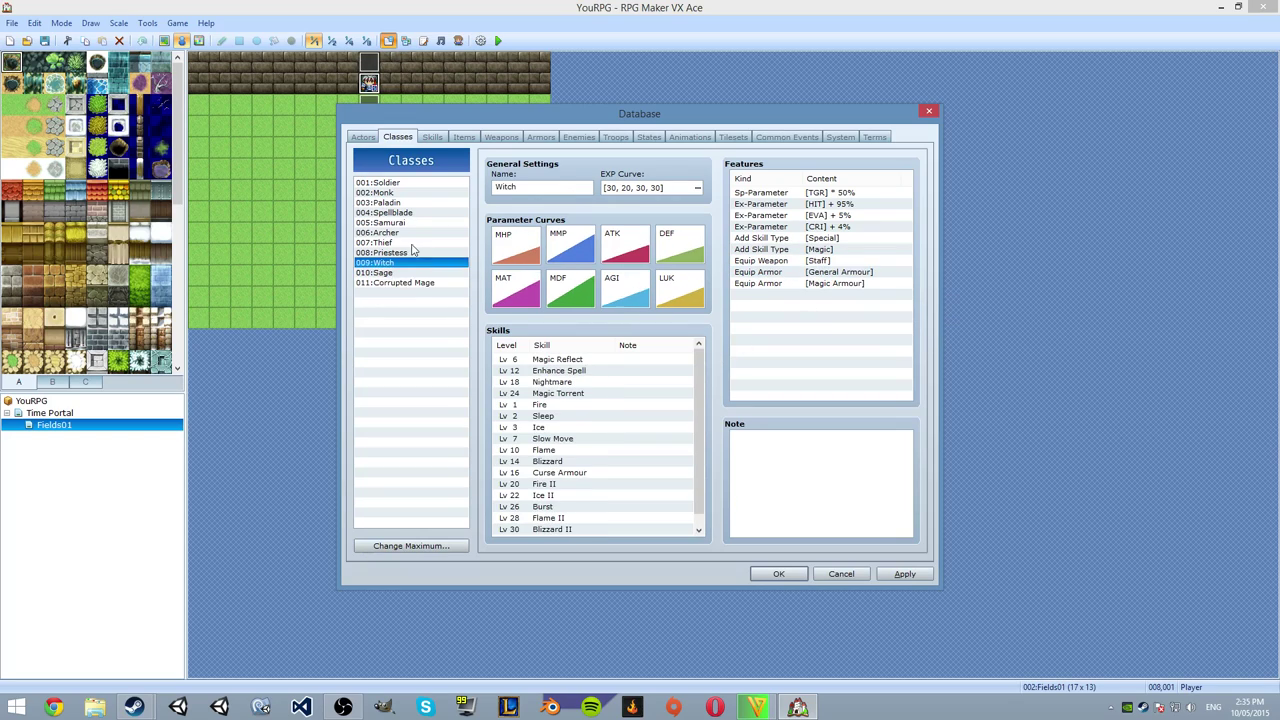
{"action": "left_click", "coordinate": [411, 243]}
{"action": "left_click", "coordinate": [408, 232]}
{"action": "left_click", "coordinate": [415, 243]}
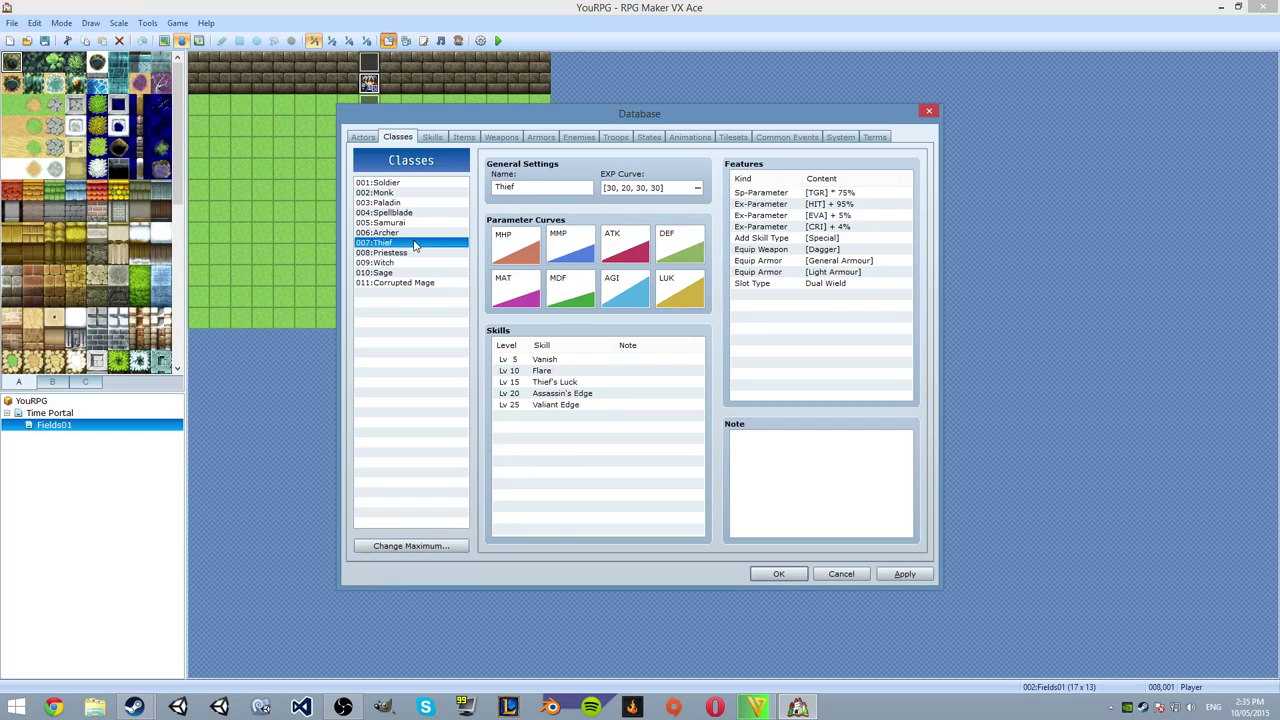
{"action": "left_click", "coordinate": [404, 283]}
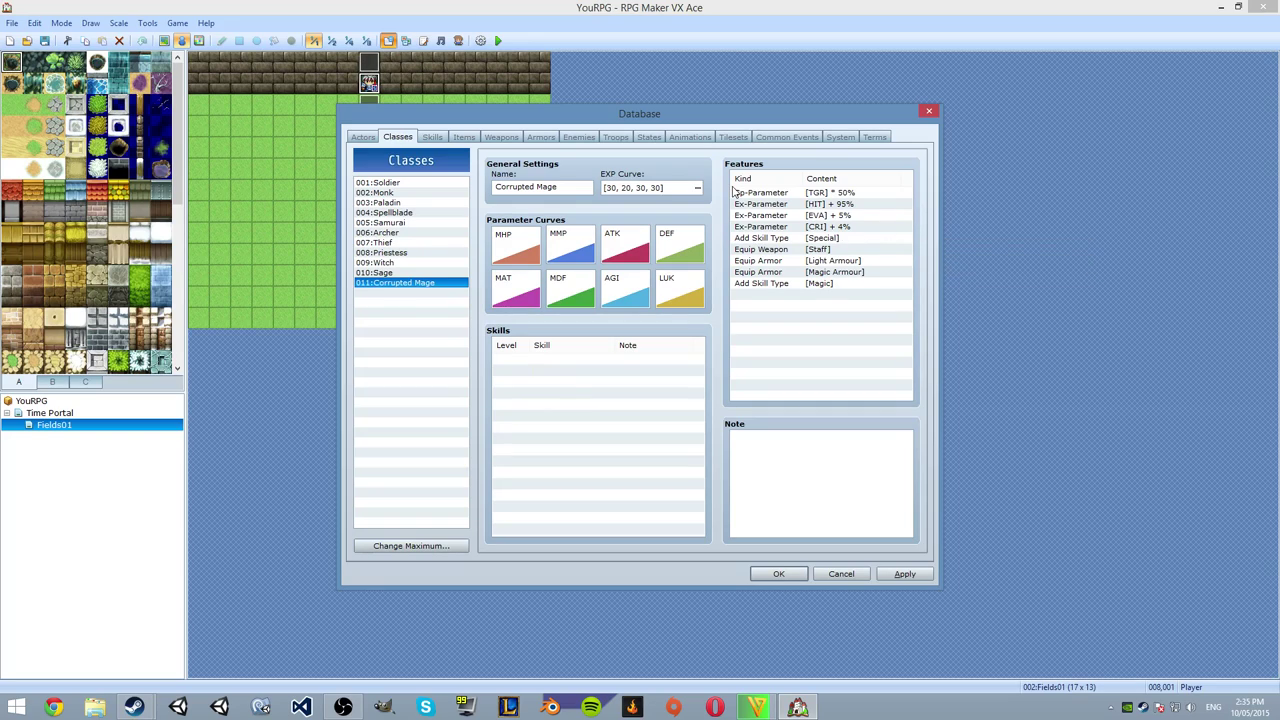
Check the Corrupted Mage's equippable weapon type, and compare it with the weapon and armor features of the Witch, Sage and Priestess.
{"action": "left_click", "coordinate": [815, 250]}
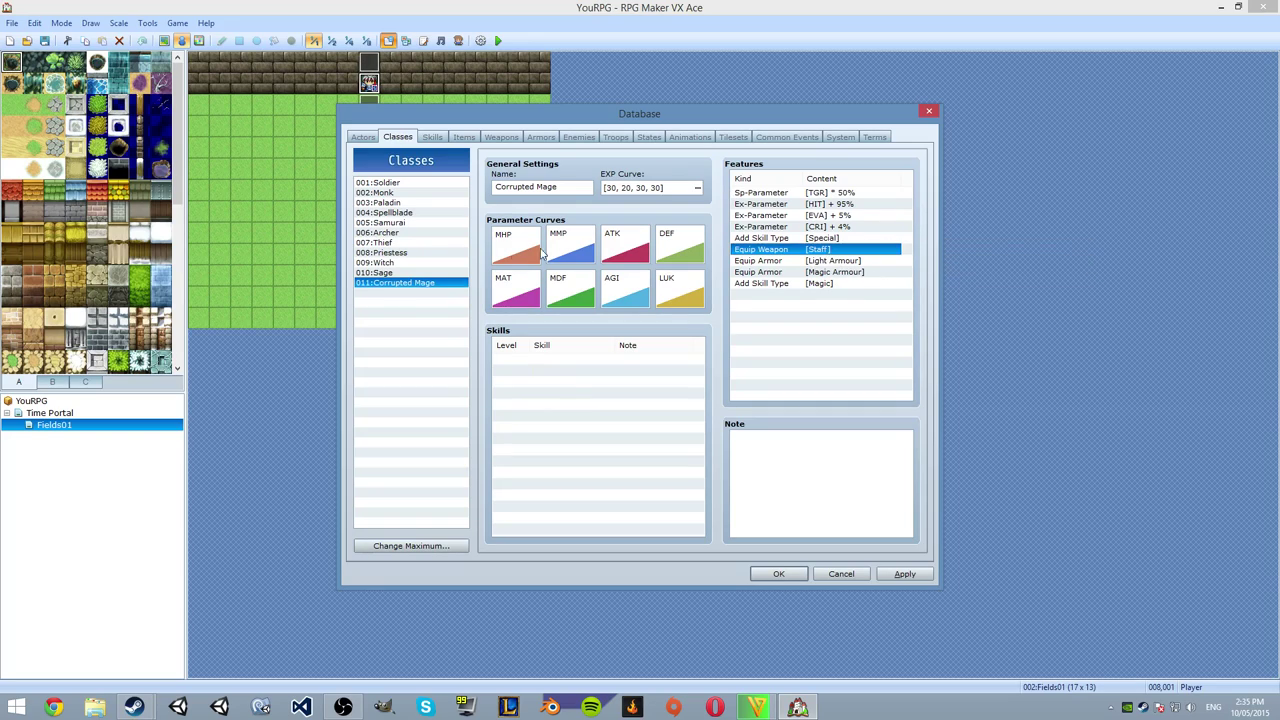
{"action": "left_click", "coordinate": [411, 263]}
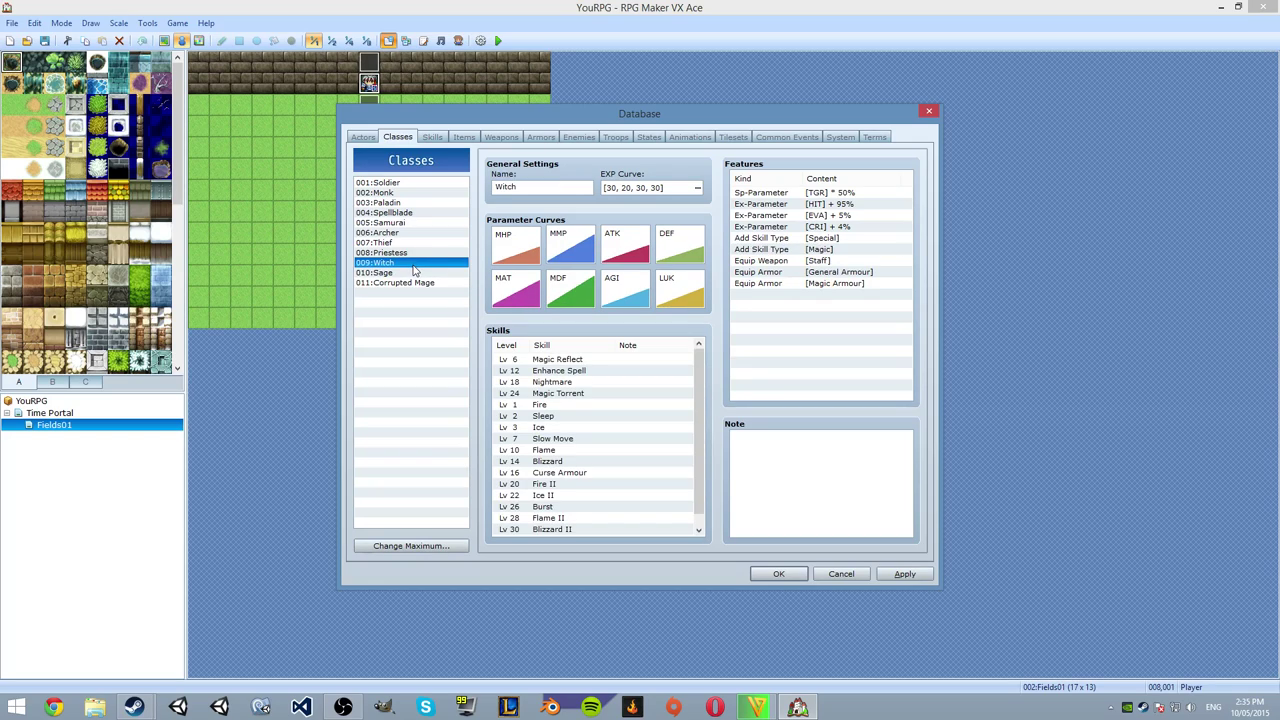
{"action": "left_click", "coordinate": [420, 273]}
{"action": "left_click", "coordinate": [418, 253]}
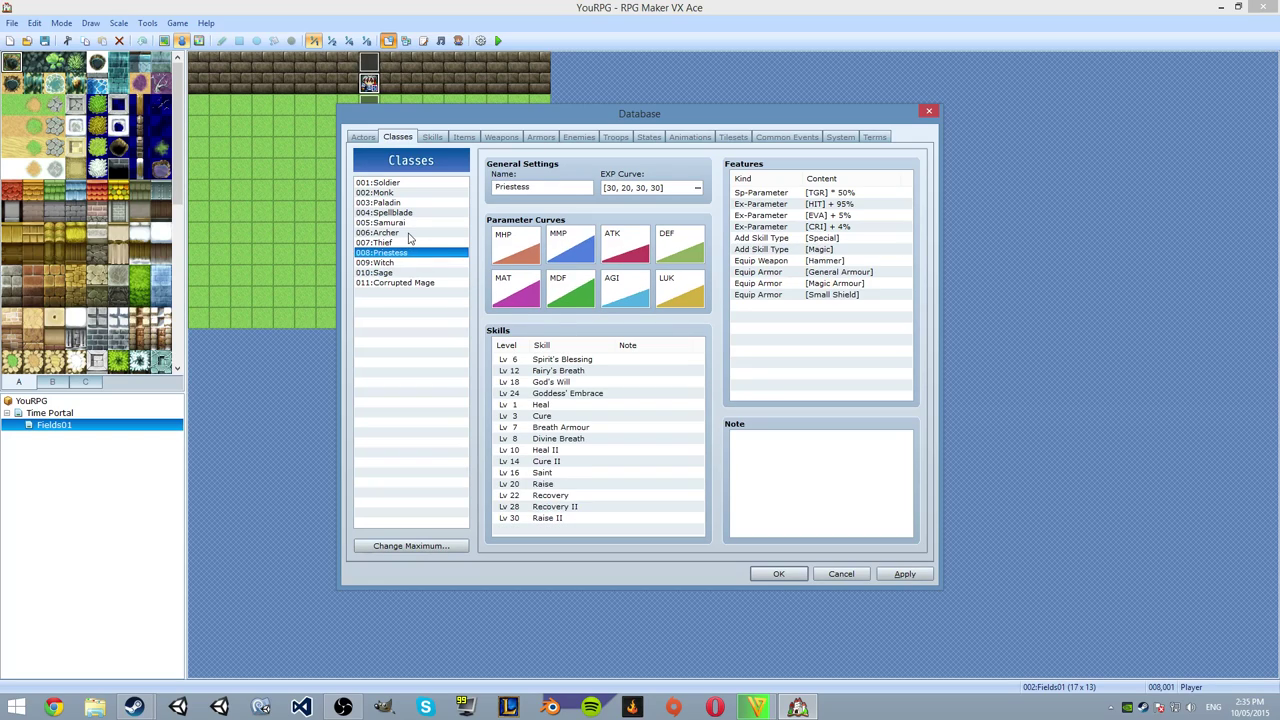
{"action": "left_click", "coordinate": [805, 260]}
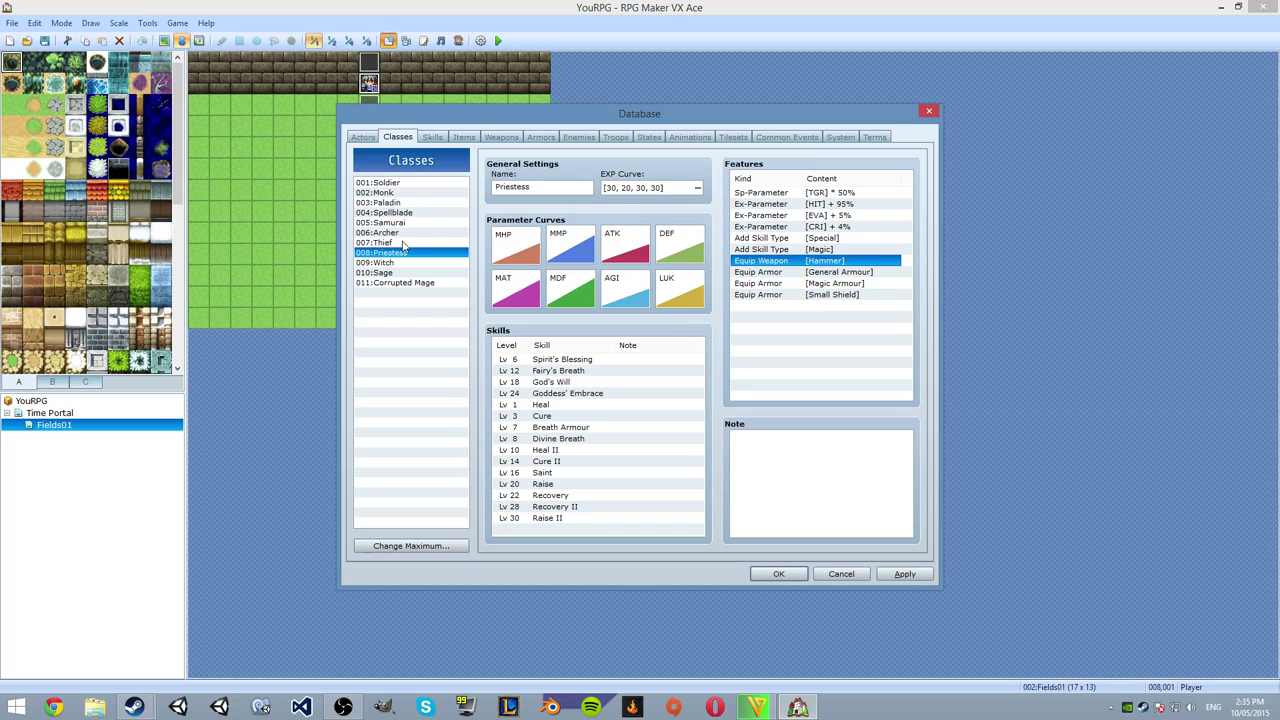
{"action": "left_click", "coordinate": [818, 284]}
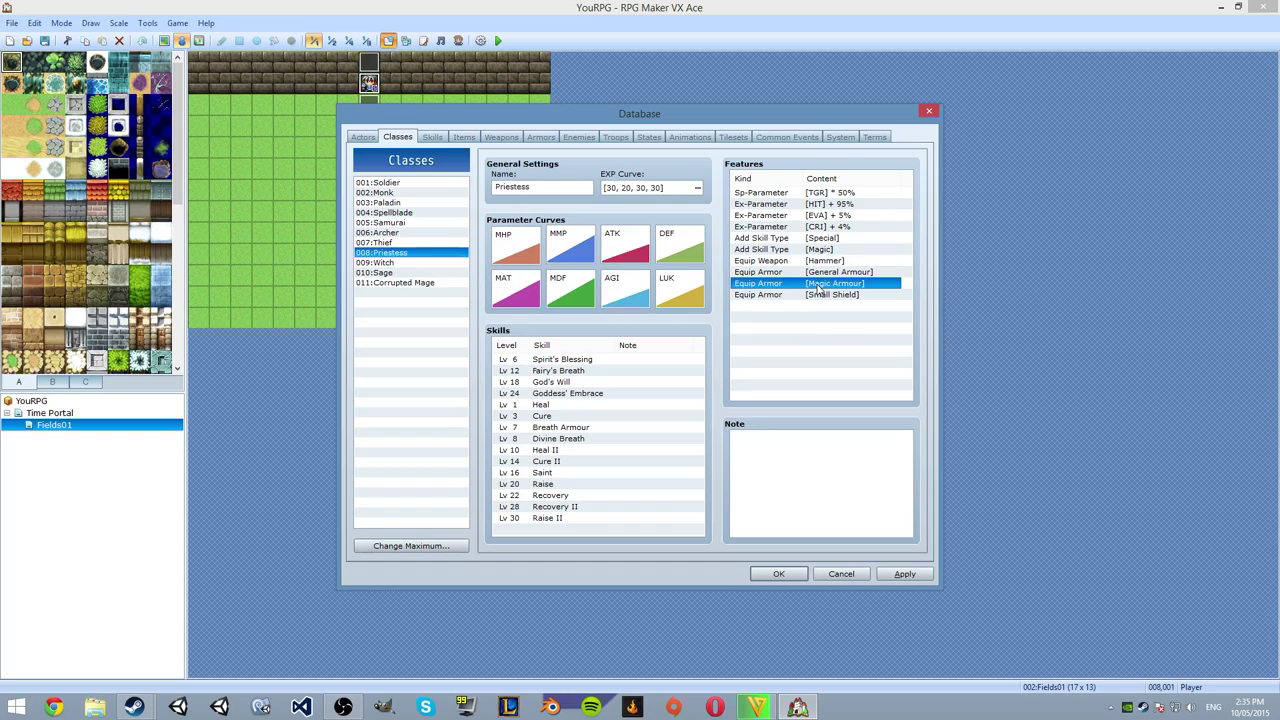
{"action": "left_click", "coordinate": [758, 306]}
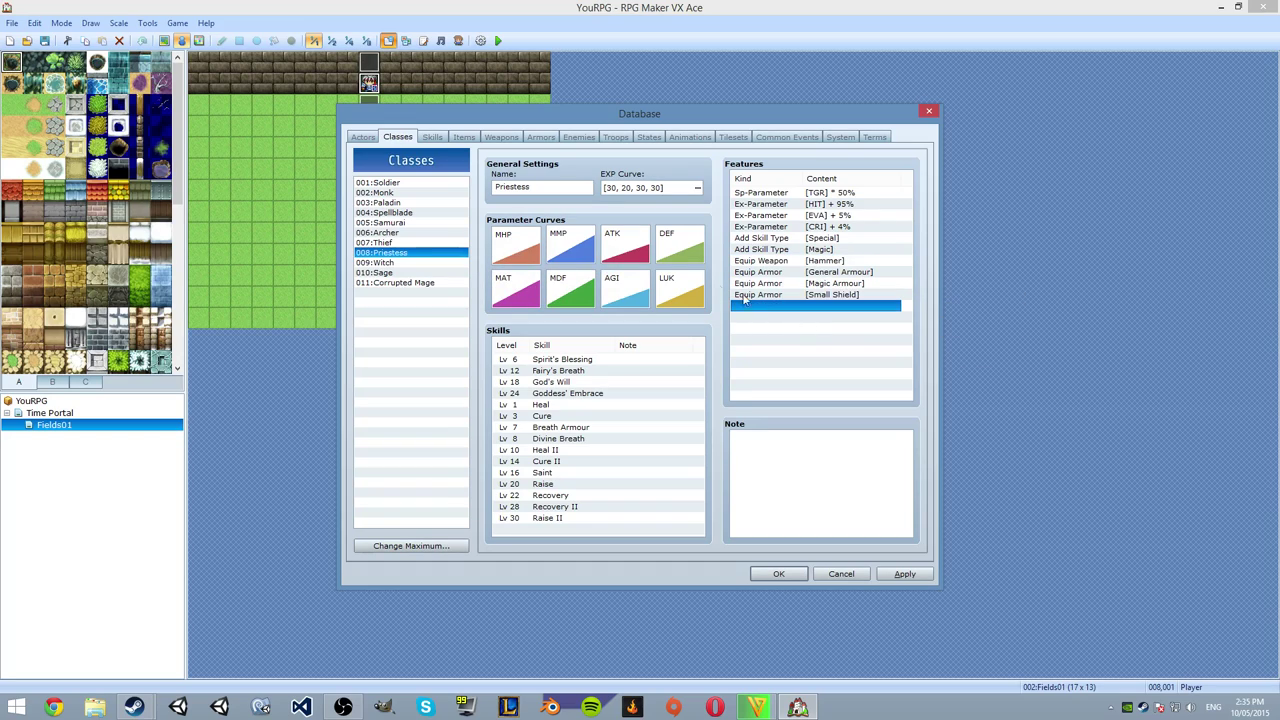
Check the equippable weapon types of the Thief, Archer, Samurai and Spellblade classes.
{"action": "left_click", "coordinate": [376, 243]}
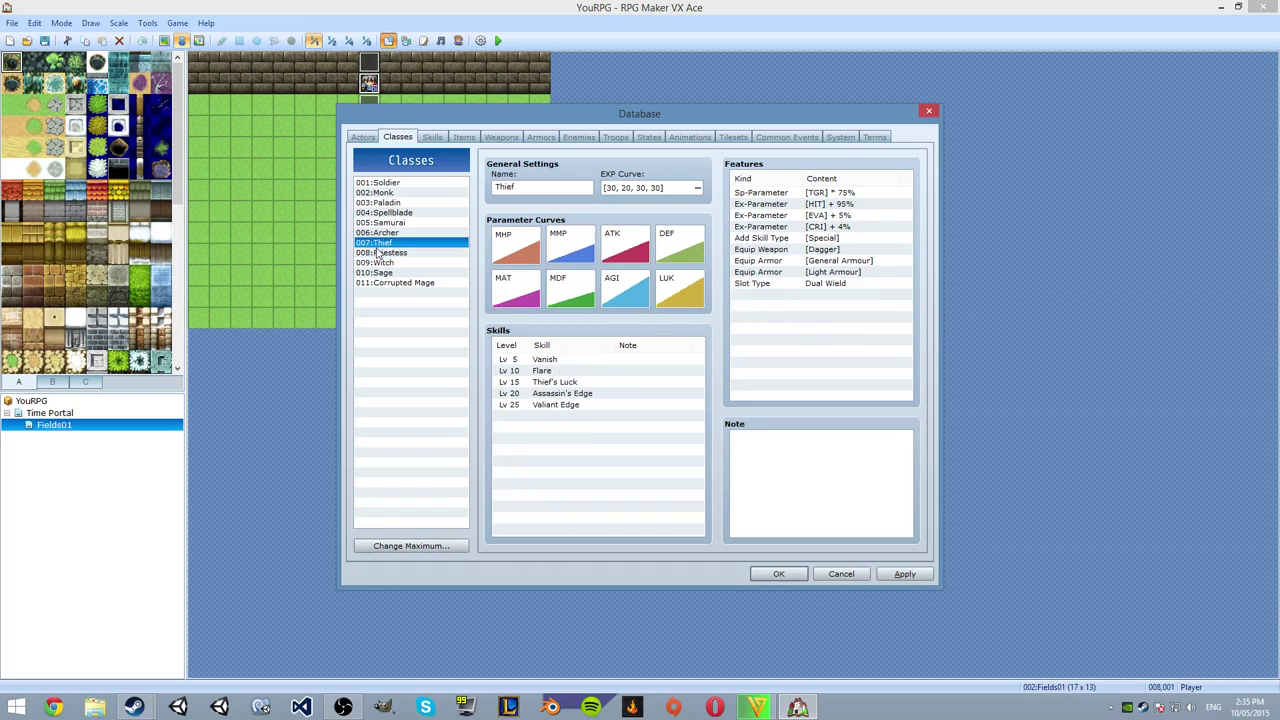
{"action": "left_click", "coordinate": [820, 249]}
{"action": "left_click", "coordinate": [377, 232]}
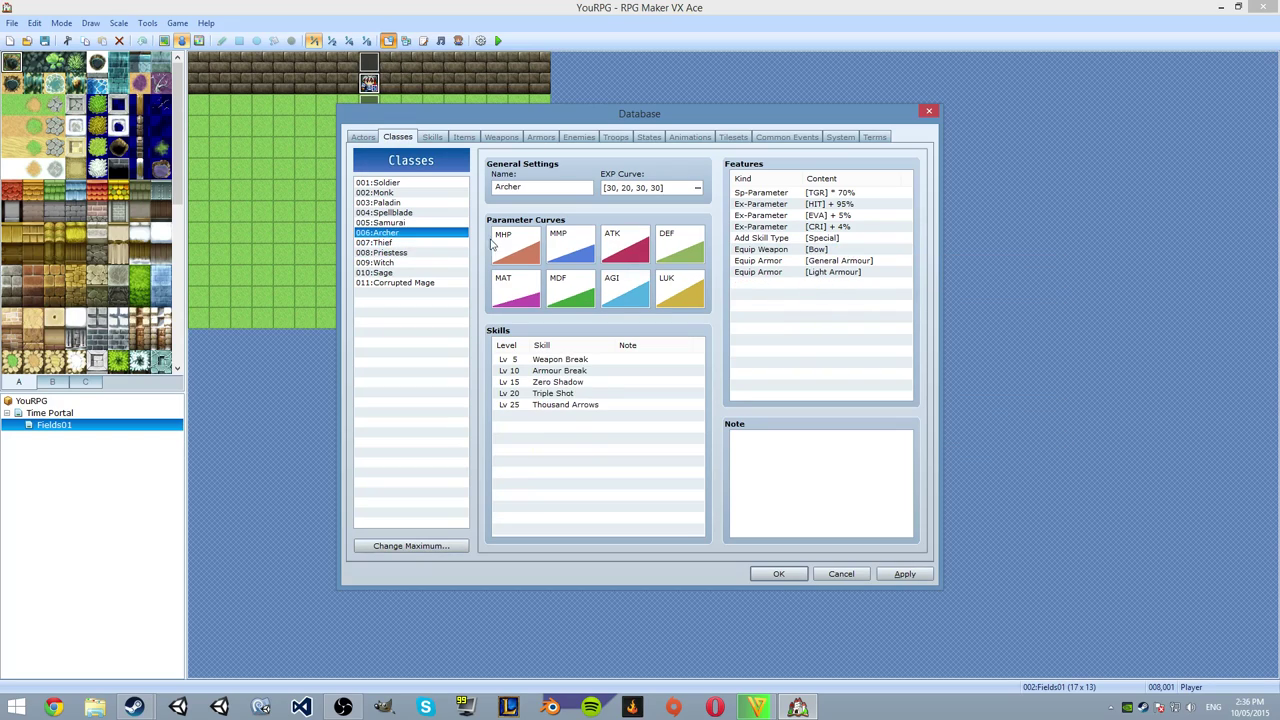
{"action": "left_click", "coordinate": [381, 223]}
{"action": "left_click", "coordinate": [409, 214]}
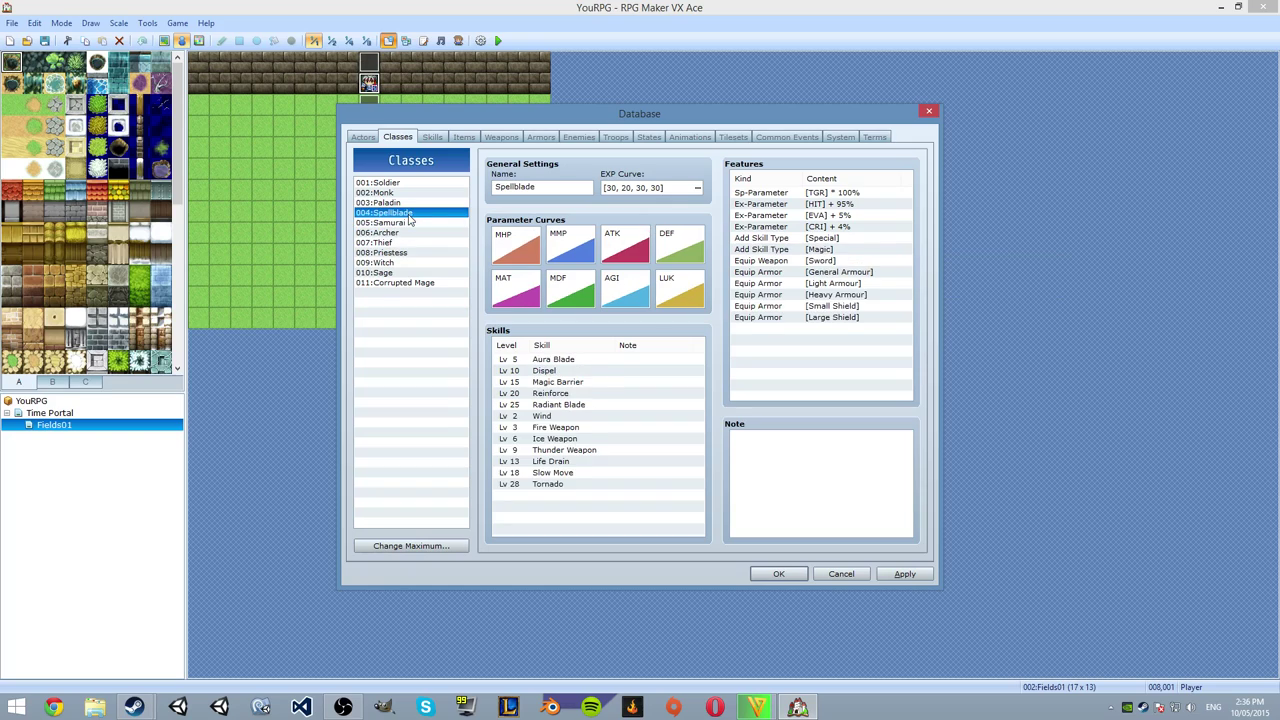
Look over the weapon types defined in the Database terms, from Claw to Hammer.
{"action": "left_click", "coordinate": [874, 137]}
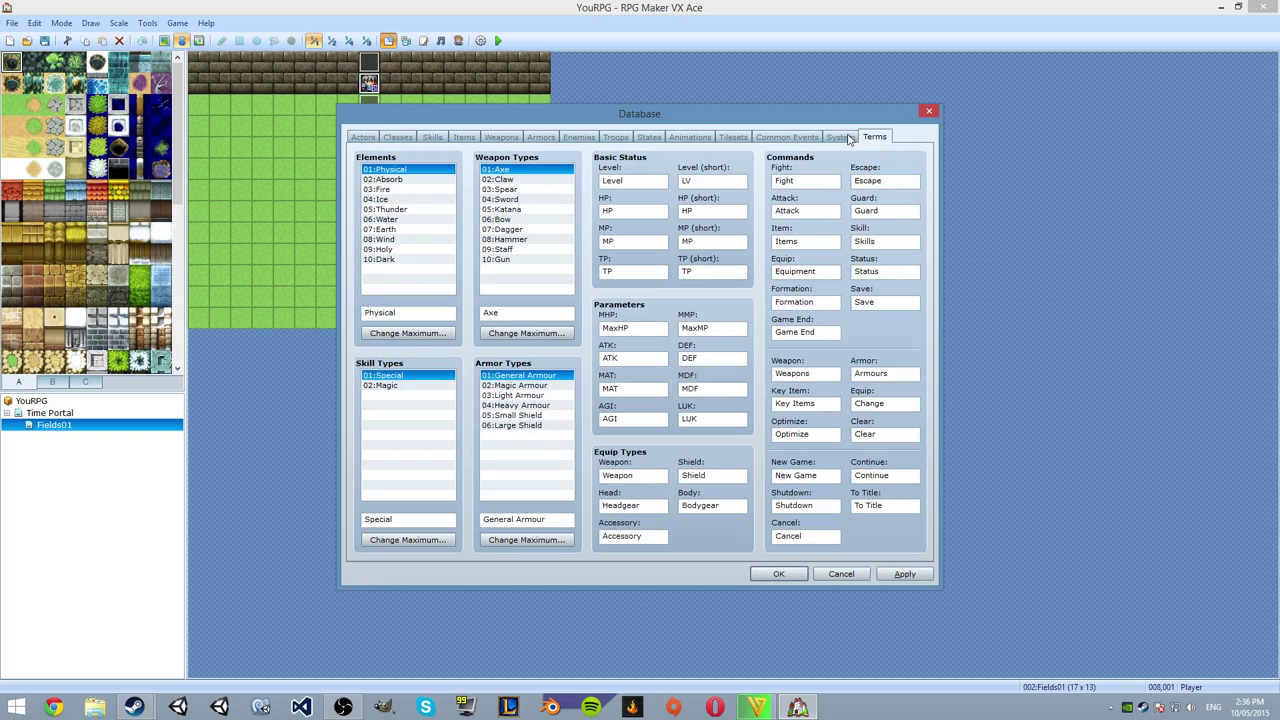
{"action": "left_click", "coordinate": [495, 179]}
{"action": "left_click", "coordinate": [500, 209]}
{"action": "left_click", "coordinate": [506, 248]}
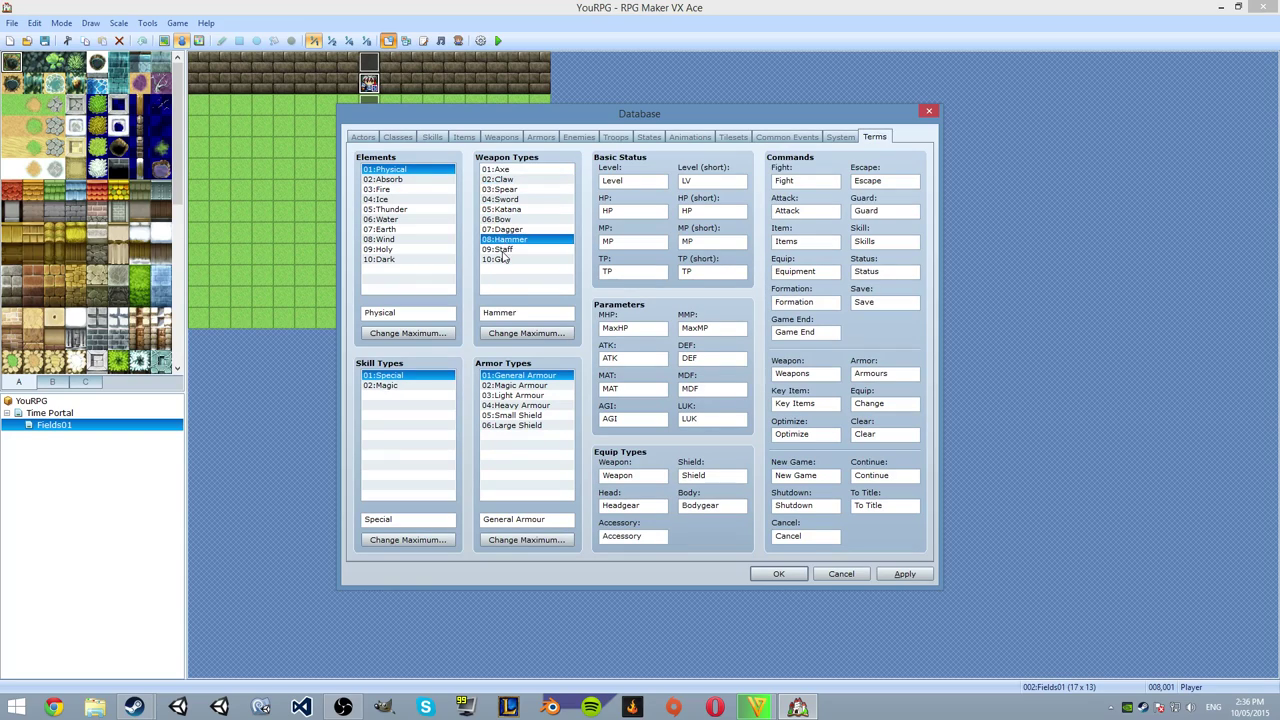
Open the Database's weapon list and look through it from the axes to the last entry, Etherblast Gun.
{"action": "left_click", "coordinate": [464, 138]}
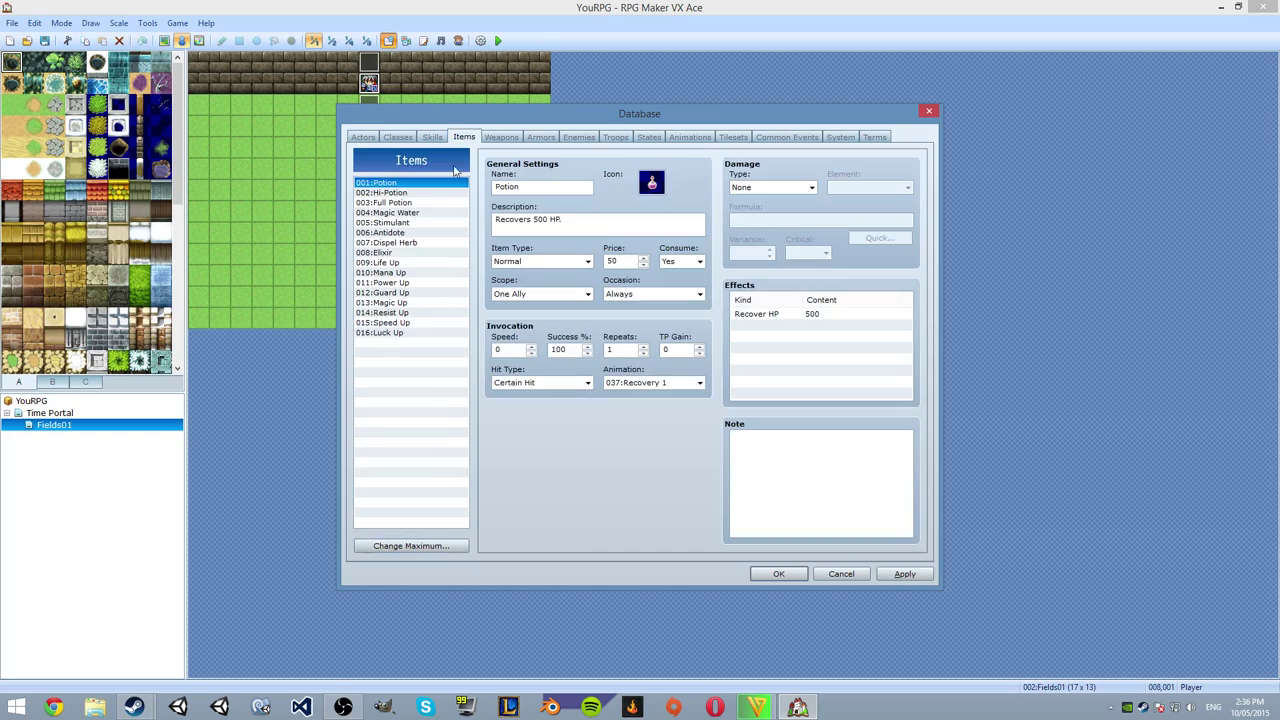
{"action": "left_click", "coordinate": [432, 138]}
{"action": "left_click", "coordinate": [501, 138]}
{"action": "left_click", "coordinate": [375, 192]}
{"action": "left_click", "coordinate": [385, 212]}
{"action": "scroll", "coordinate": [430, 304], "scroll_direction": "down", "scroll_amount": 8}
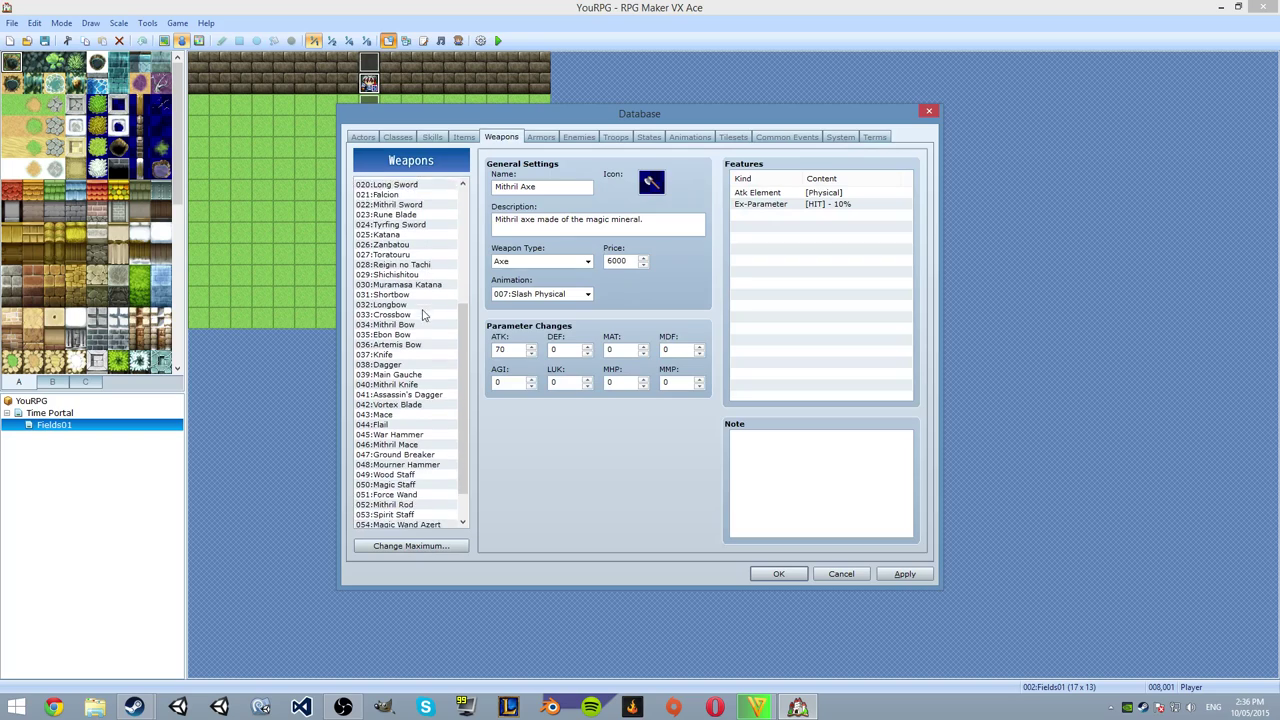
{"action": "left_click_drag", "start_coordinate": [418, 436], "coordinate": [414, 528]}
{"action": "key", "text": "Up"}
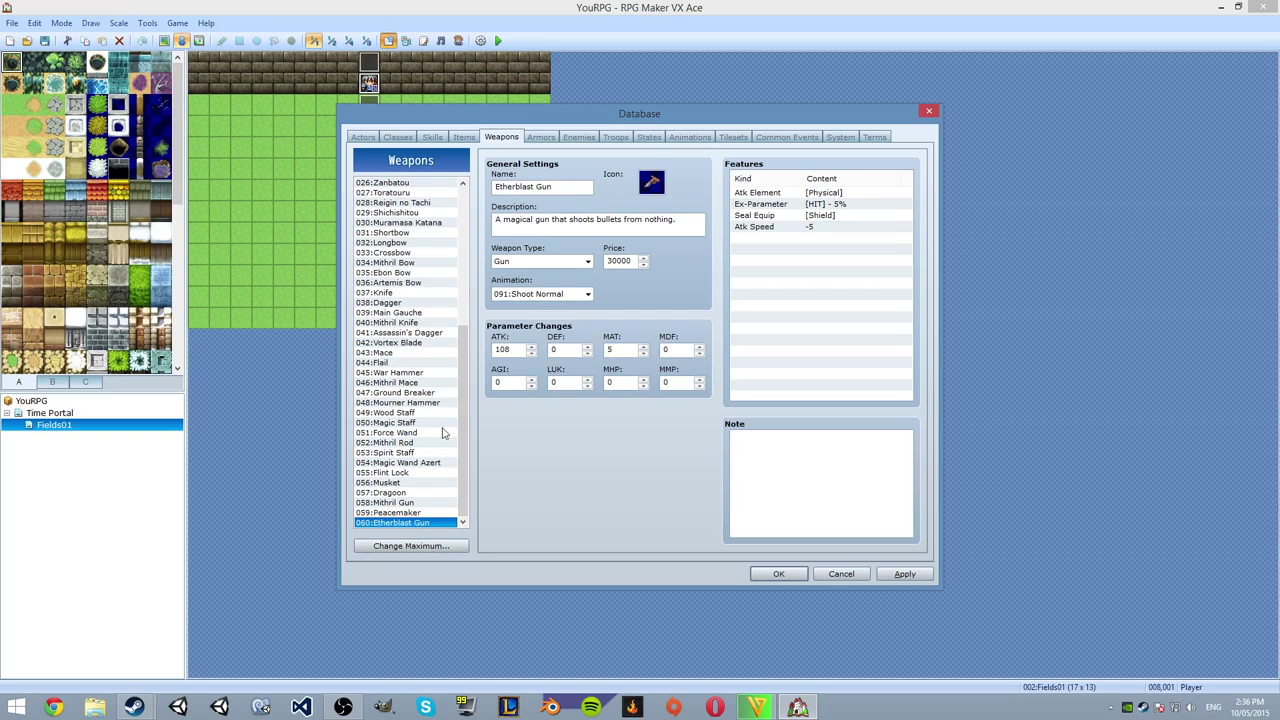
Compare the settings of the gun weapons from Peacemaker to Flint Lock with those of Magic Wand Azert and Wood Staff.
{"action": "left_click", "coordinate": [383, 512]}
{"action": "left_click", "coordinate": [376, 503]}
{"action": "left_click", "coordinate": [382, 491]}
{"action": "left_click", "coordinate": [381, 482]}
{"action": "left_click", "coordinate": [379, 473]}
{"action": "left_click", "coordinate": [377, 464]}
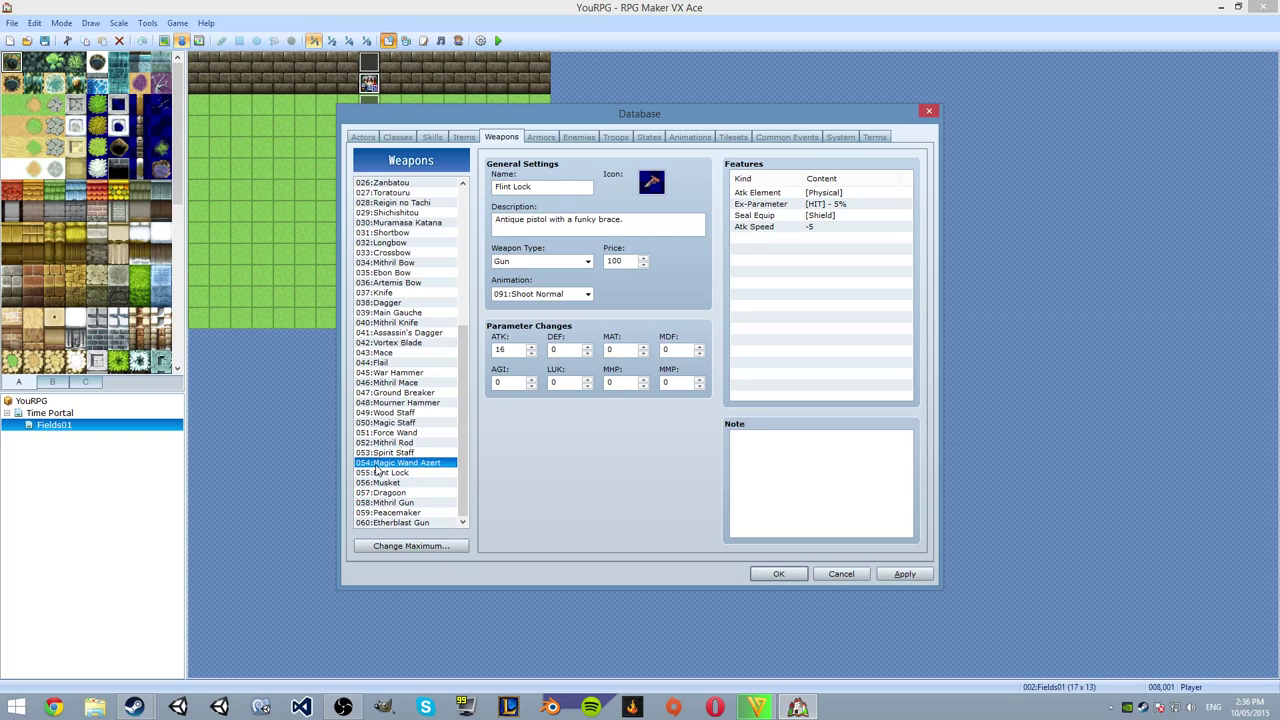
{"action": "left_click", "coordinate": [388, 474]}
{"action": "left_click", "coordinate": [412, 463]}
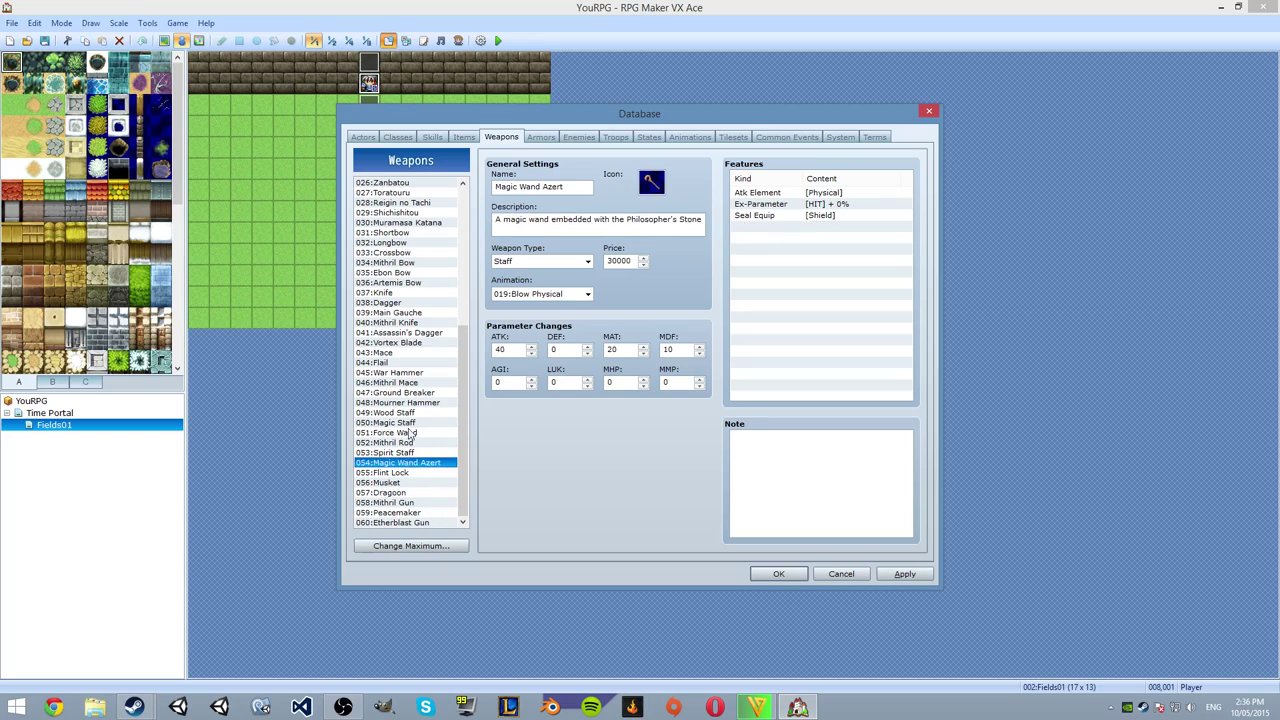
{"action": "left_click", "coordinate": [386, 412]}
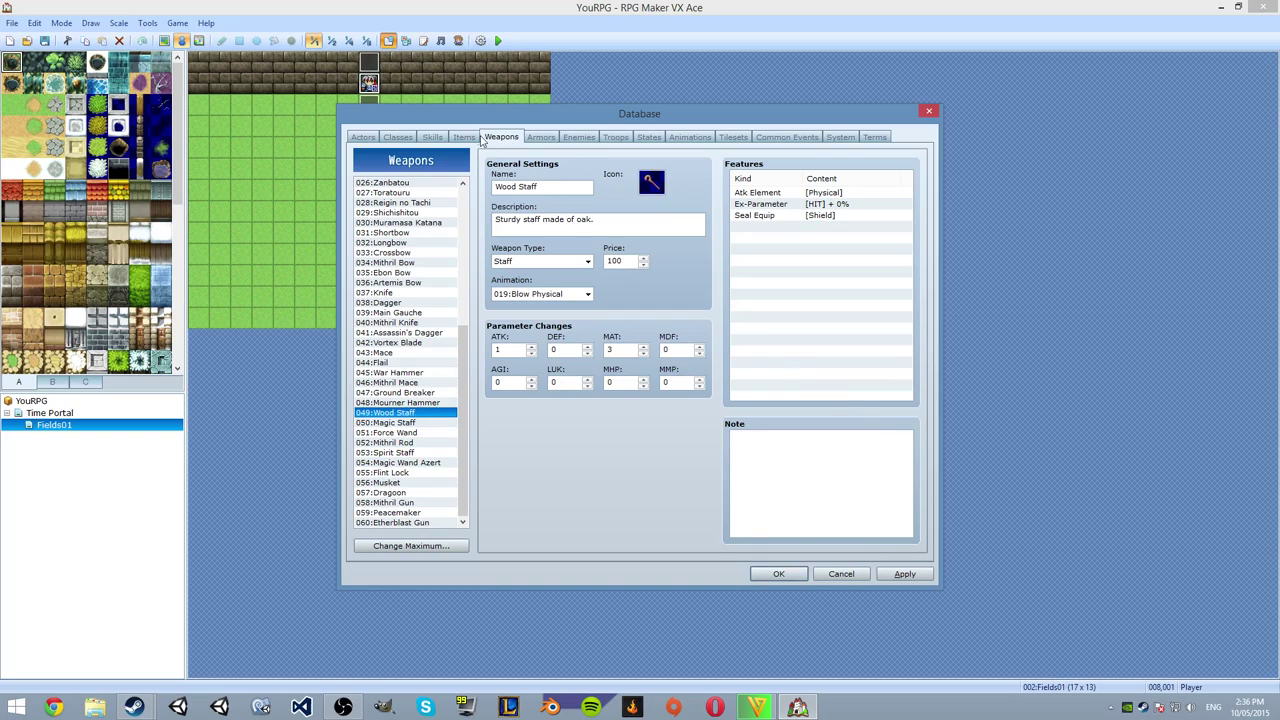
Review the Spellblade class's TGR, HIT and EVA features, and apply the Database settings and close it.
{"action": "left_click", "coordinate": [464, 137]}
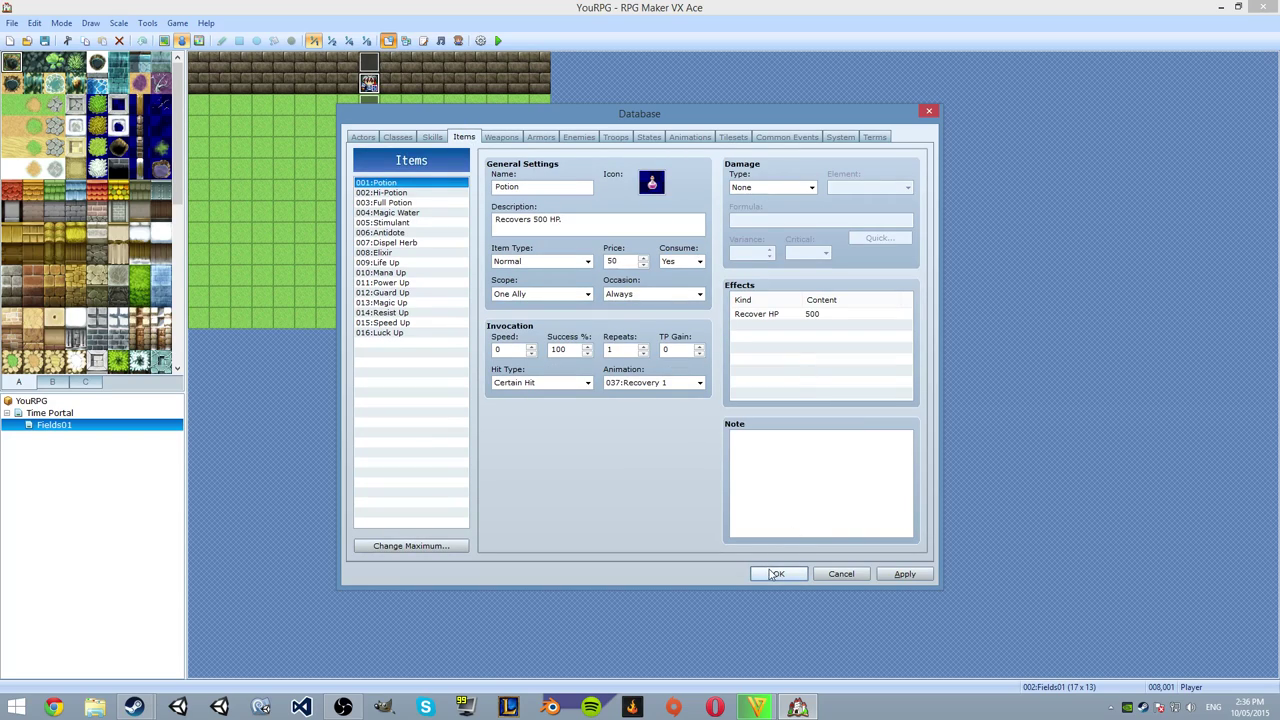
{"action": "left_click", "coordinate": [397, 137]}
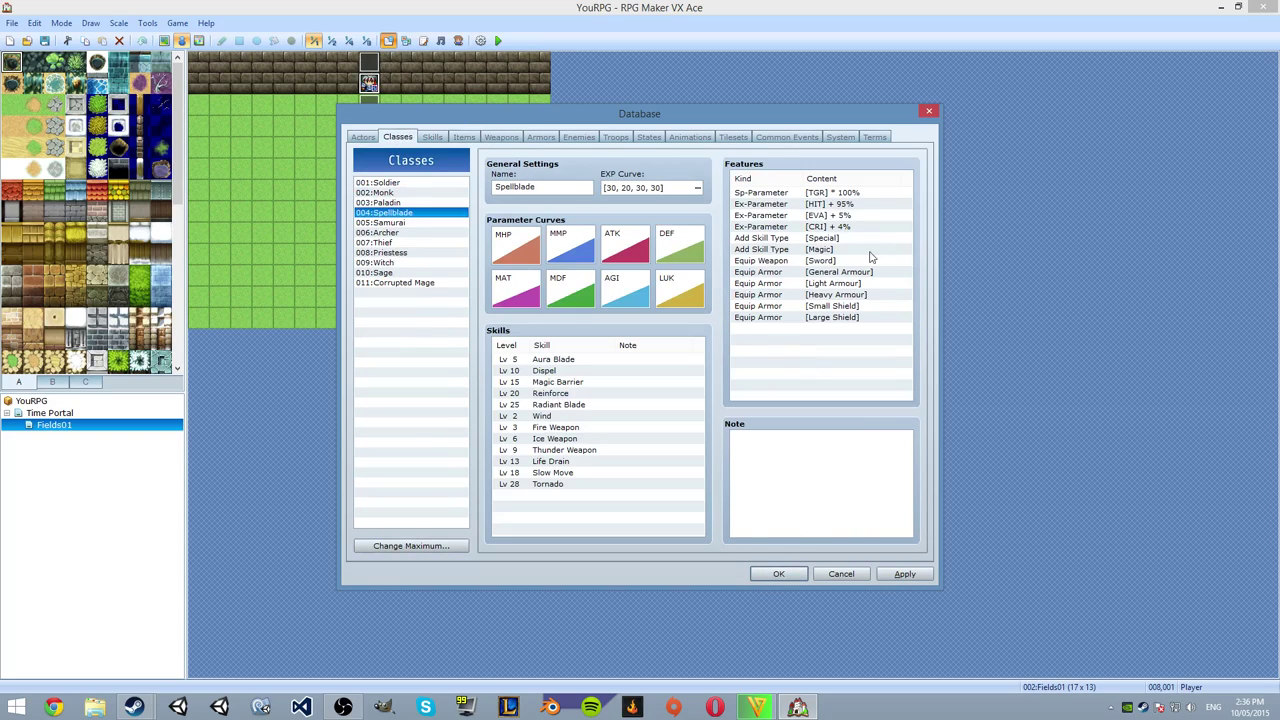
{"action": "left_click", "coordinate": [818, 194]}
{"action": "left_click", "coordinate": [826, 205]}
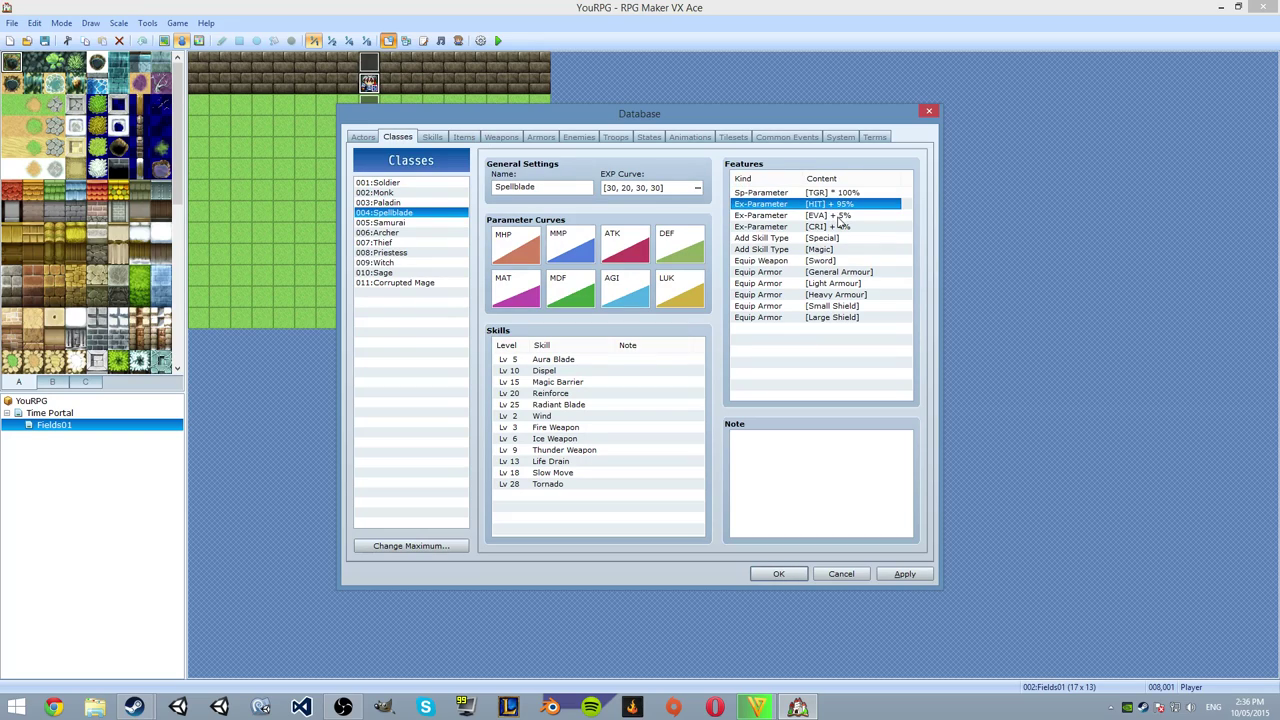
{"action": "left_click", "coordinate": [834, 216]}
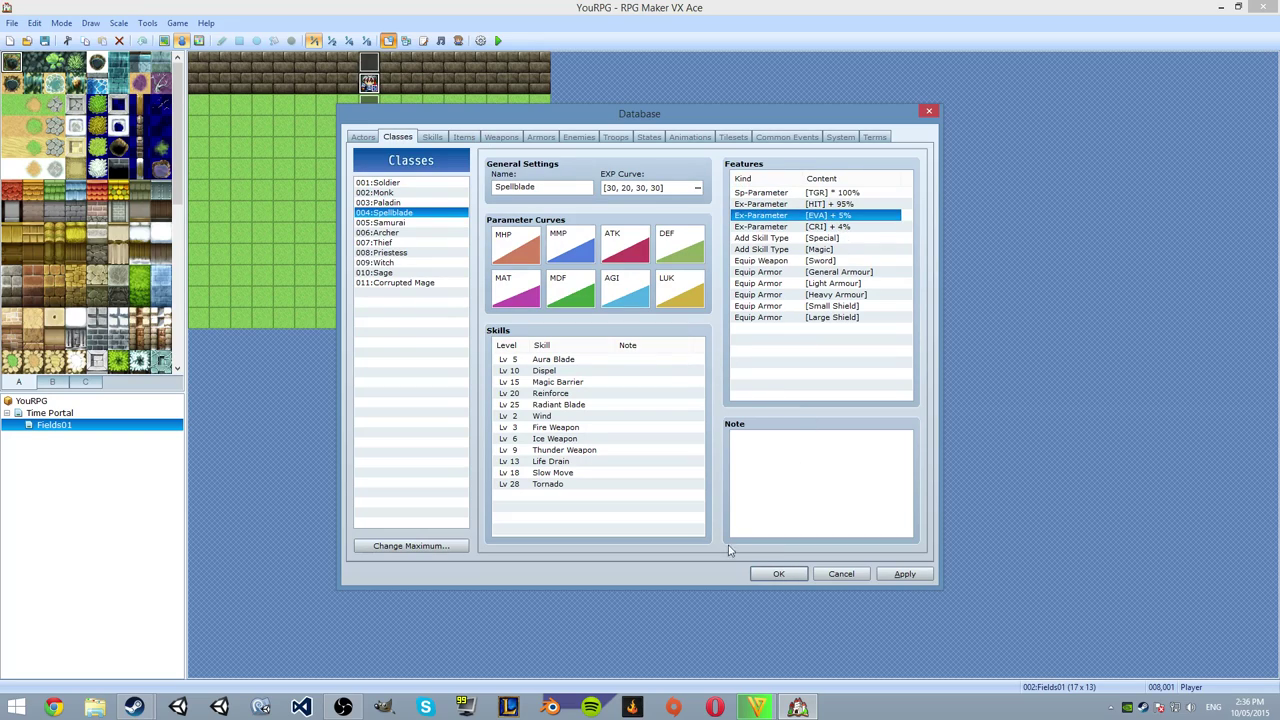
{"action": "left_click", "coordinate": [904, 574]}
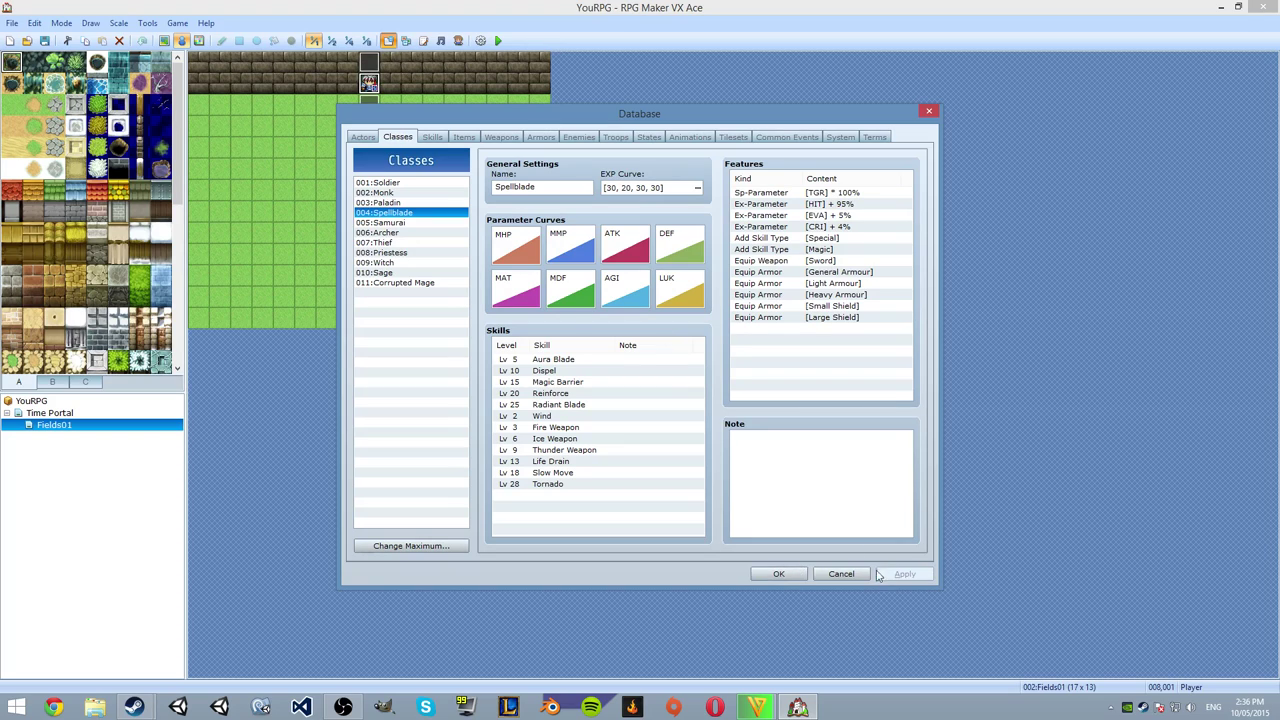
{"action": "left_click", "coordinate": [779, 574]}
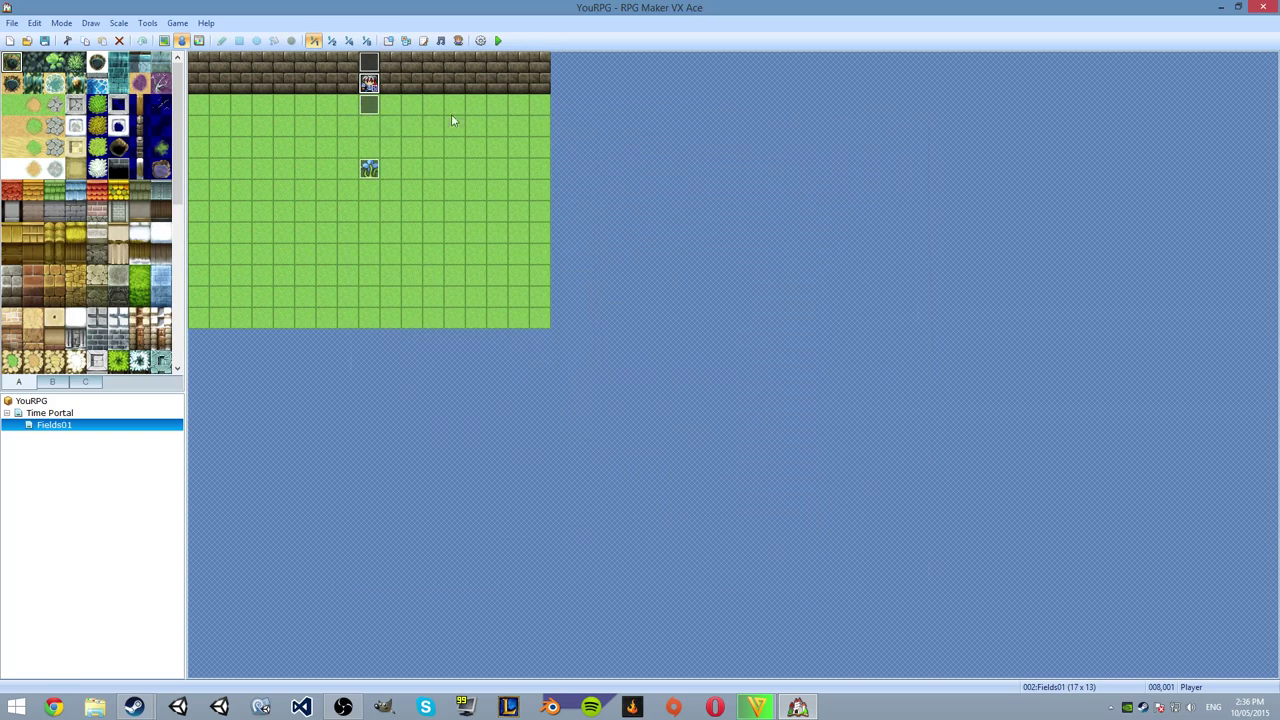
Open the RPG Maker VX Ace Help in a maximized window and expand its Reference Material topics.
{"action": "left_click", "coordinate": [206, 22]}
{"action": "left_click", "coordinate": [225, 37]}
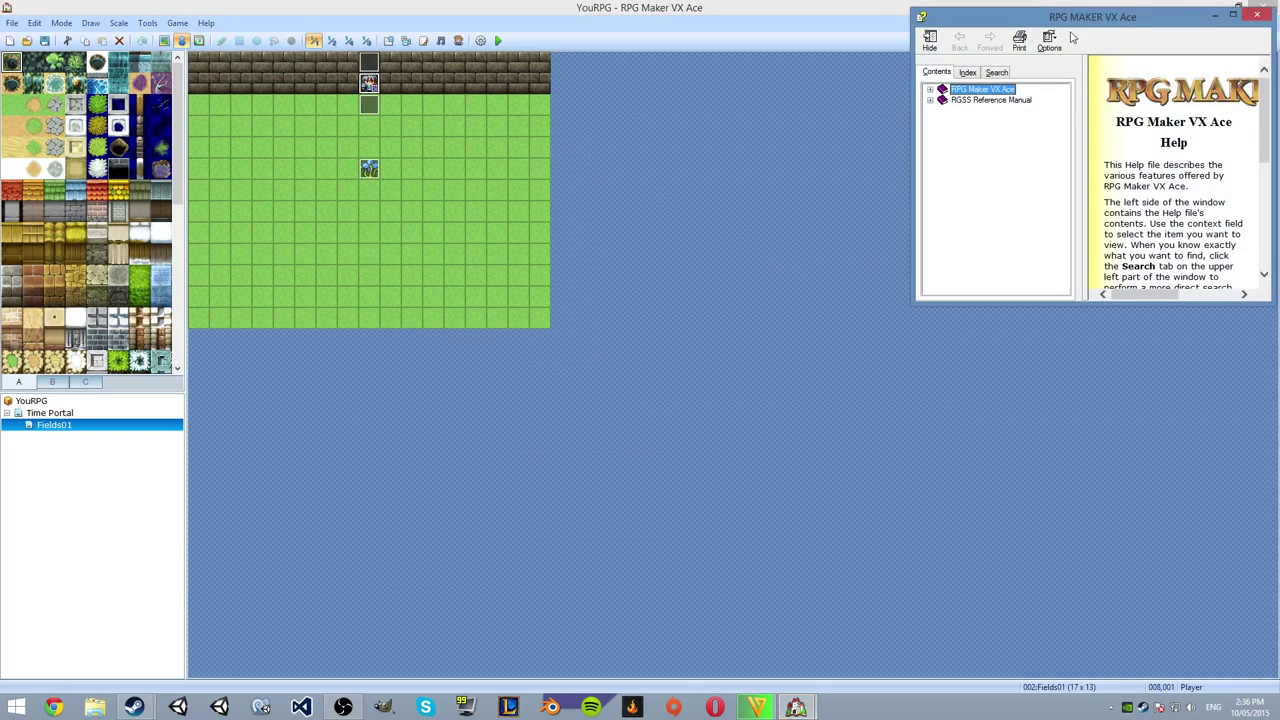
{"action": "left_click_drag", "start_coordinate": [530, 342], "coordinate": [177, 623]}
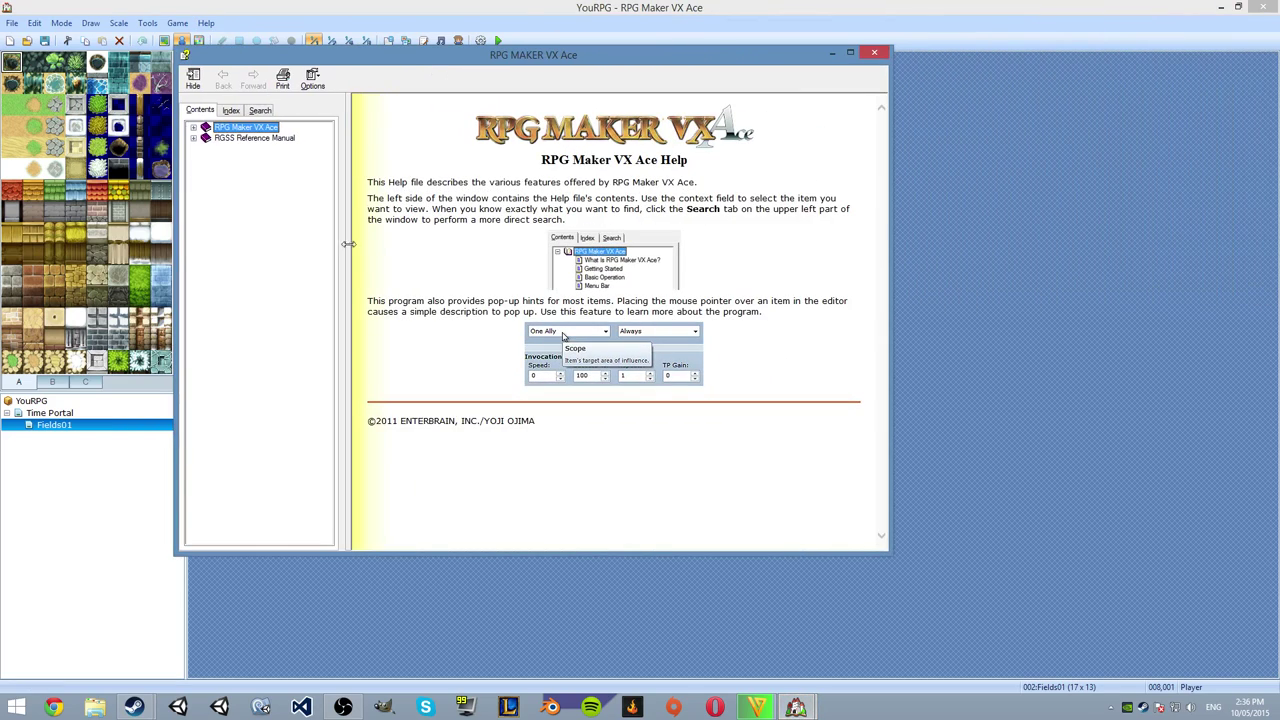
{"action": "key", "text": "super+Up"}
{"action": "left_click", "coordinate": [15, 78]}
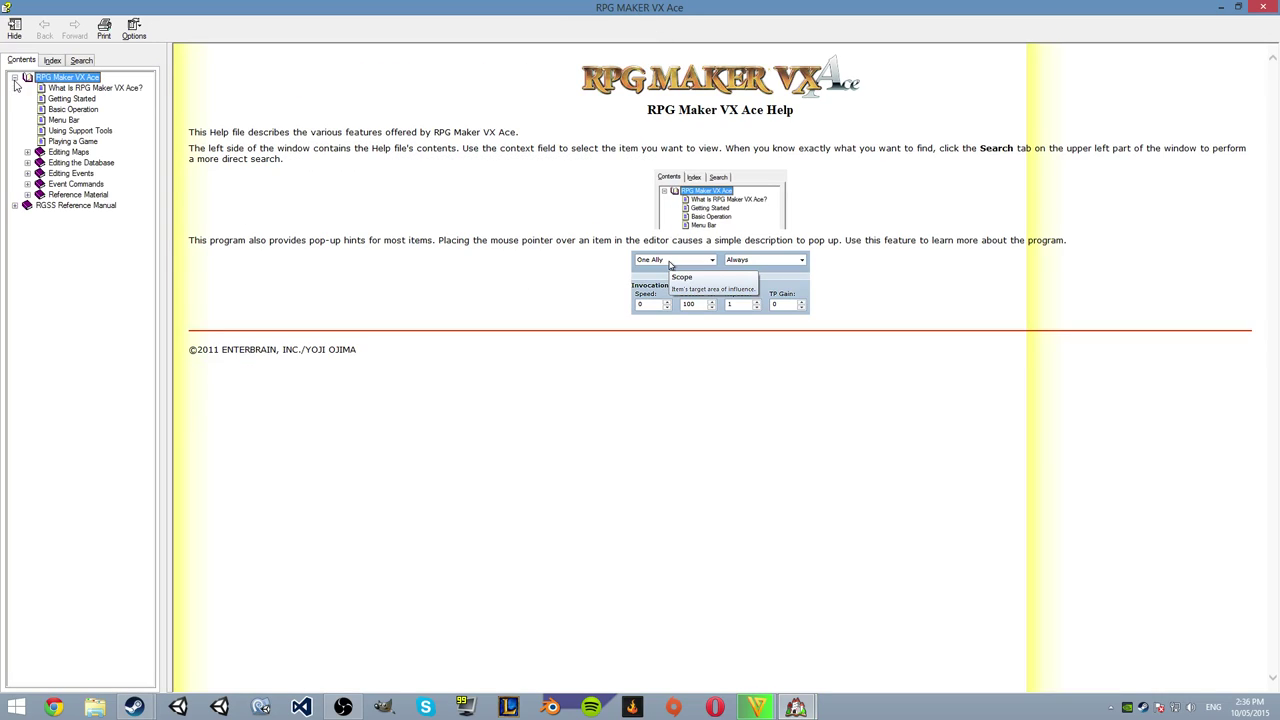
{"action": "left_click", "coordinate": [27, 194]}
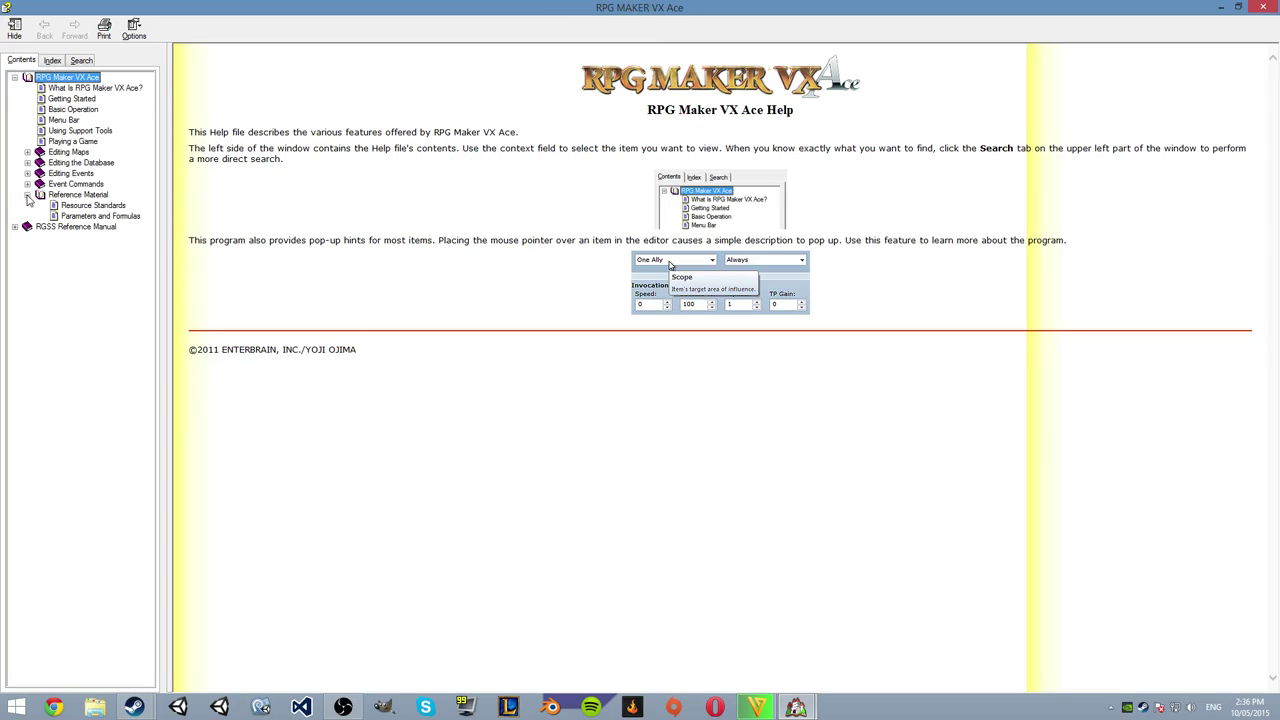
Open the Help's Parameters and Formulas reference and examine the HIT and EVA entries under Ex-Parameters.
{"action": "left_click", "coordinate": [92, 216]}
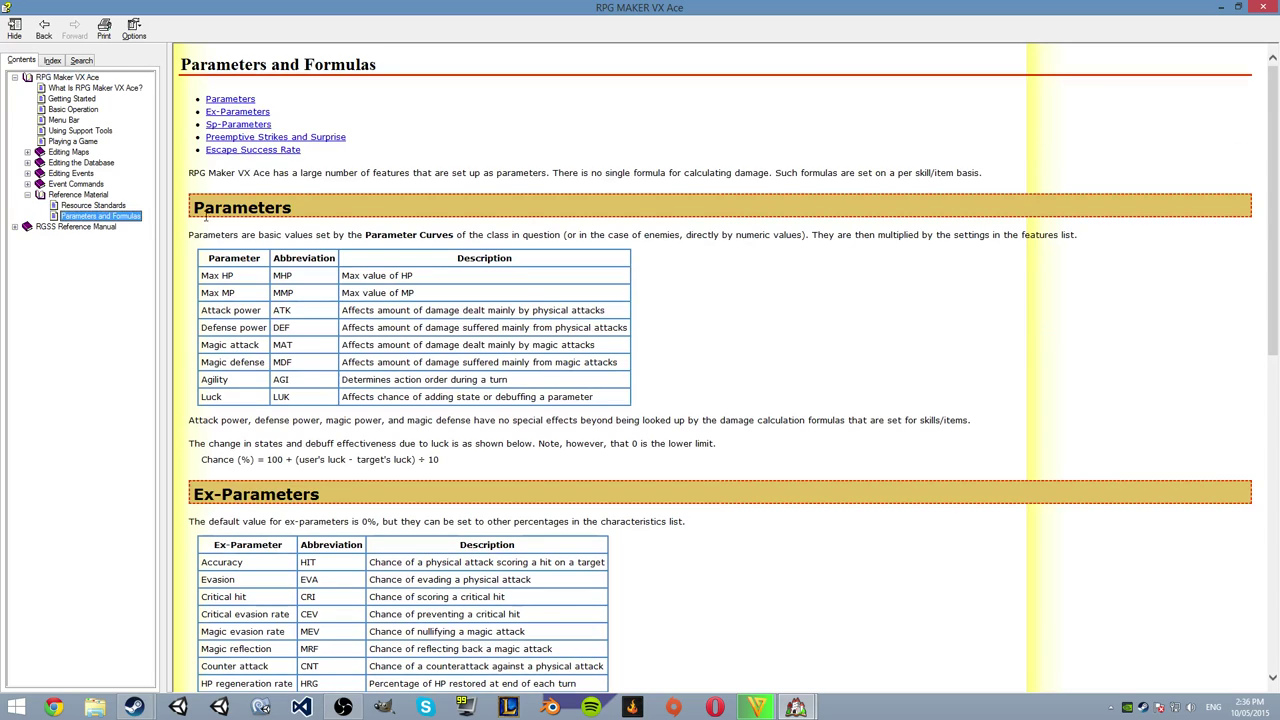
{"action": "middle_click", "coordinate": [450, 266]}
{"action": "left_click", "coordinate": [200, 290]}
{"action": "left_click_drag", "start_coordinate": [340, 288], "coordinate": [314, 302]}
{"action": "left_click", "coordinate": [320, 293]}
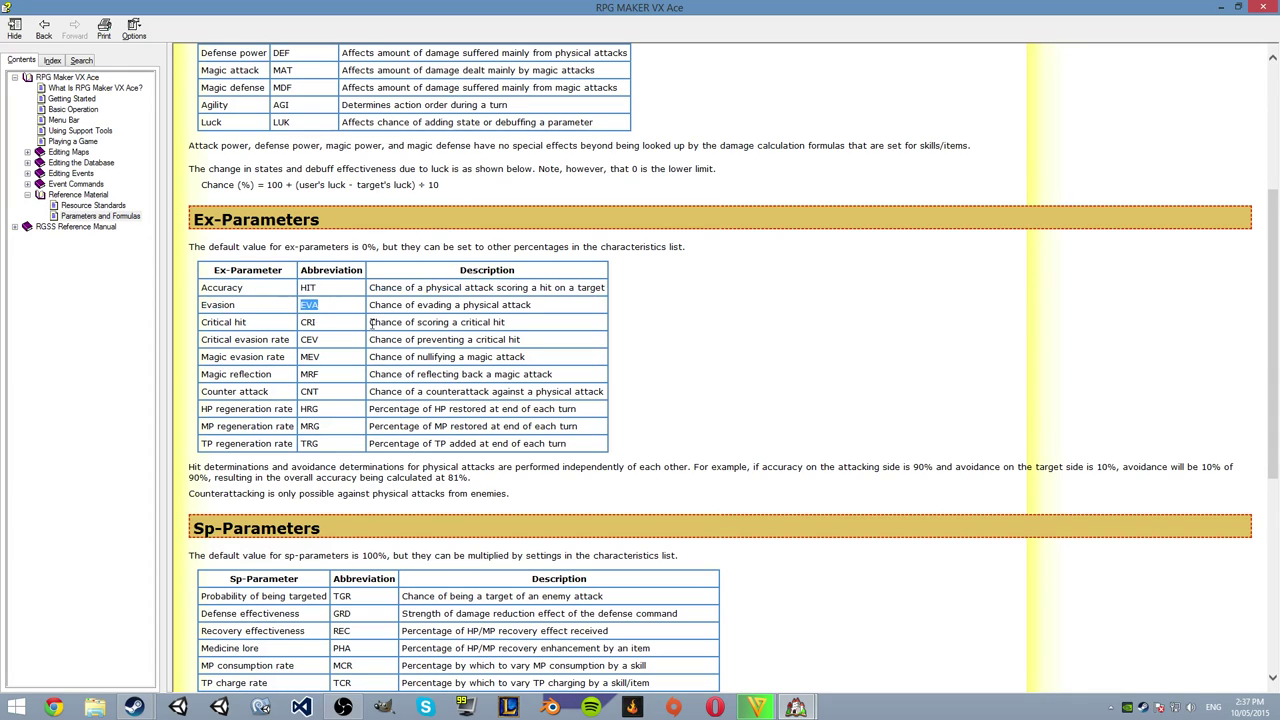
Read through the Sp-Parameters and the rest of the page, comparing the TRG entry with the TGR entry.
{"action": "scroll", "coordinate": [365, 325], "scroll_direction": "down", "scroll_amount": 3}
{"action": "scroll", "coordinate": [368, 339], "scroll_direction": "down", "scroll_amount": 1}
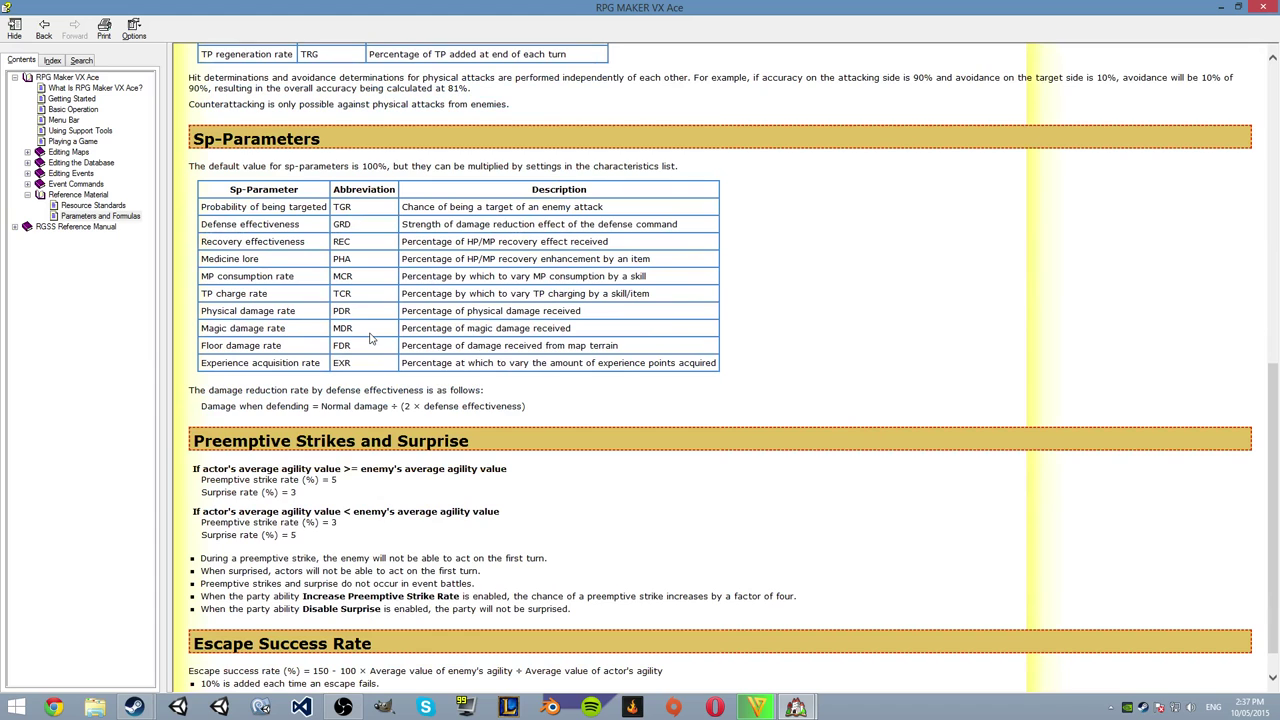
{"action": "scroll", "coordinate": [370, 340], "scroll_direction": "down", "scroll_amount": 1}
{"action": "scroll", "coordinate": [370, 335], "scroll_direction": "up", "scroll_amount": 3}
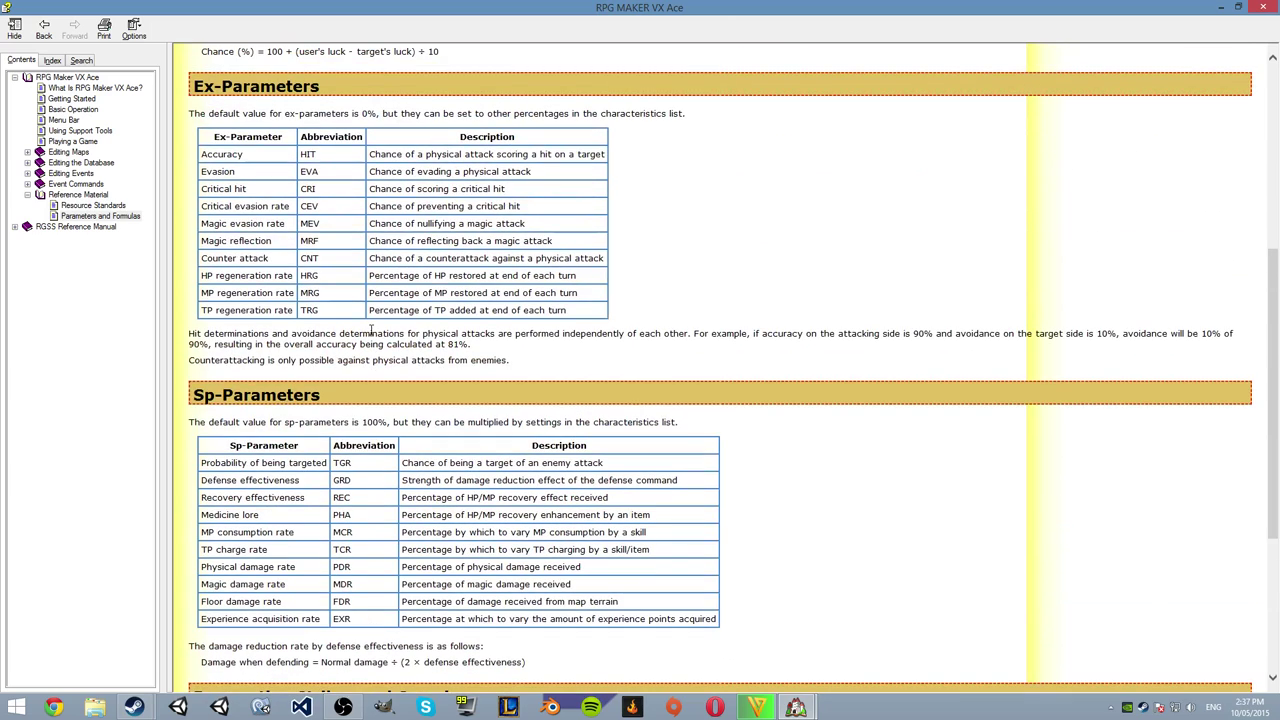
{"action": "scroll", "coordinate": [371, 330], "scroll_direction": "up", "scroll_amount": 1}
{"action": "scroll", "coordinate": [376, 315], "scroll_direction": "down", "scroll_amount": 1}
{"action": "left_click_drag", "start_coordinate": [318, 311], "coordinate": [243, 311]}
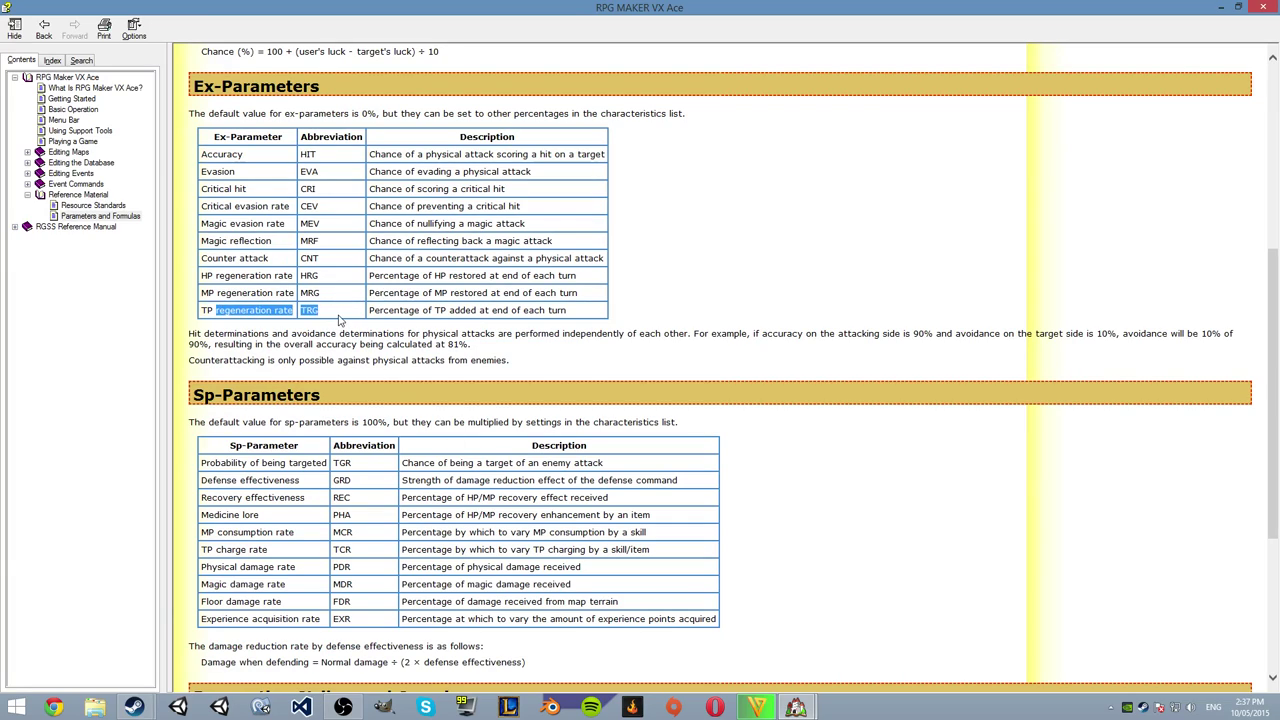
{"action": "left_click", "coordinate": [338, 317]}
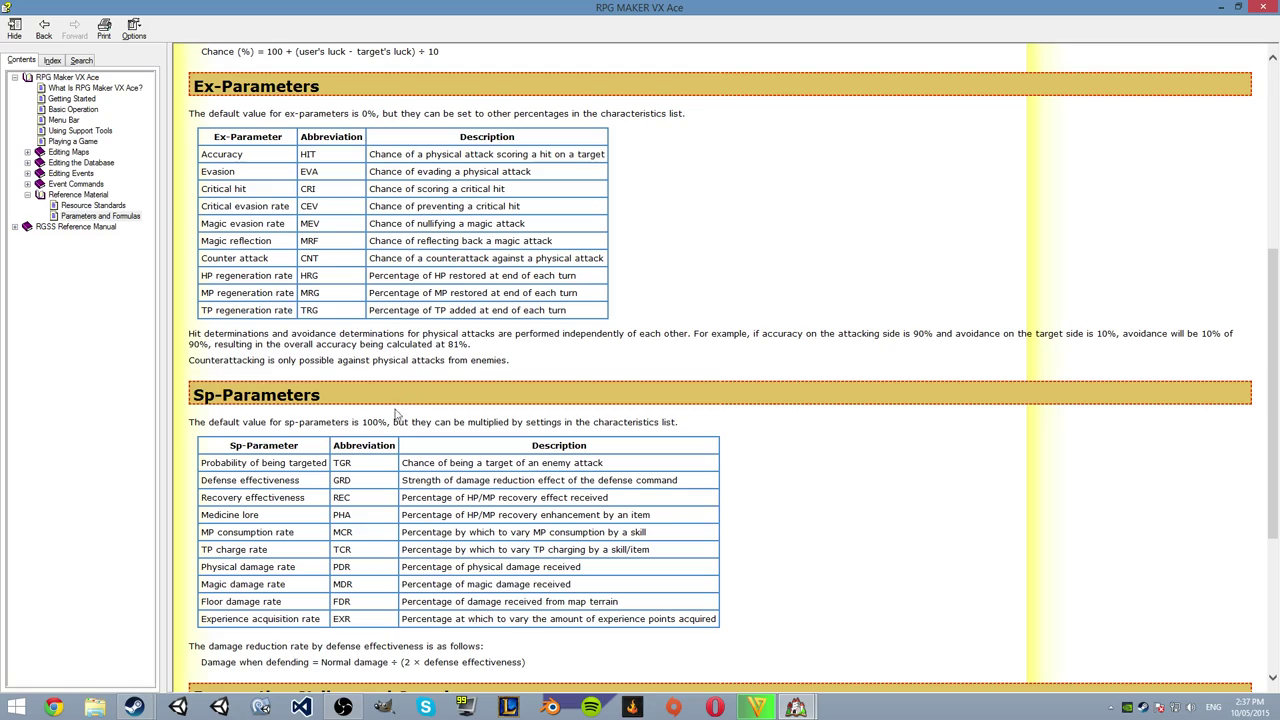
{"action": "left_click_drag", "start_coordinate": [362, 463], "coordinate": [332, 464]}
{"action": "left_click", "coordinate": [356, 470]}
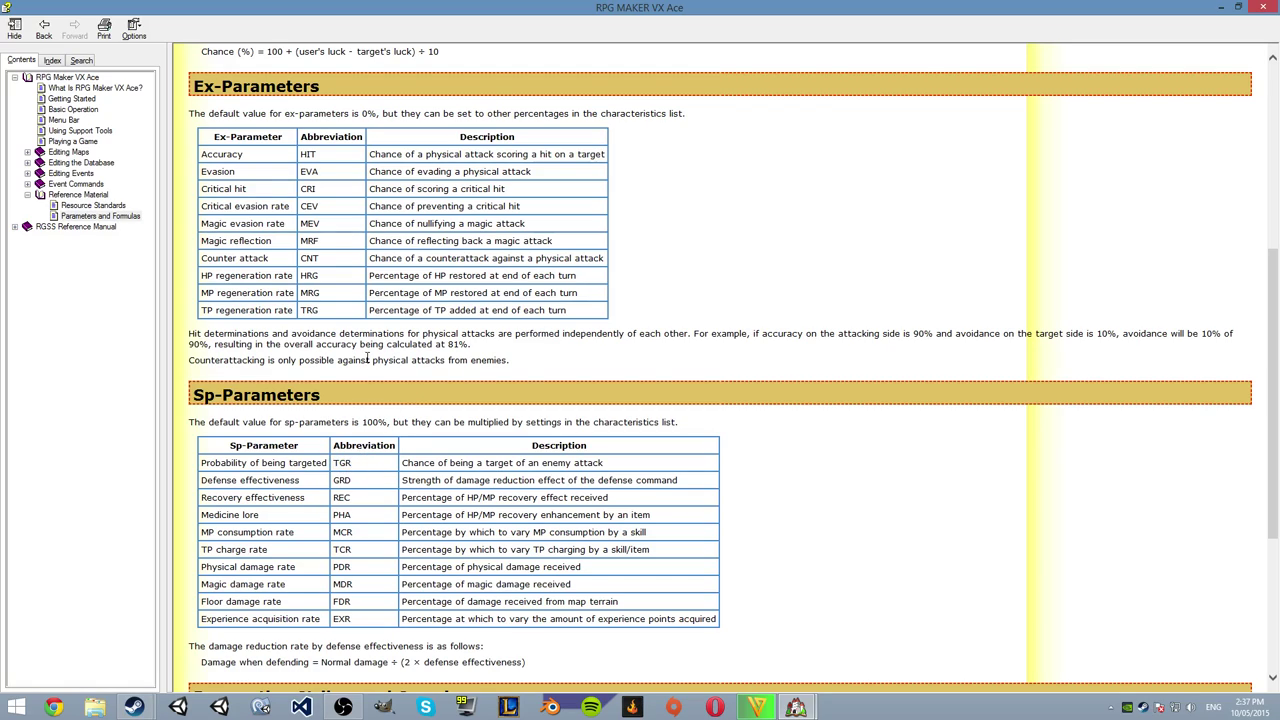
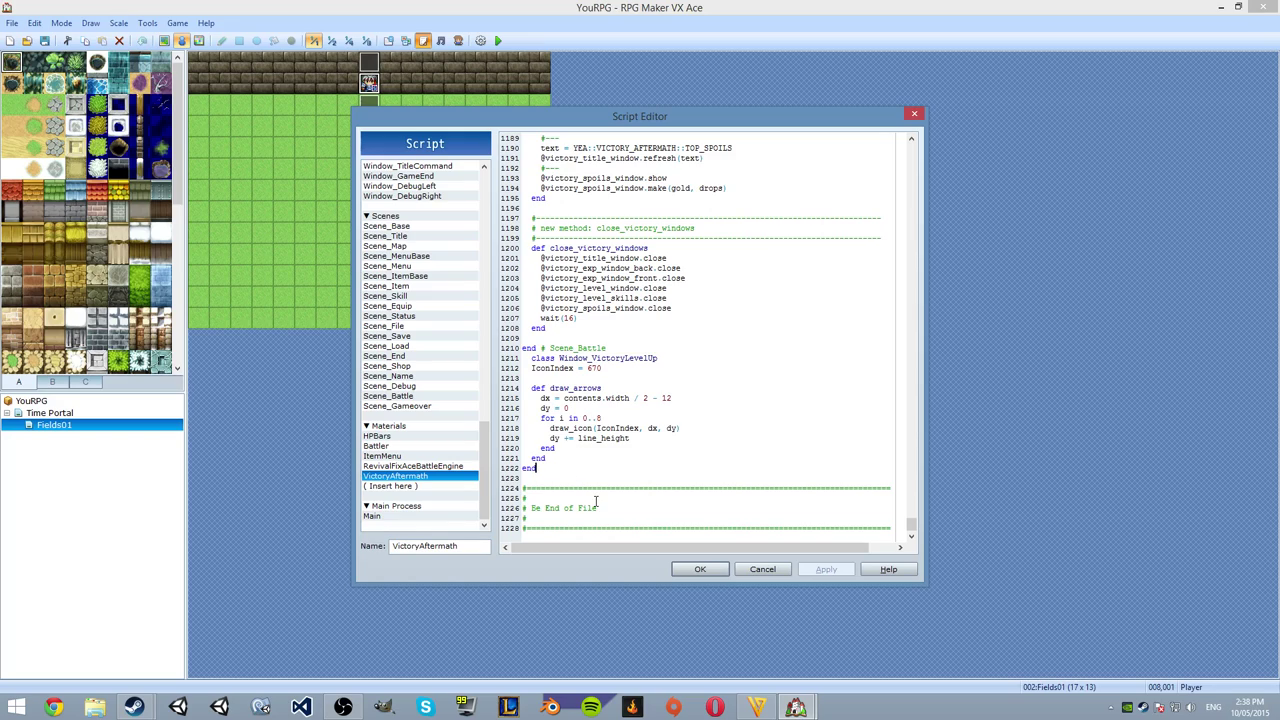
Examine the Window_VictoryLevelUp class and its IconIndex line at the end of the VictoryAftermath script, and close the Script Editor.
{"action": "left_click_drag", "start_coordinate": [565, 468], "coordinate": [500, 345]}
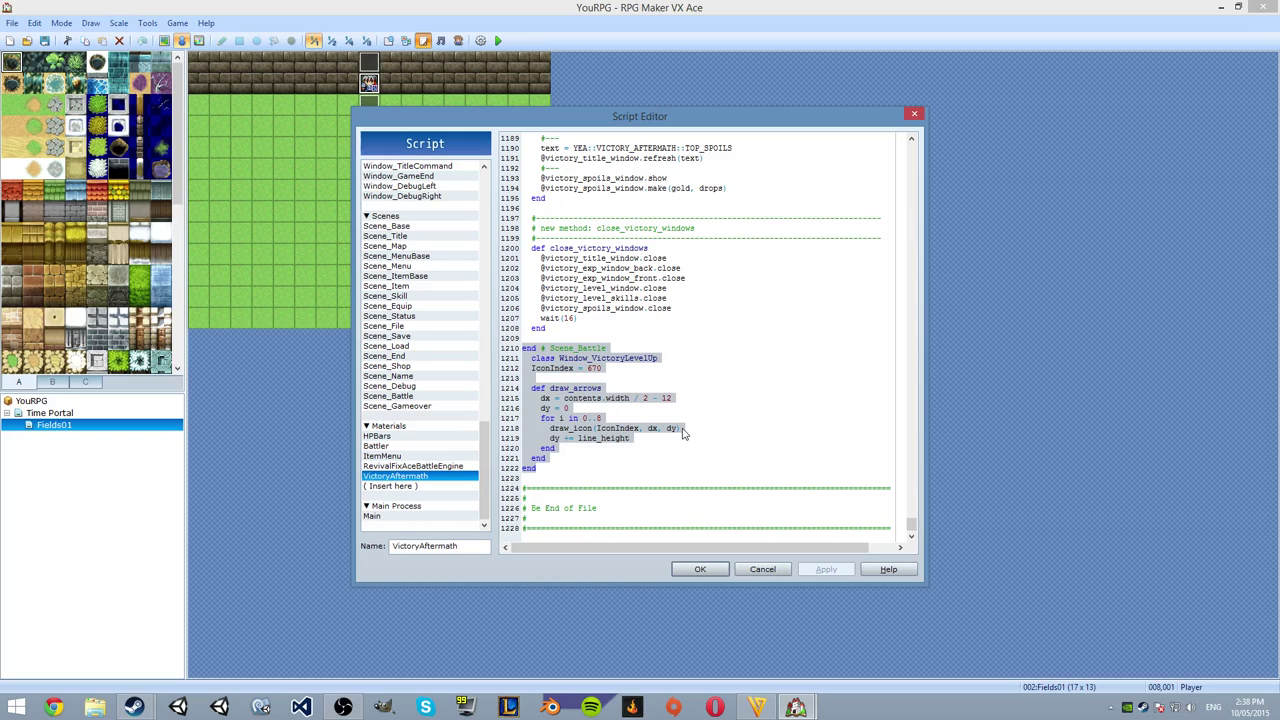
{"action": "left_click", "coordinate": [651, 480]}
{"action": "left_click_drag", "start_coordinate": [603, 368], "coordinate": [528, 368]}
{"action": "left_click", "coordinate": [669, 367]}
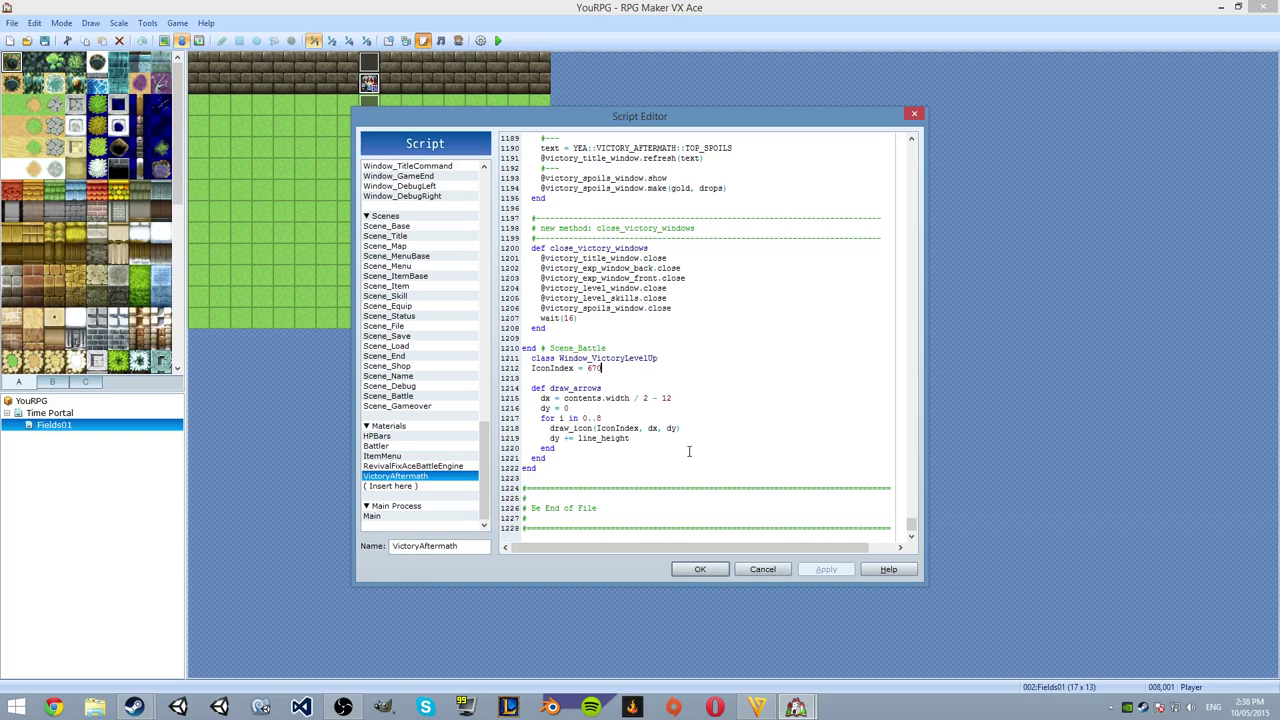
{"action": "left_click", "coordinate": [700, 569]}
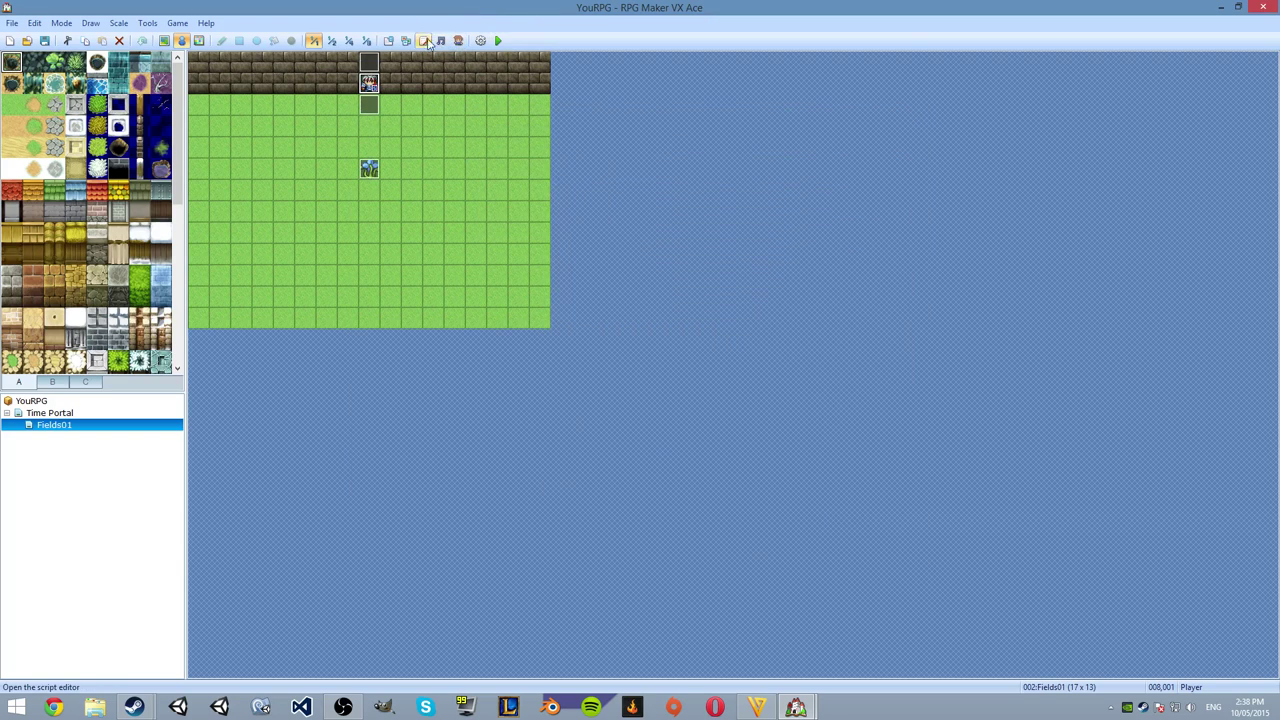
Open the Resource Manager and look through its graphics, audio and movie folders, including Animations, Audio/SE and Tilesets.
{"action": "left_click", "coordinate": [404, 41]}
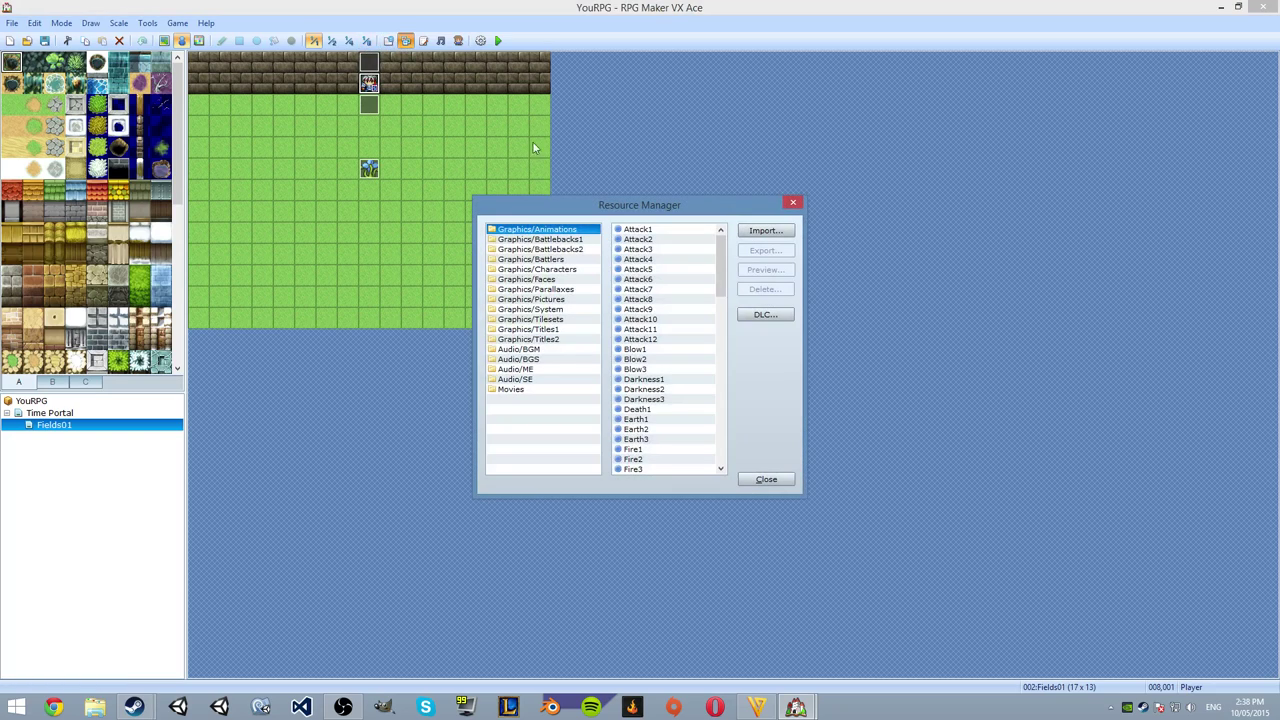
{"action": "left_click", "coordinate": [544, 379]}
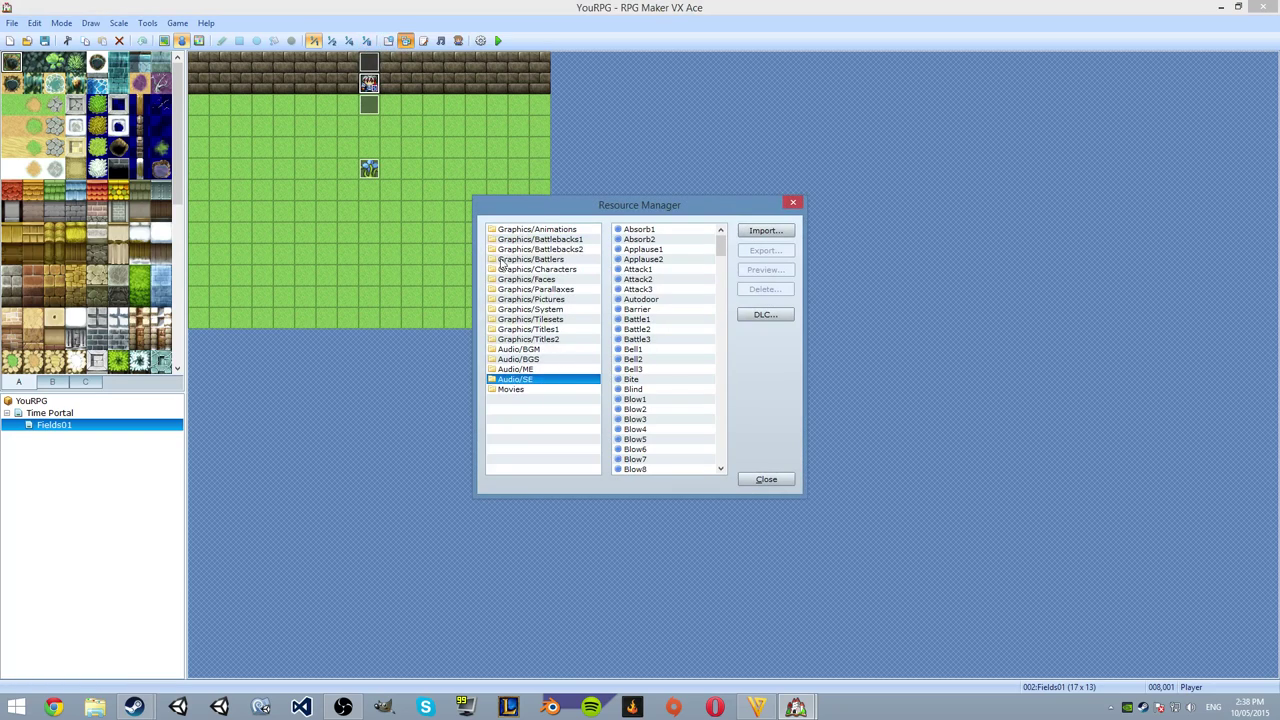
{"action": "left_click", "coordinate": [528, 229]}
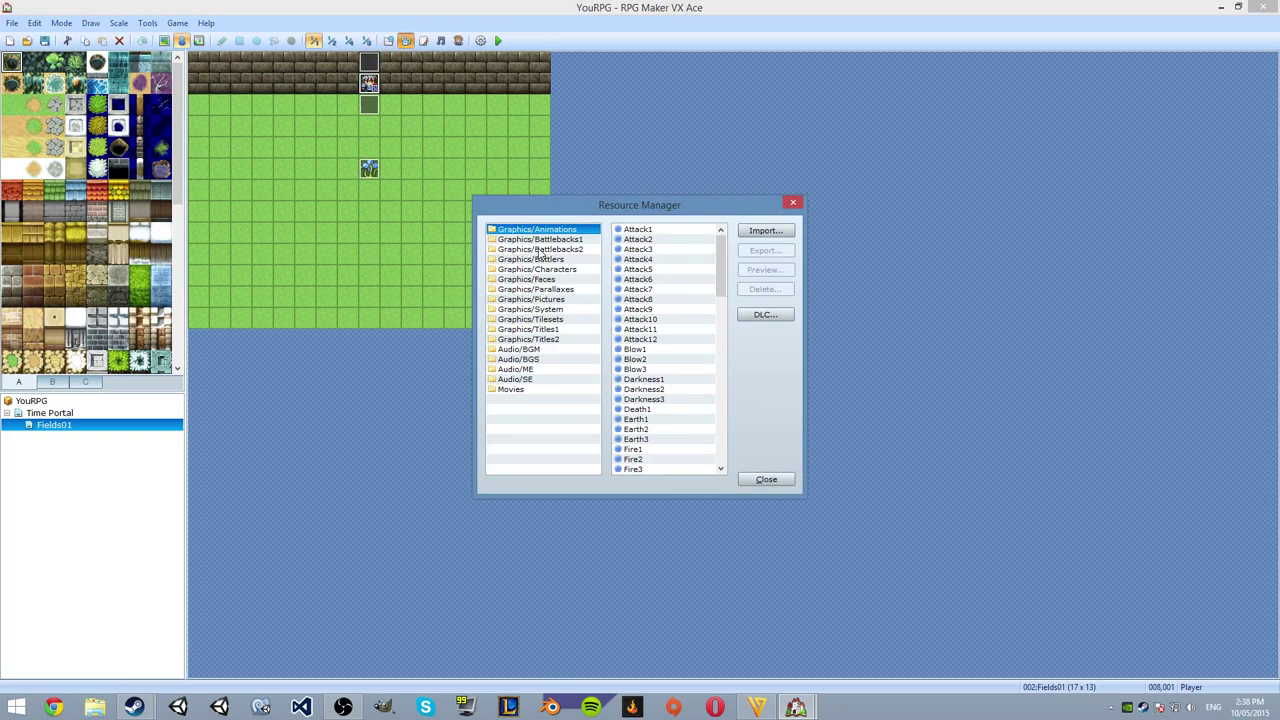
{"action": "left_click", "coordinate": [531, 389]}
{"action": "left_click", "coordinate": [530, 369]}
{"action": "left_click", "coordinate": [554, 341]}
{"action": "left_click", "coordinate": [560, 320]}
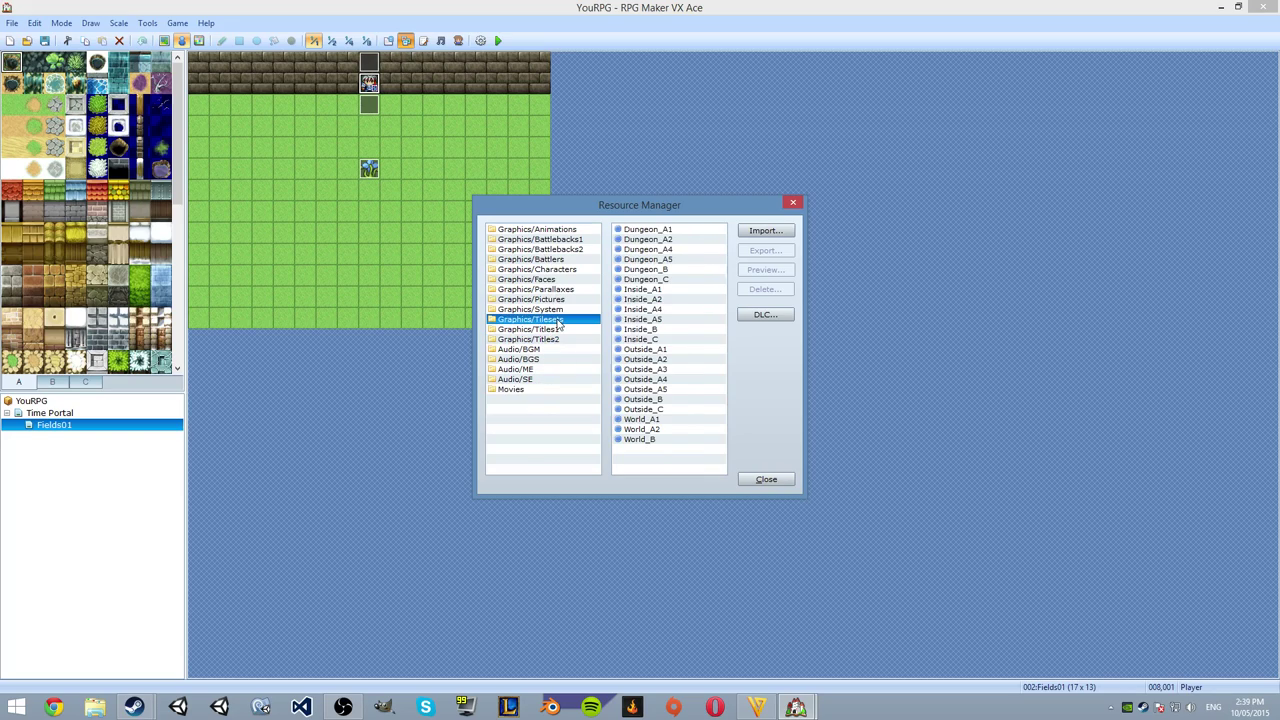
{"action": "left_click", "coordinate": [550, 350]}
{"action": "left_click", "coordinate": [545, 360]}
{"action": "left_click", "coordinate": [545, 369]}
{"action": "left_click", "coordinate": [550, 339]}
{"action": "left_click", "coordinate": [554, 329]}
{"action": "left_click", "coordinate": [557, 320]}
{"action": "left_click", "coordinate": [561, 309]}
{"action": "left_click", "coordinate": [563, 299]}
{"action": "left_click", "coordinate": [563, 318]}
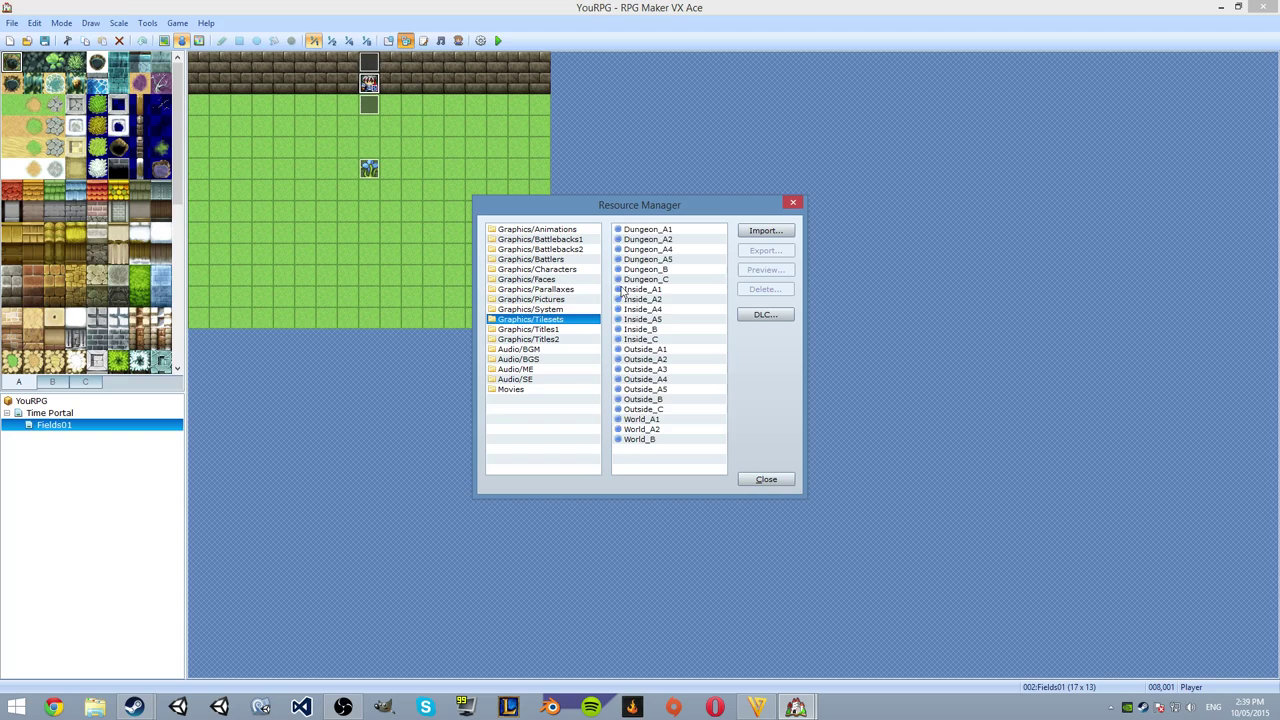
Preview the IconSet resource from Graphics/System and view it from its top rows to the end and back.
{"action": "left_click", "coordinate": [563, 309]}
{"action": "left_click", "coordinate": [652, 231]}
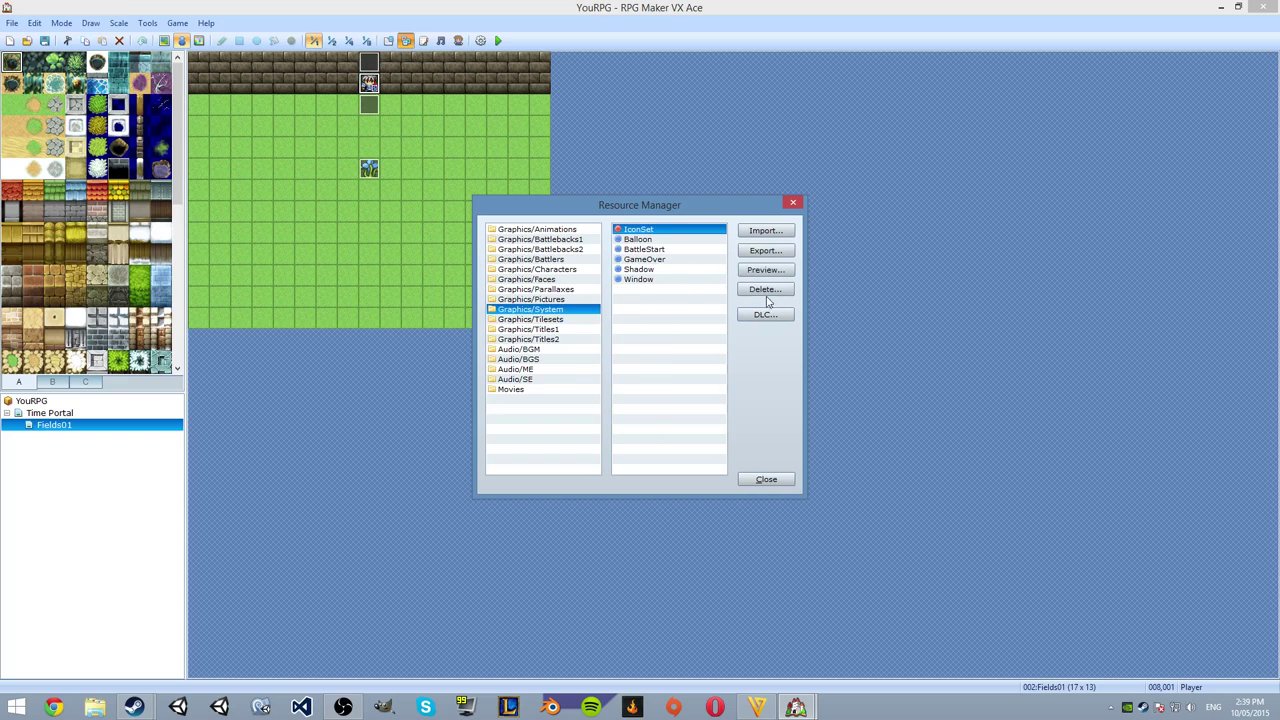
{"action": "left_click", "coordinate": [765, 270]}
{"action": "left_click_drag", "start_coordinate": [771, 205], "coordinate": [753, 525]}
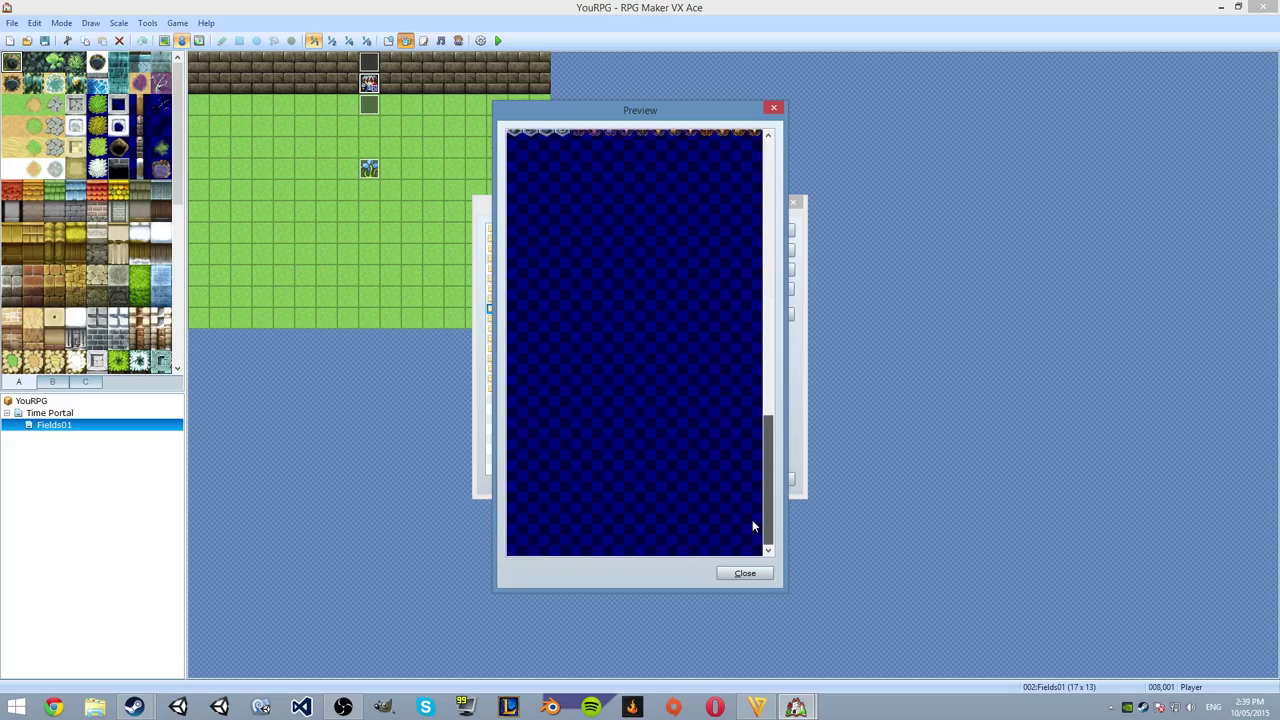
{"action": "scroll", "coordinate": [753, 526], "scroll_direction": "up", "scroll_amount": 4}
{"action": "left_click_drag", "start_coordinate": [768, 450], "coordinate": [815, 180]}
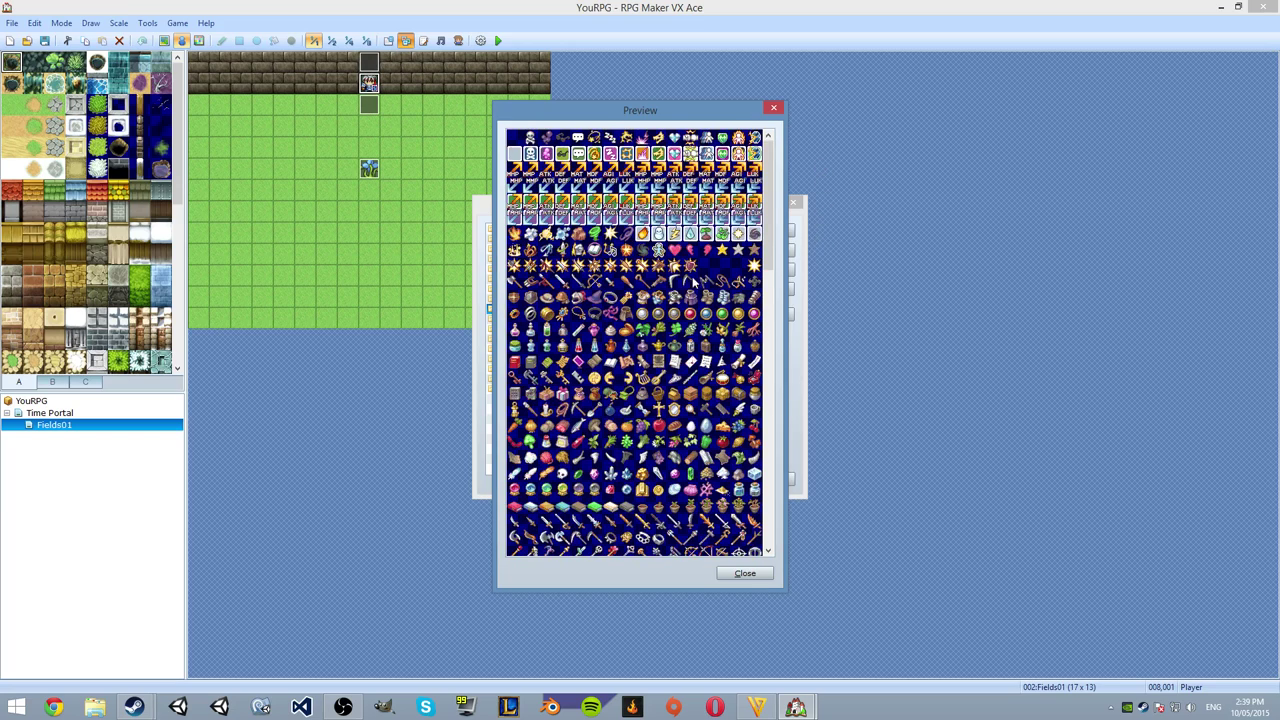
Study the icon rows throughout the IconSet, and close the preview and the Resource Manager.
{"action": "scroll", "coordinate": [737, 345], "scroll_direction": "down", "scroll_amount": 10}
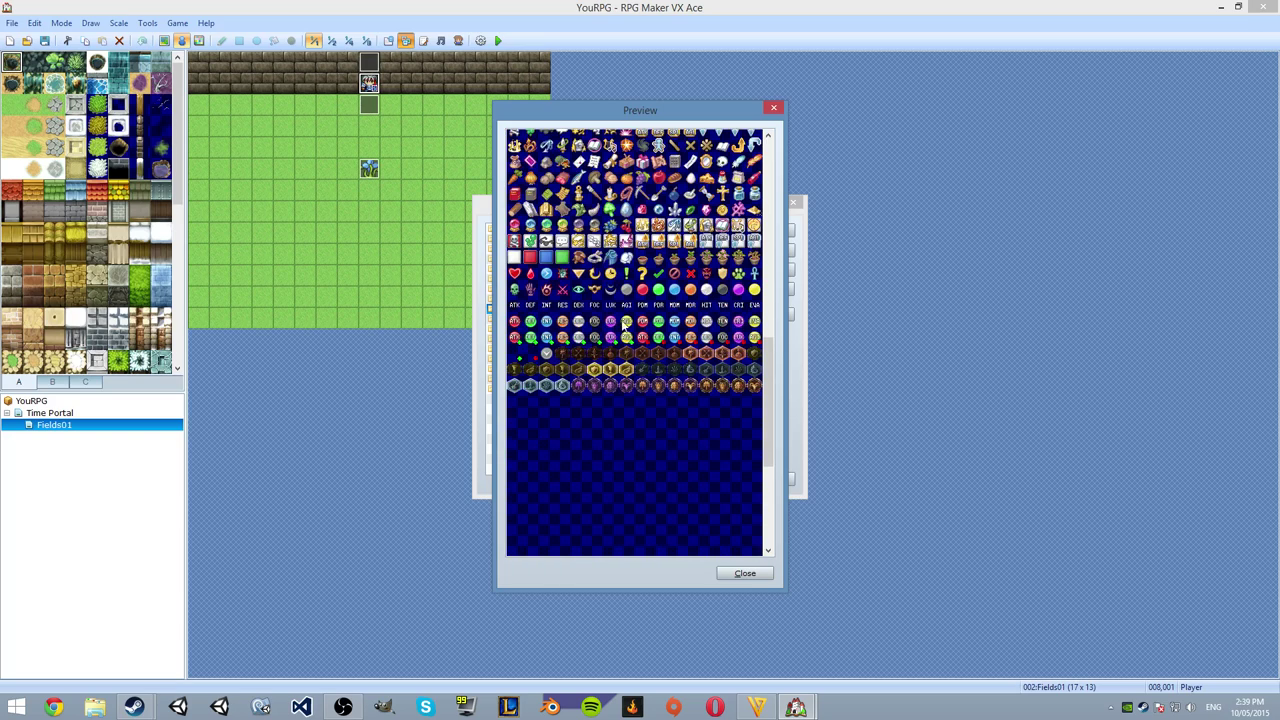
{"action": "scroll", "coordinate": [574, 294], "scroll_direction": "up", "scroll_amount": 1}
{"action": "scroll", "coordinate": [695, 365], "scroll_direction": "up", "scroll_amount": 2}
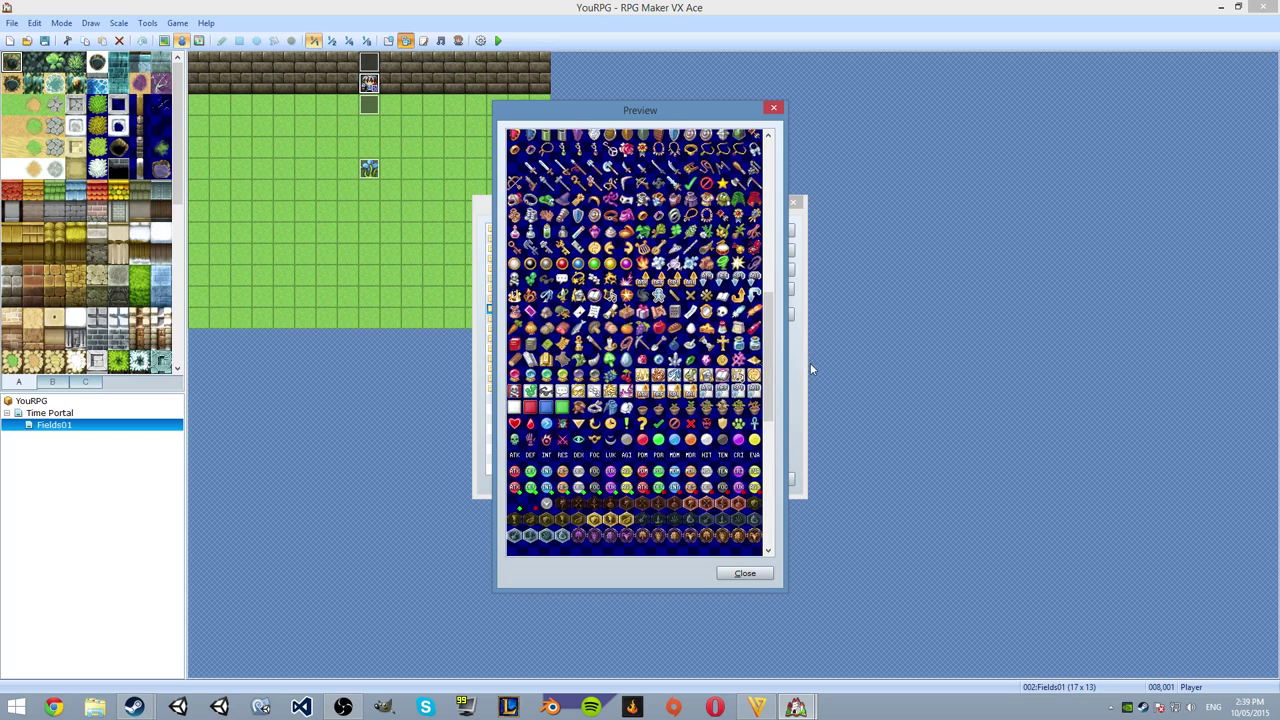
{"action": "scroll", "coordinate": [695, 365], "scroll_direction": "up", "scroll_amount": 1}
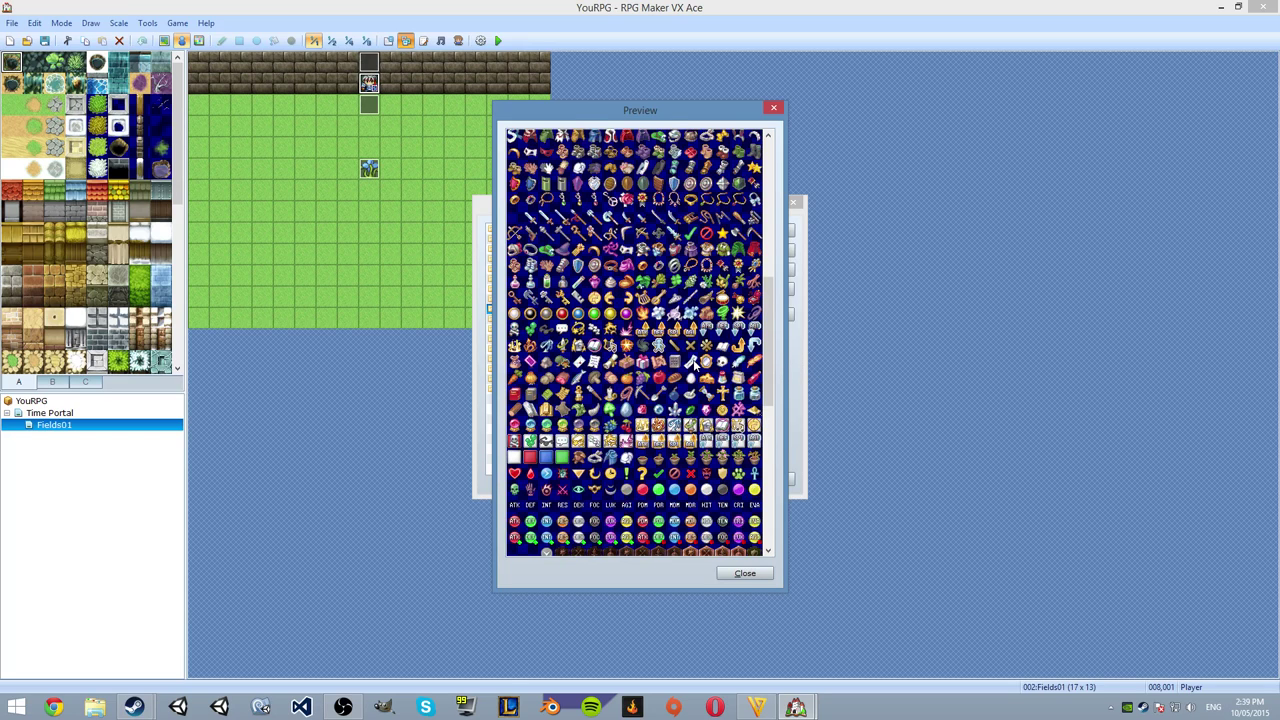
{"action": "scroll", "coordinate": [692, 363], "scroll_direction": "up", "scroll_amount": 5}
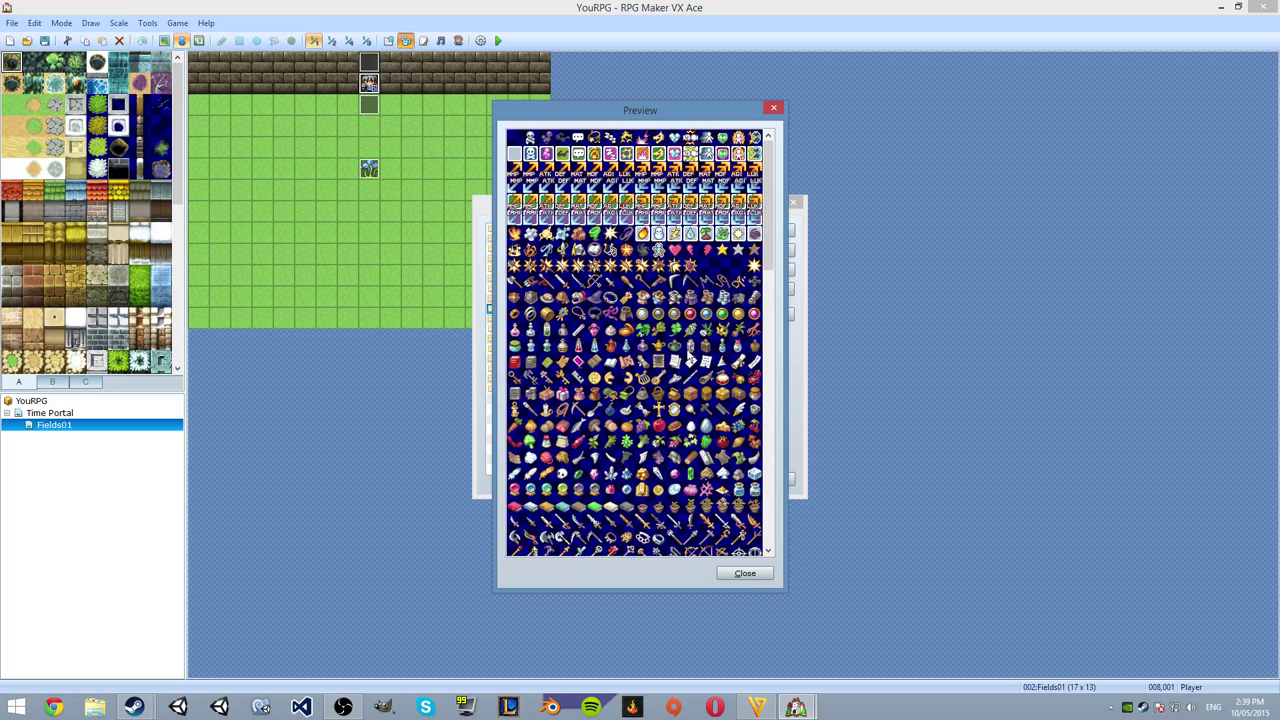
{"action": "scroll", "coordinate": [683, 358], "scroll_direction": "down", "scroll_amount": 3}
{"action": "scroll", "coordinate": [686, 370], "scroll_direction": "down", "scroll_amount": 3}
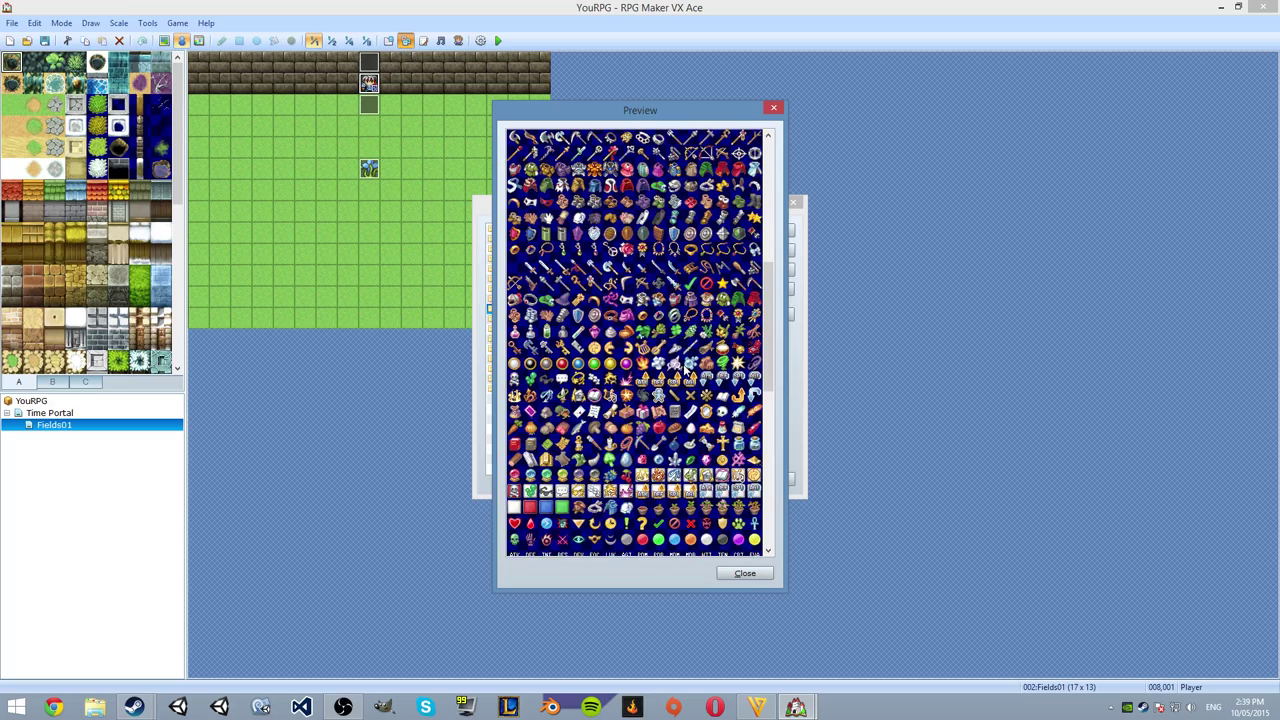
{"action": "scroll", "coordinate": [685, 371], "scroll_direction": "up", "scroll_amount": 10}
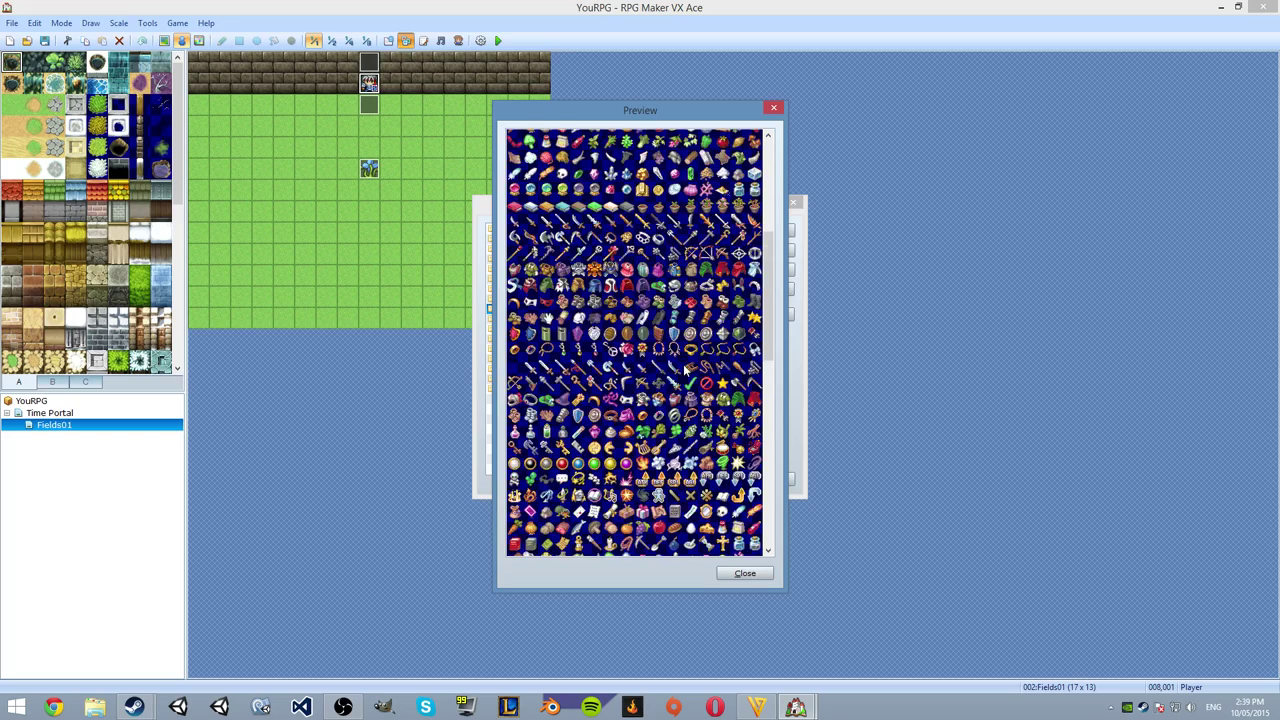
{"action": "left_click", "coordinate": [744, 574]}
{"action": "left_click", "coordinate": [766, 480]}
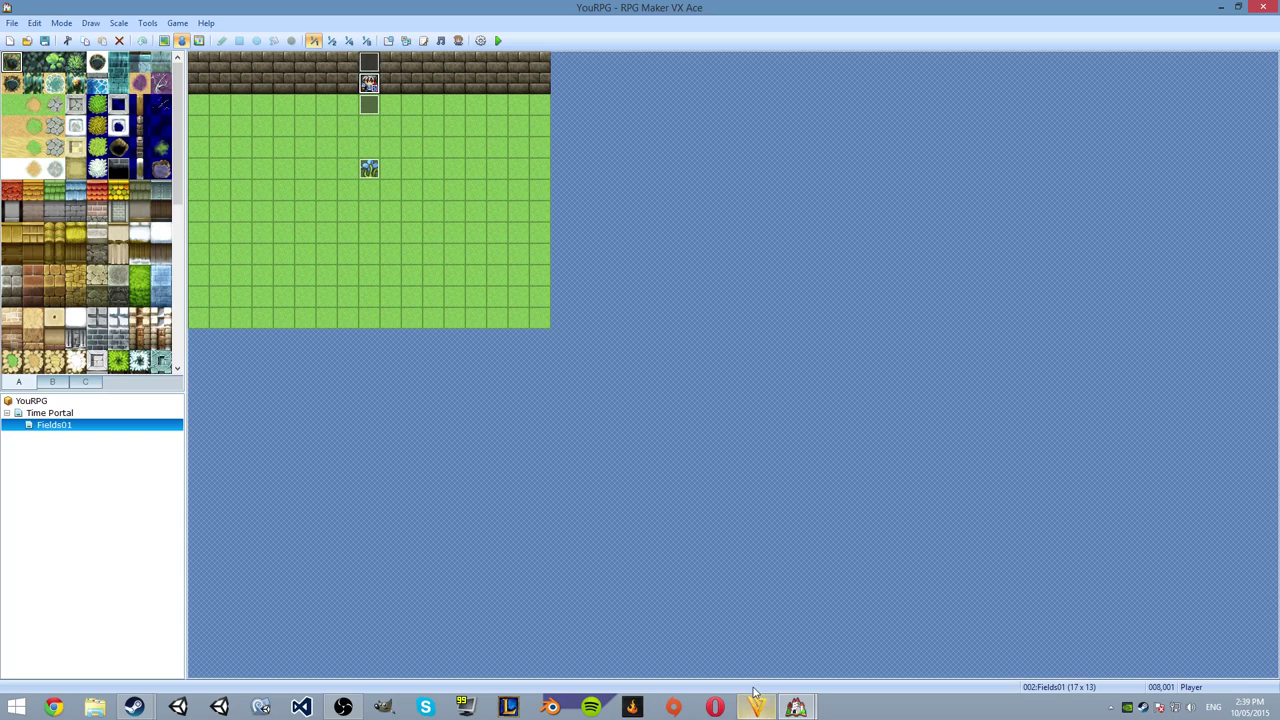
Switch to the Help window to recheck the parameter tables down to Escape Success Rate, and return to the YouRPG editor.
{"action": "left_click", "coordinate": [804, 697]}
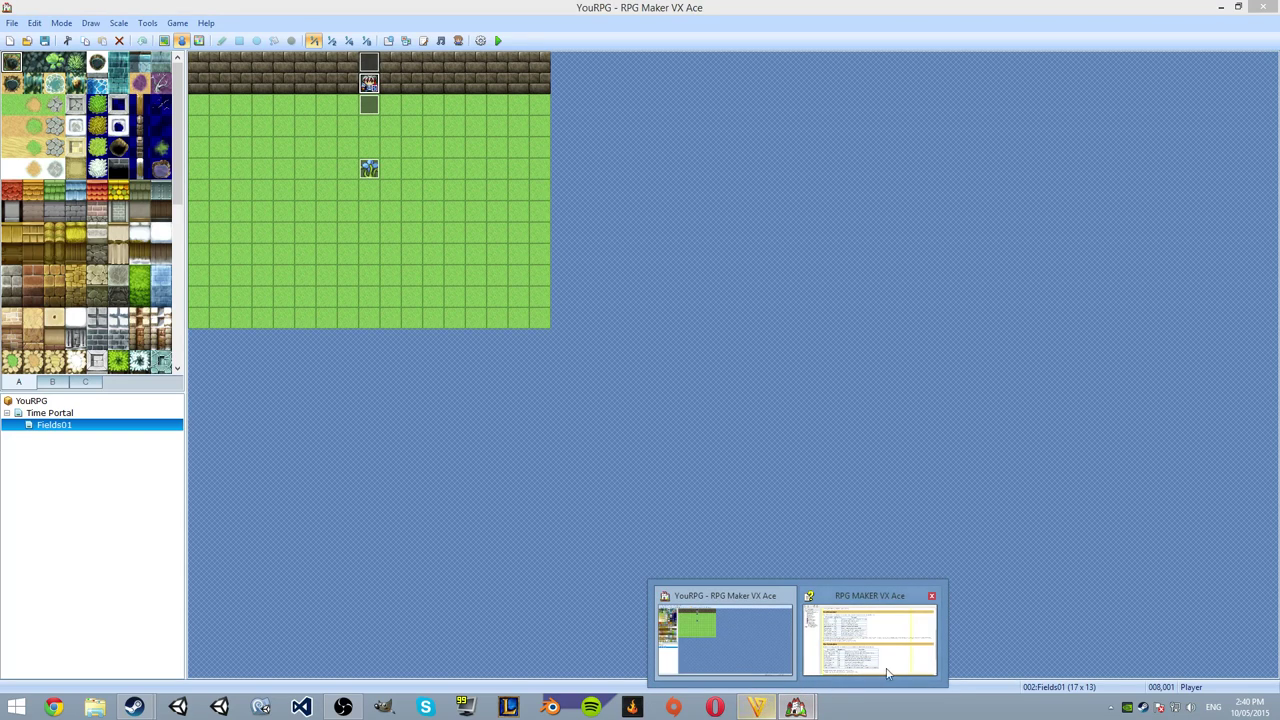
{"action": "left_click", "coordinate": [860, 621]}
{"action": "scroll", "coordinate": [745, 541], "scroll_direction": "down", "scroll_amount": 3}
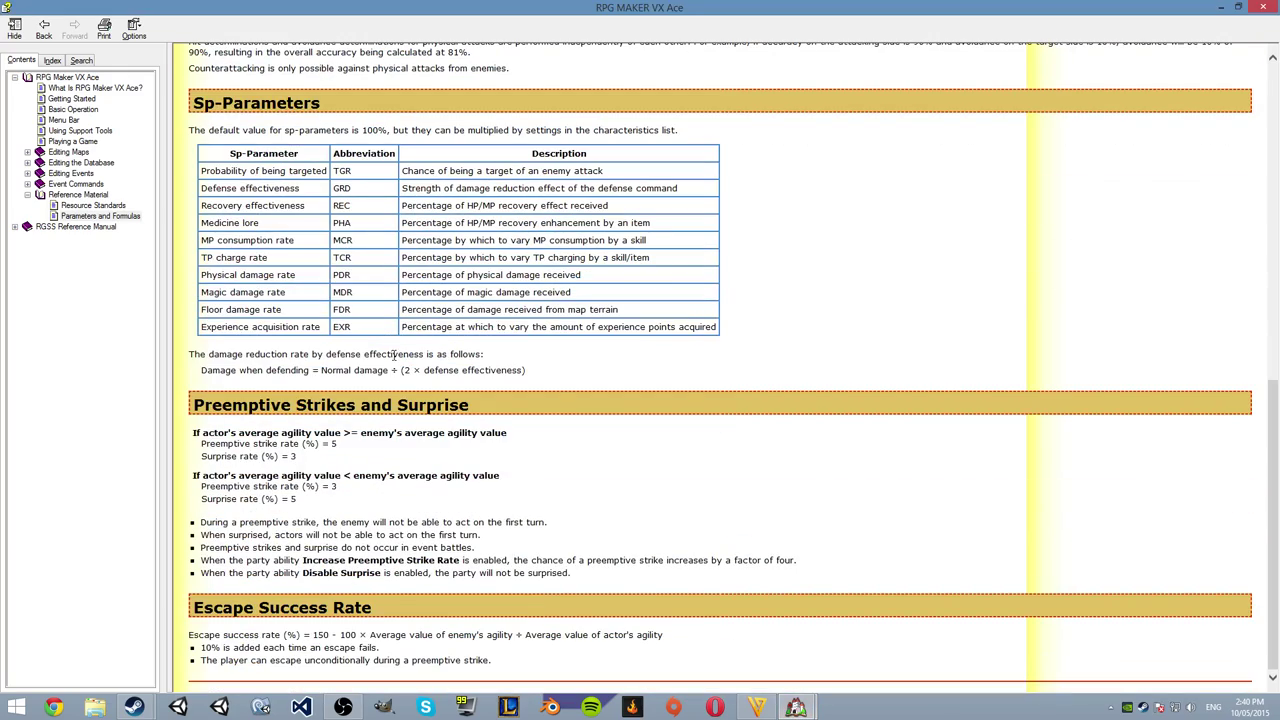
{"action": "scroll", "coordinate": [541, 514], "scroll_direction": "up", "scroll_amount": 4}
{"action": "left_click", "coordinate": [797, 707]}
{"action": "left_click", "coordinate": [716, 623]}
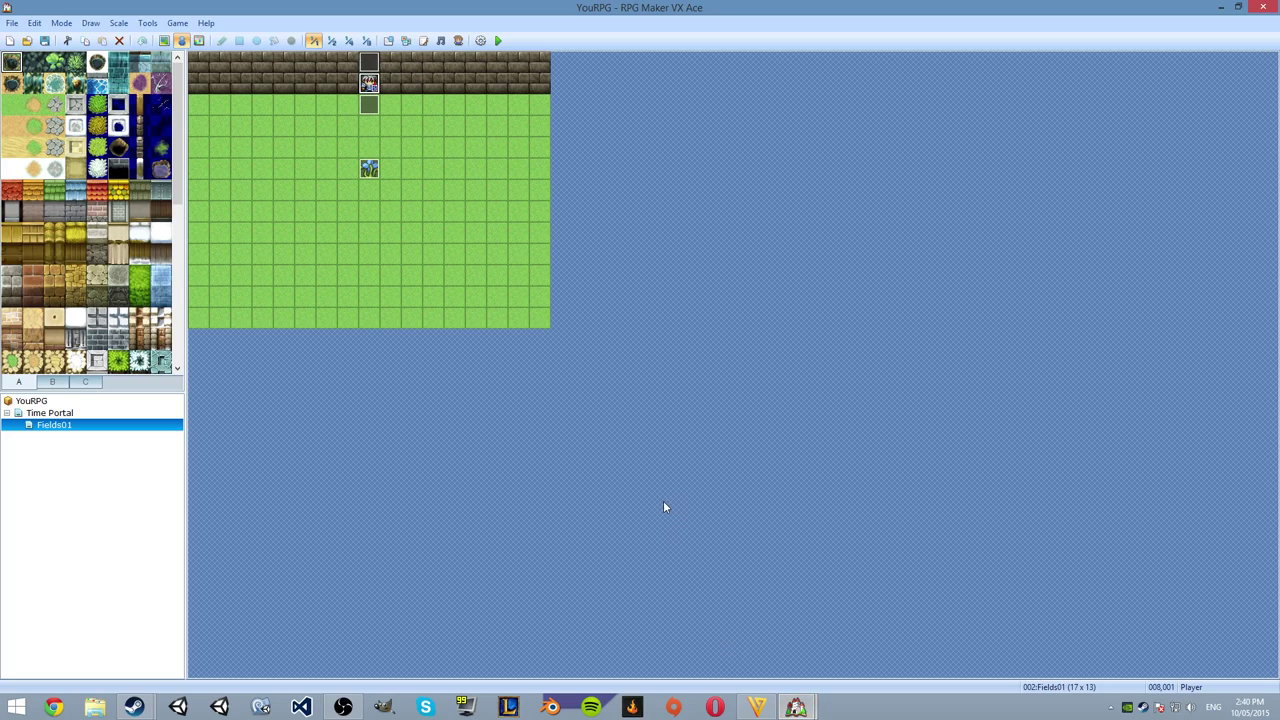
Recheck the end of the VictoryAftermath script, close it, and view the Corrupted Mage class in the Database.
{"action": "left_click", "coordinate": [423, 40]}
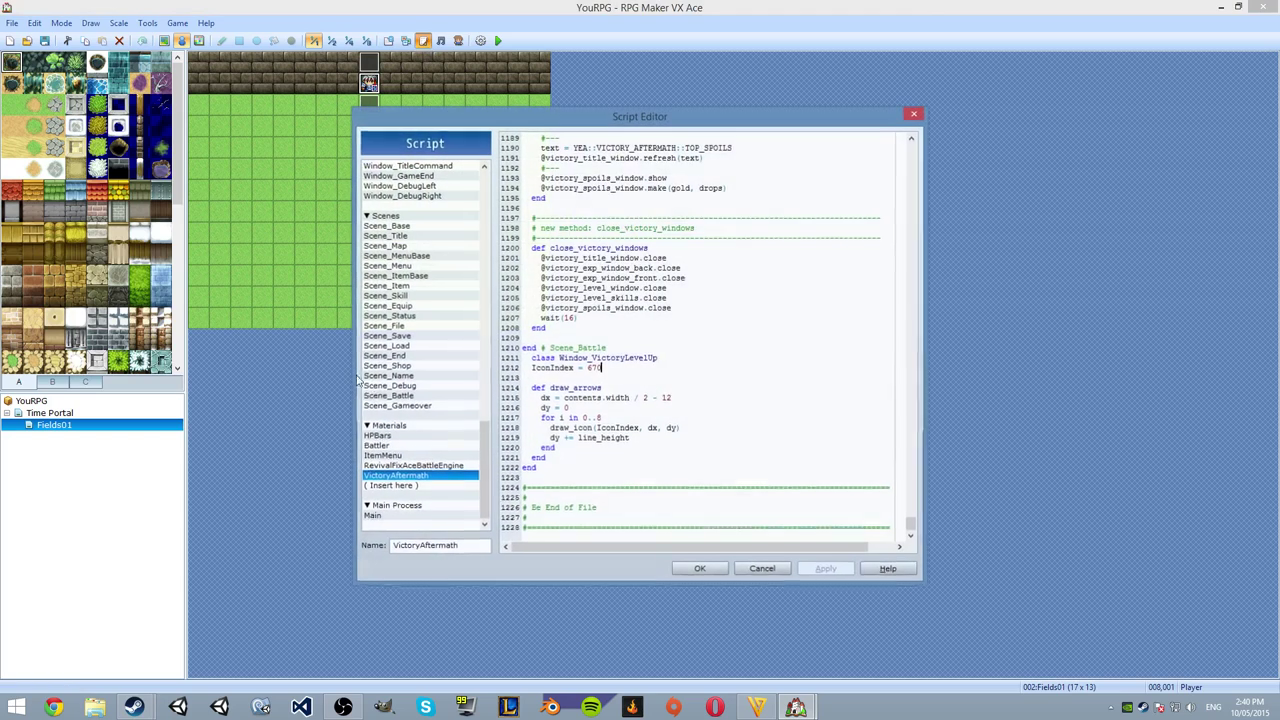
{"action": "left_click", "coordinate": [700, 569]}
{"action": "left_click", "coordinate": [388, 41]}
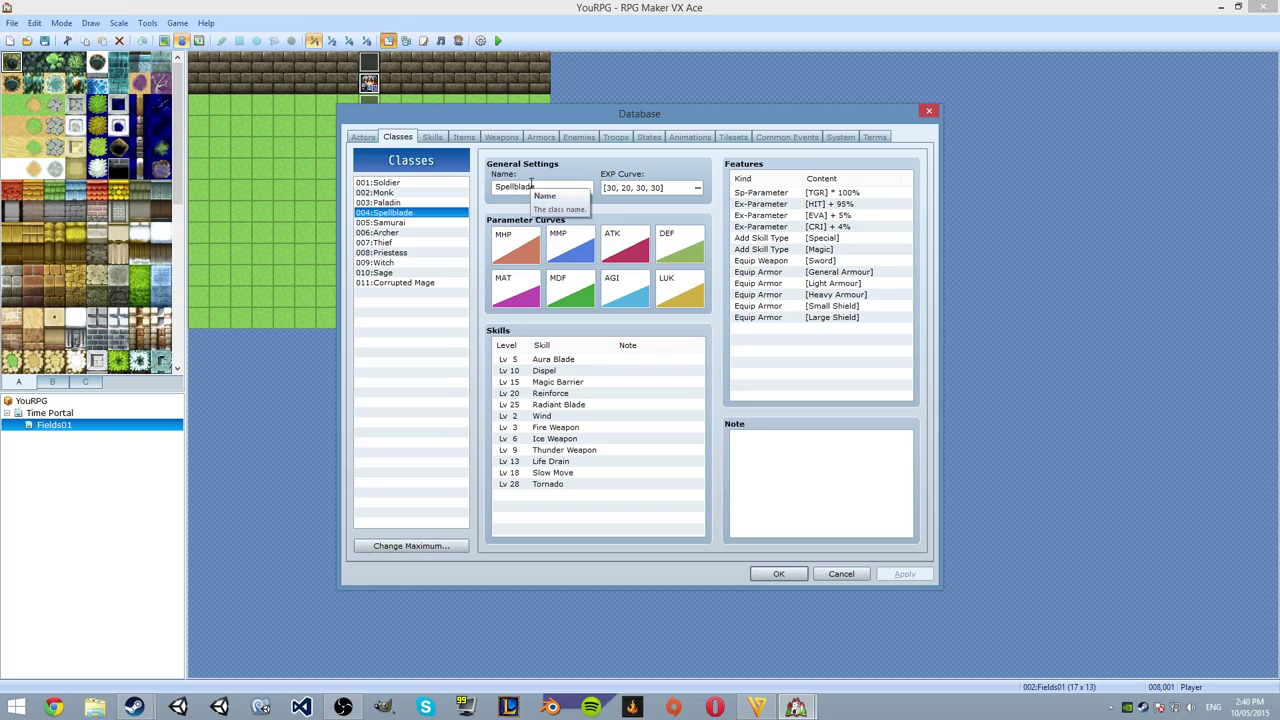
{"action": "left_click", "coordinate": [420, 283]}
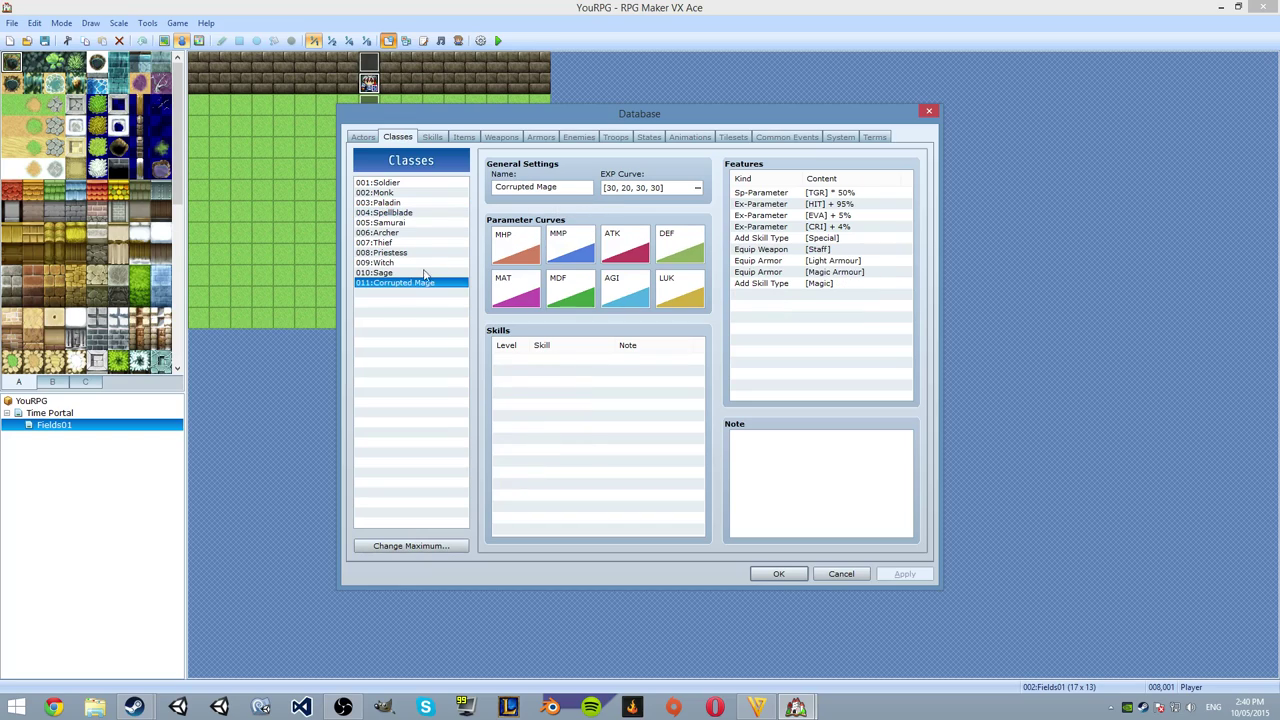
Review the name and settings of actor 002 in the Database, comparing them with the Corrupted Mage class.
{"action": "left_click", "coordinate": [363, 137]}
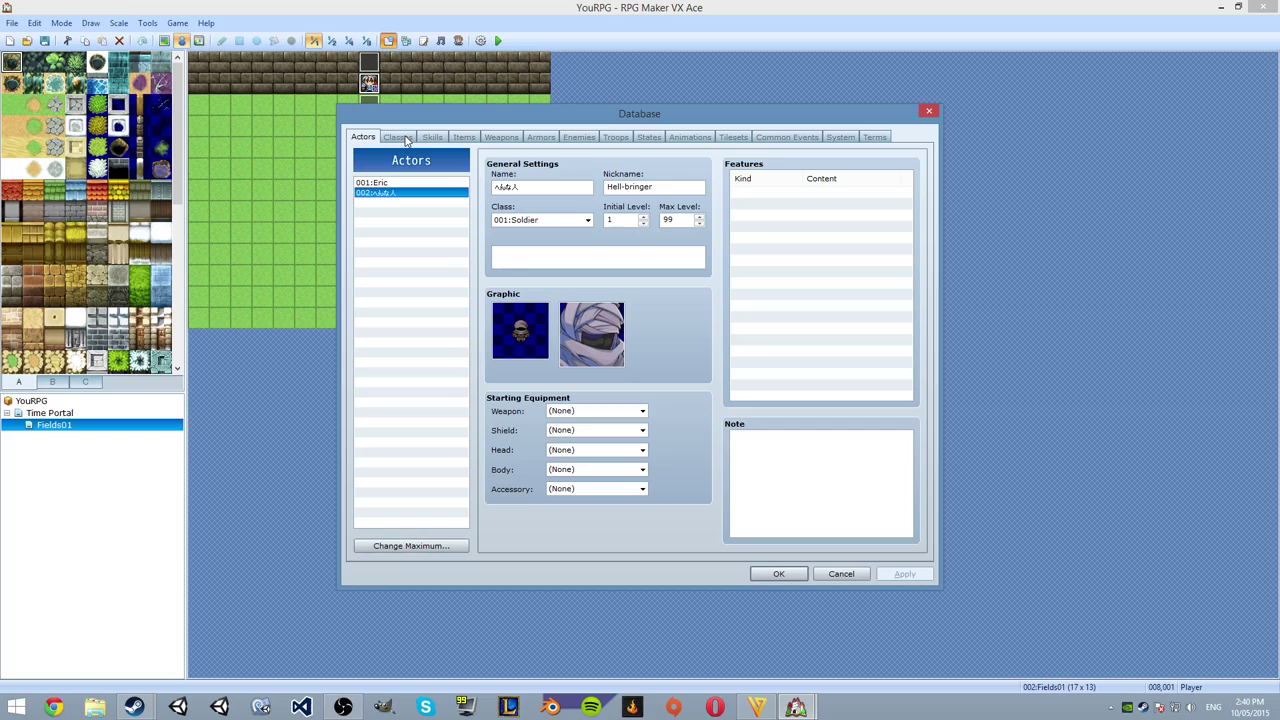
{"action": "left_click", "coordinate": [541, 186]}
{"action": "left_click_drag", "start_coordinate": [502, 187], "coordinate": [507, 188]}
{"action": "left_click", "coordinate": [547, 189]}
{"action": "left_click", "coordinate": [398, 139]}
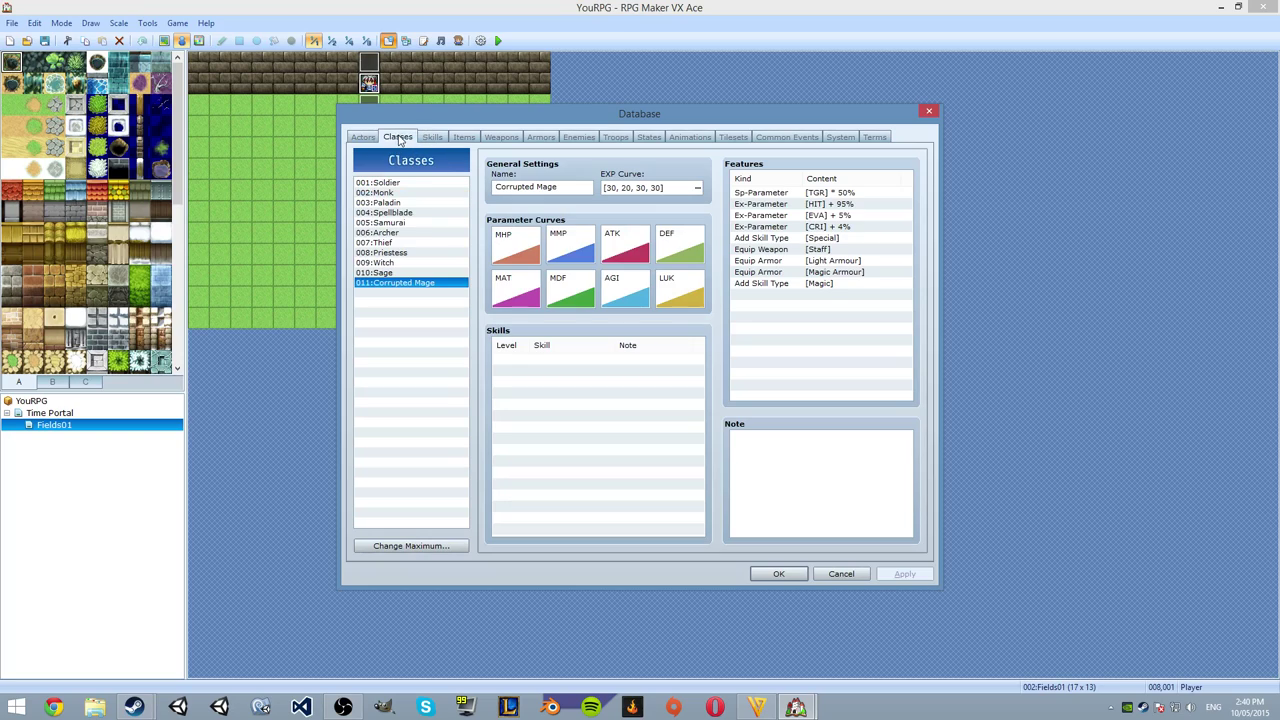
{"action": "left_click", "coordinate": [362, 137]}
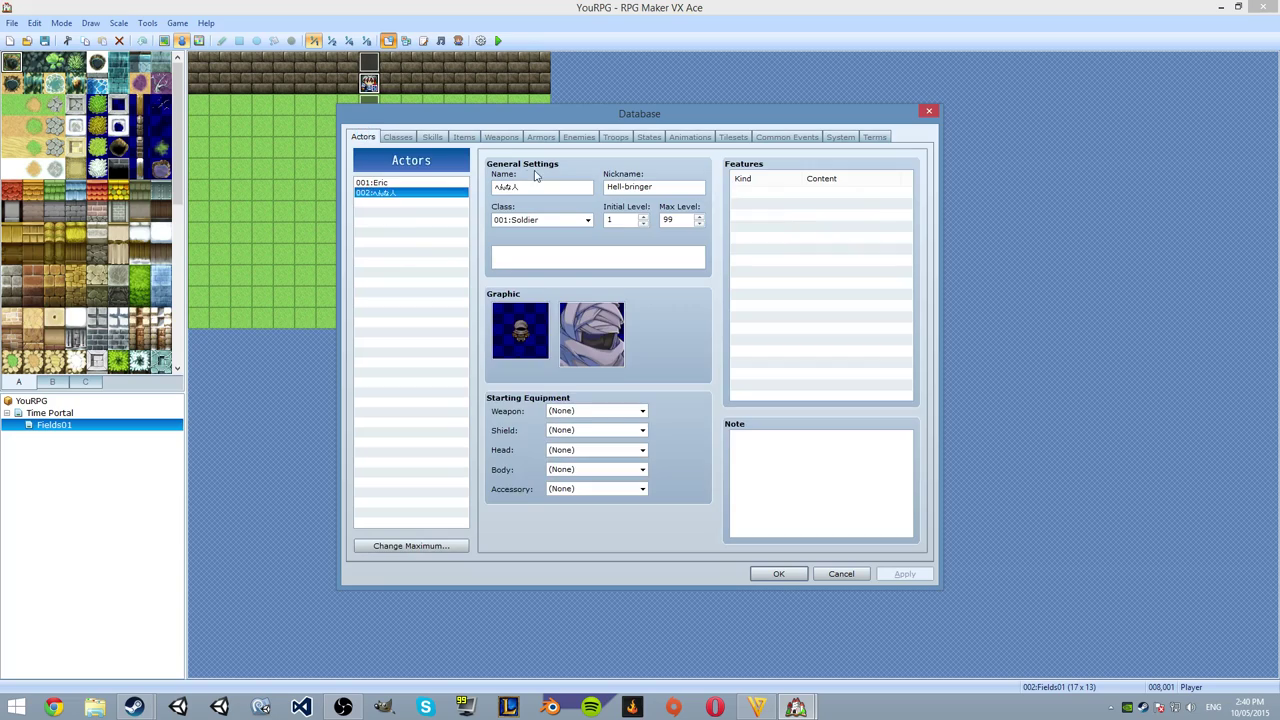
Review the Corrupted Mage class's features in the Database and compare them with the Witch, Thief and Priestess classes.
{"action": "left_click", "coordinate": [401, 138]}
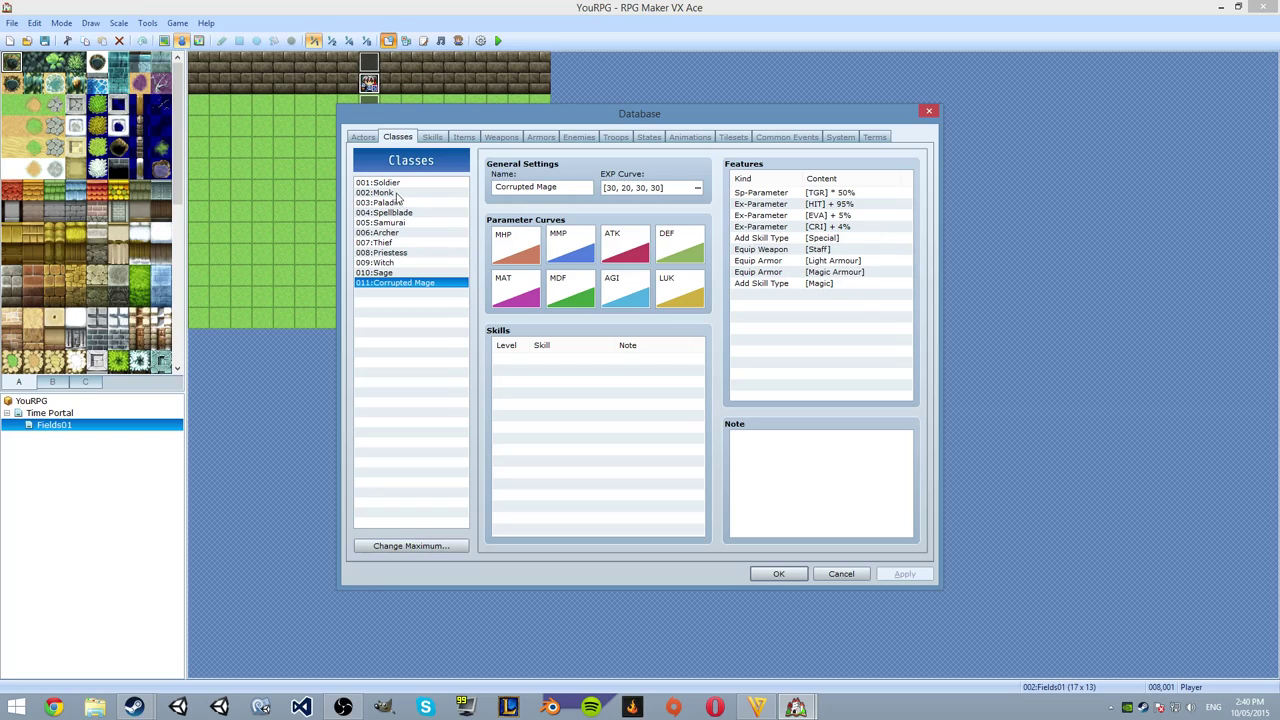
{"action": "left_click", "coordinate": [868, 250]}
{"action": "left_click", "coordinate": [836, 284]}
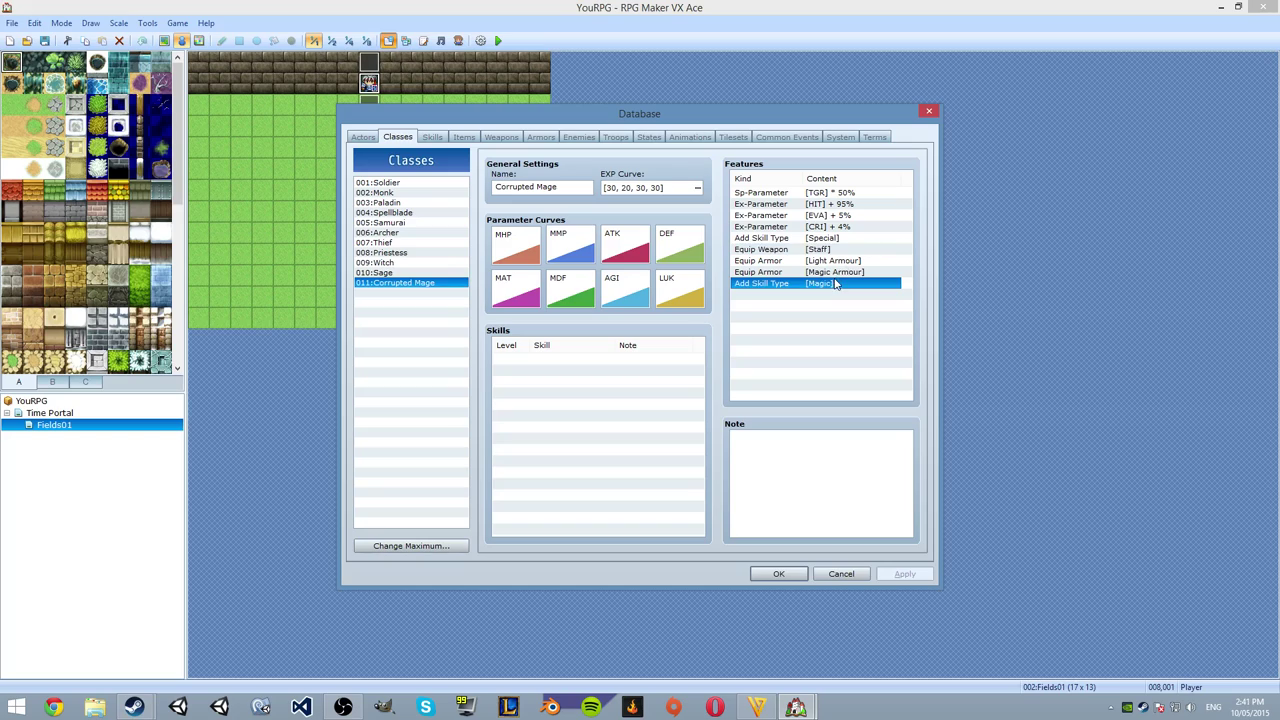
{"action": "left_click", "coordinate": [418, 263]}
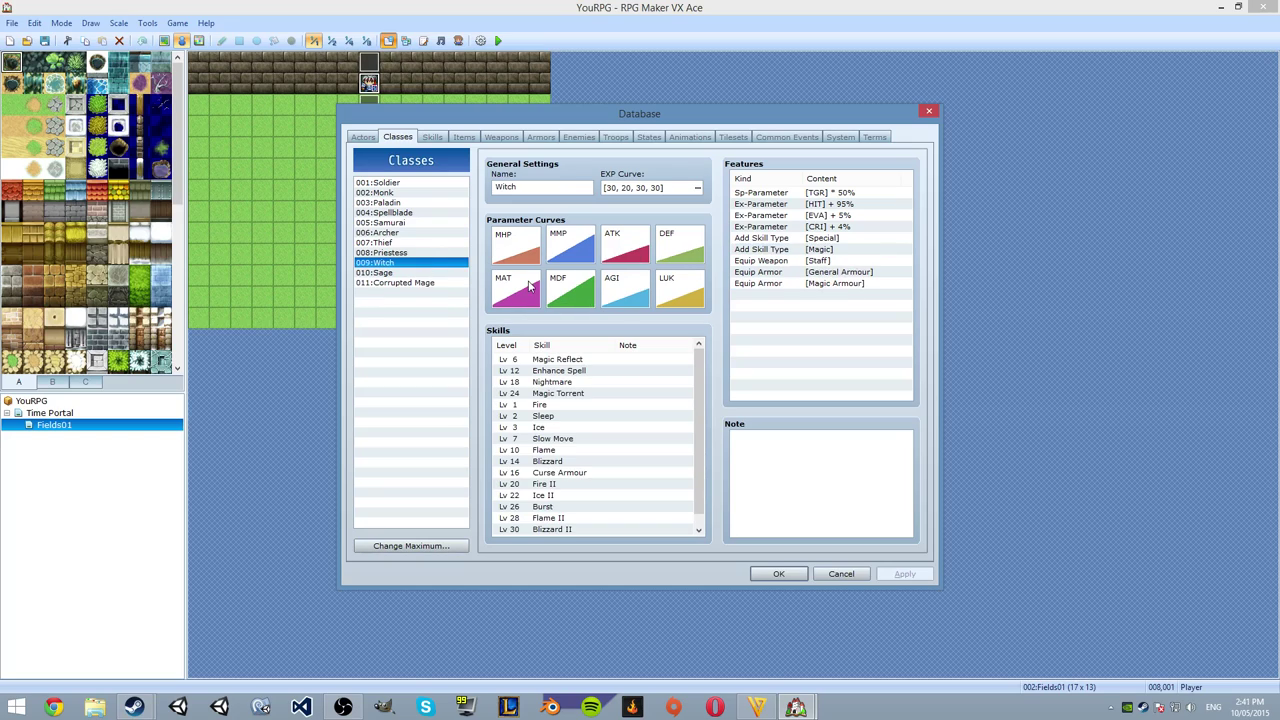
{"action": "left_click", "coordinate": [434, 243]}
{"action": "left_click", "coordinate": [435, 233]}
{"action": "left_click", "coordinate": [437, 252]}
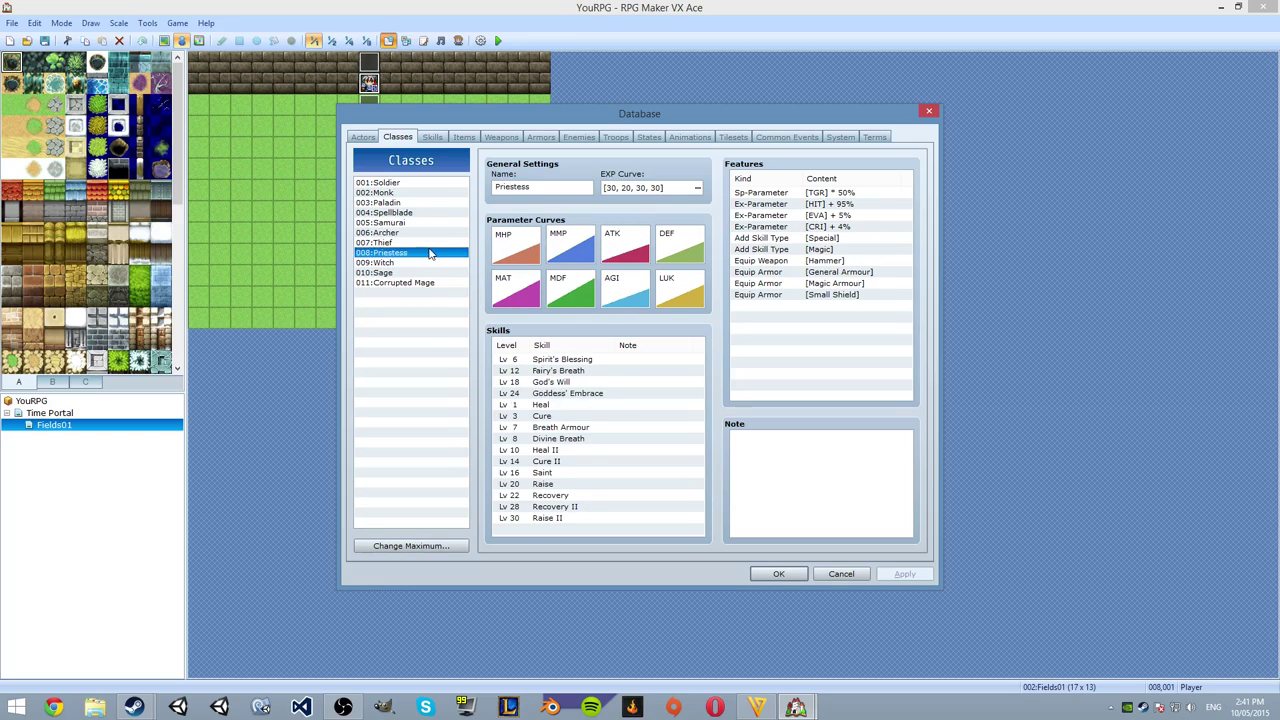
{"action": "left_click", "coordinate": [428, 243]}
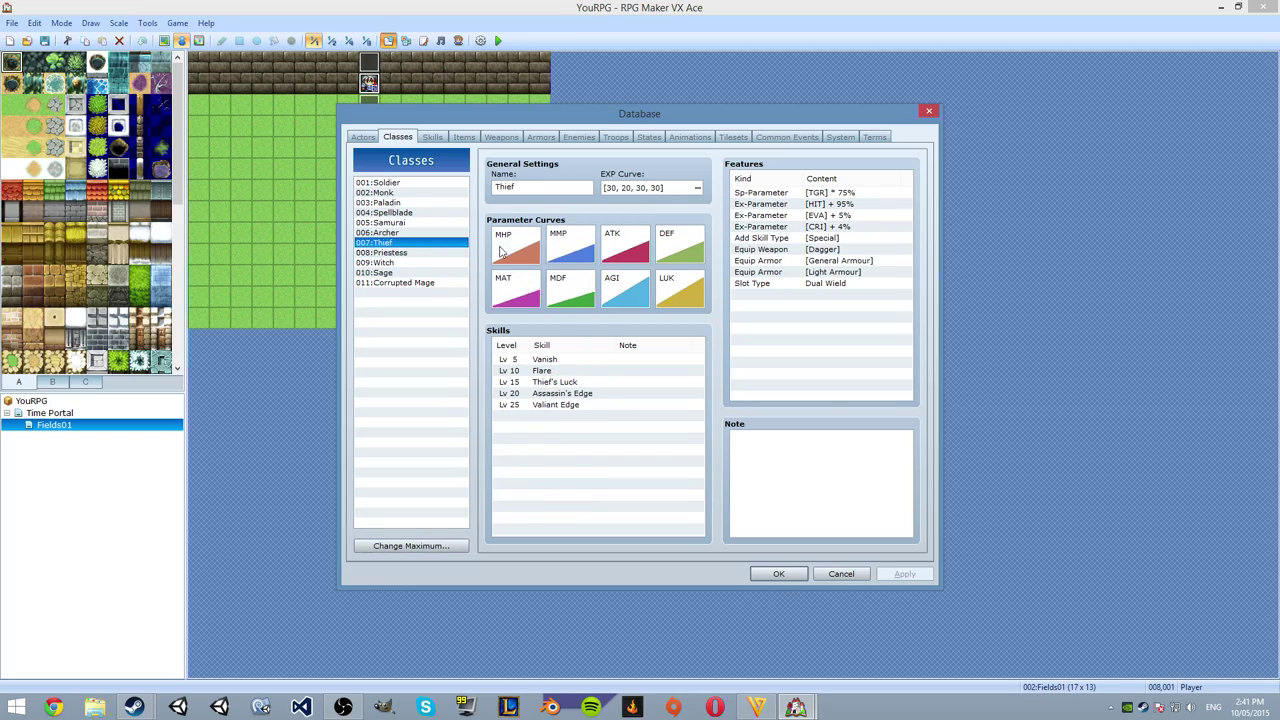
{"action": "left_click", "coordinate": [425, 253]}
{"action": "left_click", "coordinate": [796, 261]}
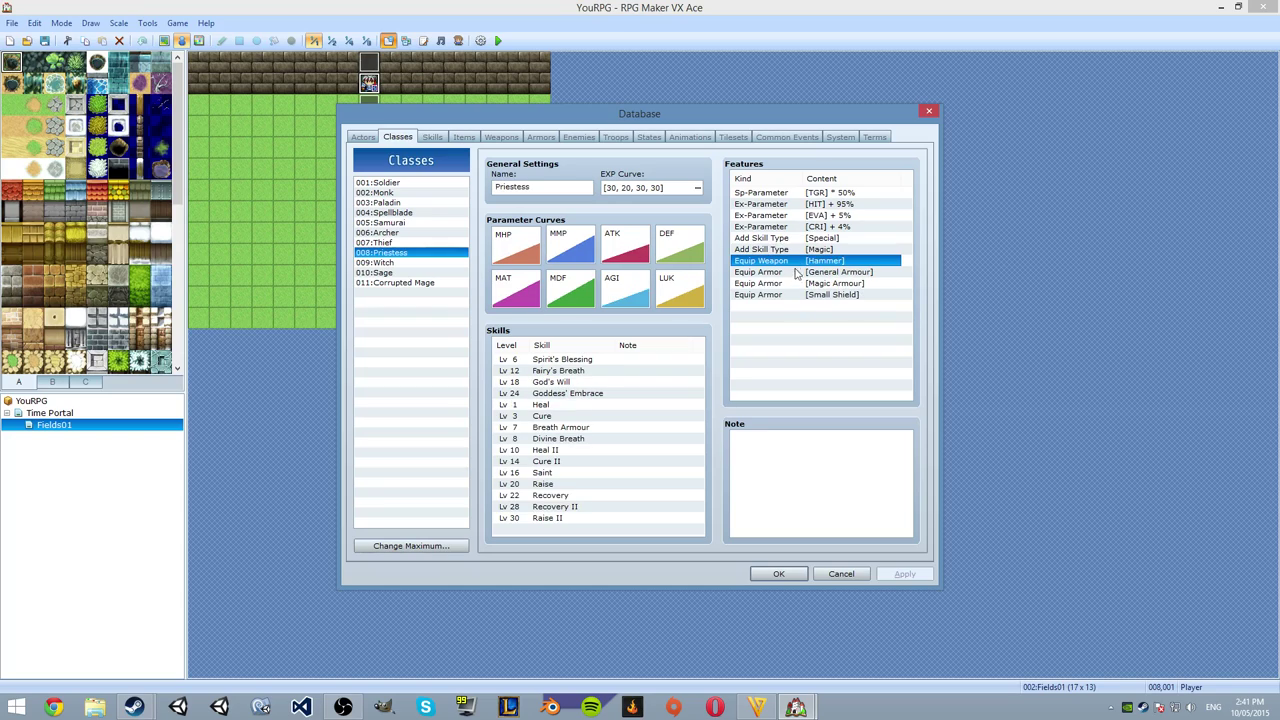
{"action": "left_click", "coordinate": [403, 284]}
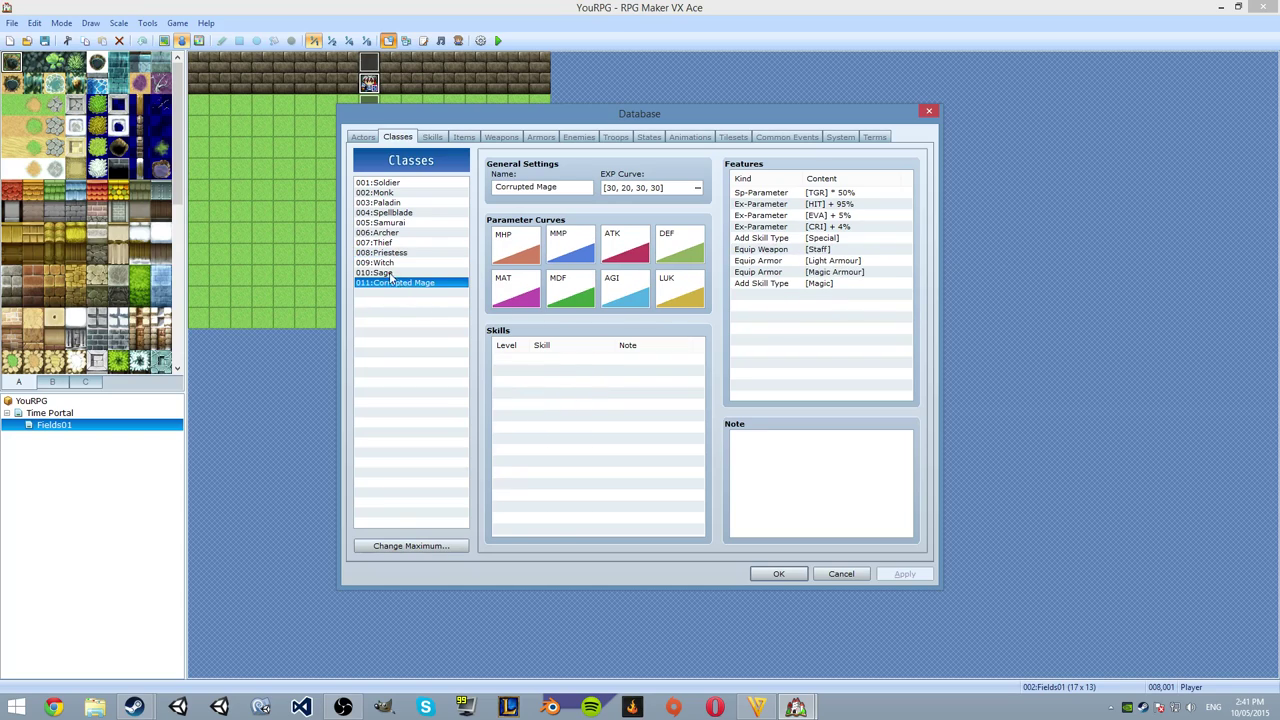
Compare the skills and features of the Witch, Archer, Spellblade and Samurai classes, checking the Samurai's Shintou Mekkyaku entry.
{"action": "key", "text": "Up"}
{"action": "key", "text": "Up"}
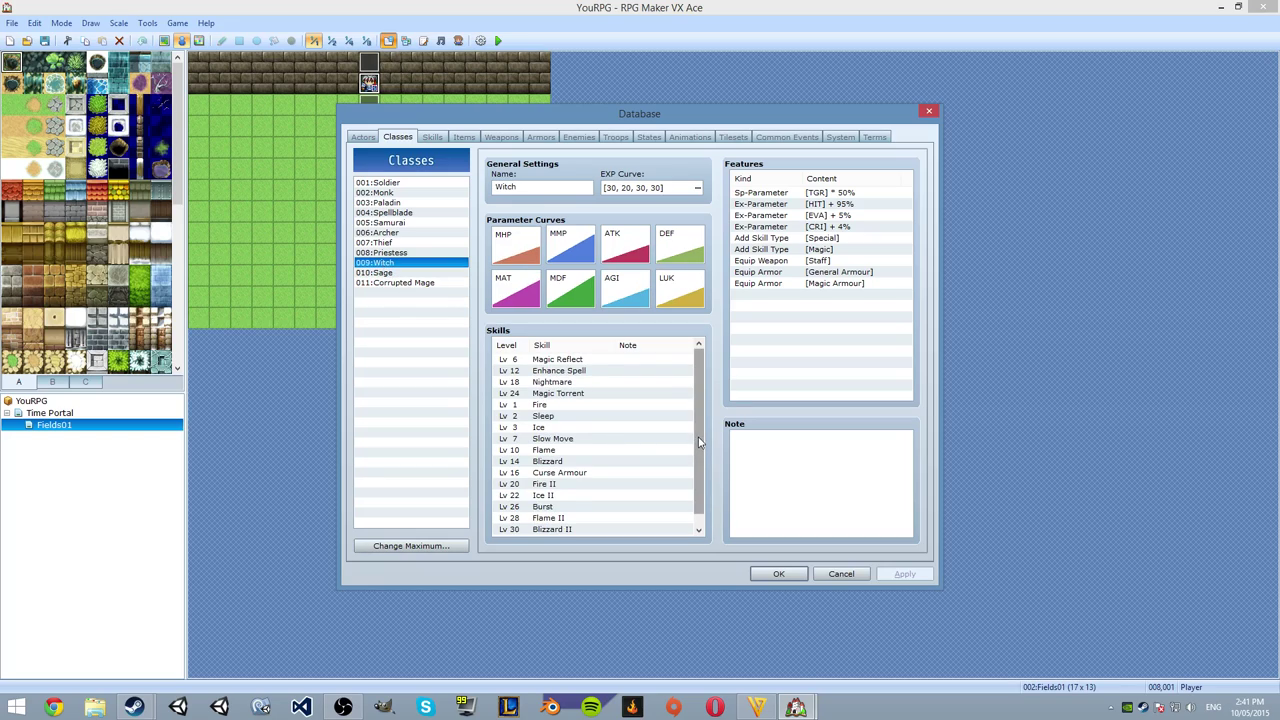
{"action": "left_click", "coordinate": [434, 275]}
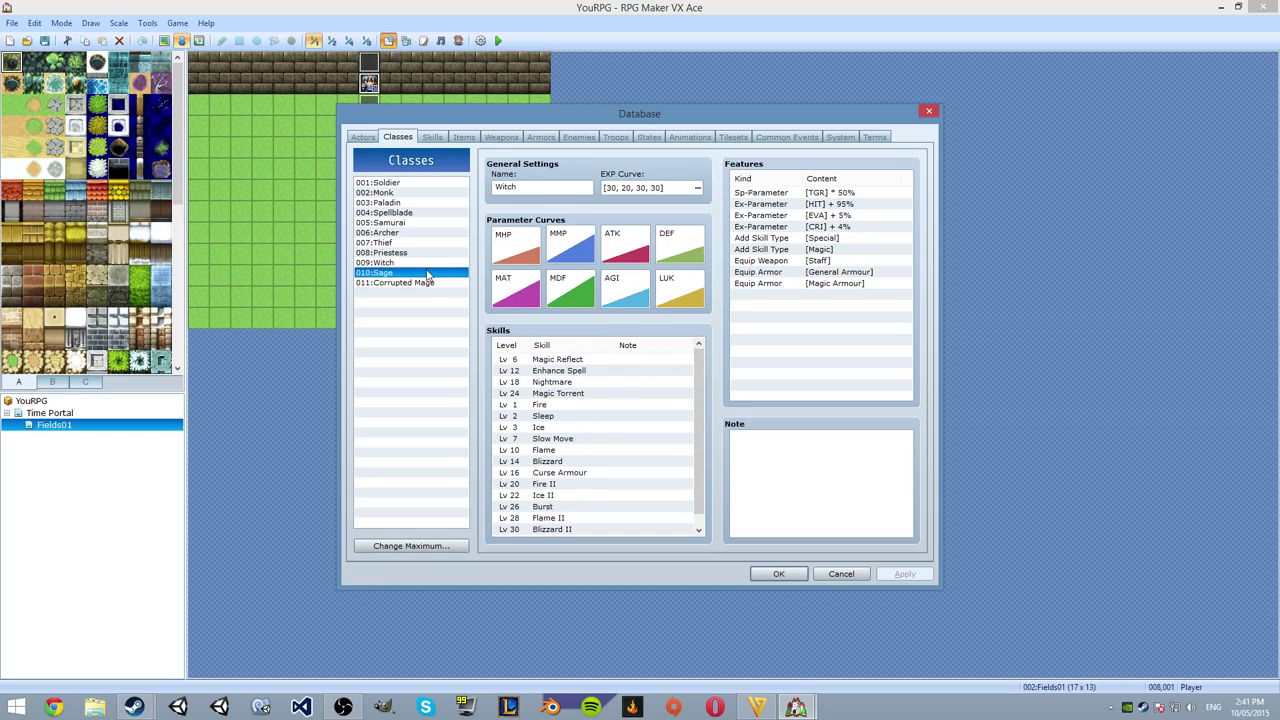
{"action": "left_click", "coordinate": [432, 284]}
{"action": "left_click", "coordinate": [416, 263]}
{"action": "left_click", "coordinate": [411, 233]}
{"action": "left_click", "coordinate": [408, 222]}
{"action": "left_click", "coordinate": [408, 212]}
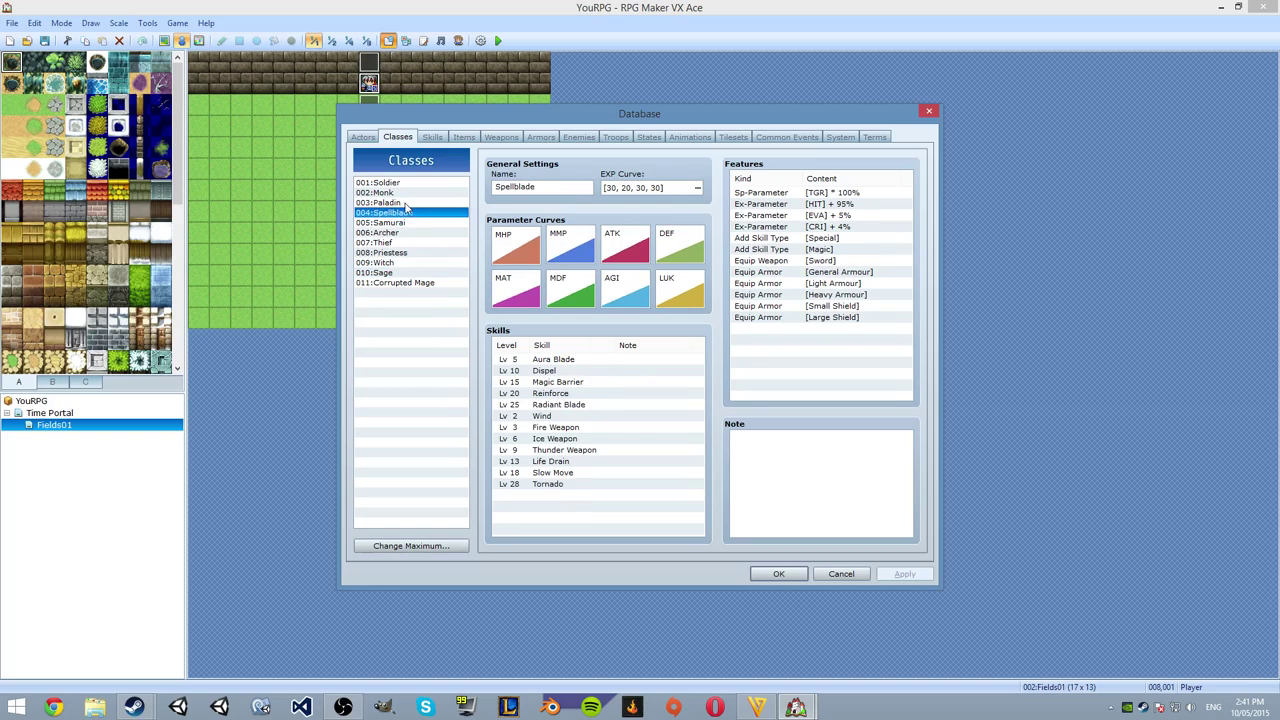
{"action": "left_click", "coordinate": [402, 223]}
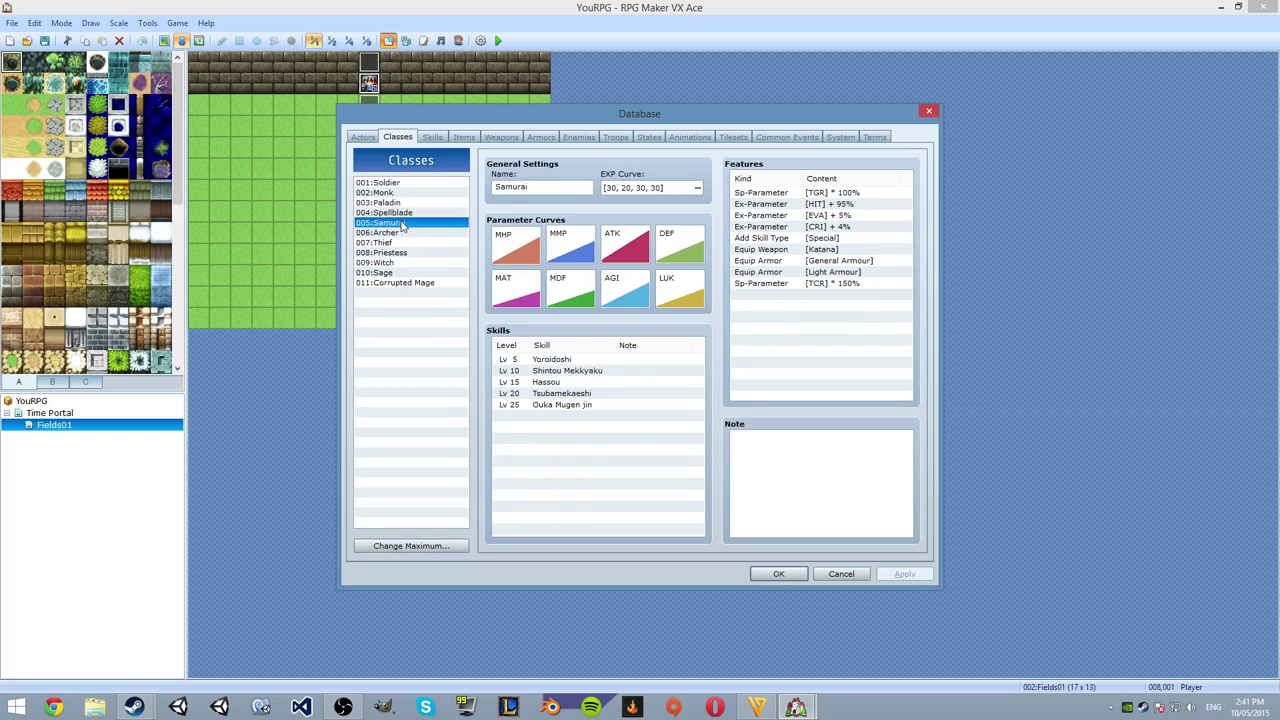
{"action": "left_click", "coordinate": [528, 359]}
{"action": "left_click", "coordinate": [549, 371]}
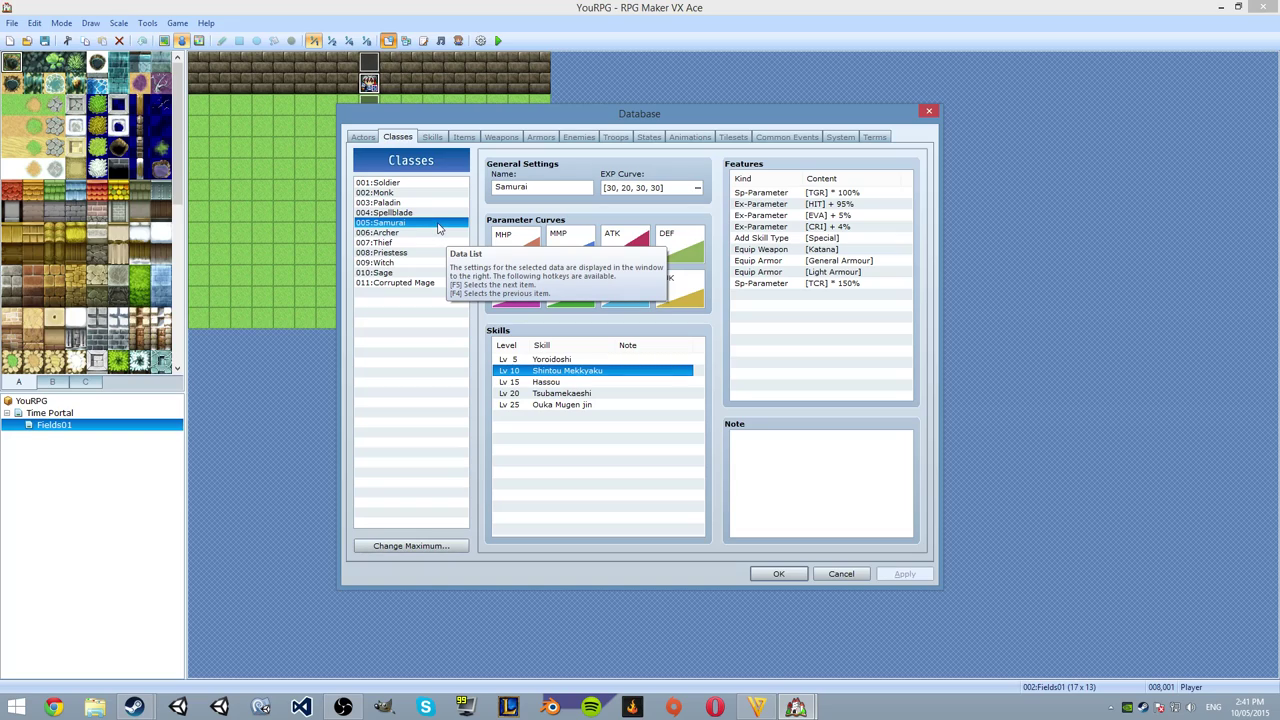
Go through the remaining classes down to Corrupted Mage, comparing it with the Witch, Thief, Archer, Paladin and Monk.
{"action": "key", "text": "F5"}
{"action": "key", "text": "F5"}
{"action": "key", "text": "F5"}
{"action": "key", "text": "F5"}
{"action": "key", "text": "F5"}
{"action": "key", "text": "F5"}
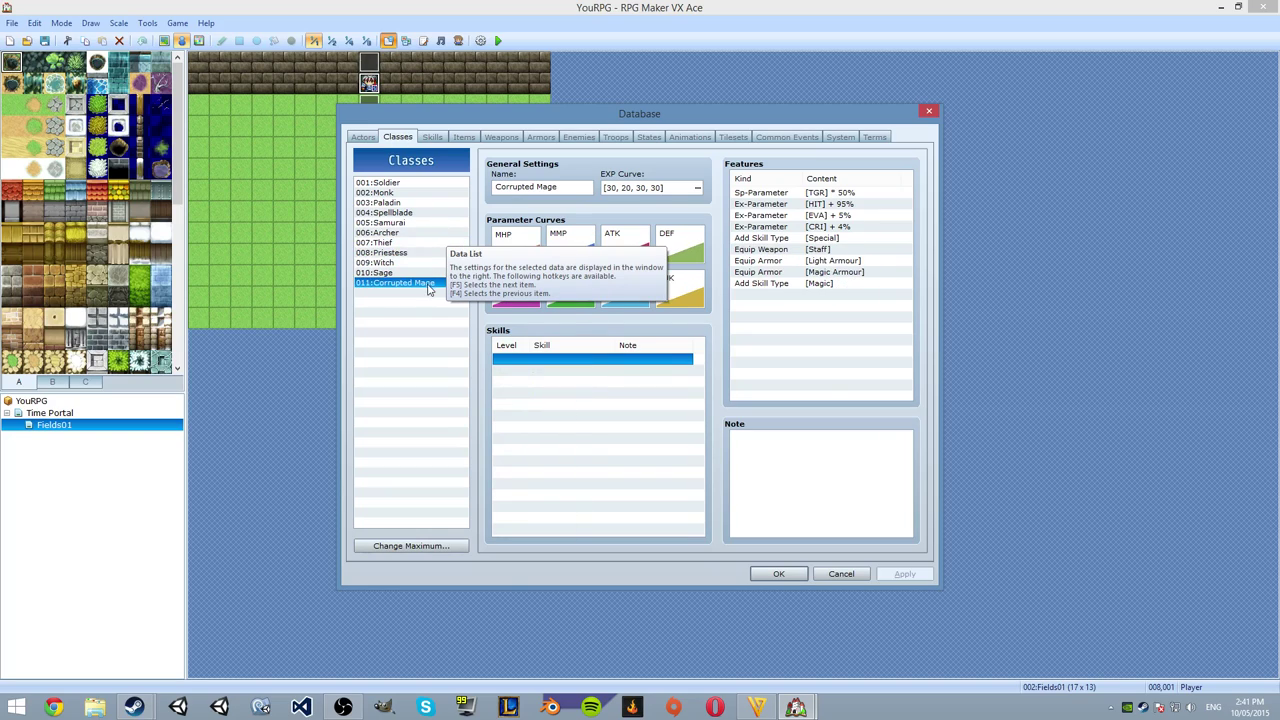
{"action": "left_click", "coordinate": [400, 263]}
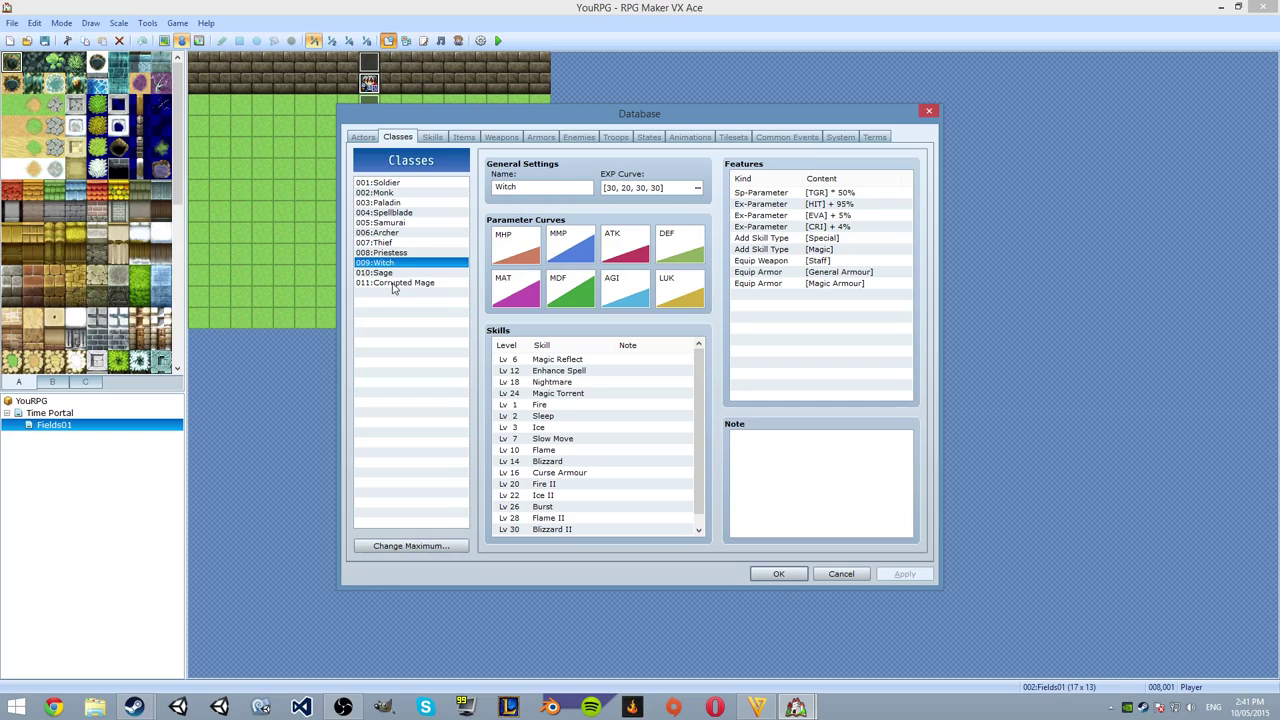
{"action": "left_click", "coordinate": [395, 283]}
{"action": "left_click", "coordinate": [400, 263]}
{"action": "left_click", "coordinate": [399, 284]}
{"action": "left_click", "coordinate": [400, 265]}
{"action": "left_click", "coordinate": [398, 245]}
{"action": "left_click", "coordinate": [398, 232]}
{"action": "left_click", "coordinate": [400, 202]}
{"action": "left_click", "coordinate": [405, 193]}
{"action": "left_click", "coordinate": [419, 264]}
{"action": "left_click", "coordinate": [420, 283]}
Examine the Corrupted Mage's EVA, HIT, CRI and TGR features, and recheck the Sage and Witch classes against it.
{"action": "left_click", "coordinate": [822, 216]}
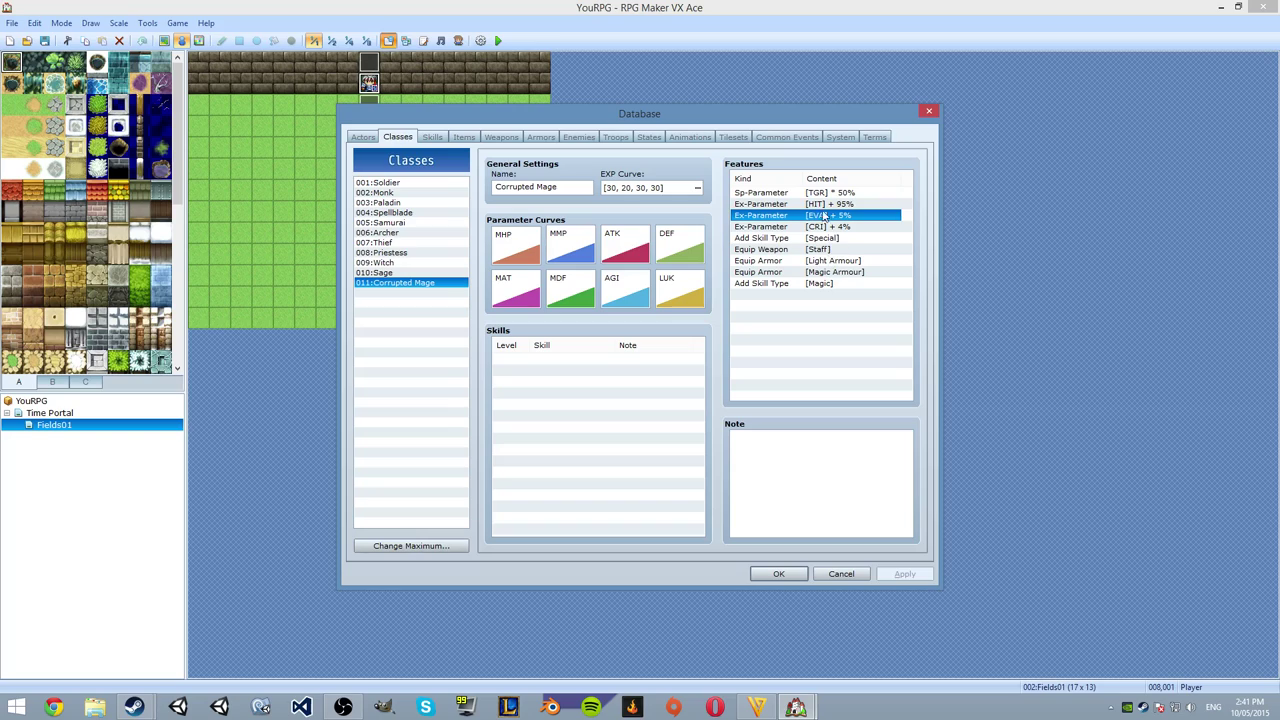
{"action": "left_click", "coordinate": [822, 204]}
{"action": "left_click", "coordinate": [829, 227]}
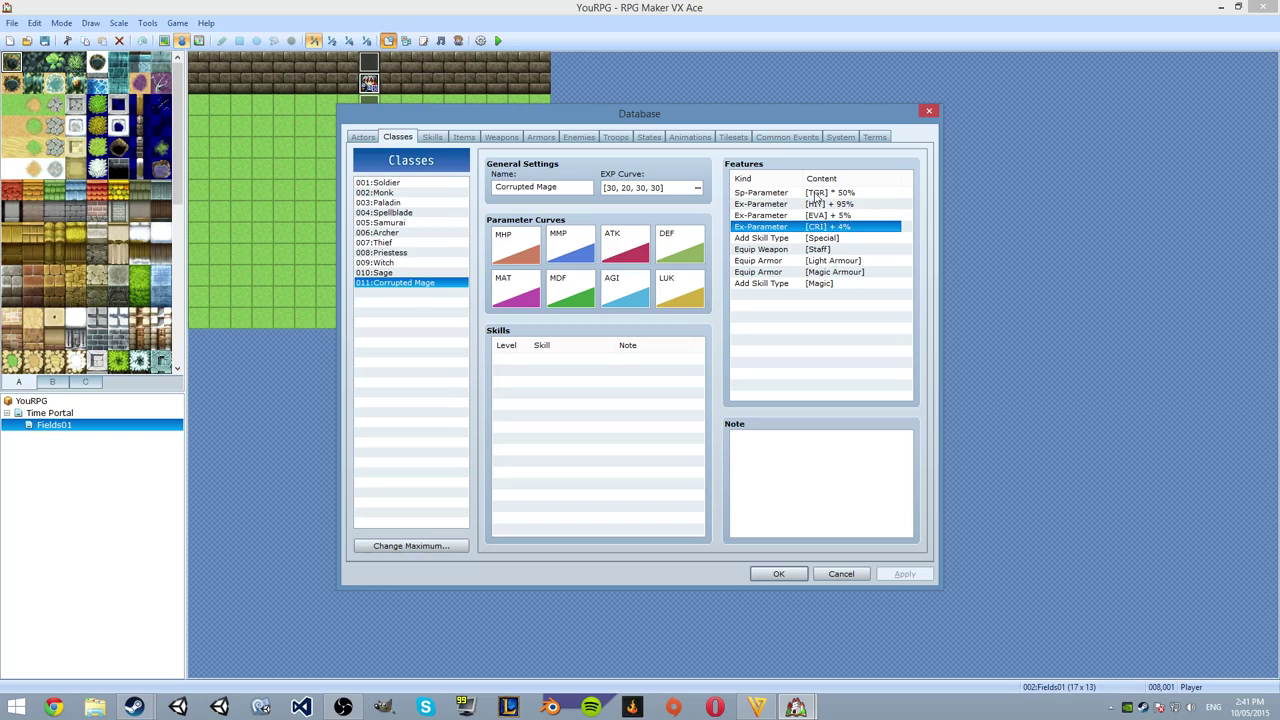
{"action": "left_click", "coordinate": [818, 193]}
{"action": "left_click", "coordinate": [830, 201]}
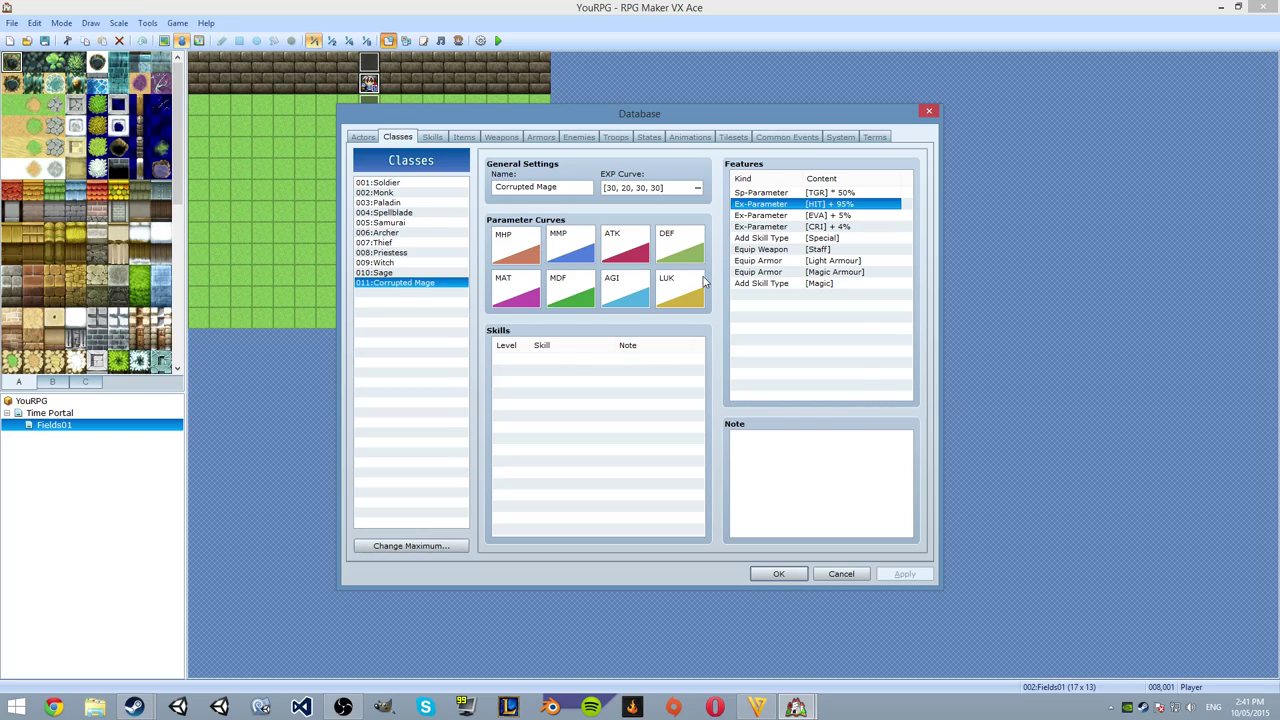
{"action": "left_click", "coordinate": [395, 273]}
{"action": "left_click", "coordinate": [392, 263]}
{"action": "left_click", "coordinate": [398, 284]}
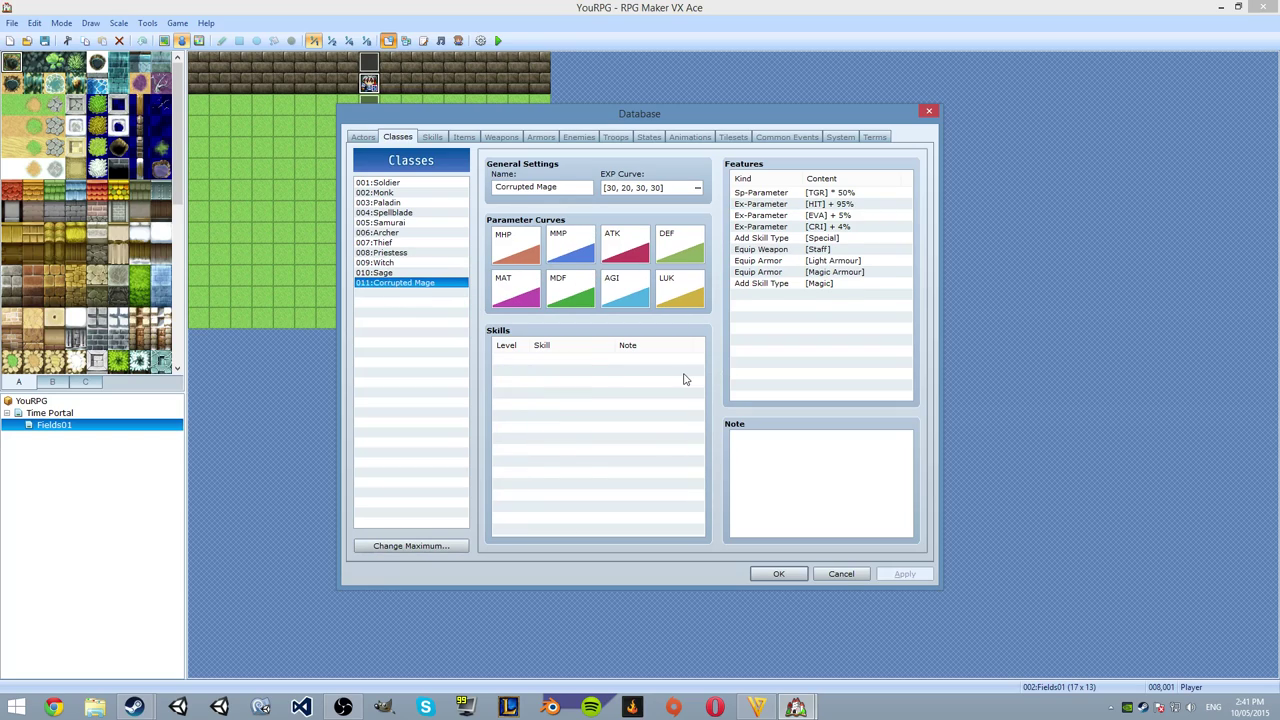
Check the new skill entry for Corrupted Mage without adding one, and look through the Param, Attack, Skill, Equip and Other feature categories.
{"action": "double_click", "coordinate": [607, 368]}
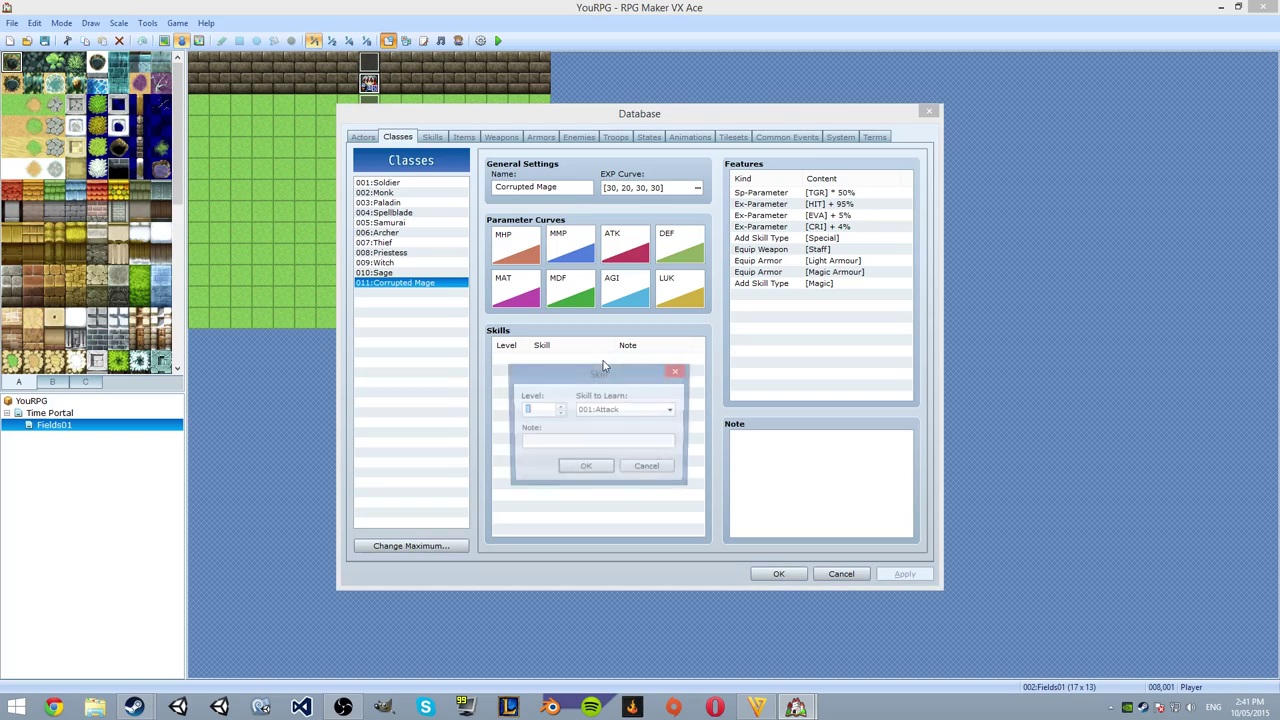
{"action": "left_click", "coordinate": [648, 468]}
{"action": "right_click", "coordinate": [770, 296]}
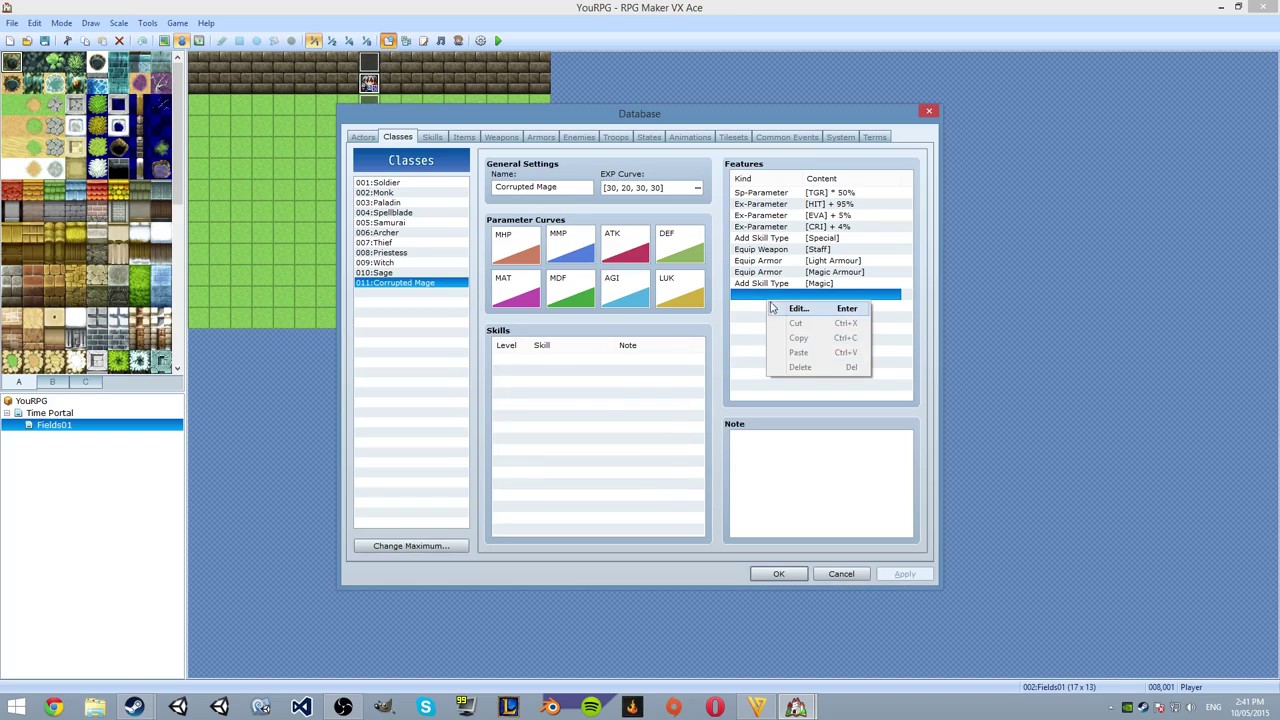
{"action": "left_click", "coordinate": [790, 308]}
{"action": "left_click", "coordinate": [778, 210]}
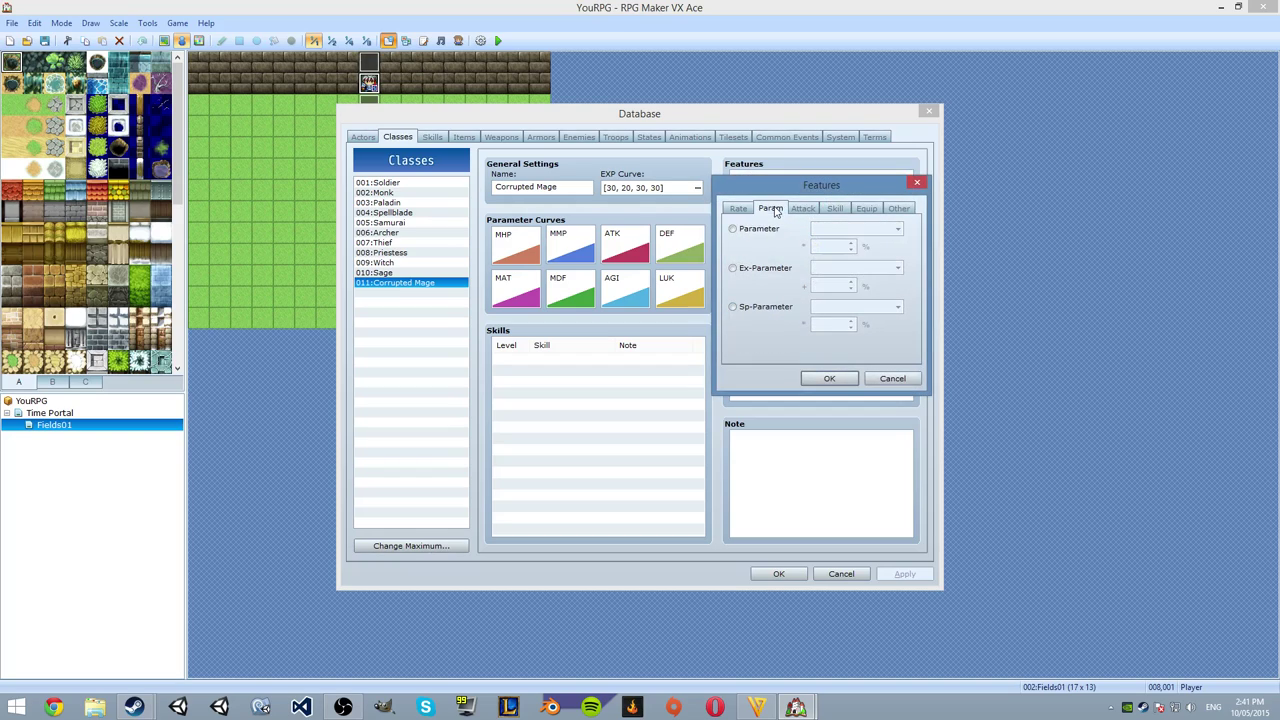
{"action": "left_click", "coordinate": [760, 229]}
{"action": "left_click", "coordinate": [803, 208]}
{"action": "left_click", "coordinate": [835, 208]}
{"action": "left_click", "coordinate": [867, 208]}
{"action": "left_click", "coordinate": [899, 208]}
Examine the Action Times+, Special Flag, Collapse Effect and Party Ability feature options, and leave without adding a feature.
{"action": "left_click", "coordinate": [761, 231]}
{"action": "left_click", "coordinate": [760, 250]}
{"action": "left_click", "coordinate": [765, 272]}
{"action": "left_click", "coordinate": [785, 251]}
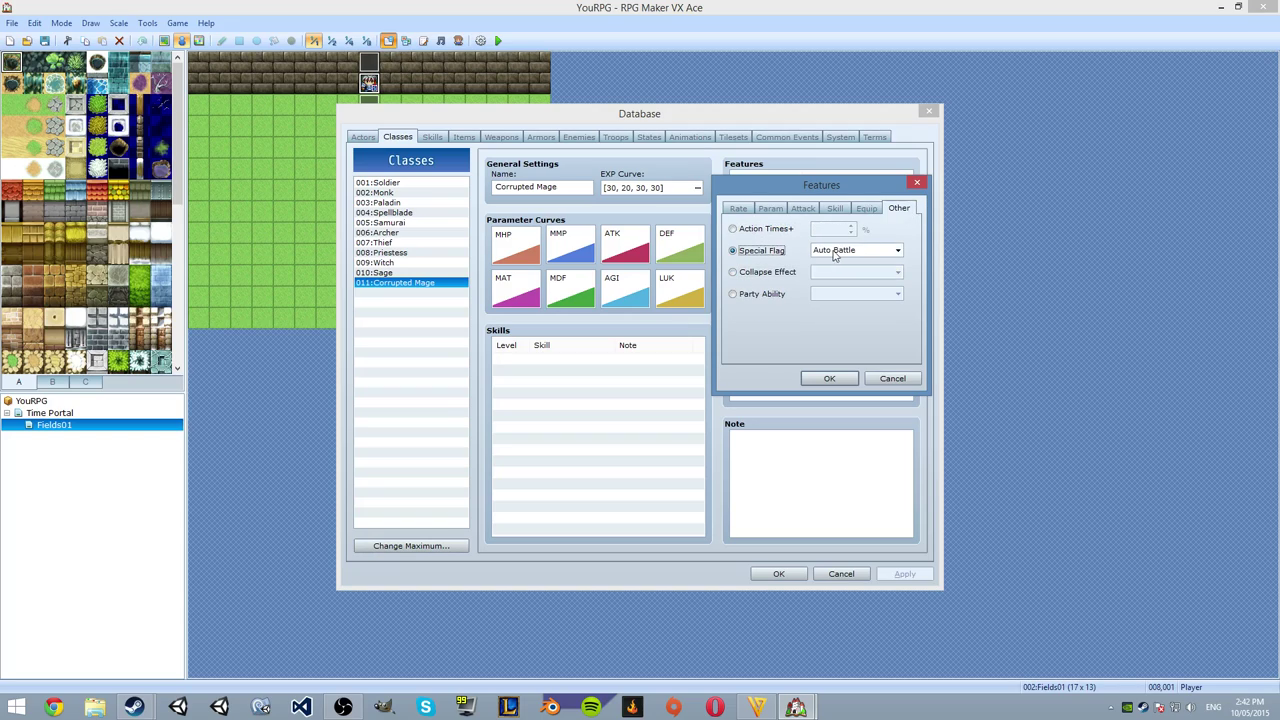
{"action": "left_click", "coordinate": [830, 250]}
{"action": "left_click", "coordinate": [773, 276]}
{"action": "left_click", "coordinate": [770, 272]}
{"action": "left_click", "coordinate": [823, 272]}
{"action": "left_click", "coordinate": [748, 300]}
{"action": "left_click", "coordinate": [762, 295]}
{"action": "left_click", "coordinate": [888, 378]}
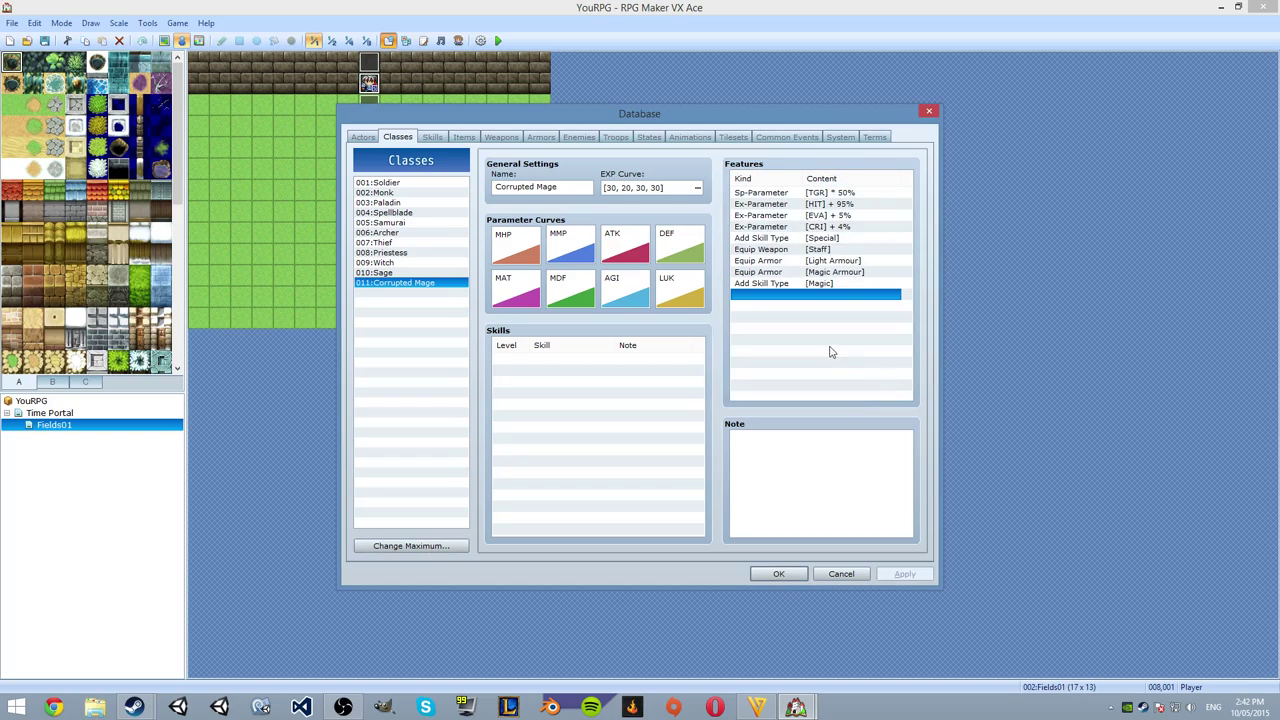
Add the Attack skill at level 1 to the Corrupted Mage class.
{"action": "left_click", "coordinate": [566, 360]}
{"action": "right_click", "coordinate": [566, 360]}
{"action": "left_click", "coordinate": [595, 367]}
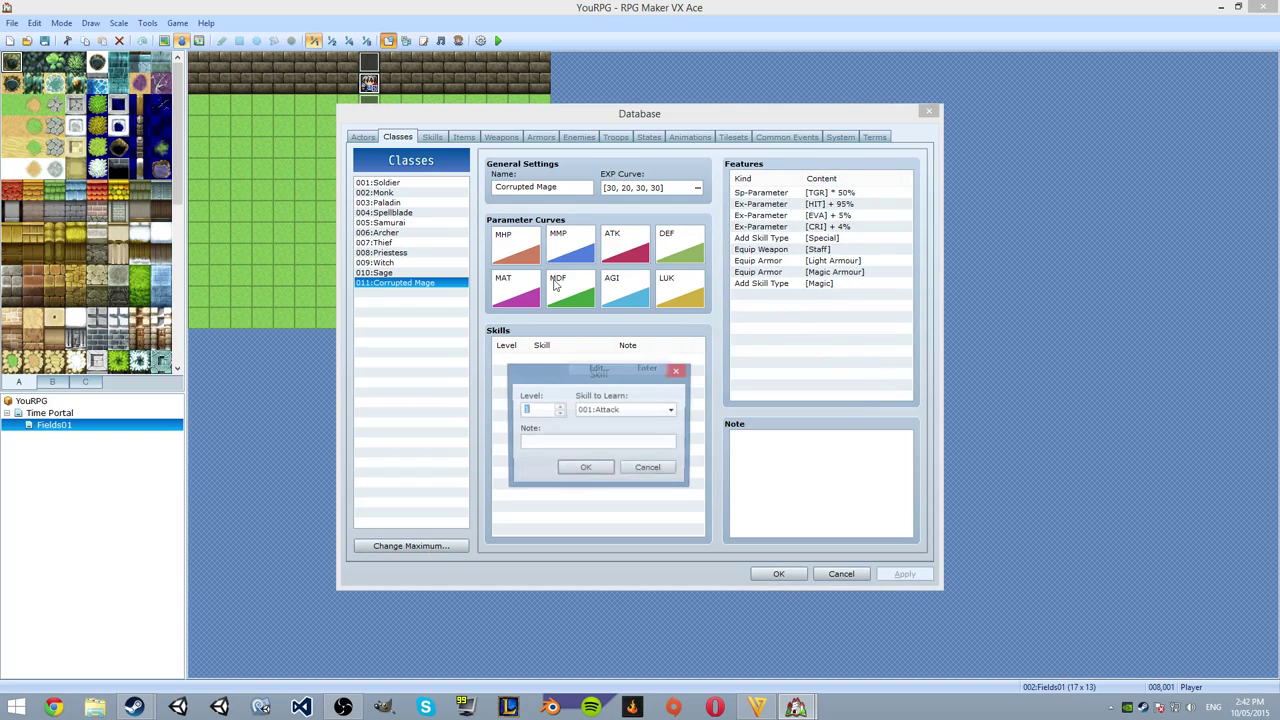
{"action": "left_click", "coordinate": [668, 410]}
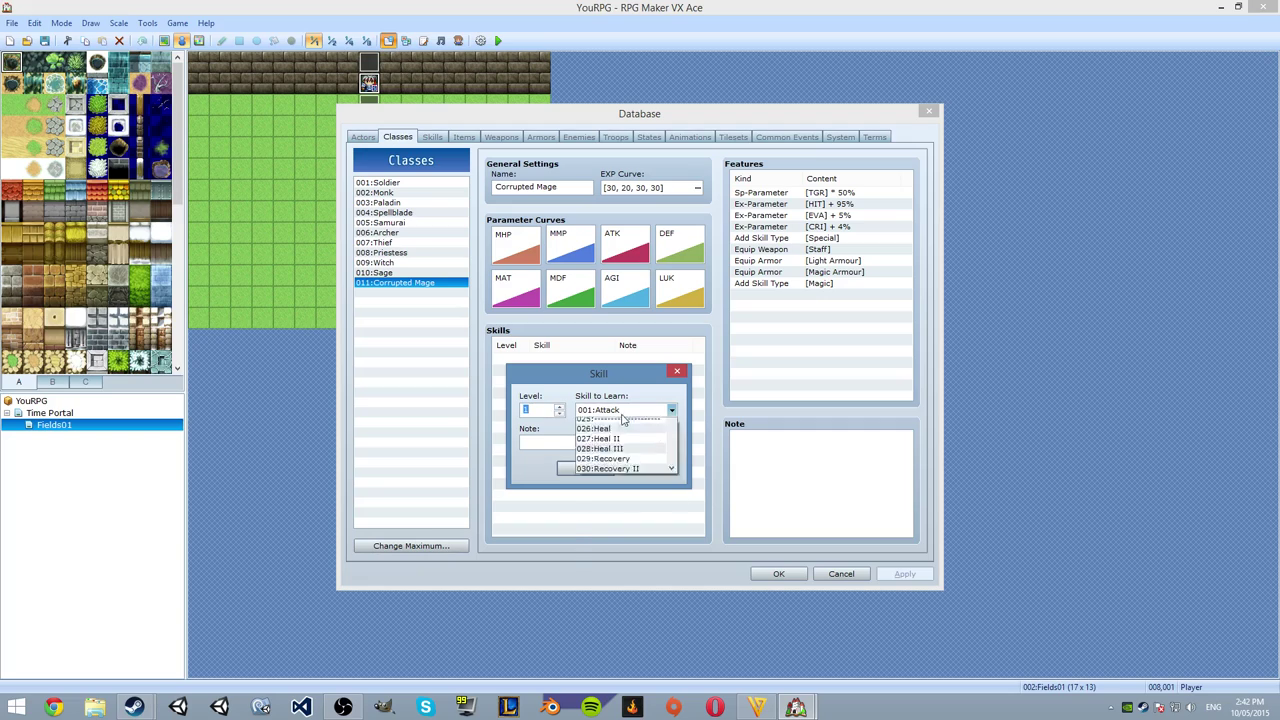
{"action": "left_click", "coordinate": [657, 420]}
{"action": "left_click", "coordinate": [586, 468]}
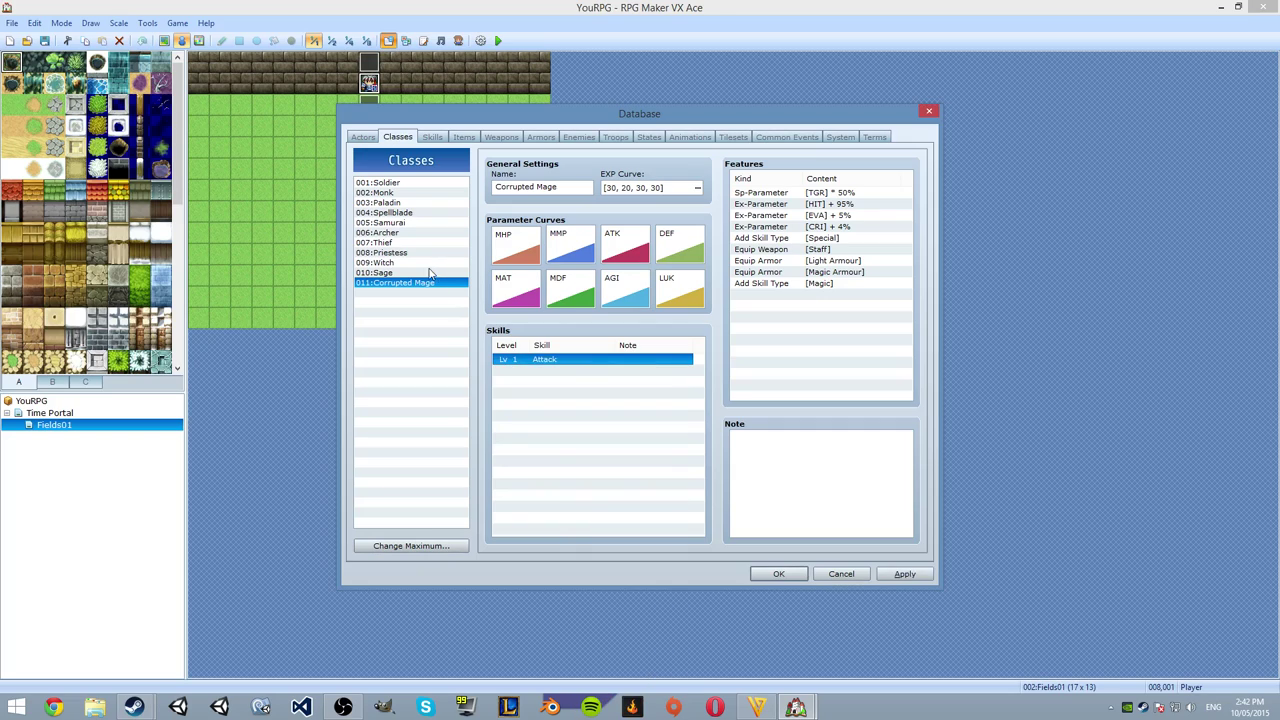
Set the Soldier class's Strong Attack skill to be learned at level 5.
{"action": "left_click", "coordinate": [410, 272]}
{"action": "left_click_drag", "start_coordinate": [391, 270], "coordinate": [391, 183]}
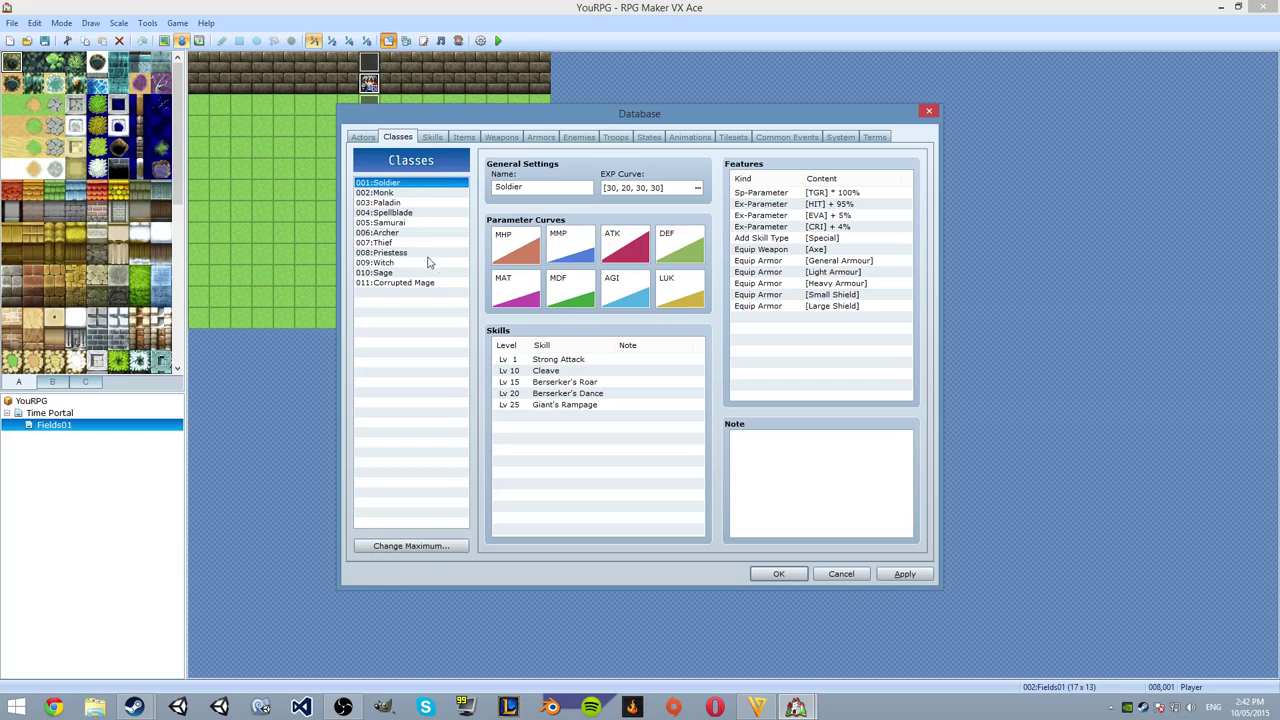
{"action": "right_click", "coordinate": [568, 360]}
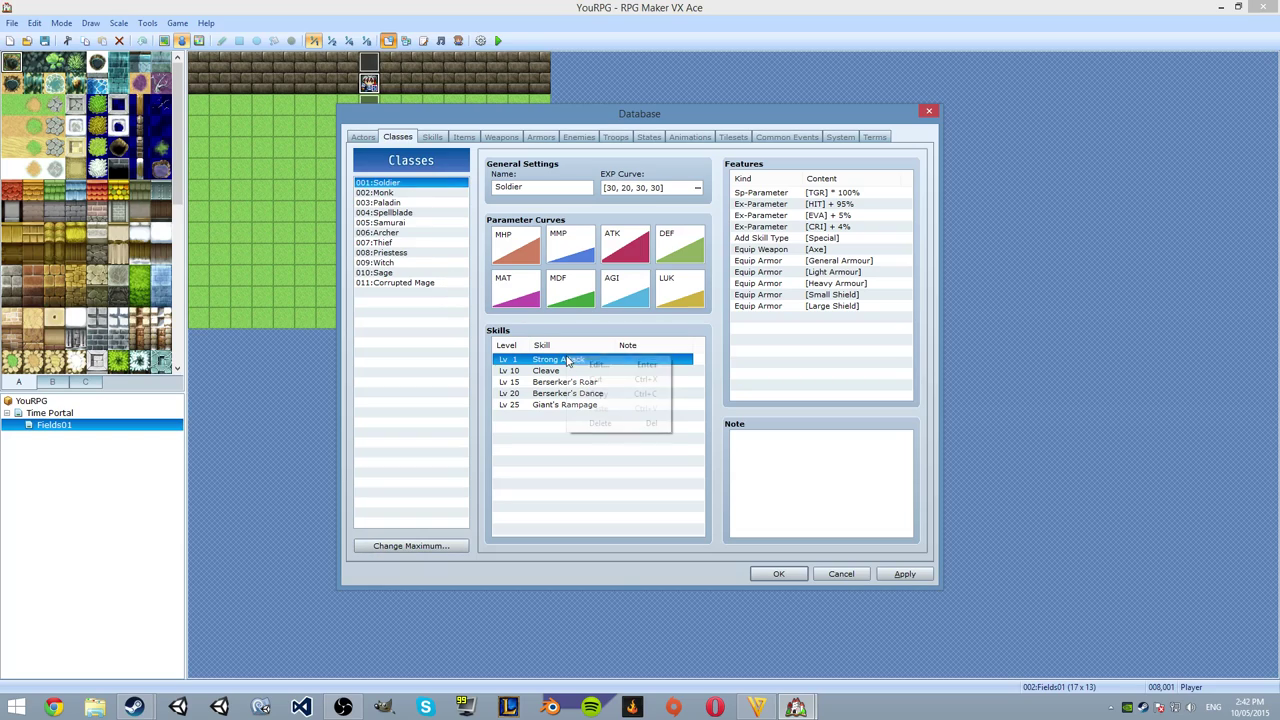
{"action": "left_click", "coordinate": [590, 368]}
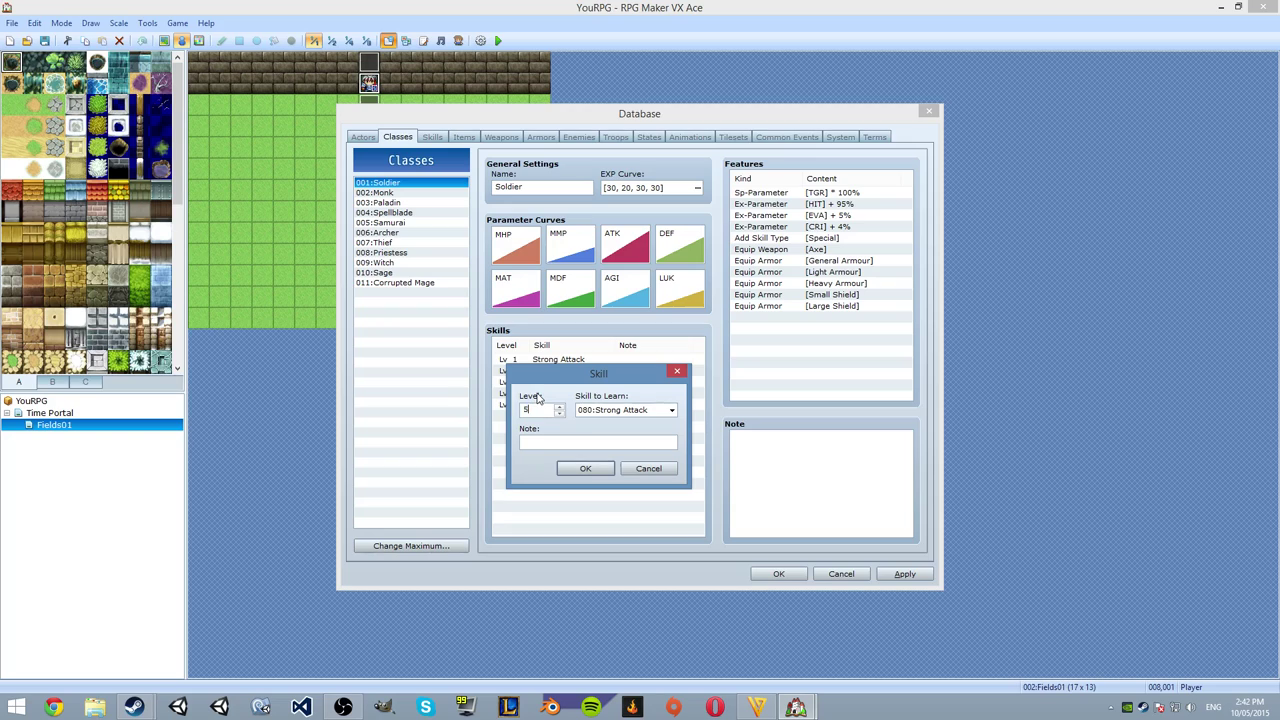
{"action": "type", "text": "5"}
{"action": "key", "text": "Return"}
Browse the skills available for the Corrupted Mage's Attack entry as far as Super Guard, and cancel the entry's edit.
{"action": "left_click", "coordinate": [395, 283]}
{"action": "right_click", "coordinate": [566, 360]}
{"action": "left_click", "coordinate": [610, 363]}
{"action": "left_click", "coordinate": [625, 410]}
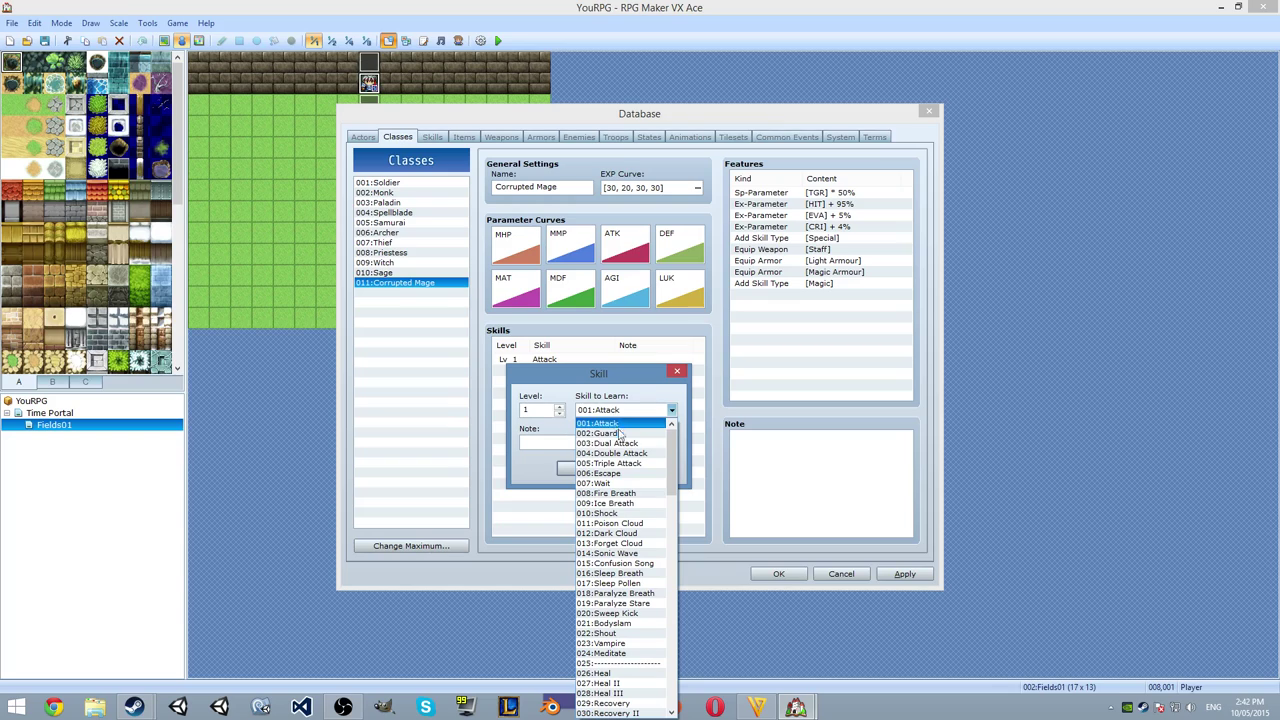
{"action": "scroll", "coordinate": [617, 558], "scroll_direction": "down", "scroll_amount": 4}
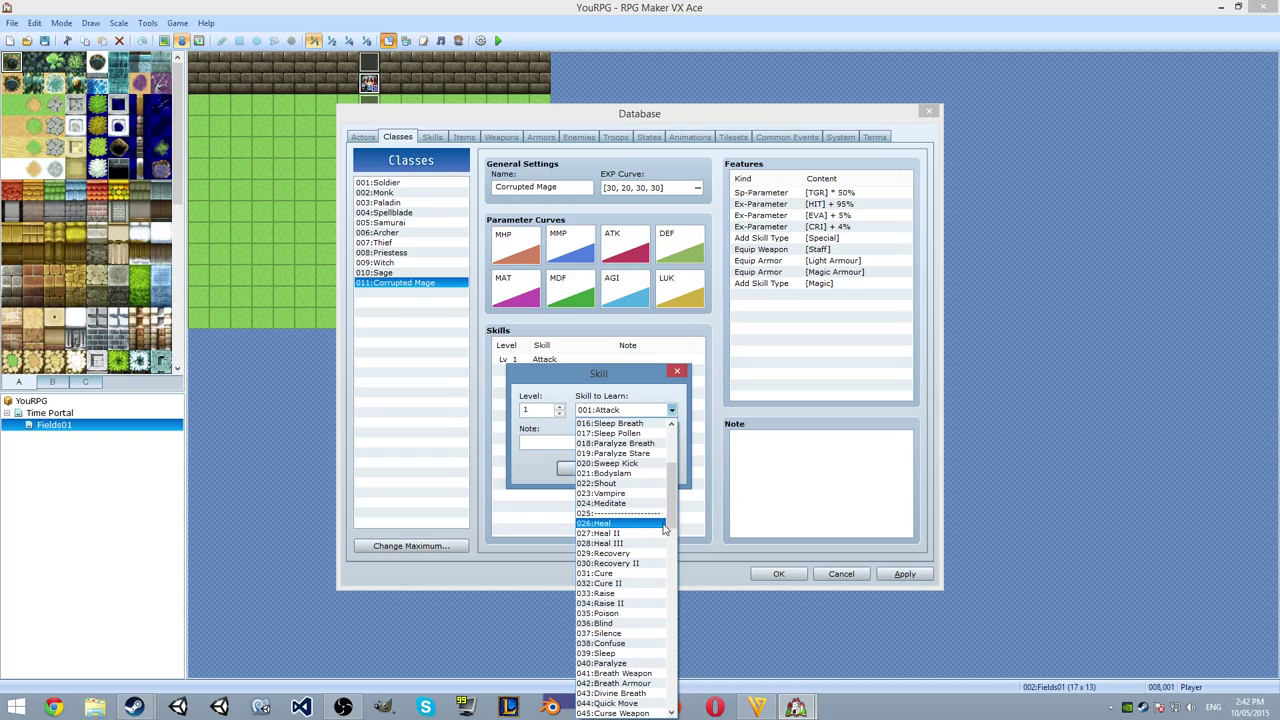
{"action": "left_click", "coordinate": [660, 546]}
{"action": "left_click", "coordinate": [671, 410]}
{"action": "left_click_drag", "start_coordinate": [676, 458], "coordinate": [696, 607]}
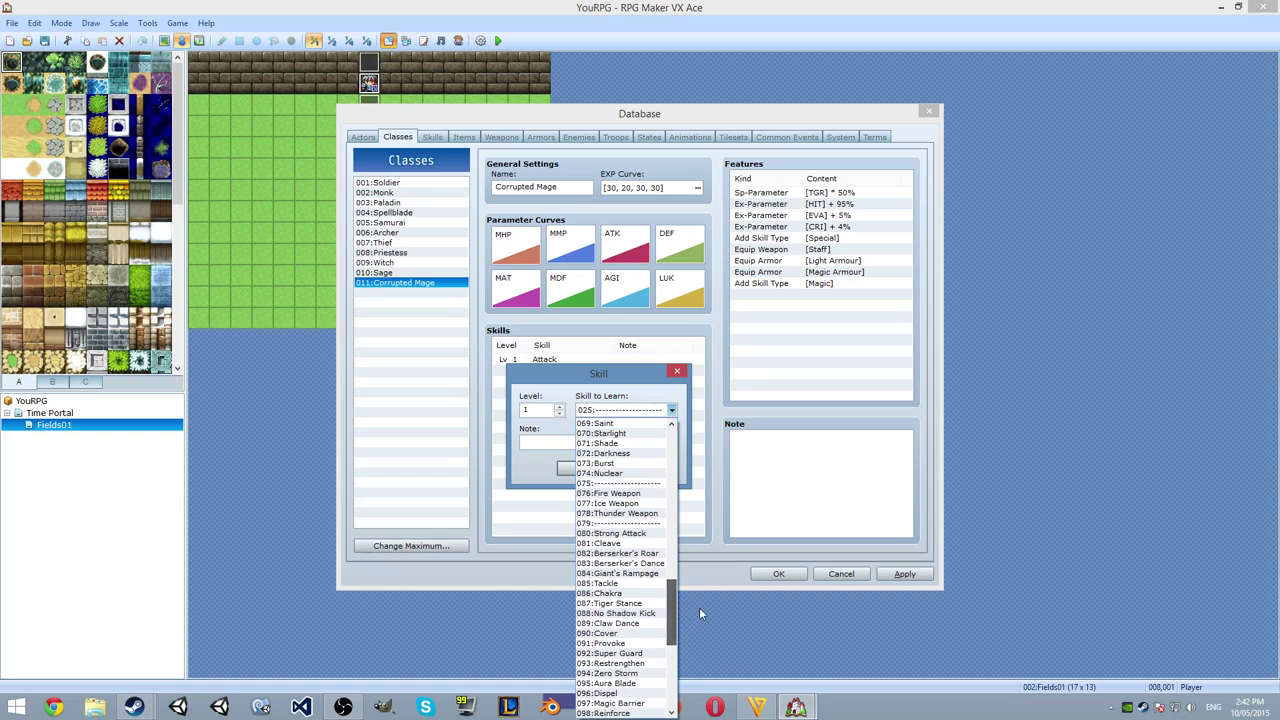
{"action": "scroll", "coordinate": [655, 580], "scroll_direction": "down", "scroll_amount": 2}
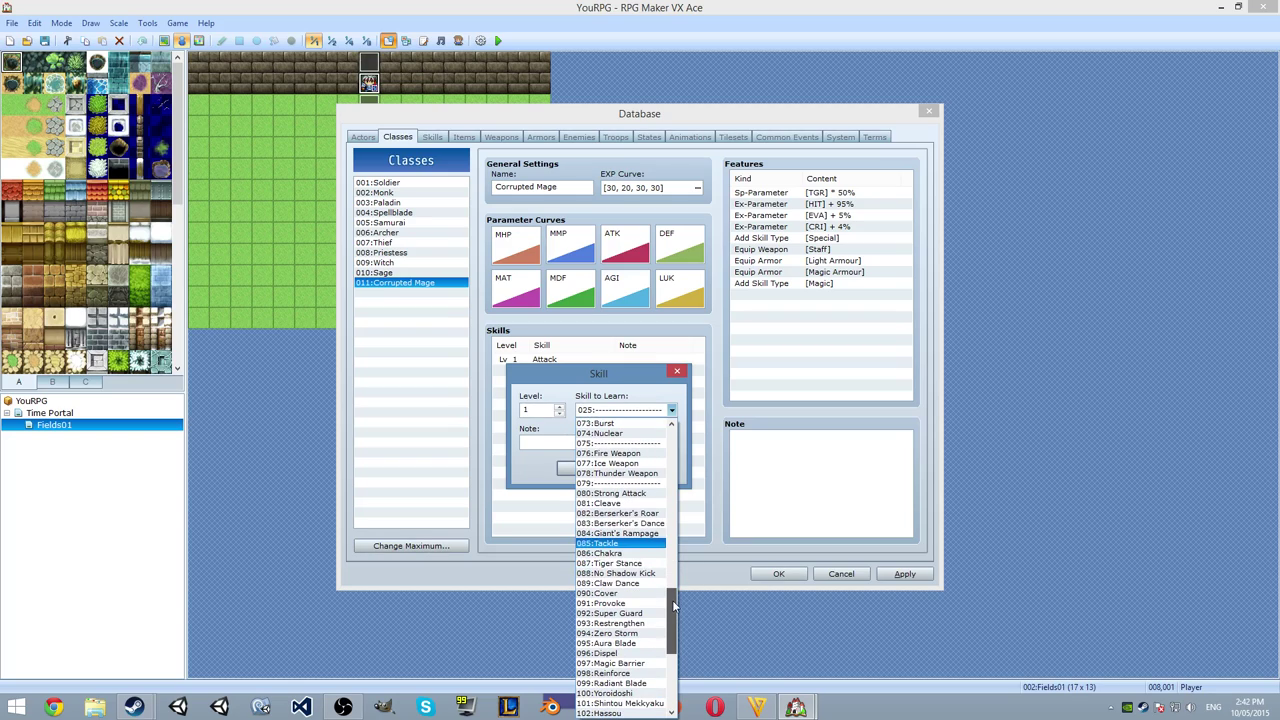
{"action": "left_click", "coordinate": [662, 613]}
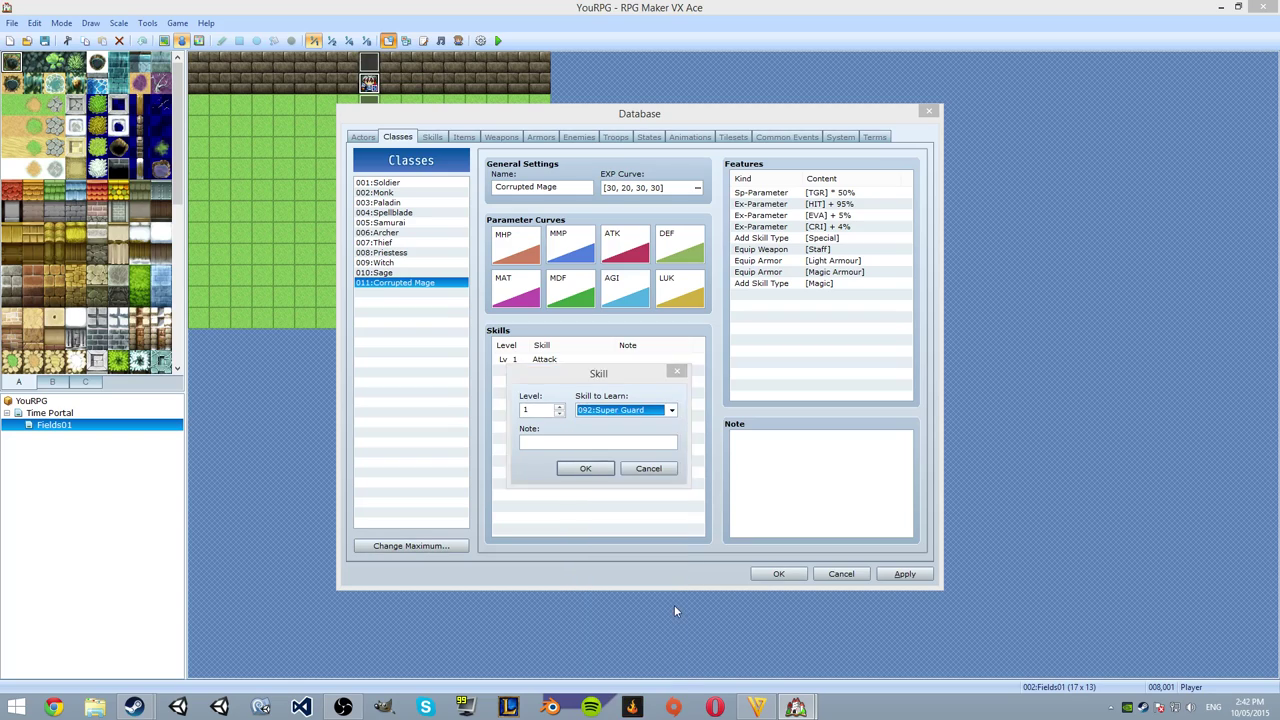
{"action": "left_click", "coordinate": [652, 470]}
Apply the class changes to the Database.
{"action": "left_click", "coordinate": [904, 573]}
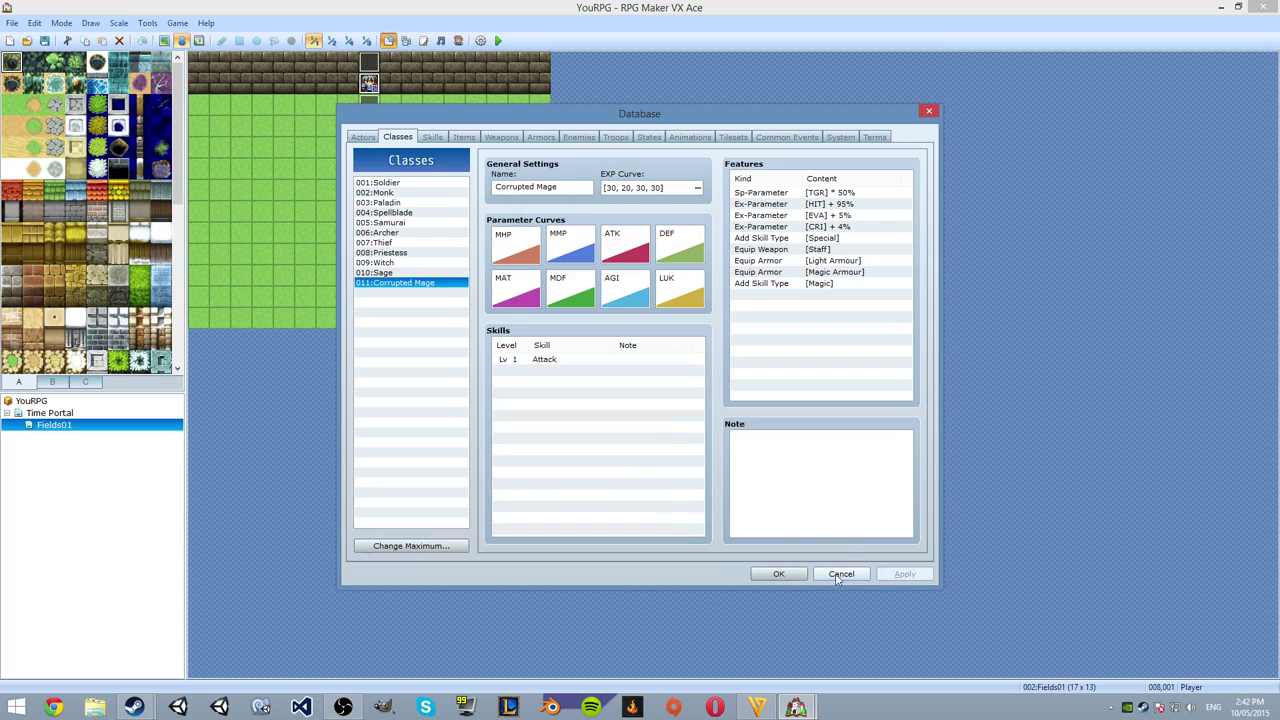
Browse the Database's skills and view the settings of Sweep Kick and Nuclear.
{"action": "left_click", "coordinate": [432, 137]}
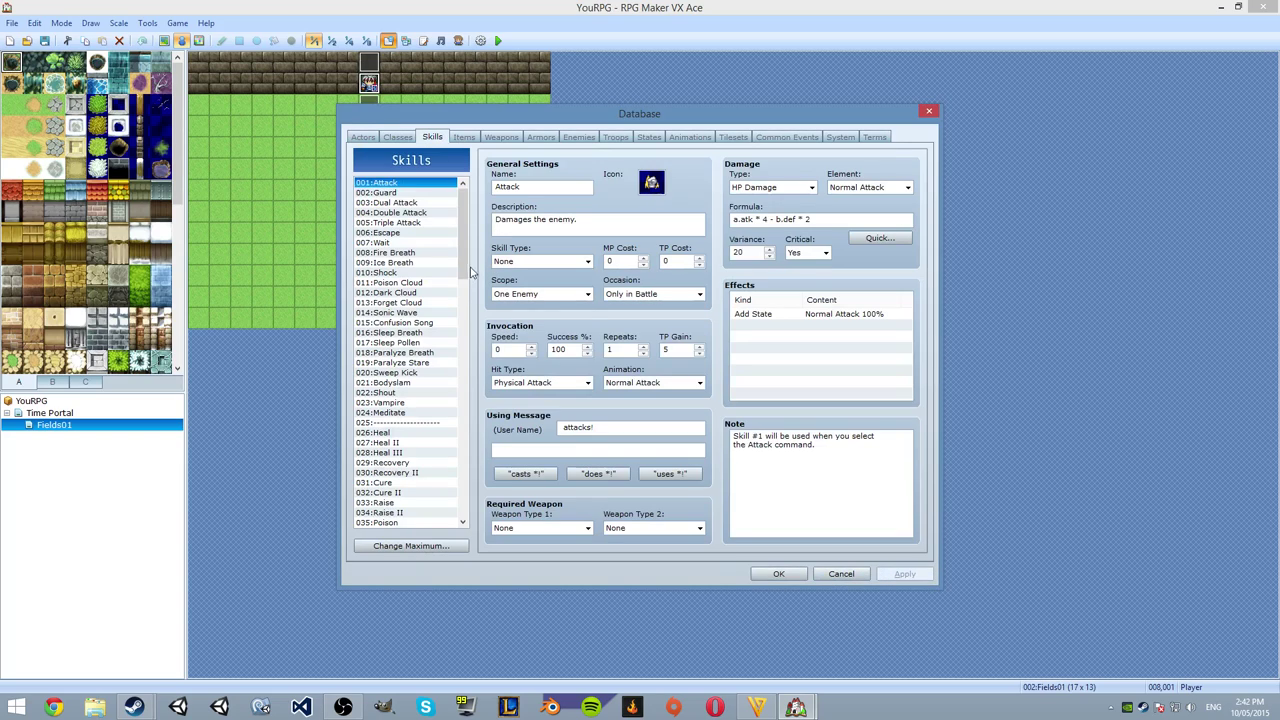
{"action": "scroll", "coordinate": [462, 272], "scroll_direction": "down", "scroll_amount": 2}
{"action": "left_click", "coordinate": [440, 272]}
{"action": "left_click", "coordinate": [430, 322]}
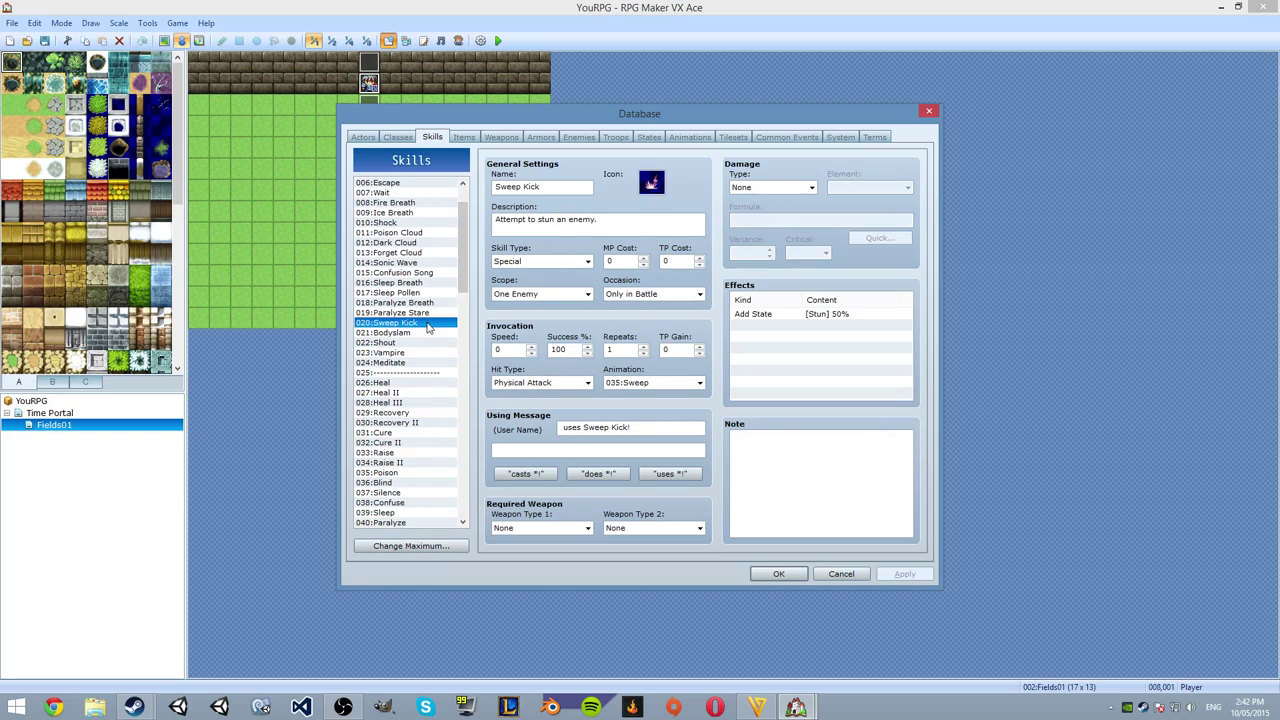
{"action": "left_click_drag", "start_coordinate": [460, 295], "coordinate": [460, 405]}
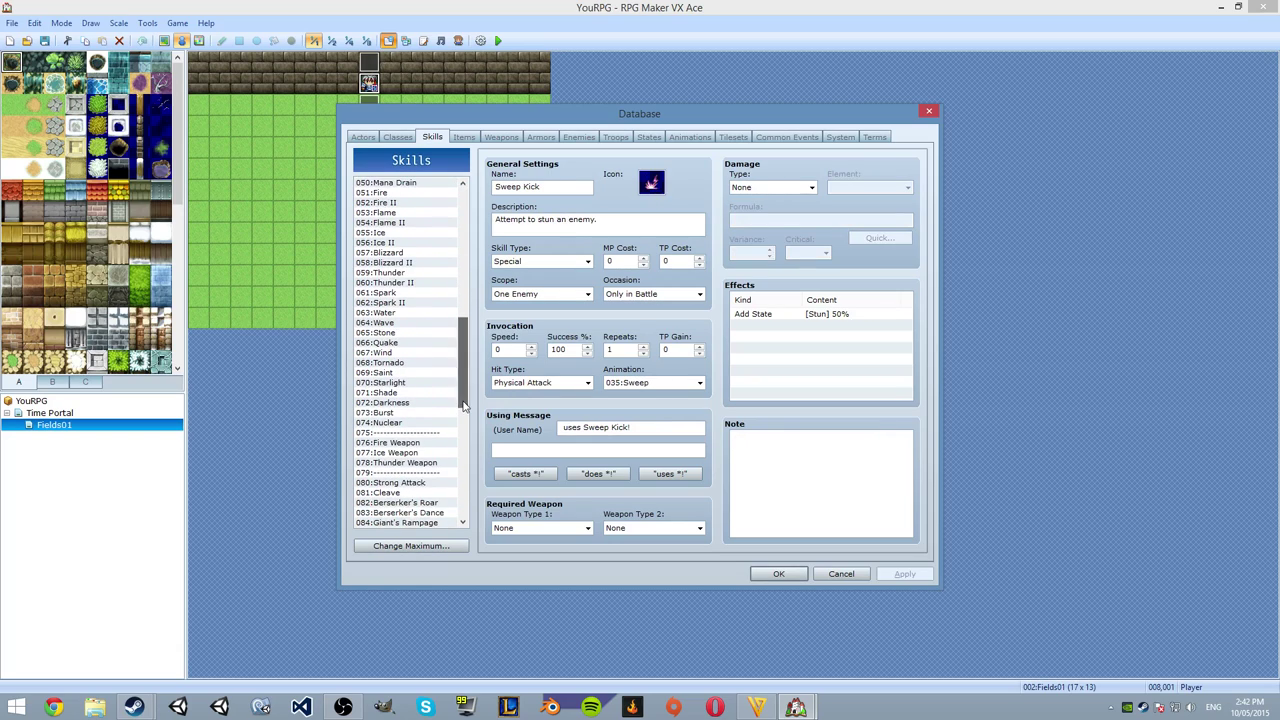
{"action": "left_click", "coordinate": [401, 423]}
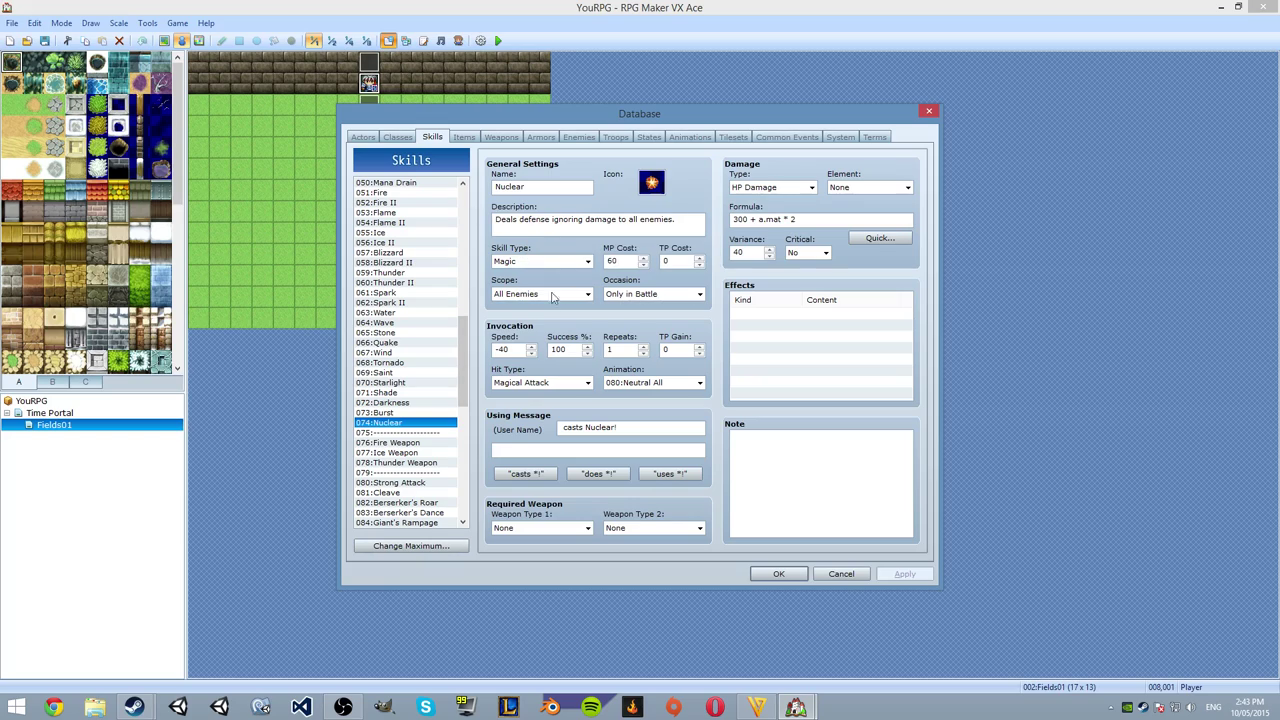
Examine the Nuclear skill's animation choices, damage formula help and element choices.
{"action": "left_click", "coordinate": [646, 383]}
{"action": "left_click", "coordinate": [637, 376]}
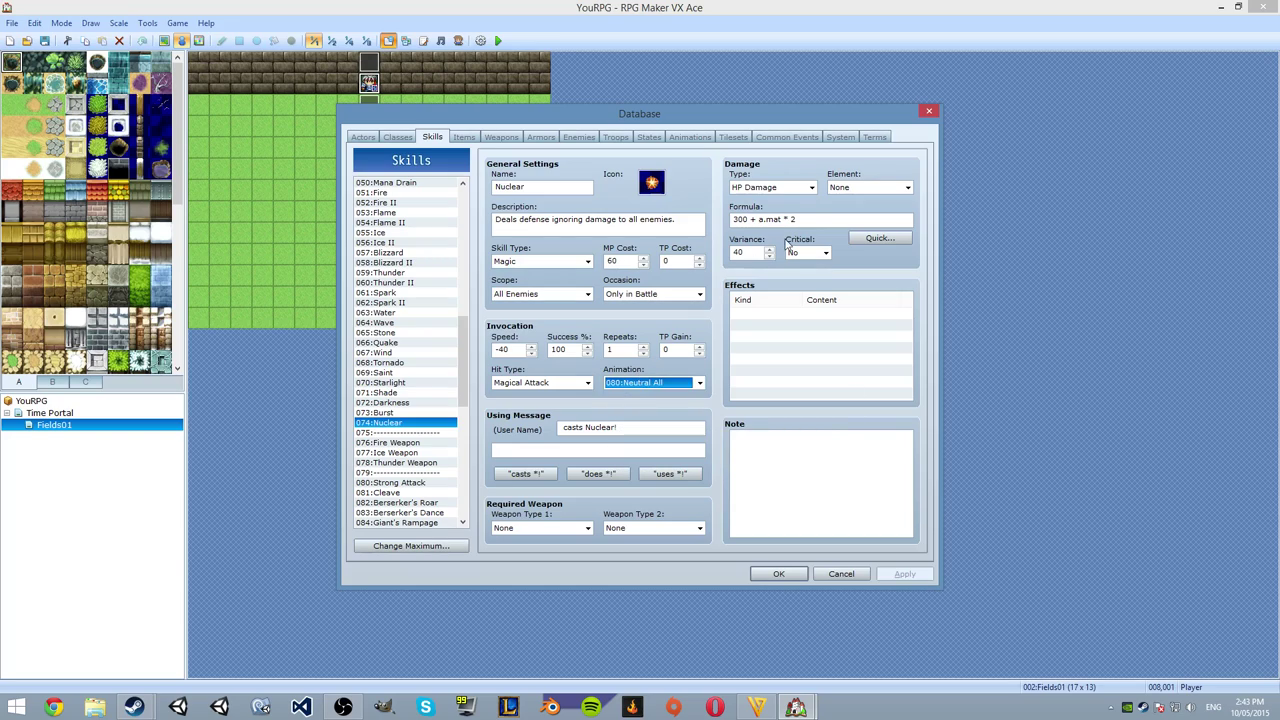
{"action": "mouse_move", "coordinate": [803, 217]}
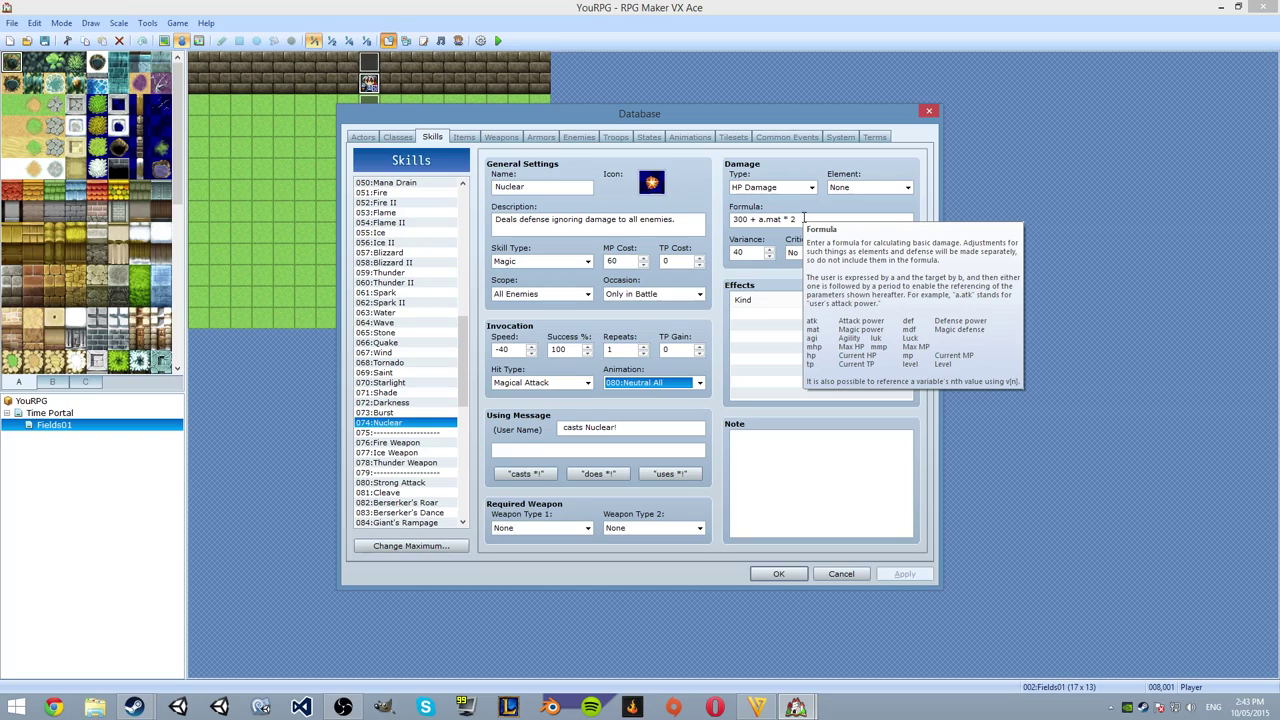
{"action": "left_click", "coordinate": [852, 187]}
{"action": "left_click", "coordinate": [855, 196]}
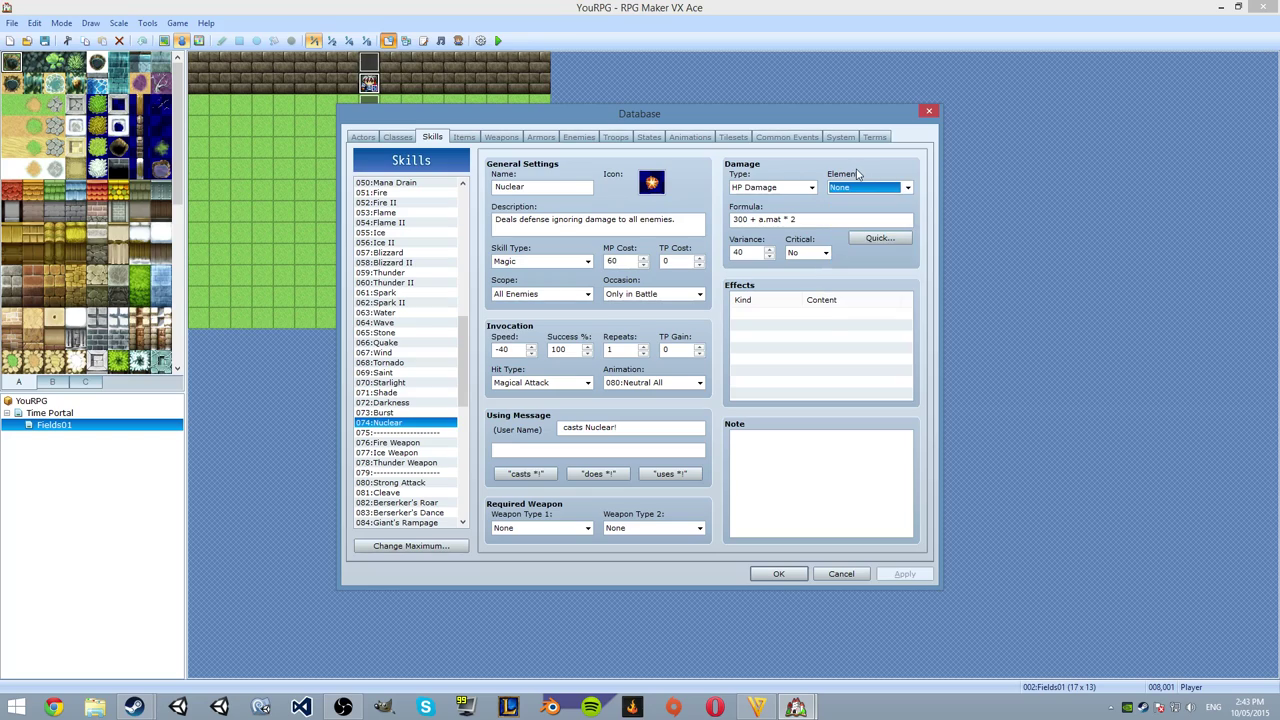
Try Nuclear's Quick Damage Setting with Ignore Target's Defense turned on and off.
{"action": "left_click", "coordinate": [876, 239]}
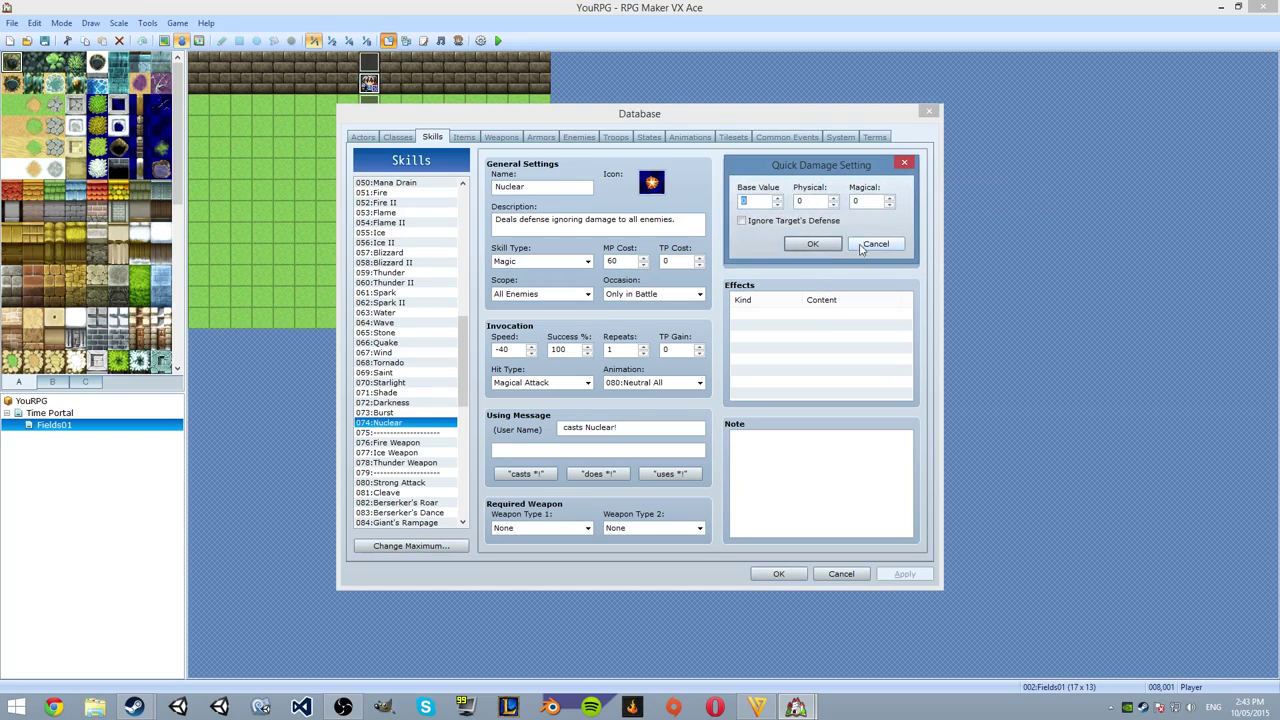
{"action": "left_click", "coordinate": [860, 245]}
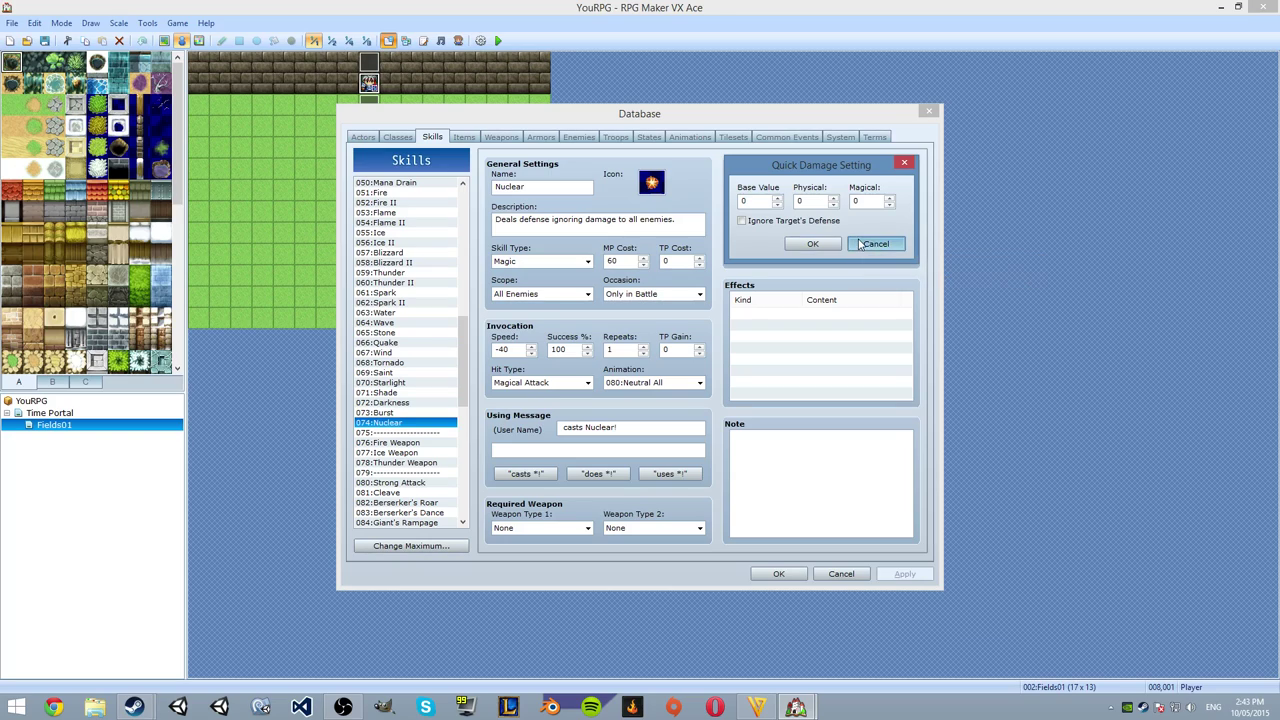
{"action": "left_click", "coordinate": [876, 239]}
{"action": "left_click", "coordinate": [825, 221]}
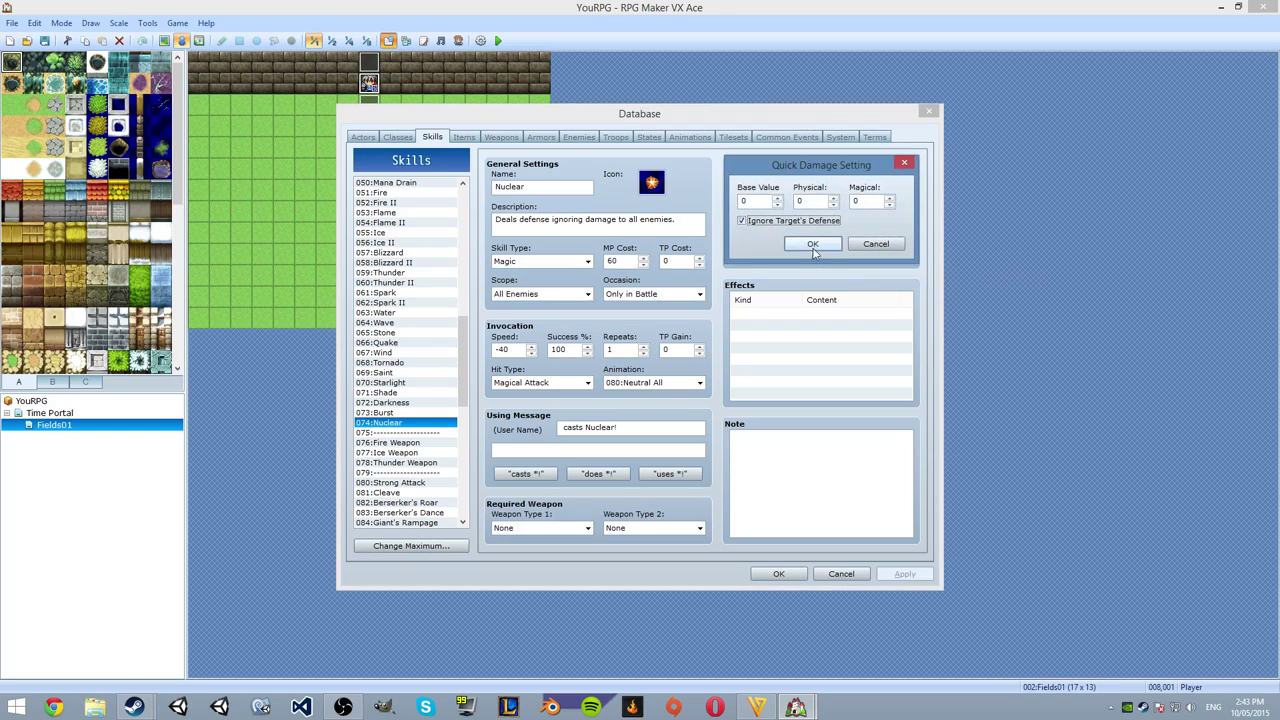
{"action": "left_click", "coordinate": [813, 245]}
{"action": "left_click", "coordinate": [876, 239]}
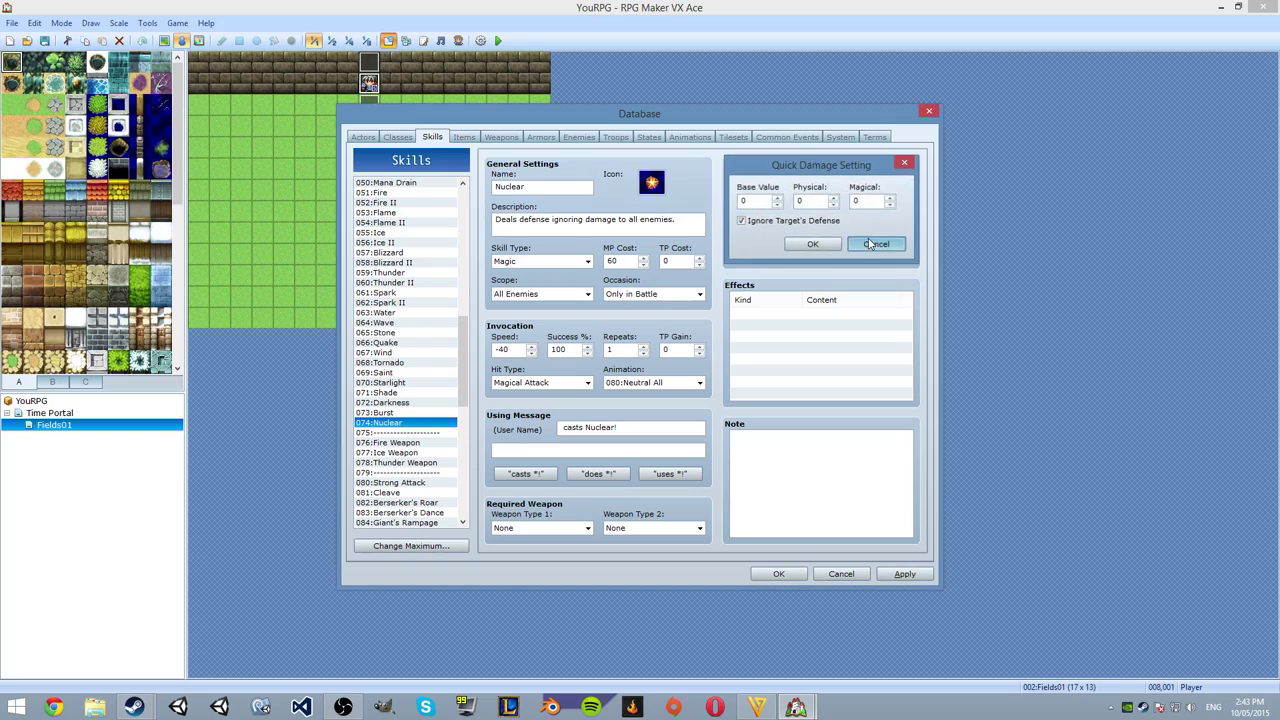
{"action": "left_click", "coordinate": [876, 244]}
{"action": "left_click", "coordinate": [876, 239]}
{"action": "left_click", "coordinate": [790, 221]}
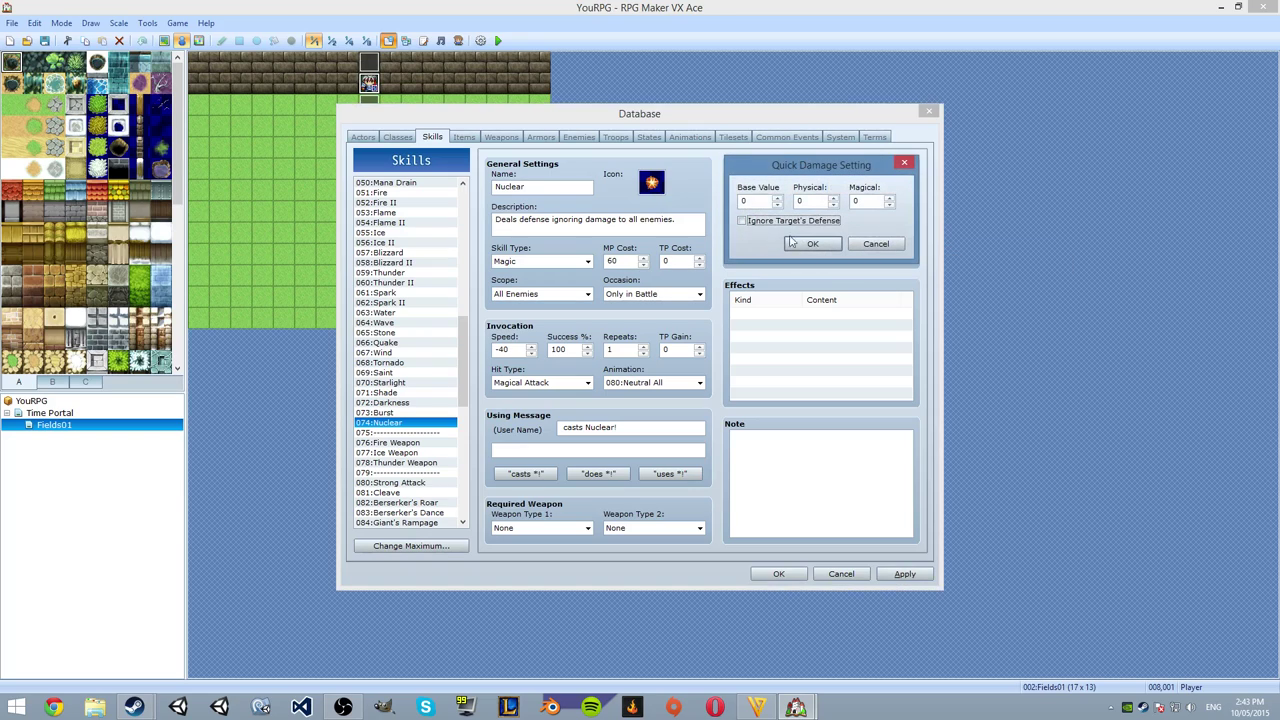
{"action": "left_click", "coordinate": [811, 244]}
Try a quick damage formula for Nuclear with base value 4, physical 1 and magical 1, and discard the Database changes.
{"action": "left_click", "coordinate": [862, 242]}
{"action": "left_click", "coordinate": [857, 247]}
{"action": "left_click", "coordinate": [876, 241]}
{"action": "left_click", "coordinate": [834, 205]}
{"action": "left_click", "coordinate": [889, 198]}
{"action": "left_click", "coordinate": [805, 247]}
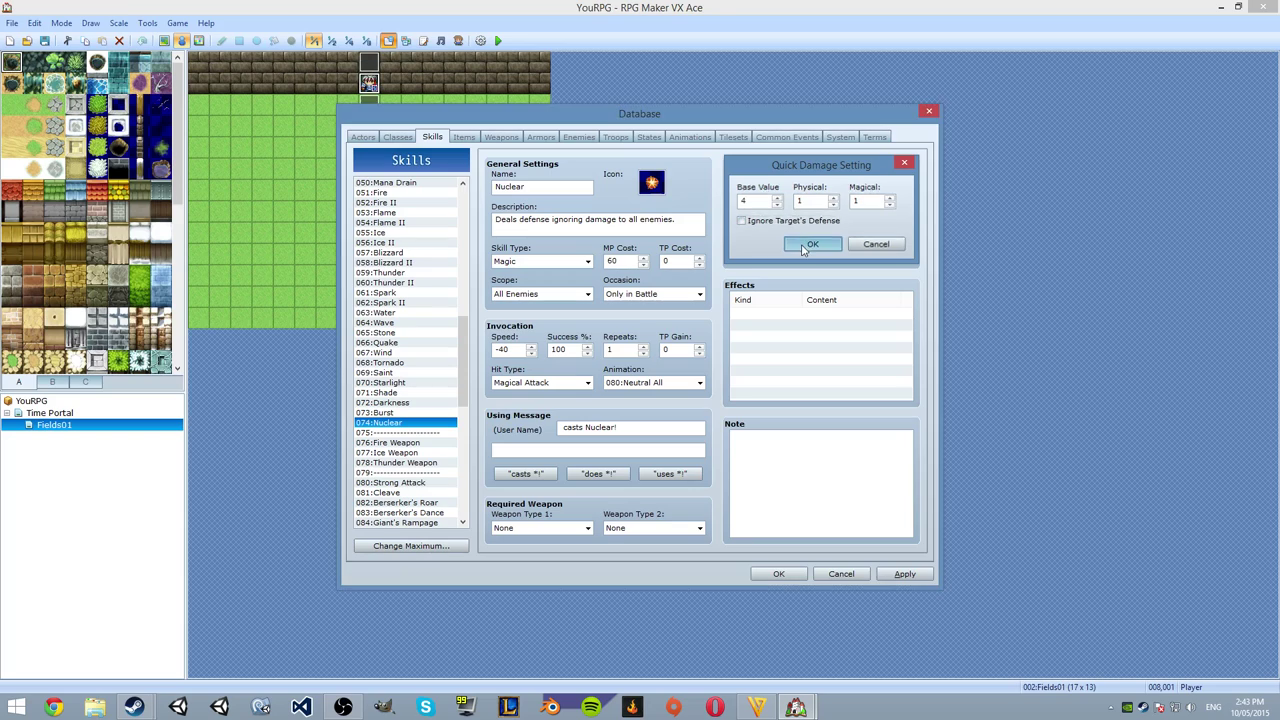
{"action": "left_click", "coordinate": [815, 218]}
{"action": "left_click", "coordinate": [897, 219]}
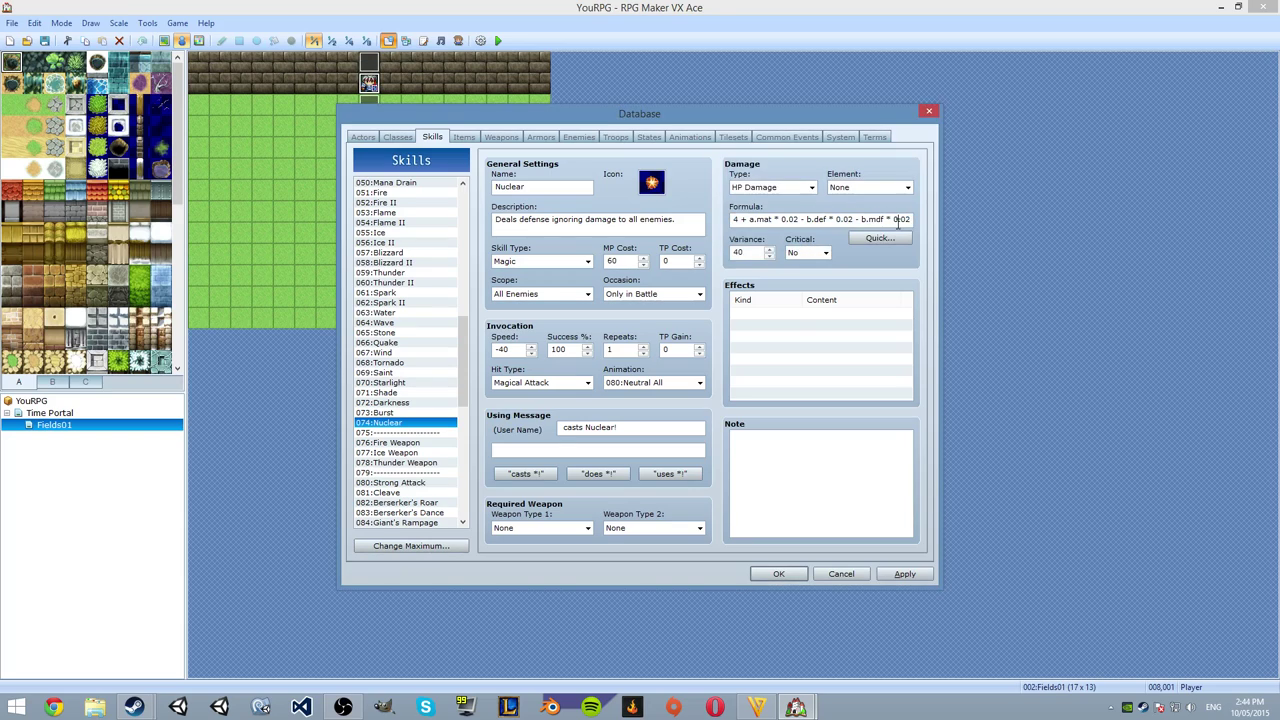
{"action": "left_click", "coordinate": [855, 576]}
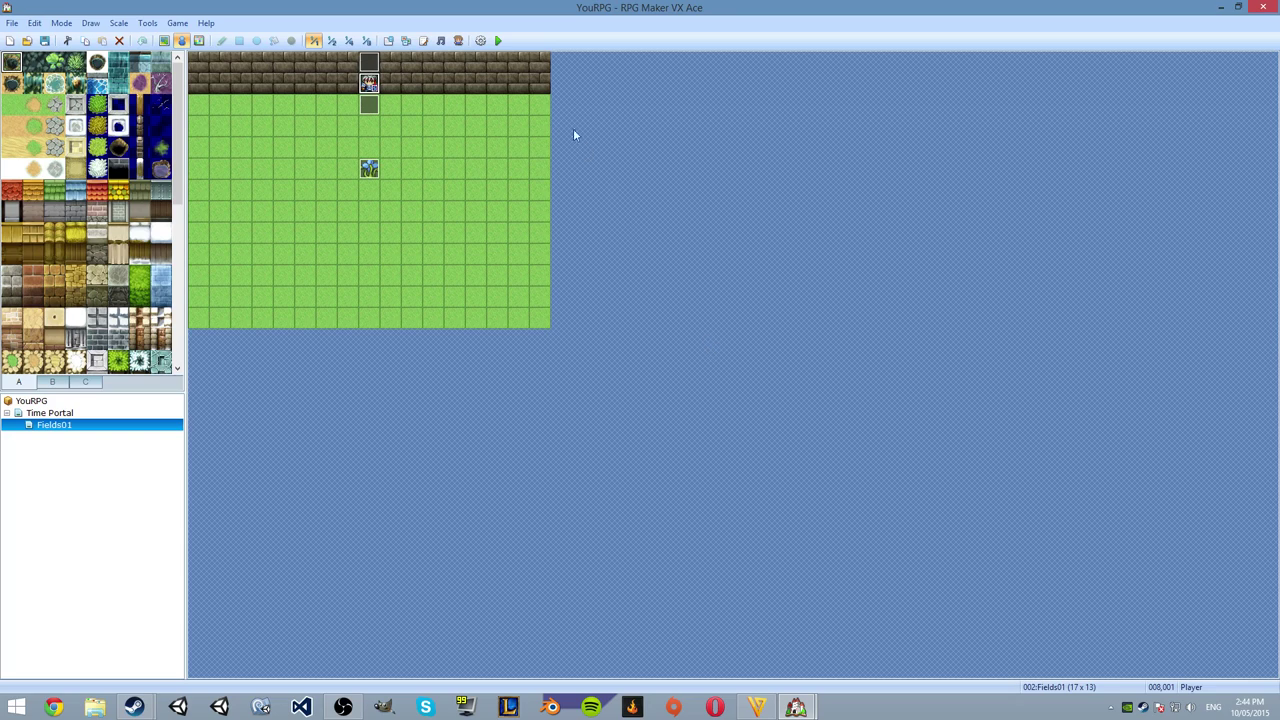
Reopen the Database and examine the parts of the Darkness skill's damage formula.
{"action": "left_click", "coordinate": [388, 41]}
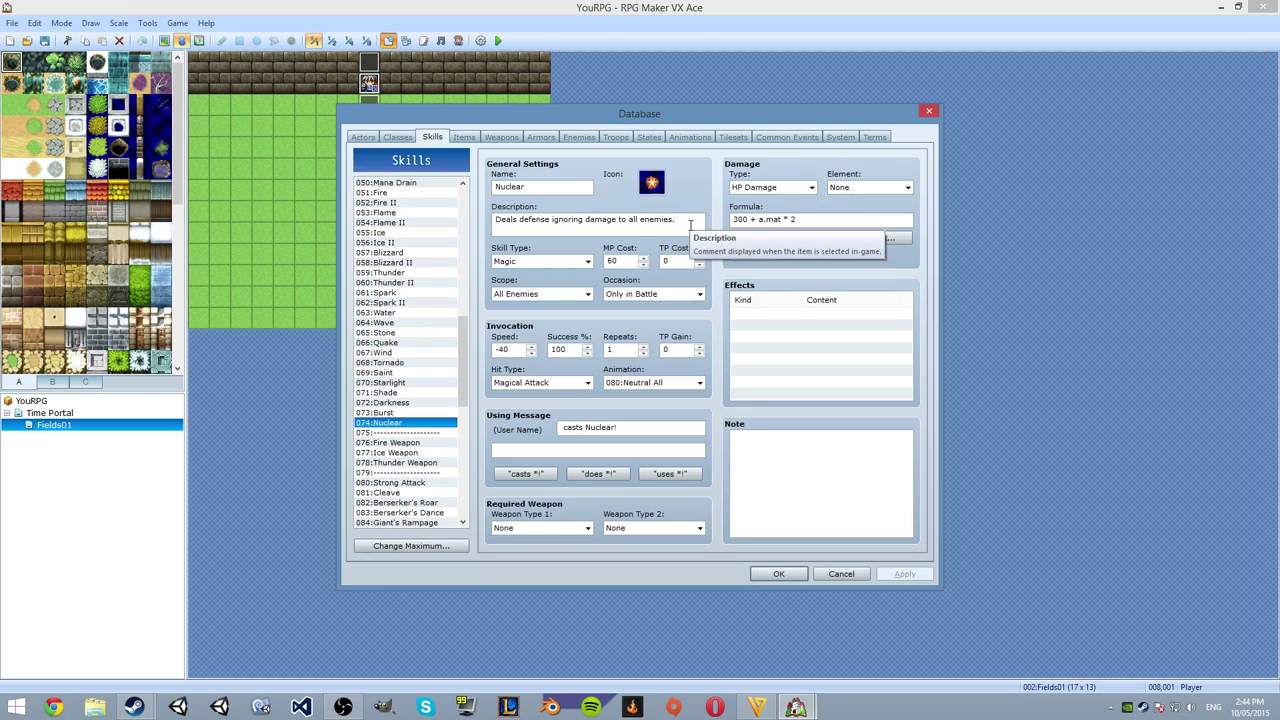
{"action": "left_click", "coordinate": [412, 403]}
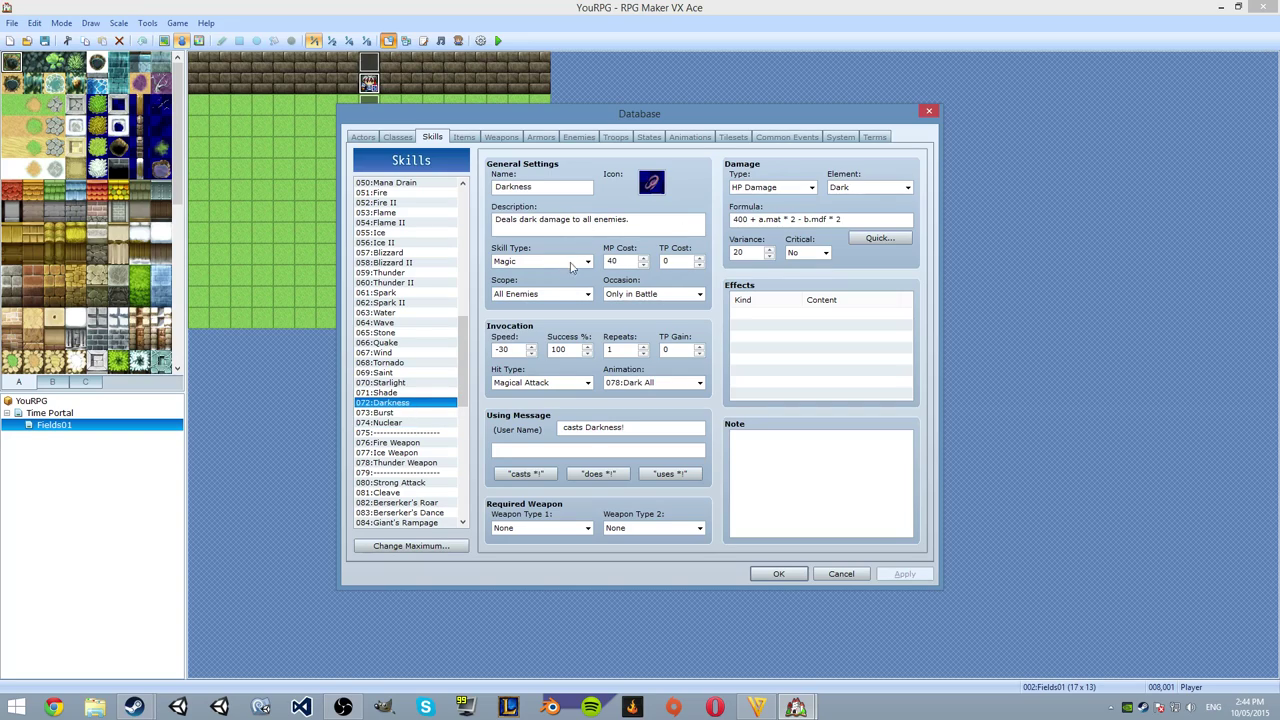
{"action": "left_click", "coordinate": [735, 216]}
{"action": "left_click_drag", "start_coordinate": [762, 216], "coordinate": [728, 219]}
{"action": "left_click", "coordinate": [790, 219]}
{"action": "left_click", "coordinate": [802, 219]}
{"action": "left_click_drag", "start_coordinate": [840, 219], "coordinate": [765, 221]}
{"action": "left_click", "coordinate": [760, 220]}
{"action": "double_click", "coordinate": [743, 219]}
{"action": "left_click", "coordinate": [750, 219]}
Review the Database's system settings and terms, including the Dark element.
{"action": "left_click", "coordinate": [799, 138]}
{"action": "left_click", "coordinate": [840, 137]}
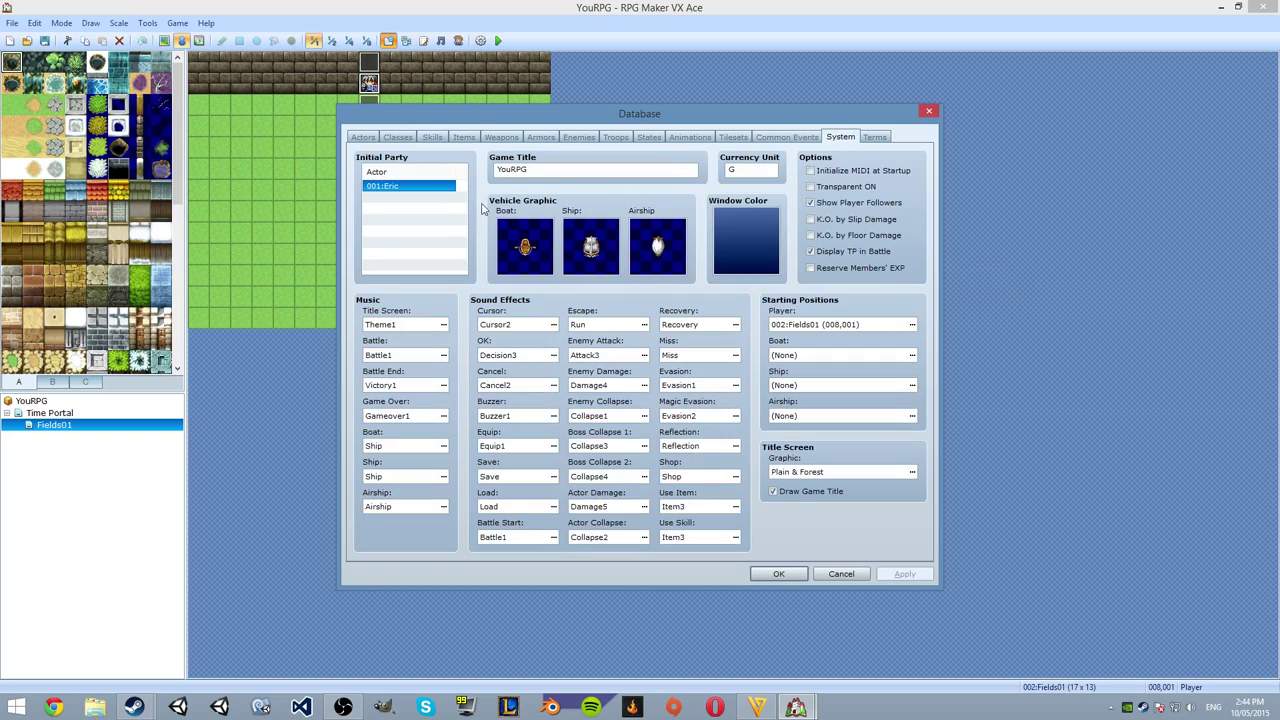
{"action": "left_click", "coordinate": [873, 138]}
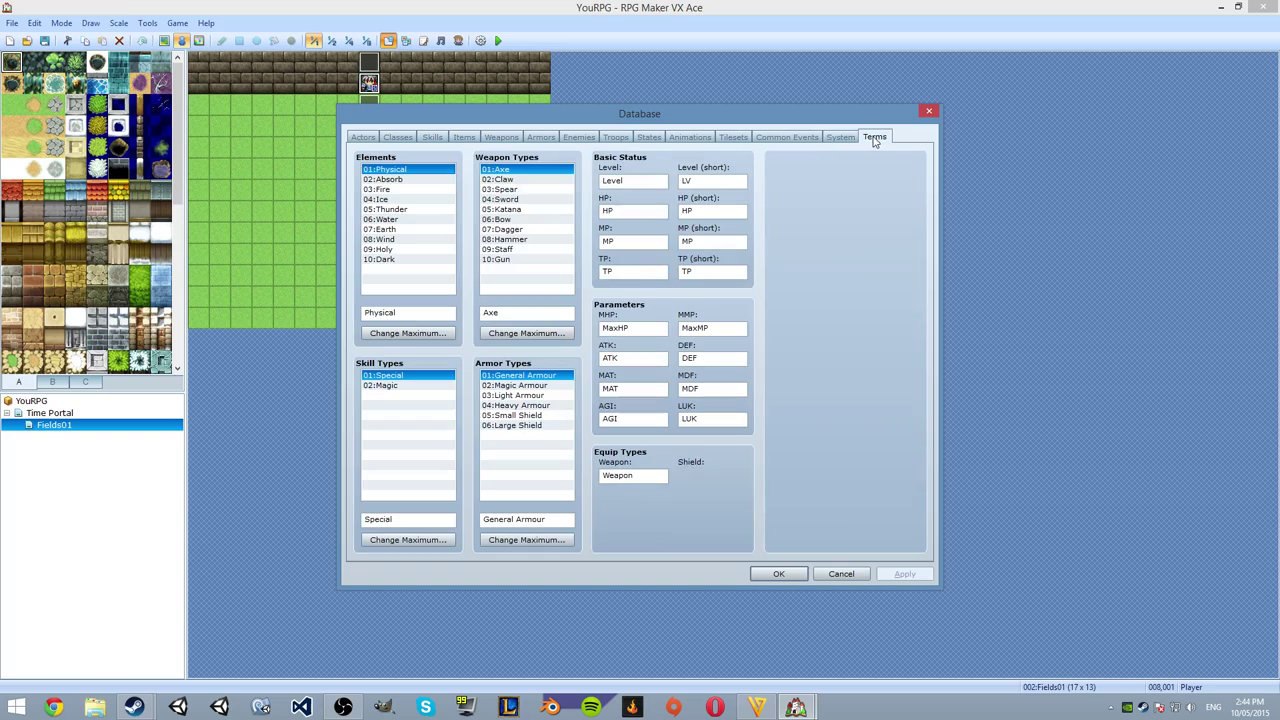
{"action": "left_click", "coordinate": [849, 138]}
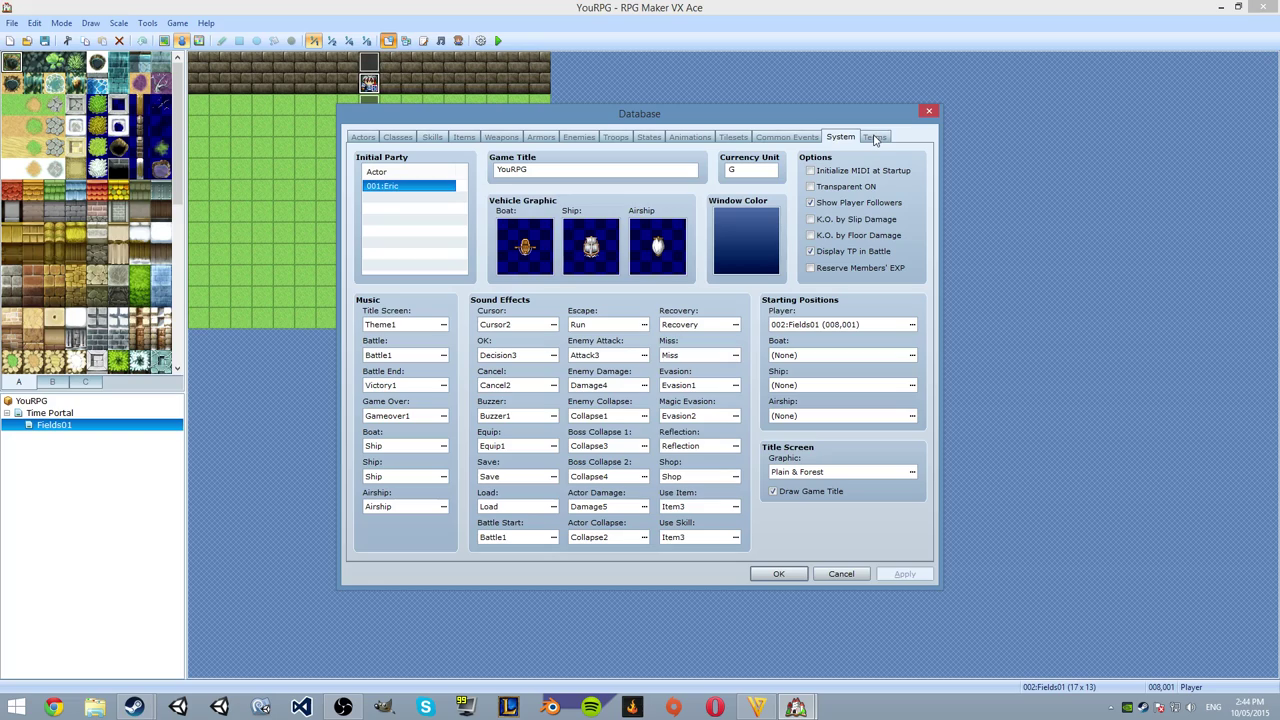
{"action": "left_click", "coordinate": [873, 138]}
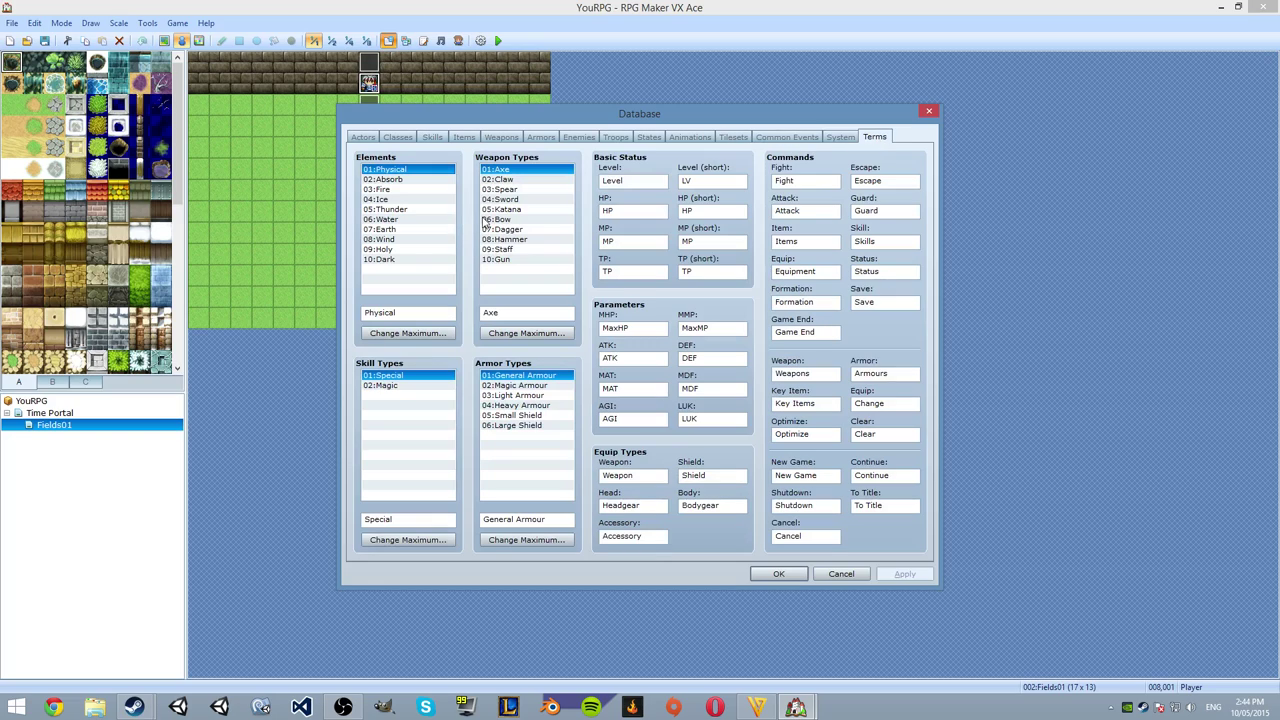
{"action": "left_click", "coordinate": [424, 258]}
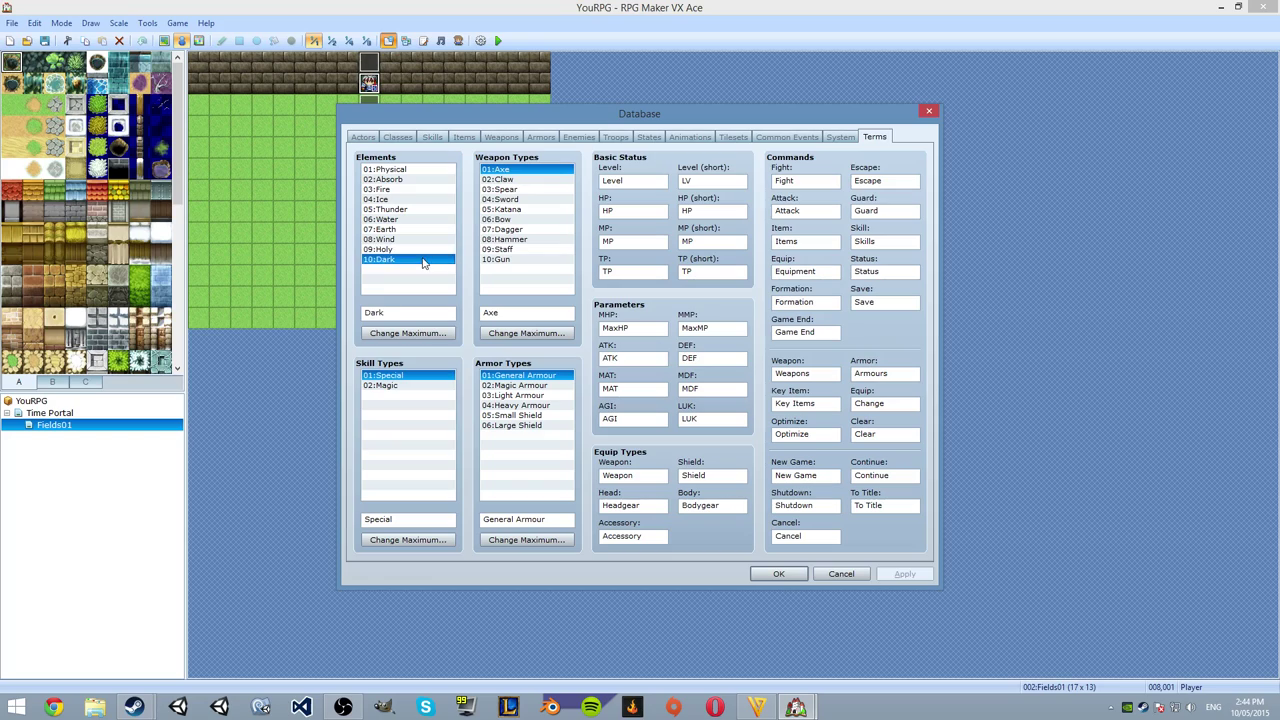
Check the Corrupted Mage class's Attack entry and view the Dual Attack skill's settings.
{"action": "left_click", "coordinate": [390, 138]}
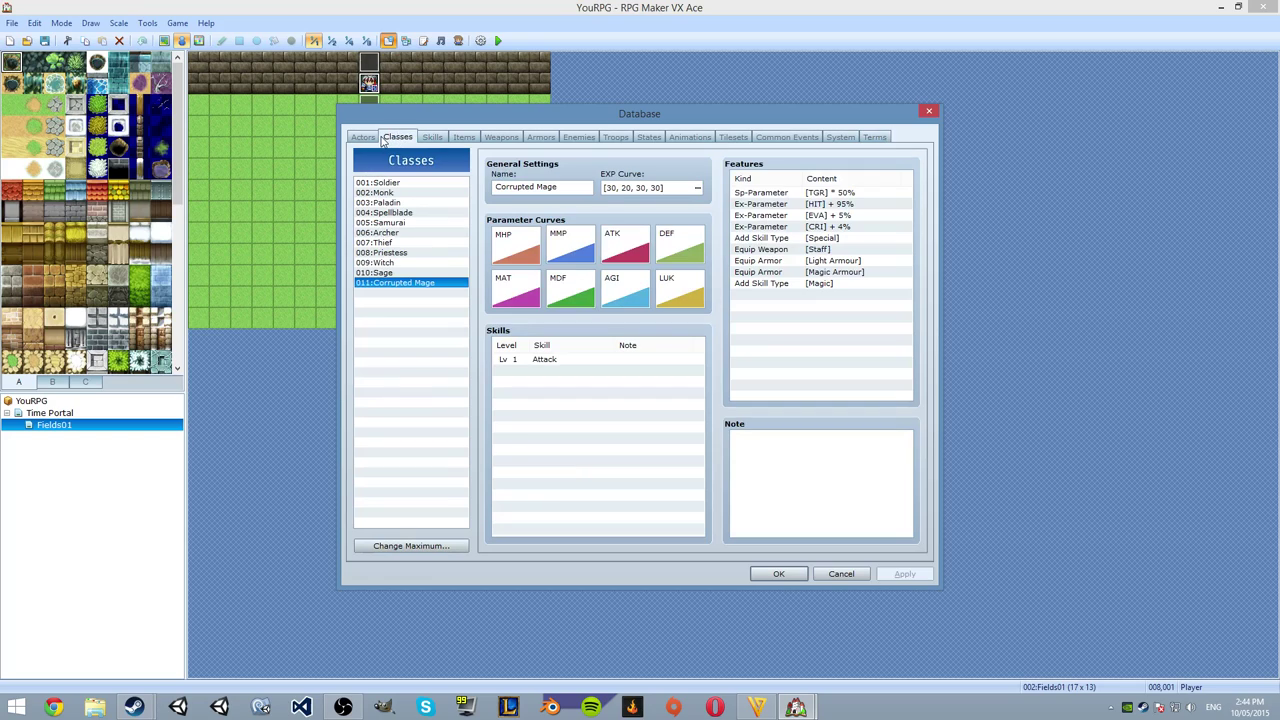
{"action": "right_click", "coordinate": [524, 362]}
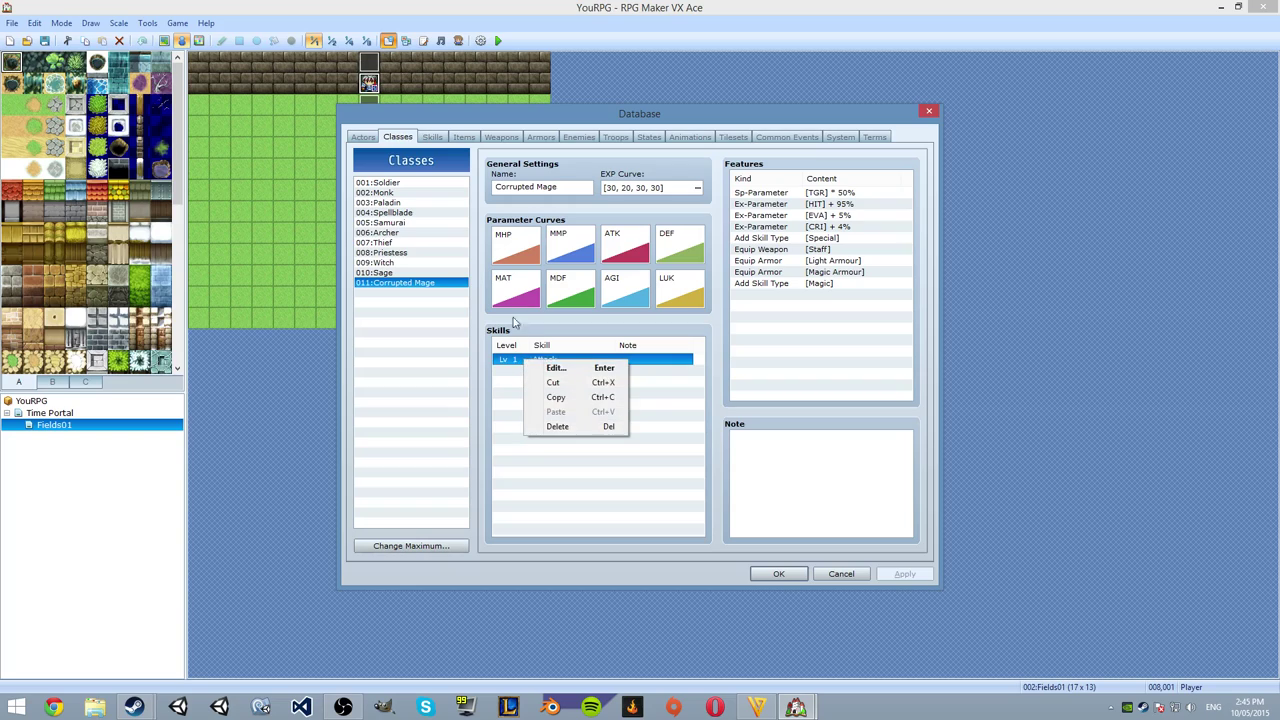
{"action": "left_click", "coordinate": [440, 138]}
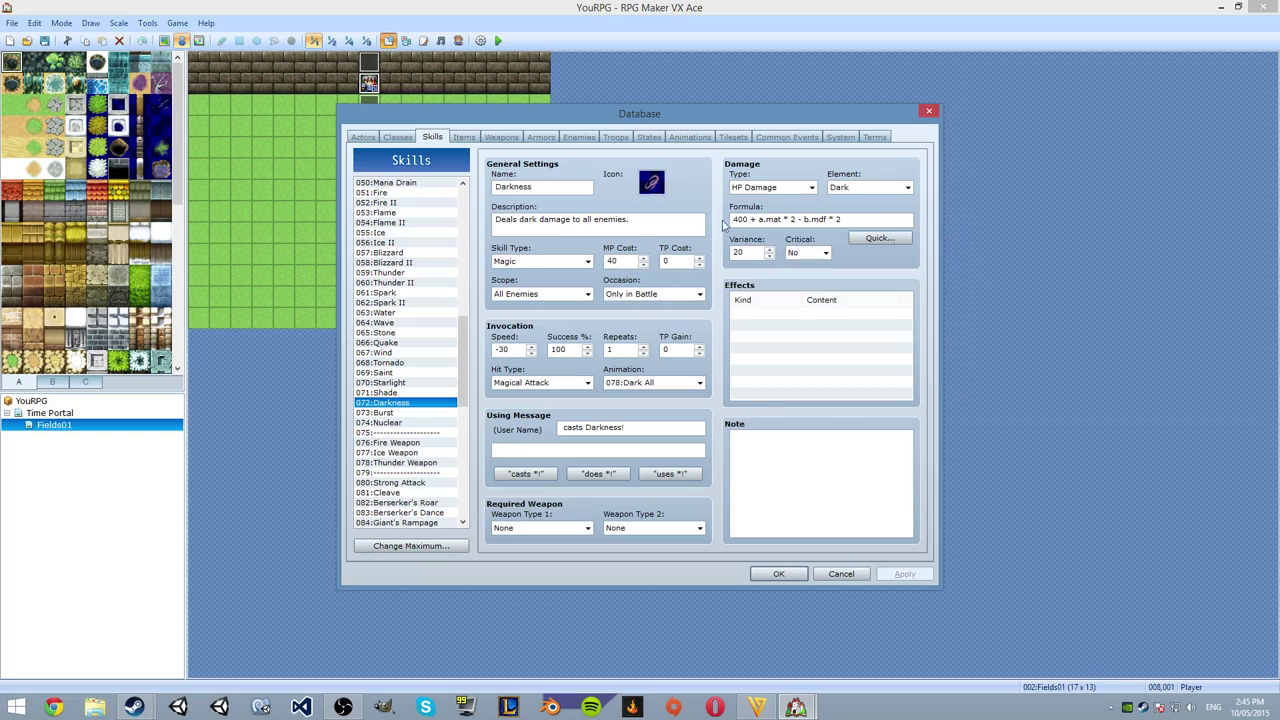
{"action": "left_click_drag", "start_coordinate": [463, 350], "coordinate": [456, 203]}
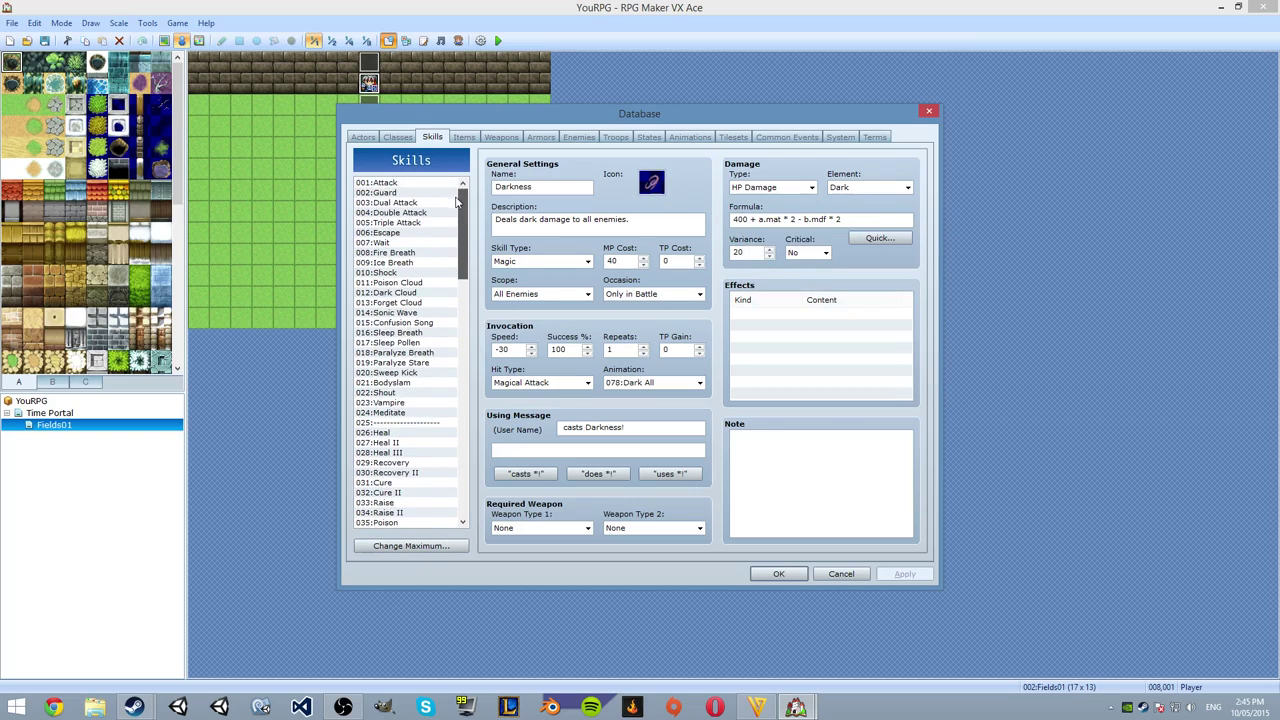
{"action": "left_click", "coordinate": [390, 202]}
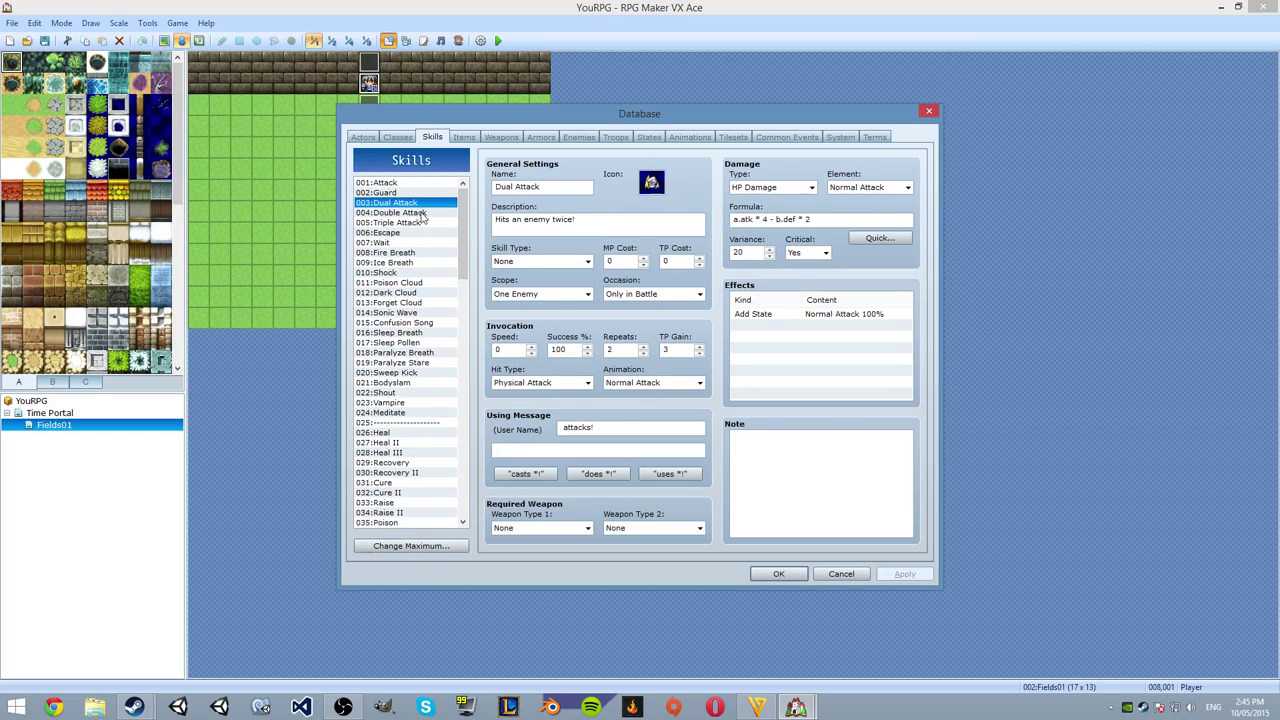
Review the Witch class's learned skills, including Enhance Spell and Nightmare.
{"action": "left_click", "coordinate": [372, 140]}
{"action": "left_click", "coordinate": [396, 140]}
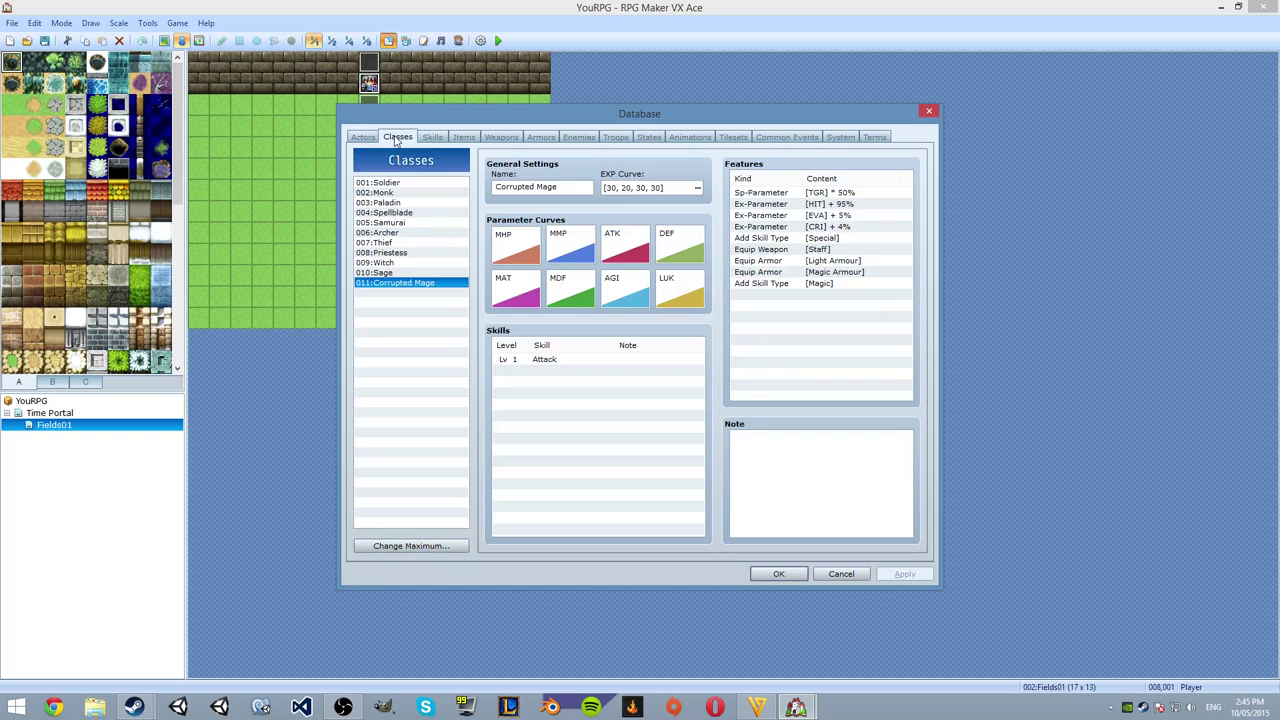
{"action": "left_click", "coordinate": [423, 263]}
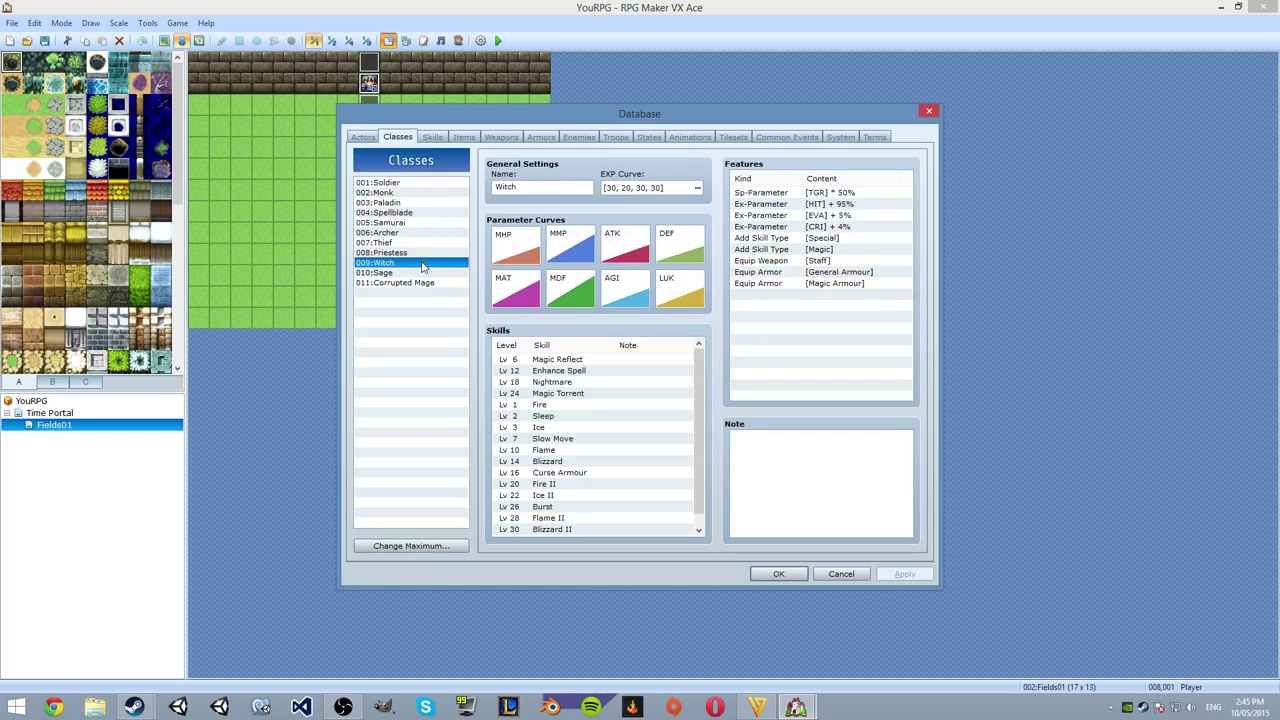
{"action": "left_click", "coordinate": [549, 362]}
{"action": "left_click", "coordinate": [520, 372]}
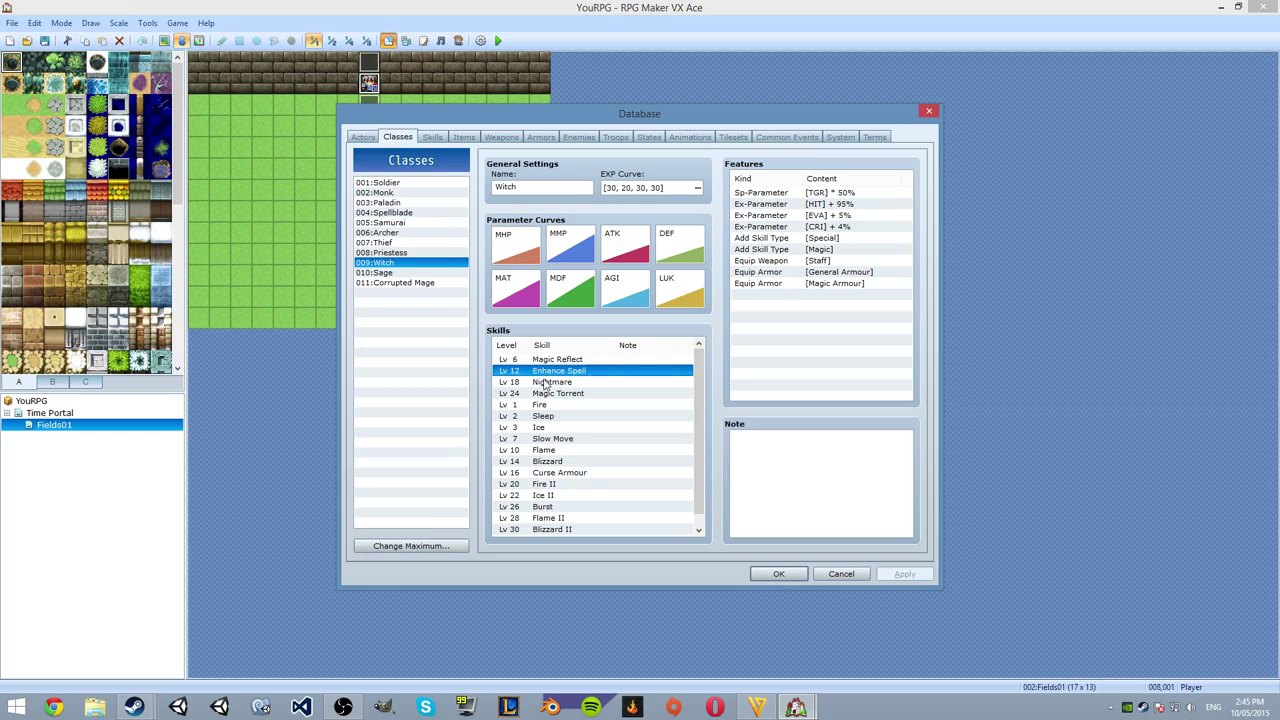
{"action": "left_click", "coordinate": [546, 383]}
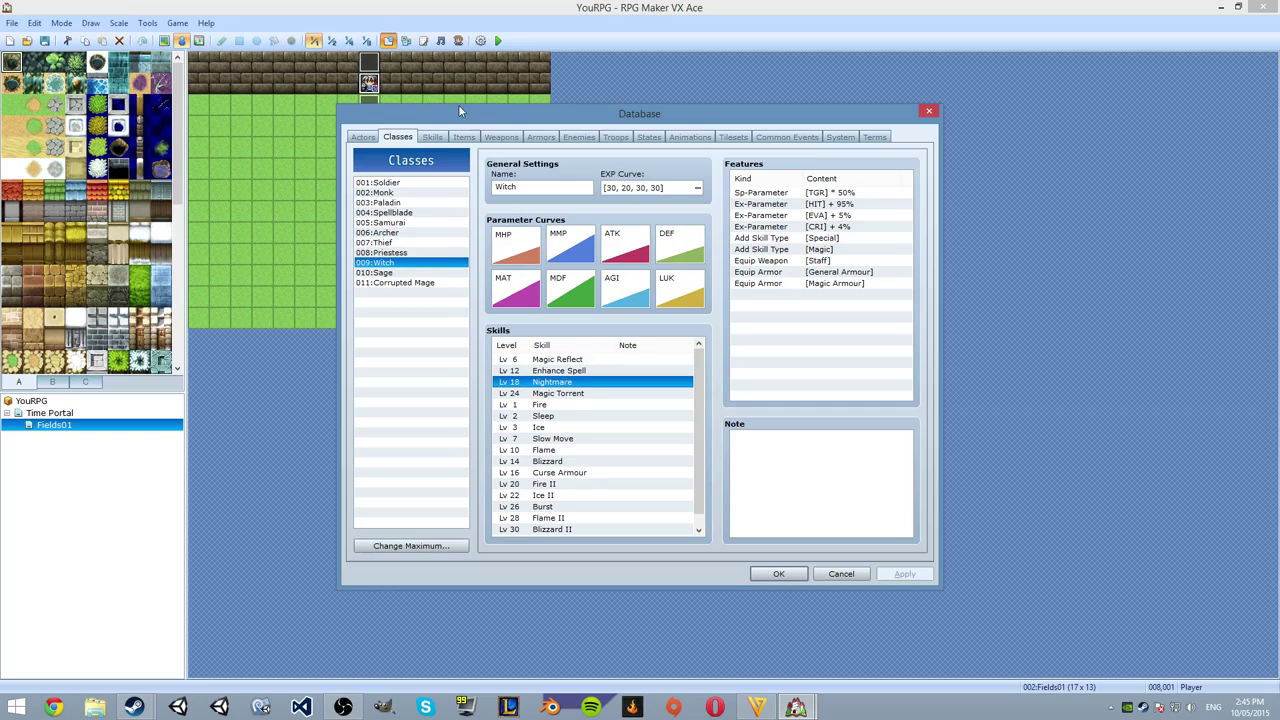
View the settings of the Enhance Spell and Magic Reflect skills.
{"action": "left_click", "coordinate": [432, 138]}
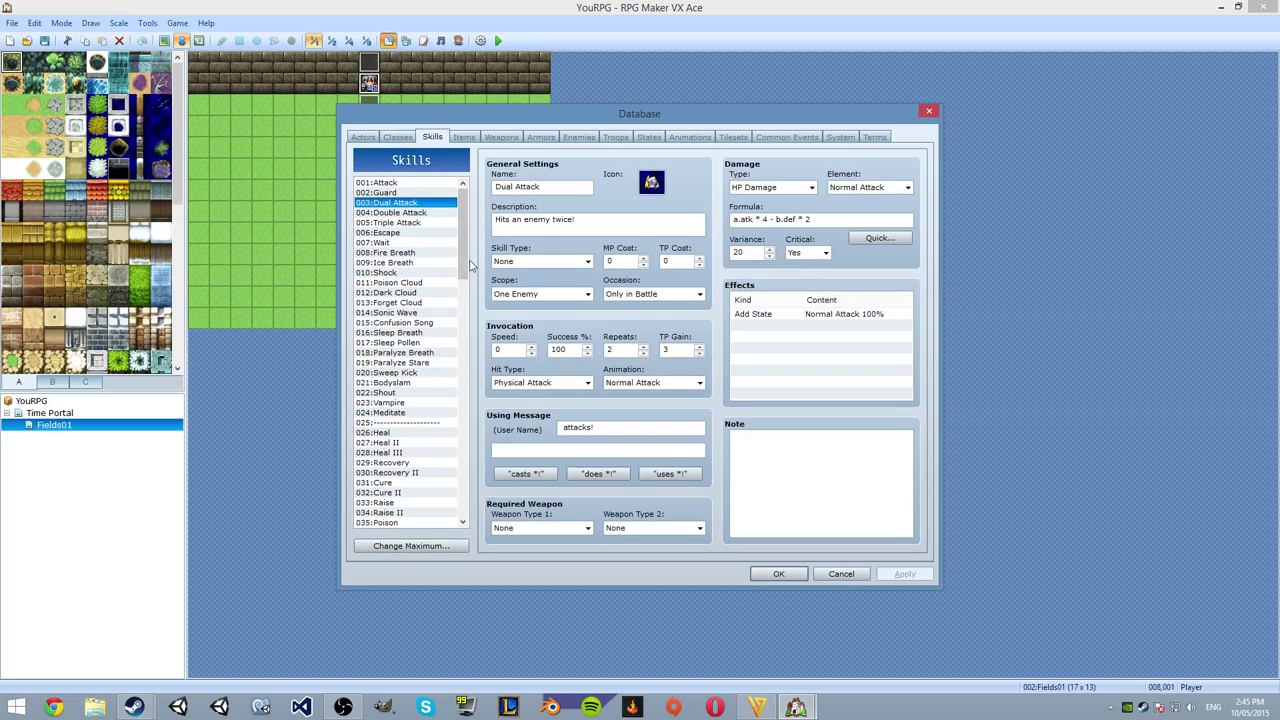
{"action": "left_click_drag", "start_coordinate": [463, 272], "coordinate": [467, 510]}
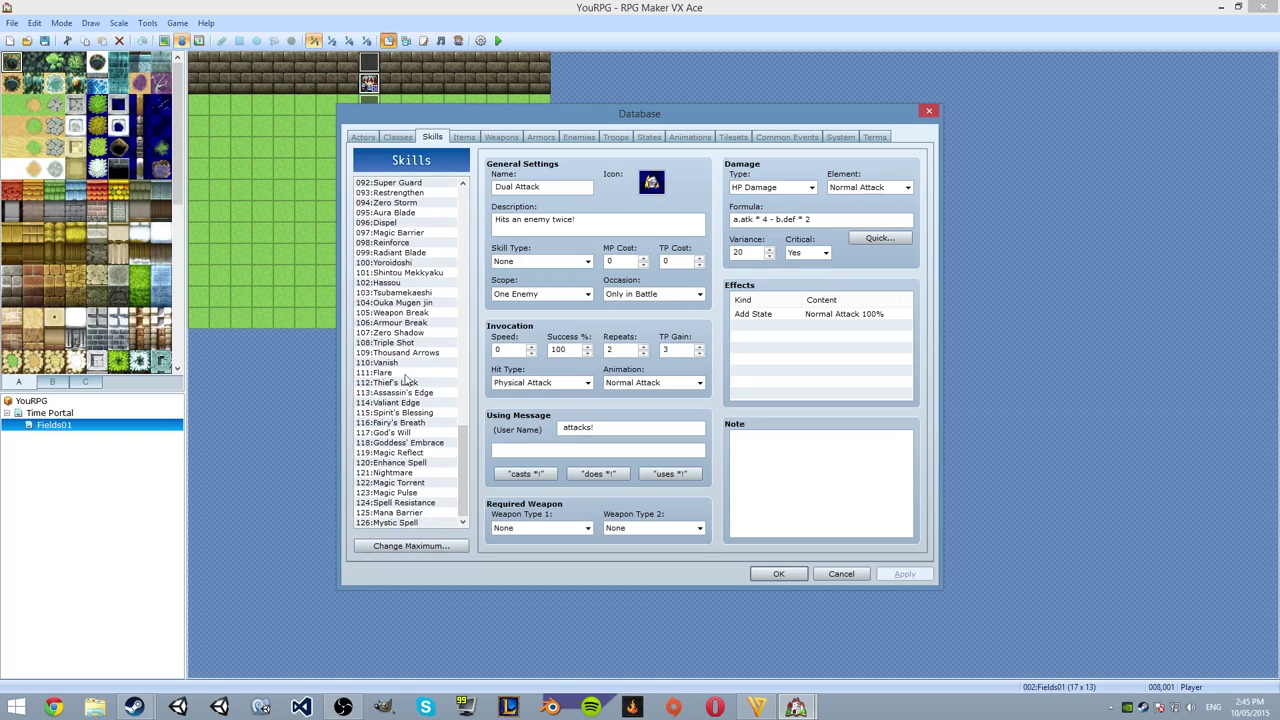
{"action": "left_click", "coordinate": [400, 463]}
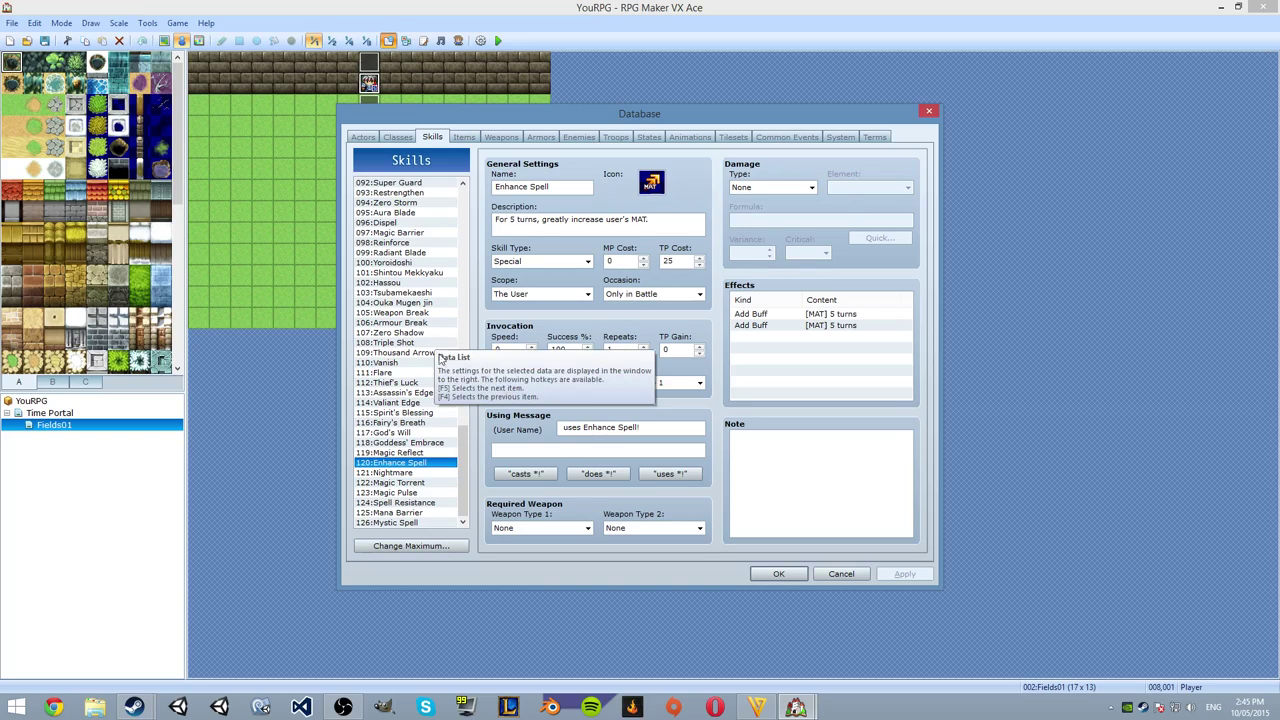
{"action": "left_click", "coordinate": [435, 453]}
{"action": "left_click_drag", "start_coordinate": [461, 452], "coordinate": [464, 432]}
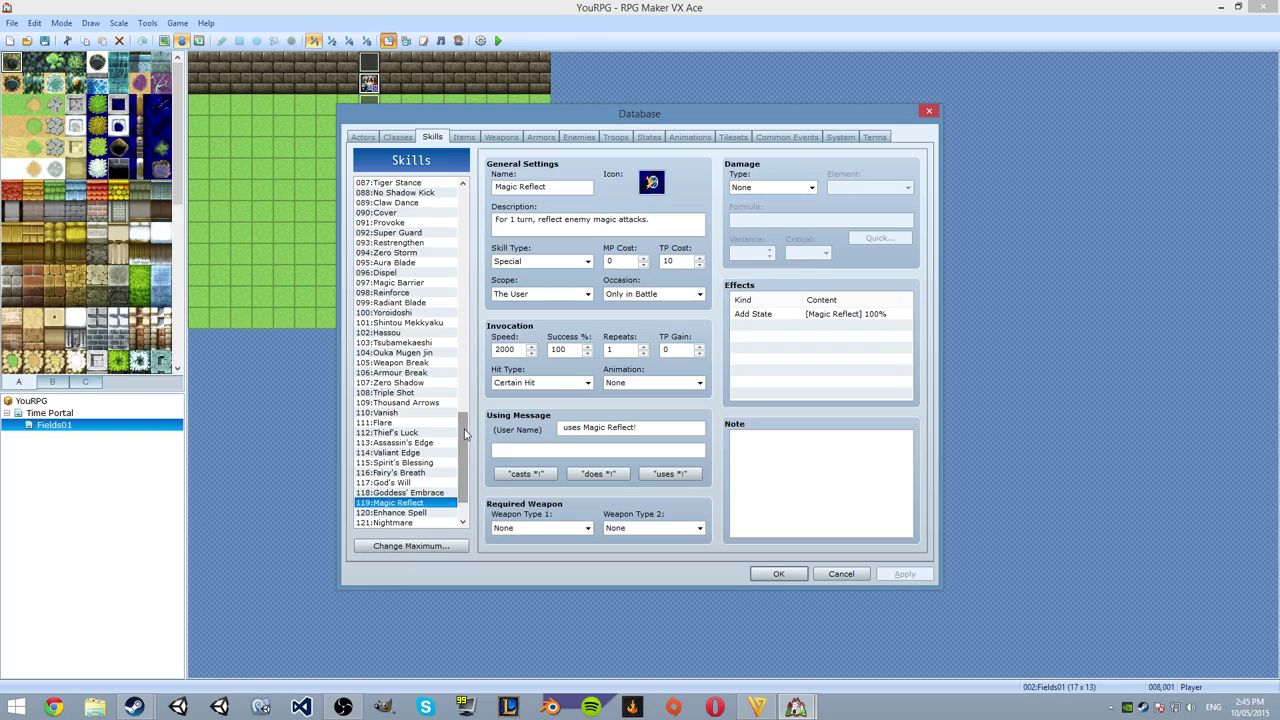
View the settings of the Nightmare skill in the Database's skill list.
{"action": "scroll", "coordinate": [450, 435], "scroll_direction": "down", "scroll_amount": 2}
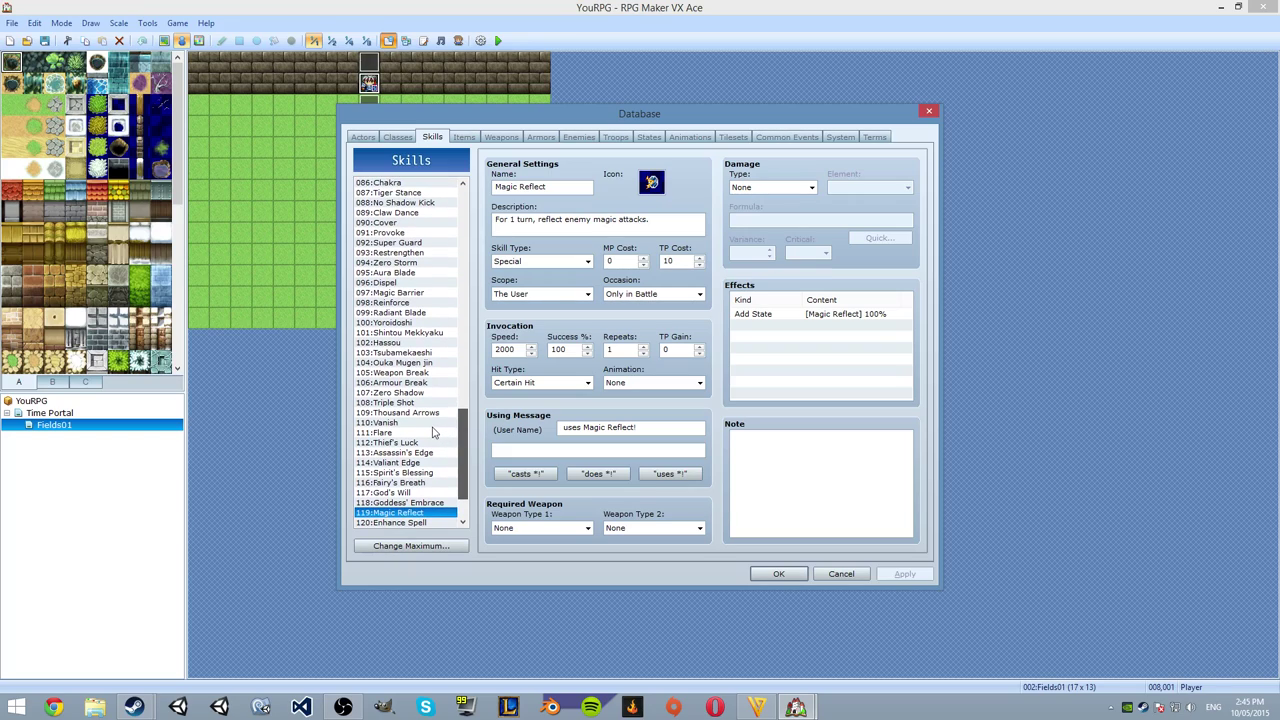
{"action": "left_click", "coordinate": [410, 473]}
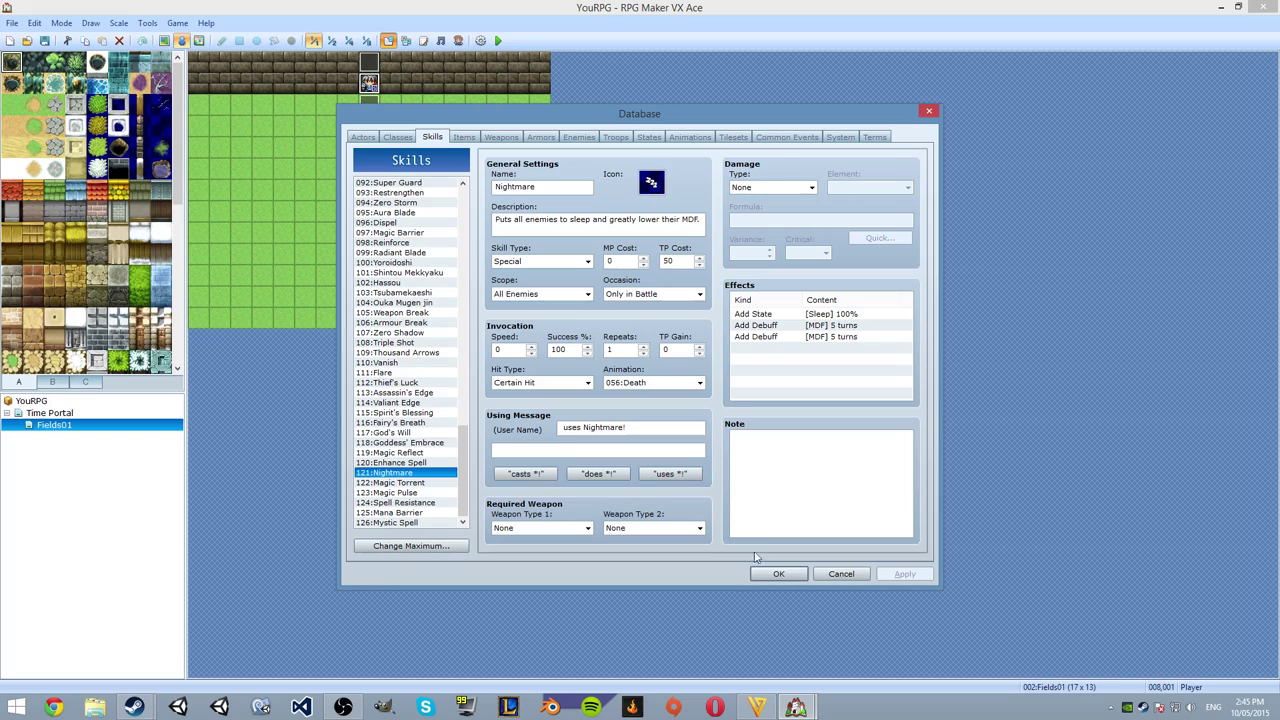
Set the first actor's class to 009:Witch, apply the change and close the Database.
{"action": "left_click", "coordinate": [363, 137]}
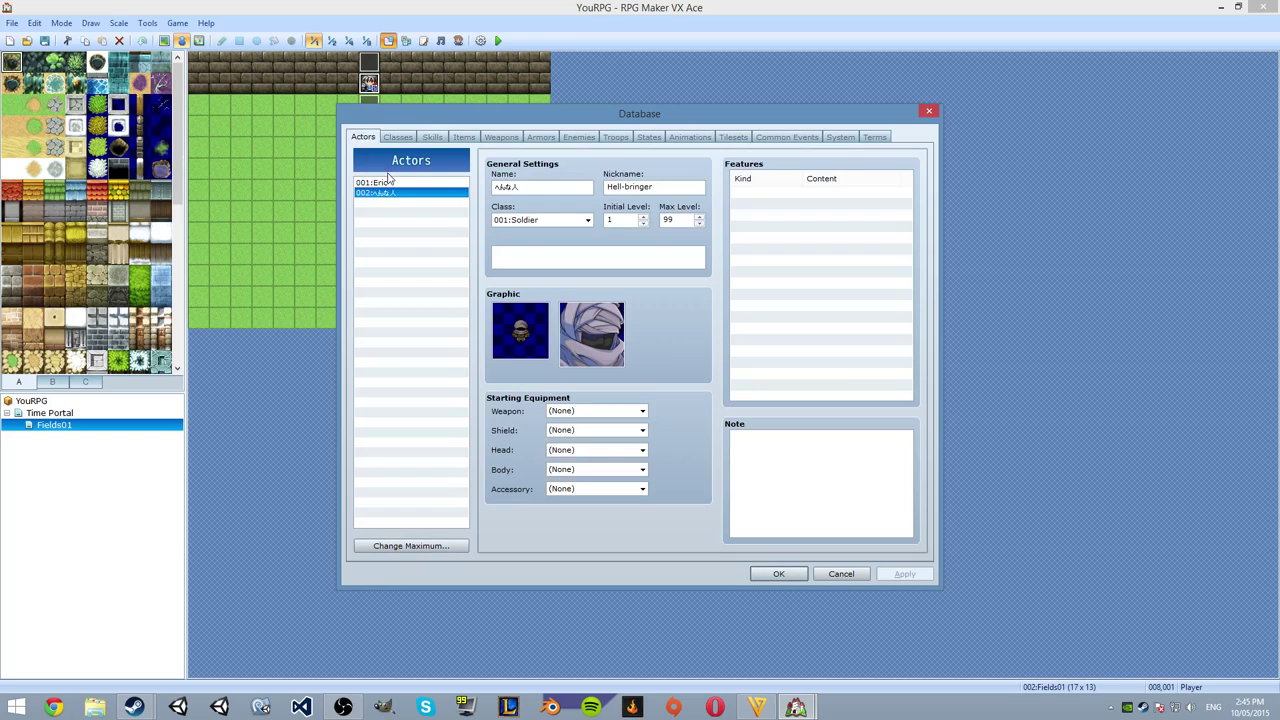
{"action": "left_click", "coordinate": [420, 182]}
{"action": "left_click", "coordinate": [584, 220]}
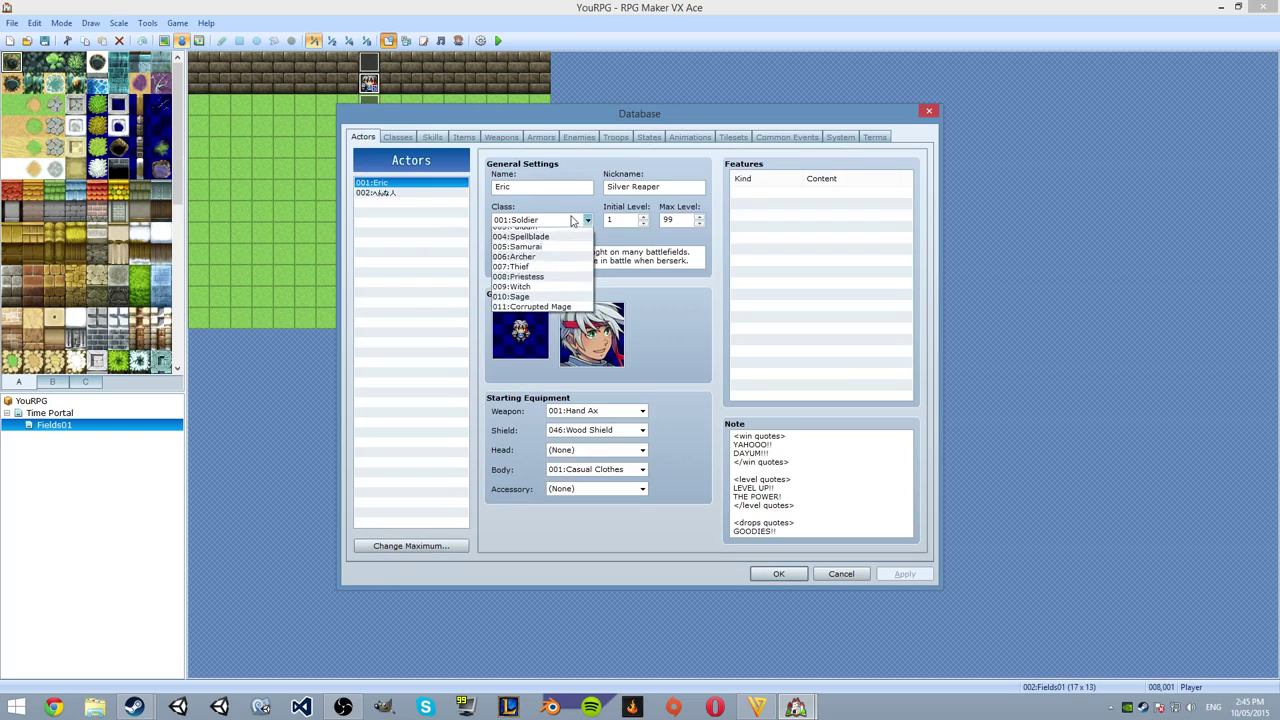
{"action": "left_click", "coordinate": [551, 304]}
{"action": "left_click", "coordinate": [543, 222]}
{"action": "left_click", "coordinate": [548, 313]}
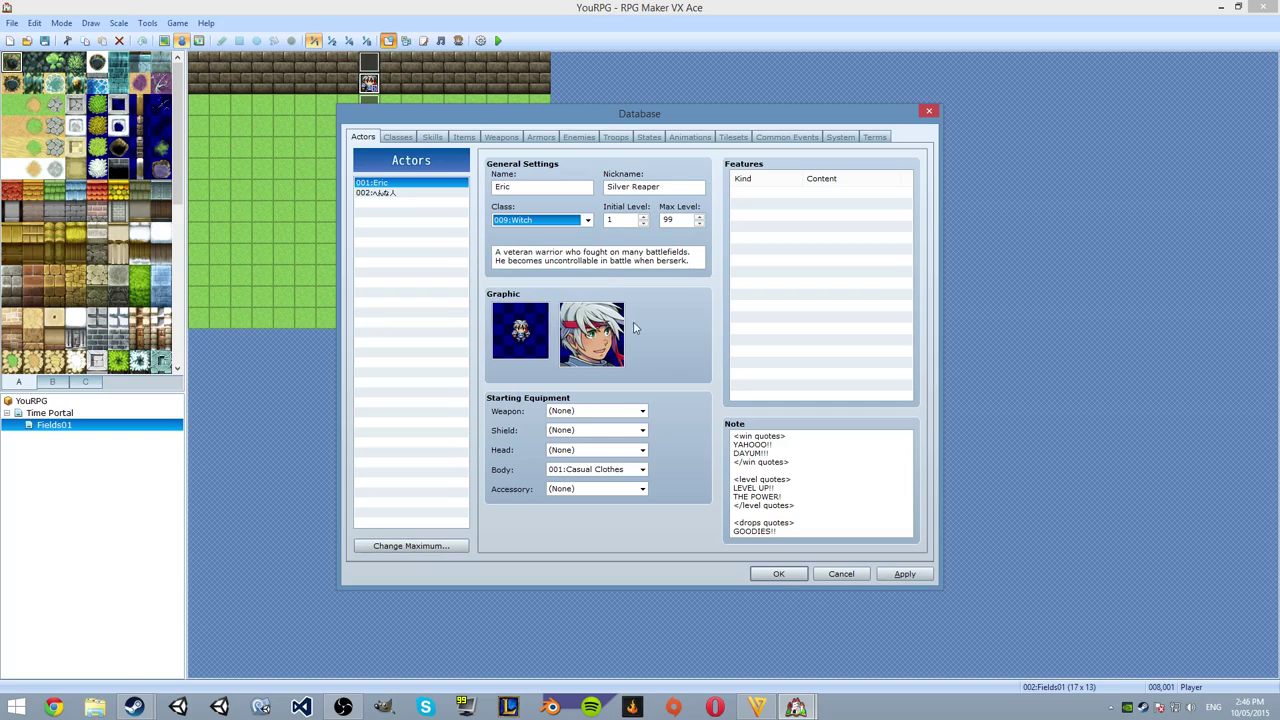
{"action": "left_click", "coordinate": [915, 575]}
{"action": "left_click", "coordinate": [778, 573]}
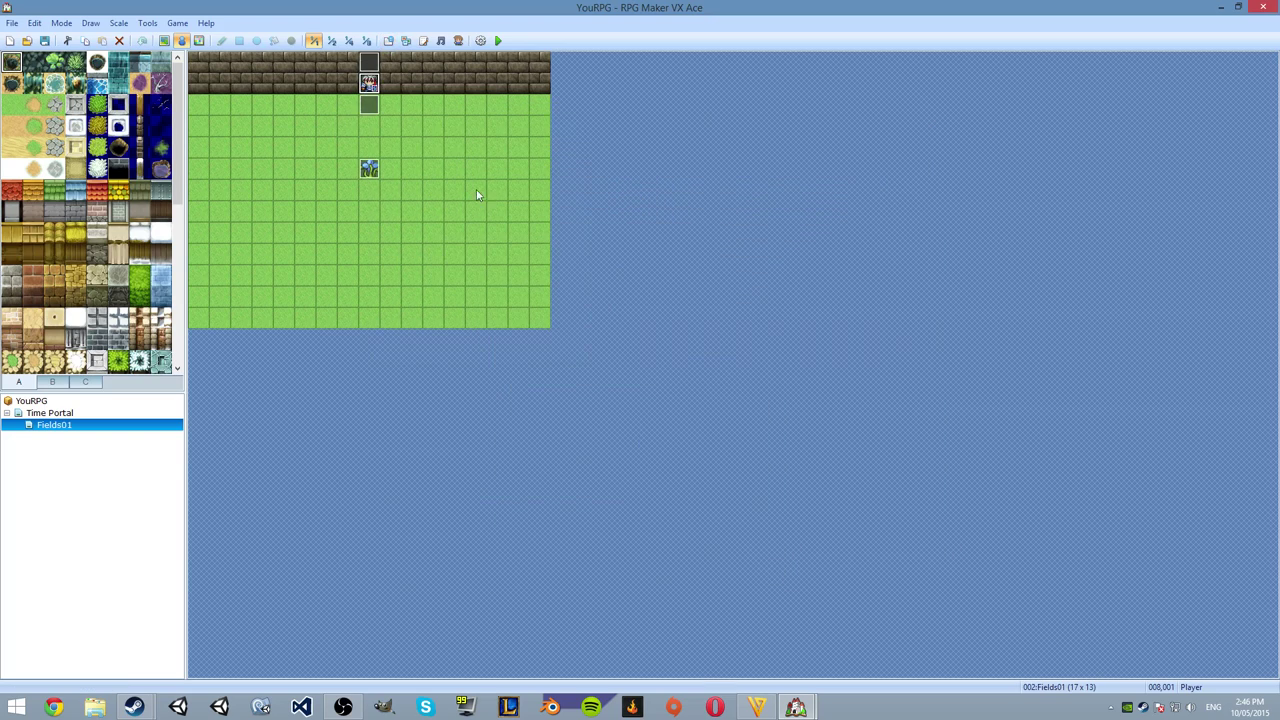
{"action": "right_click", "coordinate": [370, 83]}
{"action": "left_click", "coordinate": [405, 40]}
{"action": "left_click", "coordinate": [405, 40]}
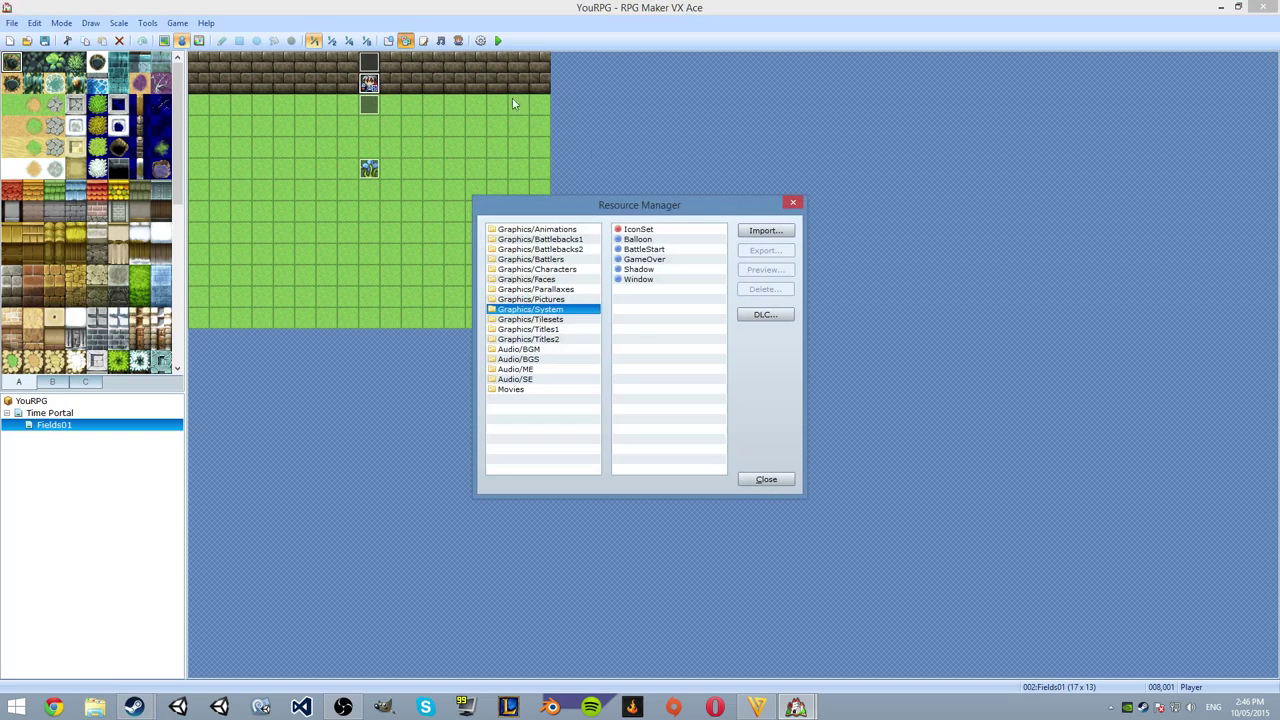
{"action": "left_click", "coordinate": [794, 204]}
Reopen the Database, check the settings of both actors and close it.
{"action": "key", "text": "F9"}
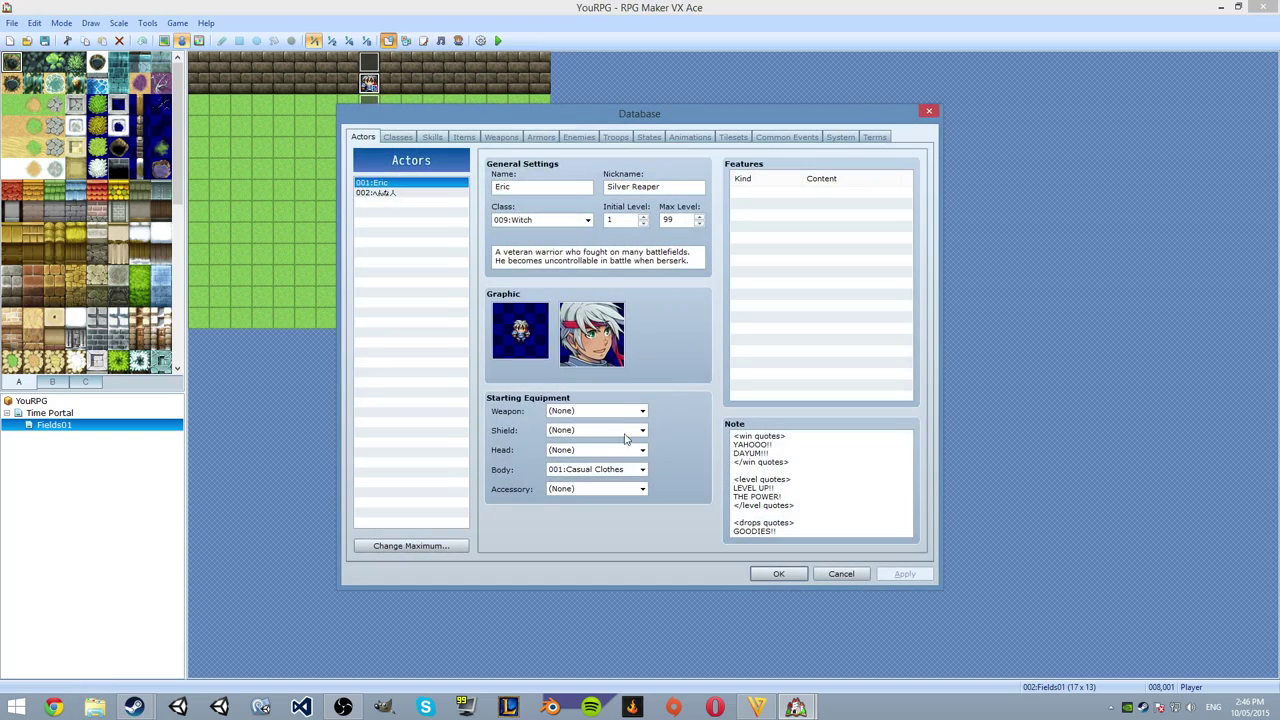
{"action": "left_click", "coordinate": [377, 192]}
{"action": "left_click", "coordinate": [375, 184]}
{"action": "left_click", "coordinate": [779, 573]}
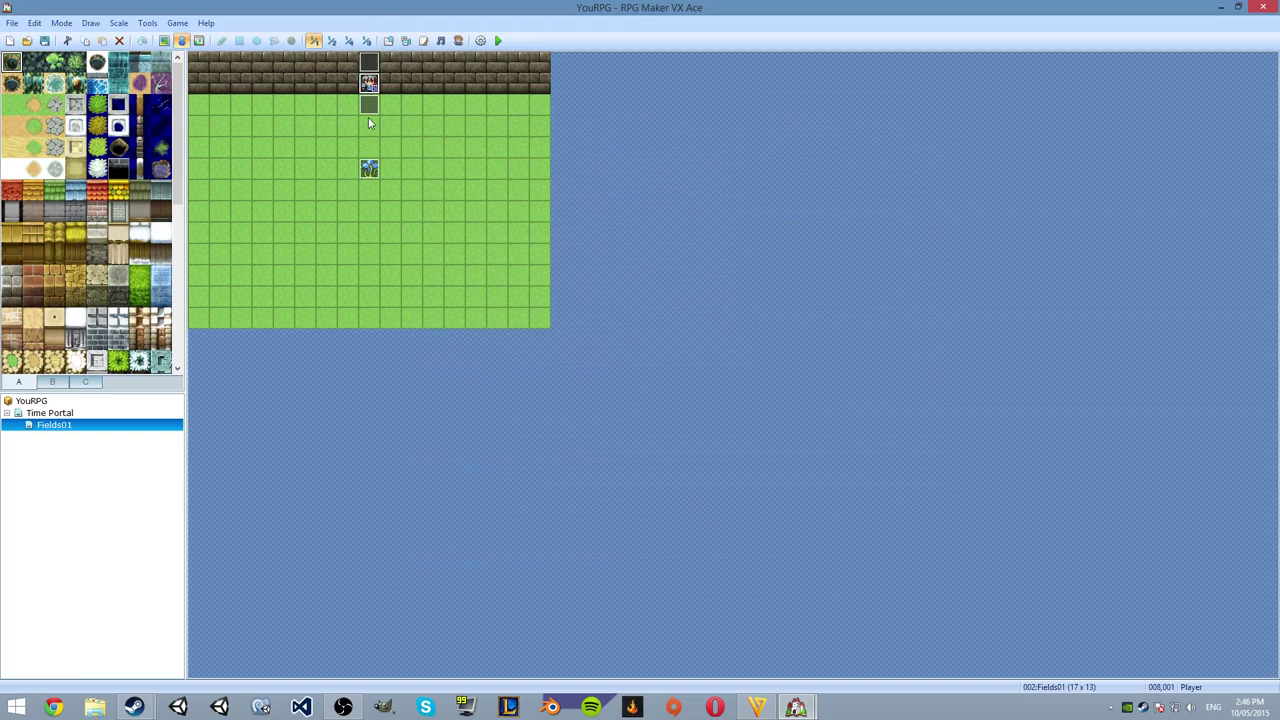
Save the project changes, start a playtest and trigger the battle with the flower on the Fields01 map.
{"action": "right_click", "coordinate": [368, 105]}
{"action": "right_click", "coordinate": [368, 124]}
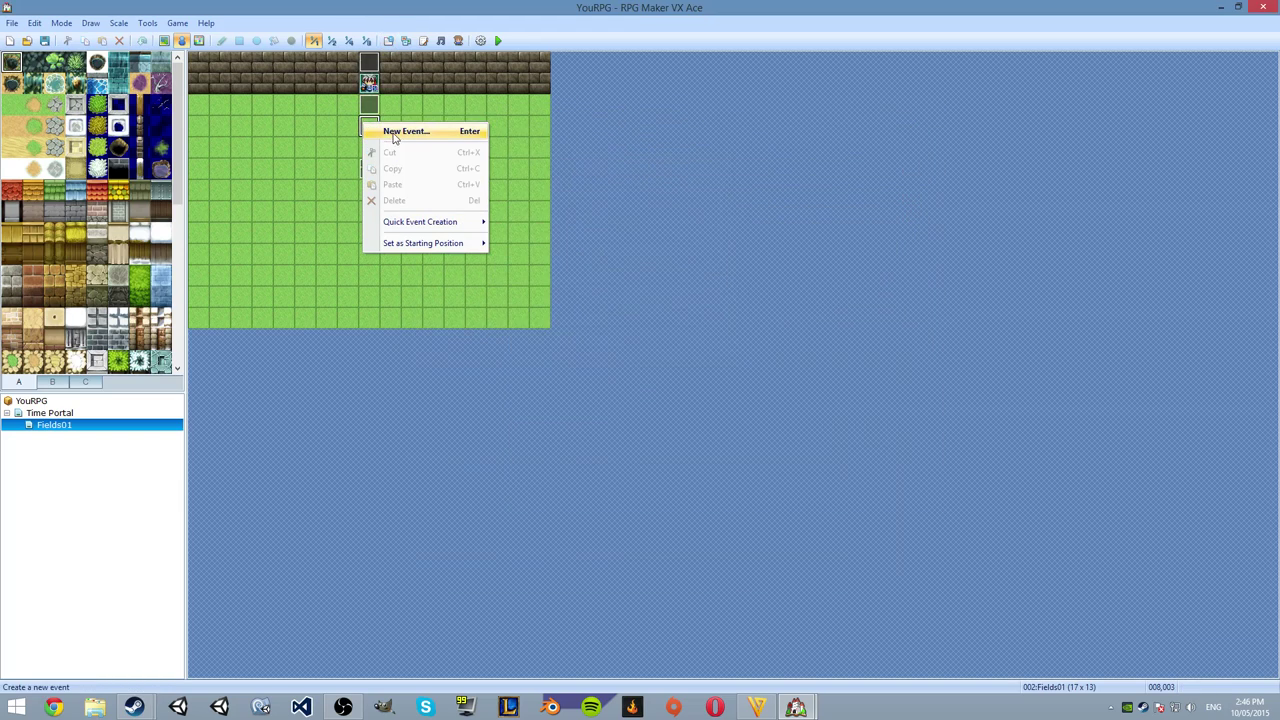
{"action": "left_click", "coordinate": [498, 40]}
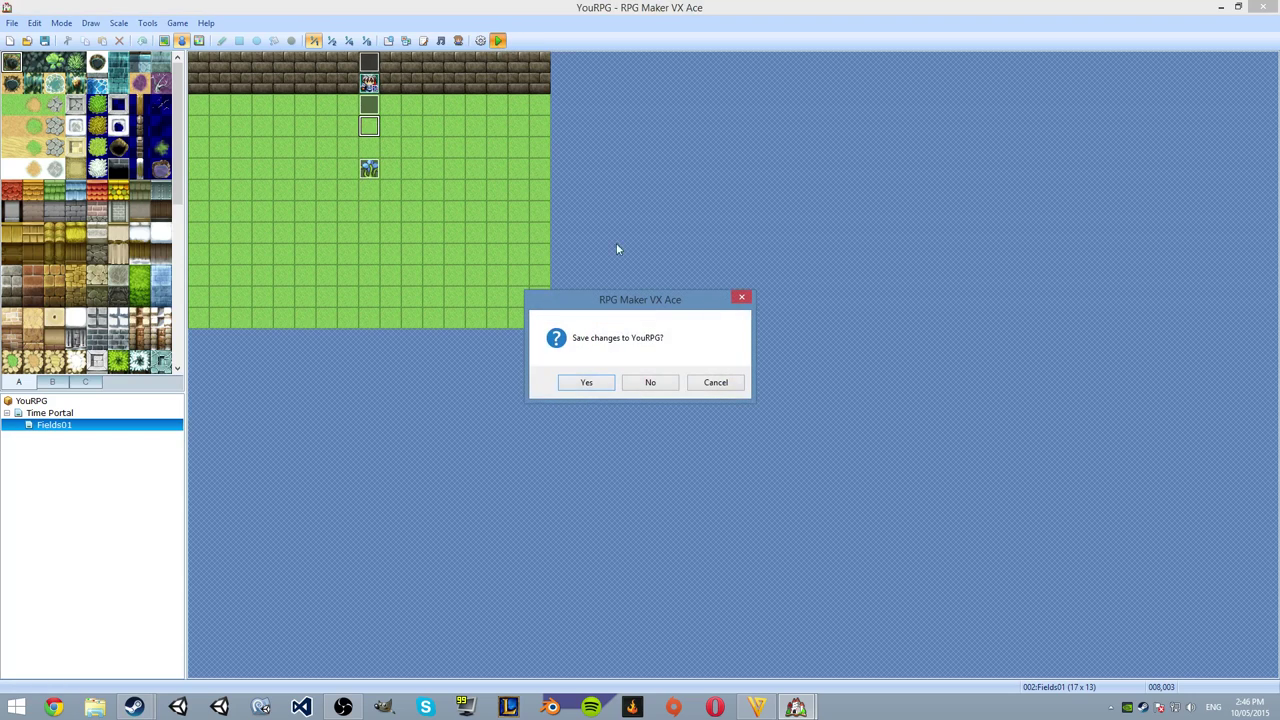
{"action": "key", "text": "Return"}
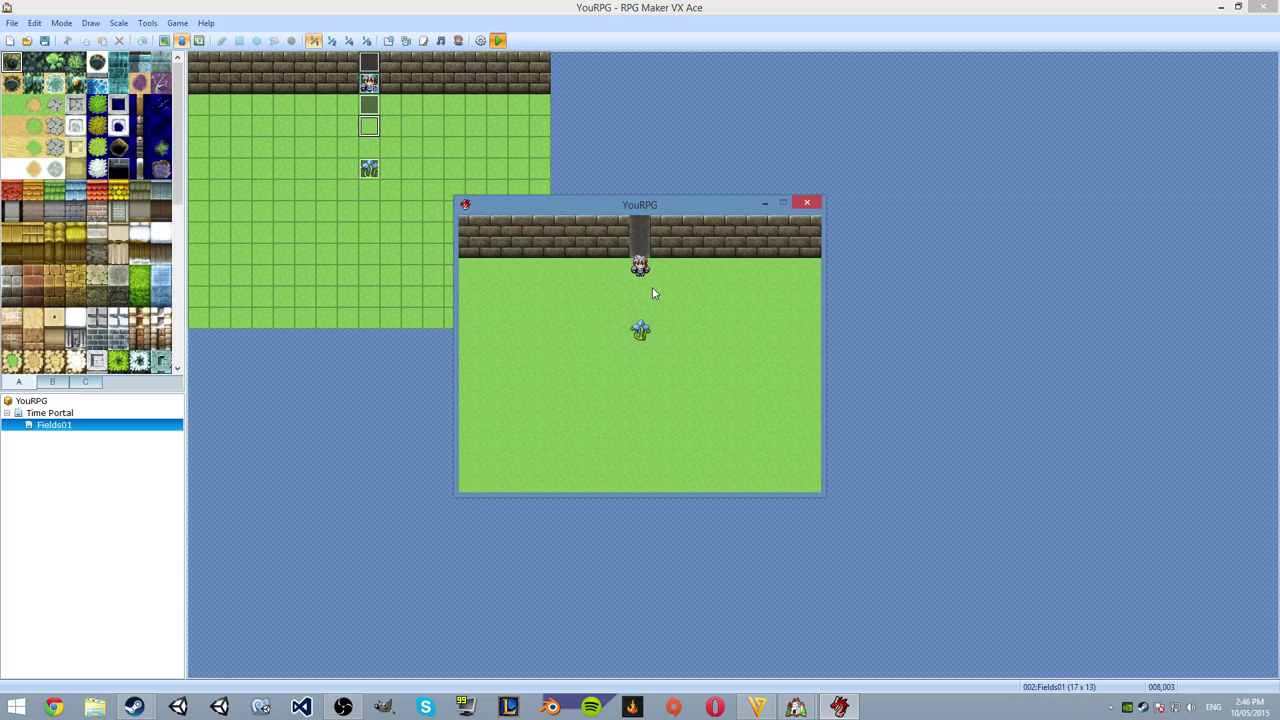
{"action": "key", "text": "Return"}
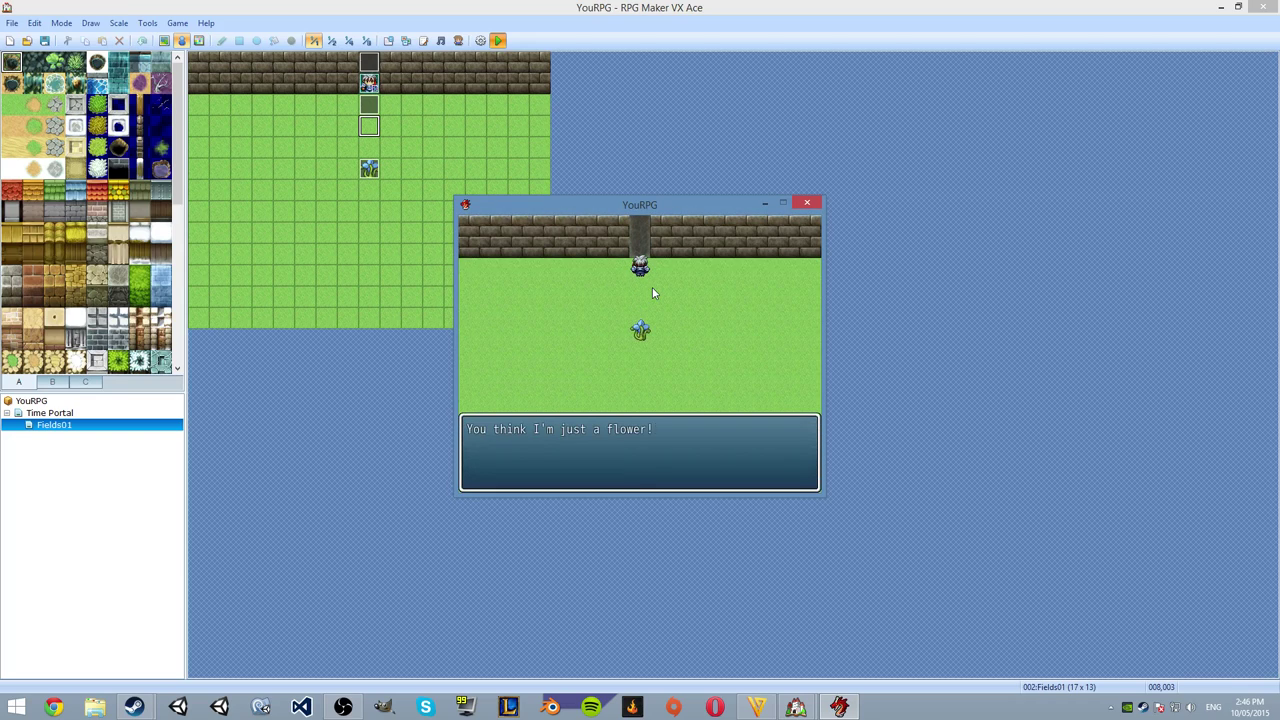
{"action": "key", "text": "Return"}
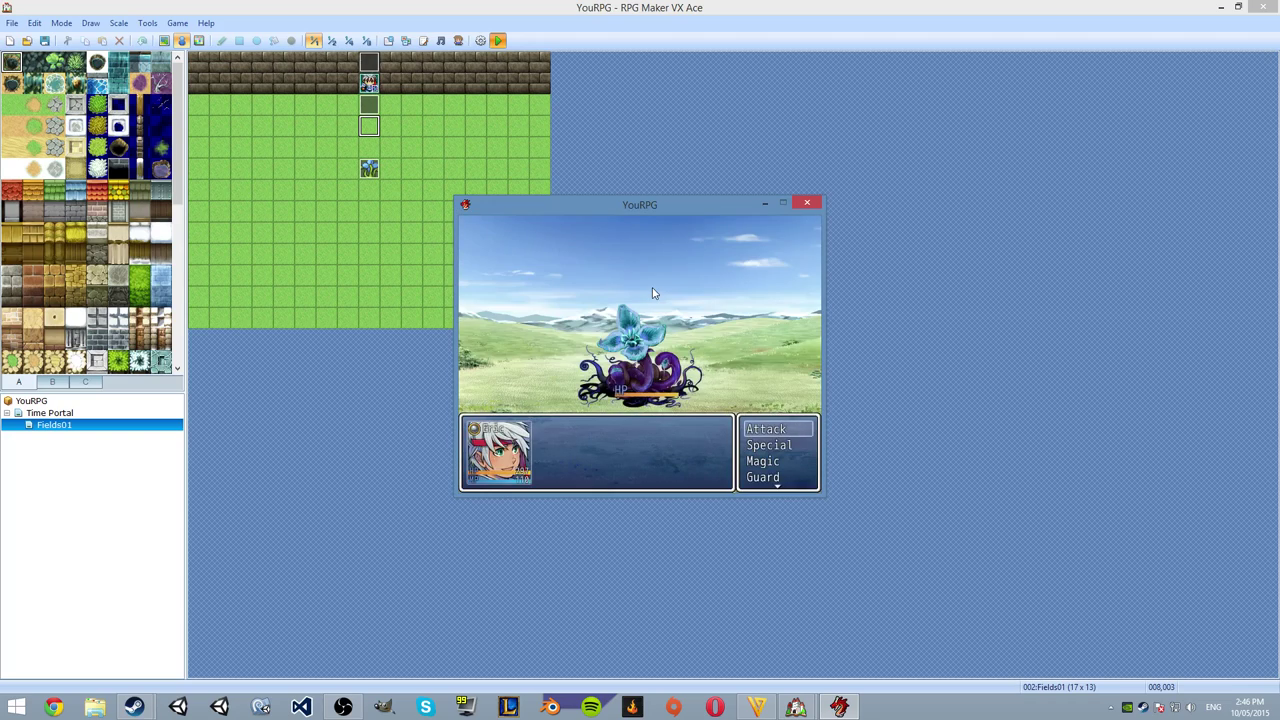
Check the hero's Attack targeting and the spells available under the Magic battle command.
{"action": "key", "text": "Return"}
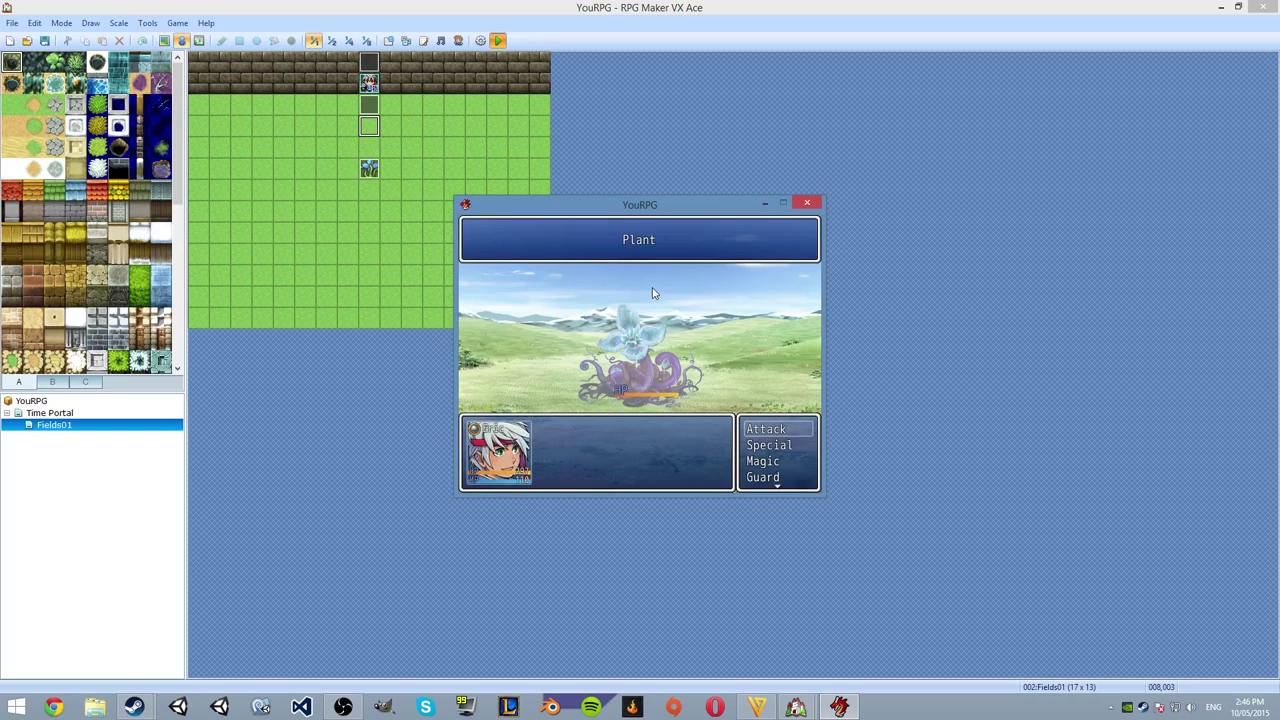
{"action": "key", "text": "Return"}
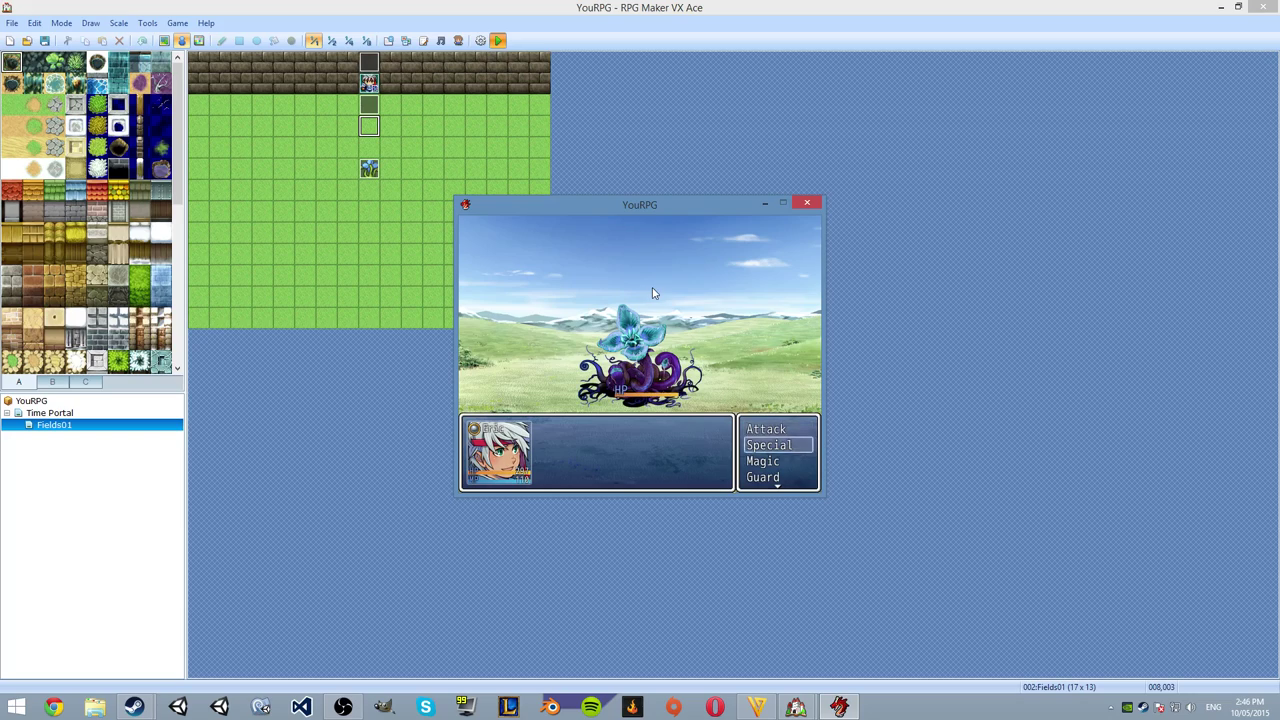
{"action": "key", "text": "Escape"}
{"action": "key", "text": "Down"}
{"action": "key", "text": "Return"}
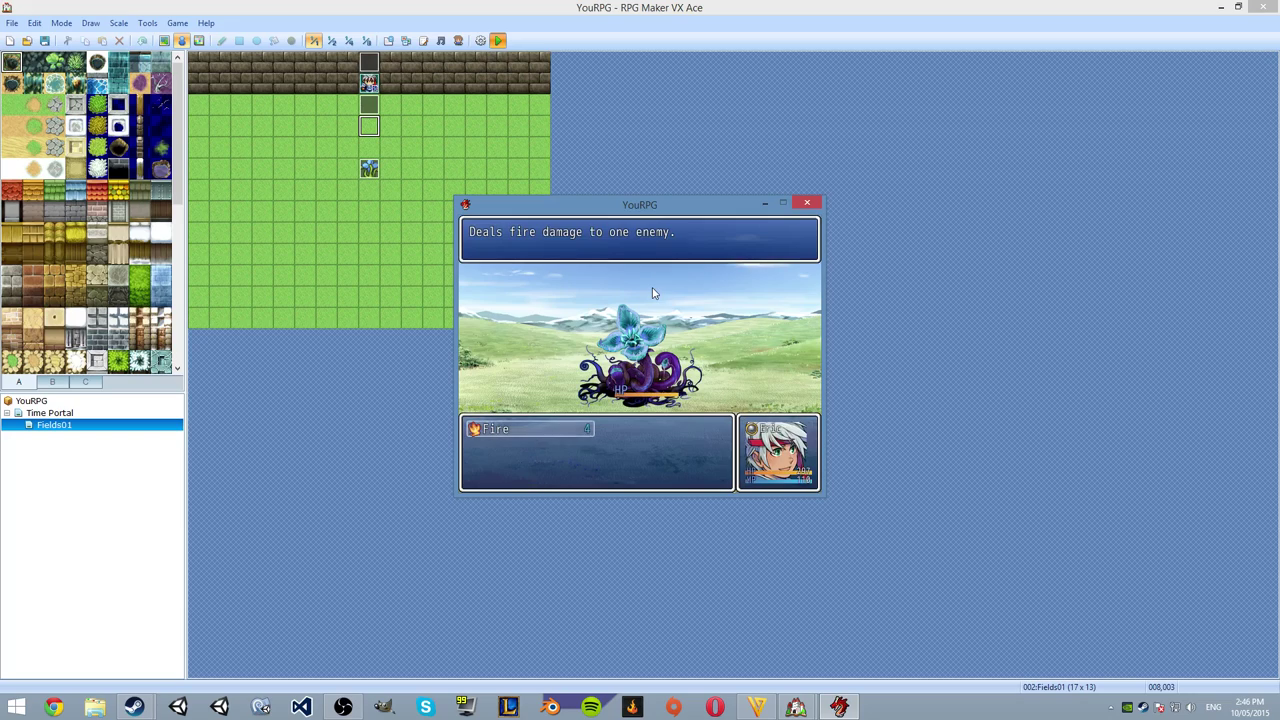
Back out of the spell list, attack the Plant enemy and end the playtest.
{"action": "key", "text": "Escape"}
{"action": "key", "text": "Return"}
{"action": "key", "text": "Return"}
{"action": "key", "text": "Return"}
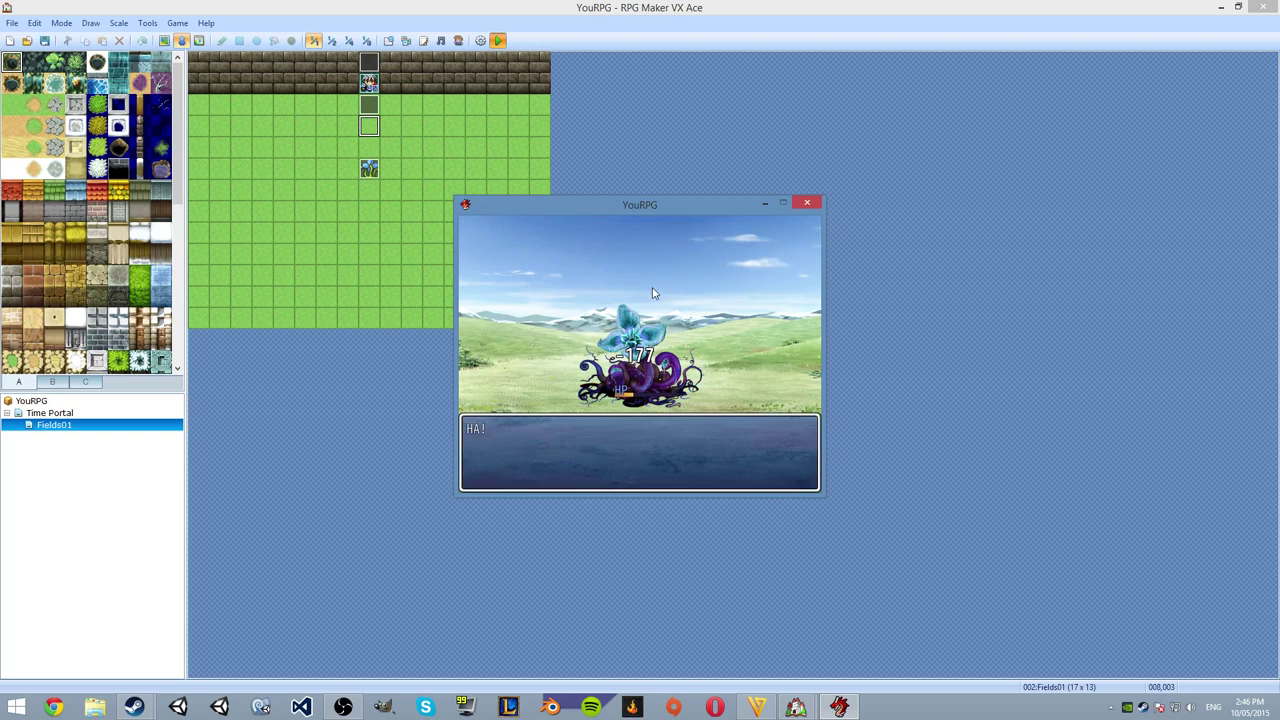
{"action": "left_click", "coordinate": [806, 201]}
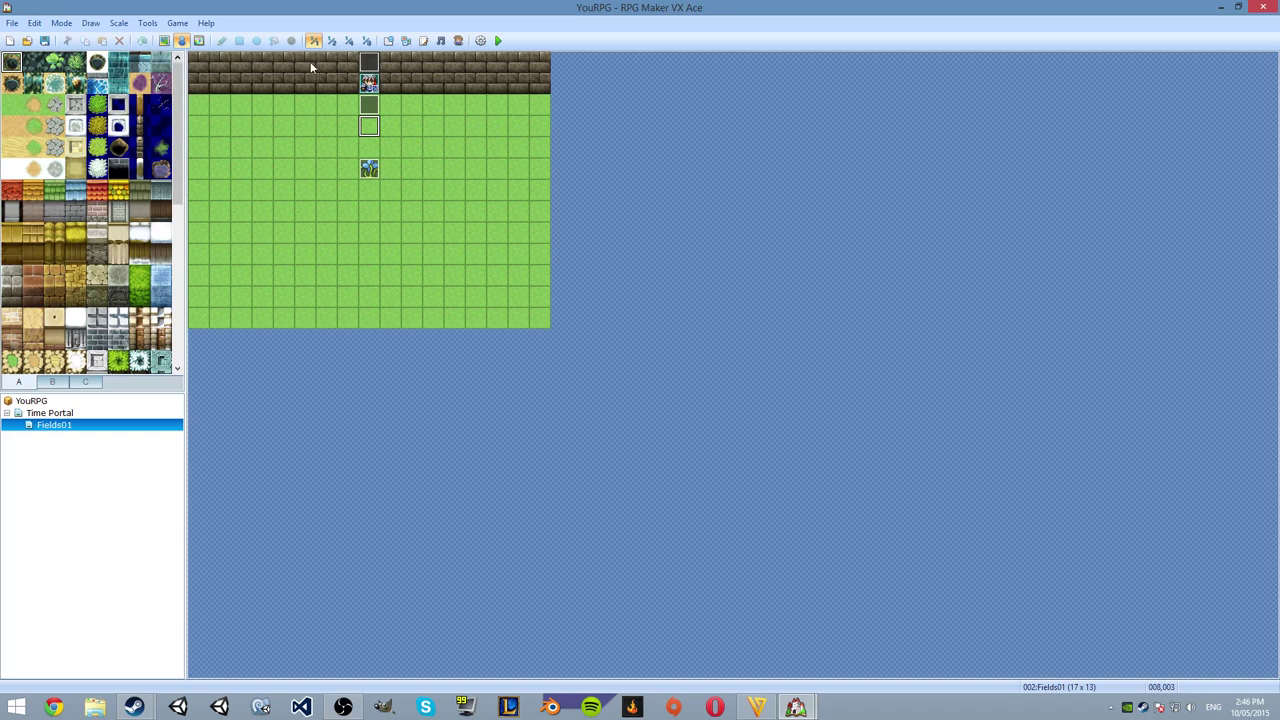
Open the database's skill entries and view the settings of the Fire skill.
{"action": "left_click", "coordinate": [392, 40]}
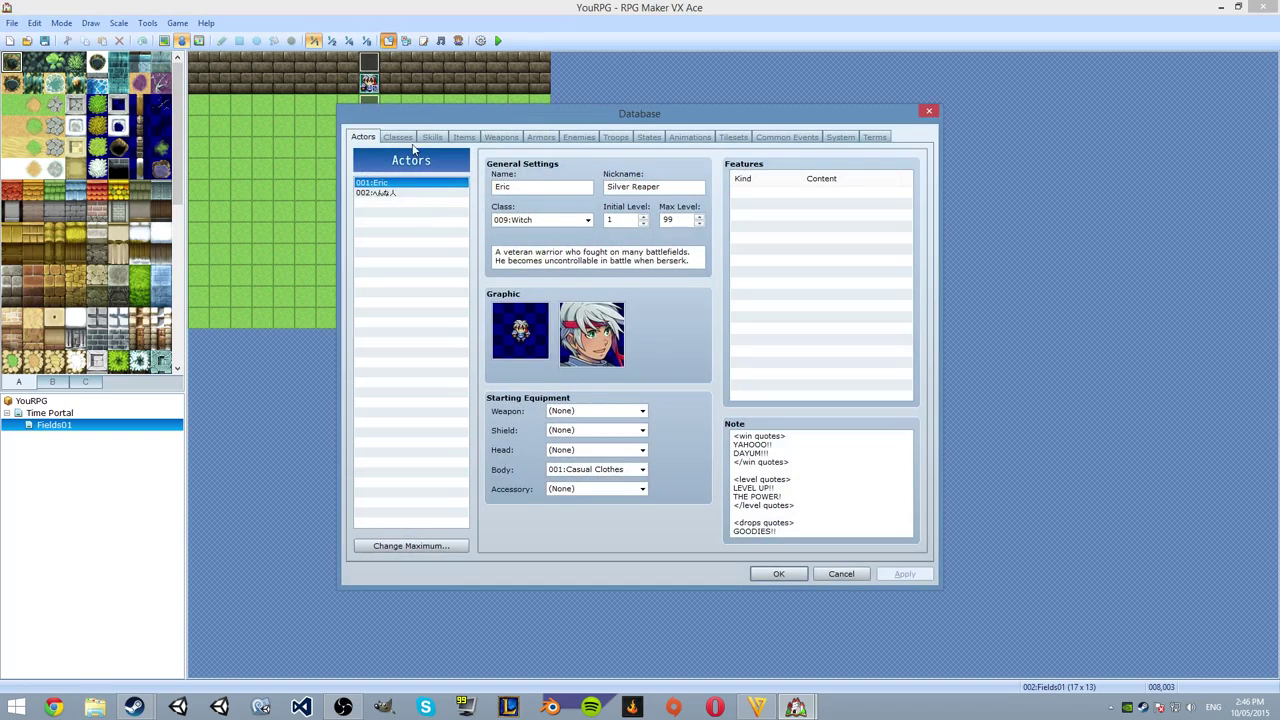
{"action": "left_click", "coordinate": [432, 137]}
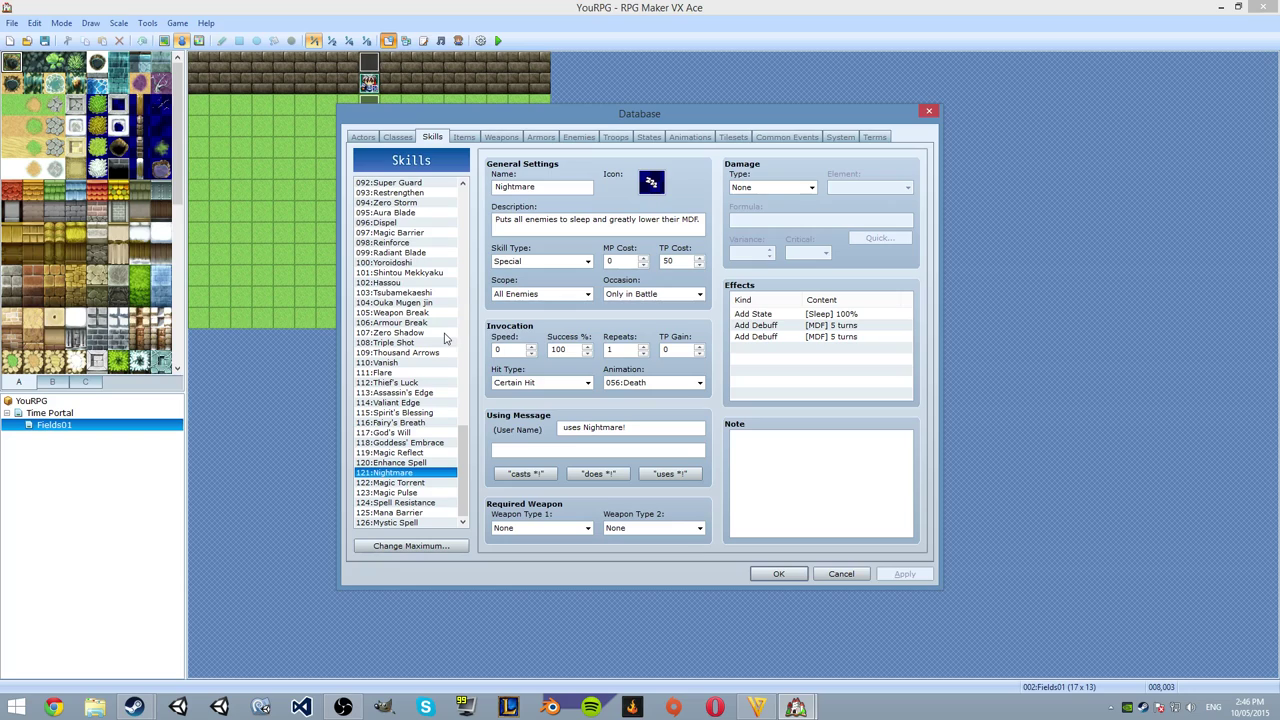
{"action": "scroll", "coordinate": [428, 360], "scroll_direction": "up", "scroll_amount": 3}
{"action": "scroll", "coordinate": [428, 360], "scroll_direction": "up", "scroll_amount": 4}
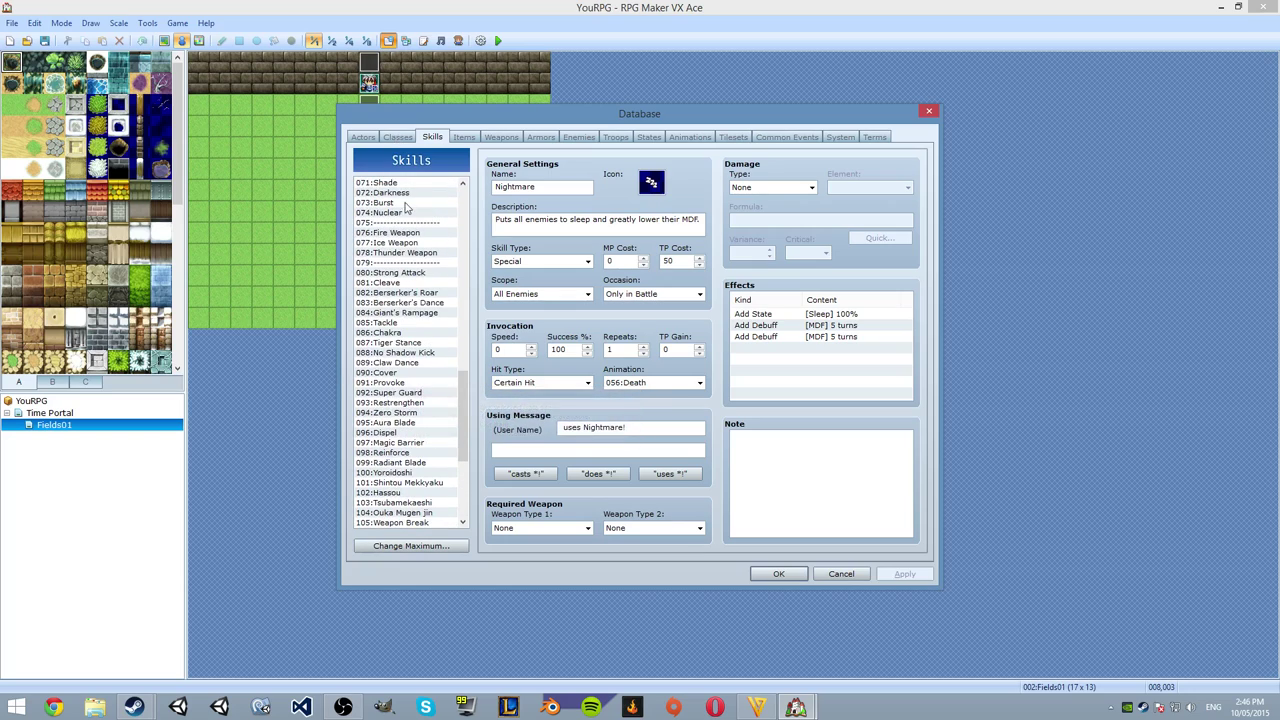
{"action": "scroll", "coordinate": [405, 220], "scroll_direction": "up", "scroll_amount": 5}
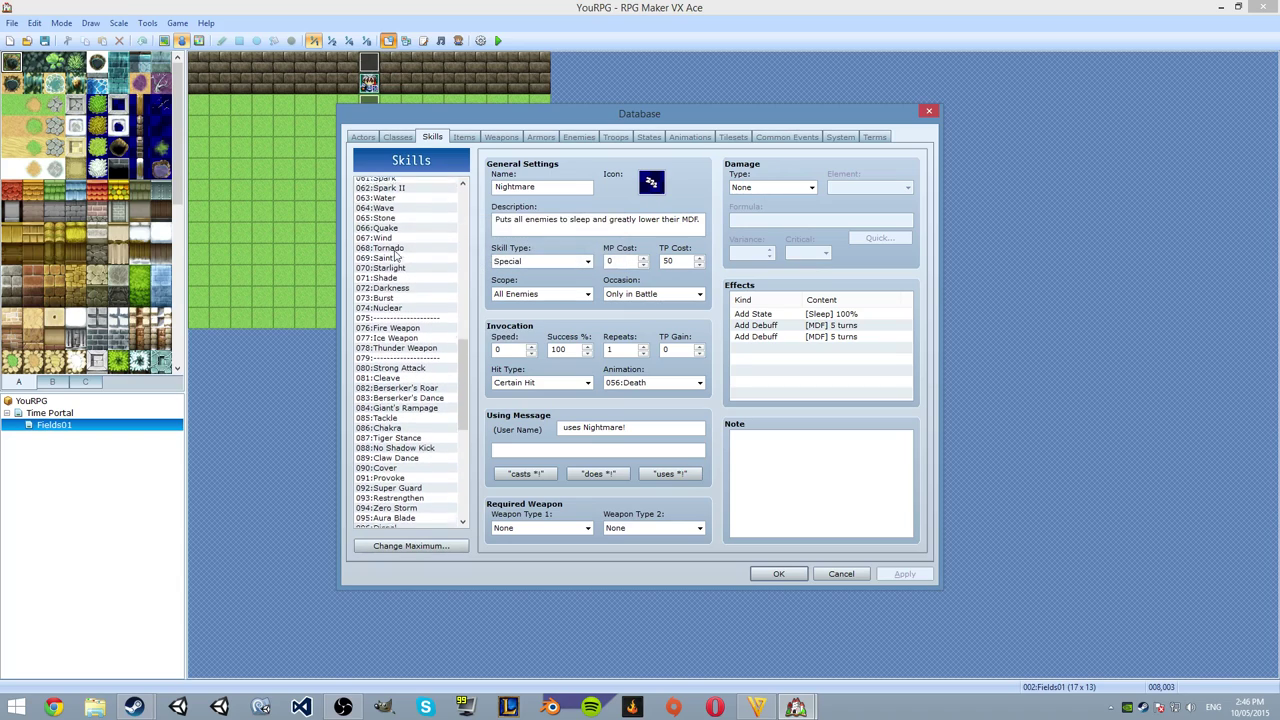
{"action": "scroll", "coordinate": [396, 256], "scroll_direction": "up", "scroll_amount": 3}
{"action": "left_click", "coordinate": [393, 224]}
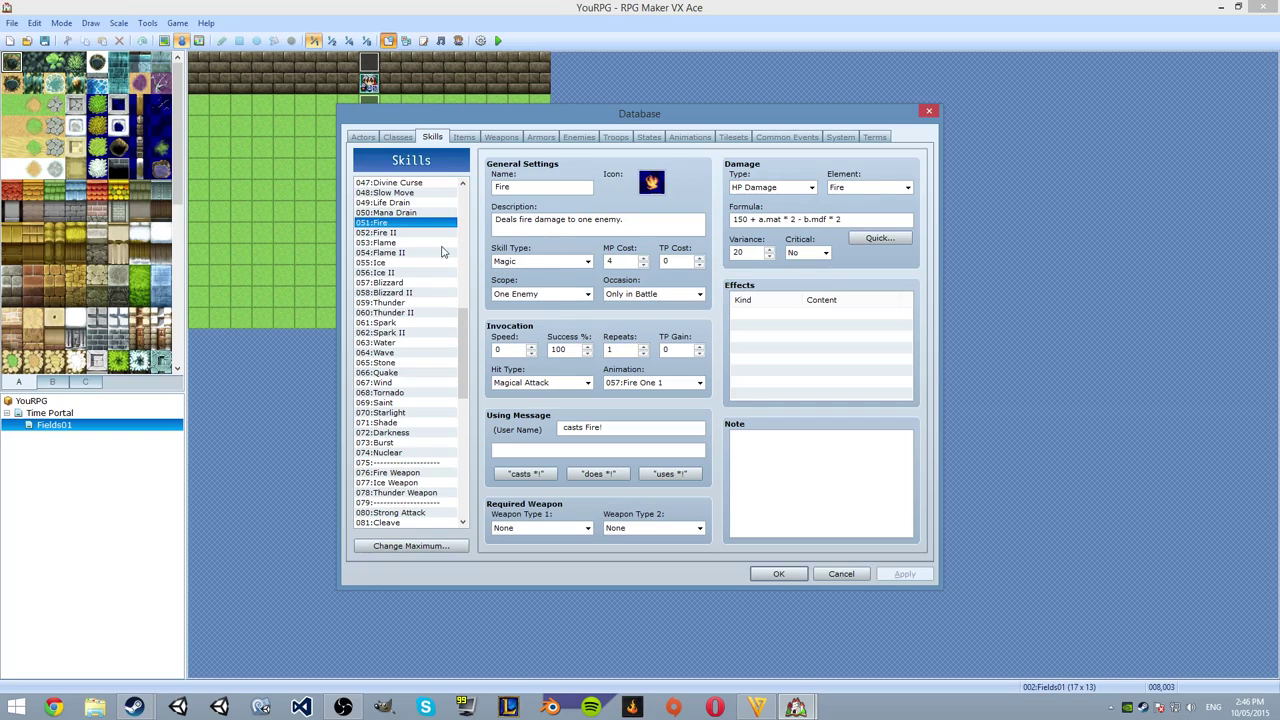
Examine the Witch class's list of learned skills, including Fire, Sleep and Ice.
{"action": "left_click", "coordinate": [360, 138]}
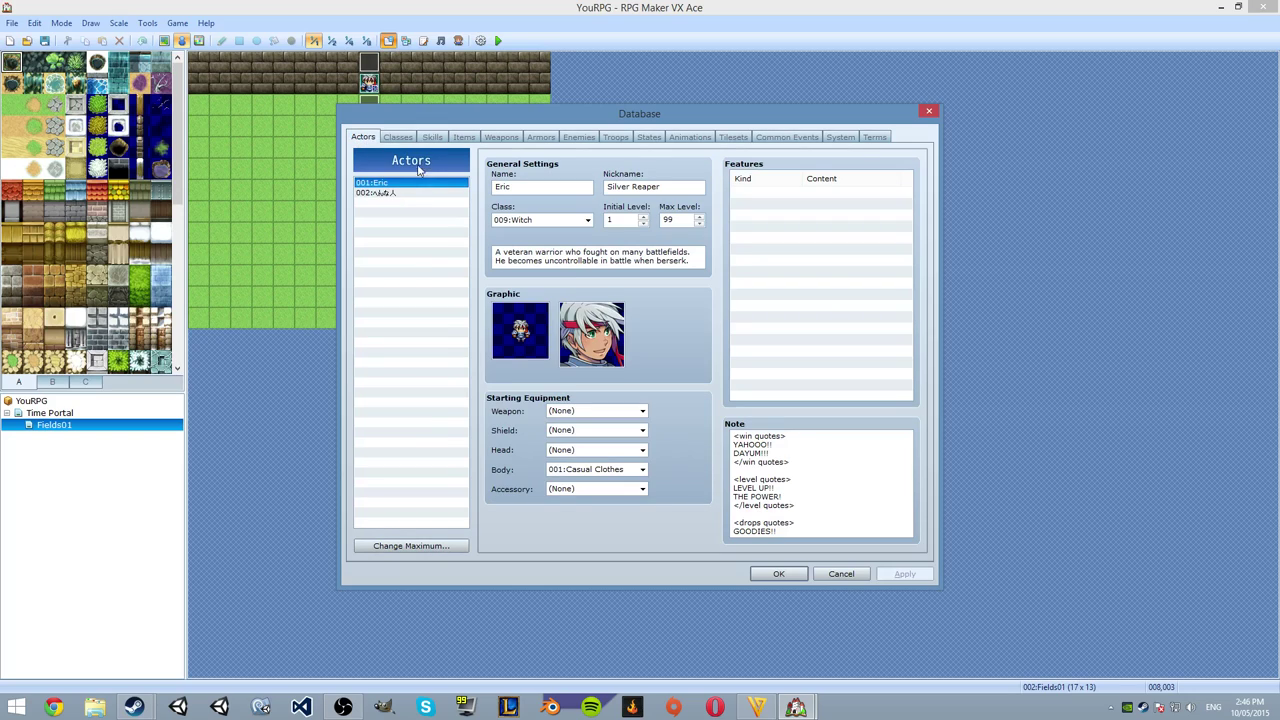
{"action": "left_click", "coordinate": [398, 137]}
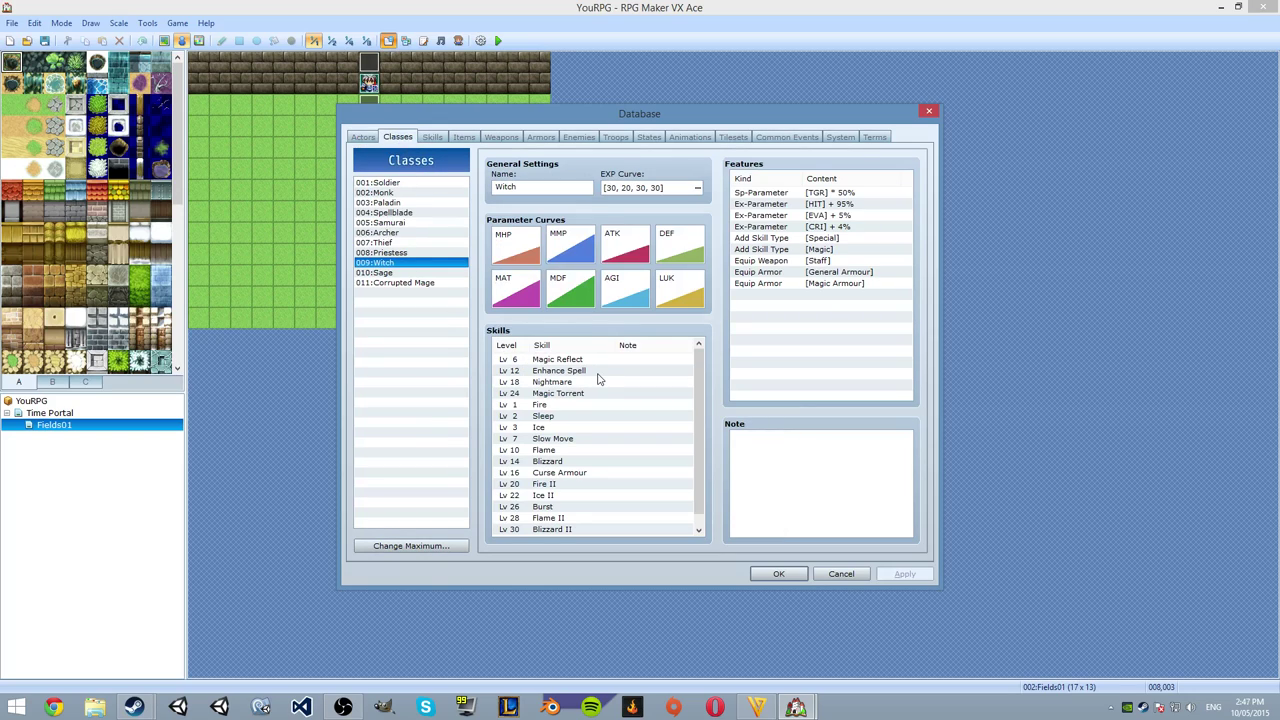
{"action": "left_click", "coordinate": [573, 404]}
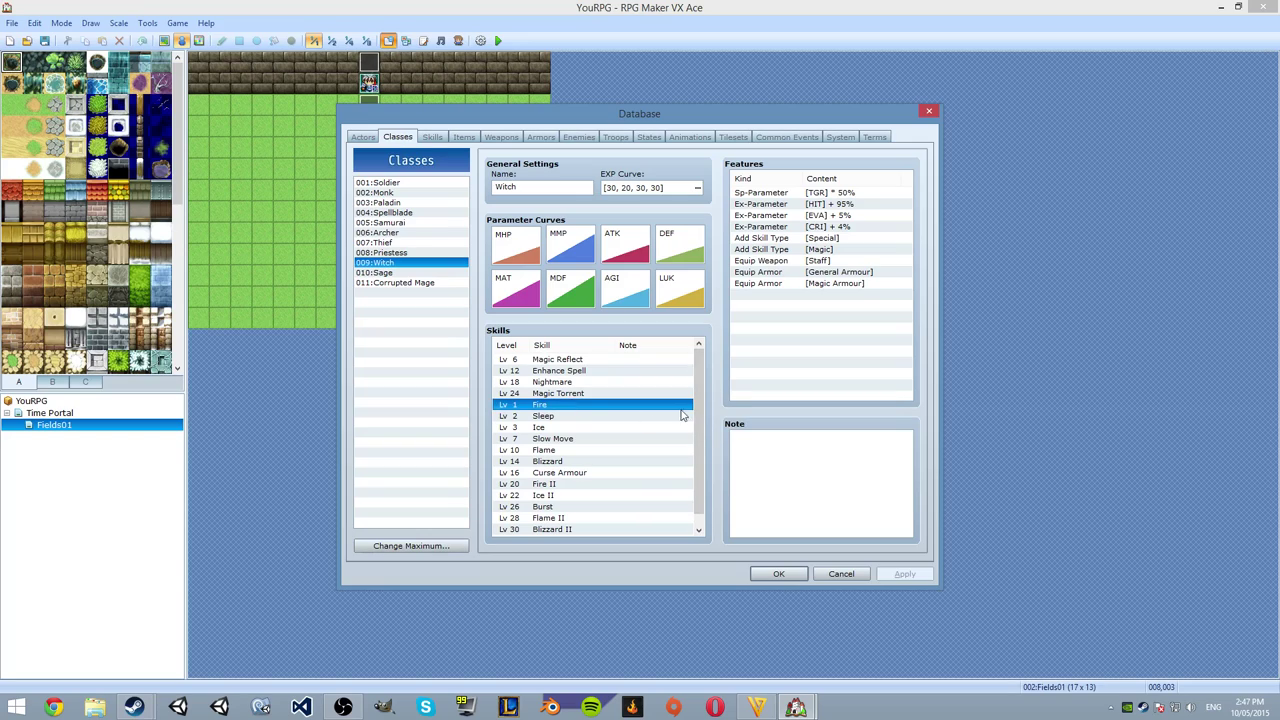
{"action": "scroll", "coordinate": [692, 425], "scroll_direction": "down", "scroll_amount": 1}
{"action": "scroll", "coordinate": [705, 425], "scroll_direction": "up", "scroll_amount": 1}
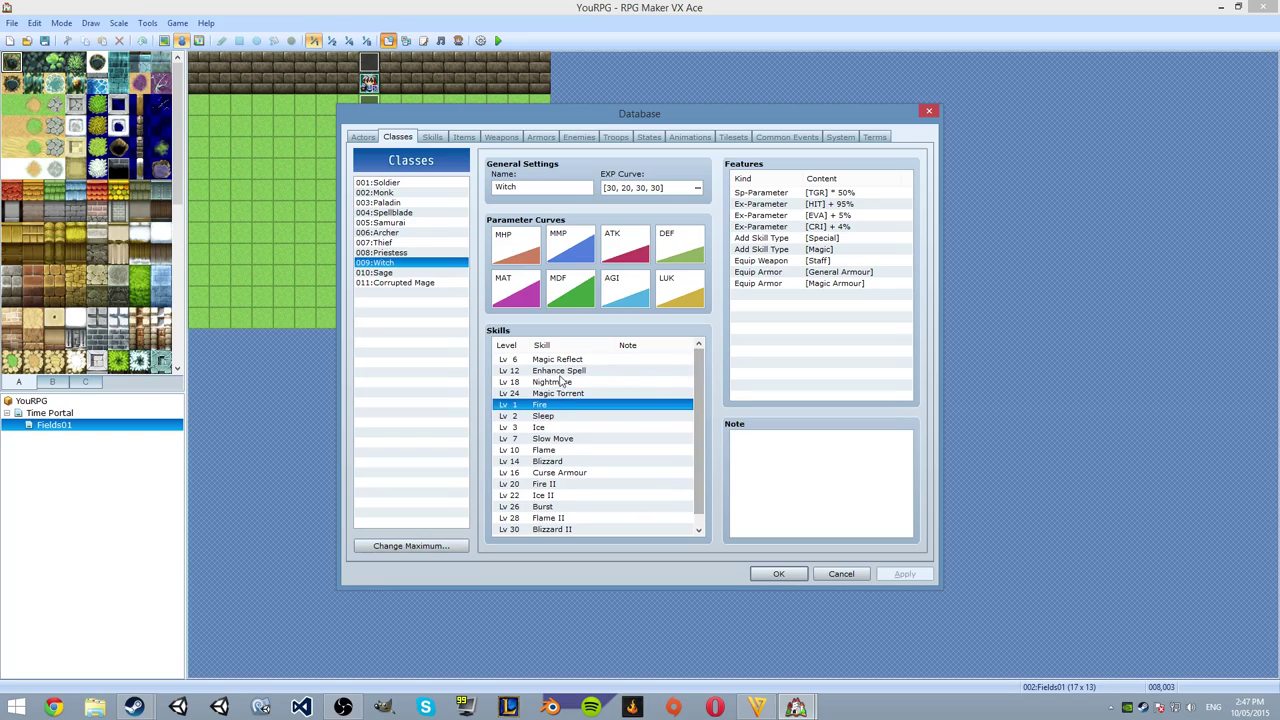
{"action": "left_click", "coordinate": [551, 417]}
{"action": "left_click", "coordinate": [550, 428]}
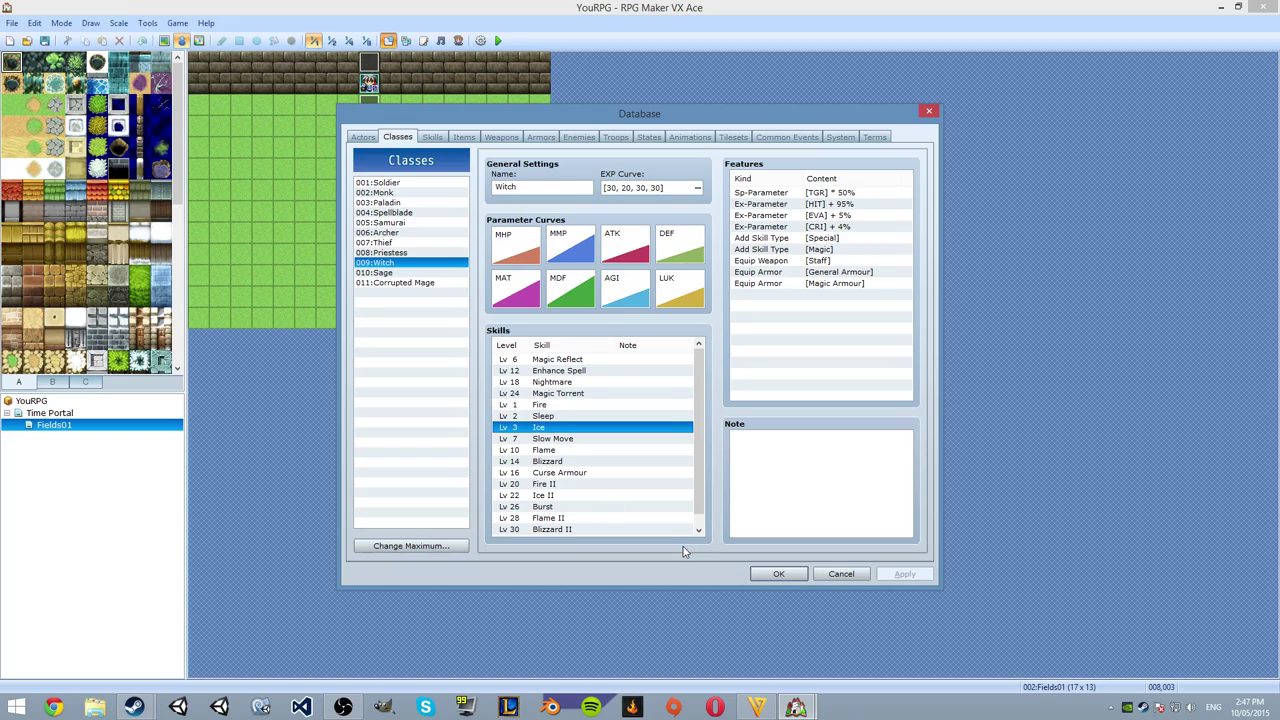
{"action": "scroll", "coordinate": [688, 523], "scroll_direction": "down", "scroll_amount": 1}
{"action": "scroll", "coordinate": [688, 523], "scroll_direction": "up", "scroll_amount": 1}
Return to the skill entries and review elemental spells such as Water, Wind, Saint and Darkness.
{"action": "left_click", "coordinate": [363, 137]}
{"action": "left_click", "coordinate": [432, 137]}
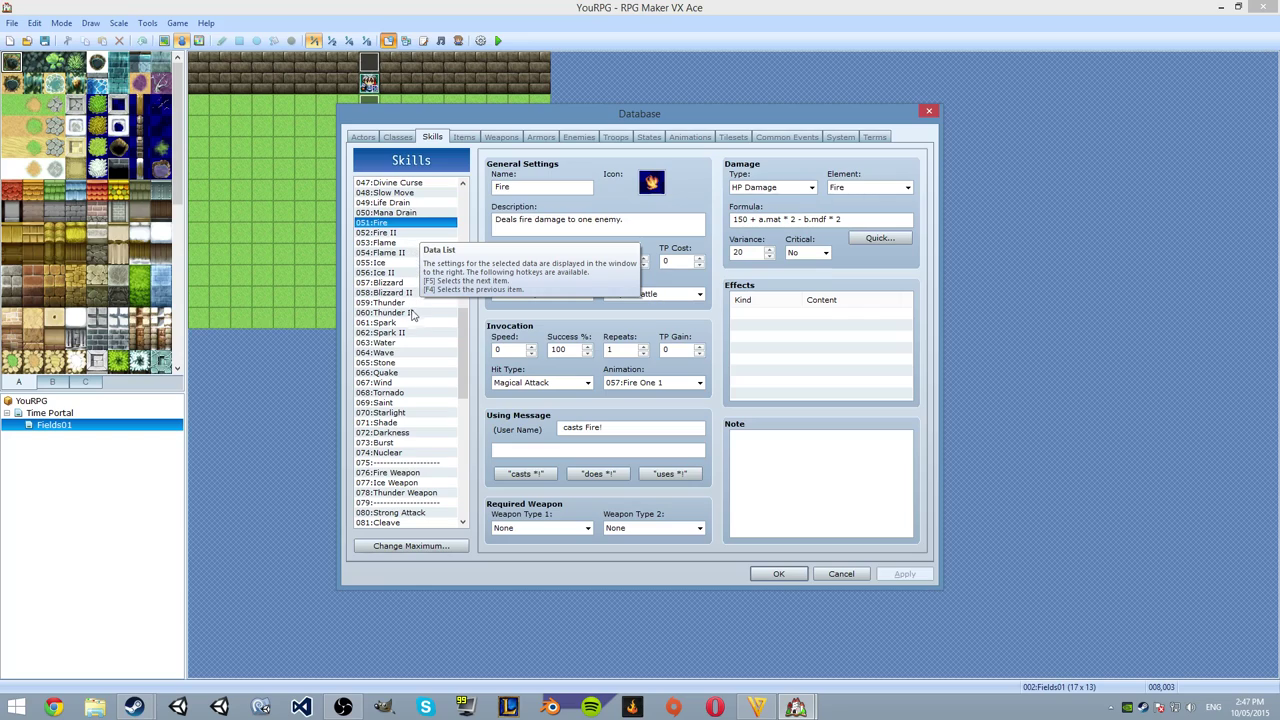
{"action": "left_click", "coordinate": [396, 343]}
{"action": "left_click", "coordinate": [392, 323]}
{"action": "left_click", "coordinate": [394, 343]}
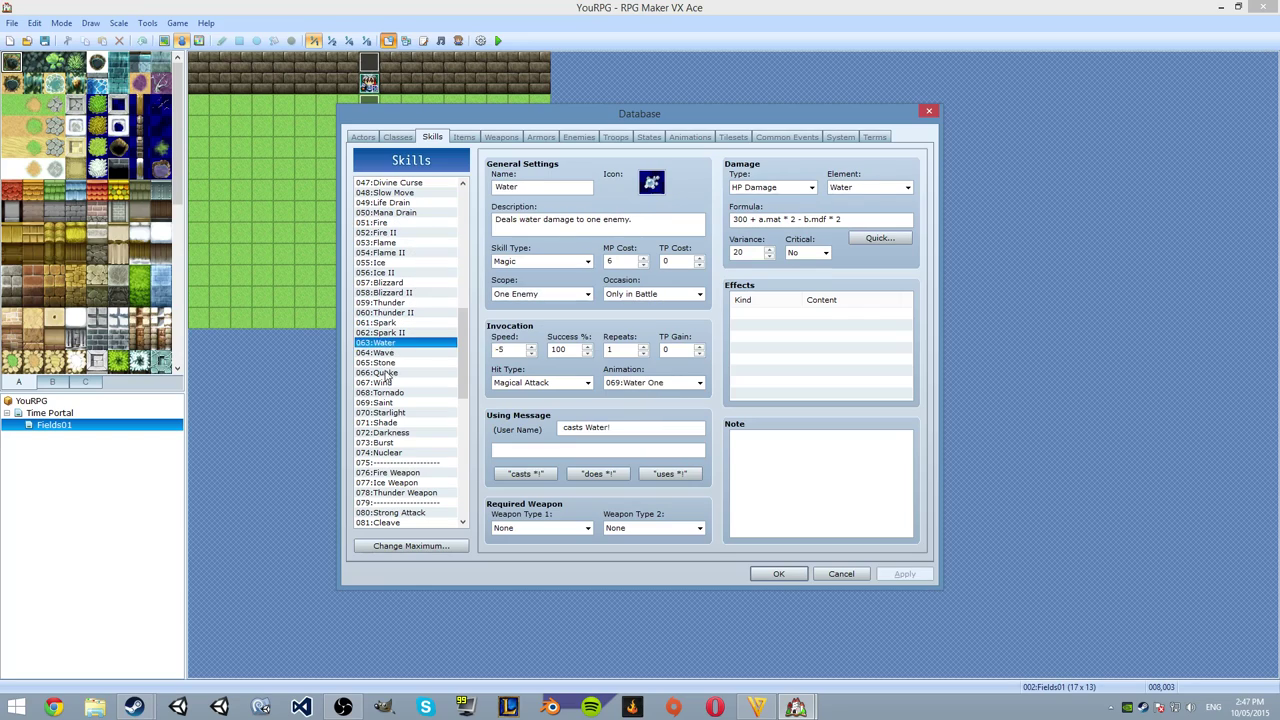
{"action": "left_click", "coordinate": [386, 384]}
{"action": "left_click", "coordinate": [385, 403]}
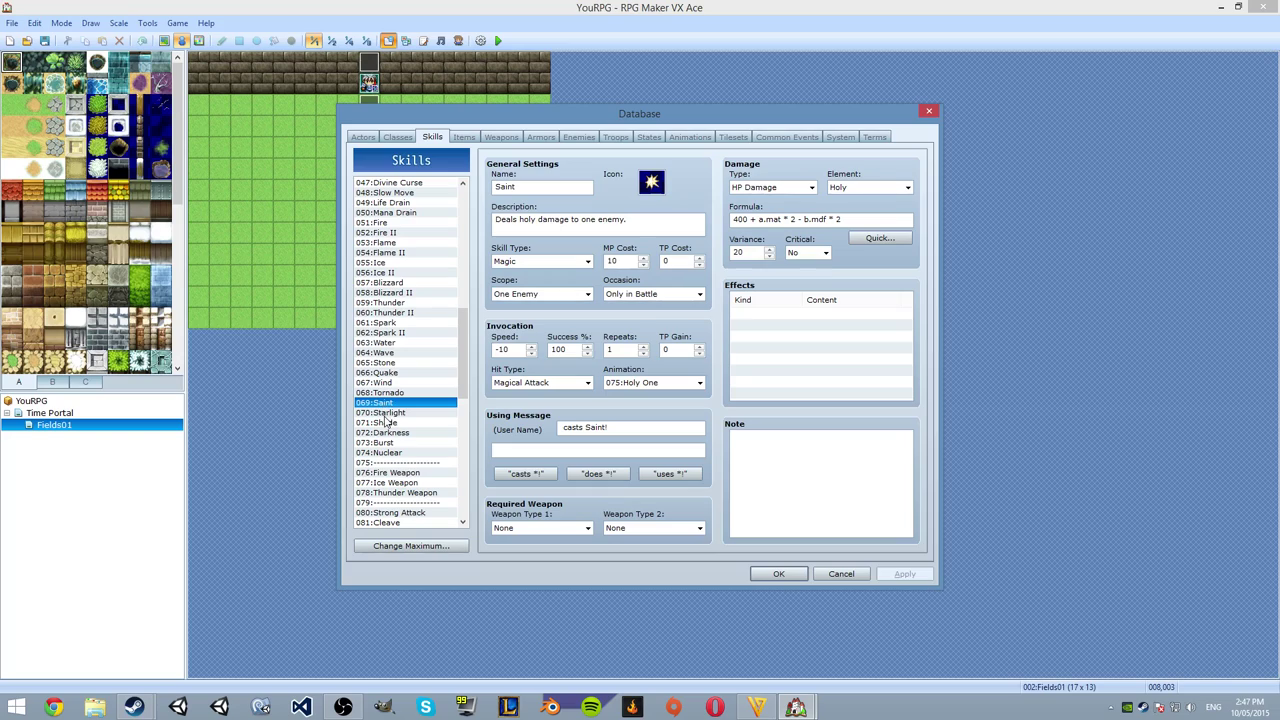
{"action": "left_click", "coordinate": [388, 433]}
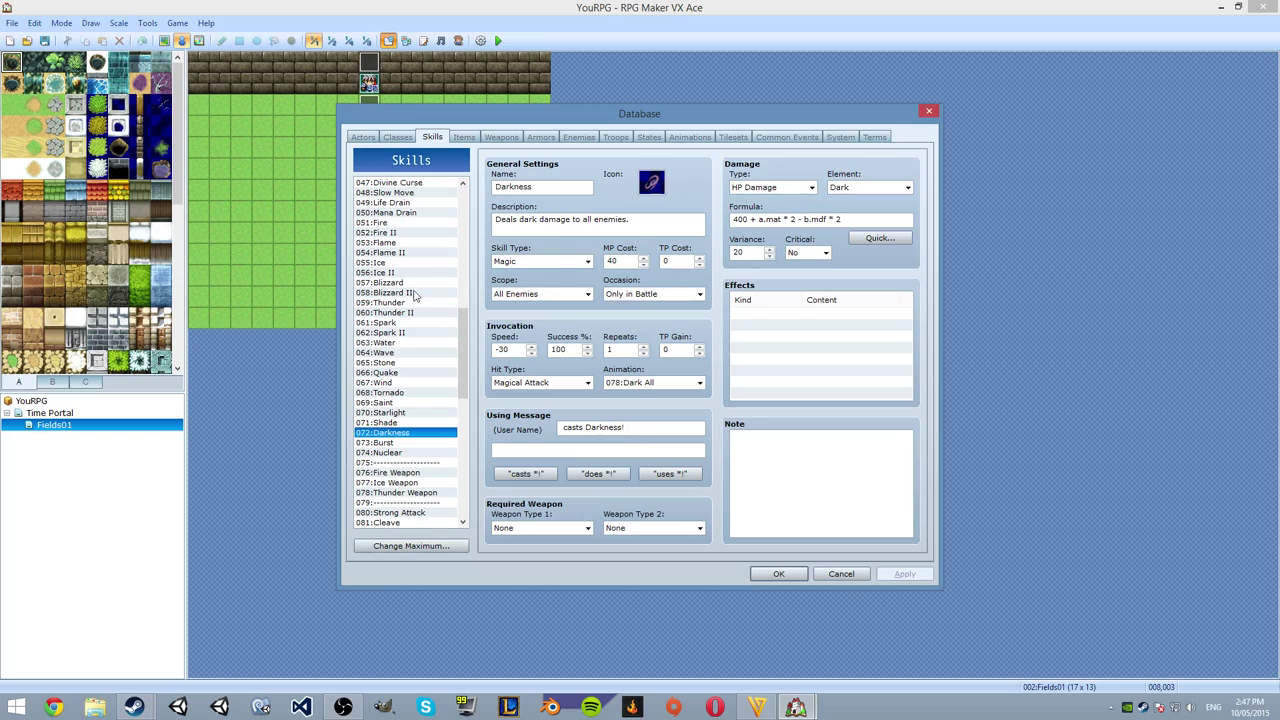
Compare the settings of the Fire, Flame and Fire II skills with those of Darkness.
{"action": "left_click", "coordinate": [390, 222]}
{"action": "left_click", "coordinate": [393, 242]}
{"action": "left_click", "coordinate": [393, 232]}
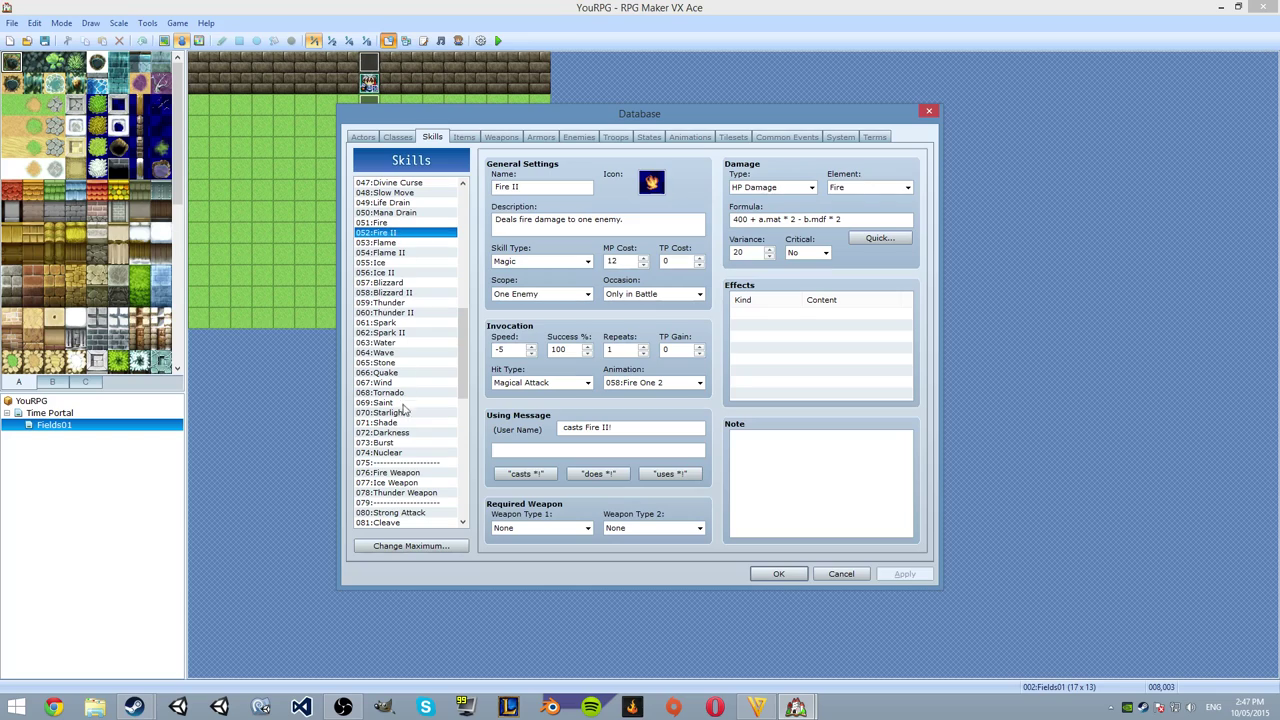
{"action": "left_click", "coordinate": [396, 434]}
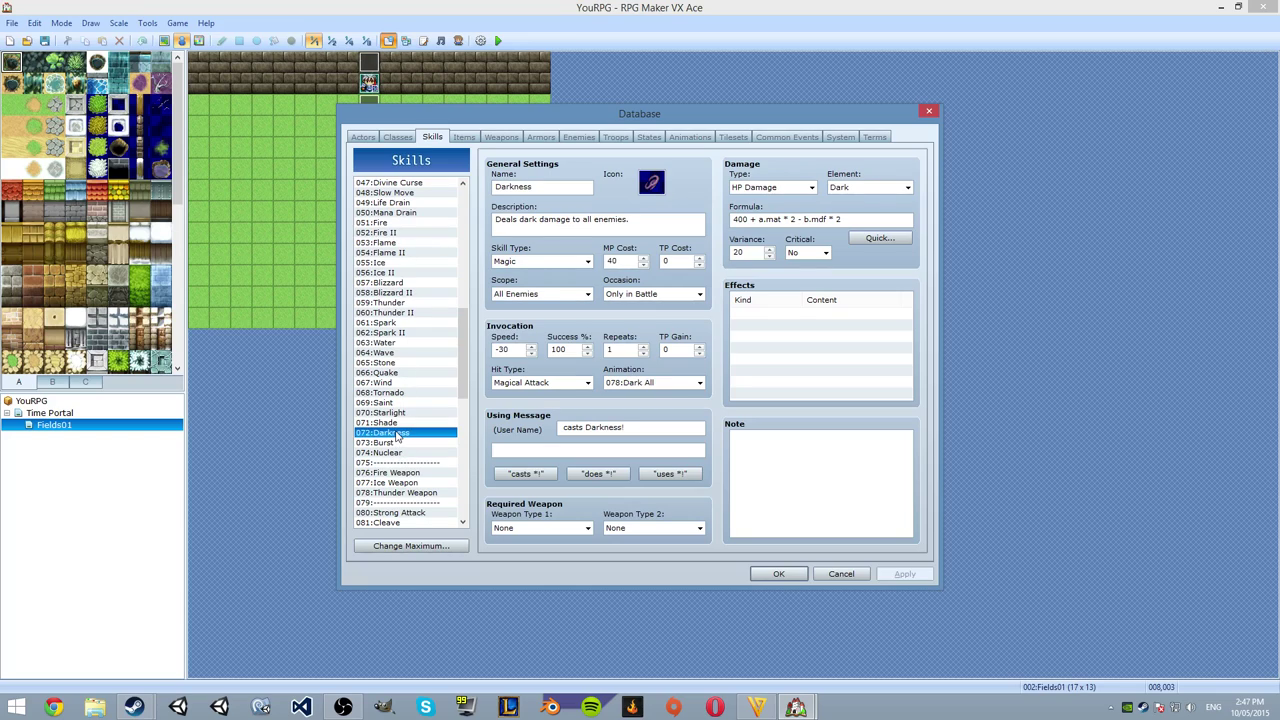
Review the debuff and drain skills: Curse Weapon, Divine Curse, Slow Move, Life Drain and Mana Drain.
{"action": "scroll", "coordinate": [421, 246], "scroll_direction": "up", "scroll_amount": 2}
{"action": "left_click", "coordinate": [399, 243]}
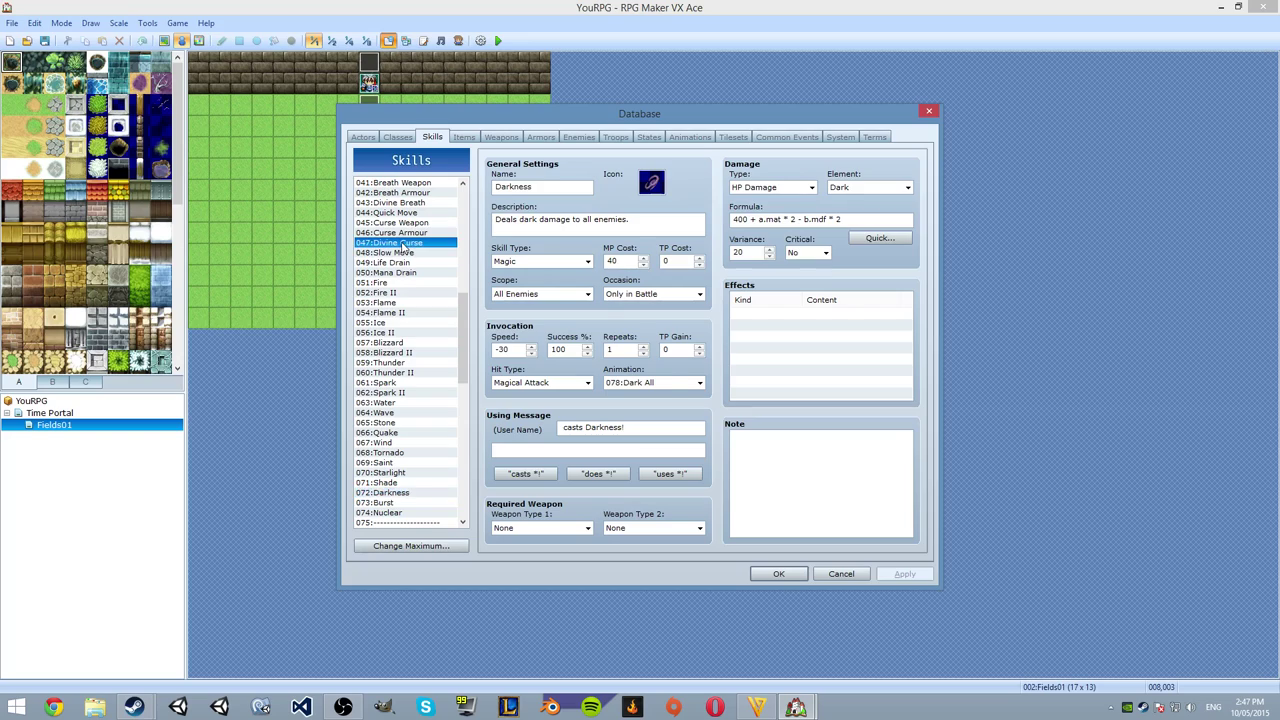
{"action": "left_click", "coordinate": [395, 223]}
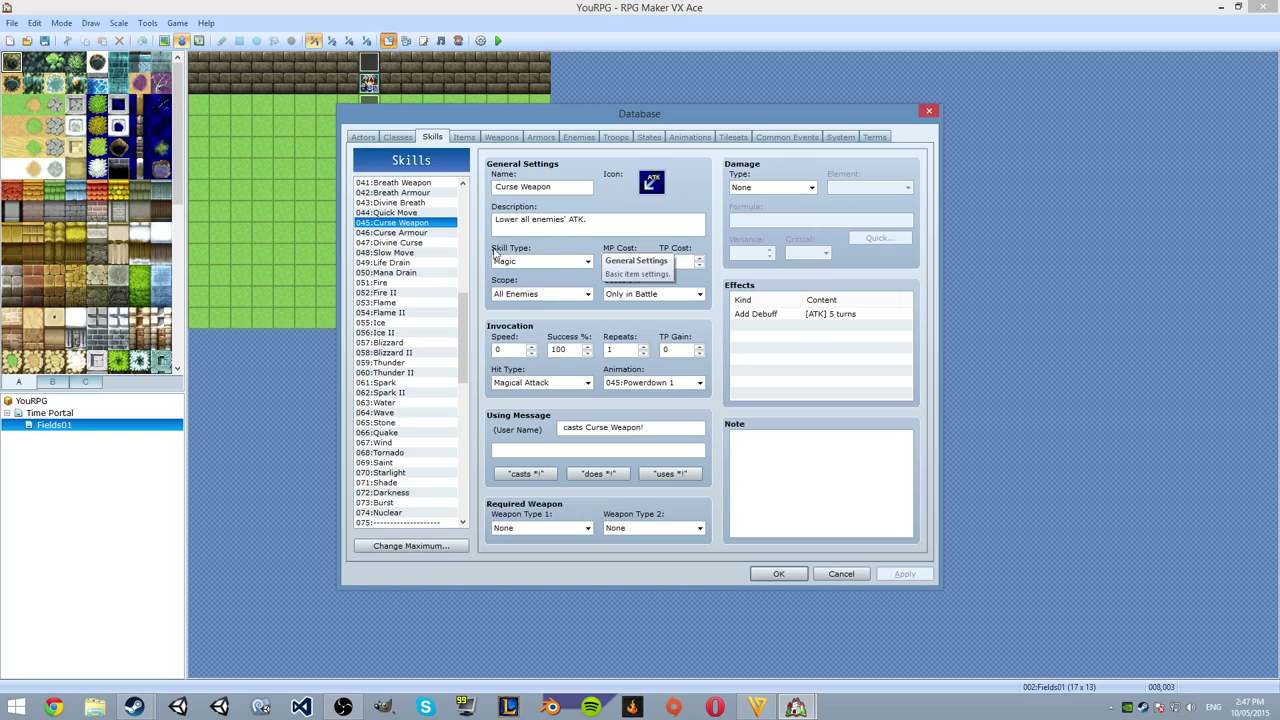
{"action": "left_click", "coordinate": [427, 243]}
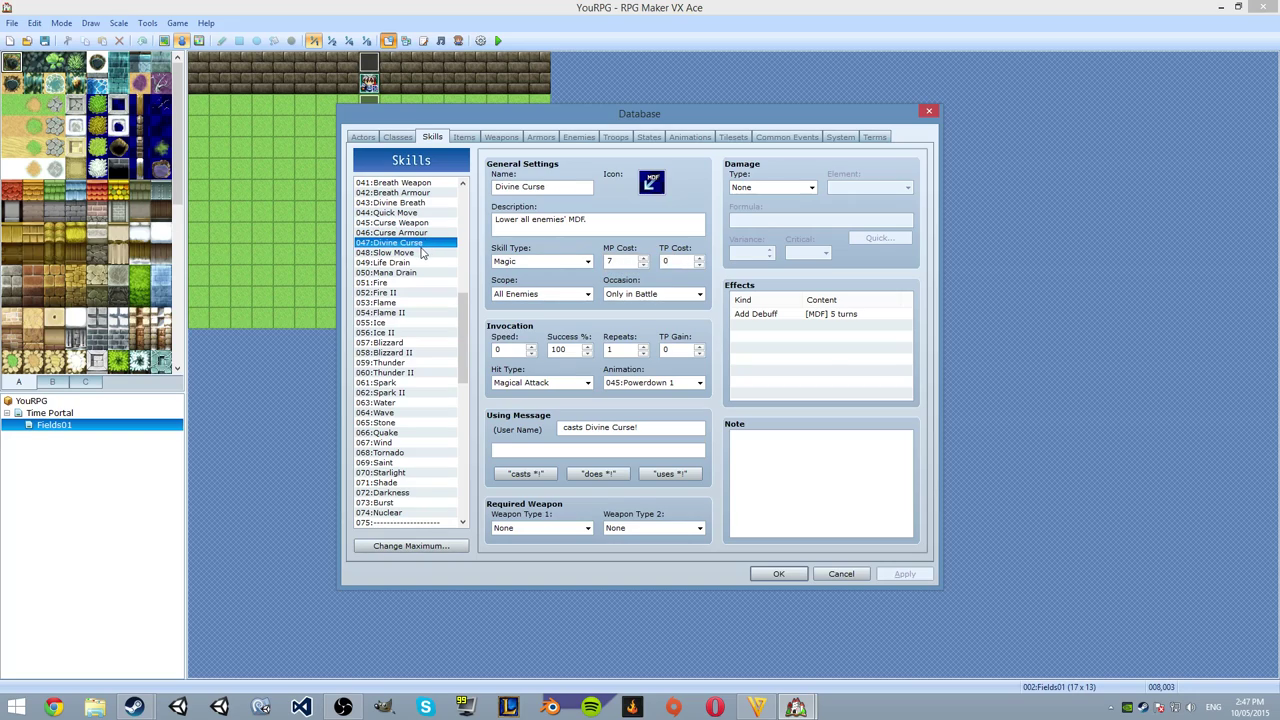
{"action": "left_click", "coordinate": [420, 253]}
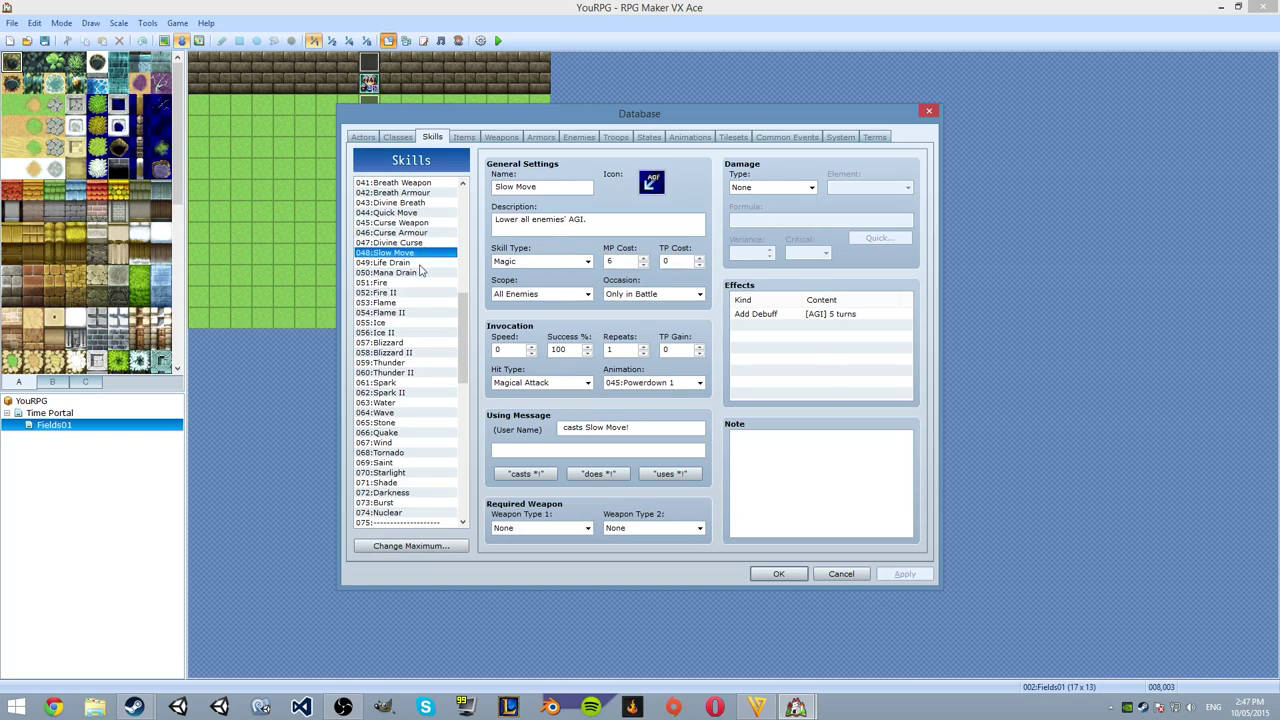
{"action": "left_click", "coordinate": [420, 265]}
{"action": "left_click", "coordinate": [420, 273]}
{"action": "left_click", "coordinate": [428, 264]}
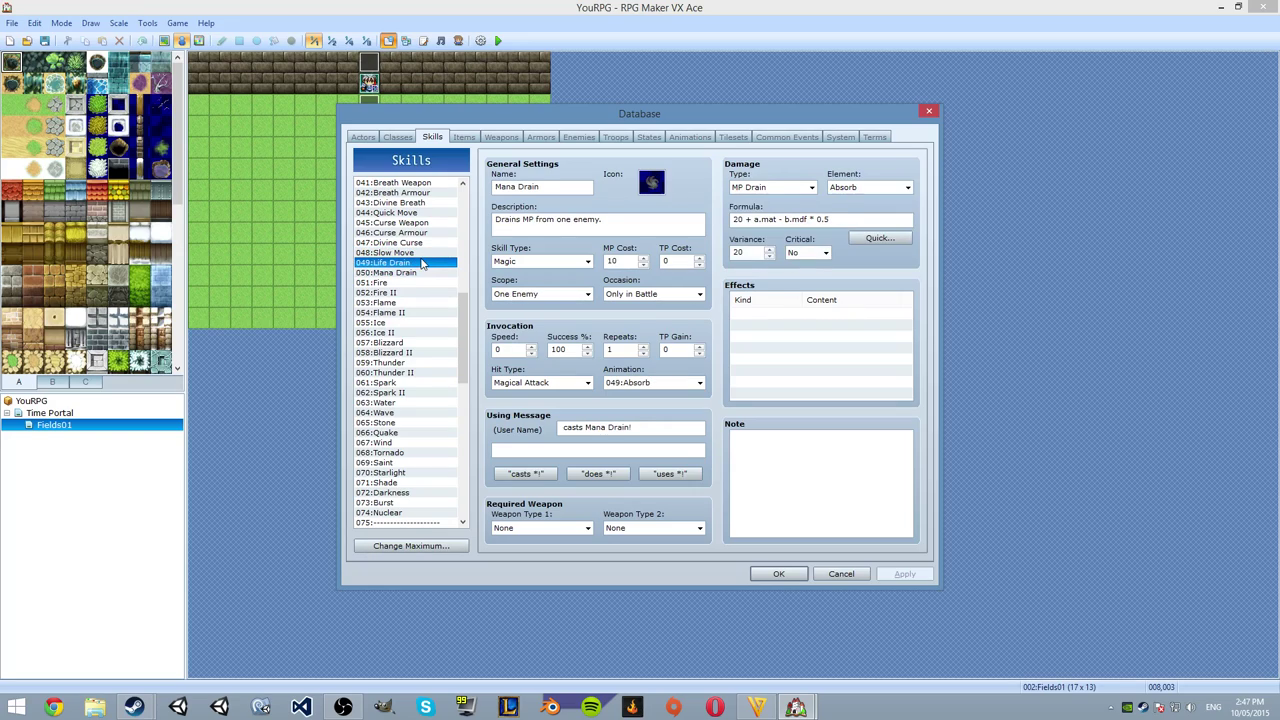
{"action": "left_click", "coordinate": [428, 272]}
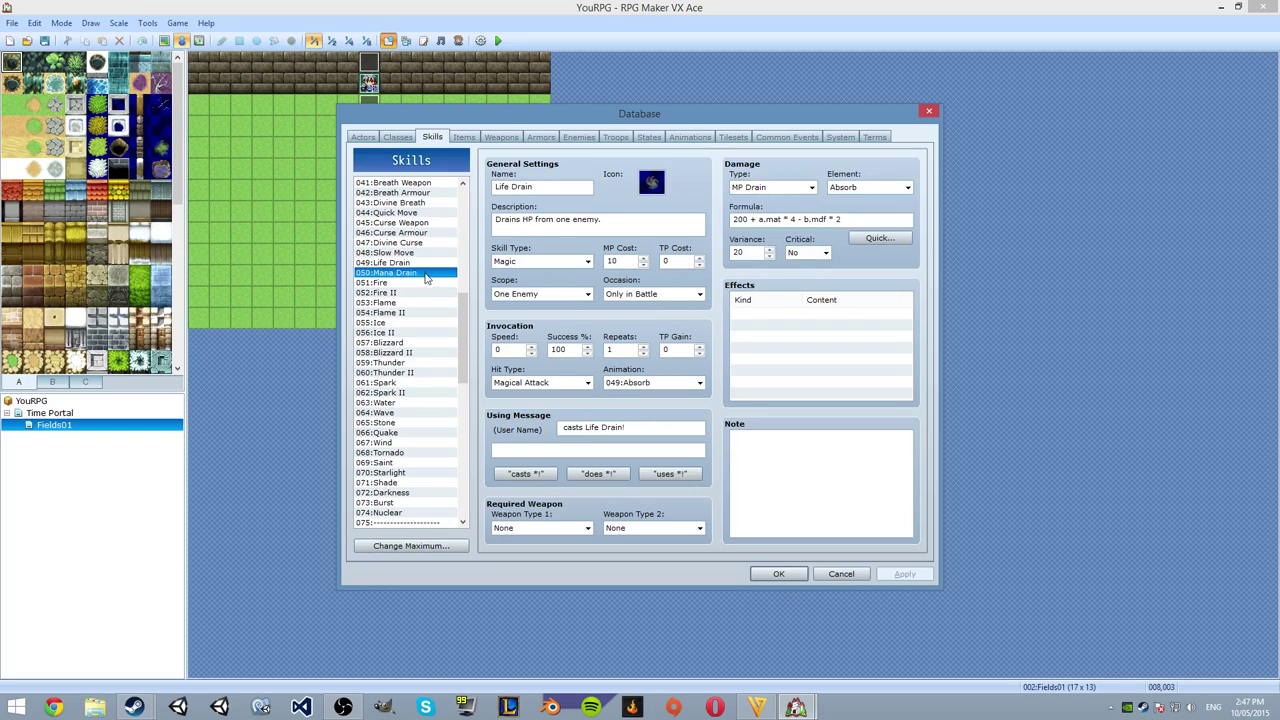
Look through the ally buff skills Breath Weapon and Breath Armour and the neighbouring healing and status skills.
{"action": "scroll", "coordinate": [412, 272], "scroll_direction": "up", "scroll_amount": 2}
{"action": "scroll", "coordinate": [413, 272], "scroll_direction": "up", "scroll_amount": 2}
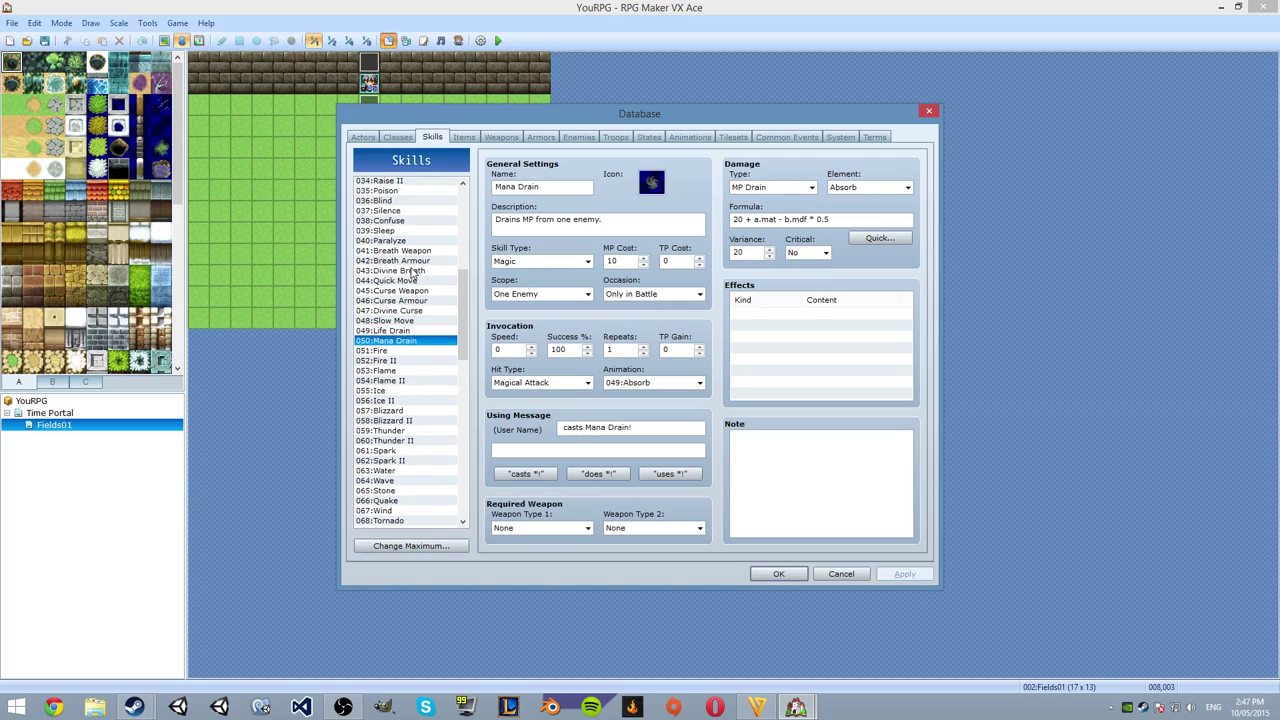
{"action": "left_click", "coordinate": [416, 275]}
{"action": "scroll", "coordinate": [416, 285], "scroll_direction": "up", "scroll_amount": 1}
{"action": "scroll", "coordinate": [416, 288], "scroll_direction": "up", "scroll_amount": 3}
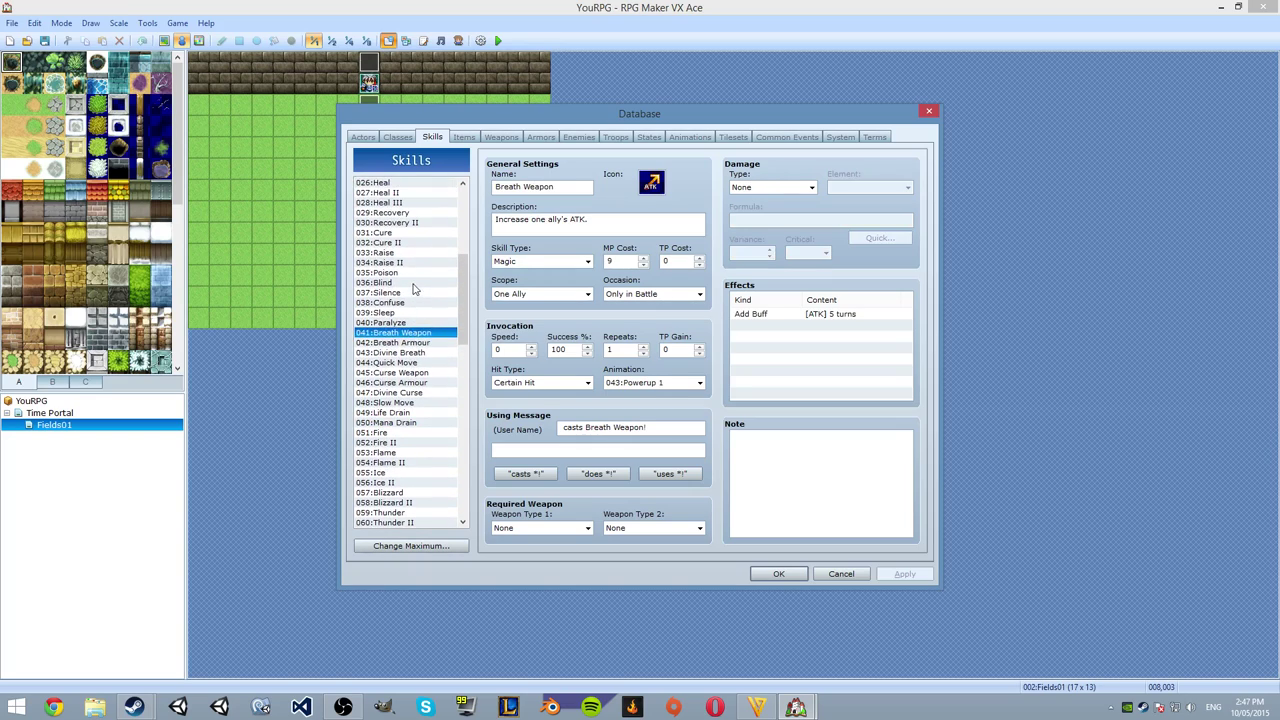
{"action": "left_click_drag", "start_coordinate": [416, 224], "coordinate": [412, 372]}
{"action": "scroll", "coordinate": [412, 440], "scroll_direction": "down", "scroll_amount": 4}
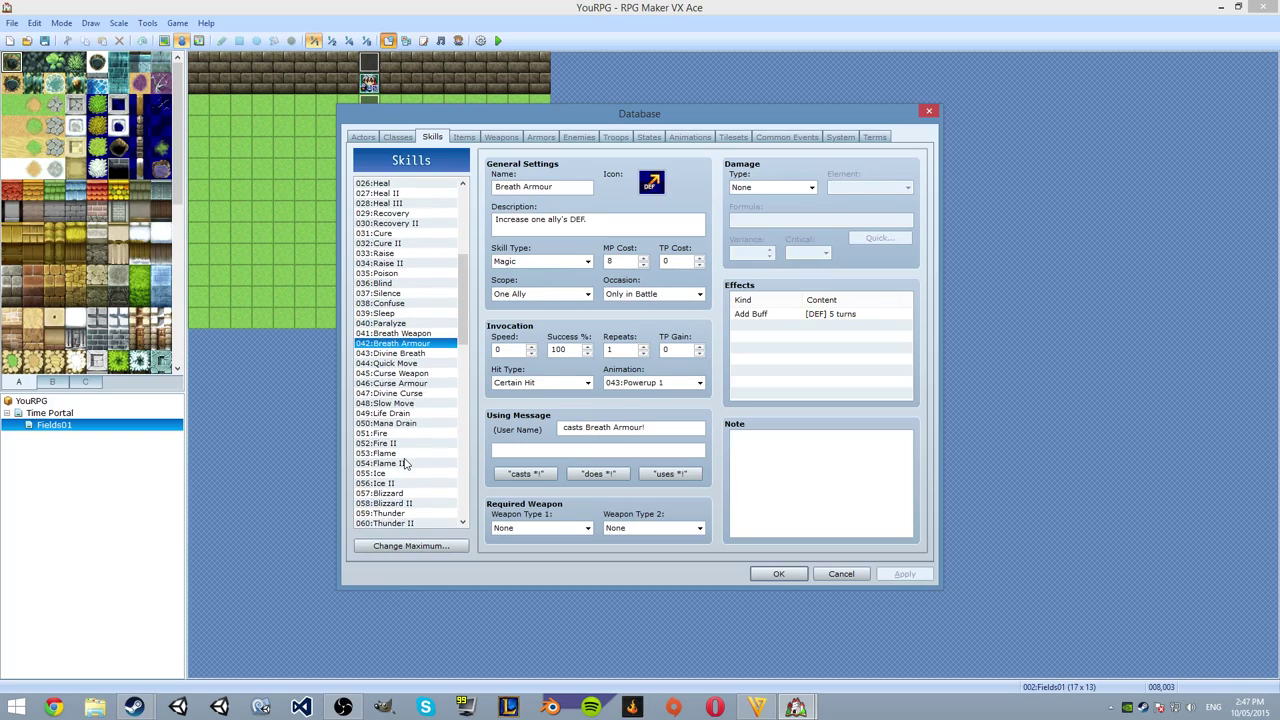
Review the special skills Fire Weapon, Berserker's Dance, Tackle, Chakra and Tiger Stance.
{"action": "scroll", "coordinate": [440, 487], "scroll_direction": "down", "scroll_amount": 6}
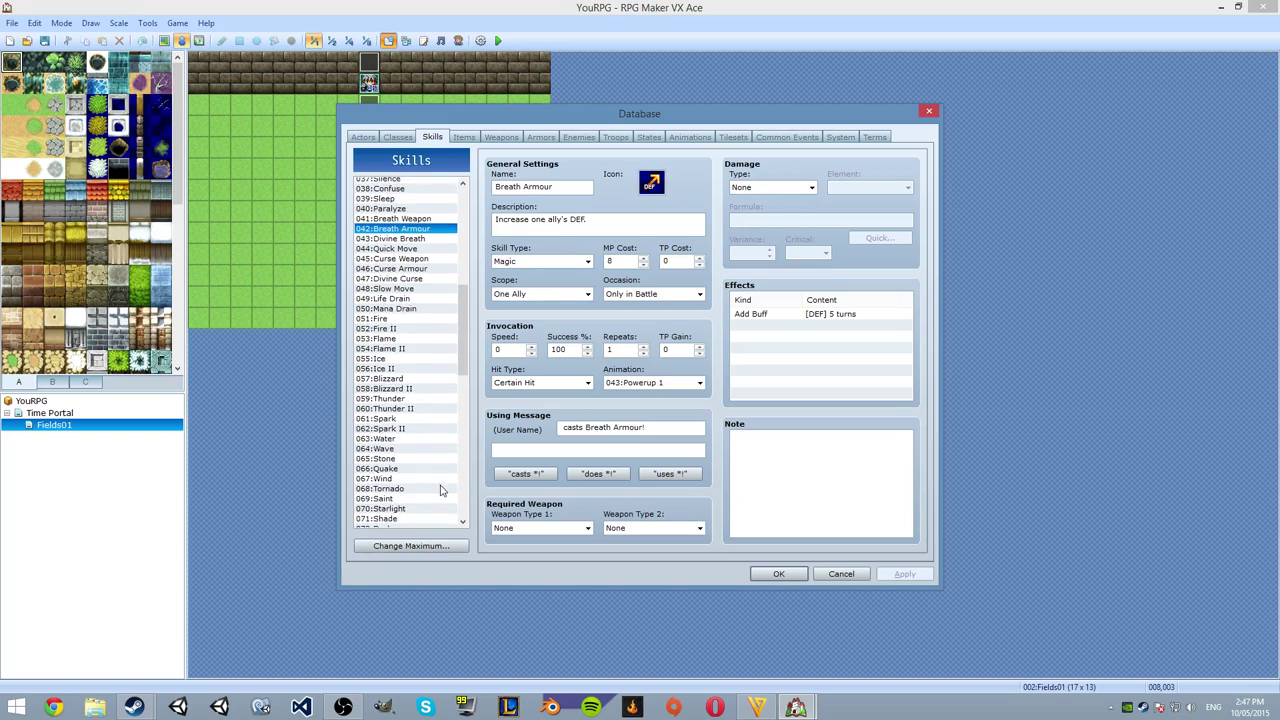
{"action": "scroll", "coordinate": [440, 487], "scroll_direction": "down", "scroll_amount": 2}
{"action": "left_click", "coordinate": [412, 366]}
{"action": "scroll", "coordinate": [420, 400], "scroll_direction": "down", "scroll_amount": 2}
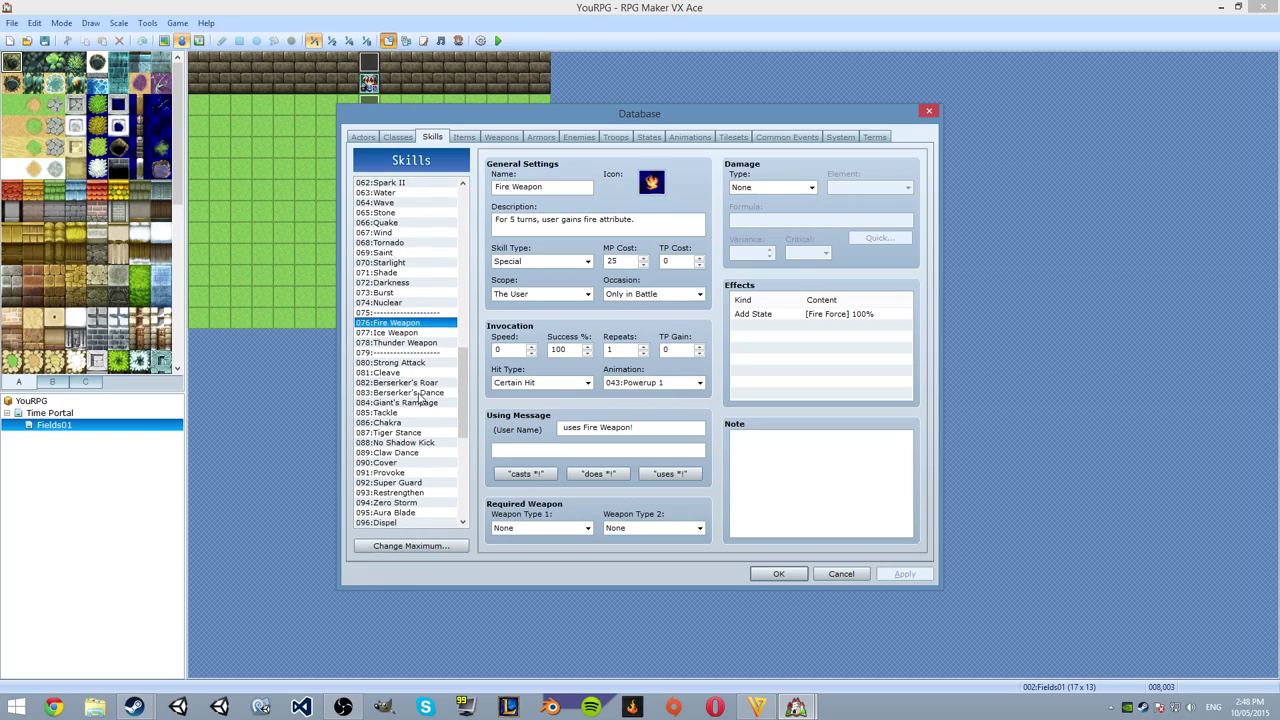
{"action": "scroll", "coordinate": [420, 399], "scroll_direction": "down", "scroll_amount": 1}
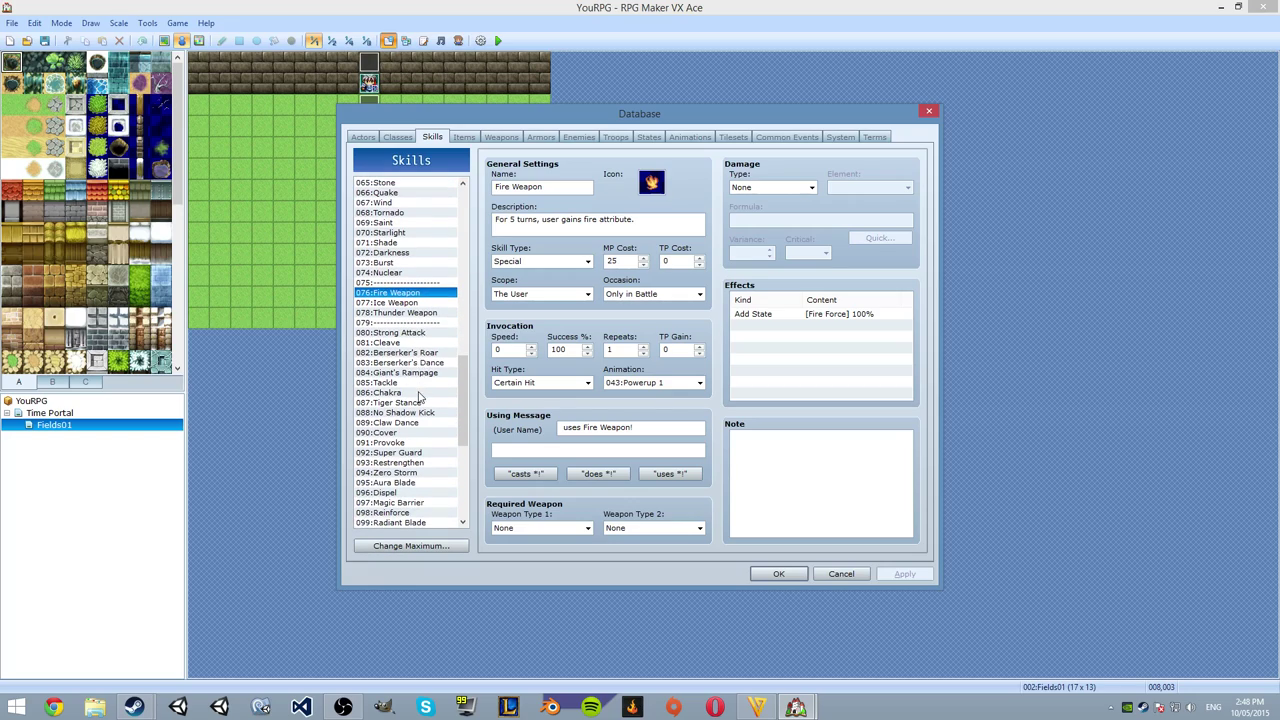
{"action": "left_click", "coordinate": [422, 362]}
{"action": "left_click", "coordinate": [422, 382]}
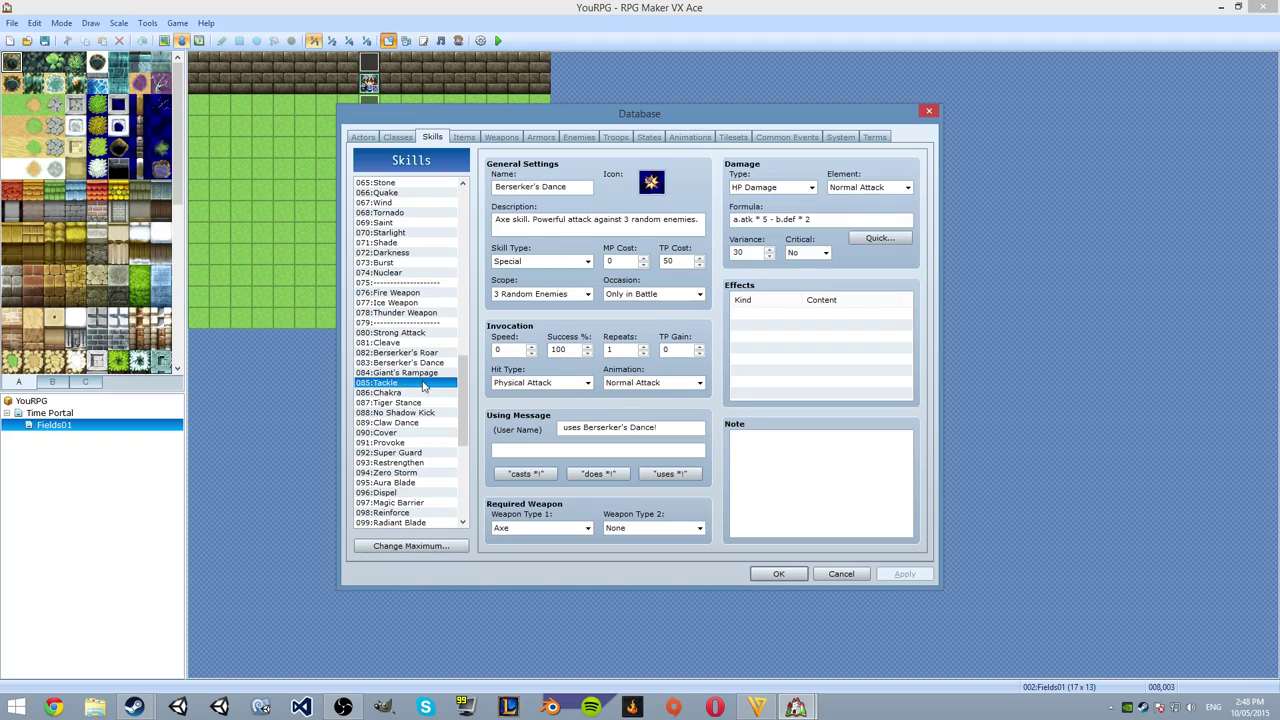
{"action": "left_click", "coordinate": [422, 393]}
{"action": "left_click", "coordinate": [421, 402]}
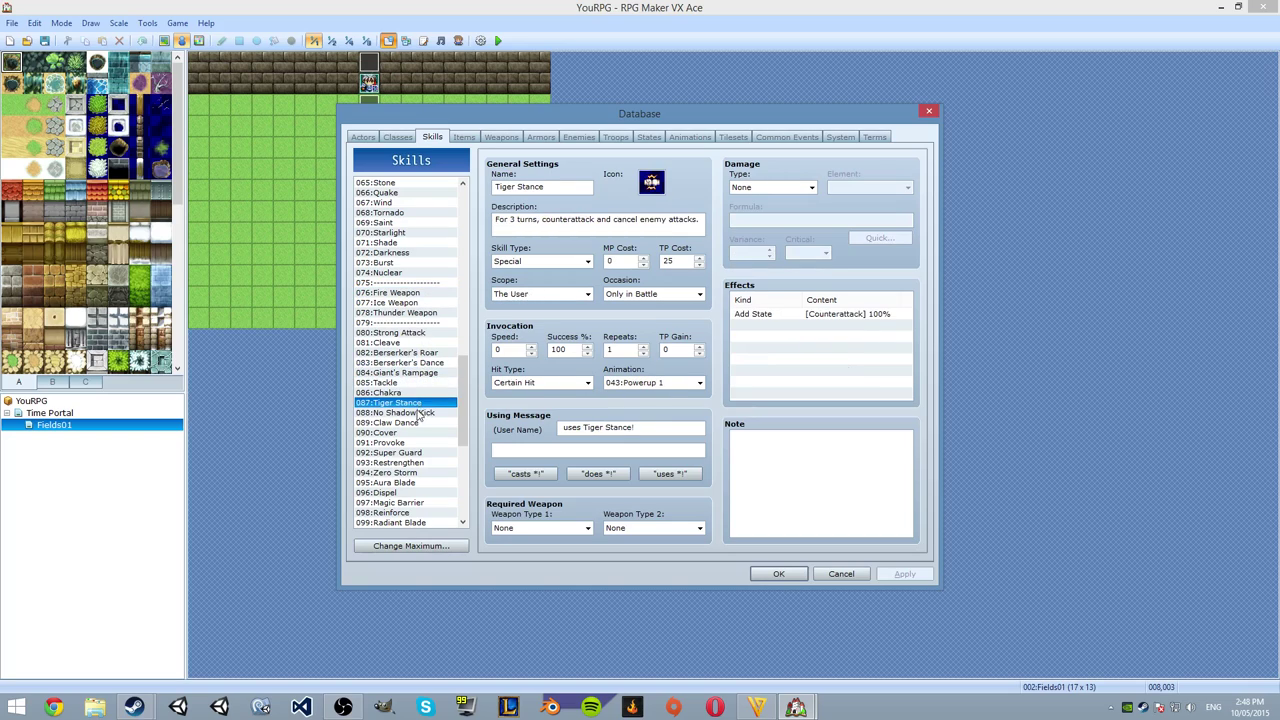
Look through the special skills from No Shadow Kick to Magic Barrier, including Restrengthen and Dispel.
{"action": "left_click", "coordinate": [419, 412]}
{"action": "left_click", "coordinate": [415, 422]}
{"action": "left_click", "coordinate": [412, 432]}
{"action": "left_click", "coordinate": [408, 442]}
{"action": "left_click", "coordinate": [404, 462]}
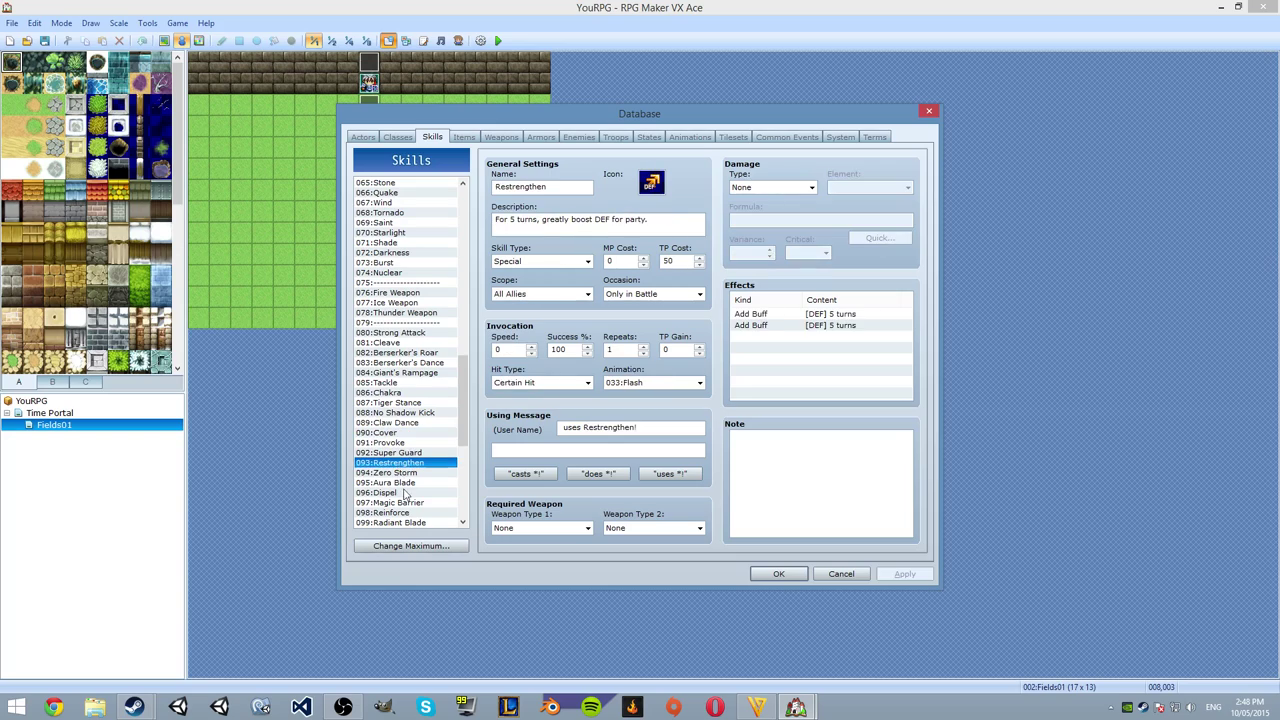
{"action": "left_click", "coordinate": [395, 472]}
{"action": "left_click", "coordinate": [395, 482]}
{"action": "left_click", "coordinate": [395, 492]}
{"action": "left_click", "coordinate": [395, 502]}
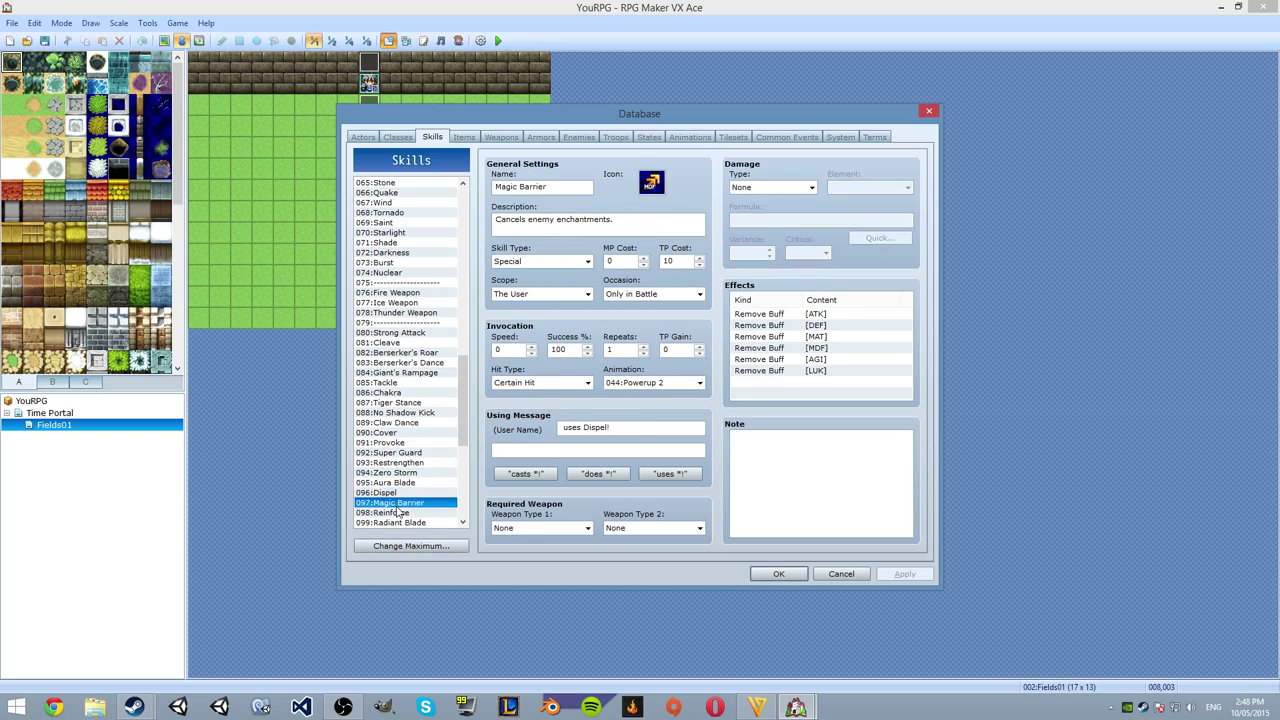
Check the weapon-based special skills from Reinforce and Radiant Blade through to Triple Shot.
{"action": "scroll", "coordinate": [397, 513], "scroll_direction": "down", "scroll_amount": 1}
{"action": "left_click", "coordinate": [395, 486]}
{"action": "left_click", "coordinate": [395, 496]}
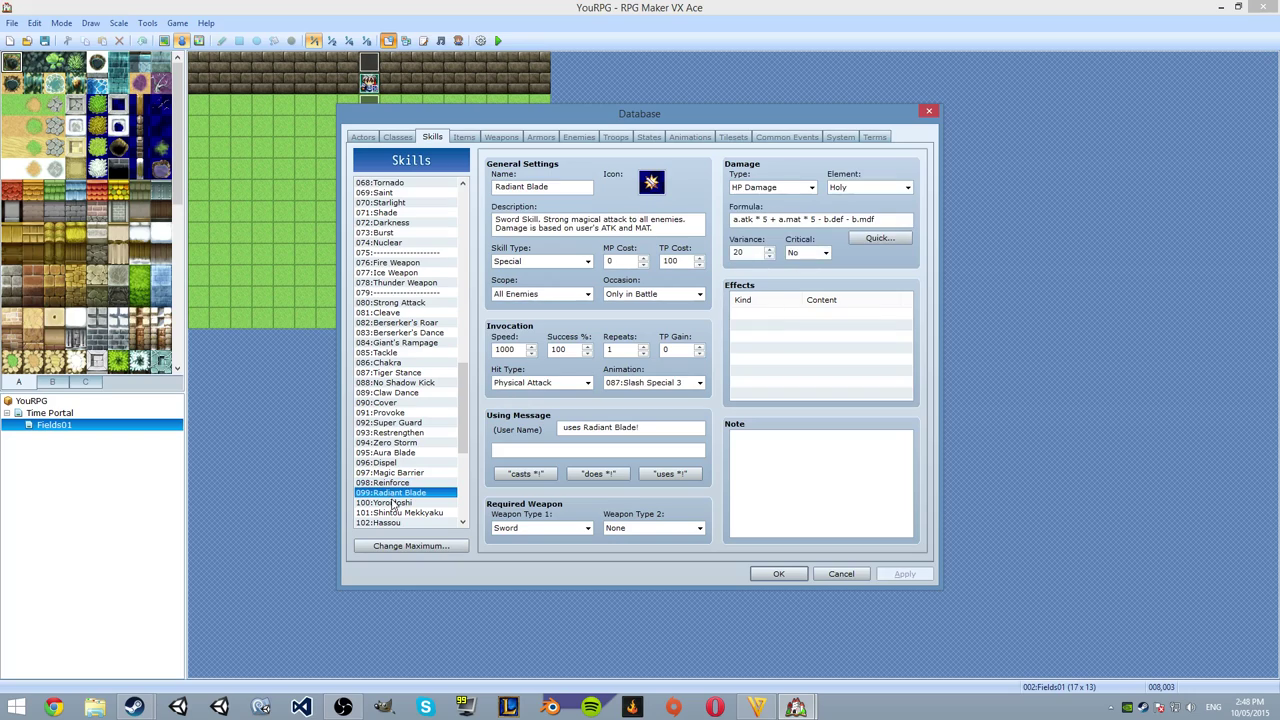
{"action": "scroll", "coordinate": [397, 498], "scroll_direction": "down", "scroll_amount": 2}
{"action": "left_click", "coordinate": [390, 442]}
{"action": "left_click", "coordinate": [390, 462]}
{"action": "left_click", "coordinate": [390, 472]}
{"action": "left_click", "coordinate": [390, 492]}
{"action": "left_click", "coordinate": [390, 502]}
{"action": "left_click", "coordinate": [390, 512]}
{"action": "left_click", "coordinate": [388, 522]}
Examine the special skills from Thousand Arrows, Vanish and Flare through to Fairy's Breath.
{"action": "scroll", "coordinate": [385, 527], "scroll_direction": "down", "scroll_amount": 1}
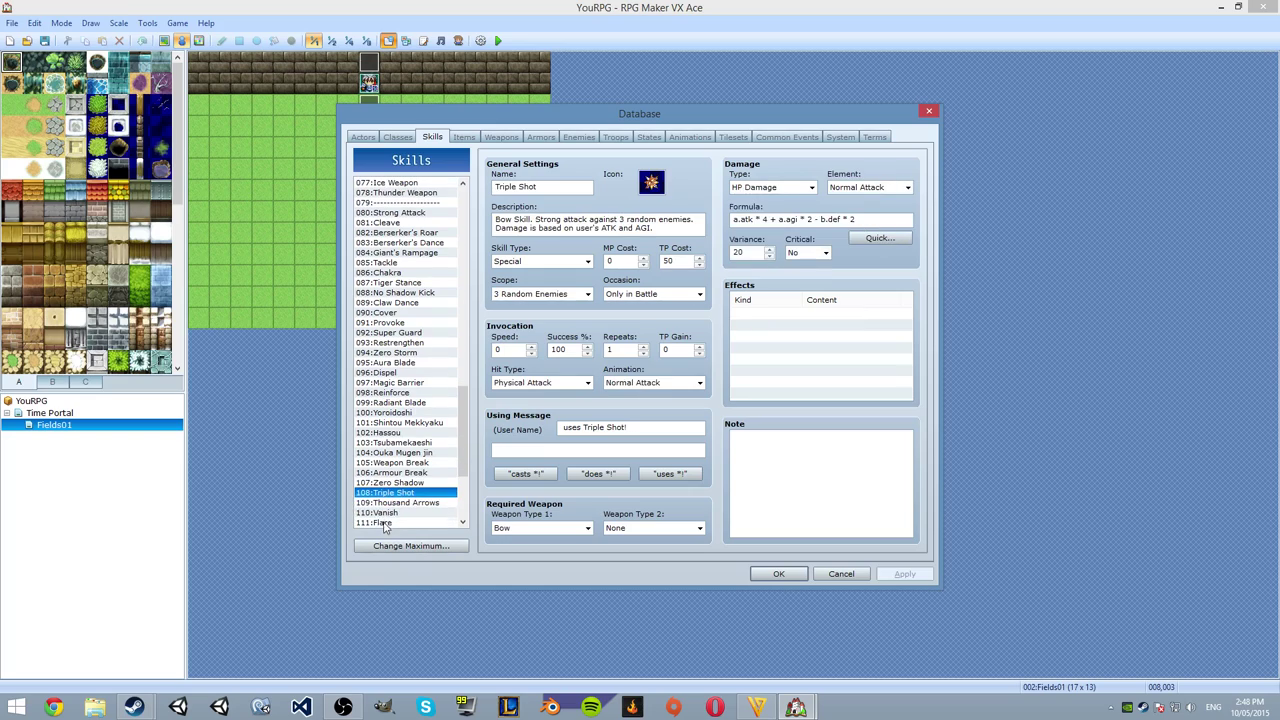
{"action": "left_click", "coordinate": [385, 502]}
{"action": "left_click", "coordinate": [385, 512]}
{"action": "left_click", "coordinate": [385, 521]}
{"action": "scroll", "coordinate": [385, 521], "scroll_direction": "down", "scroll_amount": 2}
{"action": "left_click", "coordinate": [384, 474]}
{"action": "left_click", "coordinate": [384, 482]}
{"action": "left_click", "coordinate": [387, 492]}
{"action": "left_click", "coordinate": [391, 514]}
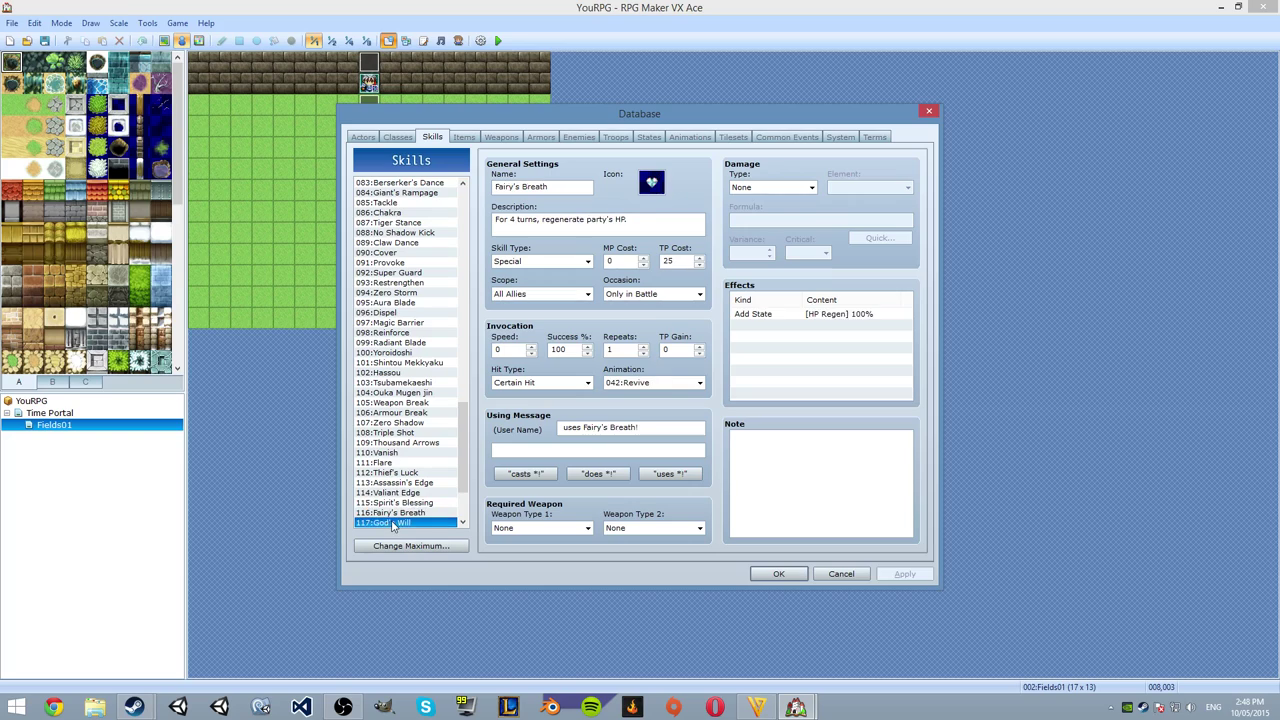
Review the remaining special skills from God's Will to Mystic Spell, then return to Magic Torrent and Nightmare.
{"action": "left_click", "coordinate": [392, 522]}
{"action": "scroll", "coordinate": [393, 522], "scroll_direction": "down", "scroll_amount": 1}
{"action": "left_click", "coordinate": [396, 526]}
{"action": "scroll", "coordinate": [396, 529], "scroll_direction": "down", "scroll_amount": 2}
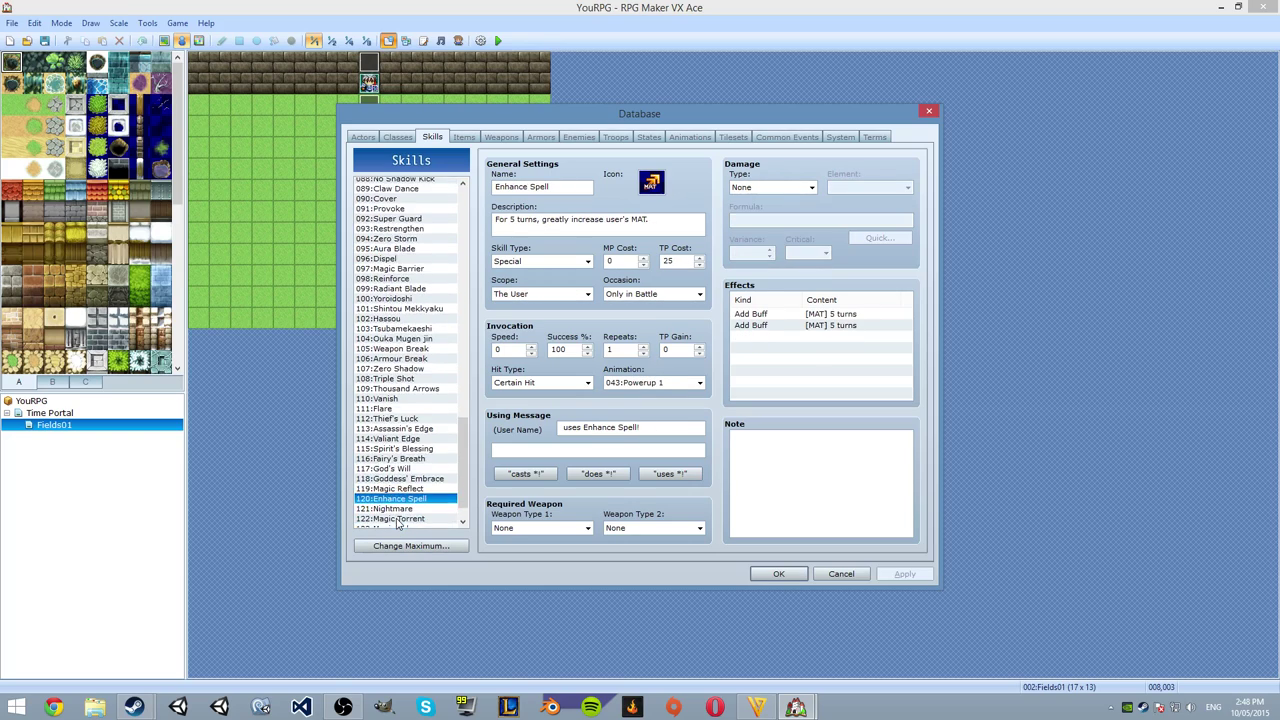
{"action": "left_click", "coordinate": [399, 503]}
{"action": "key", "text": "Down"}
{"action": "key", "text": "Down"}
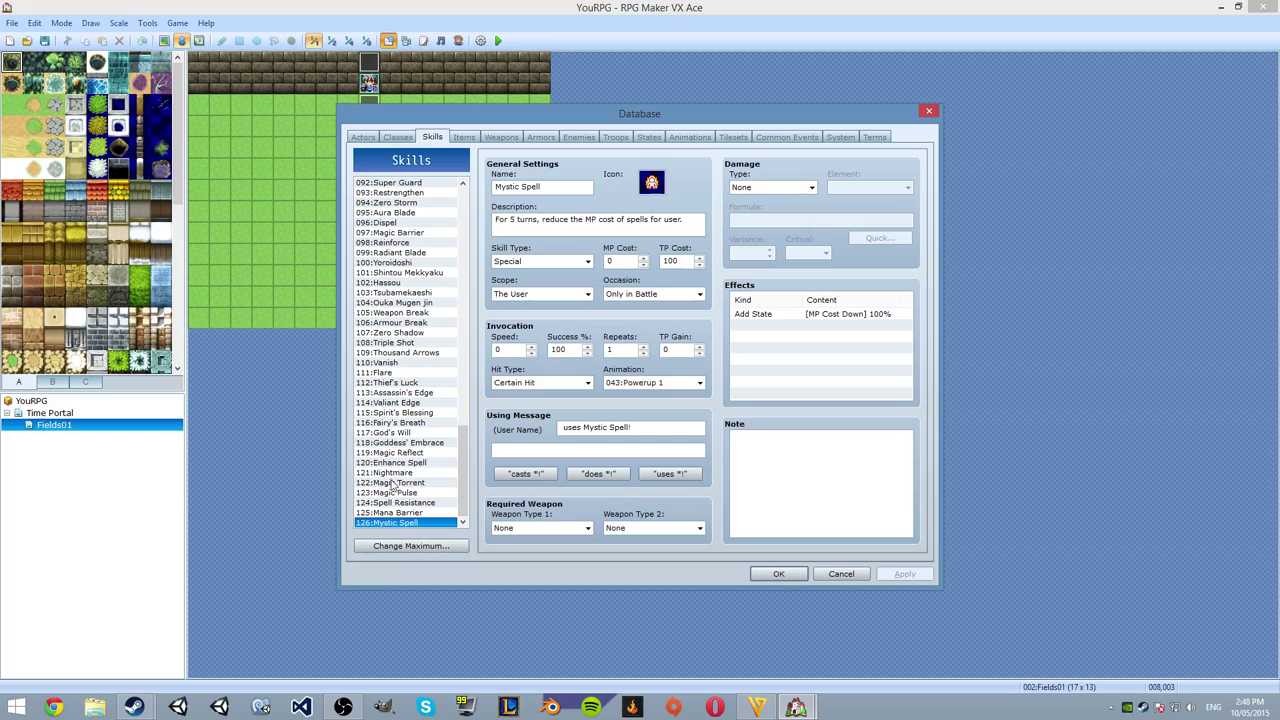
{"action": "left_click", "coordinate": [392, 483]}
{"action": "key", "text": "Up"}
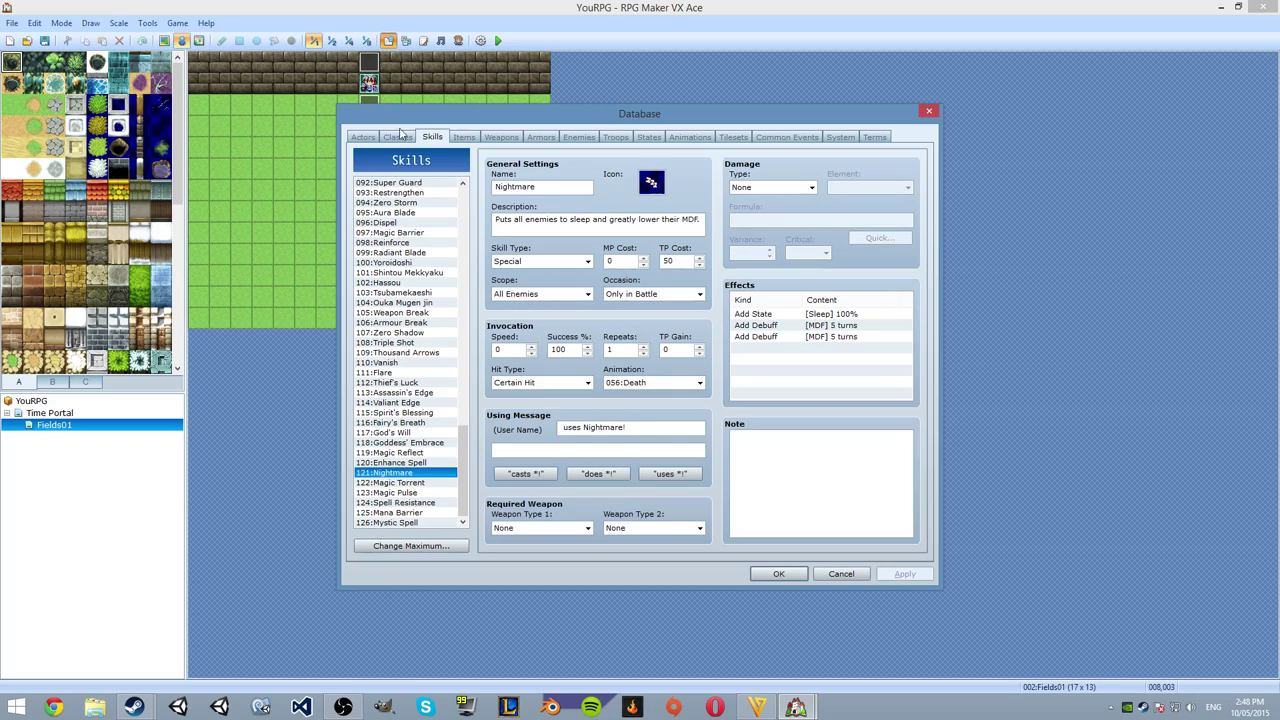
View the list of skills the Witch class learns at each level.
{"action": "left_click", "coordinate": [392, 141]}
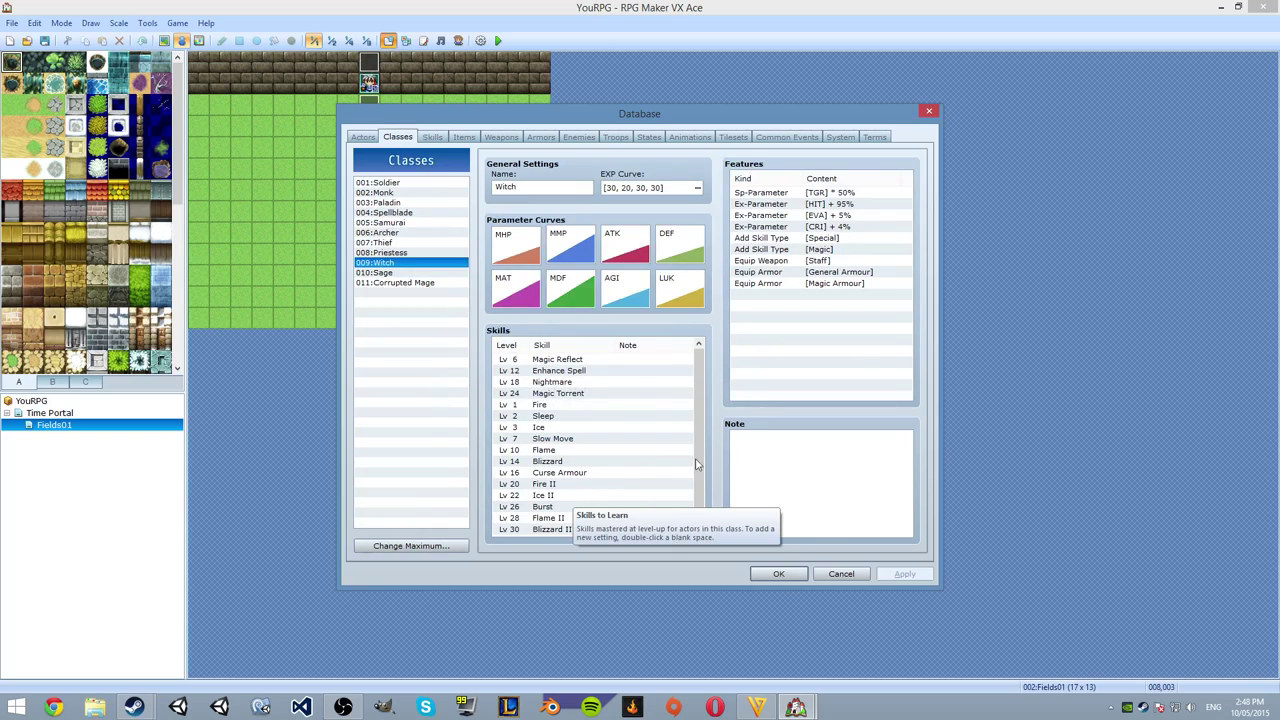
{"action": "scroll", "coordinate": [686, 457], "scroll_direction": "down", "scroll_amount": 1}
{"action": "scroll", "coordinate": [690, 512], "scroll_direction": "up", "scroll_amount": 1}
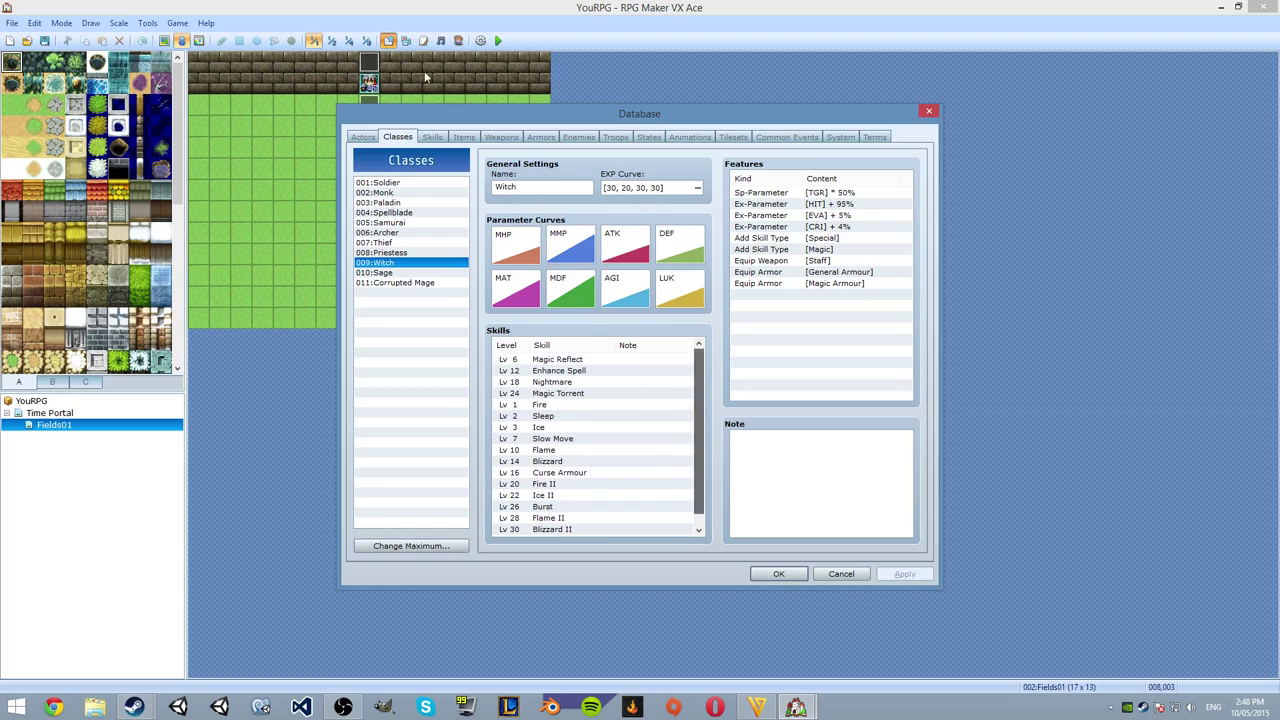
Go back to the skill entries and inspect the Vampire skill near the start of the list.
{"action": "left_click", "coordinate": [432, 137]}
{"action": "scroll", "coordinate": [432, 276], "scroll_direction": "down", "scroll_amount": 15}
{"action": "scroll", "coordinate": [432, 276], "scroll_direction": "up", "scroll_amount": 15}
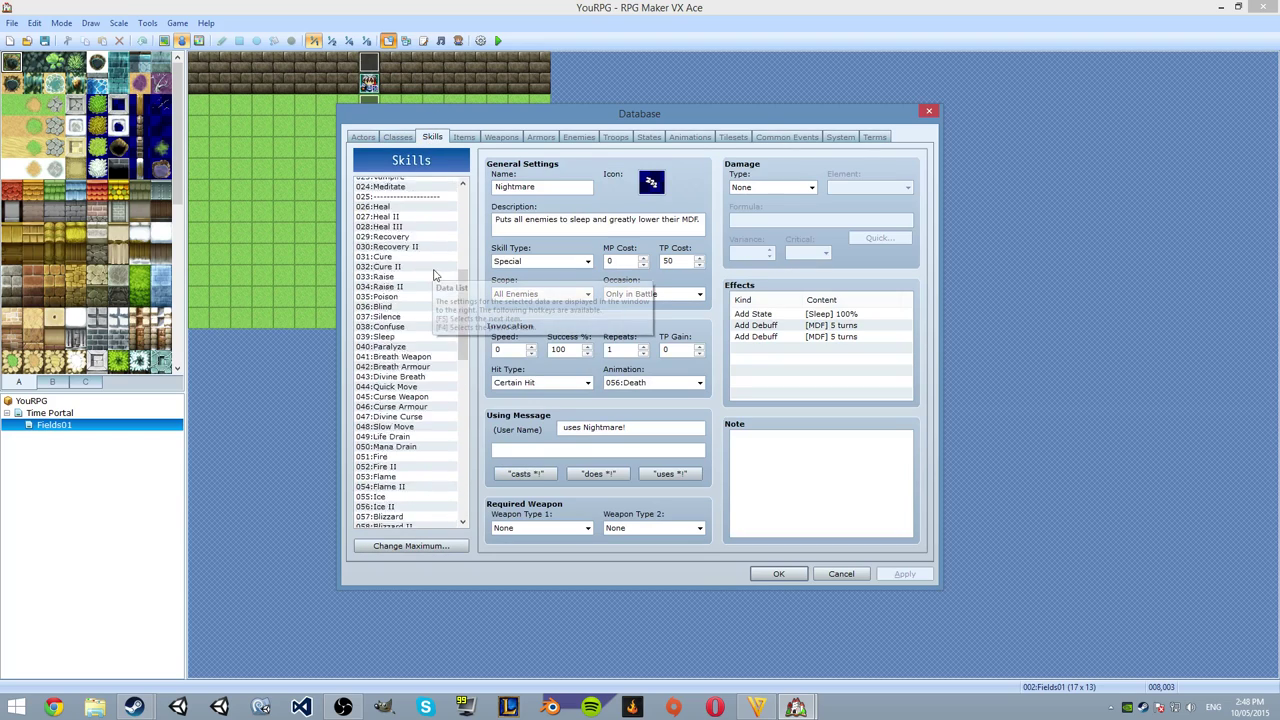
{"action": "left_click", "coordinate": [413, 294]}
{"action": "left_click", "coordinate": [399, 403]}
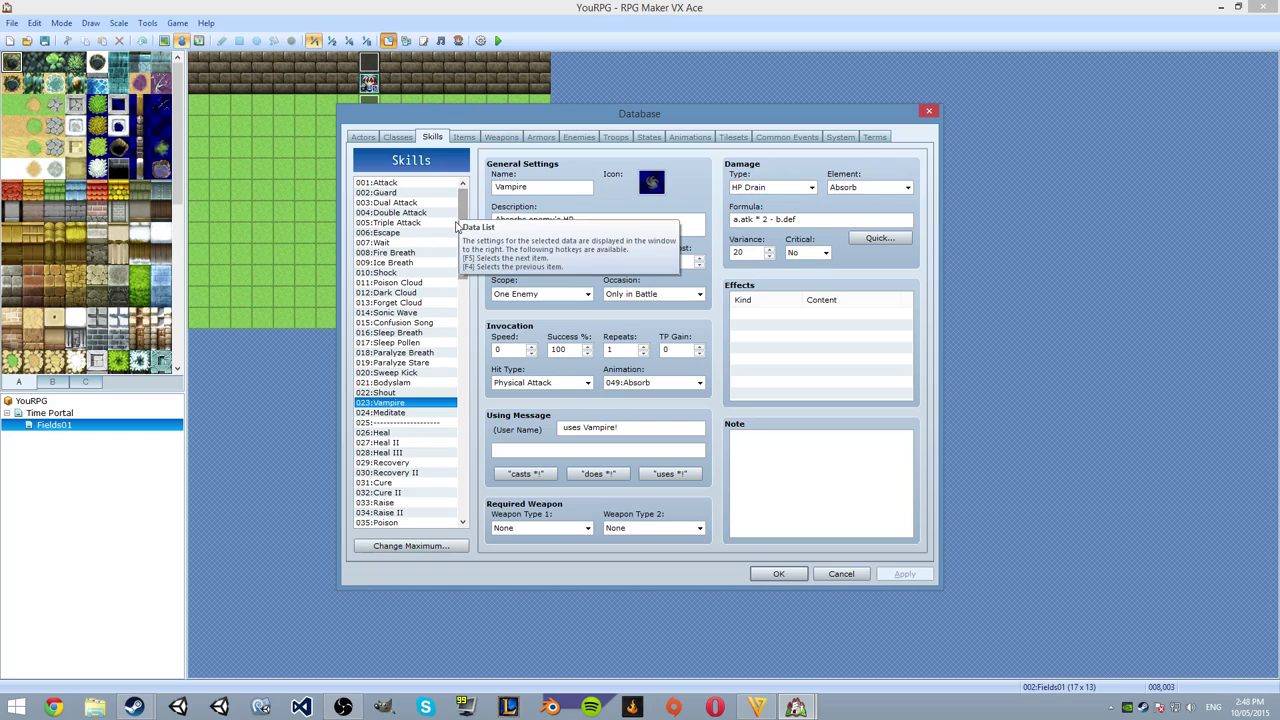
Raise the maximum number of skills in the database to 130.
{"action": "left_click_drag", "start_coordinate": [465, 241], "coordinate": [465, 515]}
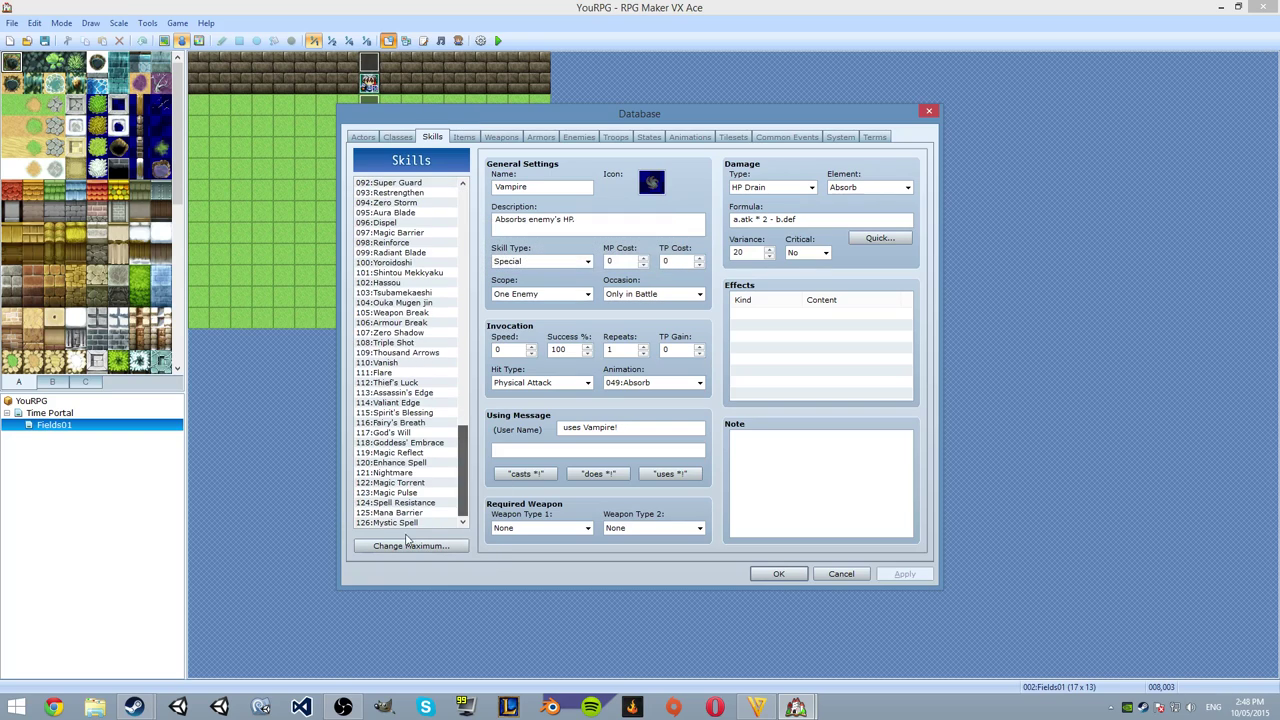
{"action": "left_click", "coordinate": [411, 546]}
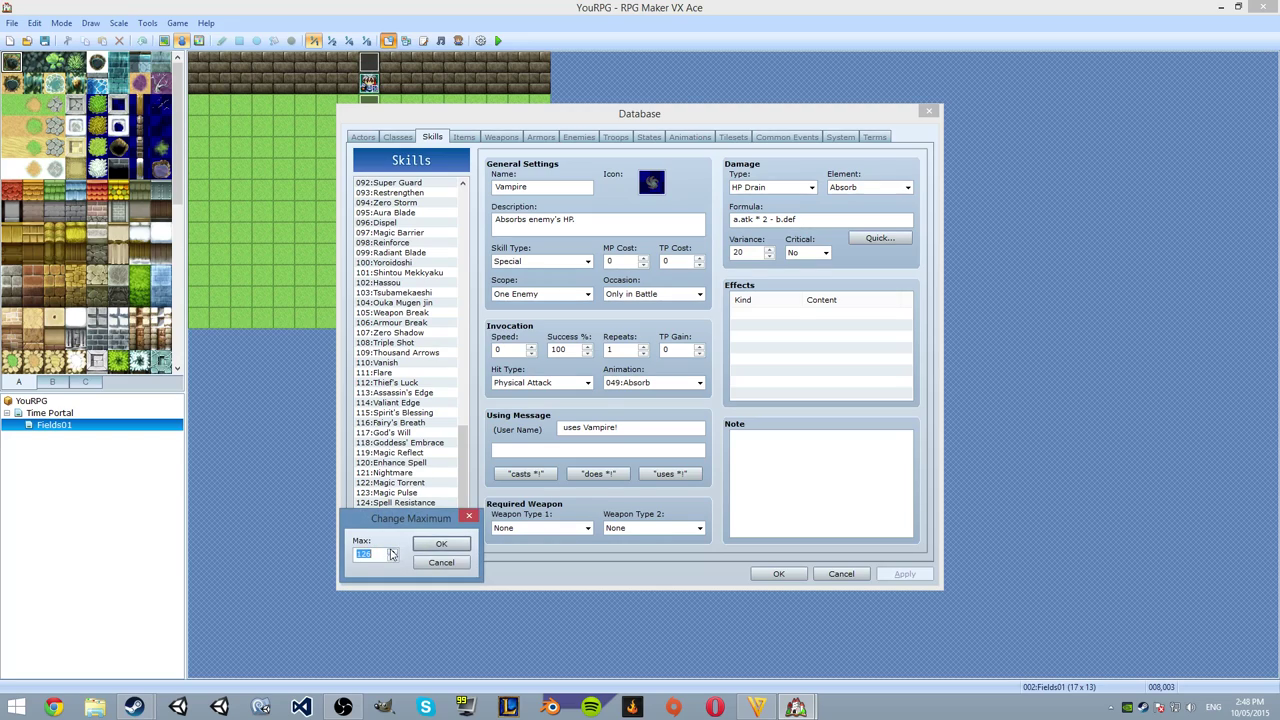
{"action": "type", "text": "130"}
{"action": "left_click", "coordinate": [441, 543]}
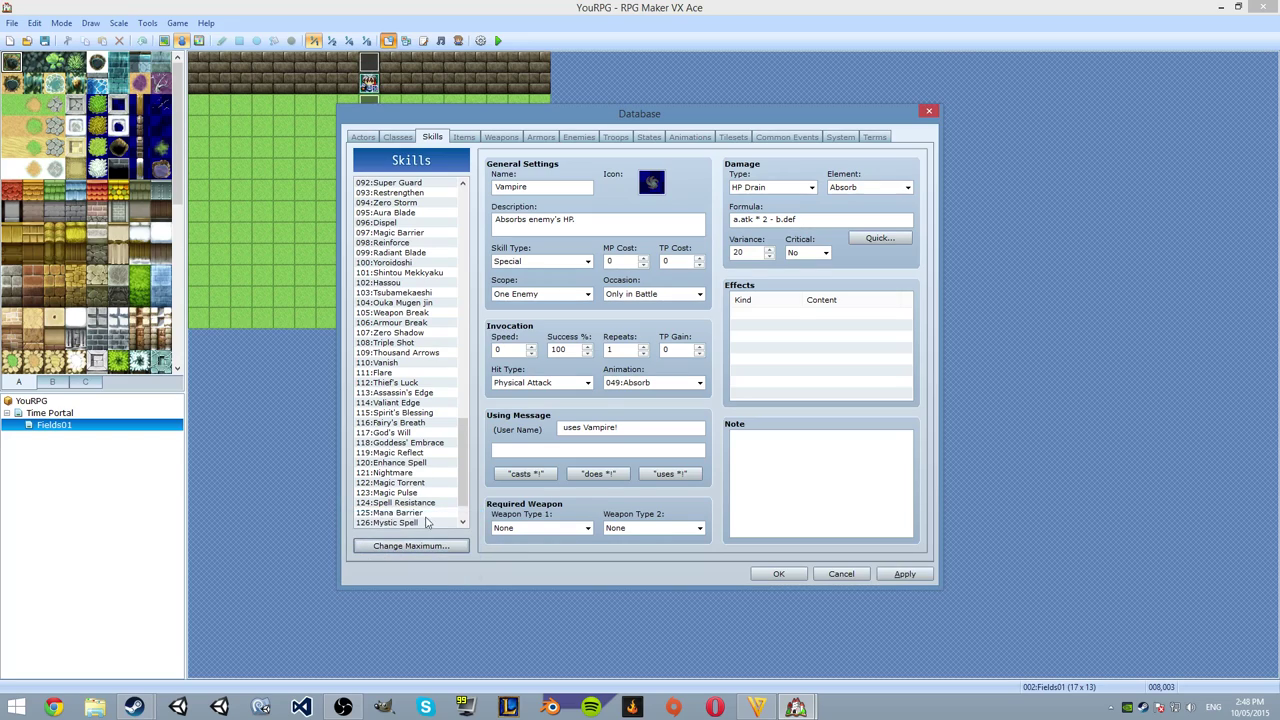
Name the empty skill entry 127 Dark Bolt.
{"action": "left_click_drag", "start_coordinate": [464, 500], "coordinate": [463, 518]}
{"action": "left_click", "coordinate": [366, 492]}
{"action": "left_click", "coordinate": [530, 190]}
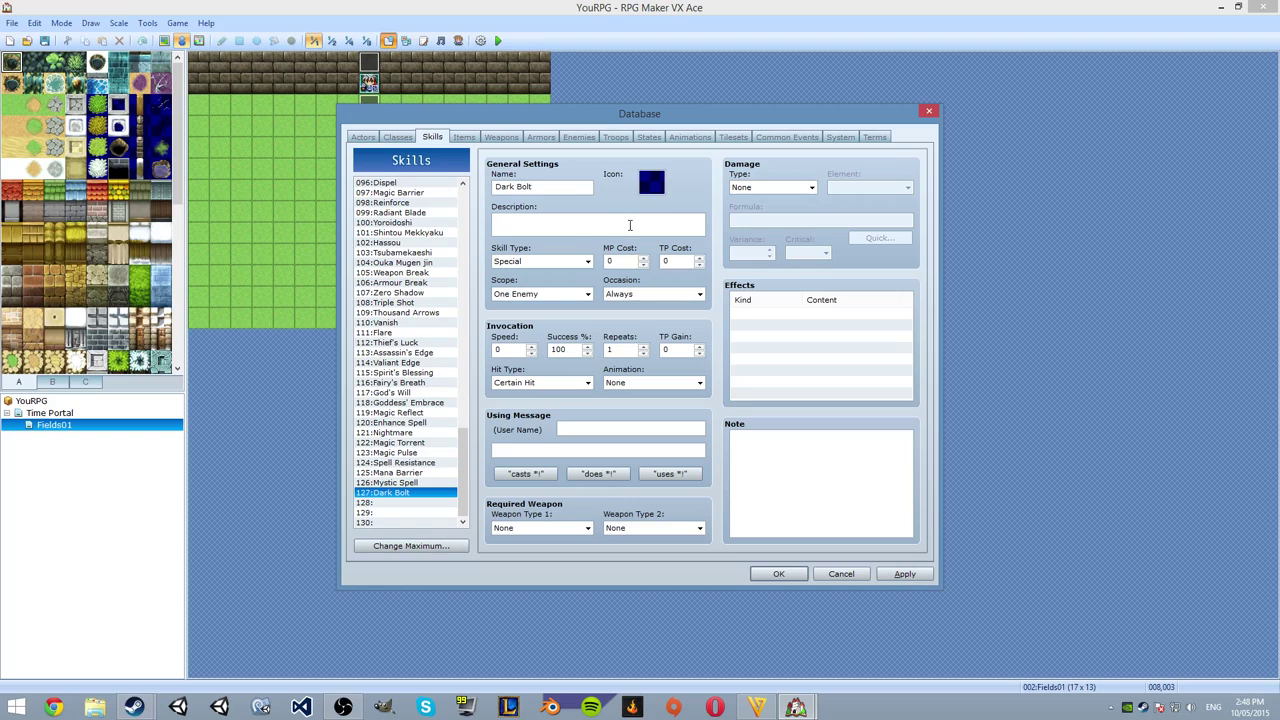
{"action": "double_click", "coordinate": [652, 183]}
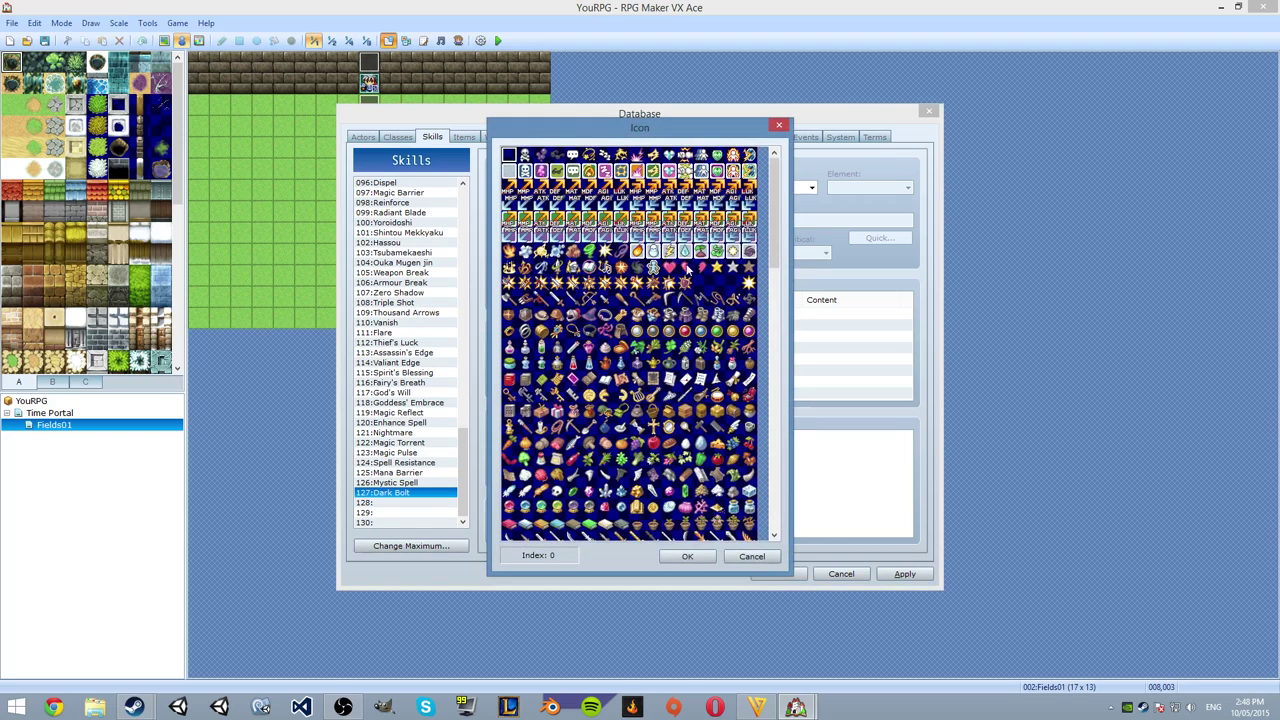
{"action": "left_click_drag", "start_coordinate": [781, 260], "coordinate": [677, 326]}
{"action": "left_click", "coordinate": [687, 556]}
{"action": "left_click", "coordinate": [406, 483]}
{"action": "left_click", "coordinate": [410, 493]}
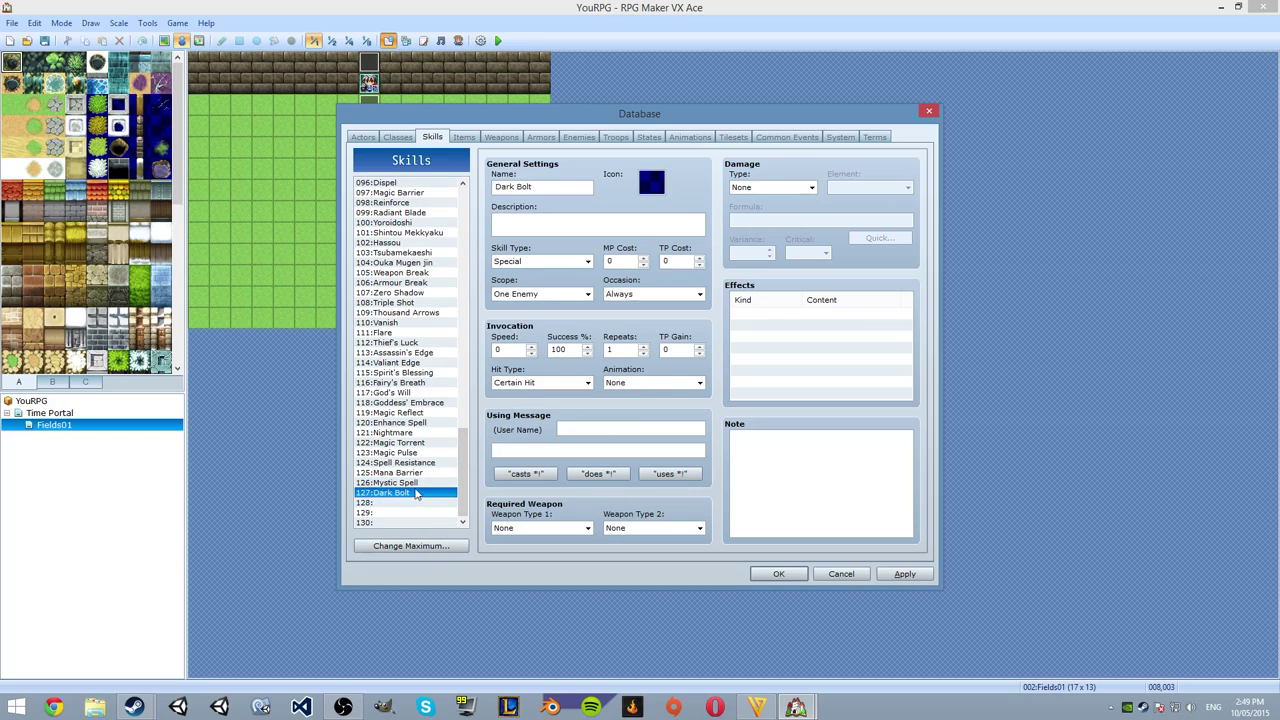
Give Dark Bolt the dark orb icon with index 813 and the description "Bolt of dark energy!".
{"action": "double_click", "coordinate": [652, 183]}
{"action": "left_click", "coordinate": [652, 266]}
{"action": "left_click", "coordinate": [604, 267]}
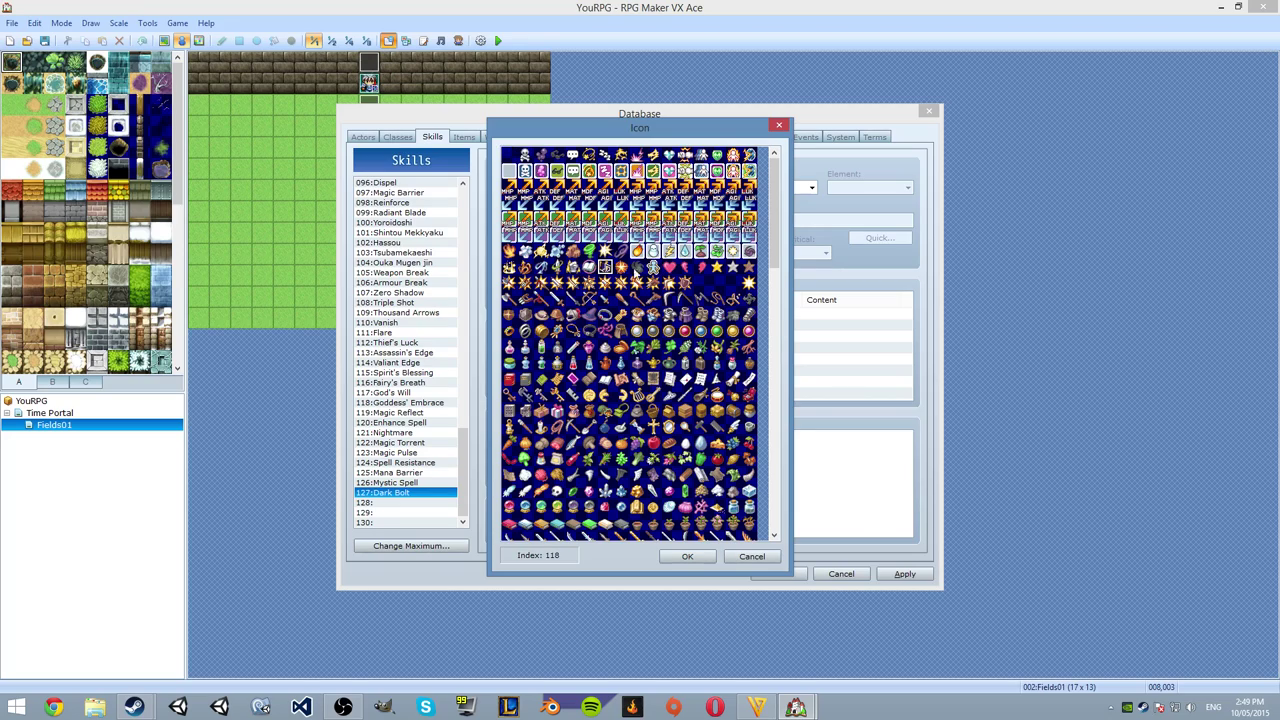
{"action": "left_click", "coordinate": [637, 267]}
{"action": "left_click_drag", "start_coordinate": [770, 250], "coordinate": [770, 430]}
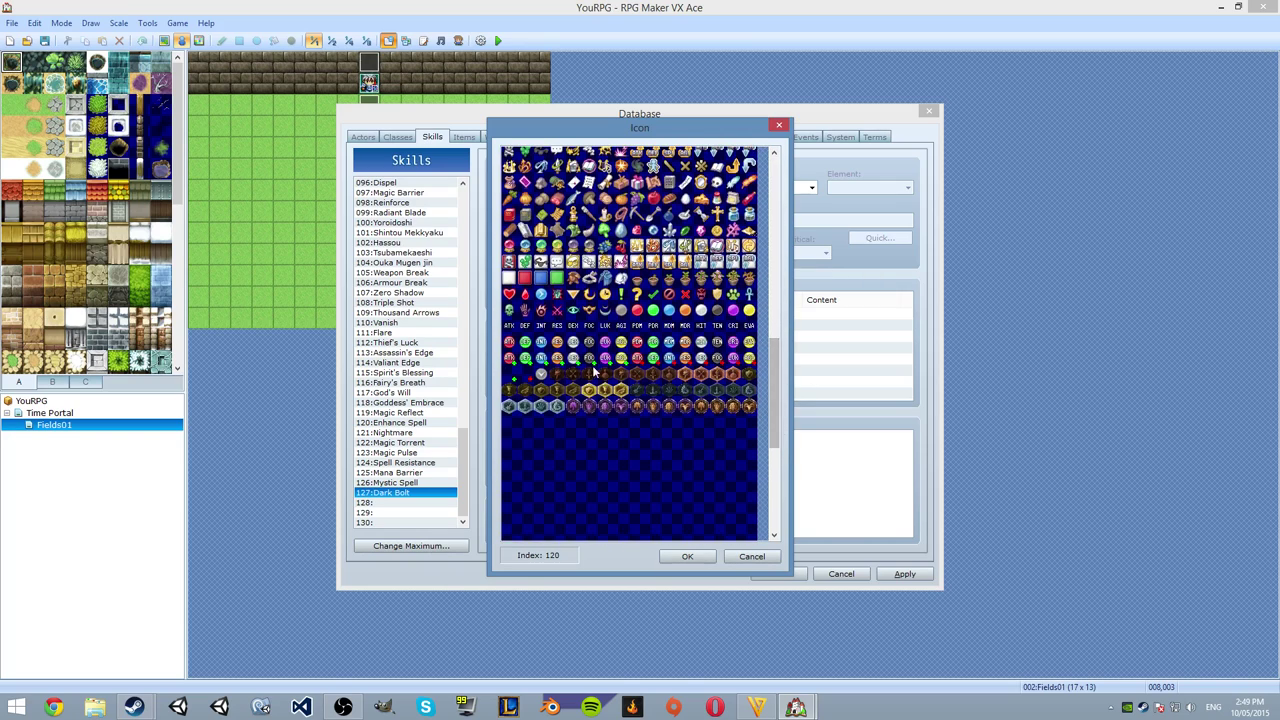
{"action": "left_click", "coordinate": [717, 311]}
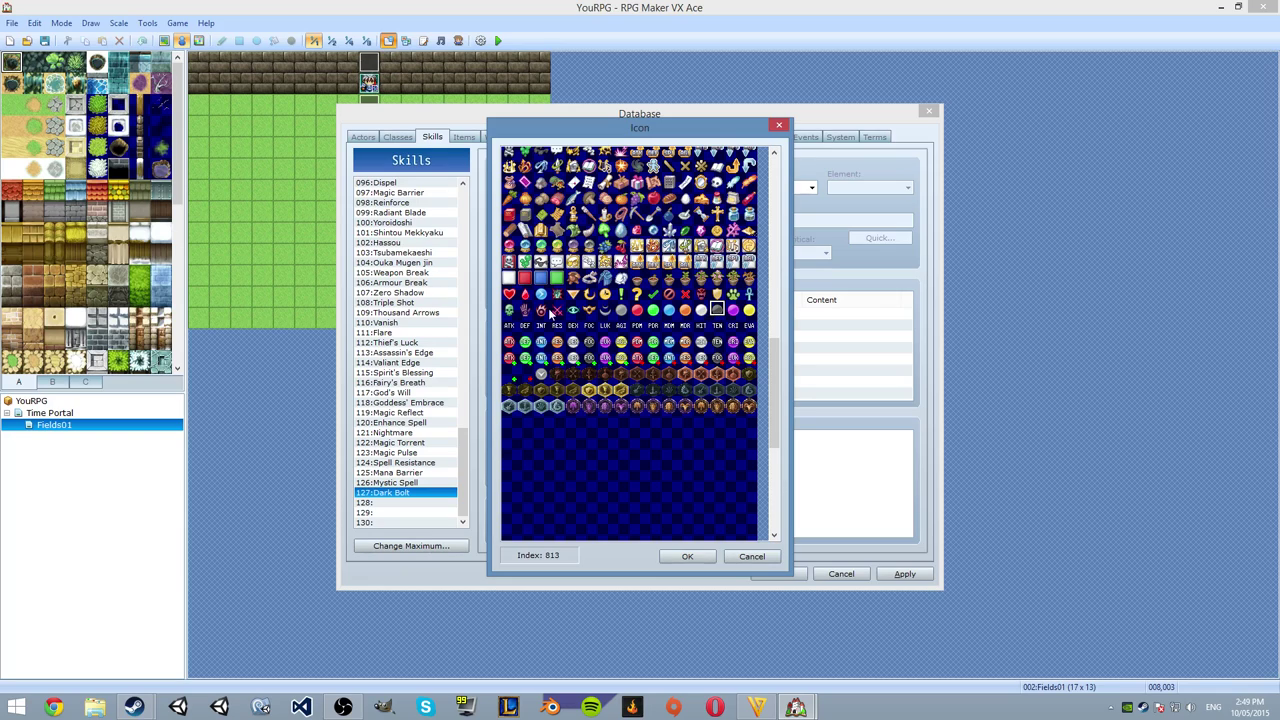
{"action": "double_click", "coordinate": [721, 318]}
{"action": "left_click", "coordinate": [582, 217]}
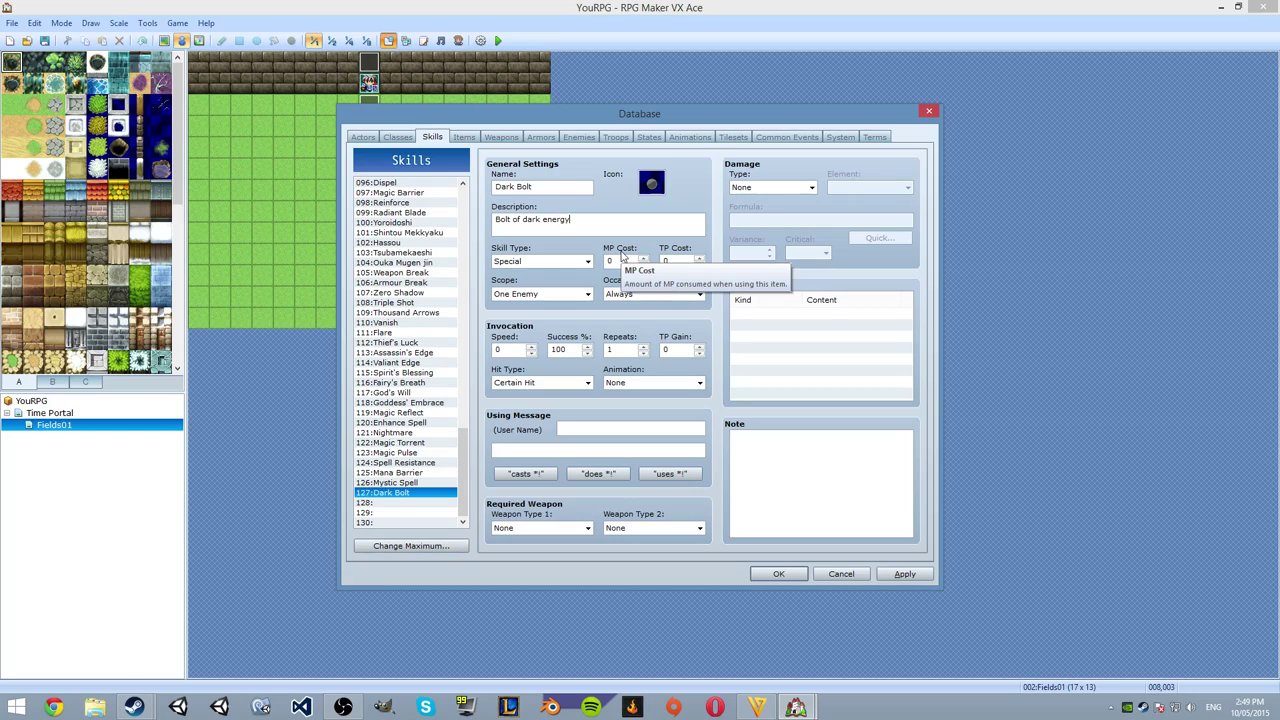
Look up the Fire skill's settings as a reference for Dark Bolt.
{"action": "scroll", "coordinate": [462, 440], "scroll_direction": "up", "scroll_amount": 6}
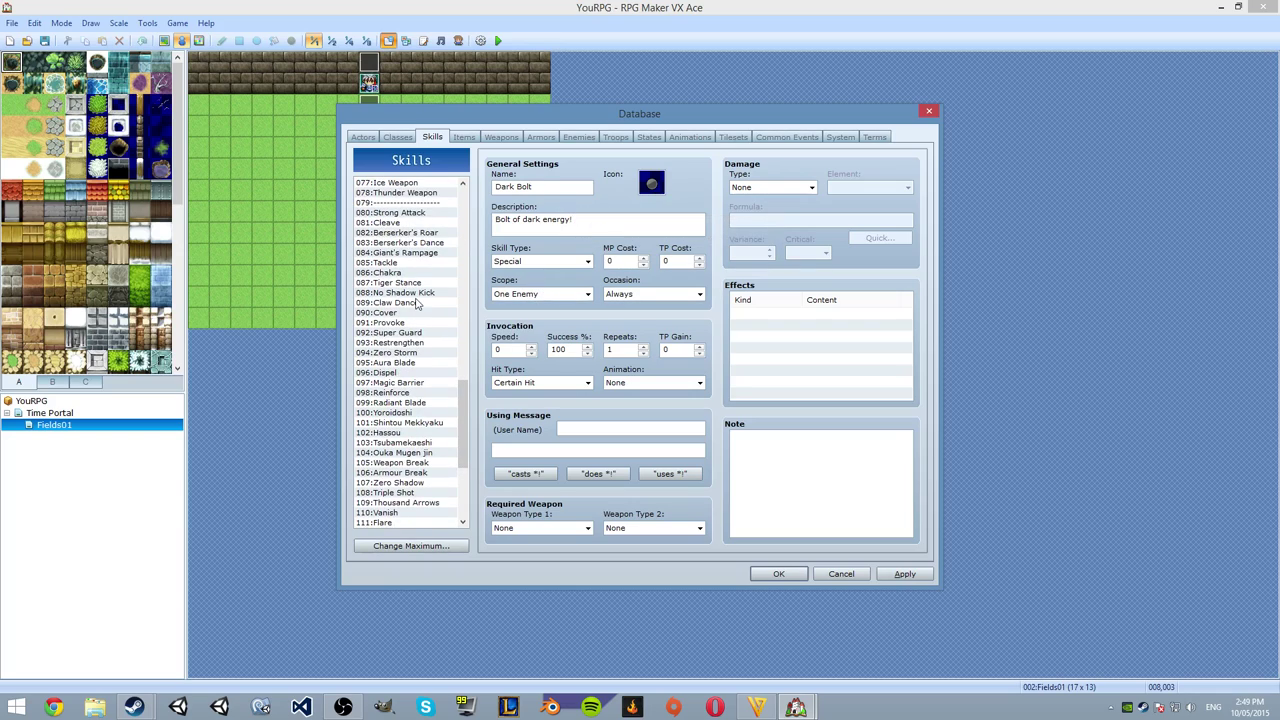
{"action": "scroll", "coordinate": [443, 300], "scroll_direction": "up", "scroll_amount": 12}
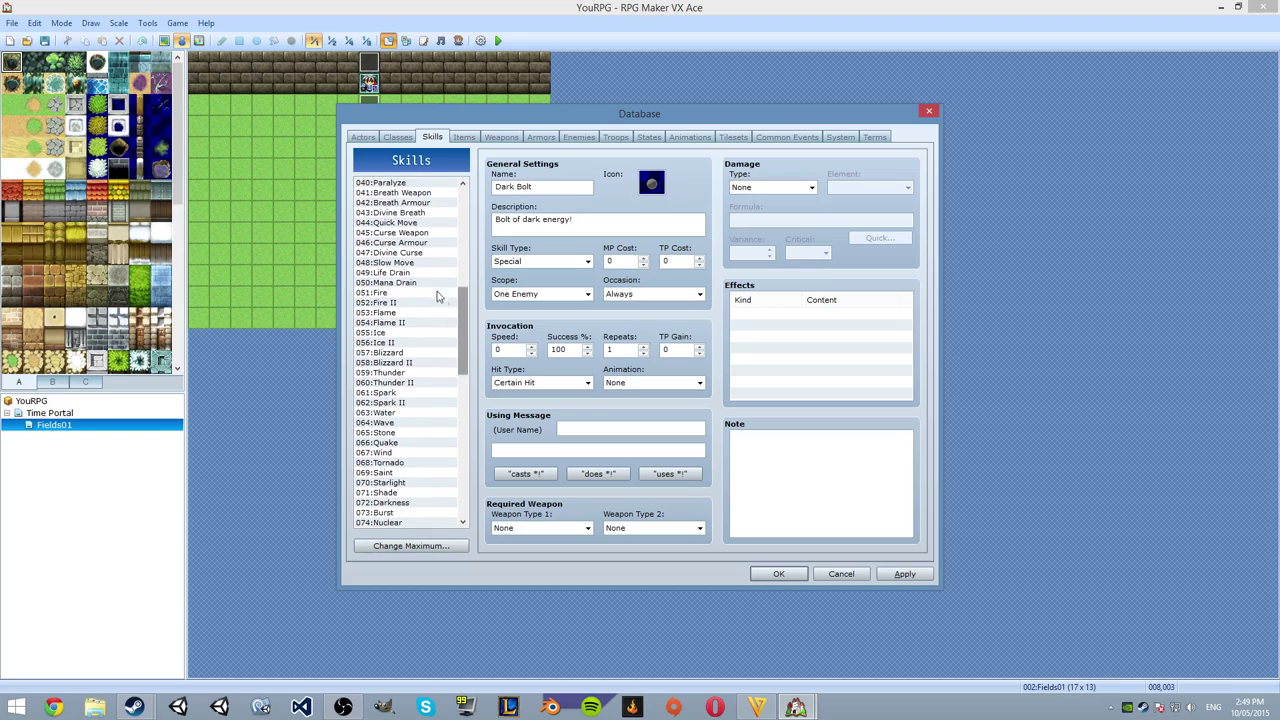
{"action": "left_click", "coordinate": [410, 284]}
{"action": "left_click", "coordinate": [412, 293]}
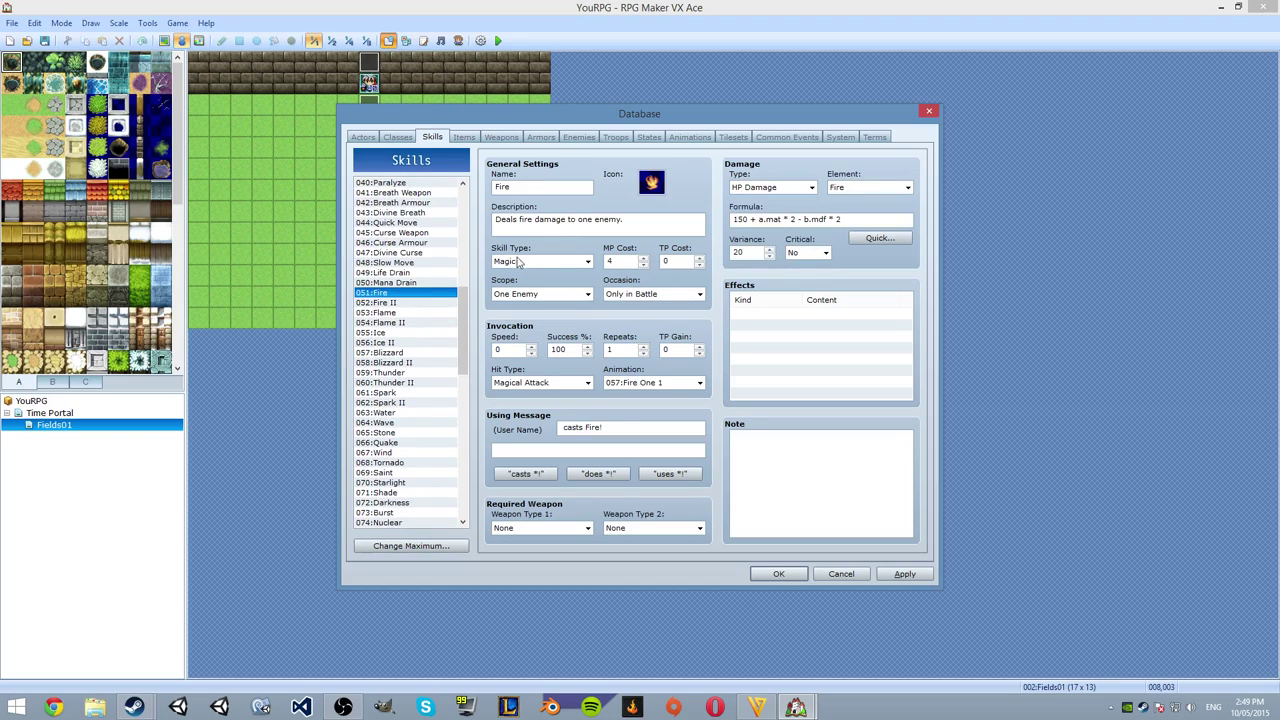
Make Dark Bolt a Magic skill usable Only in Battle with an MP cost of 4.
{"action": "left_click_drag", "start_coordinate": [463, 312], "coordinate": [463, 505]}
{"action": "left_click", "coordinate": [385, 493]}
{"action": "left_click", "coordinate": [619, 297]}
{"action": "left_click", "coordinate": [617, 310]}
{"action": "left_click", "coordinate": [566, 262]}
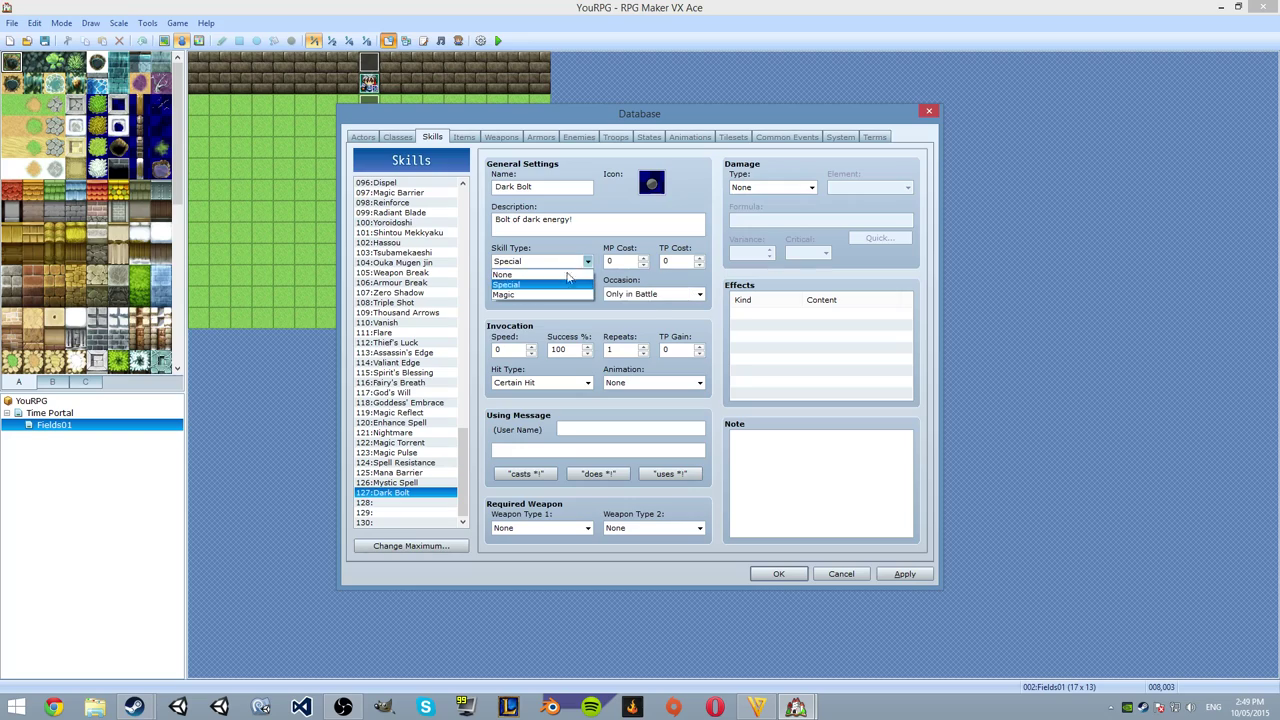
{"action": "left_click", "coordinate": [570, 296]}
{"action": "left_click", "coordinate": [630, 259]}
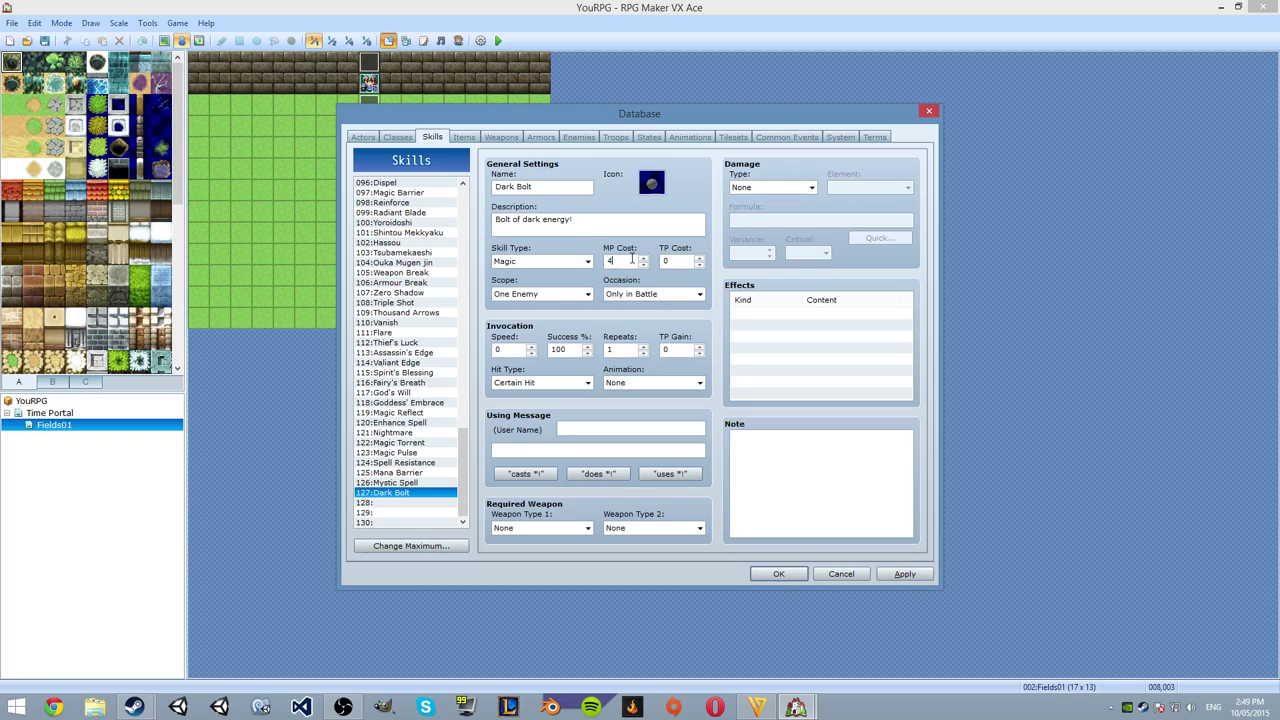
Set Dark Bolt's damage type to HP Damage and its element to Dark.
{"action": "left_click", "coordinate": [745, 187]}
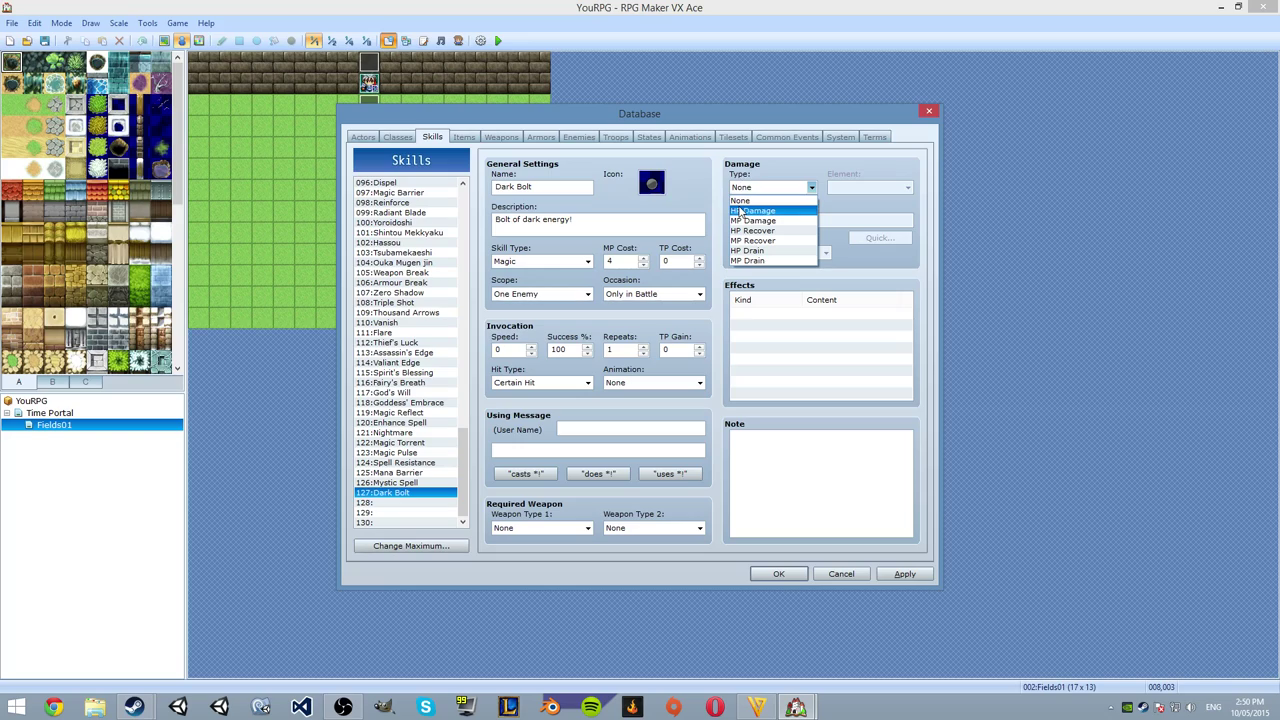
{"action": "left_click", "coordinate": [773, 211]}
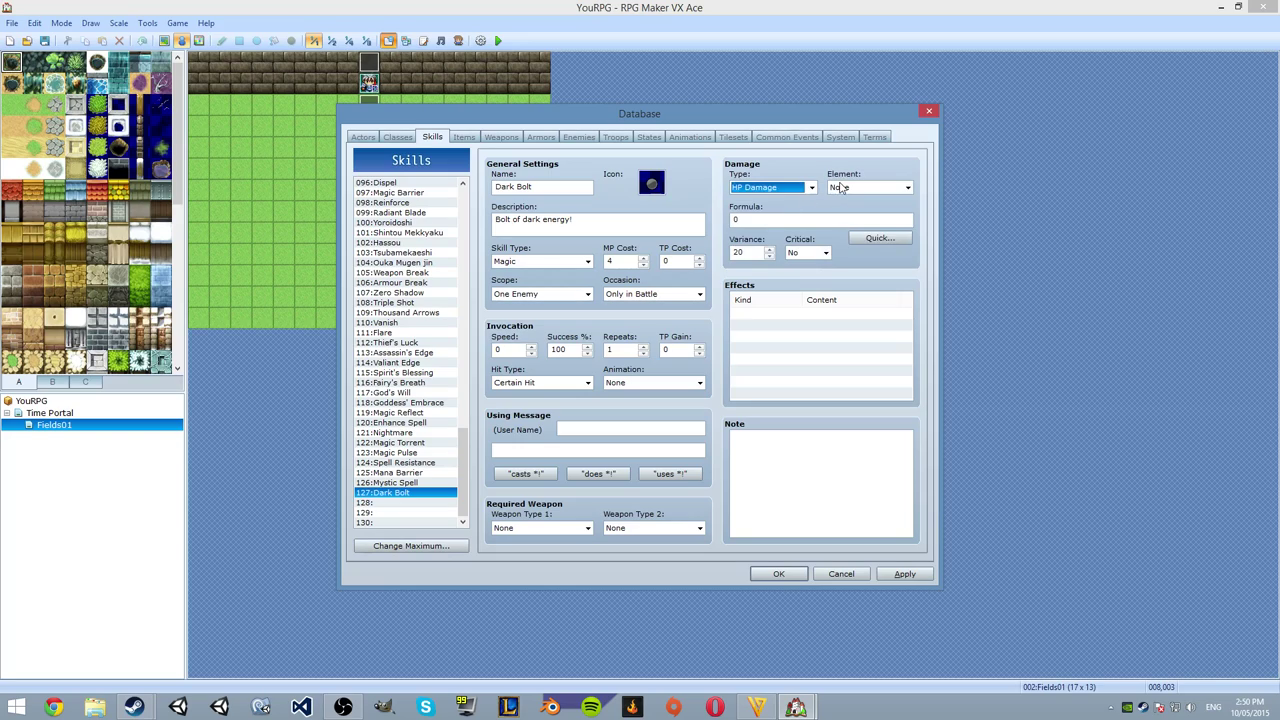
{"action": "left_click", "coordinate": [868, 187]}
{"action": "left_click", "coordinate": [842, 302]}
Build Dark Bolt's damage formula from base value 150, physical coefficient 0 and magical coefficient 2 in the quick damage setting.
{"action": "key", "text": "Tab"}
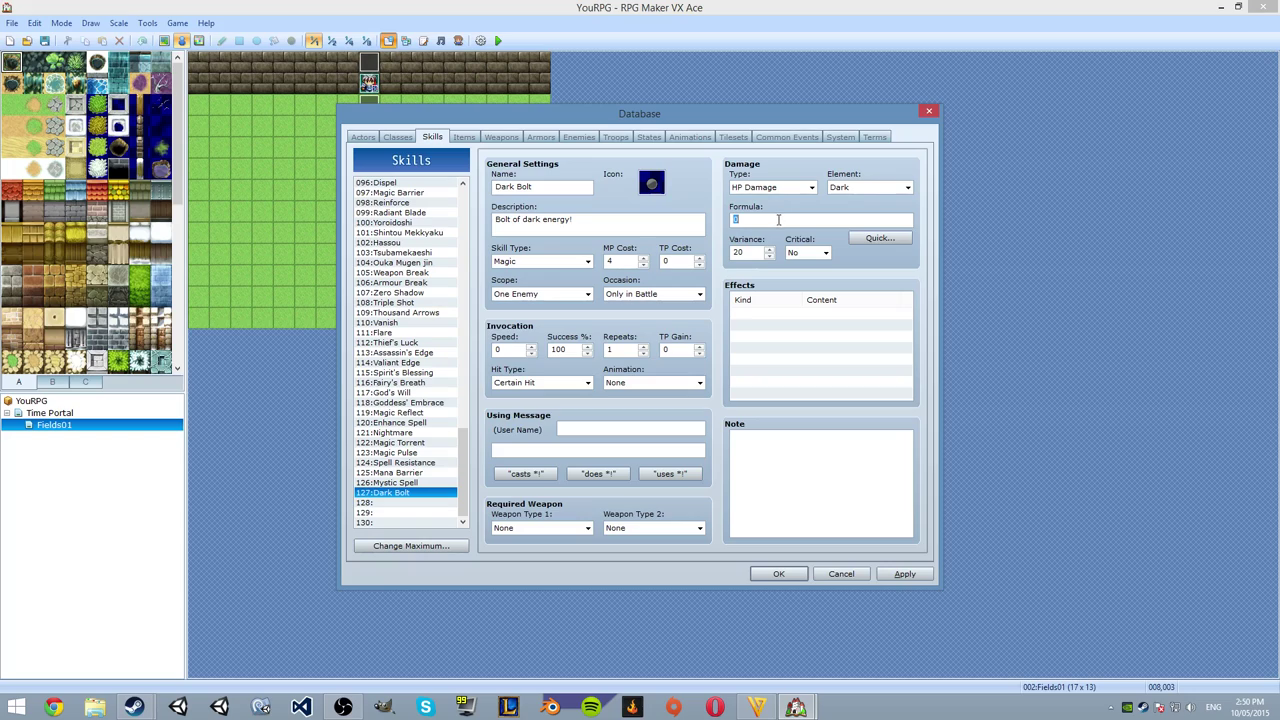
{"action": "type", "text": "150"}
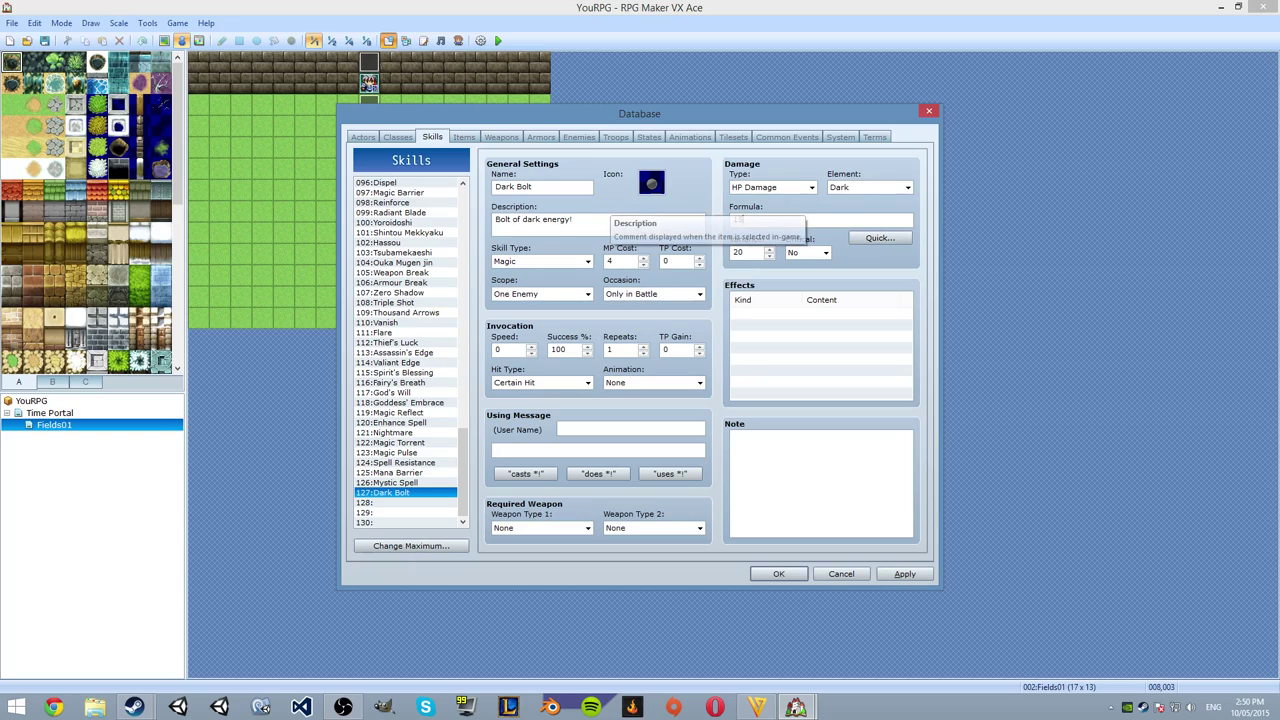
{"action": "left_click", "coordinate": [876, 238]}
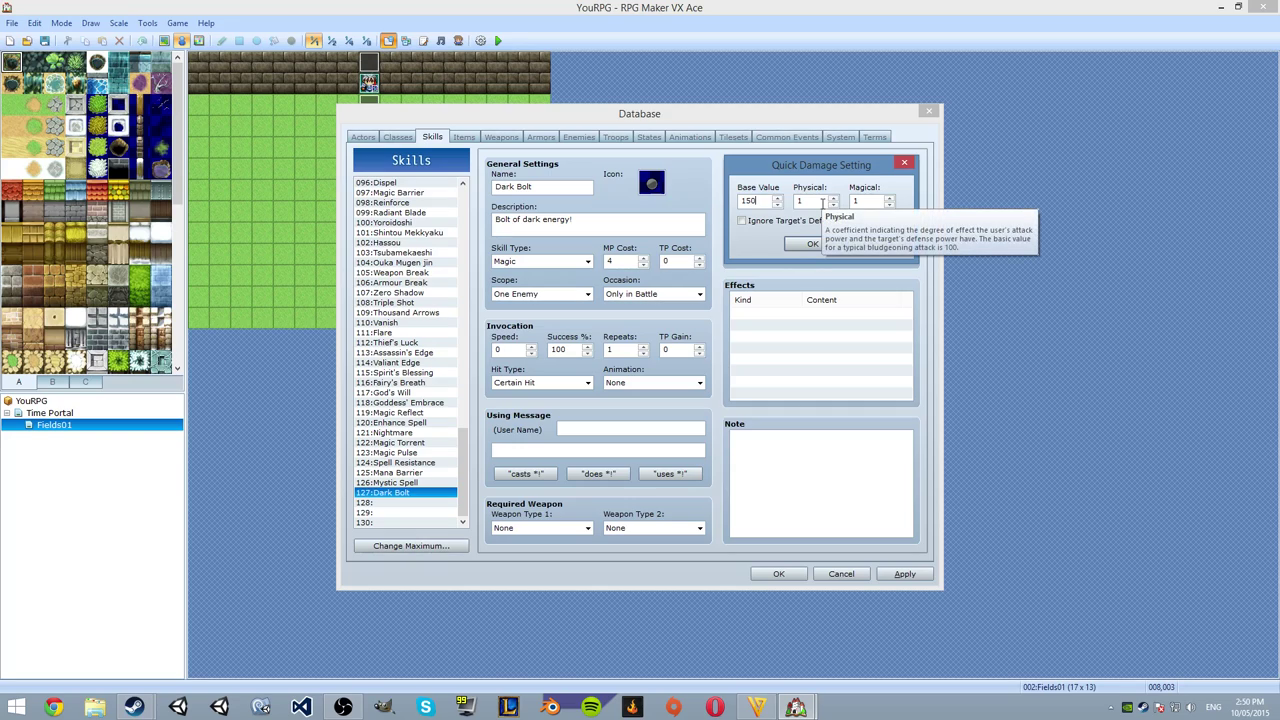
{"action": "double_click", "coordinate": [816, 202]}
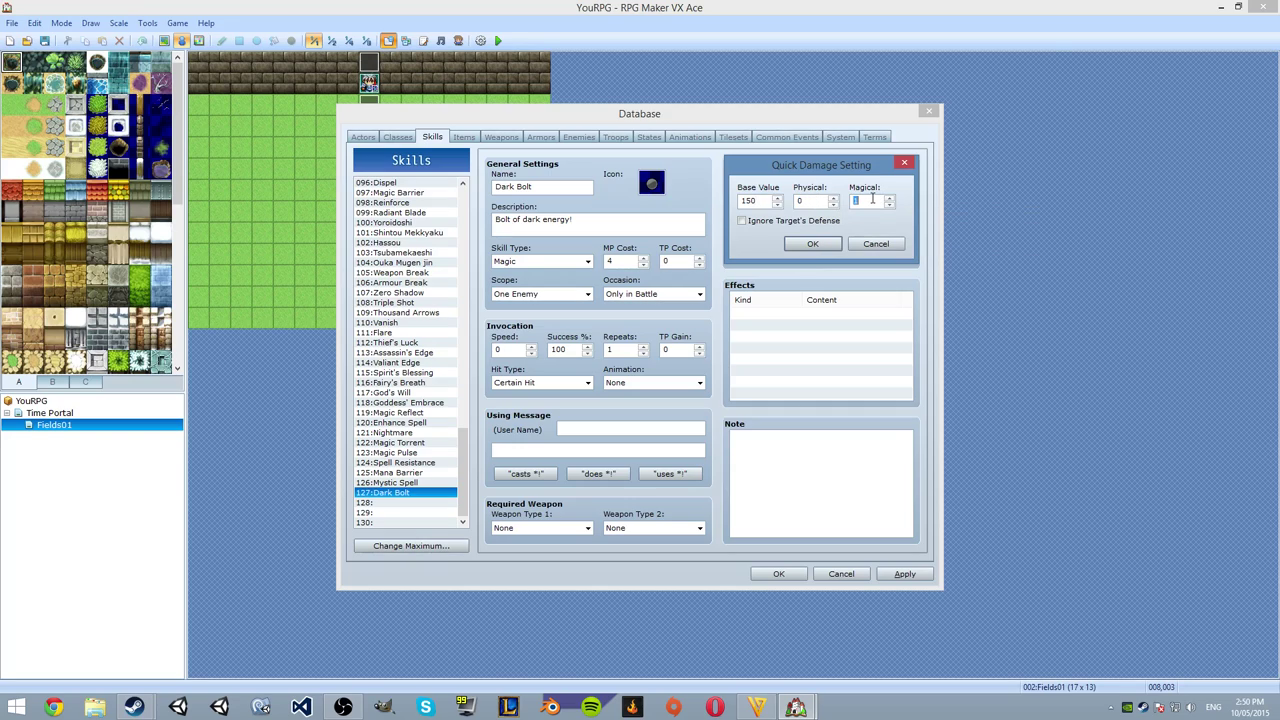
{"action": "key", "text": "Return"}
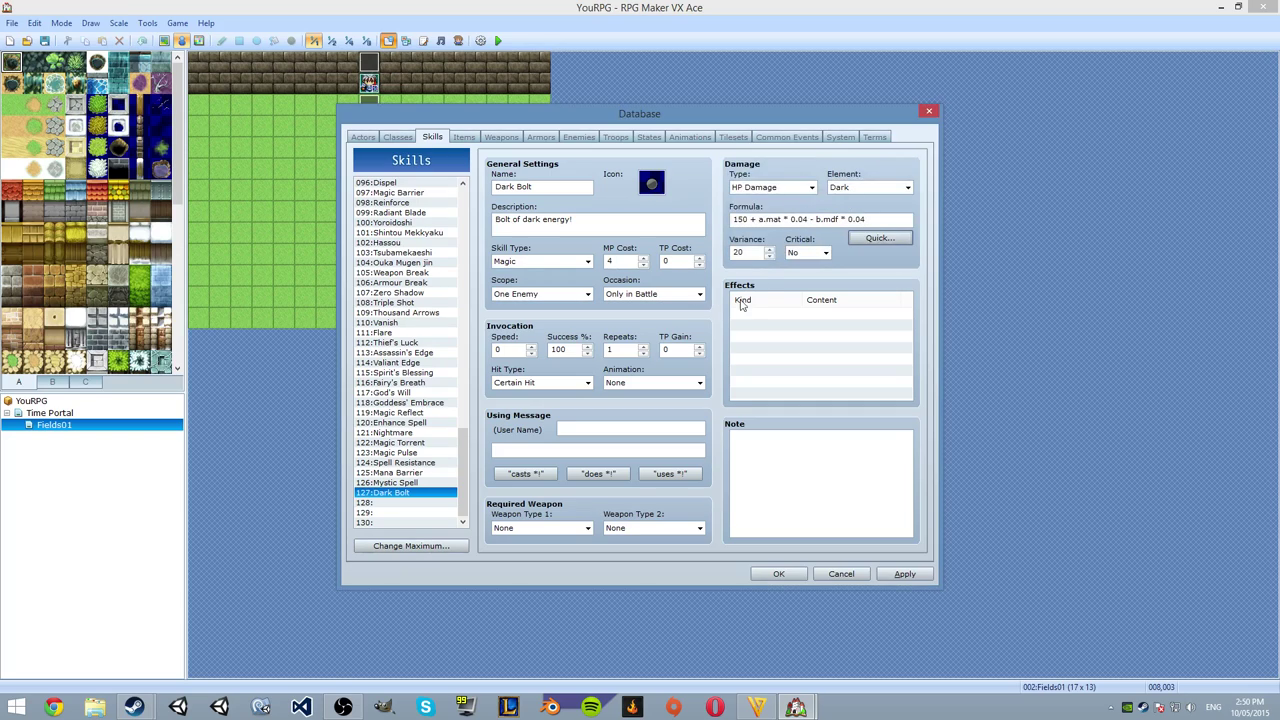
Check the Fire skill's damage formula for comparison and return to Dark Bolt.
{"action": "left_click_drag", "start_coordinate": [464, 432], "coordinate": [475, 508]}
{"action": "left_click", "coordinate": [383, 233]}
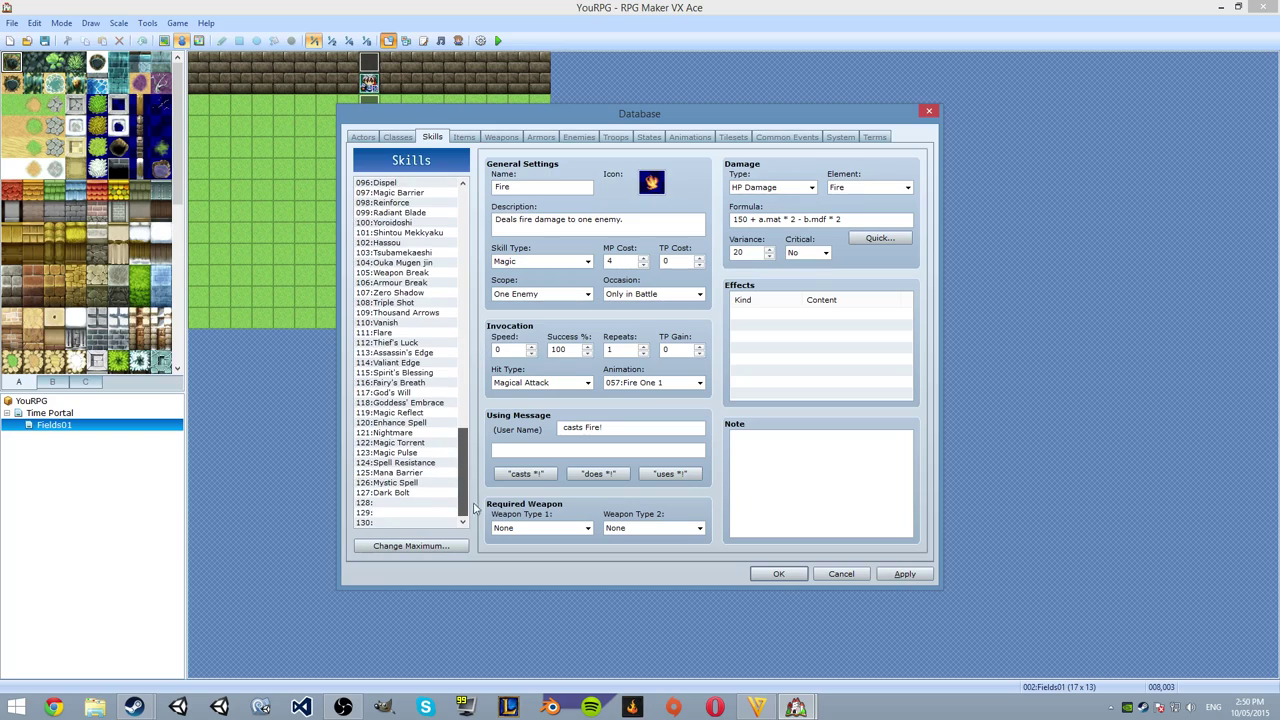
{"action": "left_click", "coordinate": [399, 493]}
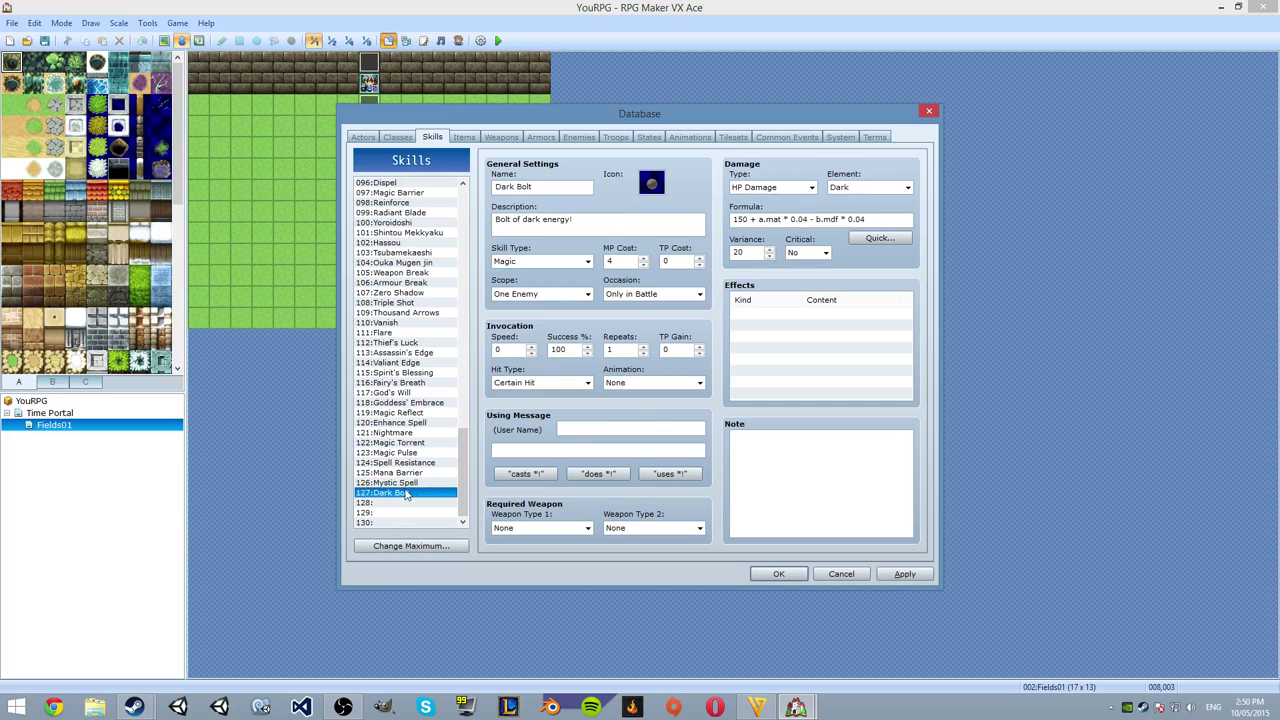
Set Dark Bolt's magical coefficient to 200 in the quick damage setting.
{"action": "left_click", "coordinate": [880, 239]}
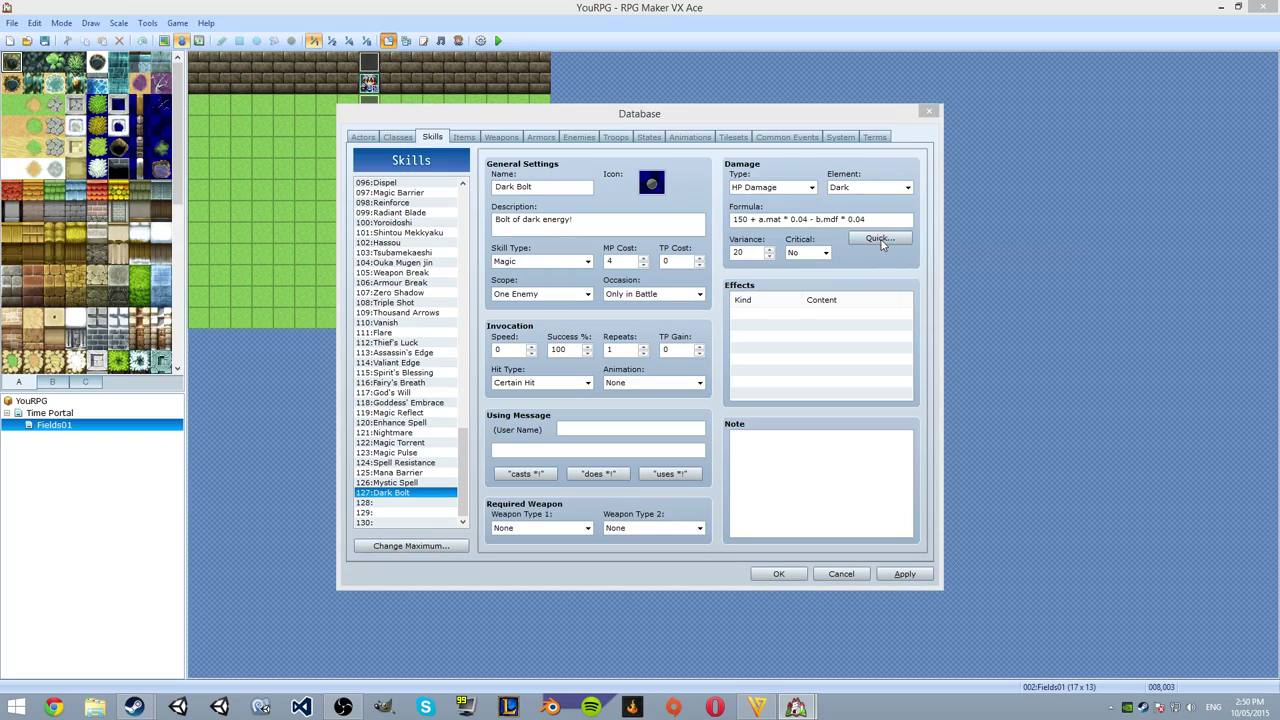
{"action": "double_click", "coordinate": [862, 202]}
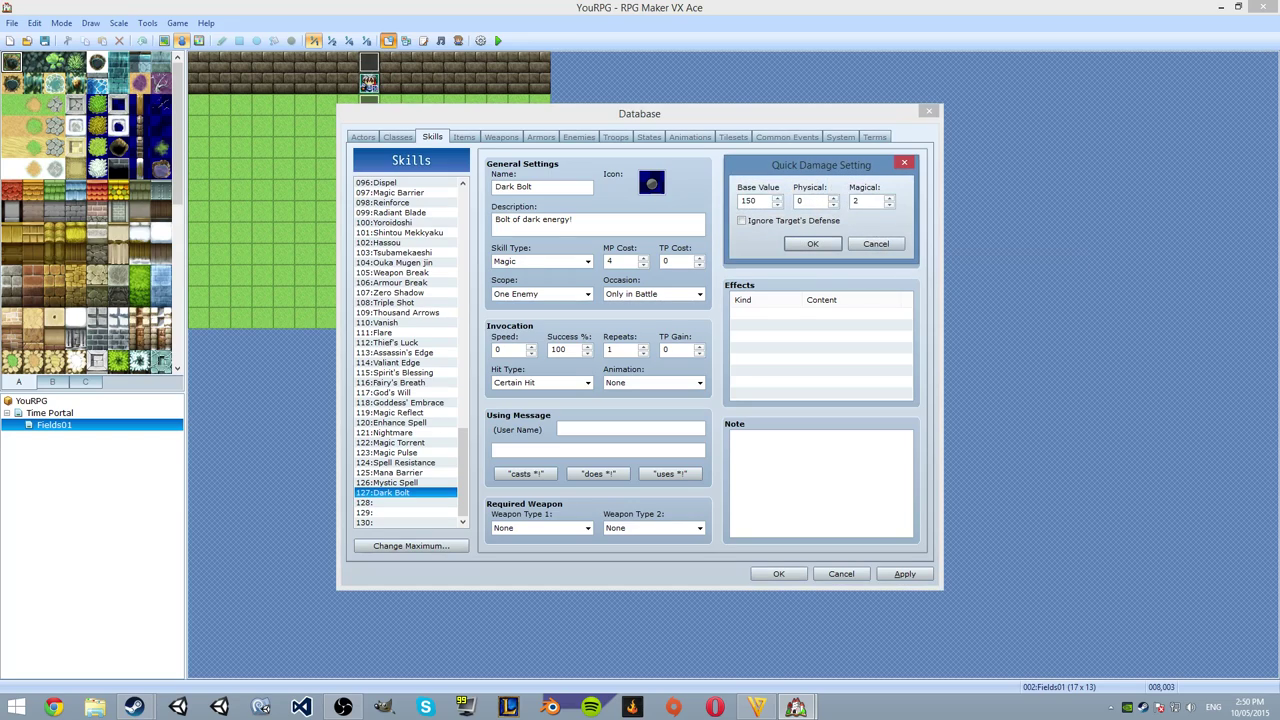
{"action": "type", "text": "200"}
{"action": "left_click", "coordinate": [826, 244]}
Set Dark Bolt's magical coefficient to 100 so the formula becomes 150 + a.mat * 2 - b.mdf * 2.
{"action": "left_click", "coordinate": [878, 238]}
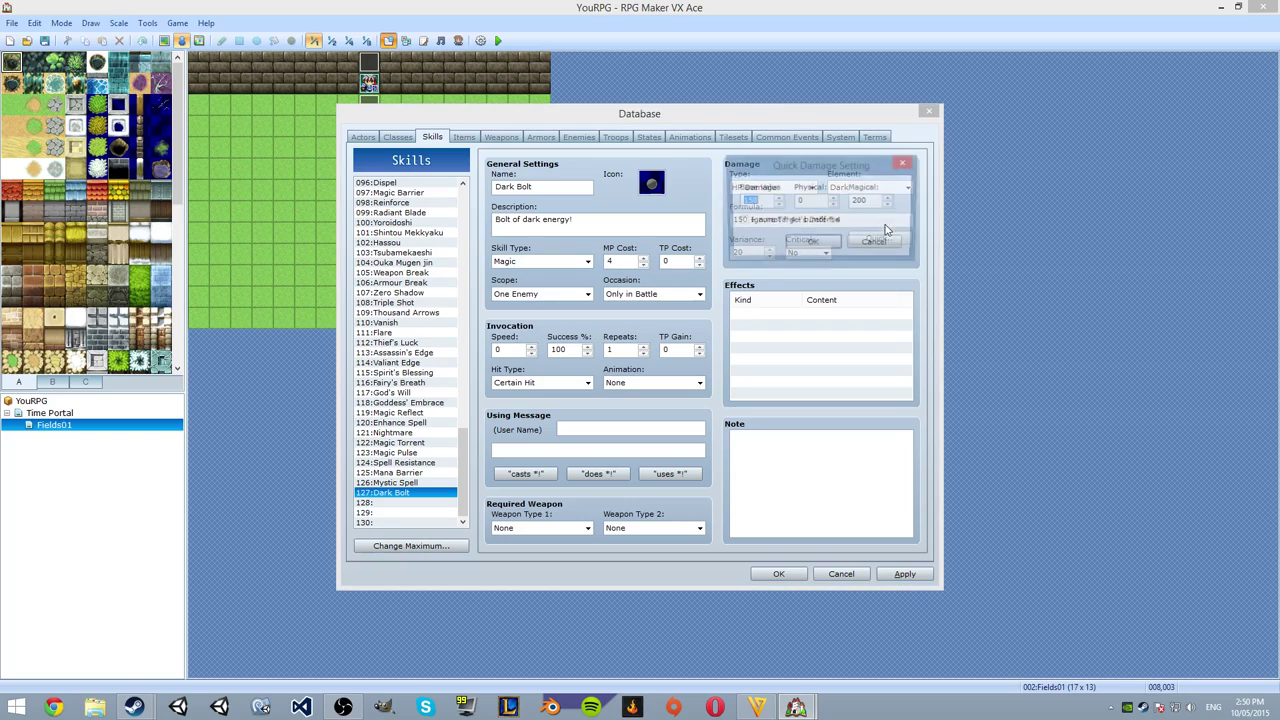
{"action": "double_click", "coordinate": [870, 200]}
{"action": "type", "text": "100"}
{"action": "left_click", "coordinate": [812, 244]}
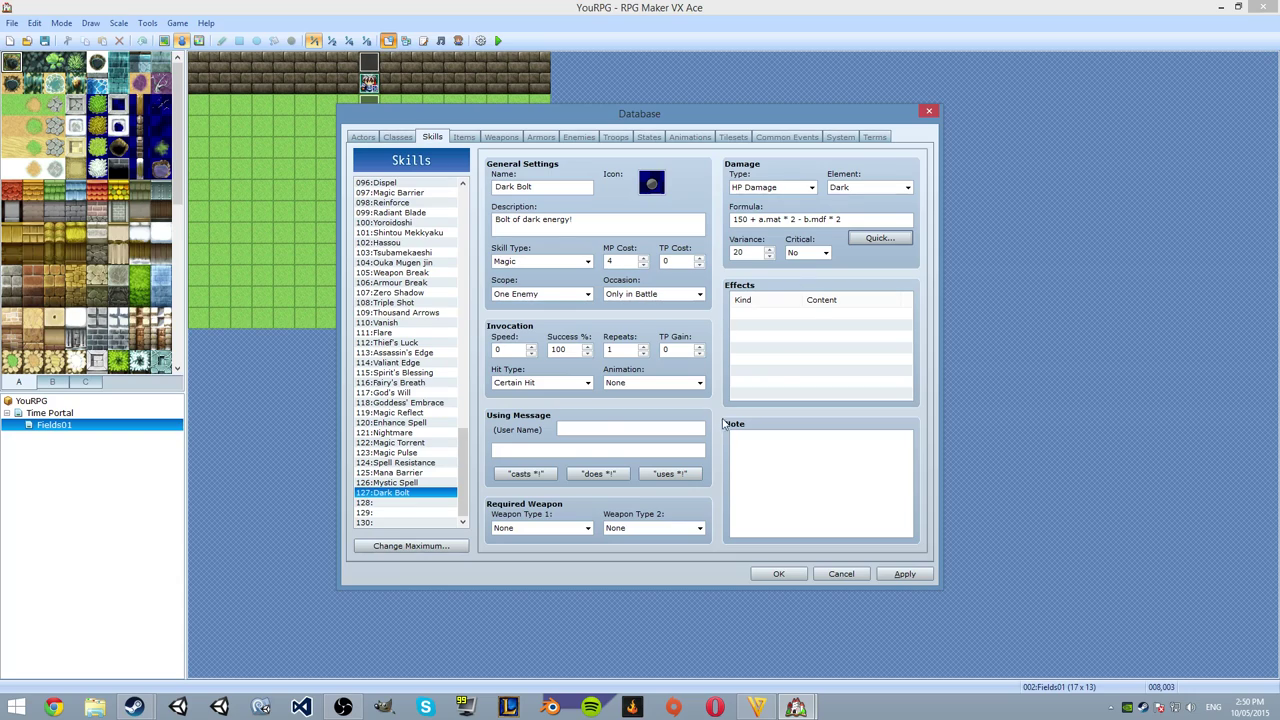
Check the Fire skill's hit type as a reference and return to Dark Bolt.
{"action": "scroll", "coordinate": [421, 421], "scroll_direction": "up", "scroll_amount": 17}
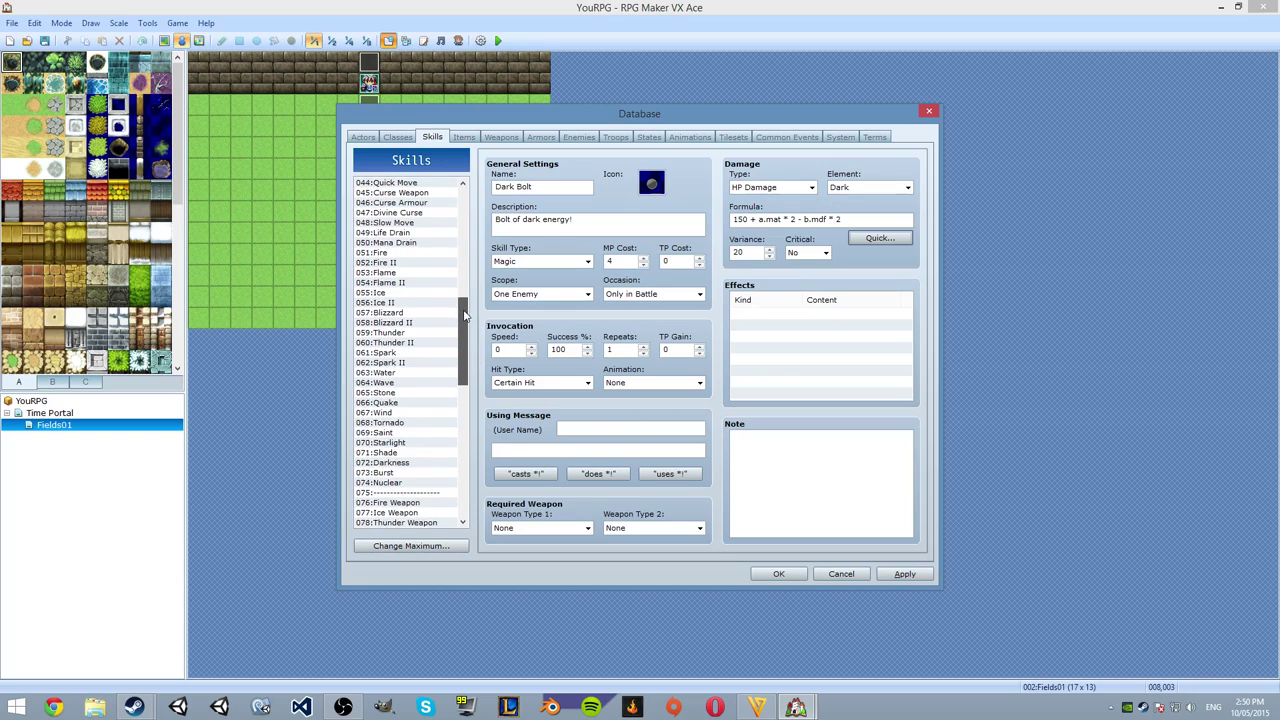
{"action": "left_click", "coordinate": [395, 254]}
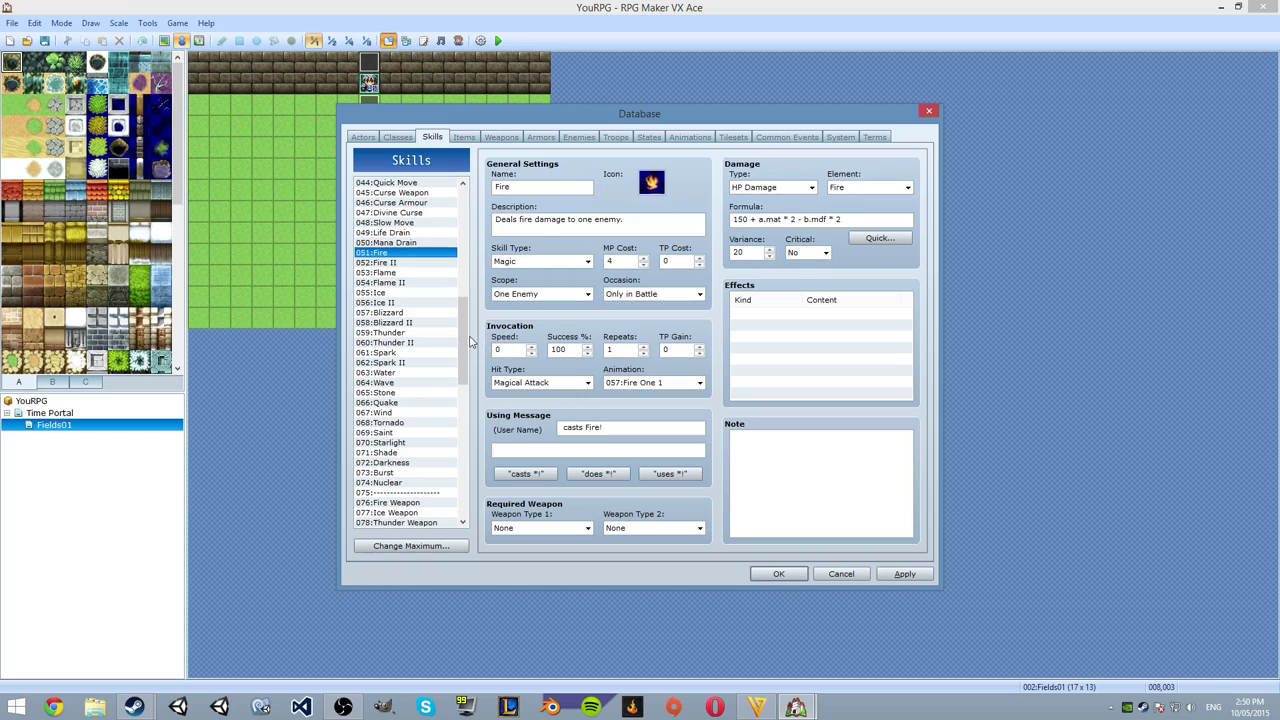
{"action": "scroll", "coordinate": [470, 342], "scroll_direction": "down", "scroll_amount": 17}
{"action": "left_click", "coordinate": [405, 493]}
Set Dark Bolt's hit type to Magical Attack.
{"action": "left_click", "coordinate": [540, 382]}
{"action": "left_click", "coordinate": [515, 405]}
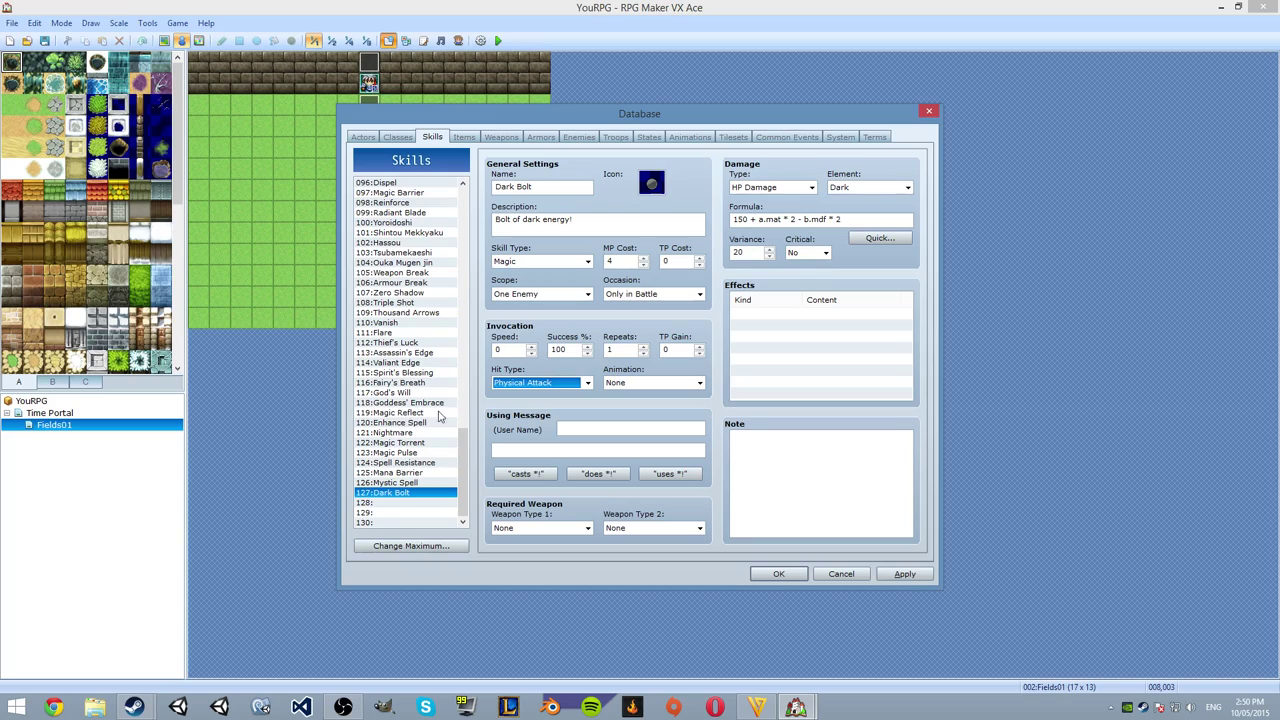
{"action": "scroll", "coordinate": [432, 414], "scroll_direction": "up", "scroll_amount": 2}
{"action": "left_click", "coordinate": [540, 382]}
{"action": "left_click", "coordinate": [522, 406]}
Check which animation the Fire skill uses and return to Dark Bolt.
{"action": "scroll", "coordinate": [520, 420], "scroll_direction": "down", "scroll_amount": 1}
{"action": "left_click_drag", "start_coordinate": [463, 458], "coordinate": [455, 495]}
{"action": "left_click", "coordinate": [407, 223]}
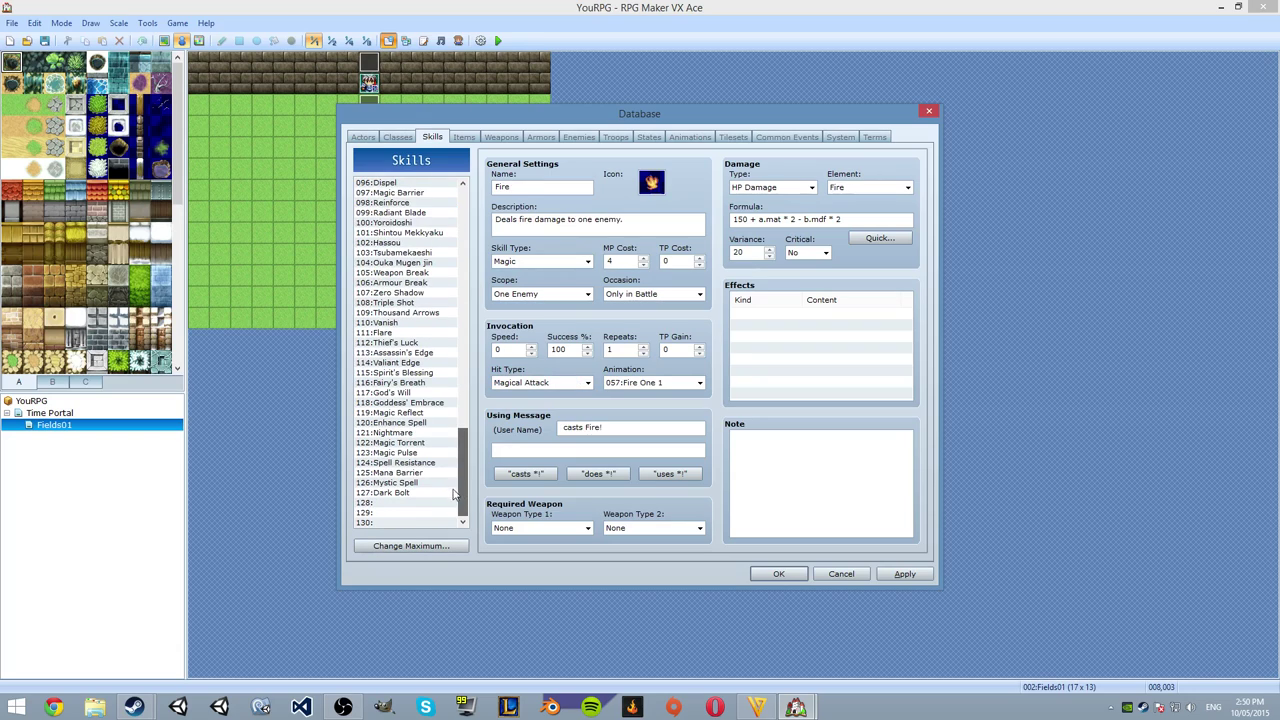
{"action": "left_click", "coordinate": [390, 492]}
Assign the 051:Darken animation to Dark Bolt.
{"action": "left_click", "coordinate": [687, 382]}
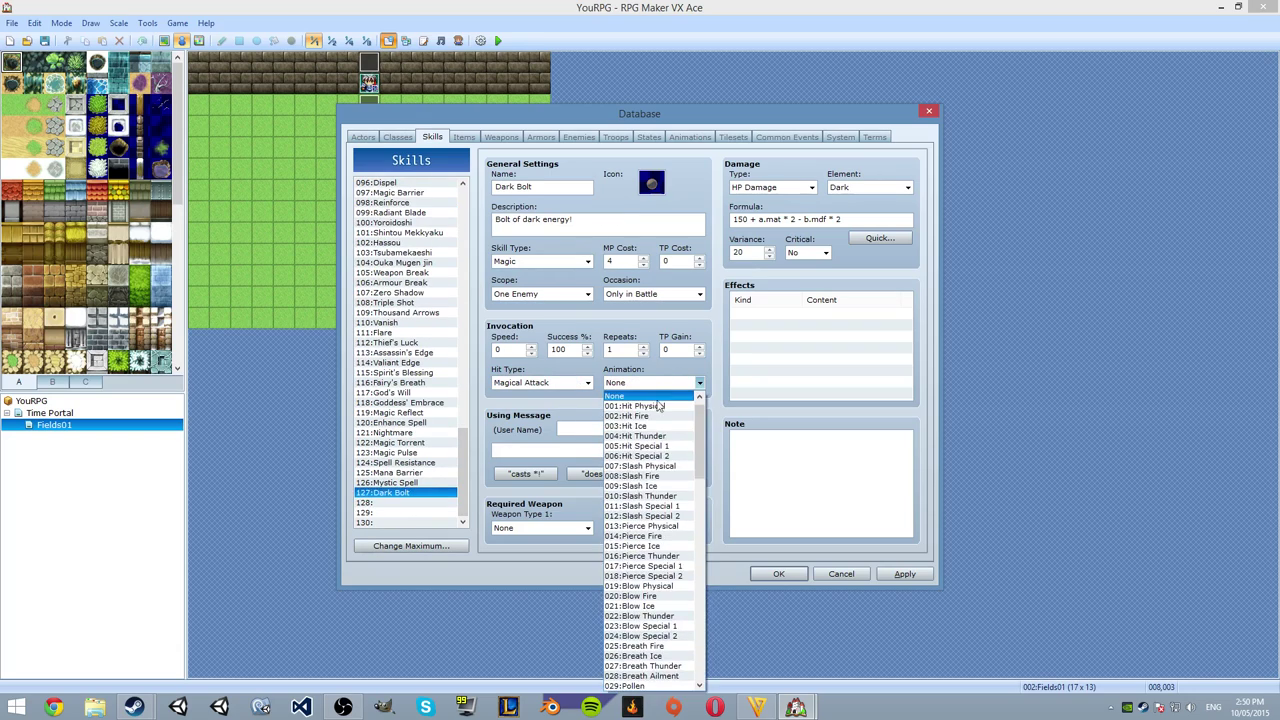
{"action": "scroll", "coordinate": [665, 447], "scroll_direction": "down", "scroll_amount": 6}
{"action": "scroll", "coordinate": [665, 447], "scroll_direction": "down", "scroll_amount": 5}
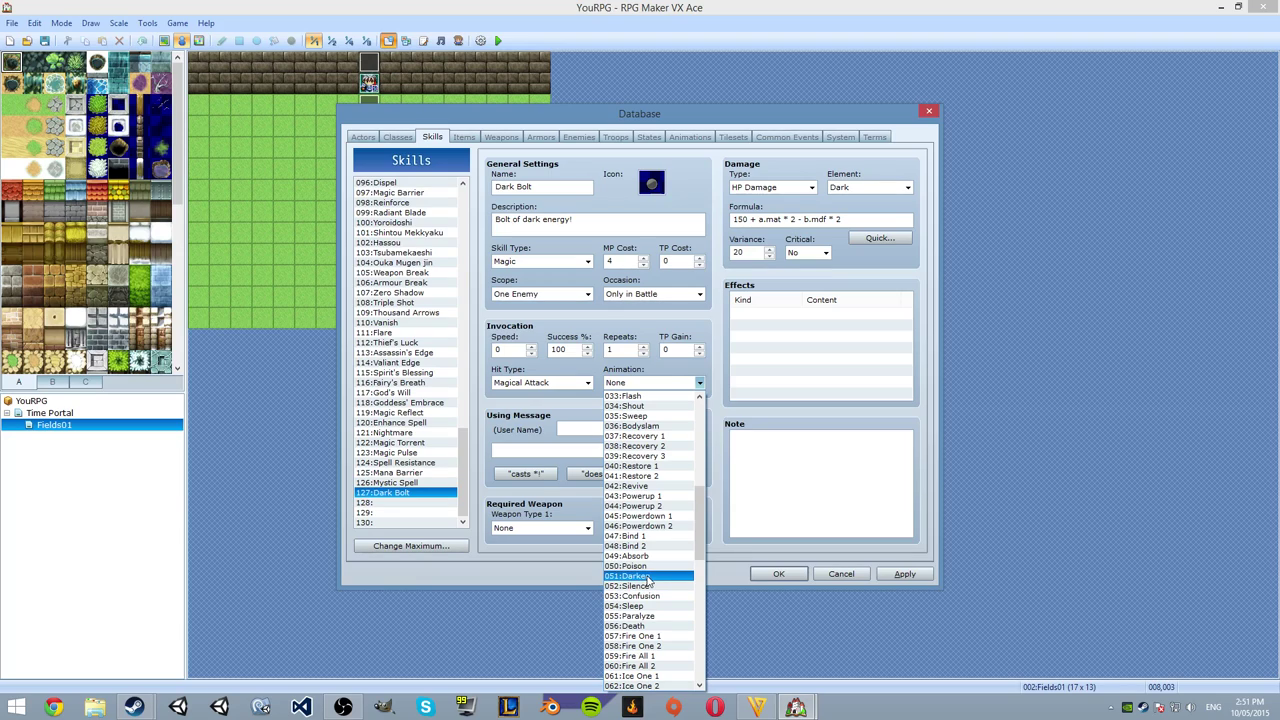
{"action": "left_click", "coordinate": [648, 578]}
Change Dark Bolt's animation to 079:Neutral One.
{"action": "left_click", "coordinate": [699, 382]}
{"action": "left_click_drag", "start_coordinate": [697, 540], "coordinate": [663, 688]}
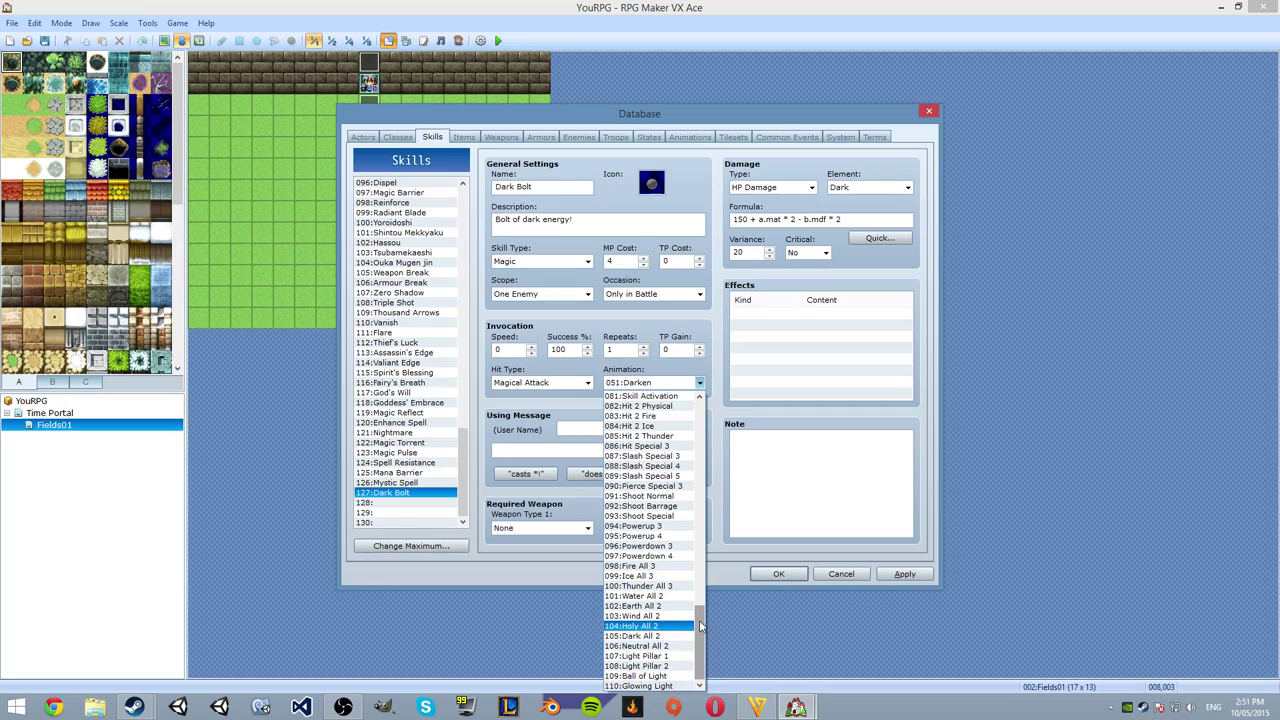
{"action": "scroll", "coordinate": [729, 588], "scroll_direction": "up", "scroll_amount": 5}
{"action": "scroll", "coordinate": [733, 590], "scroll_direction": "up", "scroll_amount": 1}
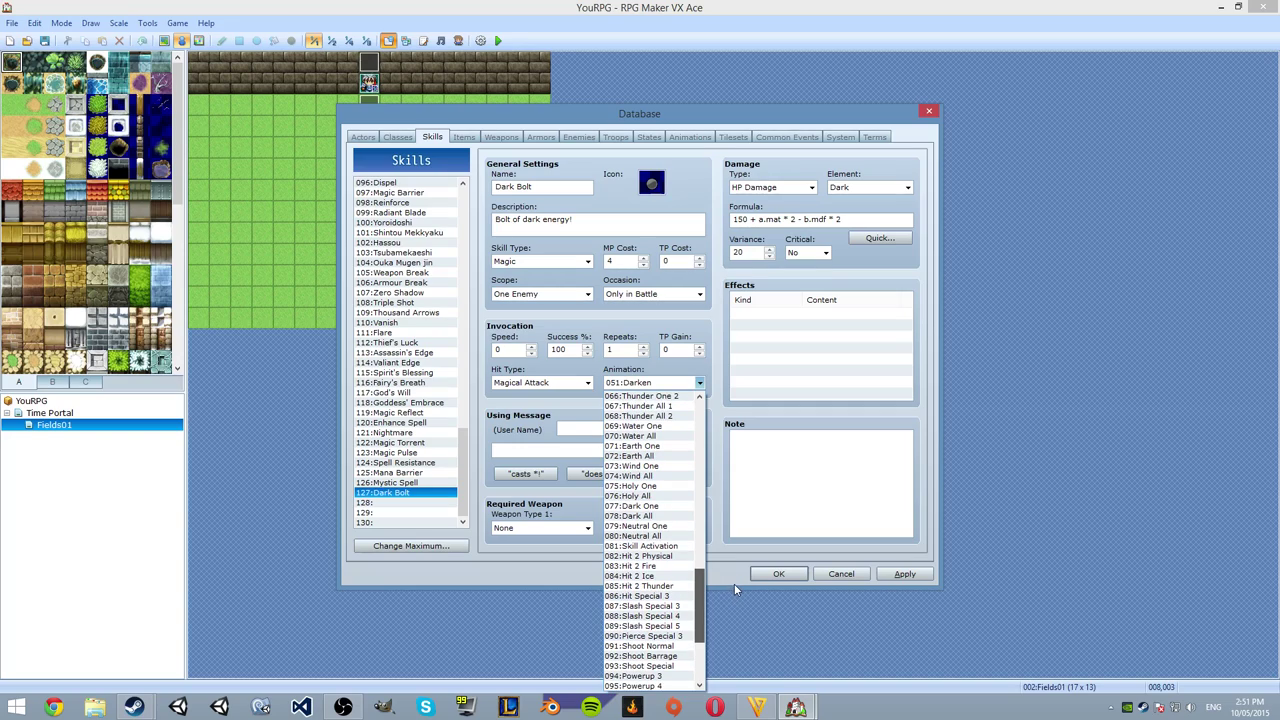
{"action": "scroll", "coordinate": [734, 589], "scroll_direction": "up", "scroll_amount": 1}
{"action": "scroll", "coordinate": [734, 587], "scroll_direction": "up", "scroll_amount": 1}
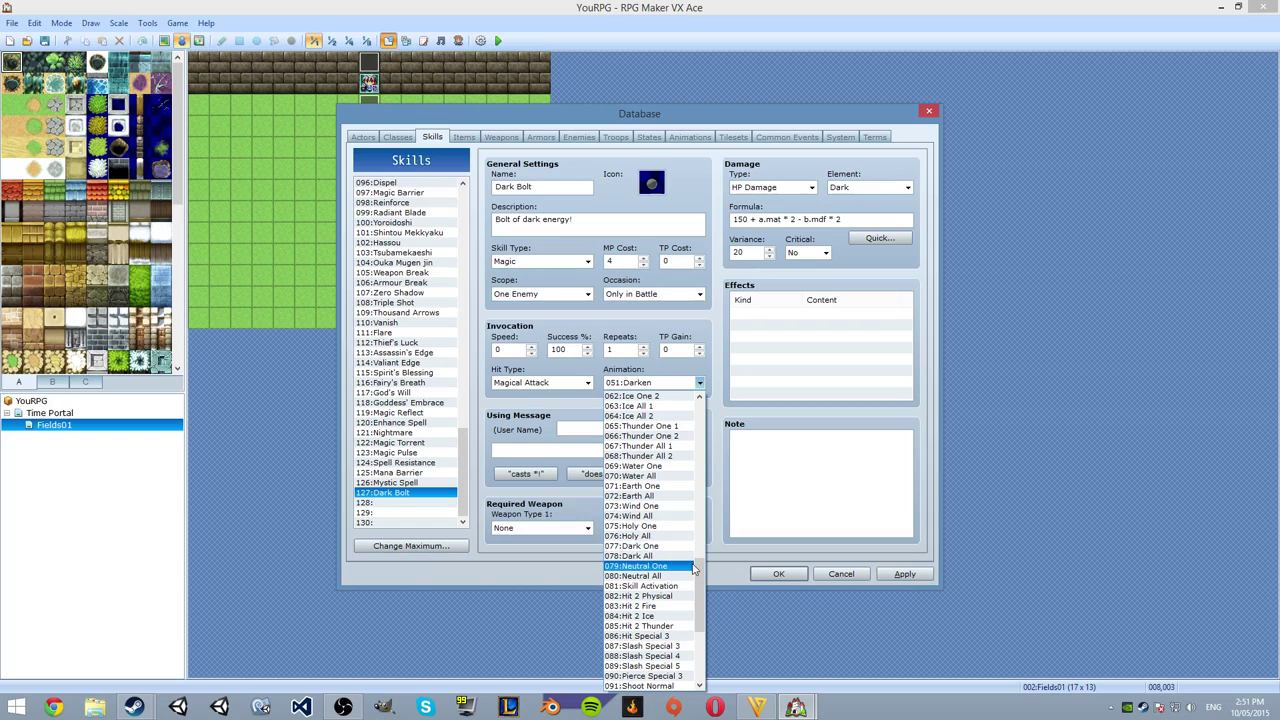
{"action": "left_click", "coordinate": [690, 566]}
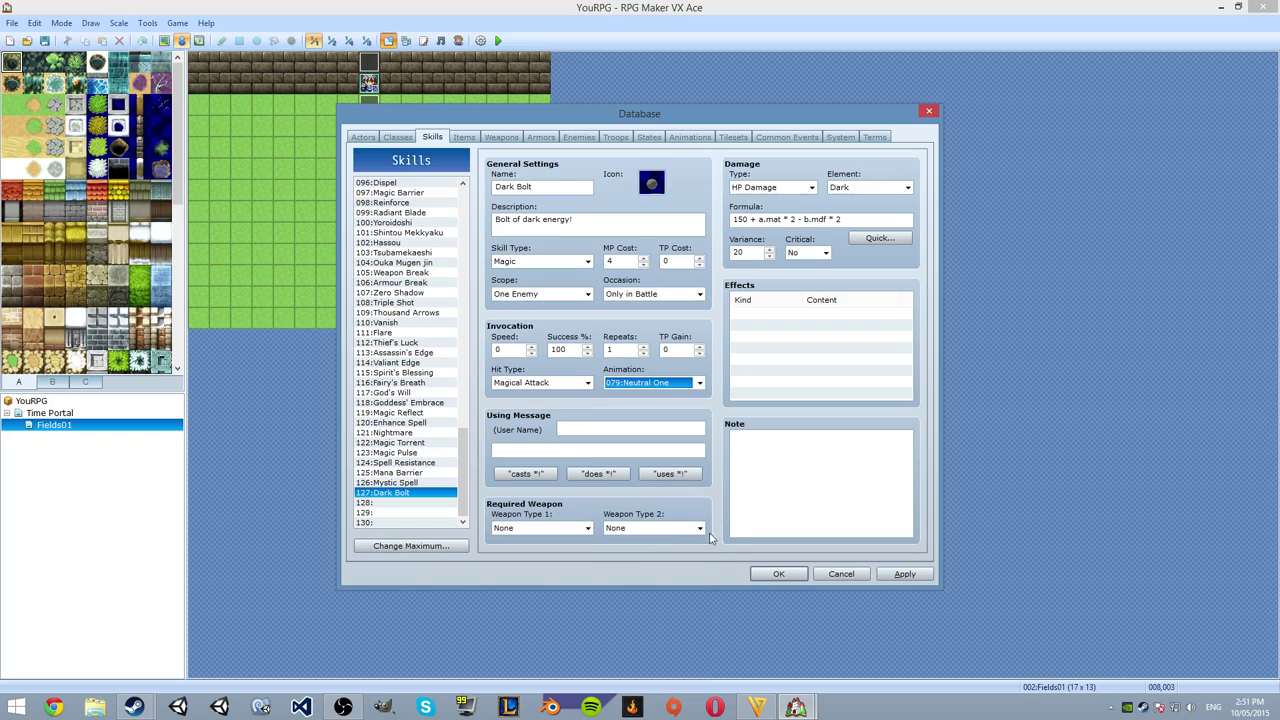
Set Dark Bolt's animation to 077:Dark One.
{"action": "left_click", "coordinate": [695, 382]}
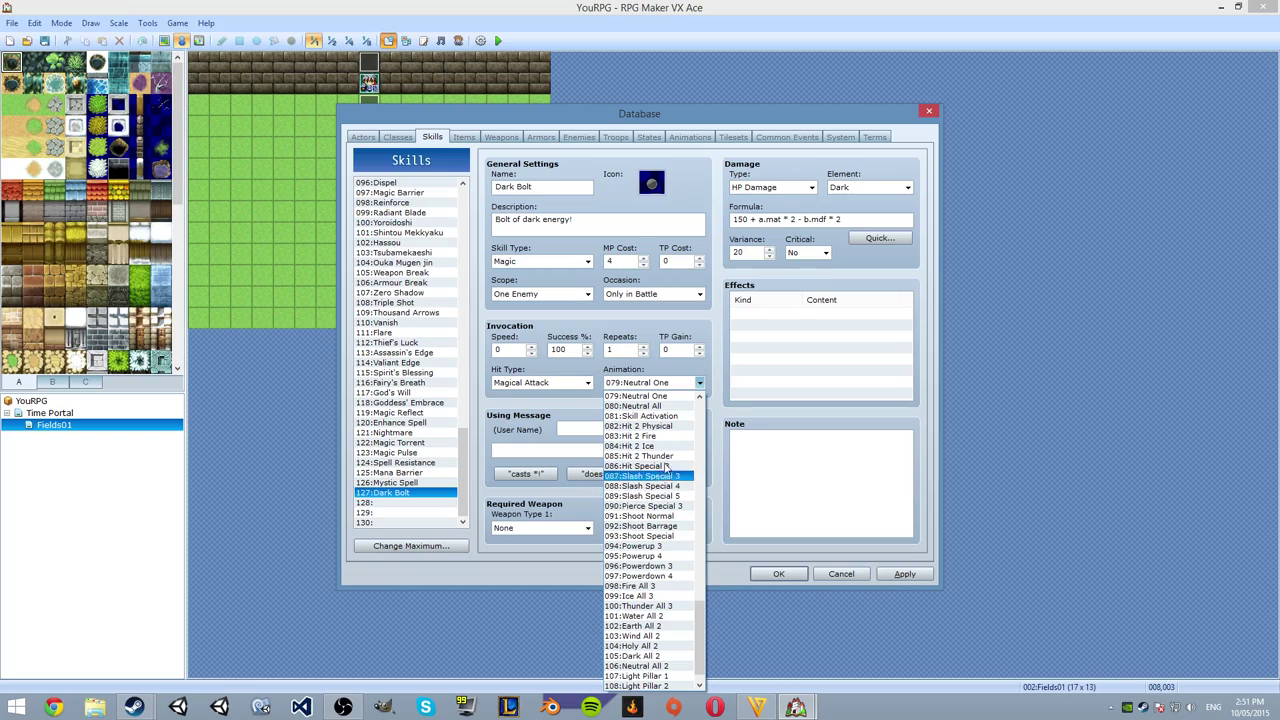
{"action": "scroll", "coordinate": [673, 552], "scroll_direction": "down", "scroll_amount": 1}
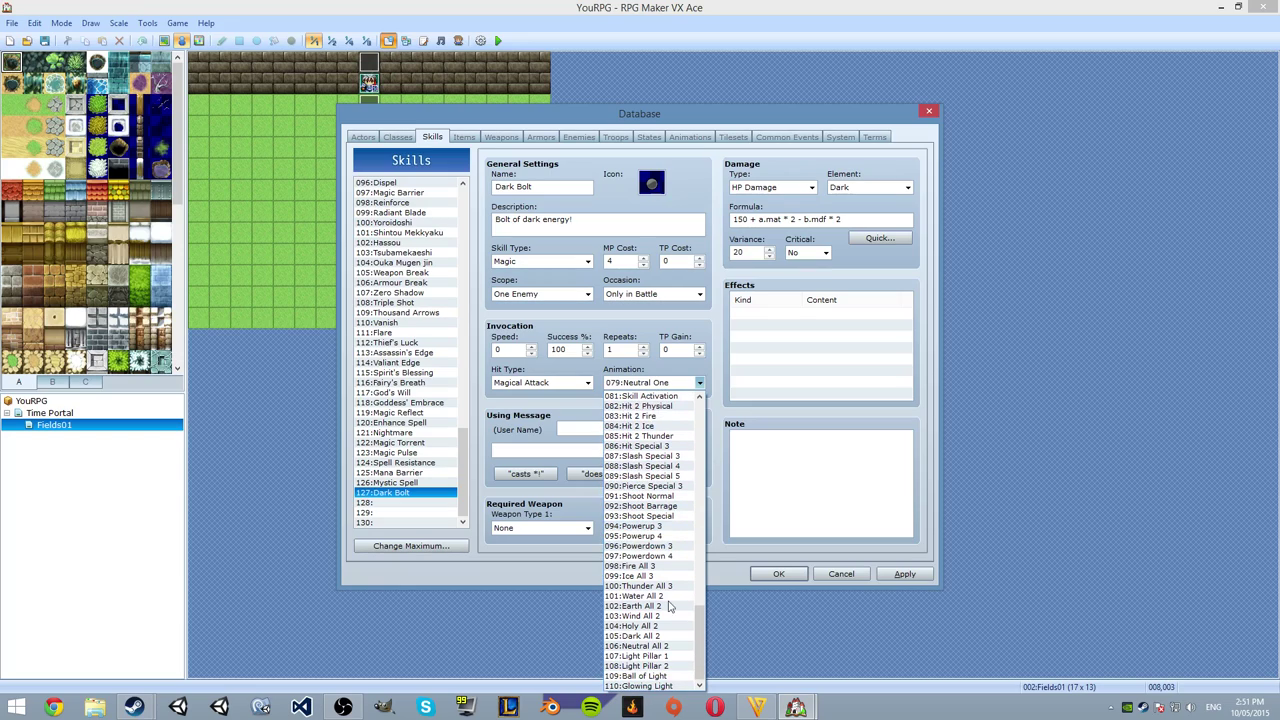
{"action": "scroll", "coordinate": [675, 600], "scroll_direction": "up", "scroll_amount": 3}
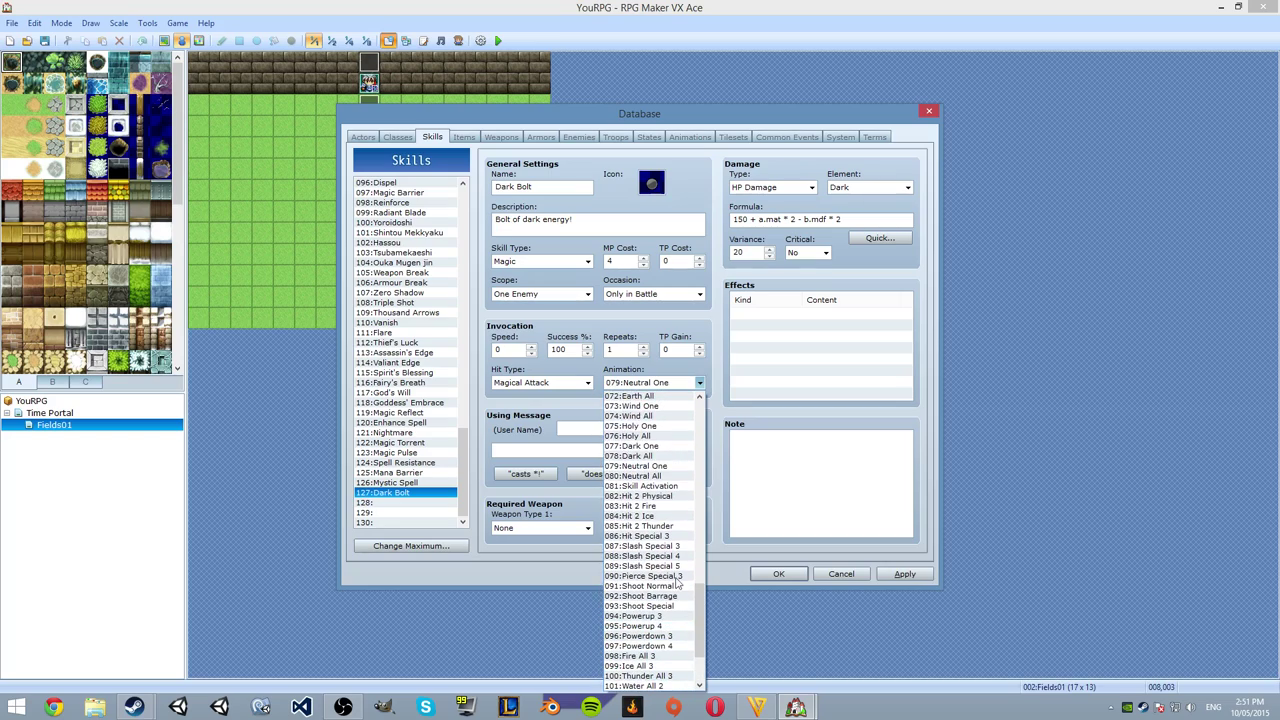
{"action": "left_click", "coordinate": [645, 446]}
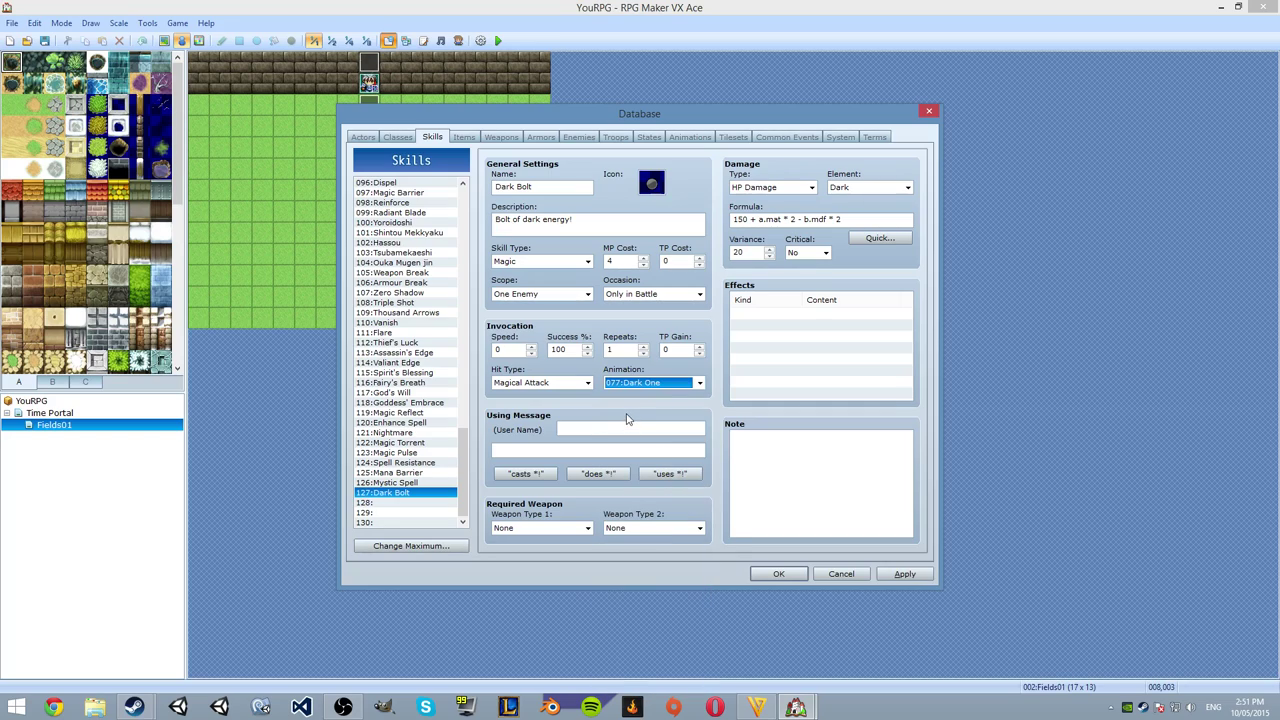
Set Dark Bolt's using message to "uses Dark Bolt!".
{"action": "left_click", "coordinate": [629, 431]}
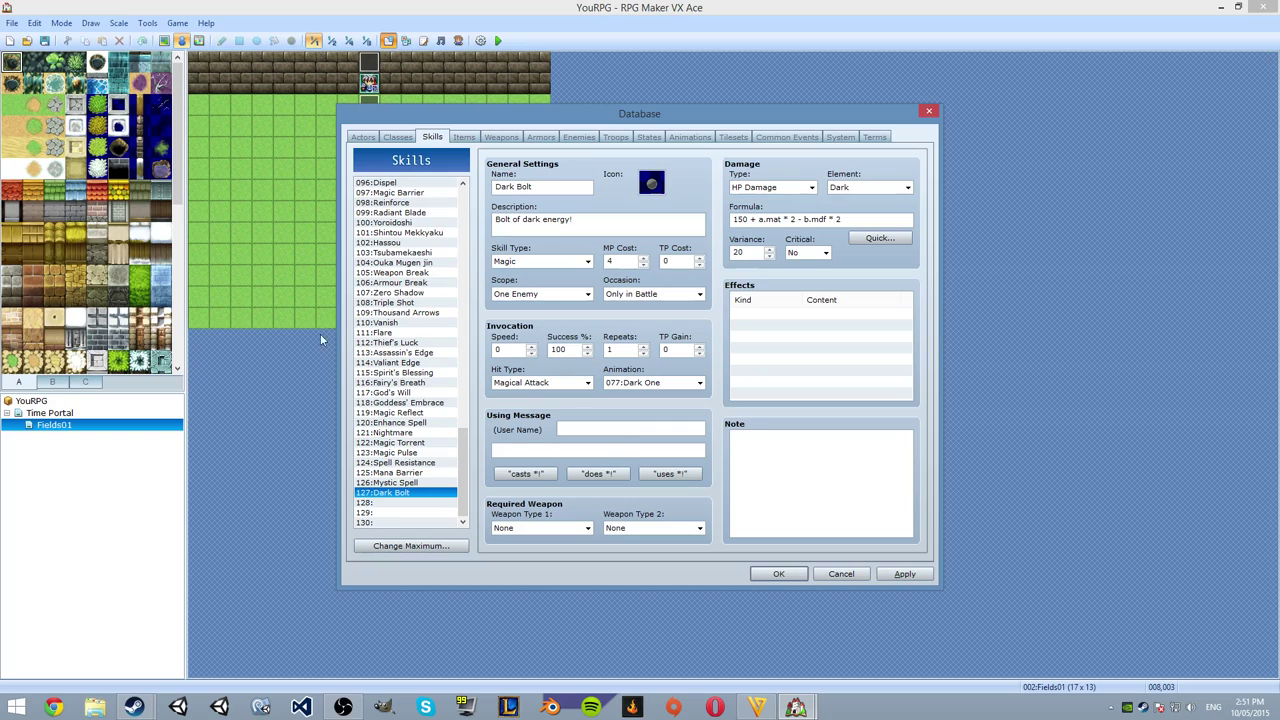
{"action": "scroll", "coordinate": [447, 455], "scroll_direction": "up", "scroll_amount": 16}
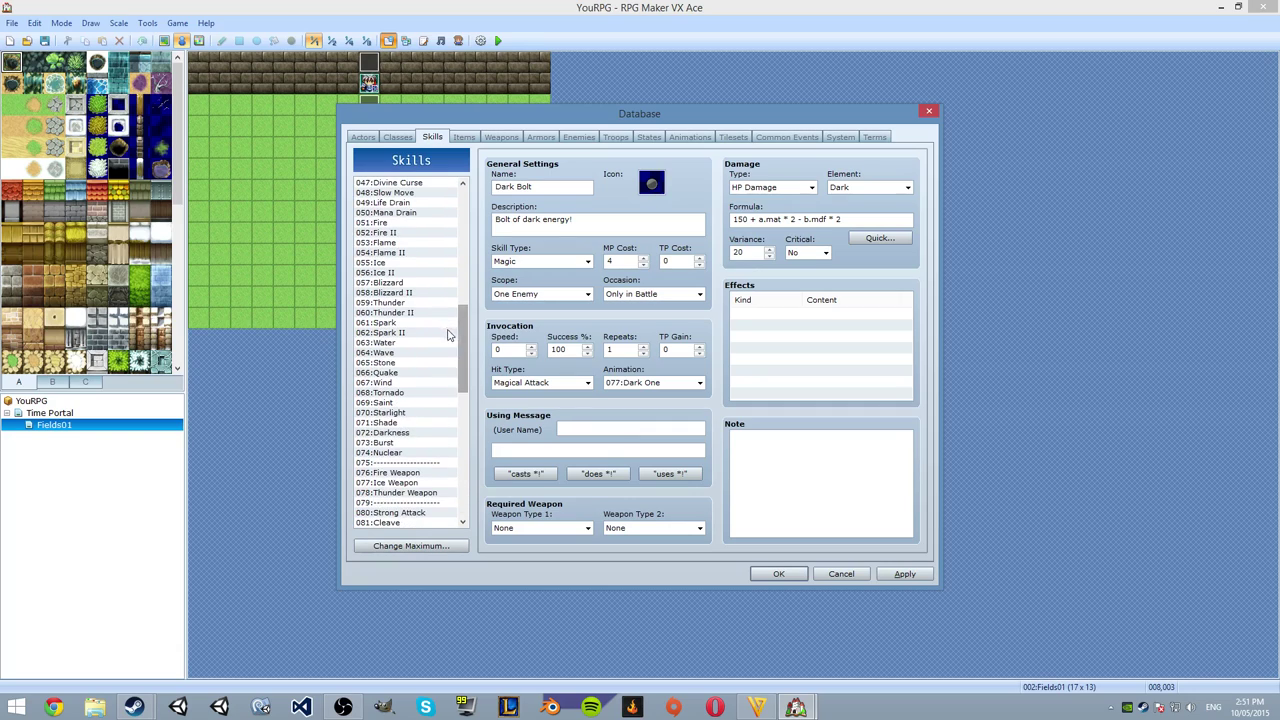
{"action": "type", "text": "uses Dark Bolt!"}
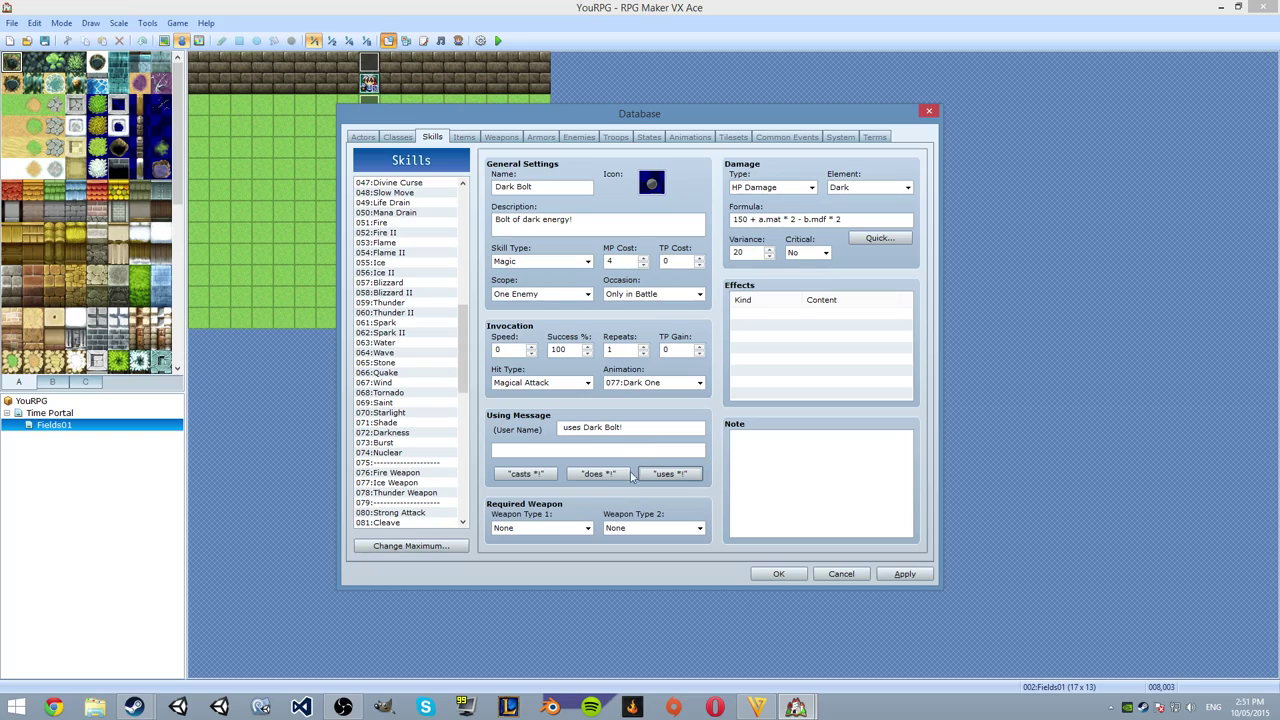
Examine the weapon types available for both of Dark Bolt's required weapon settings, leaving them at None.
{"action": "left_click", "coordinate": [548, 529]}
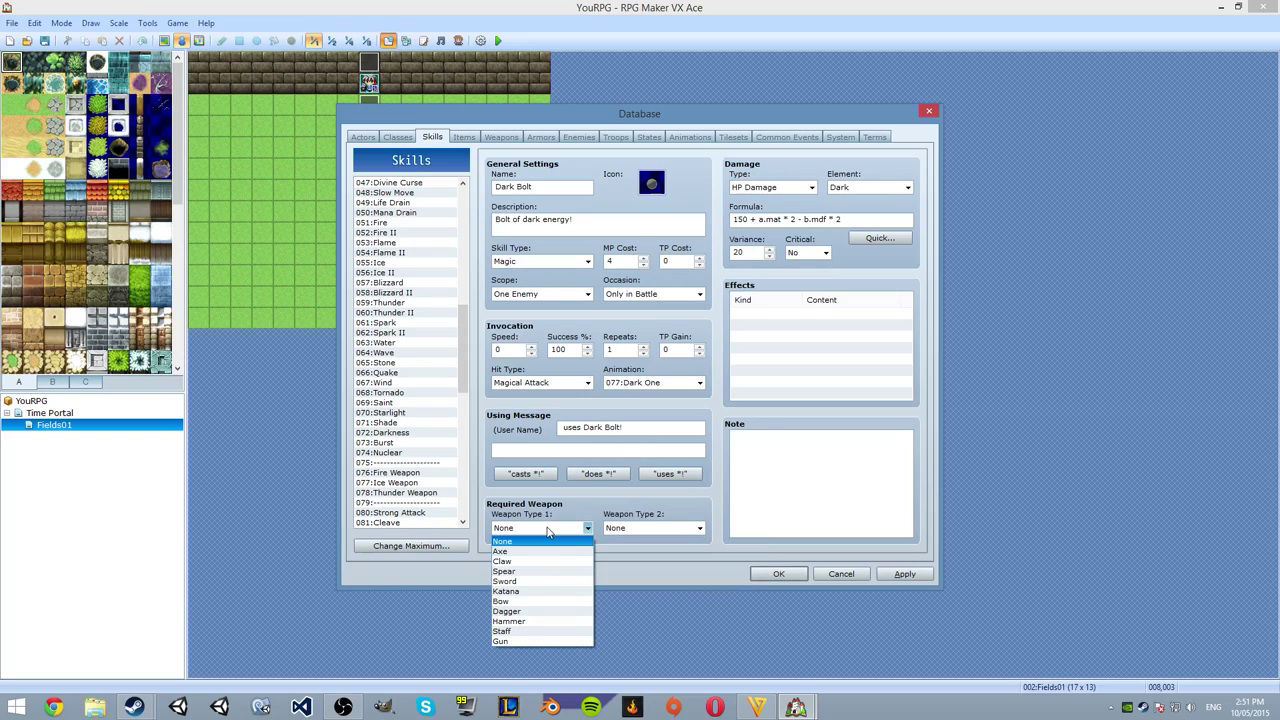
{"action": "left_click", "coordinate": [553, 531]}
{"action": "left_click", "coordinate": [643, 527]}
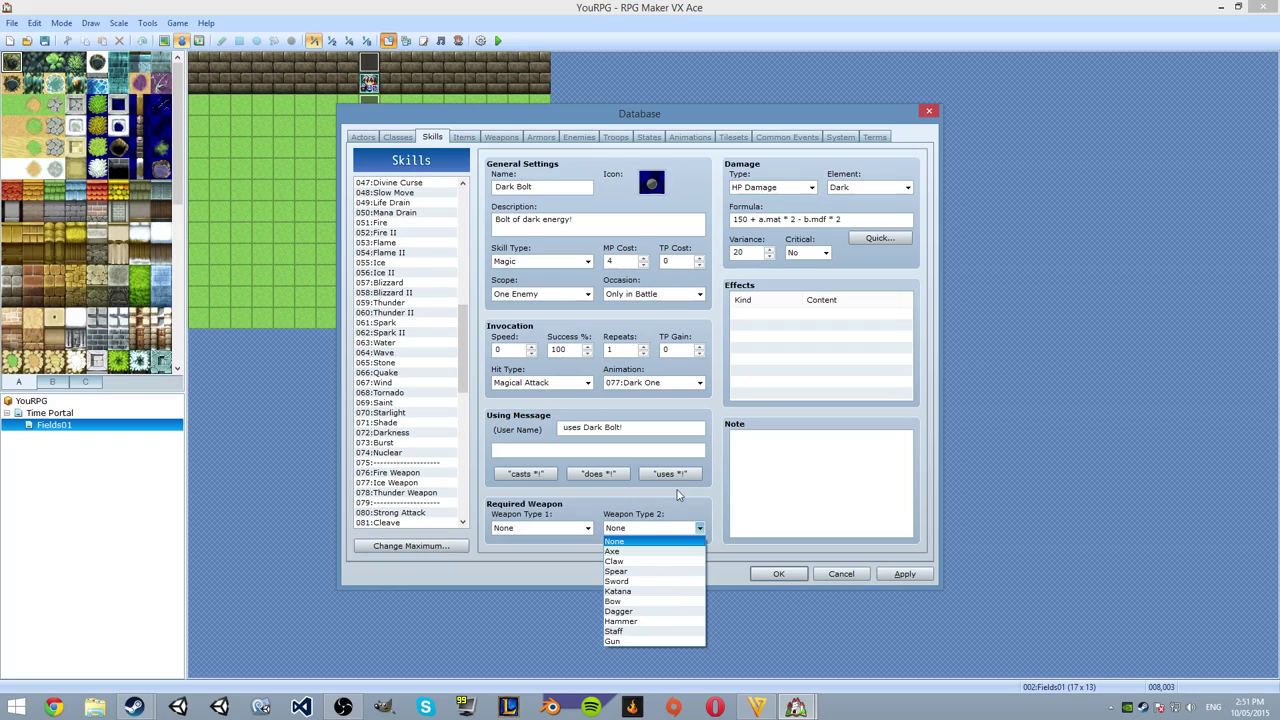
{"action": "left_click", "coordinate": [670, 501]}
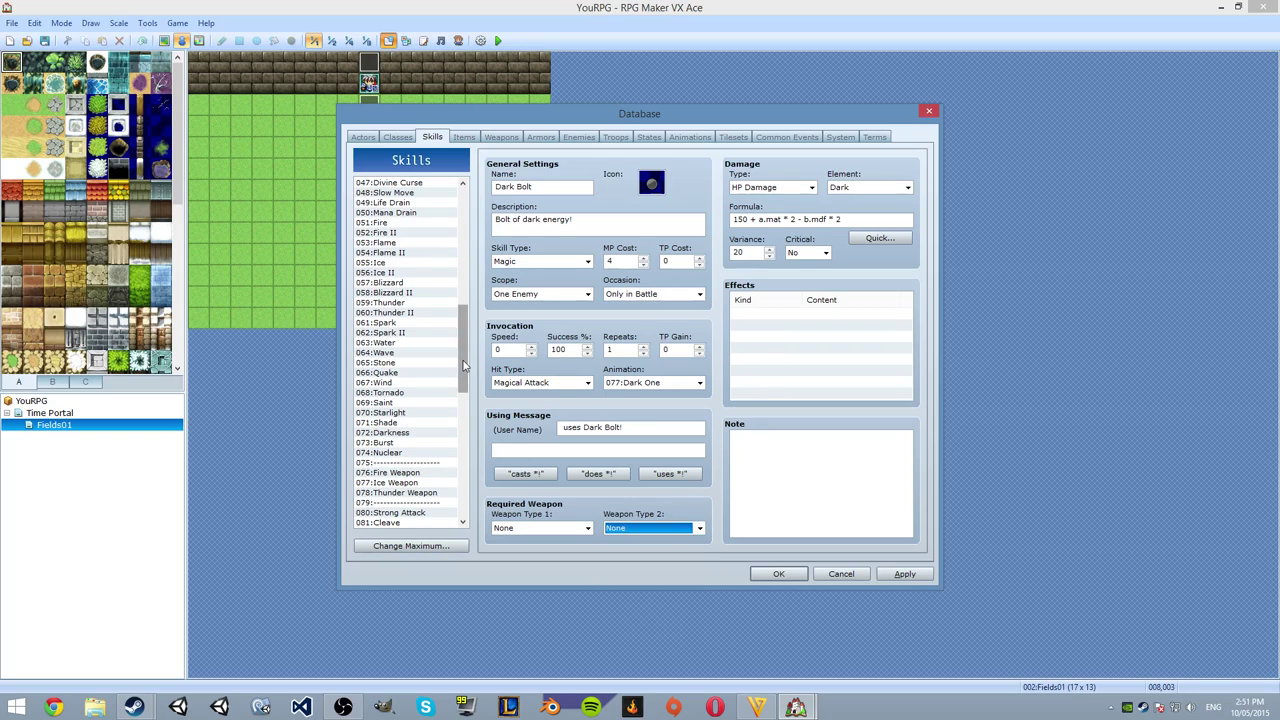
Compare the Fire skill's using message and required weapons with Dark Bolt's.
{"action": "left_click", "coordinate": [407, 225]}
{"action": "left_click_drag", "start_coordinate": [463, 354], "coordinate": [463, 480]}
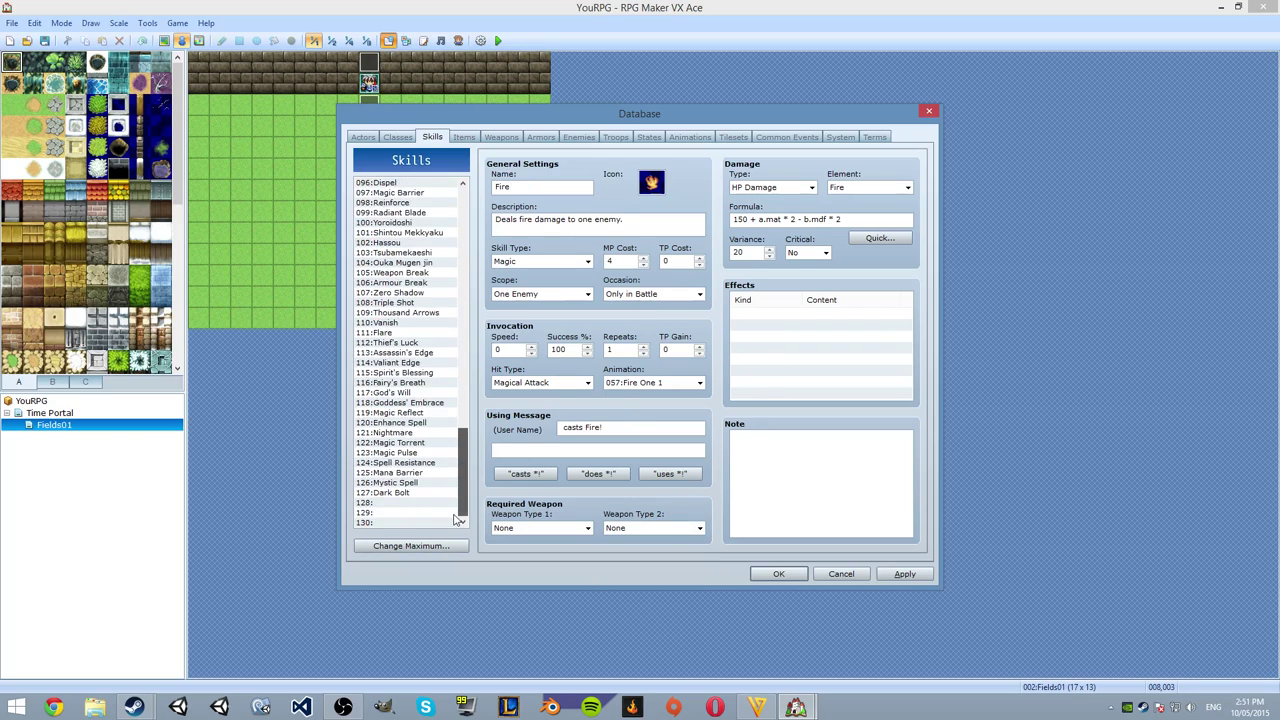
{"action": "left_click", "coordinate": [390, 493]}
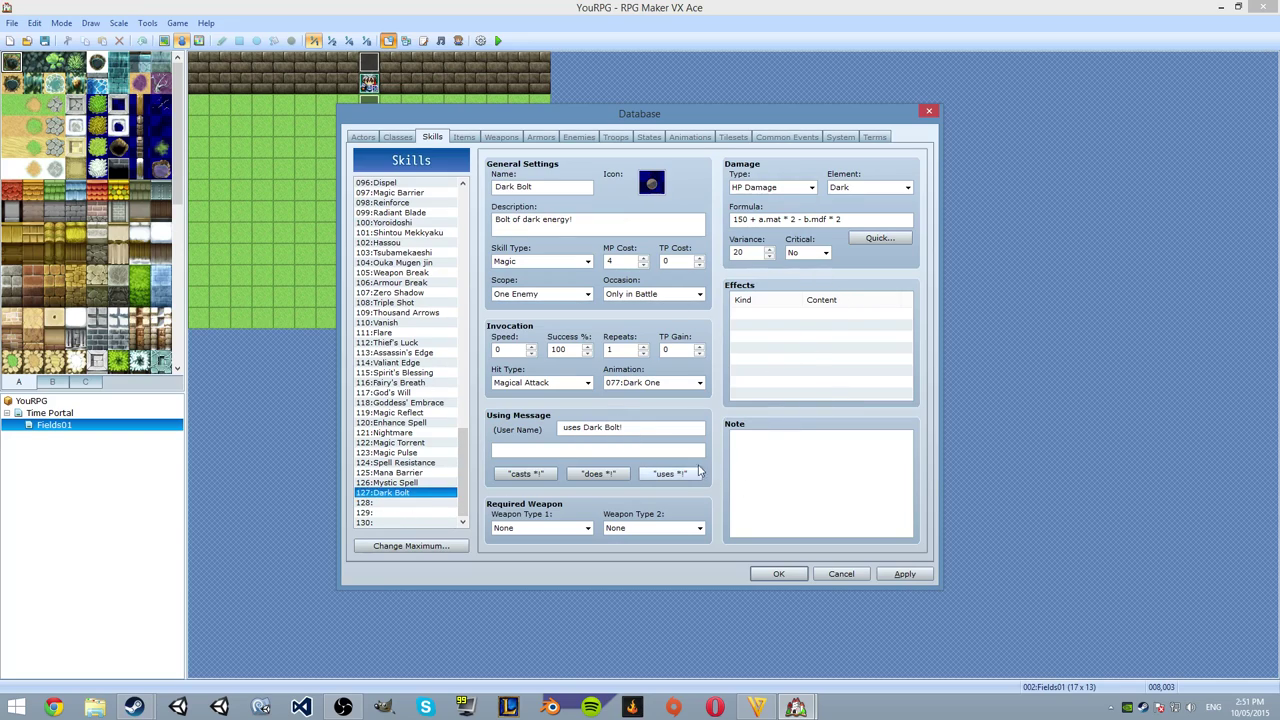
Name skill slot 128 "Dark Bolt II" and give it HP Damage with the Dark element.
{"action": "left_click", "coordinate": [405, 502]}
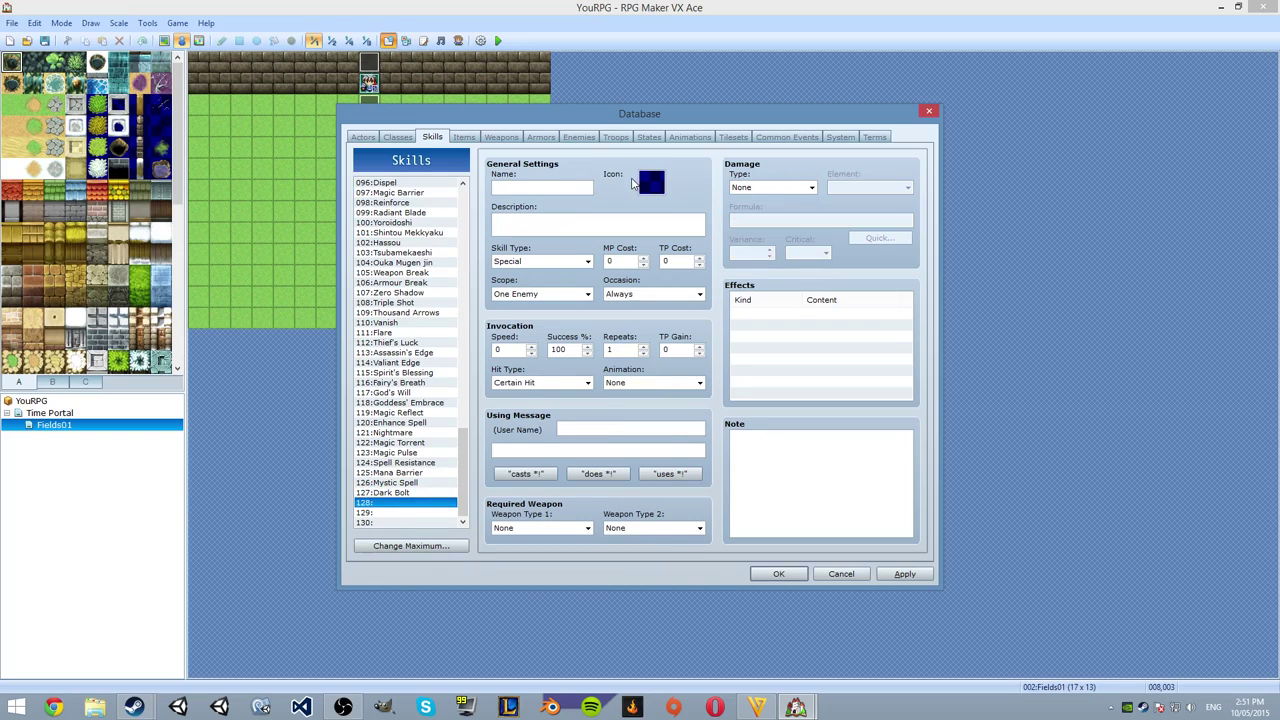
{"action": "left_click", "coordinate": [537, 190]}
{"action": "type", "text": "Dark Bolt II"}
{"action": "left_click", "coordinate": [774, 188]}
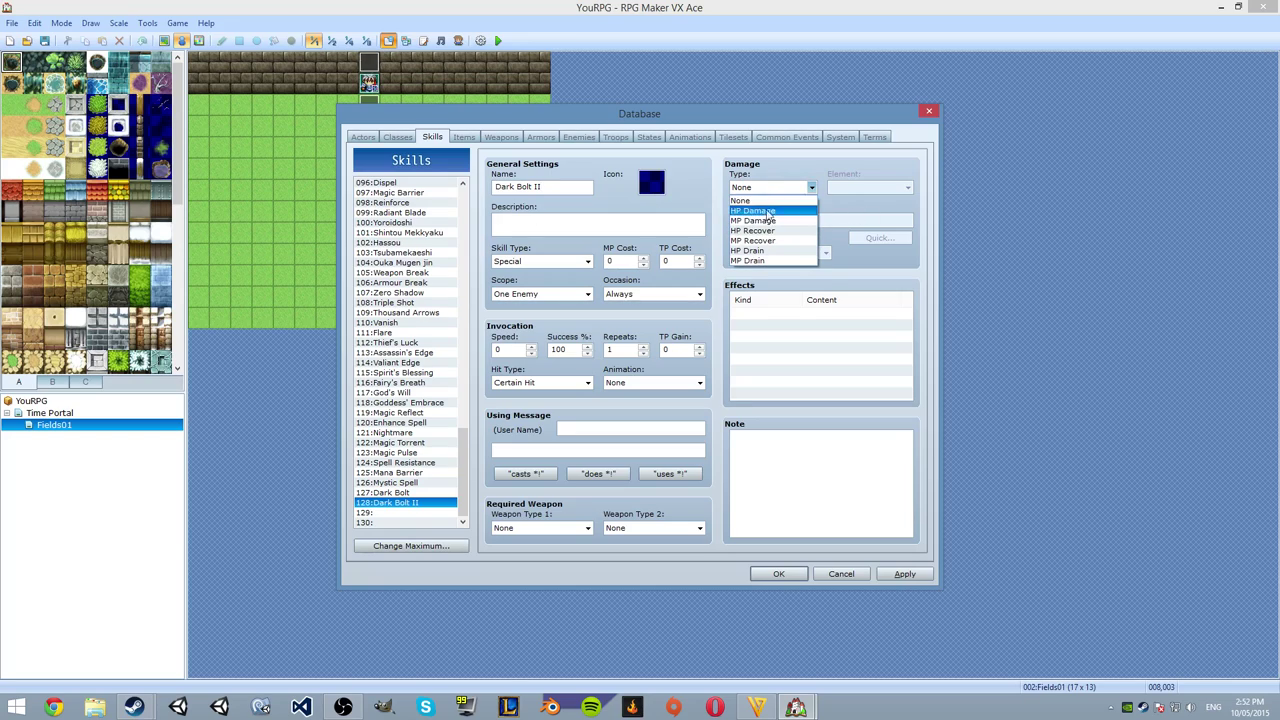
{"action": "left_click", "coordinate": [770, 211]}
{"action": "left_click", "coordinate": [868, 187]}
{"action": "left_click", "coordinate": [830, 312]}
Generate Dark Bolt II's damage formula from a base value of 400, physical 0 and magical 100.
{"action": "double_click", "coordinate": [766, 219]}
{"action": "type", "text": "440"}
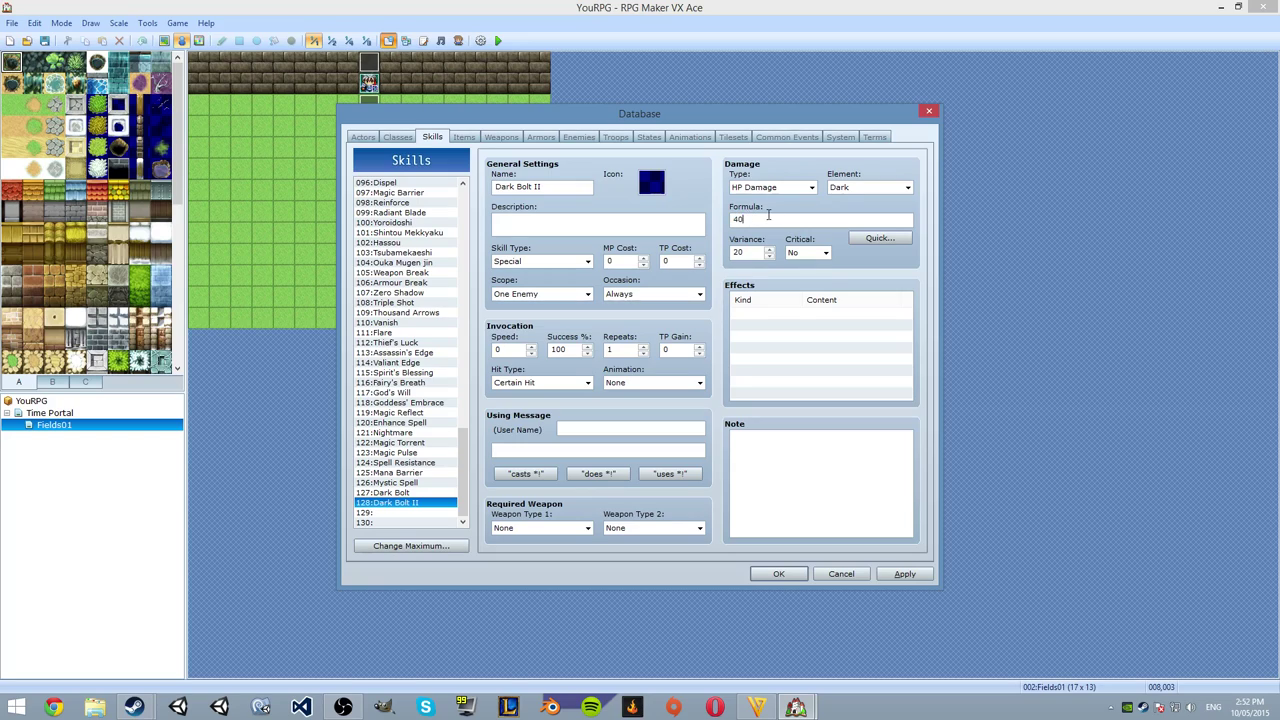
{"action": "left_click", "coordinate": [881, 238]}
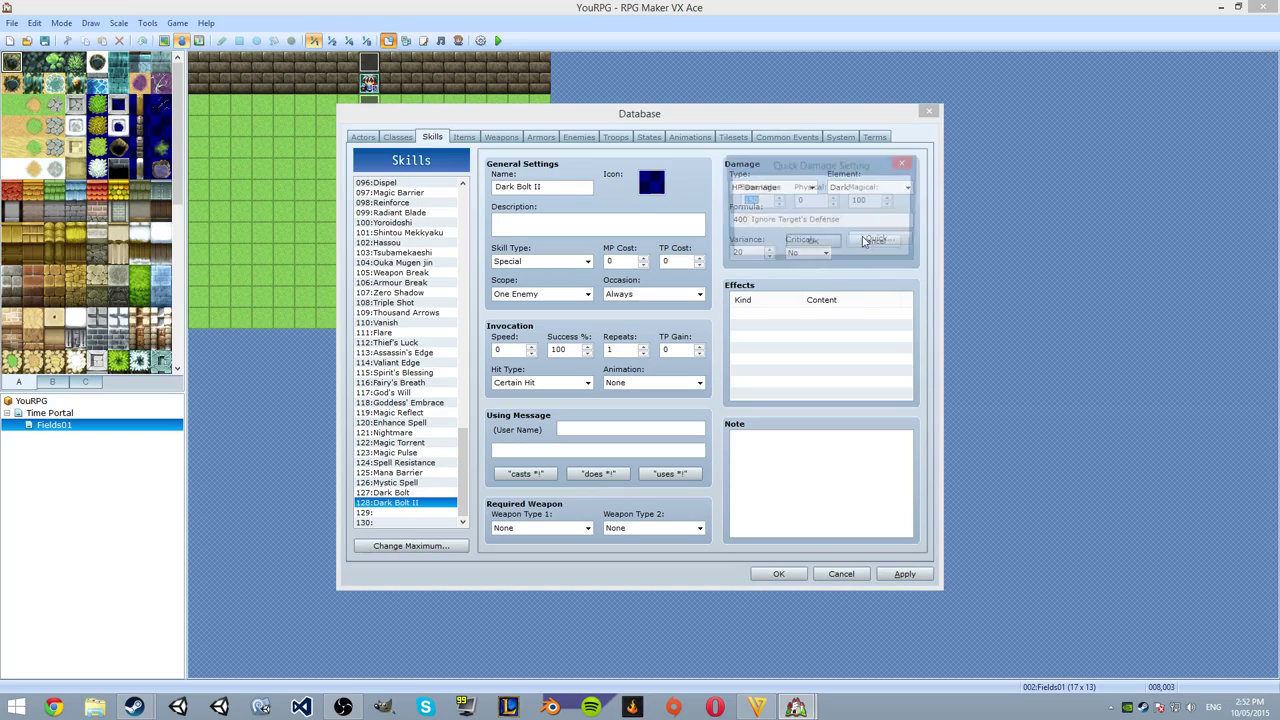
{"action": "type", "text": "400"}
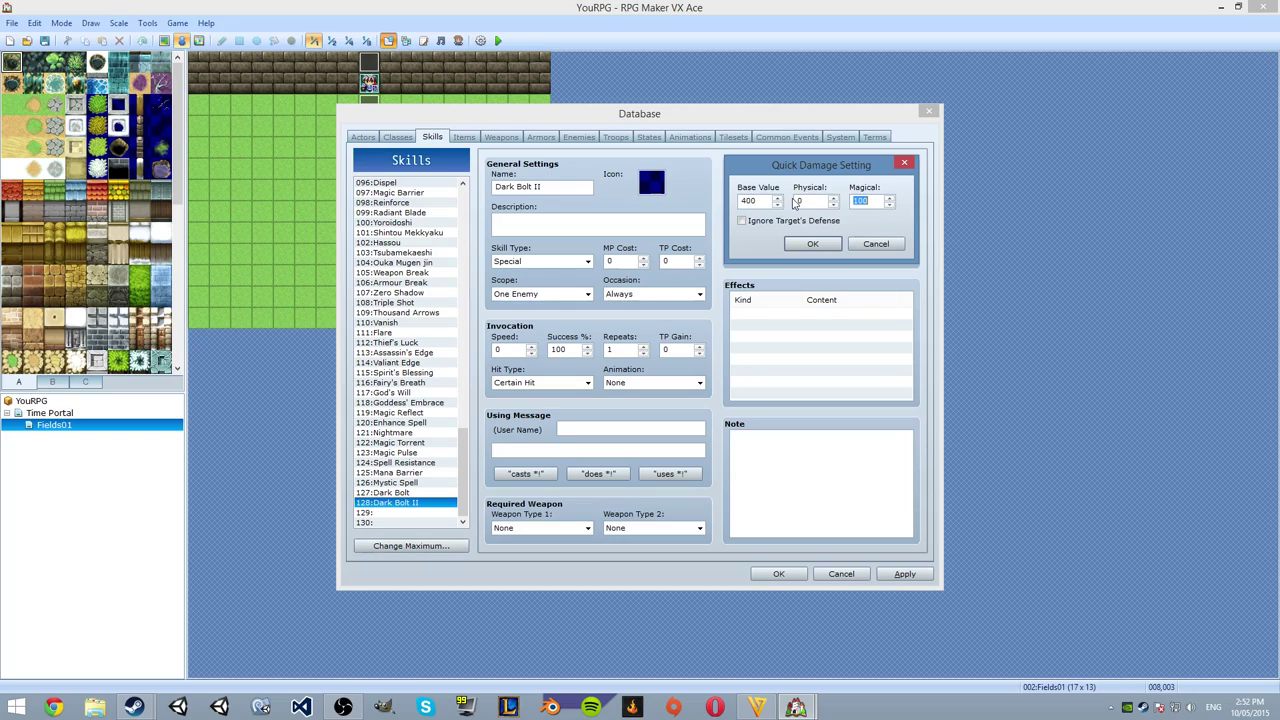
{"action": "key", "text": "Return"}
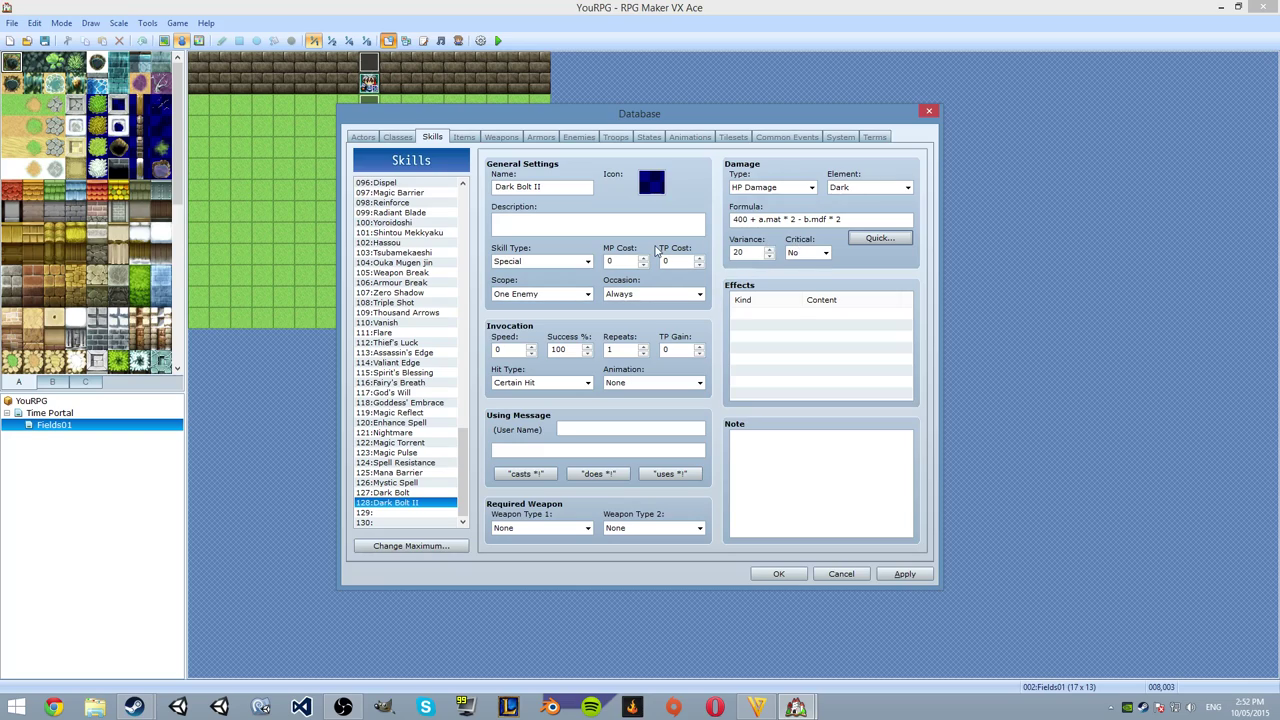
Set Dark Bolt II's damage variance to 25 and describe it as "A stronger burst of Dark Energy.".
{"action": "left_click", "coordinate": [770, 248]}
{"action": "left_click", "coordinate": [770, 248]}
{"action": "key", "text": "Up"}
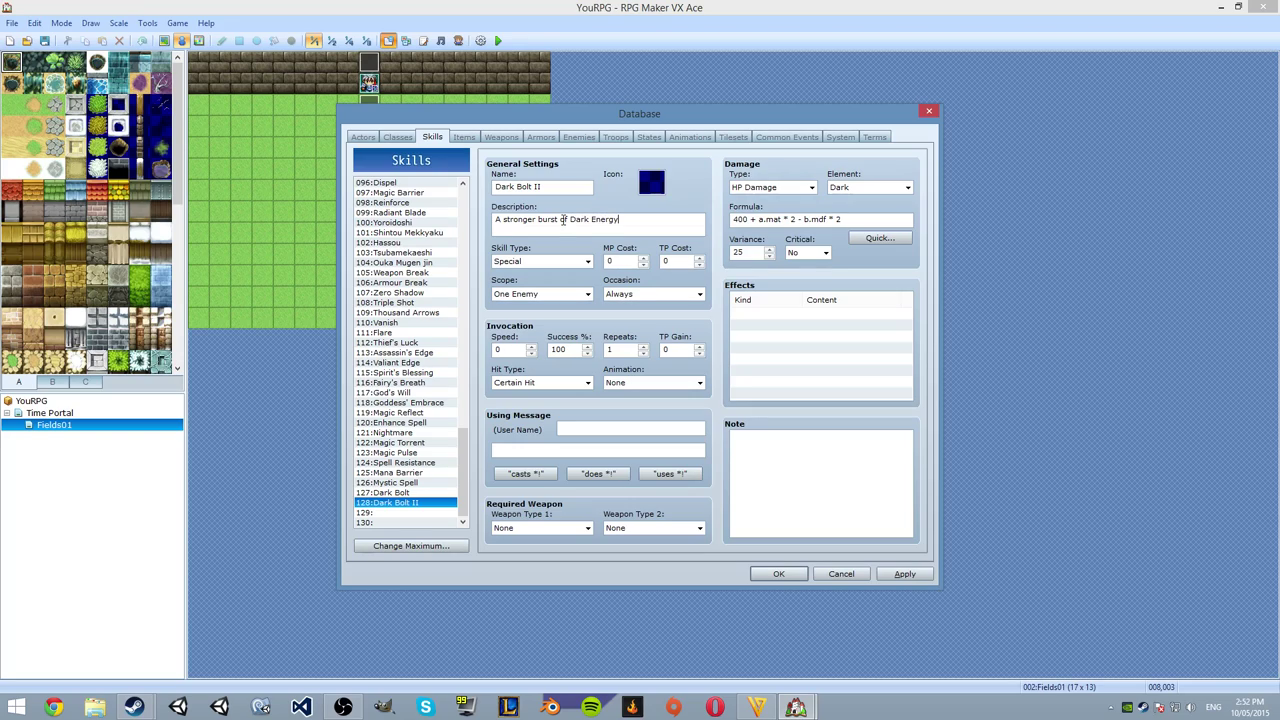
Set Dark Bolt II's skill type to Magic and its MP cost to 12, using Fire II's cost as reference.
{"action": "left_click", "coordinate": [560, 262]}
{"action": "left_click", "coordinate": [530, 286]}
{"action": "double_click", "coordinate": [632, 261]}
{"action": "type", "text": "8"}
{"action": "left_click_drag", "start_coordinate": [459, 432], "coordinate": [470, 256]}
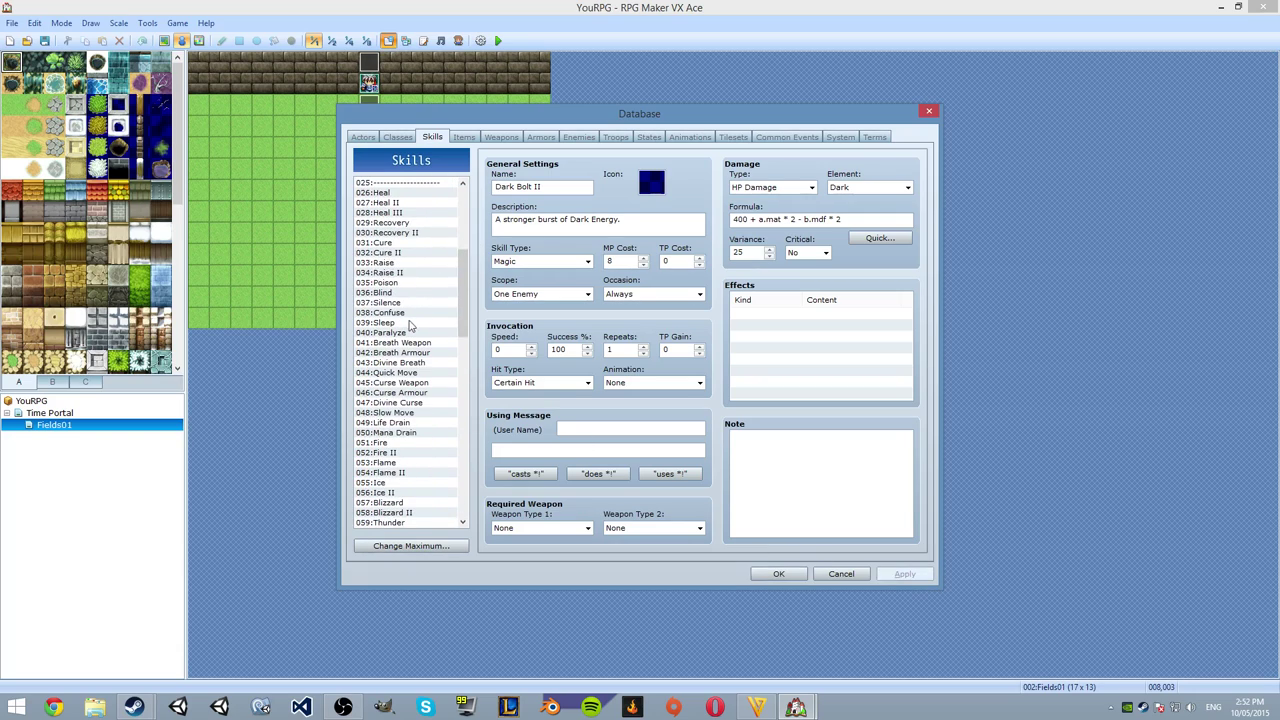
{"action": "left_click", "coordinate": [378, 454]}
{"action": "left_click_drag", "start_coordinate": [463, 330], "coordinate": [470, 524]}
{"action": "left_click", "coordinate": [408, 502]}
{"action": "left_click", "coordinate": [617, 258]}
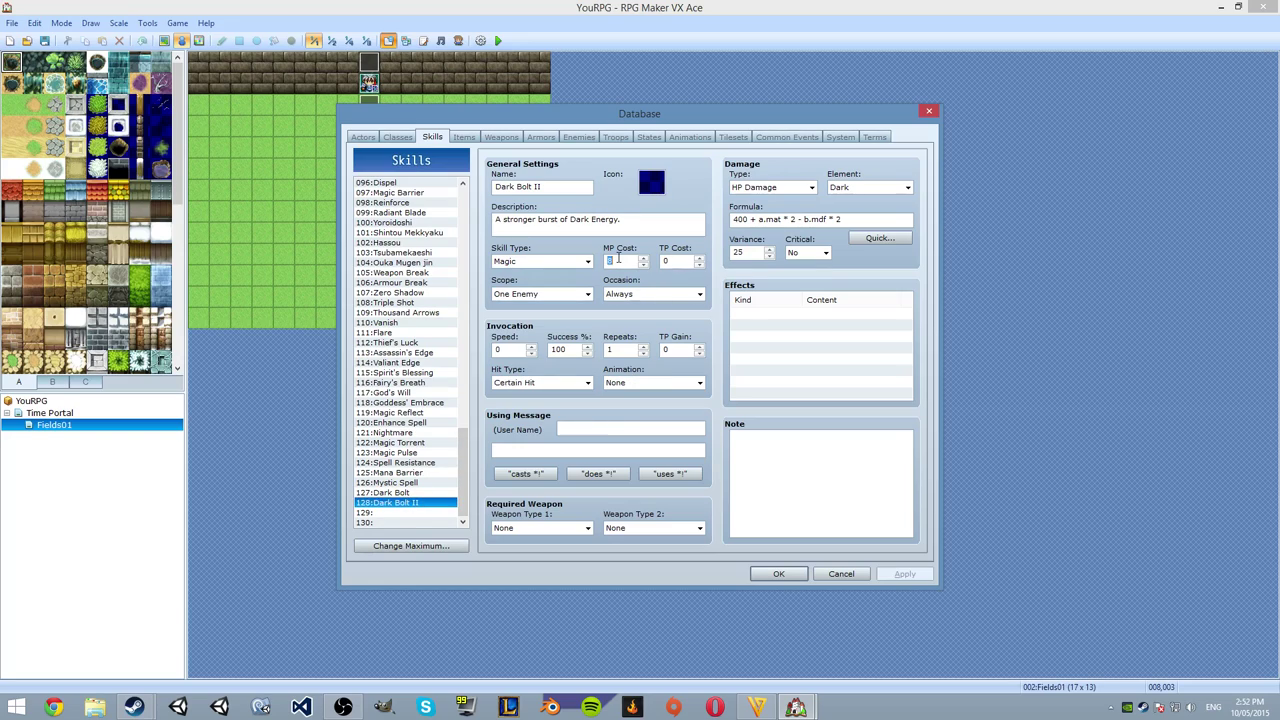
{"action": "type", "text": "12"}
Restrict Dark Bolt II to Only in Battle and set its hit type to Magical Attack.
{"action": "left_click", "coordinate": [645, 294]}
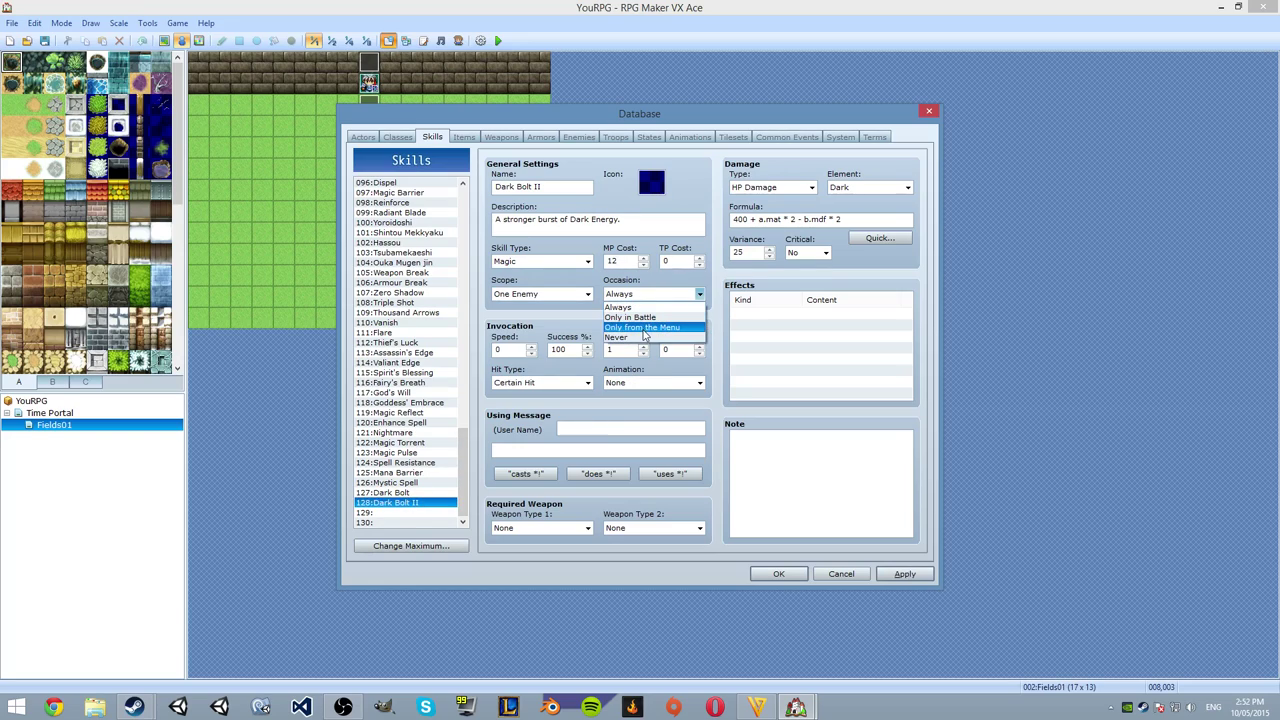
{"action": "left_click", "coordinate": [658, 317]}
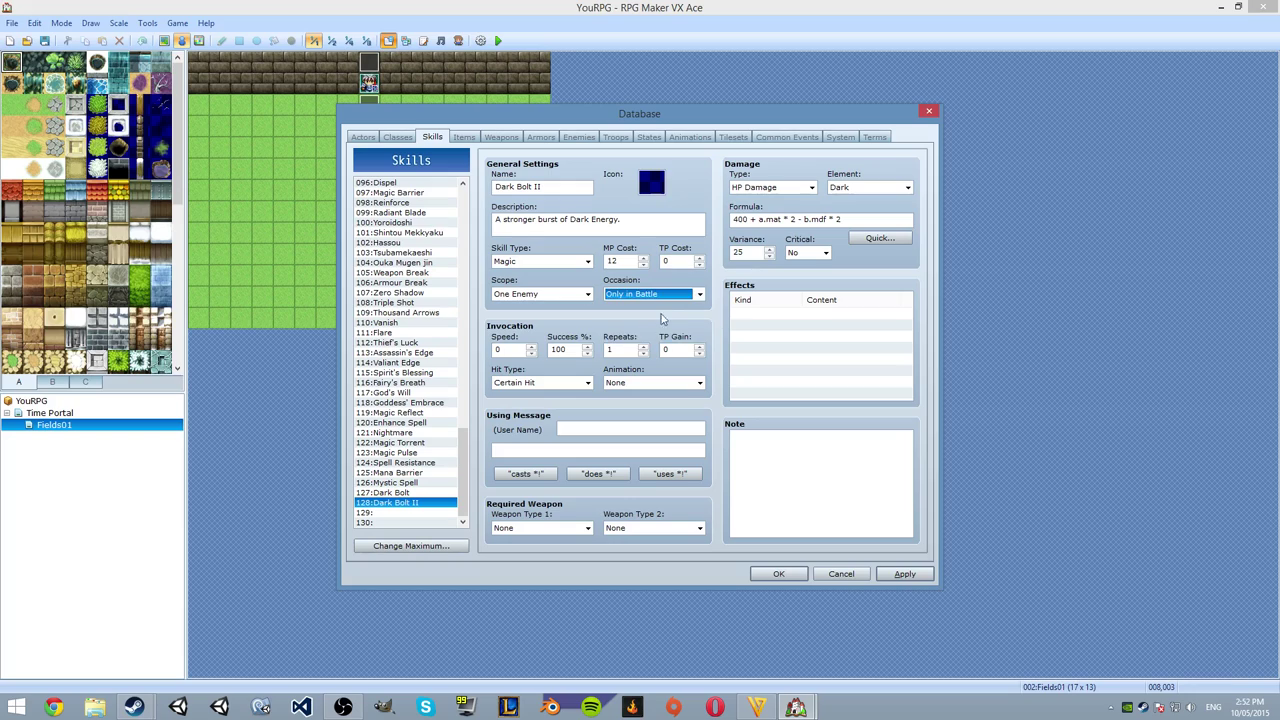
{"action": "left_click", "coordinate": [533, 382]}
{"action": "left_click", "coordinate": [538, 418]}
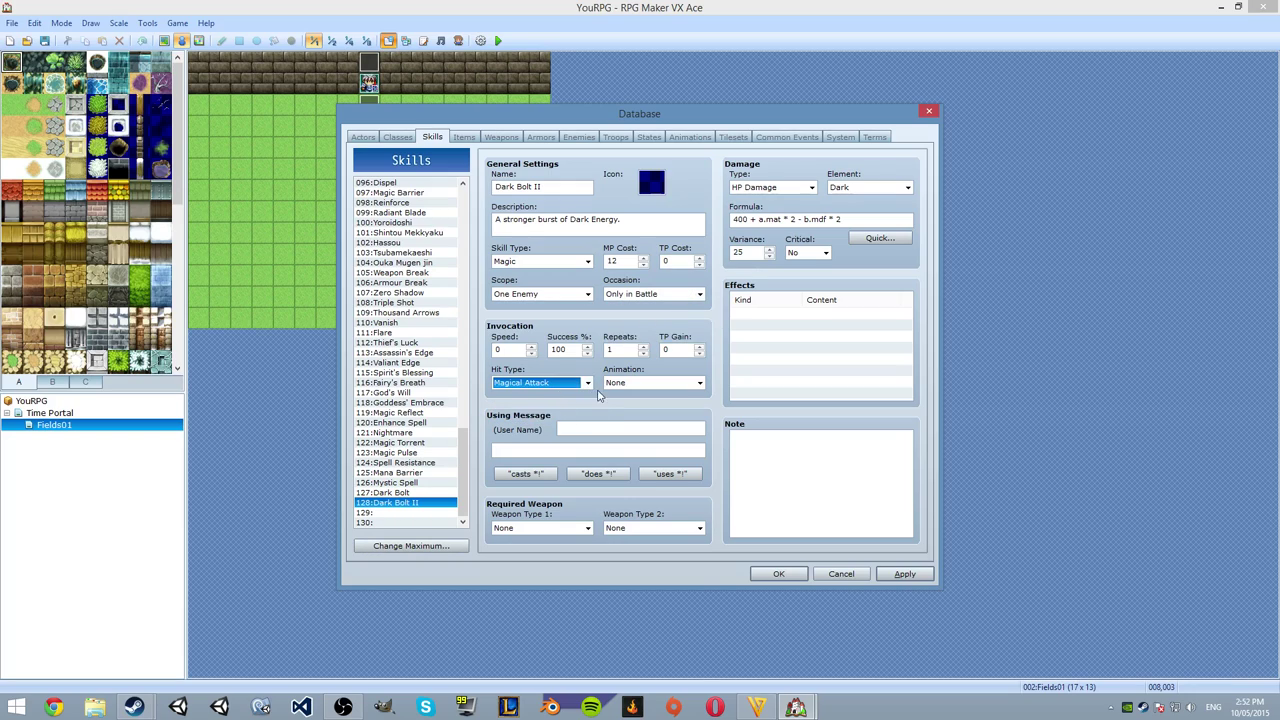
Give Dark Bolt II the animation 051:Darken and the message "uses Dark Bolt II!", and apply the changes.
{"action": "left_click", "coordinate": [652, 383]}
{"action": "left_click_drag", "start_coordinate": [700, 427], "coordinate": [703, 568]}
{"action": "left_click", "coordinate": [632, 406]}
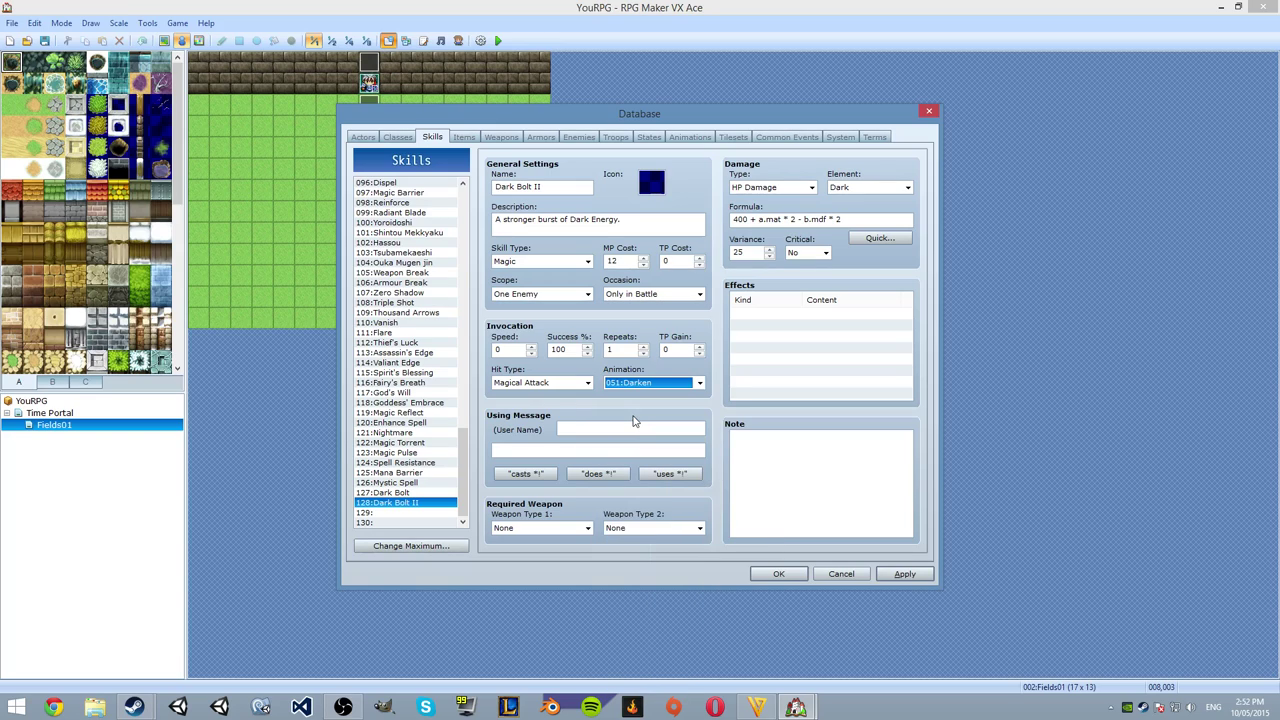
{"action": "left_click", "coordinate": [660, 473]}
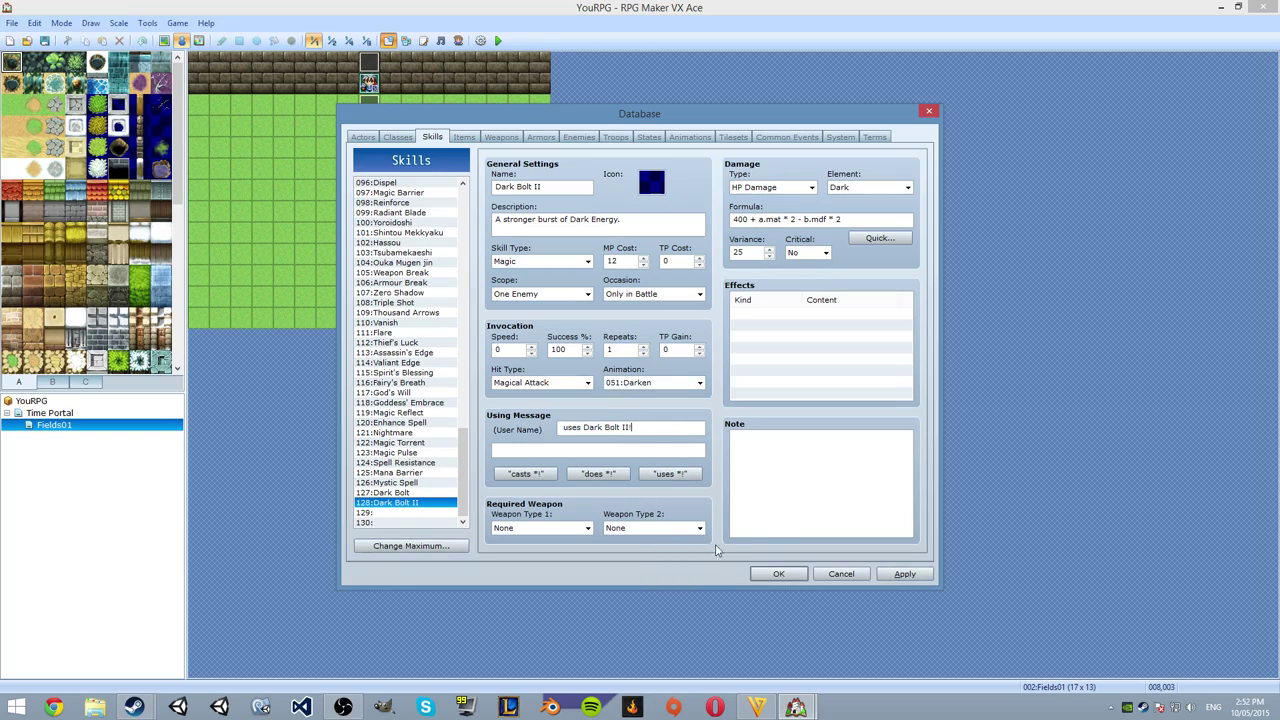
{"action": "left_click", "coordinate": [900, 573]}
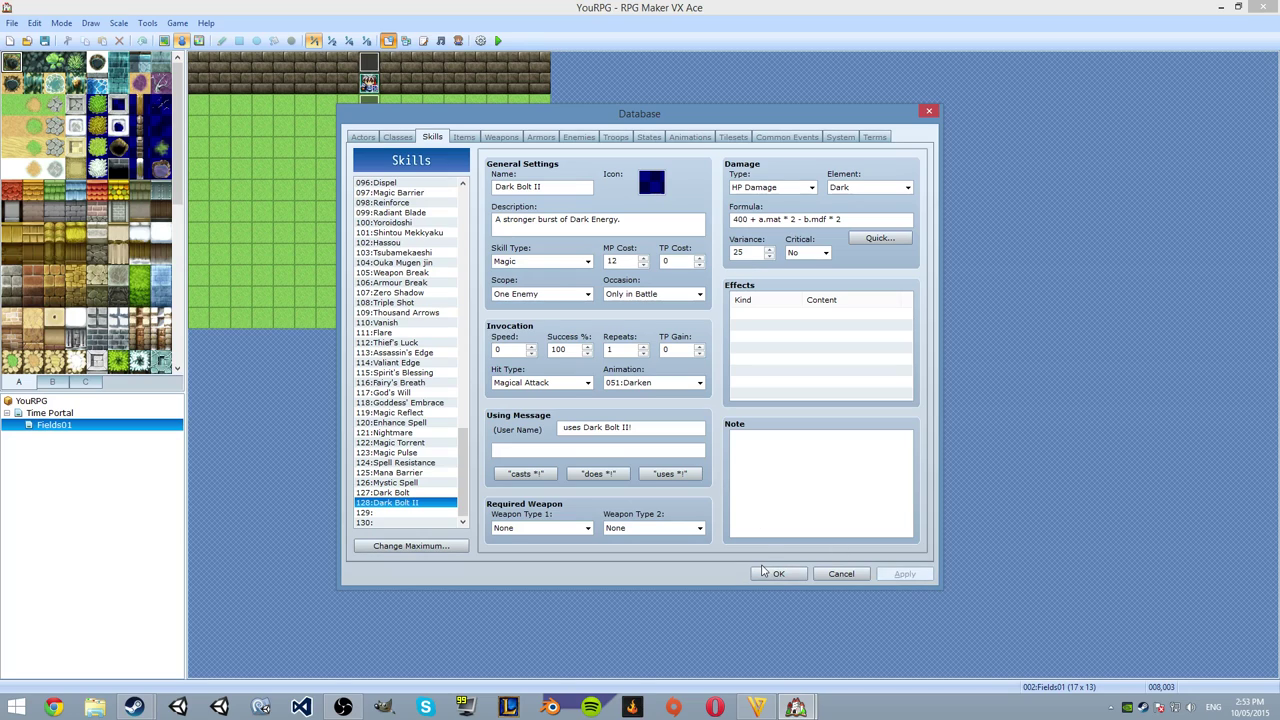
Set Dark Bolt II's icon to the dark orb at index 813.
{"action": "double_click", "coordinate": [651, 181]}
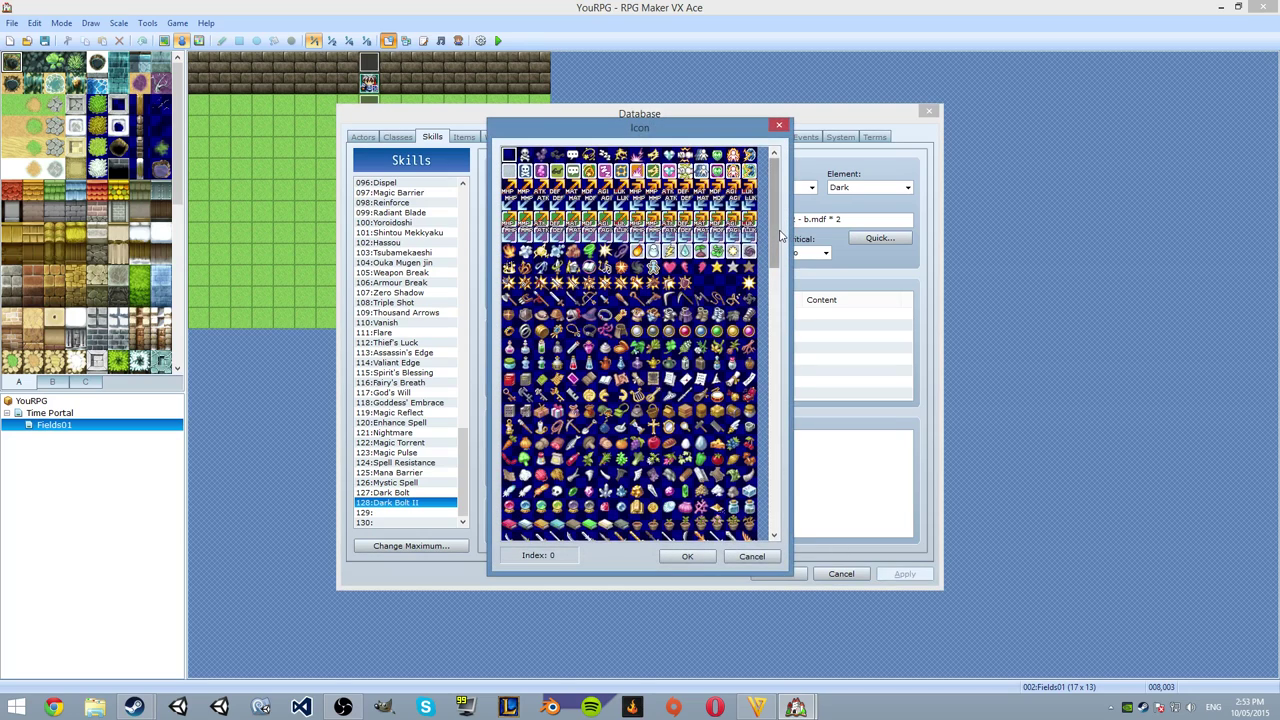
{"action": "left_click_drag", "start_coordinate": [780, 240], "coordinate": [792, 400]}
{"action": "left_click", "coordinate": [541, 397]}
{"action": "left_click", "coordinate": [701, 397]}
{"action": "left_click", "coordinate": [716, 398]}
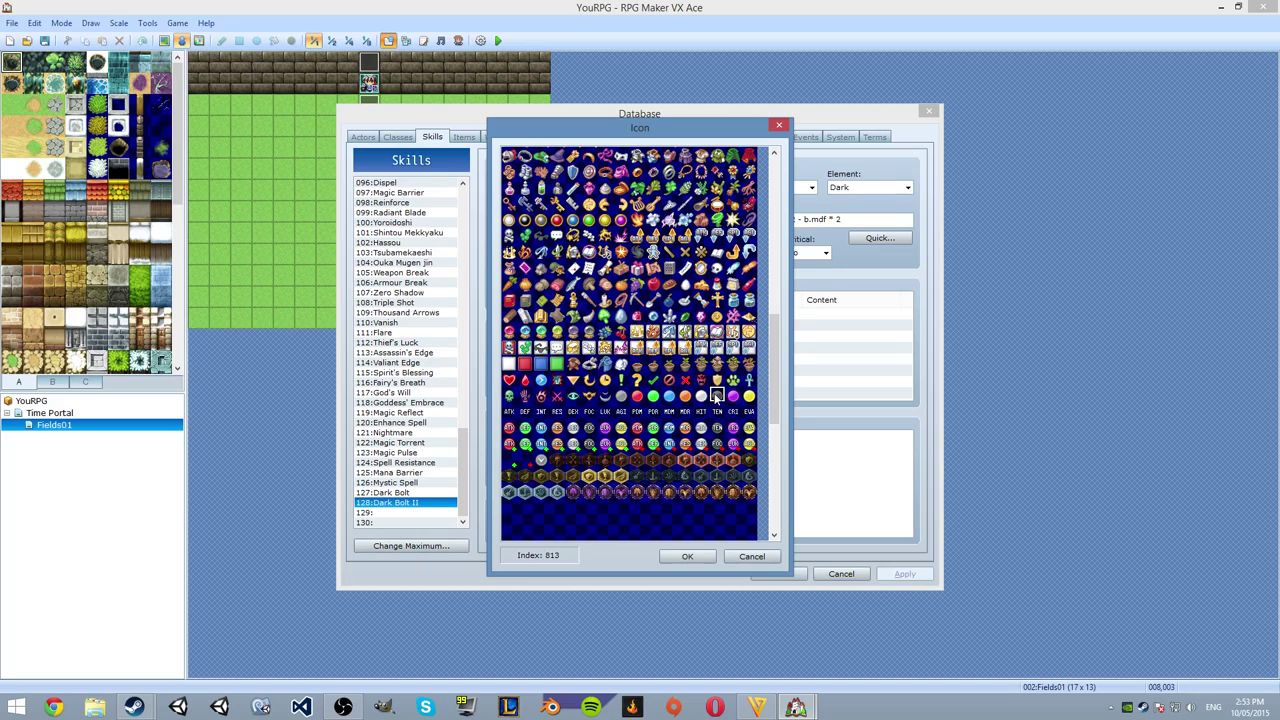
{"action": "left_click", "coordinate": [717, 444]}
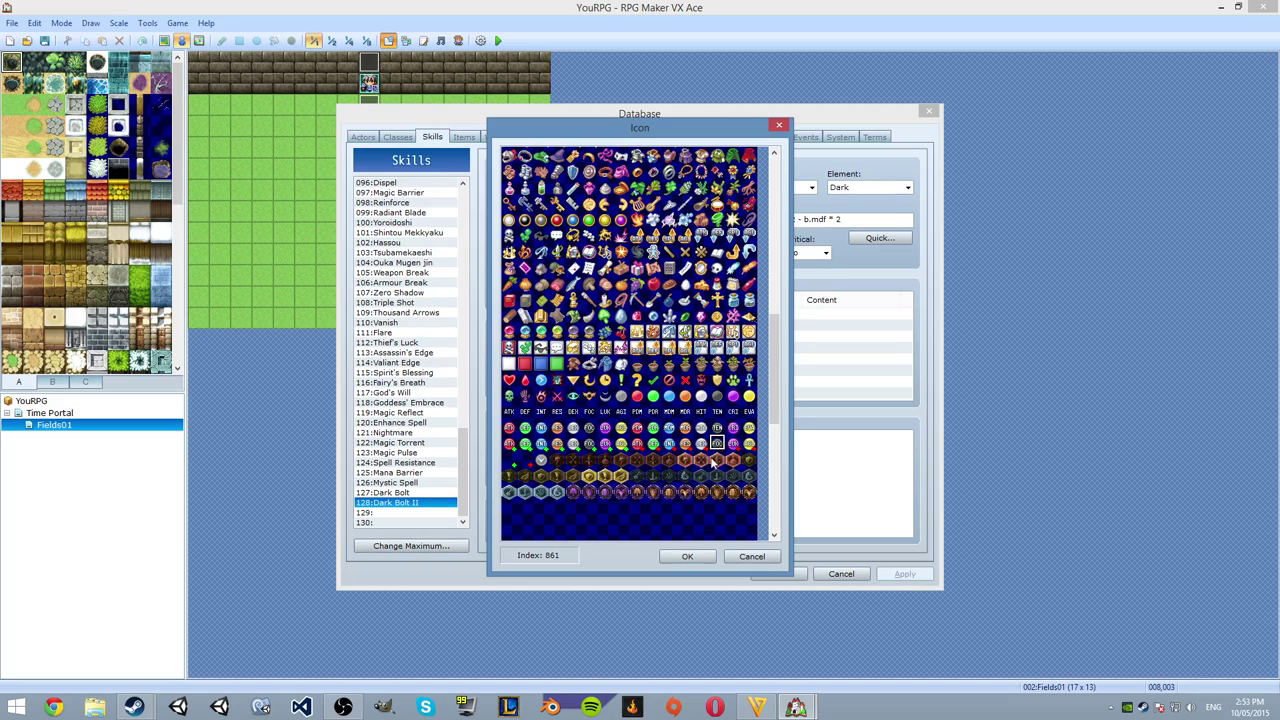
{"action": "left_click", "coordinate": [525, 397]}
{"action": "double_click", "coordinate": [620, 398]}
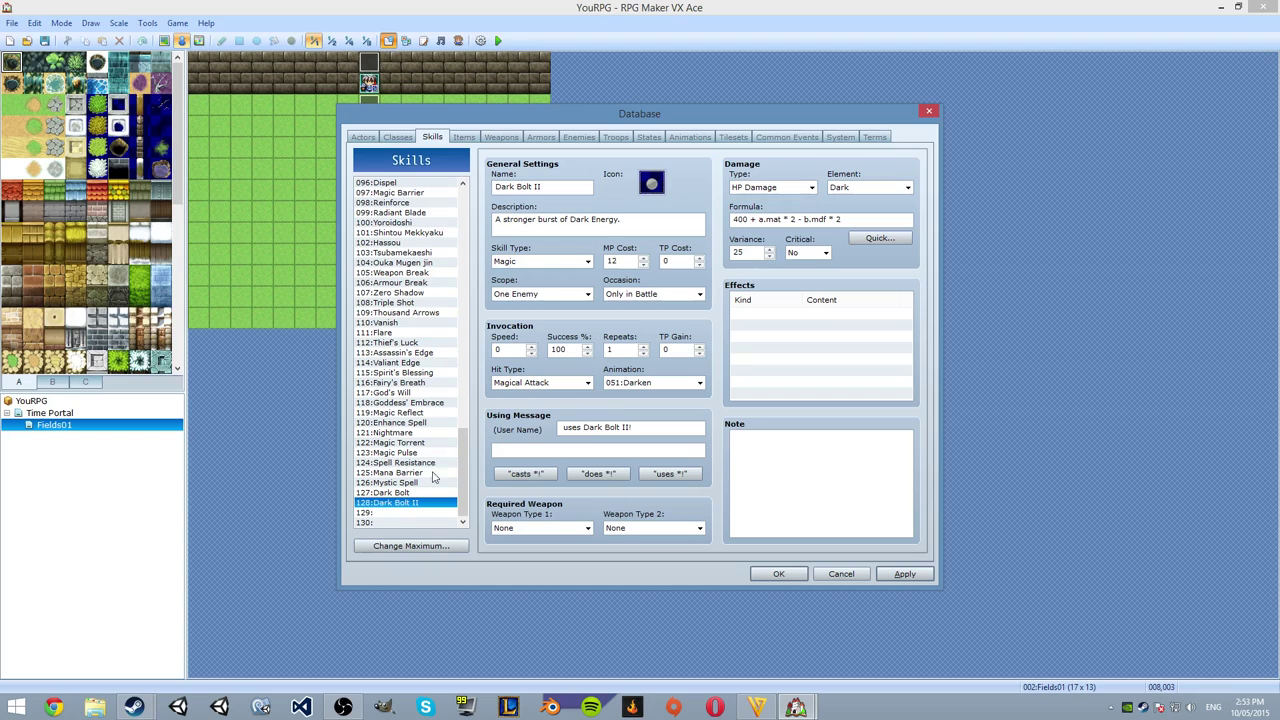
Compare the icons assigned to Dark Bolt and Dark Bolt II in the icon picker.
{"action": "left_click", "coordinate": [385, 492]}
{"action": "double_click", "coordinate": [651, 183]}
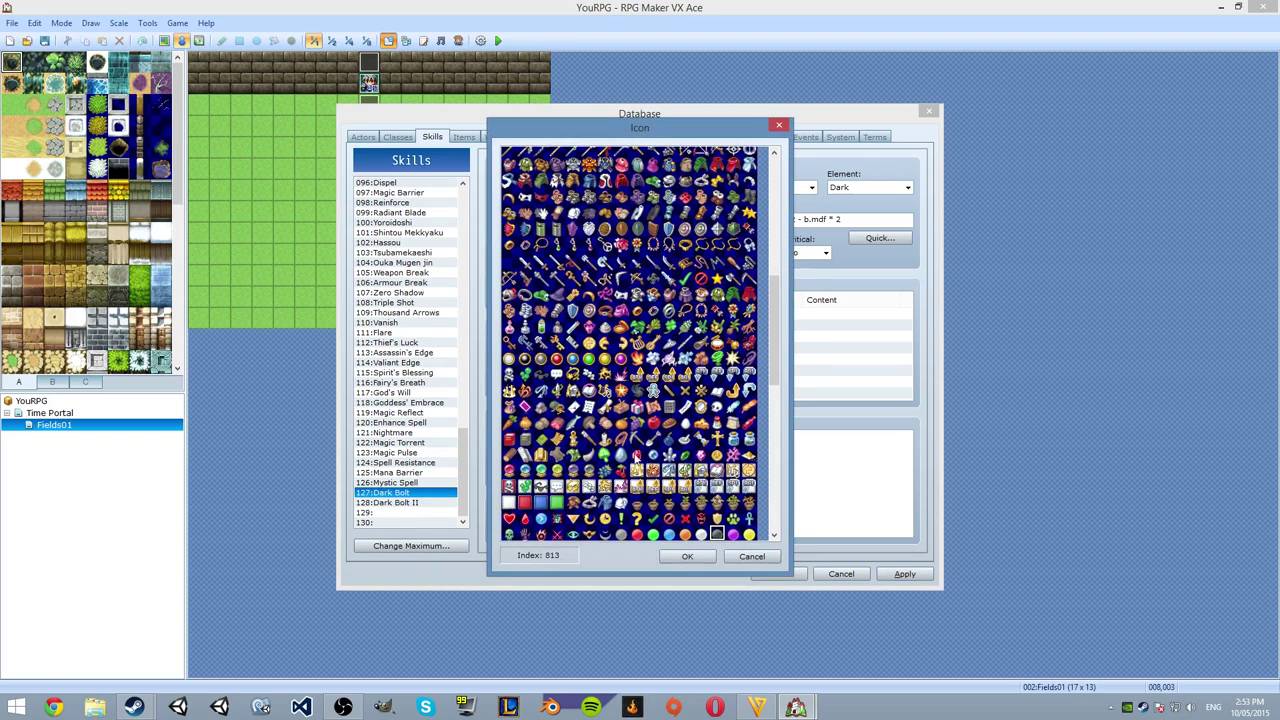
{"action": "scroll", "coordinate": [642, 458], "scroll_direction": "down", "scroll_amount": 3}
{"action": "double_click", "coordinate": [653, 388]}
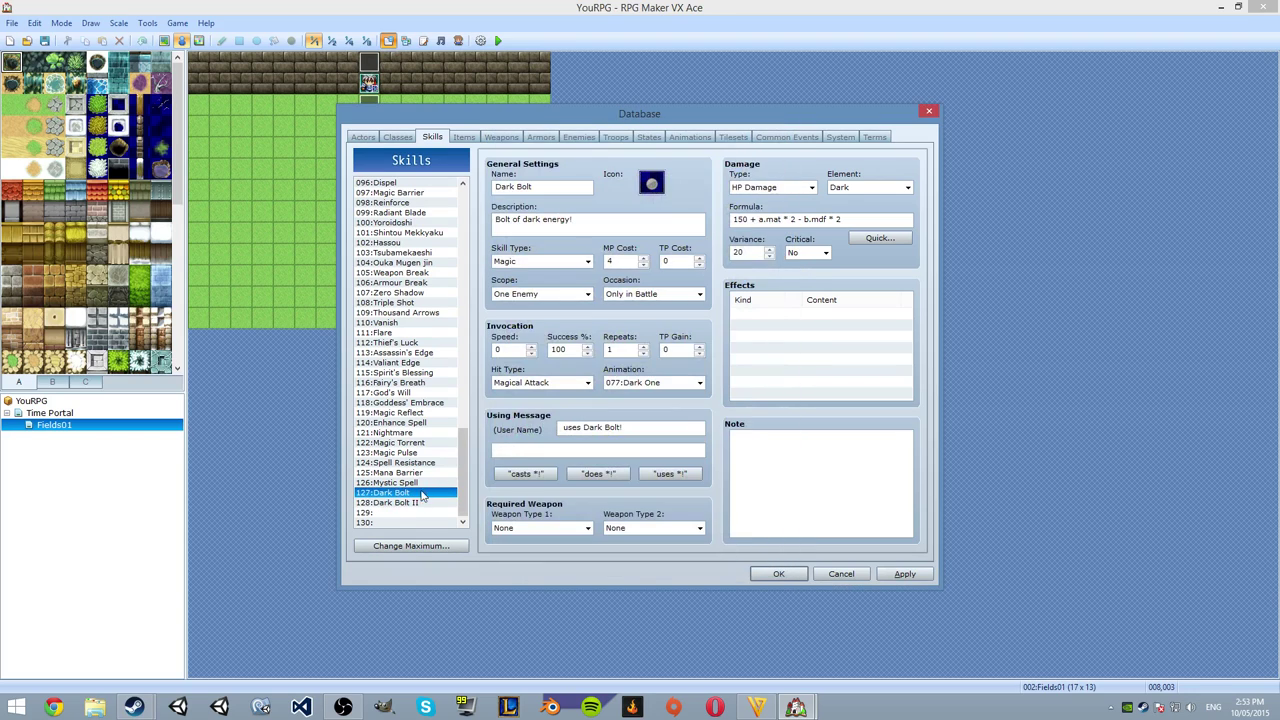
{"action": "left_click", "coordinate": [424, 502]}
{"action": "double_click", "coordinate": [651, 183]}
{"action": "scroll", "coordinate": [705, 455], "scroll_direction": "down", "scroll_amount": 5}
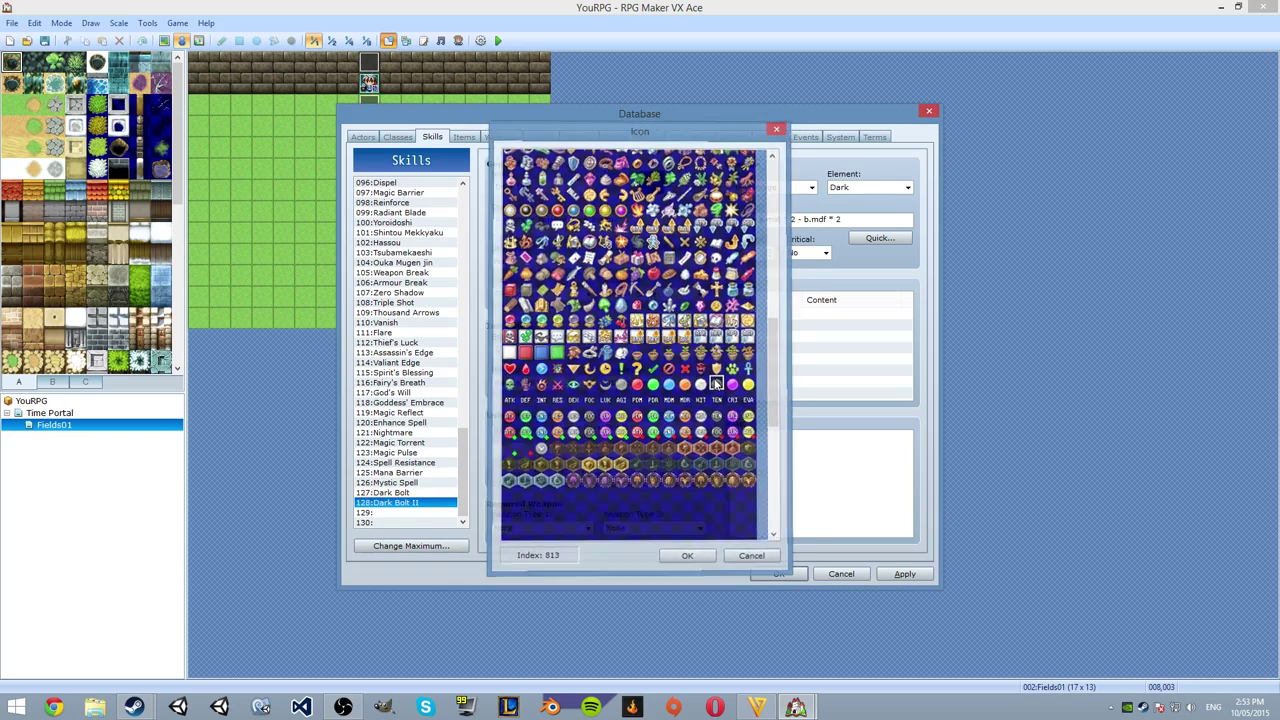
{"action": "key", "text": "Escape"}
Replace the Corrupted Mage class's Attack skill with 127:Dark Bolt, learned at level 1.
{"action": "left_click", "coordinate": [385, 140]}
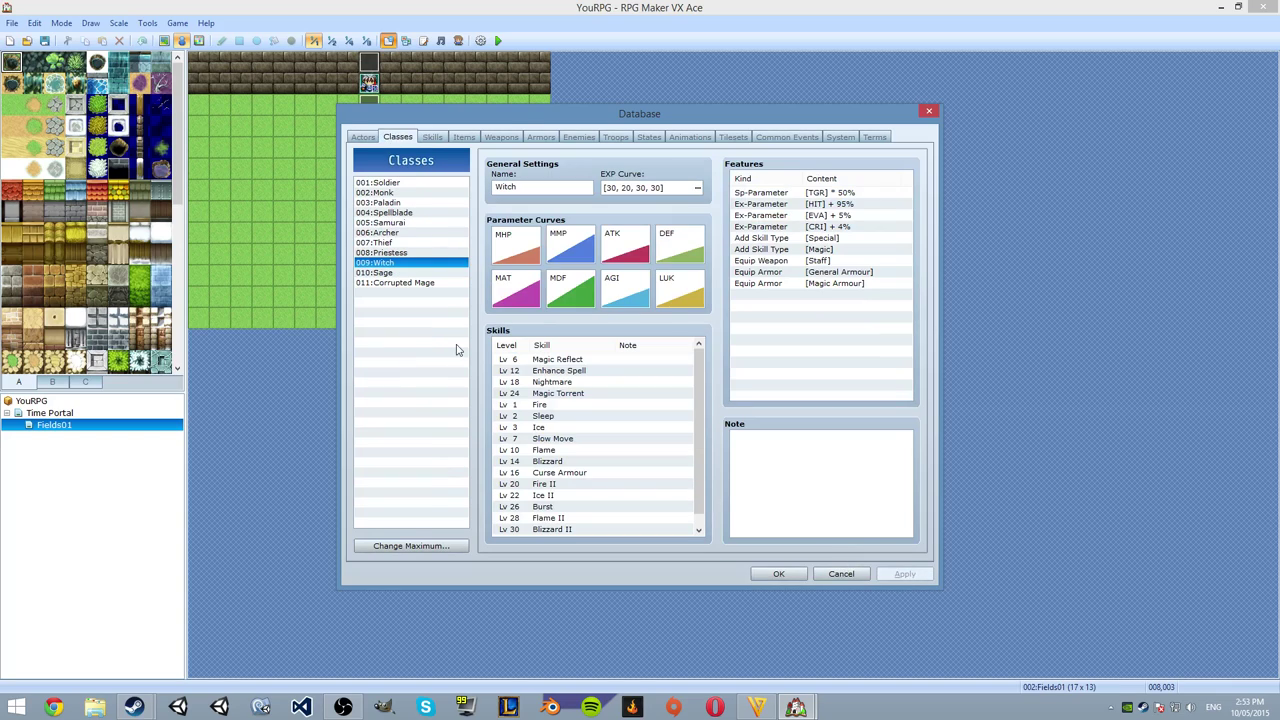
{"action": "left_click", "coordinate": [410, 283]}
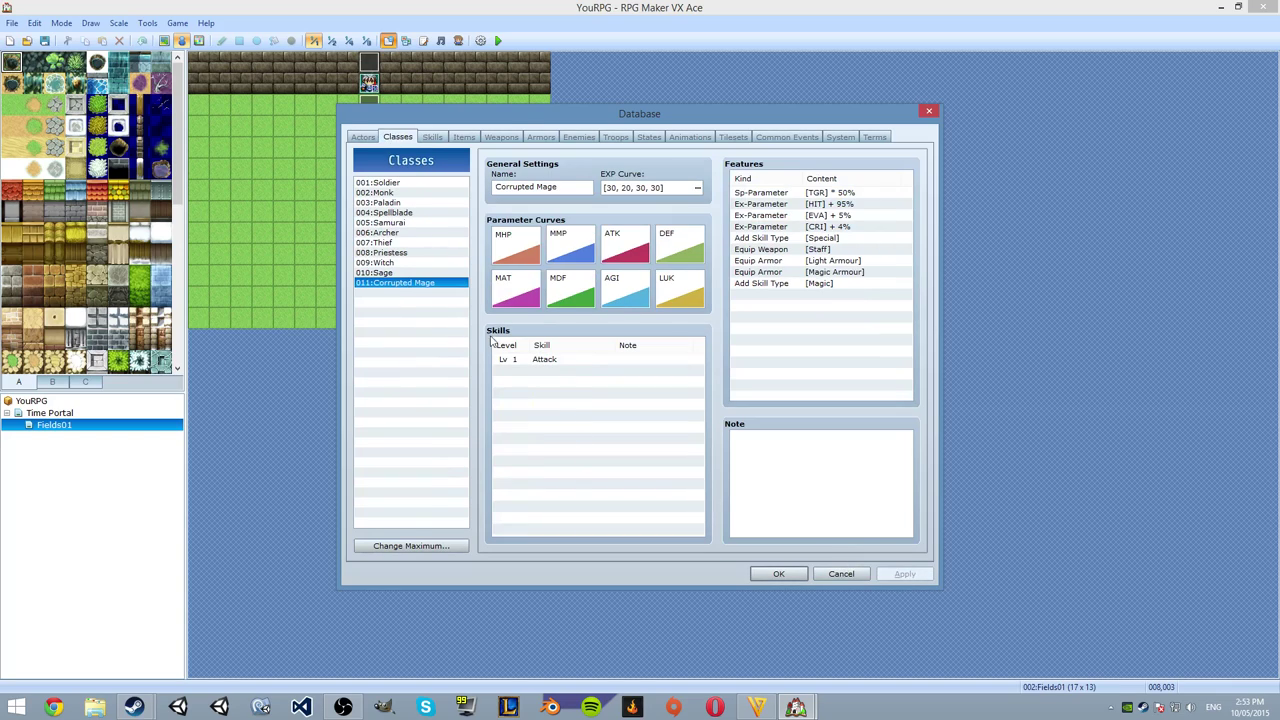
{"action": "left_click", "coordinate": [390, 262]}
{"action": "left_click", "coordinate": [408, 285]}
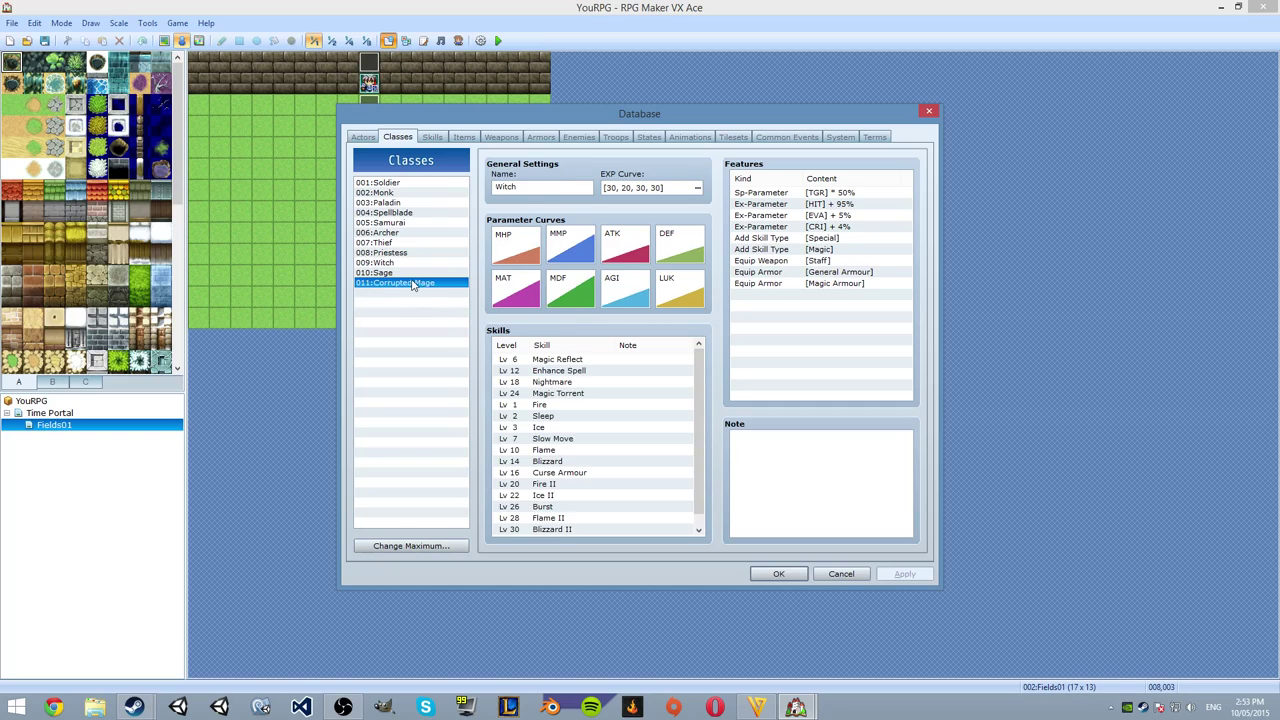
{"action": "right_click", "coordinate": [567, 361]}
{"action": "left_click", "coordinate": [597, 366]}
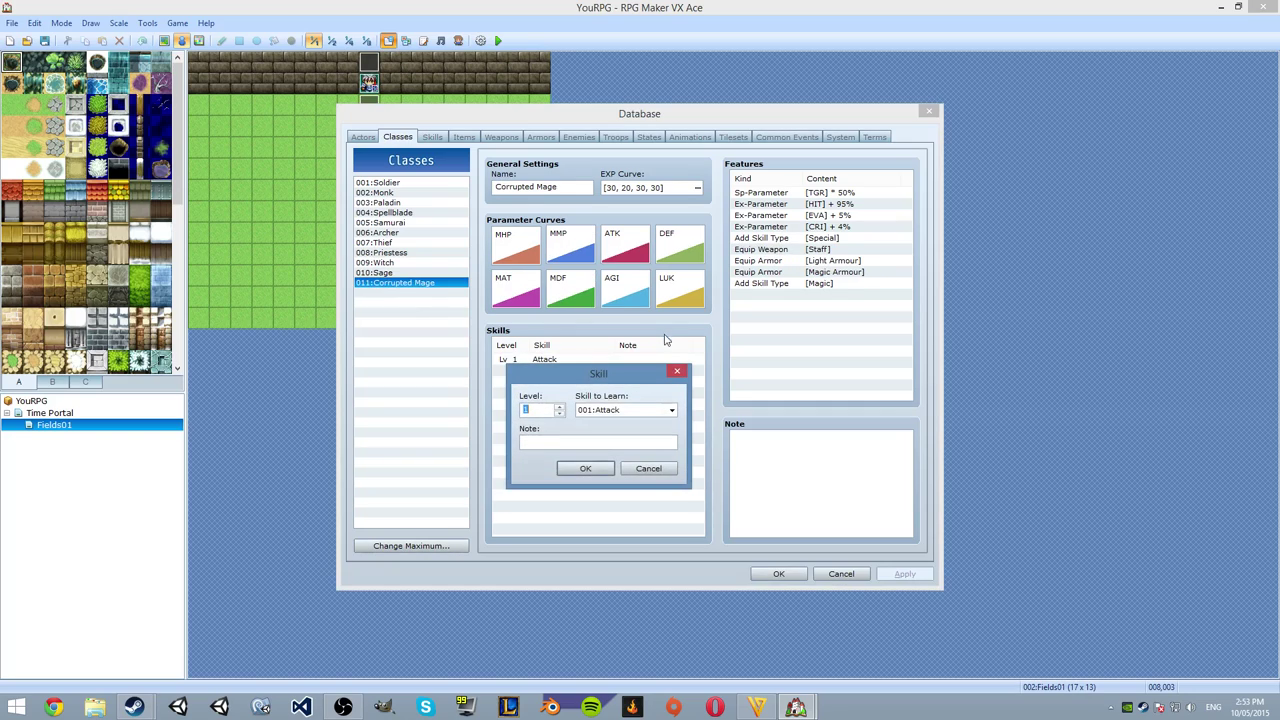
{"action": "left_click", "coordinate": [671, 410]}
{"action": "scroll", "coordinate": [661, 588], "scroll_direction": "down", "scroll_amount": 20}
{"action": "scroll", "coordinate": [661, 588], "scroll_direction": "down", "scroll_amount": 10}
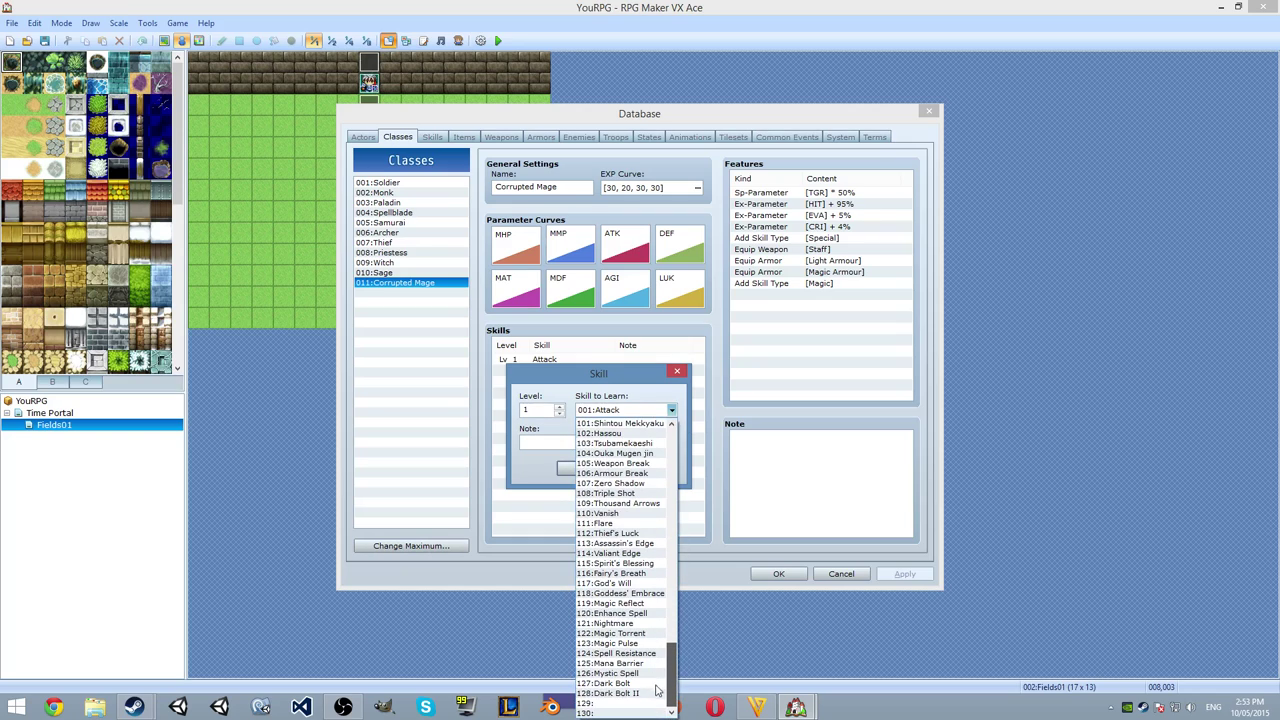
{"action": "left_click", "coordinate": [620, 677]}
{"action": "left_click", "coordinate": [584, 441]}
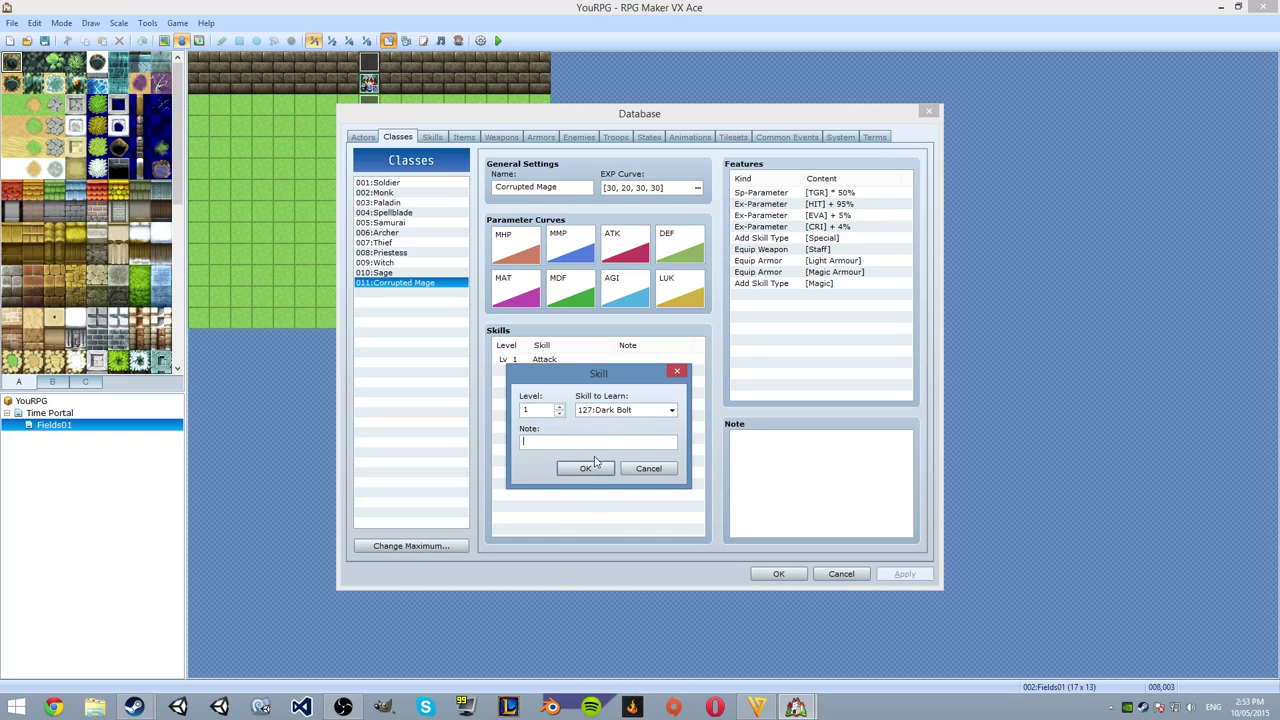
{"action": "left_click", "coordinate": [595, 462]}
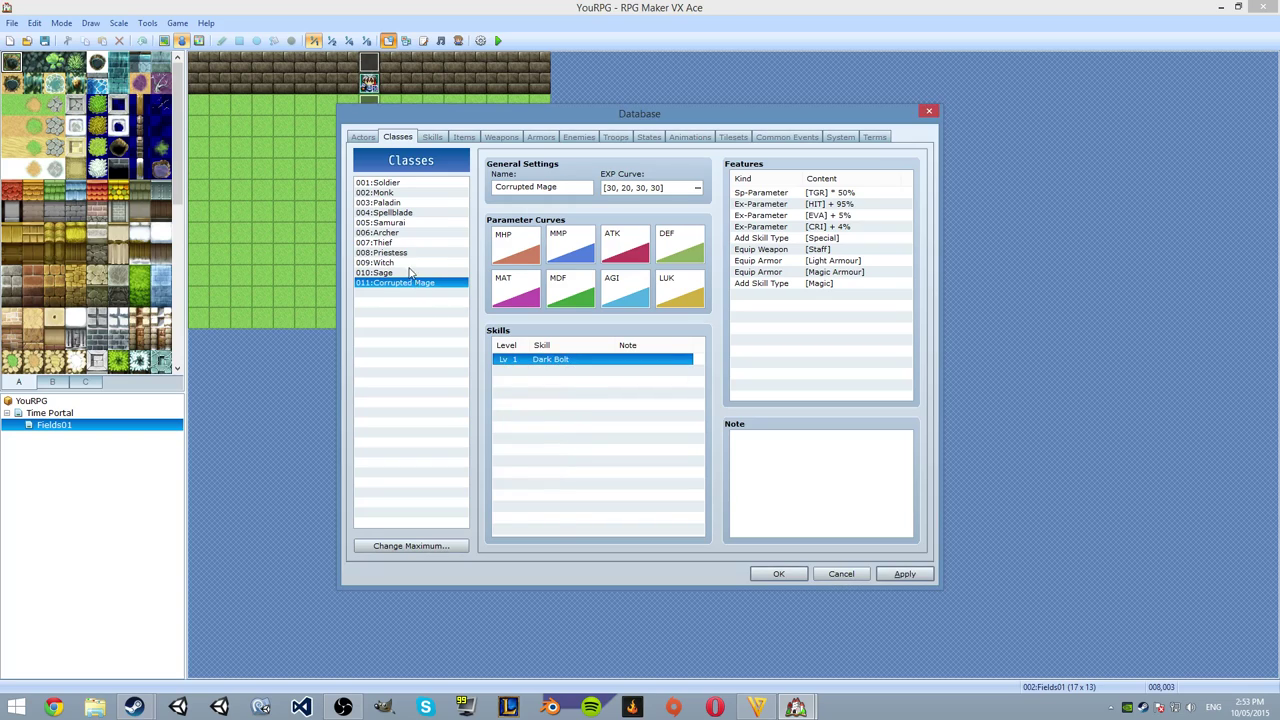
Review the Witch class's skill list and the settings of Enhance Spell, Magic Torrent and the skills beside them.
{"action": "left_click", "coordinate": [380, 262]}
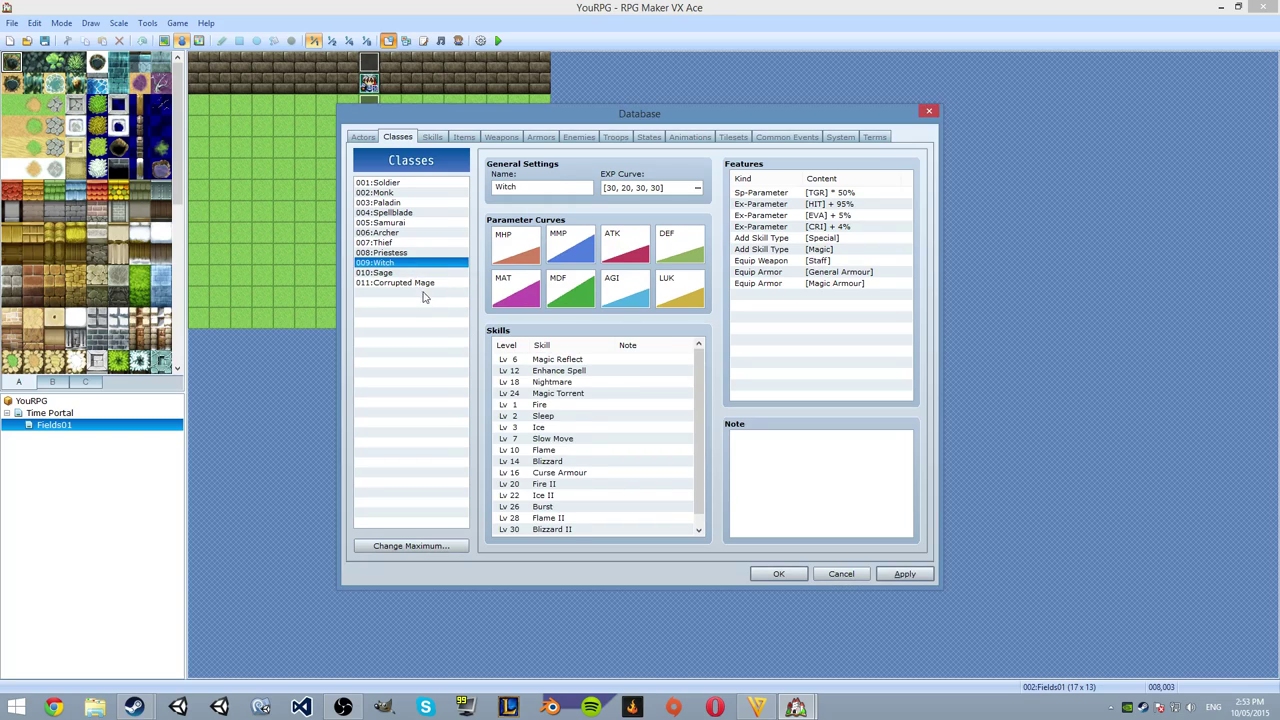
{"action": "left_click", "coordinate": [418, 284]}
{"action": "right_click", "coordinate": [550, 371]}
{"action": "left_click", "coordinate": [432, 137]}
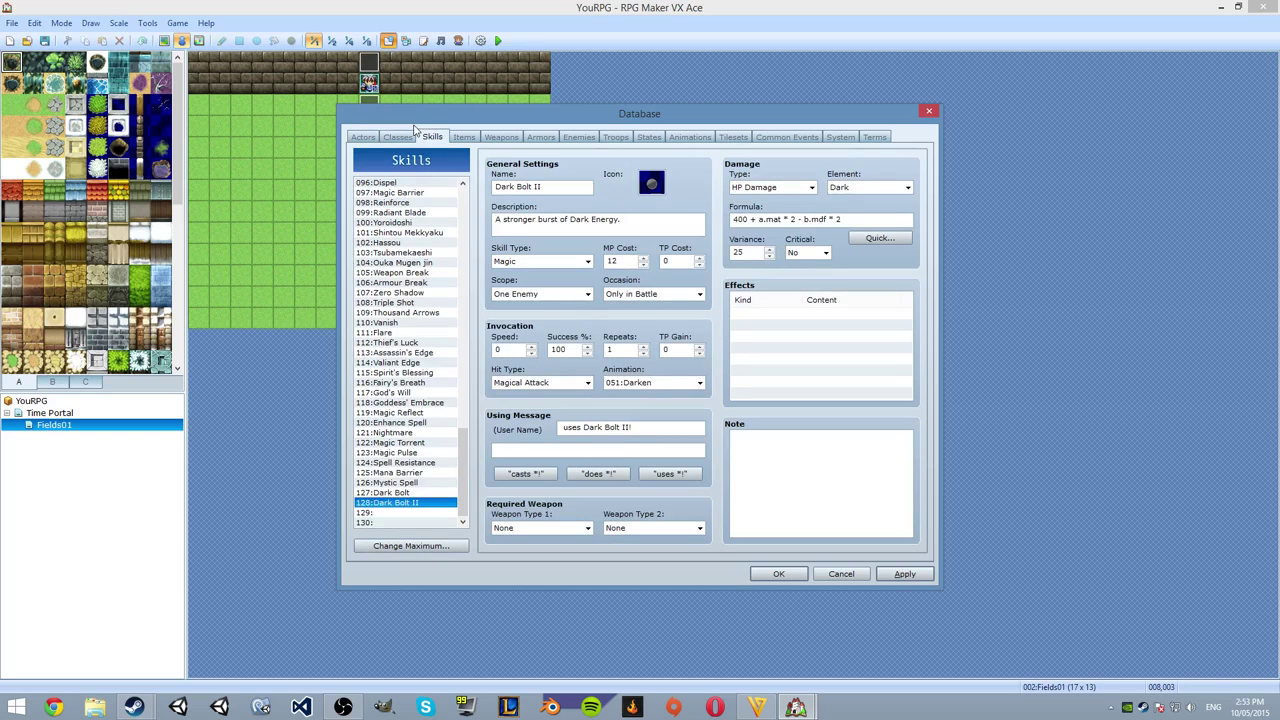
{"action": "left_click", "coordinate": [448, 424]}
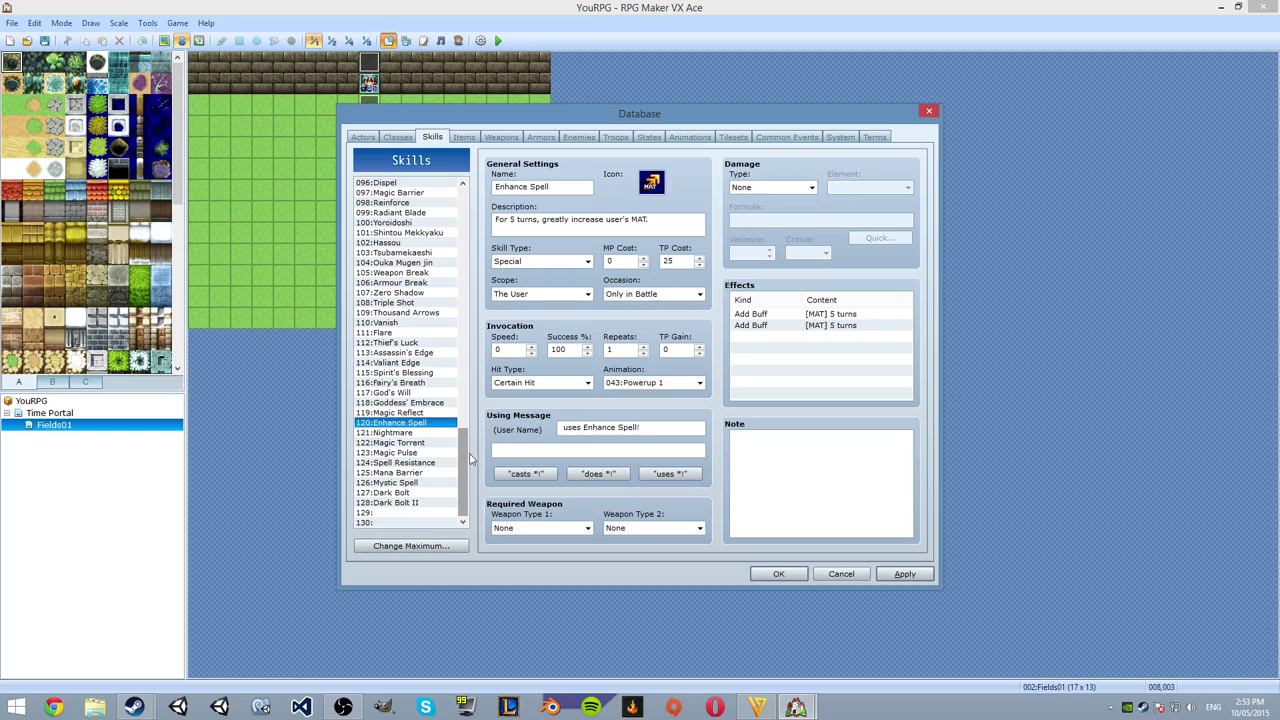
{"action": "left_click", "coordinate": [457, 453]}
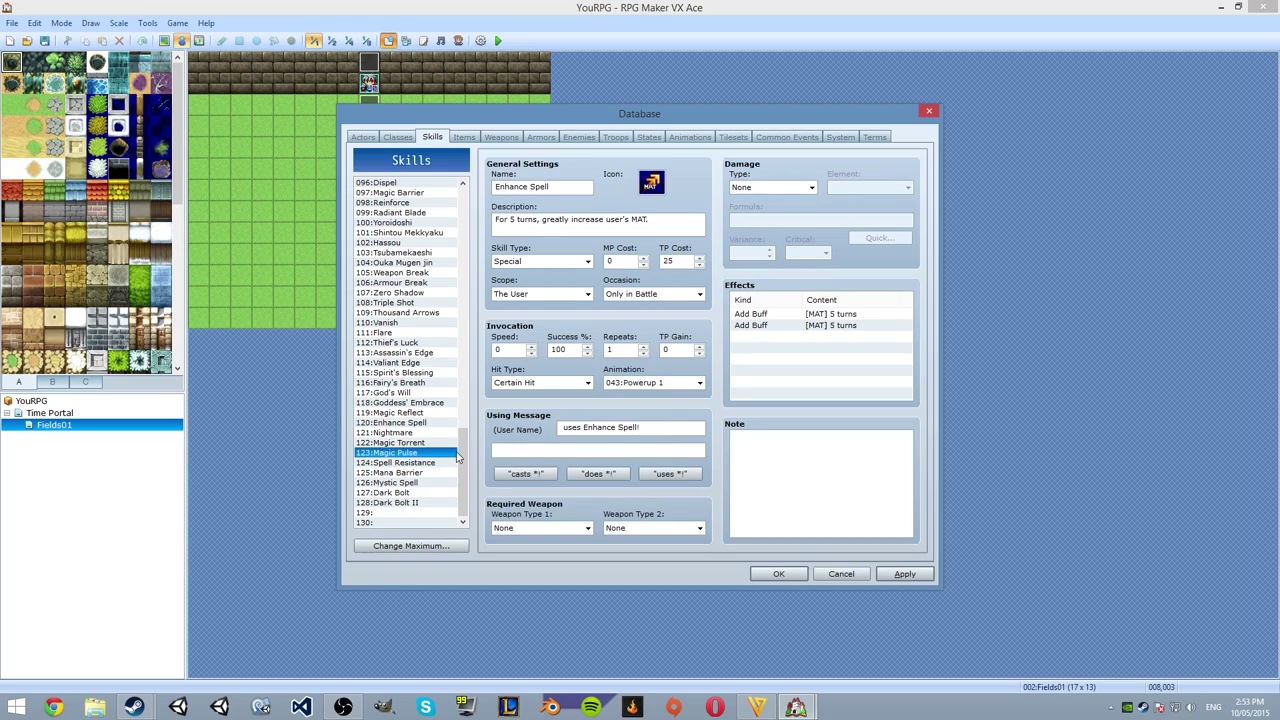
{"action": "key", "text": "Up"}
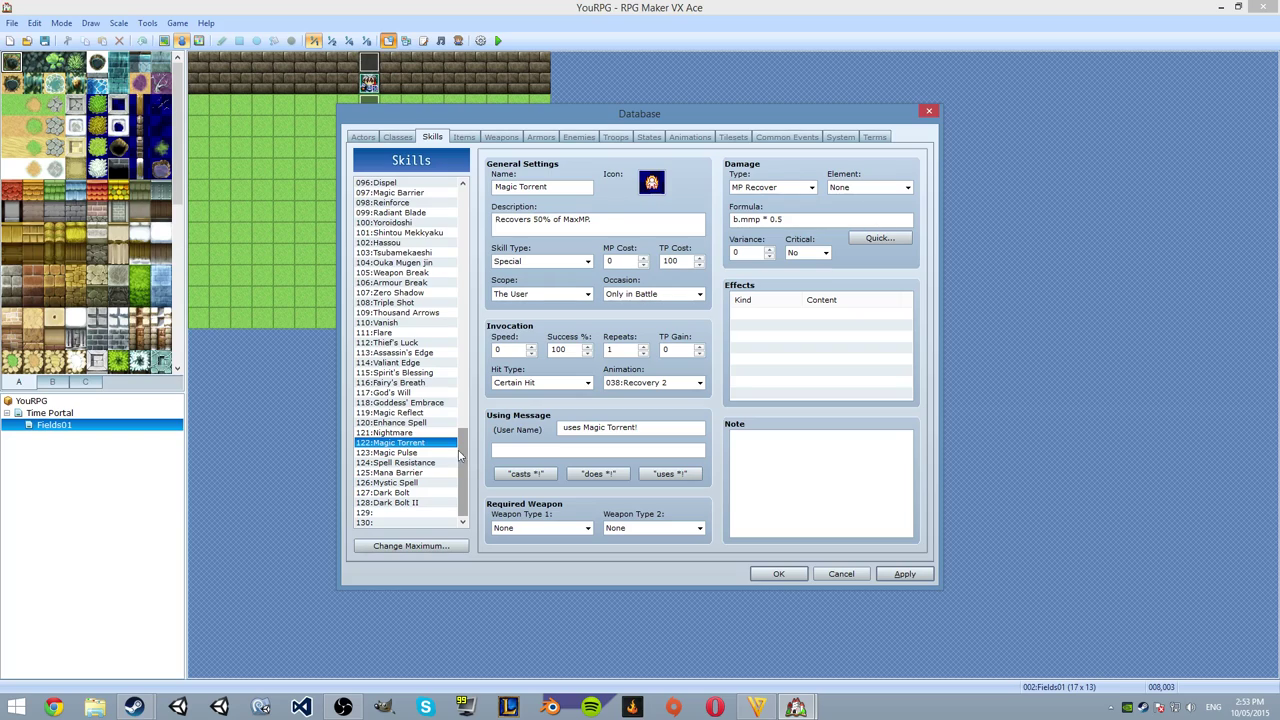
{"action": "key", "text": "Down"}
{"action": "key", "text": "Down"}
Return to the Corrupted Mage class and apply the database changes.
{"action": "left_click", "coordinate": [377, 139]}
{"action": "left_click", "coordinate": [396, 137]}
{"action": "left_click", "coordinate": [883, 577]}
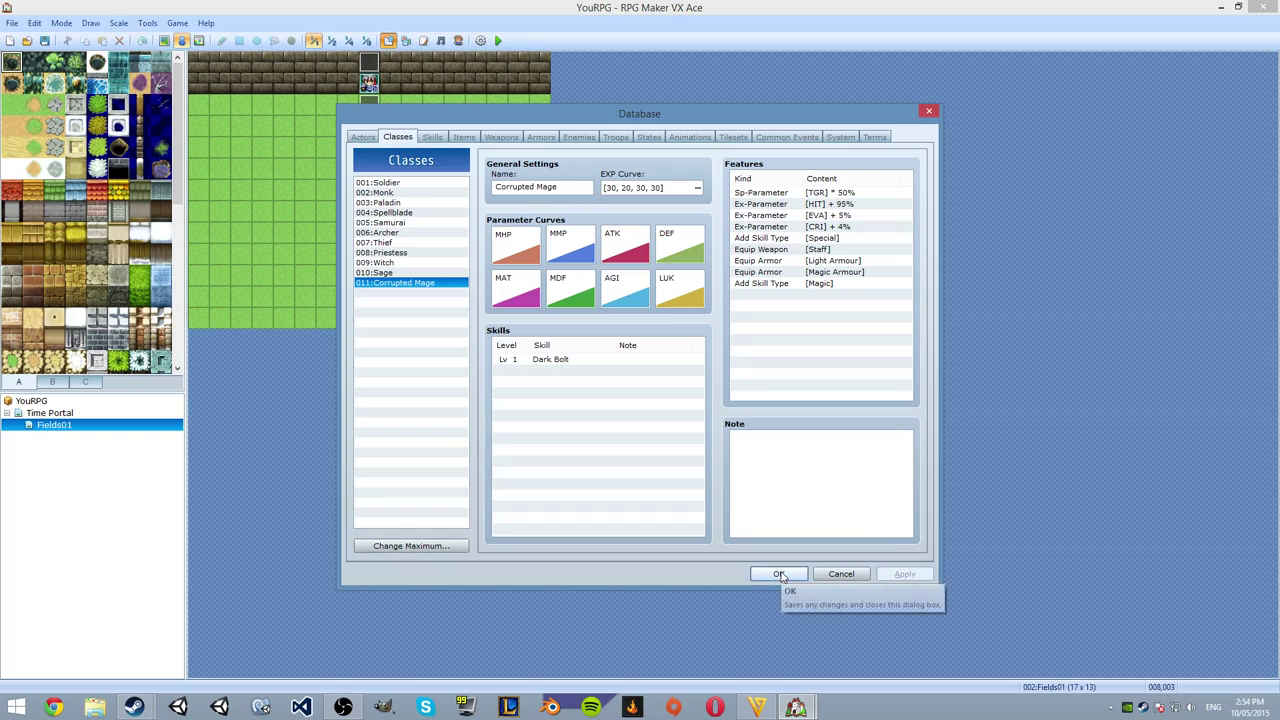
Set the class of actor 002, nicknamed Hell-bringer, to 011:Corrupted Mage and compare its settings with actor 001.
{"action": "left_click", "coordinate": [365, 137]}
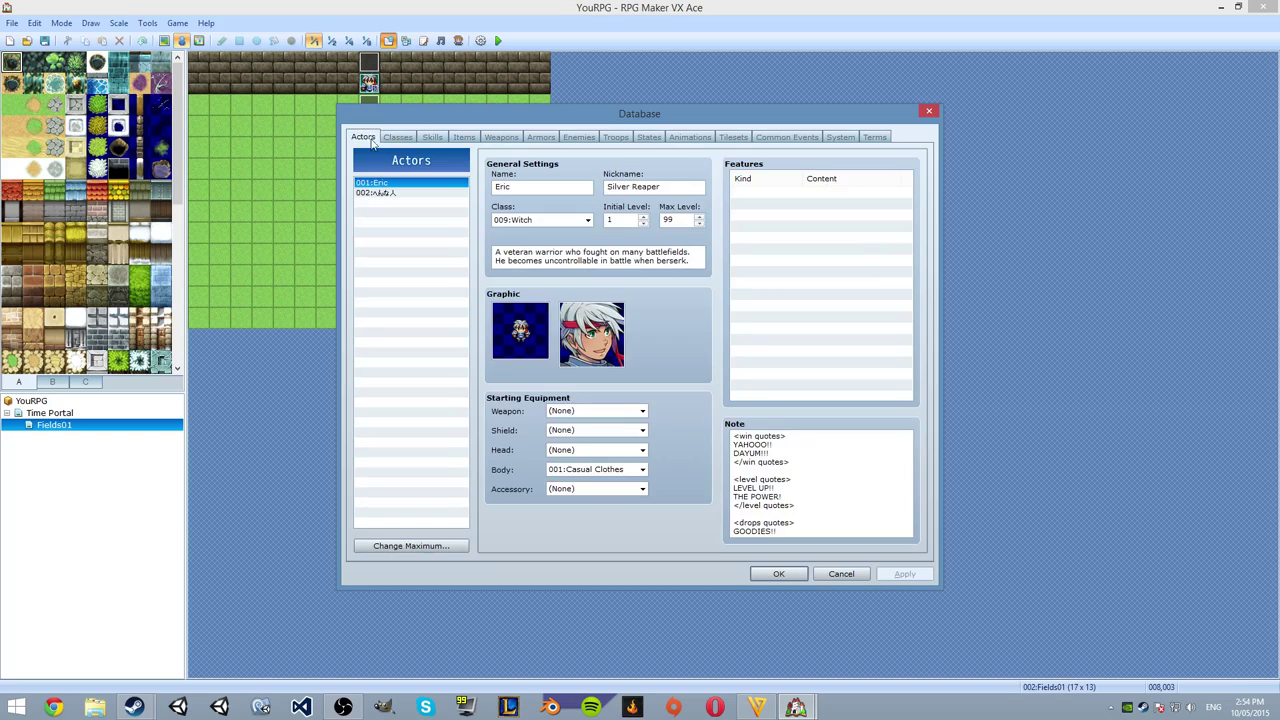
{"action": "left_click", "coordinate": [380, 193]}
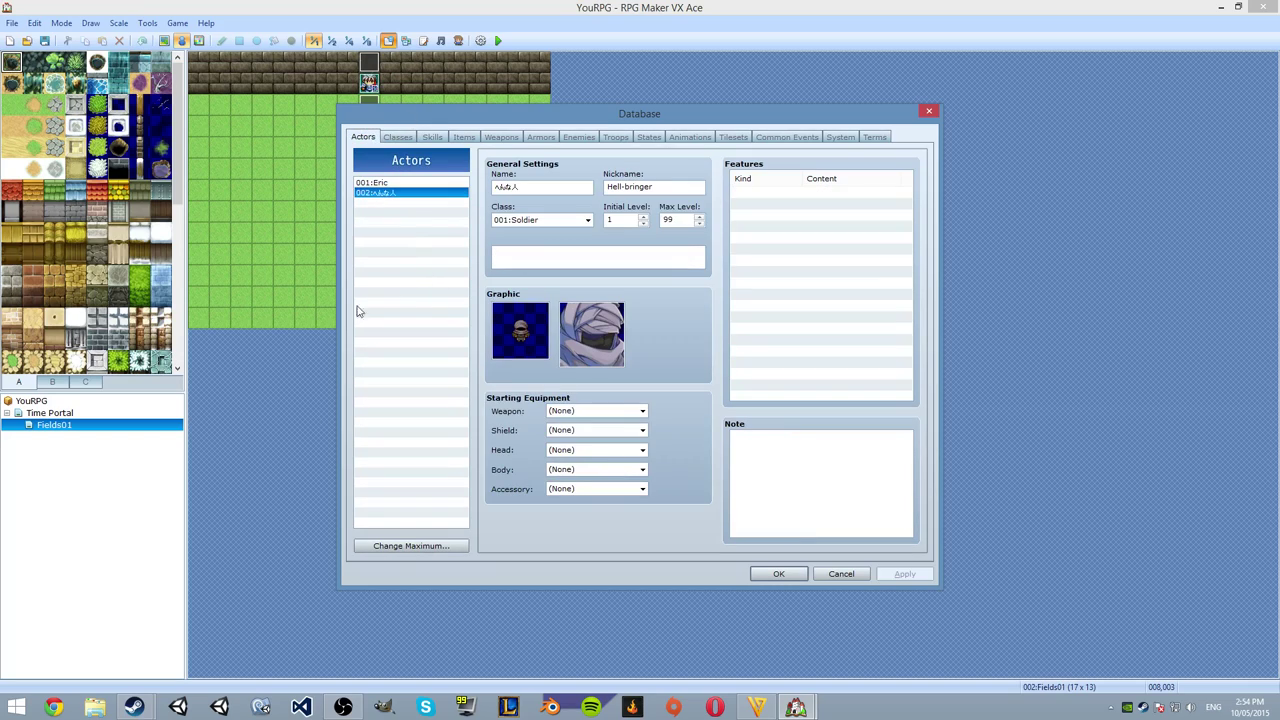
{"action": "key", "text": "Tab"}
{"action": "key", "text": "Tab"}
{"action": "left_click", "coordinate": [572, 222]}
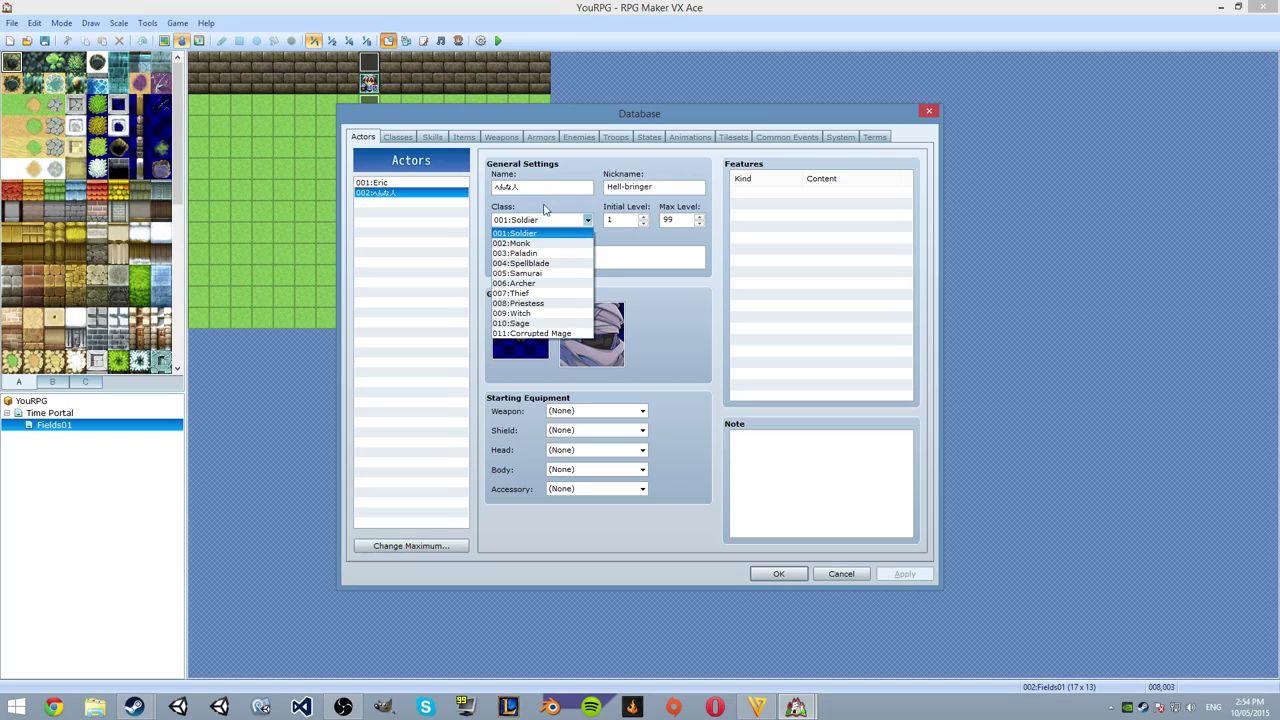
{"action": "left_click", "coordinate": [532, 333]}
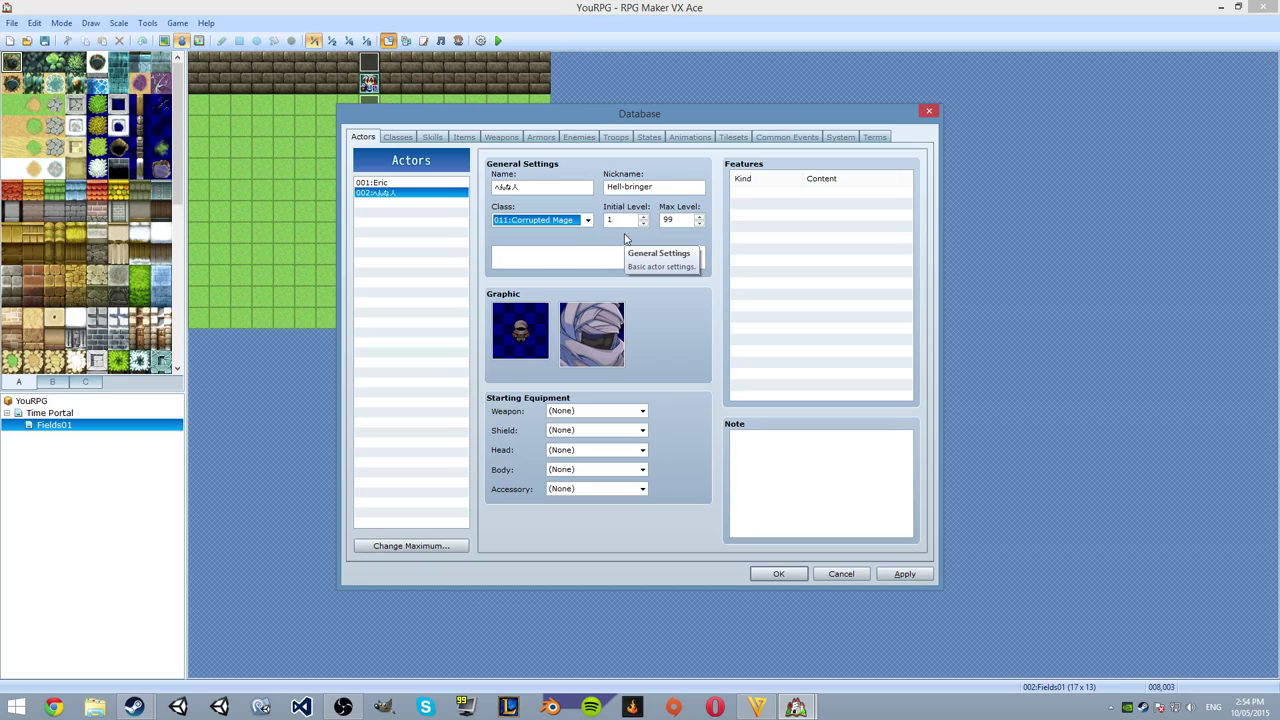
{"action": "left_click", "coordinate": [379, 183]}
{"action": "left_click", "coordinate": [390, 193]}
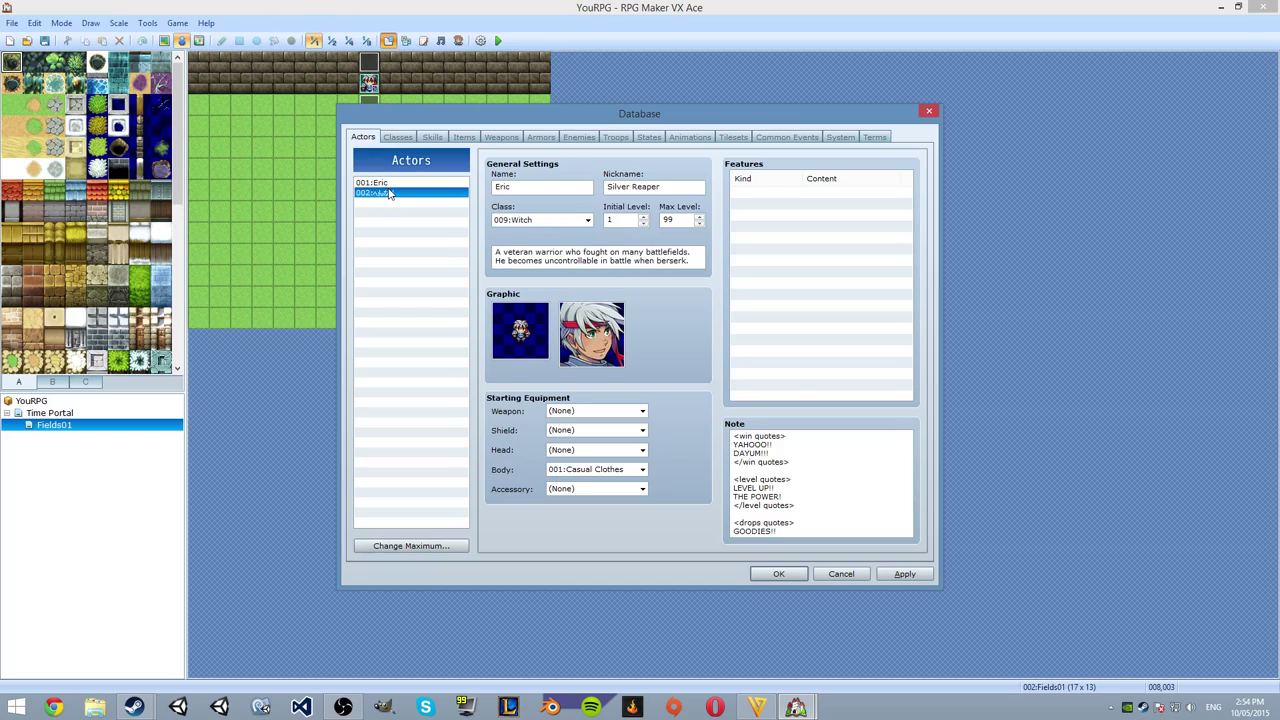
{"action": "left_click", "coordinate": [391, 184]}
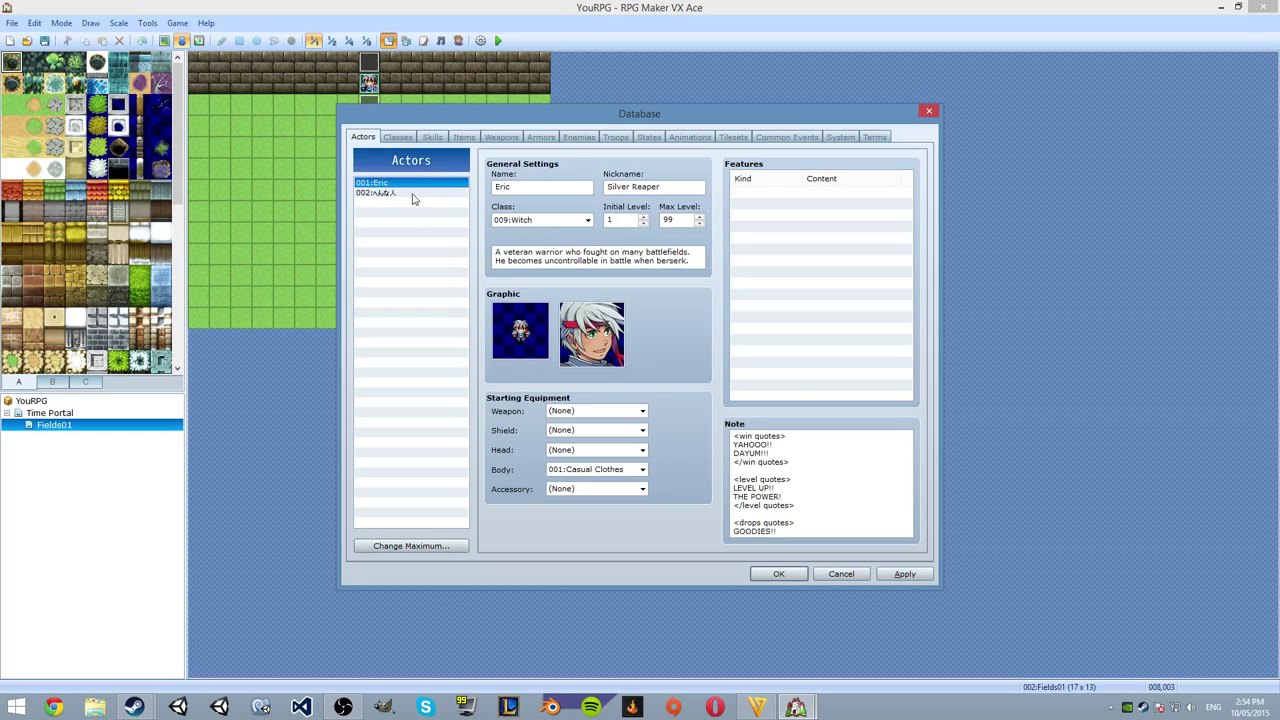
{"action": "left_click", "coordinate": [402, 194]}
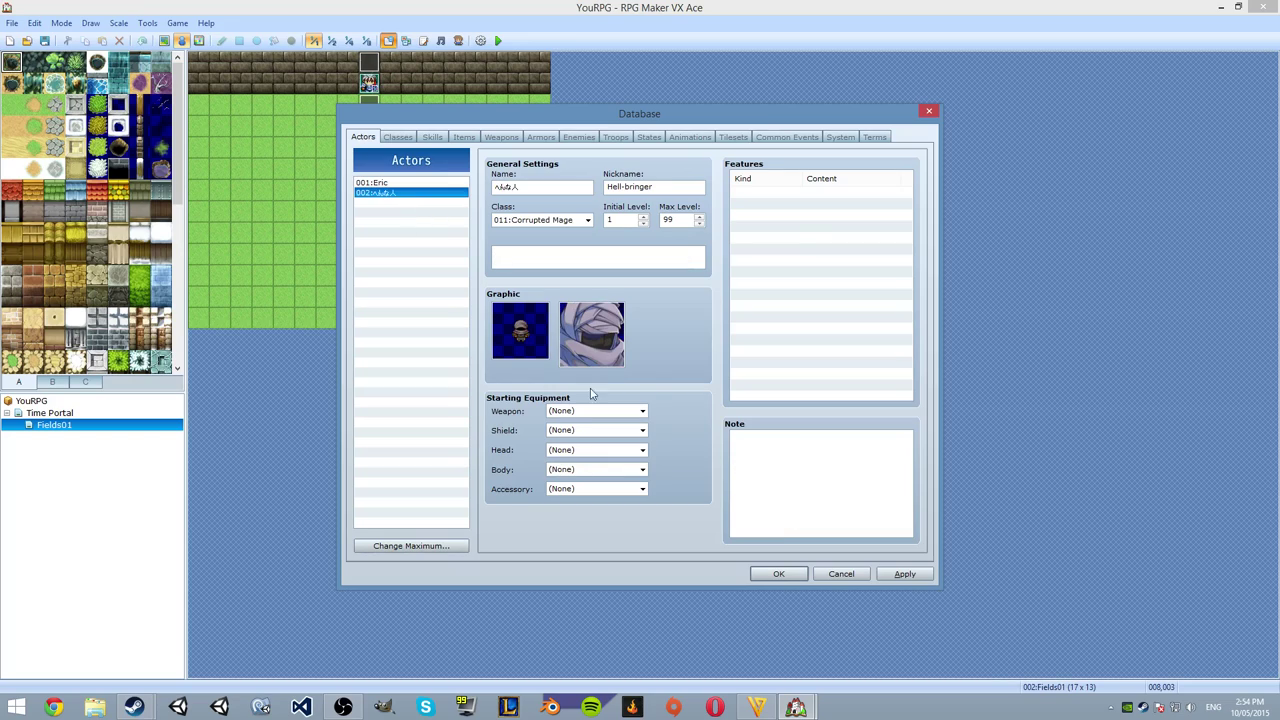
Equip the Hell-bringer actor with 015:Elemental Cloak as starting body armour, apply the change and close the database.
{"action": "left_click", "coordinate": [580, 470]}
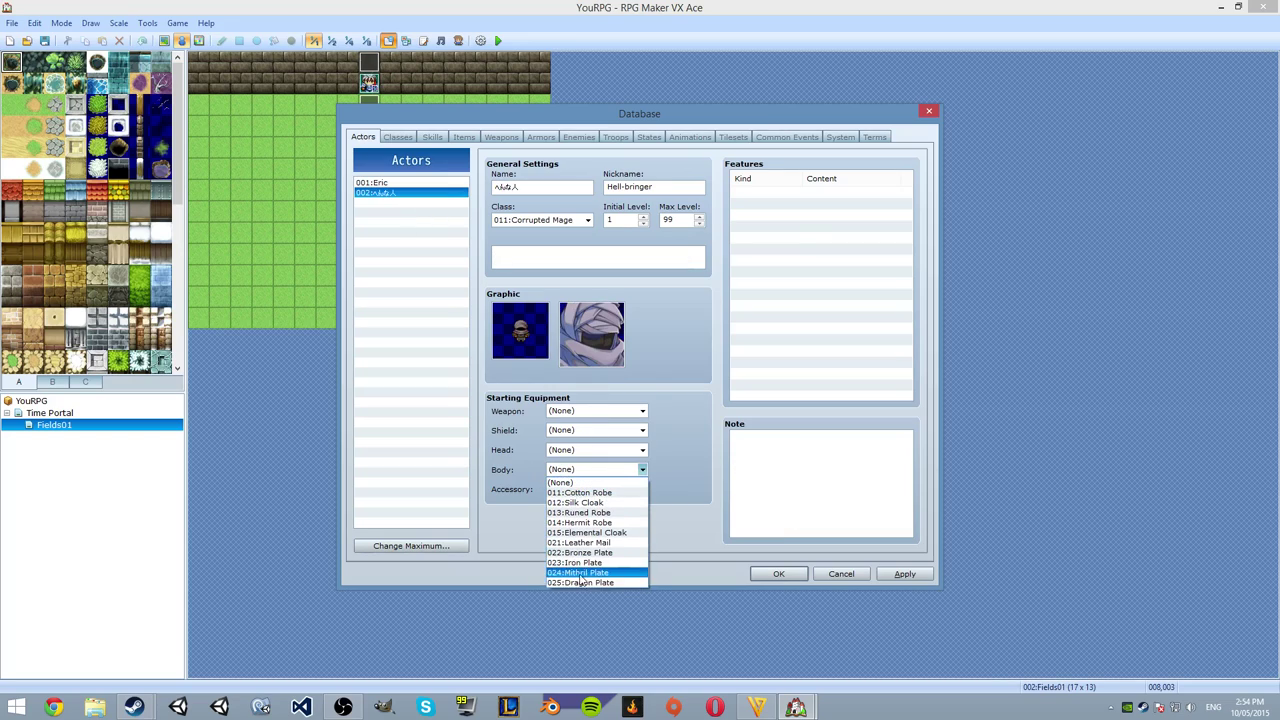
{"action": "left_click", "coordinate": [592, 533]}
{"action": "left_click", "coordinate": [904, 574]}
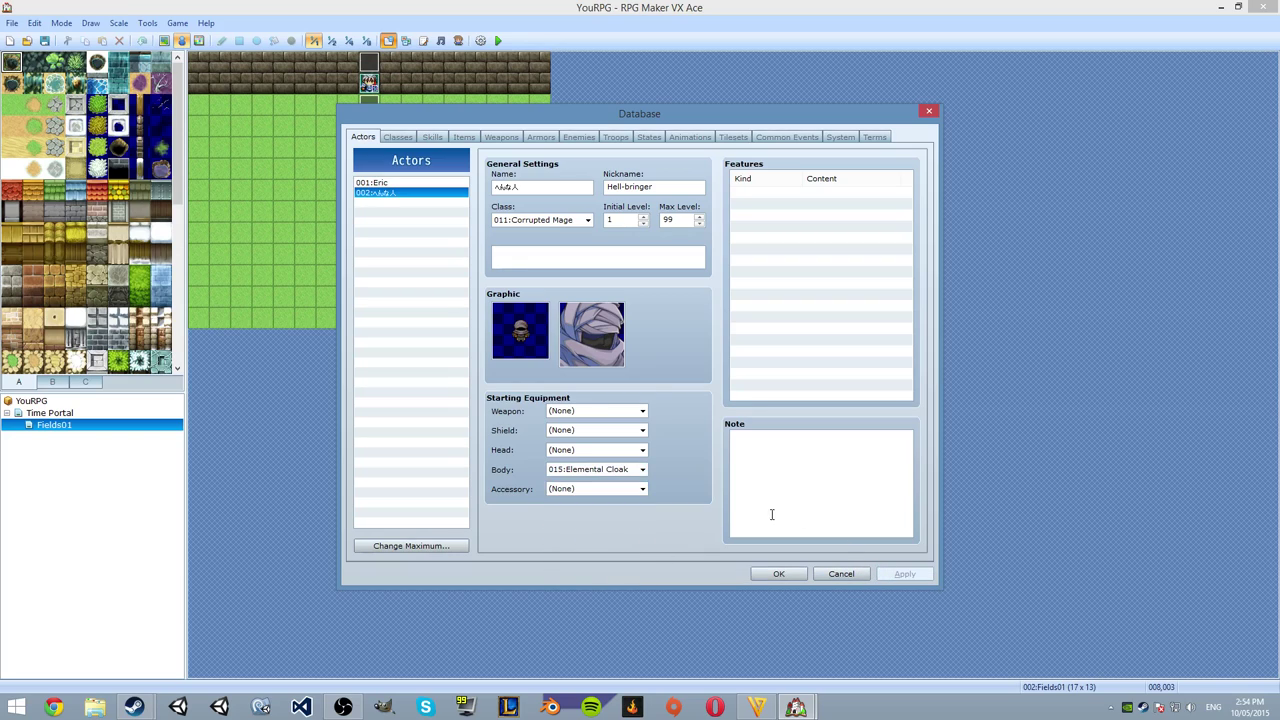
{"action": "left_click", "coordinate": [775, 574]}
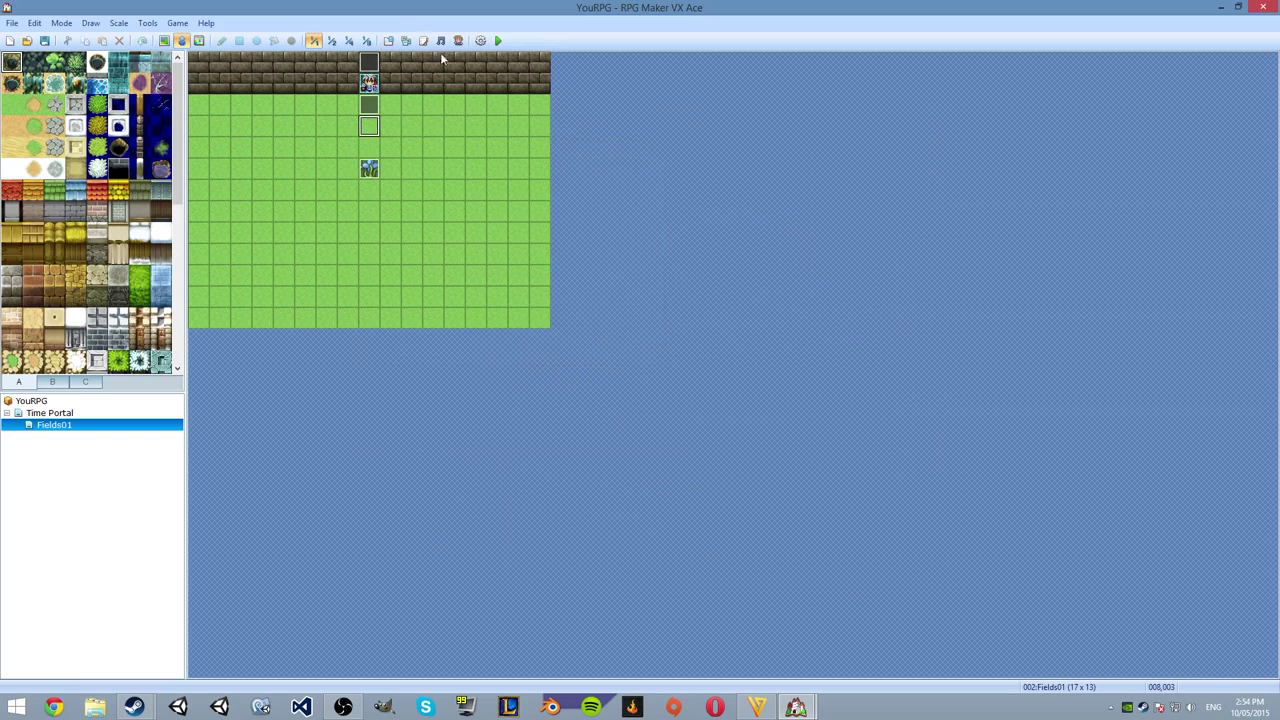
{"action": "left_click", "coordinate": [388, 40]}
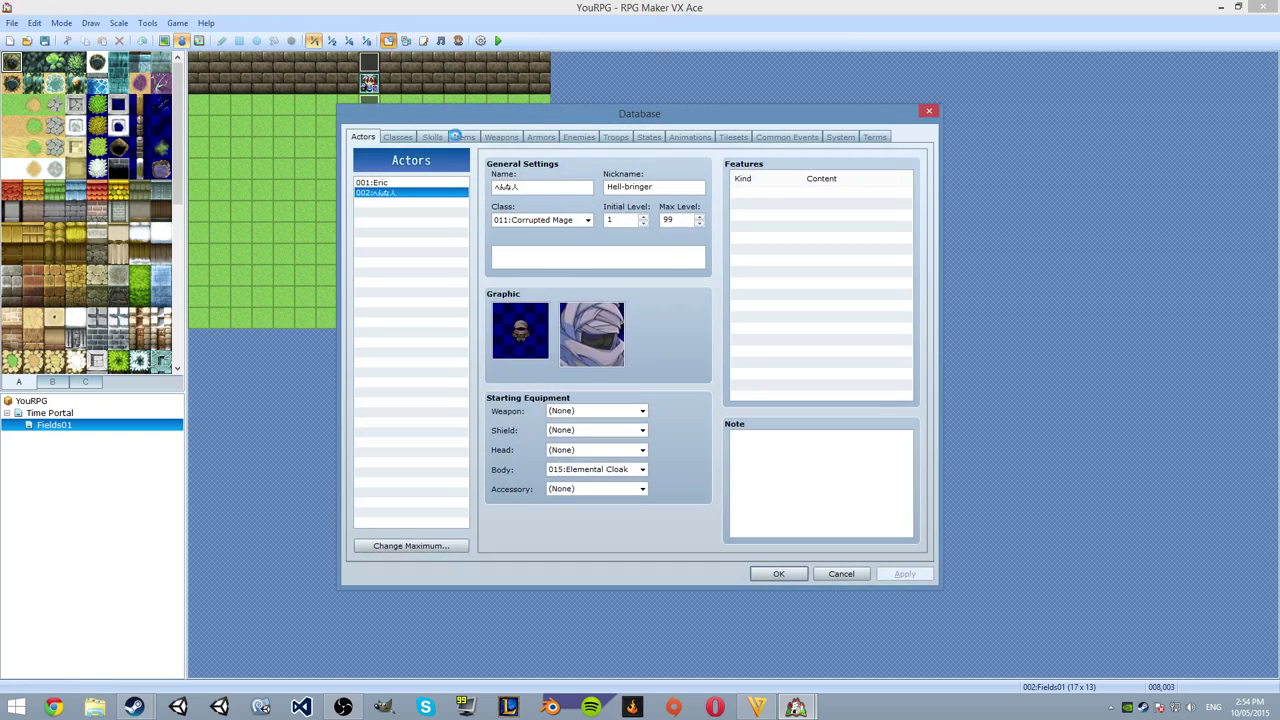
{"action": "left_click", "coordinate": [462, 137]}
{"action": "left_click", "coordinate": [501, 138]}
{"action": "left_click", "coordinate": [540, 138]}
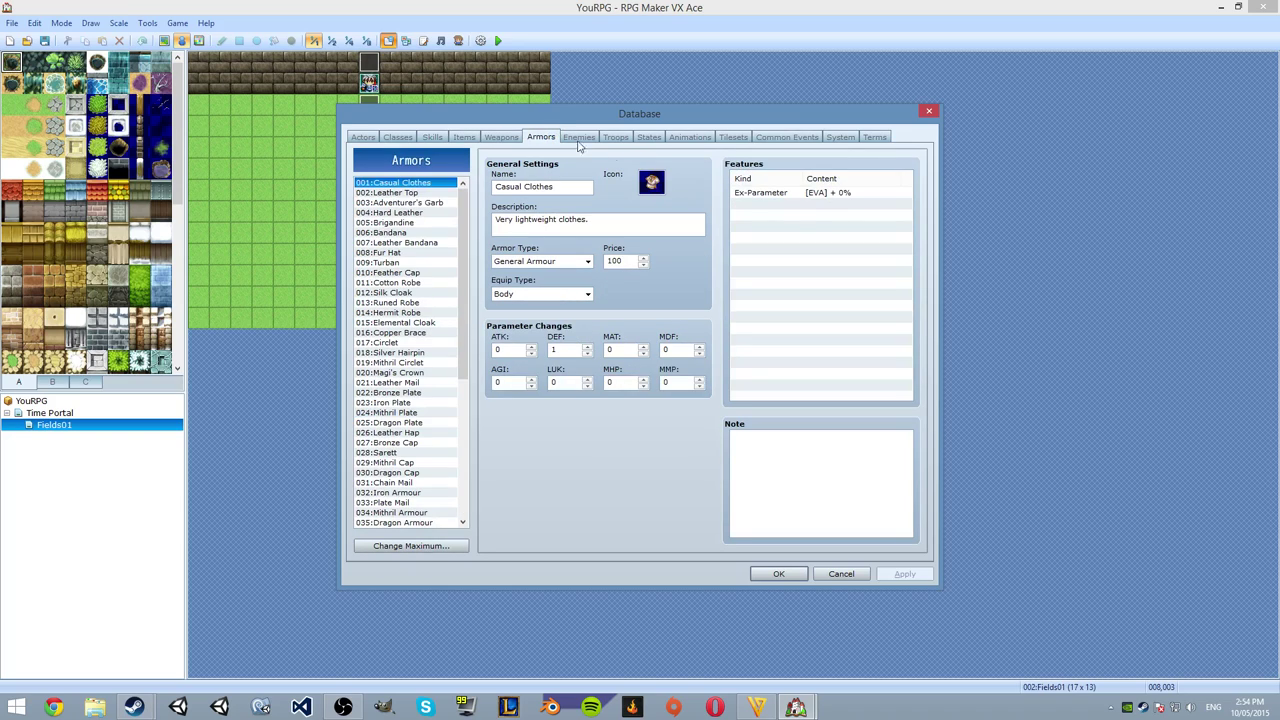
{"action": "left_click", "coordinate": [578, 138]}
{"action": "left_click", "coordinate": [618, 139]}
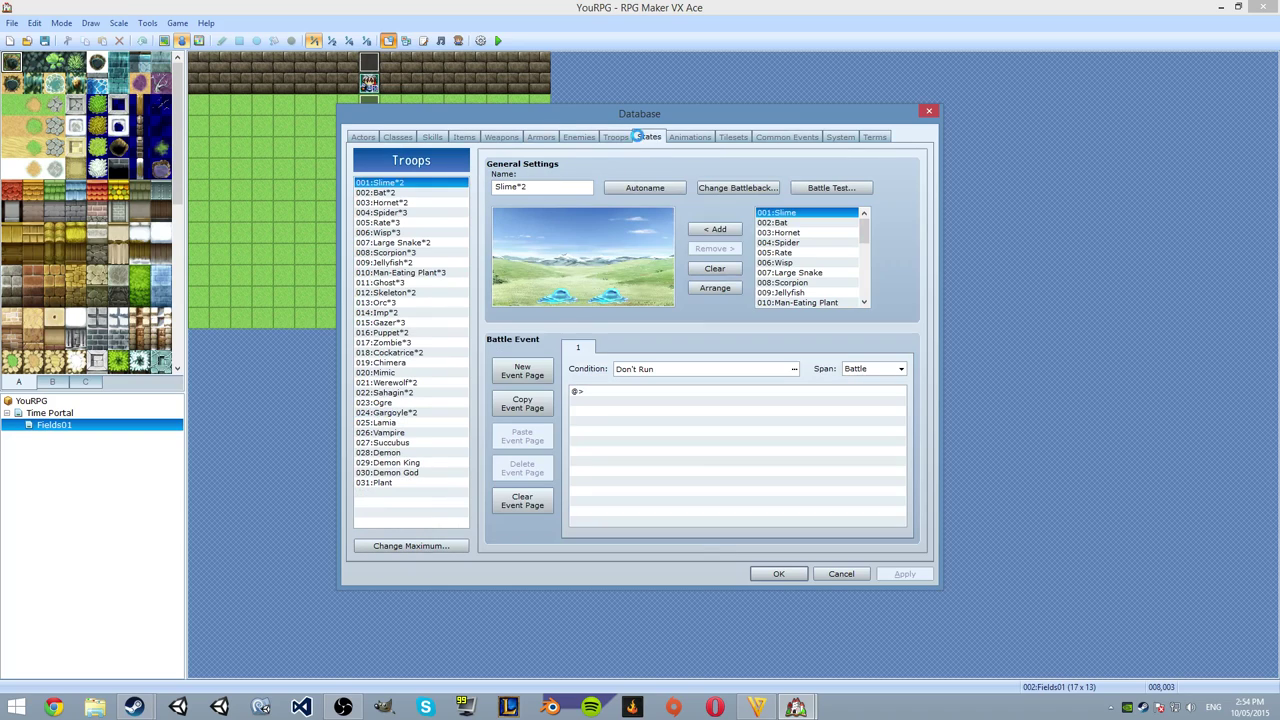
{"action": "left_click", "coordinate": [649, 137]}
{"action": "left_click", "coordinate": [927, 112]}
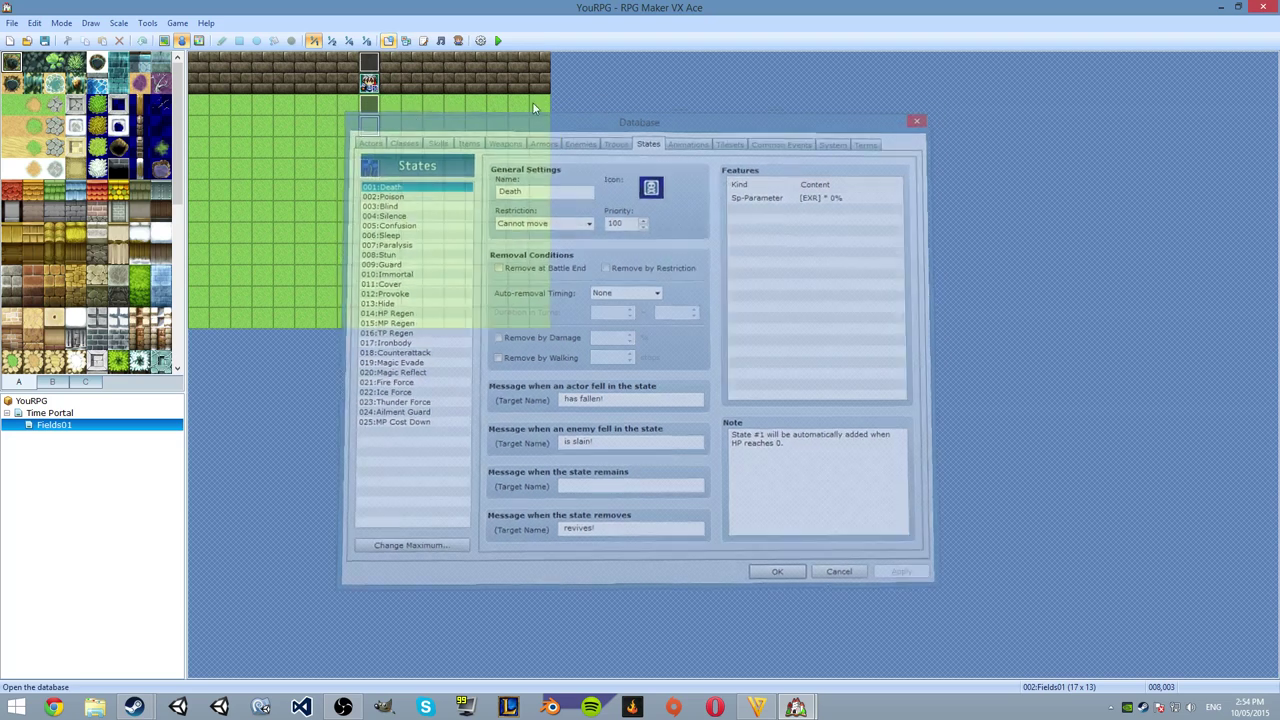
Open the flower-shaped NPC event on the Fields01 map for editing.
{"action": "right_click", "coordinate": [366, 174]}
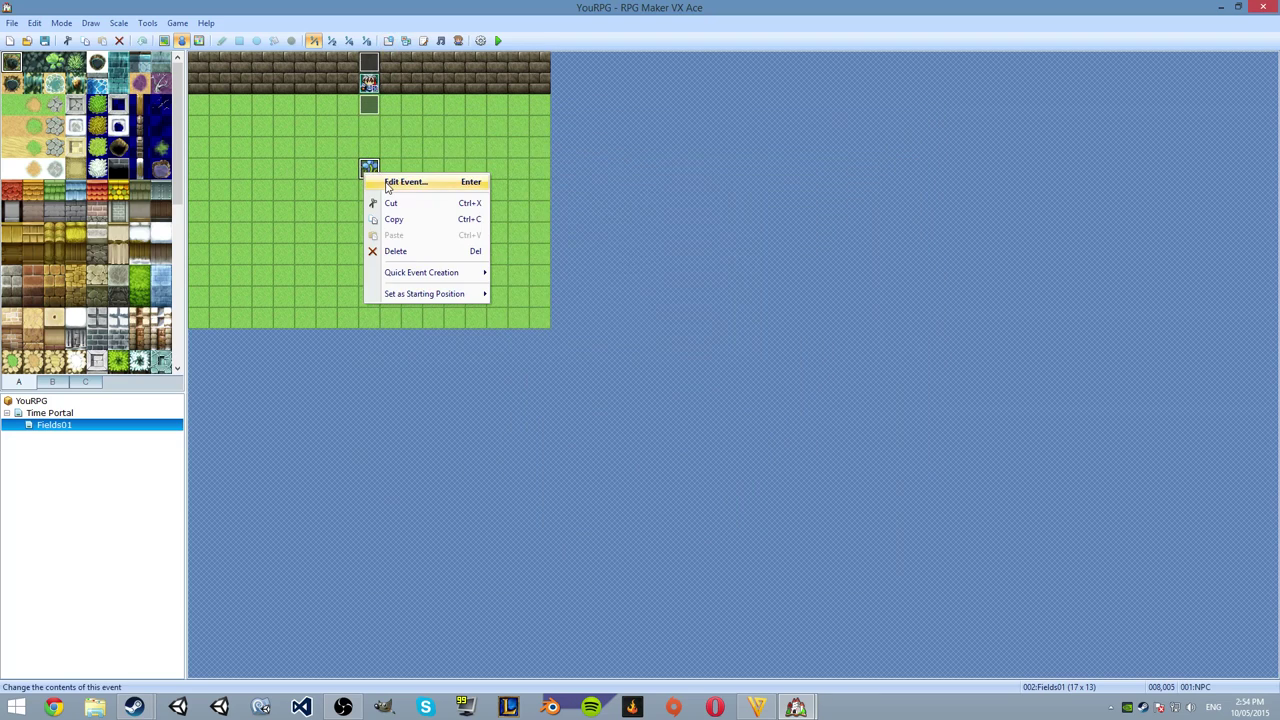
{"action": "left_click", "coordinate": [400, 182]}
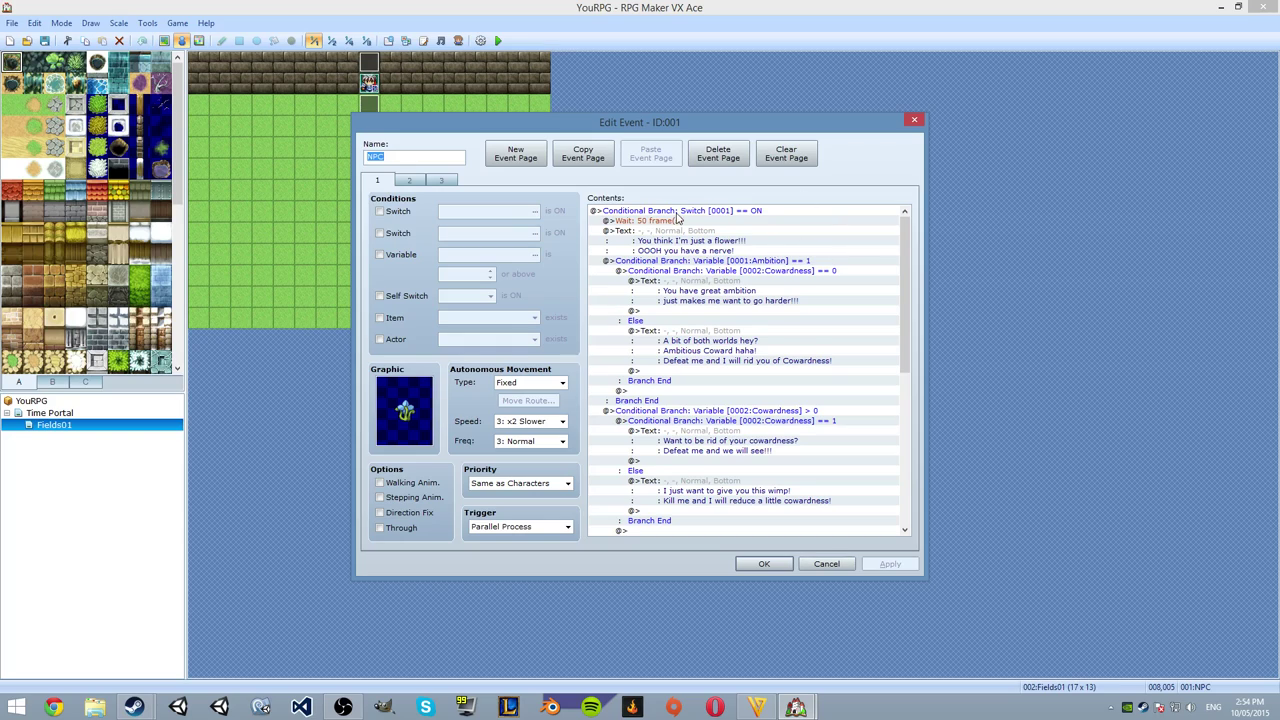
{"action": "left_click", "coordinate": [678, 214]}
{"action": "left_click", "coordinate": [875, 246]}
Insert a conditional branch for Switch 0001 being ON before the Wait command, and disable its handling for unmet conditions.
{"action": "left_click", "coordinate": [636, 221]}
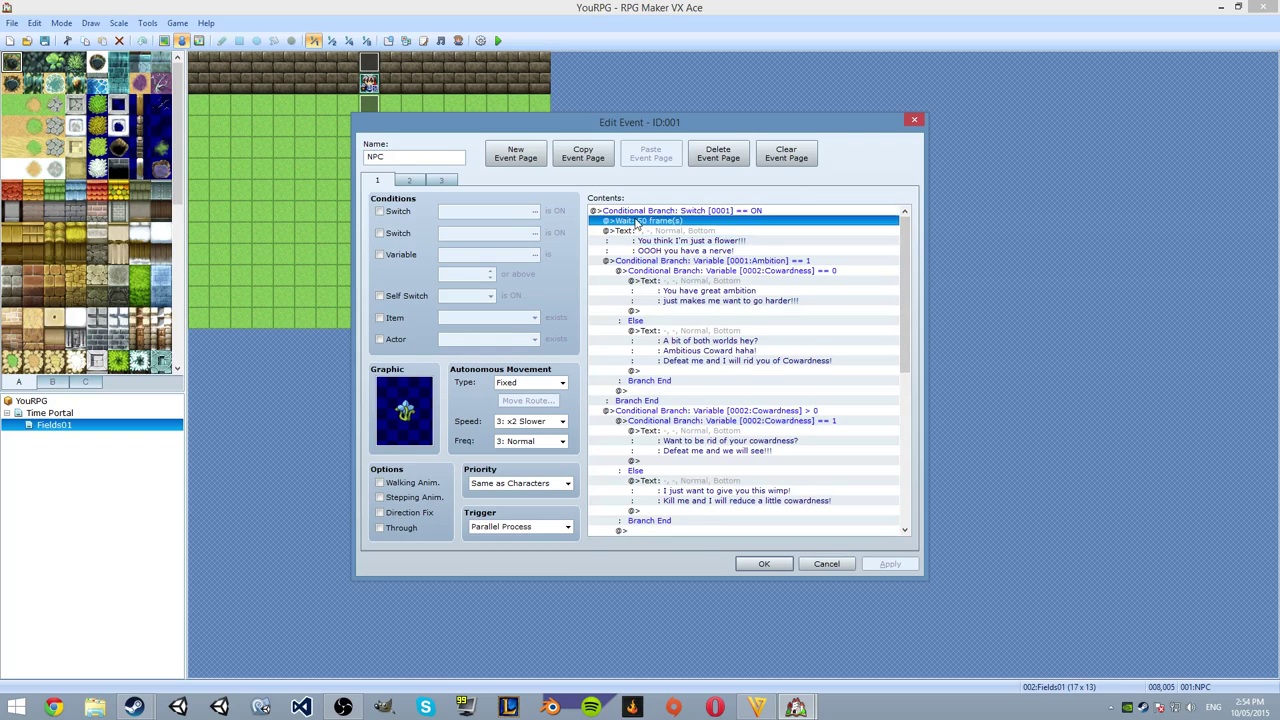
{"action": "right_click", "coordinate": [646, 223]}
{"action": "left_click", "coordinate": [668, 227]}
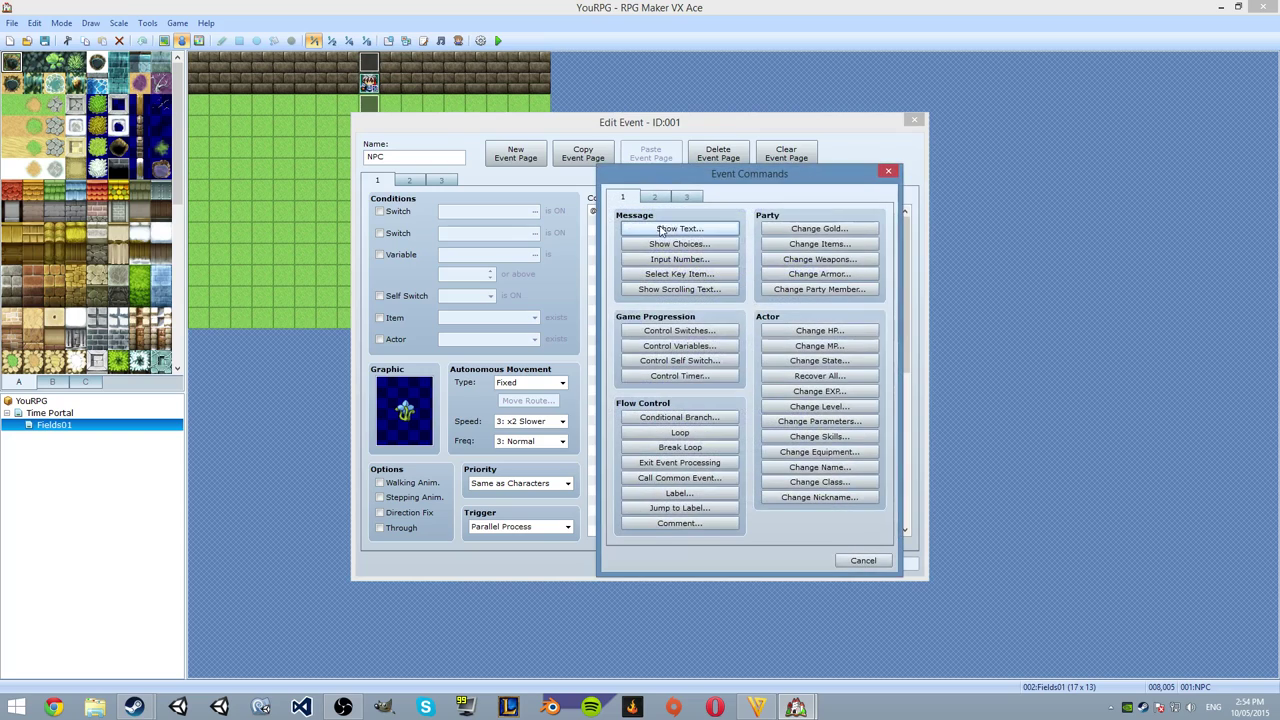
{"action": "left_click", "coordinate": [660, 418]}
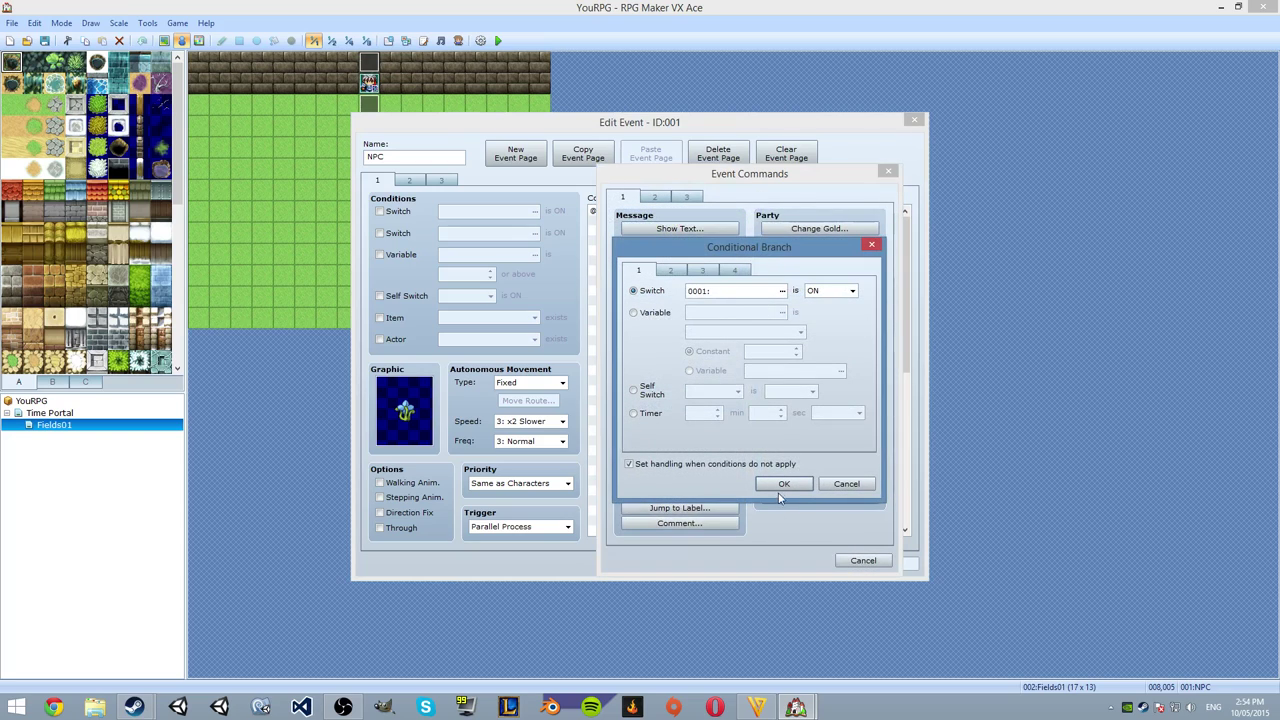
{"action": "left_click", "coordinate": [782, 484]}
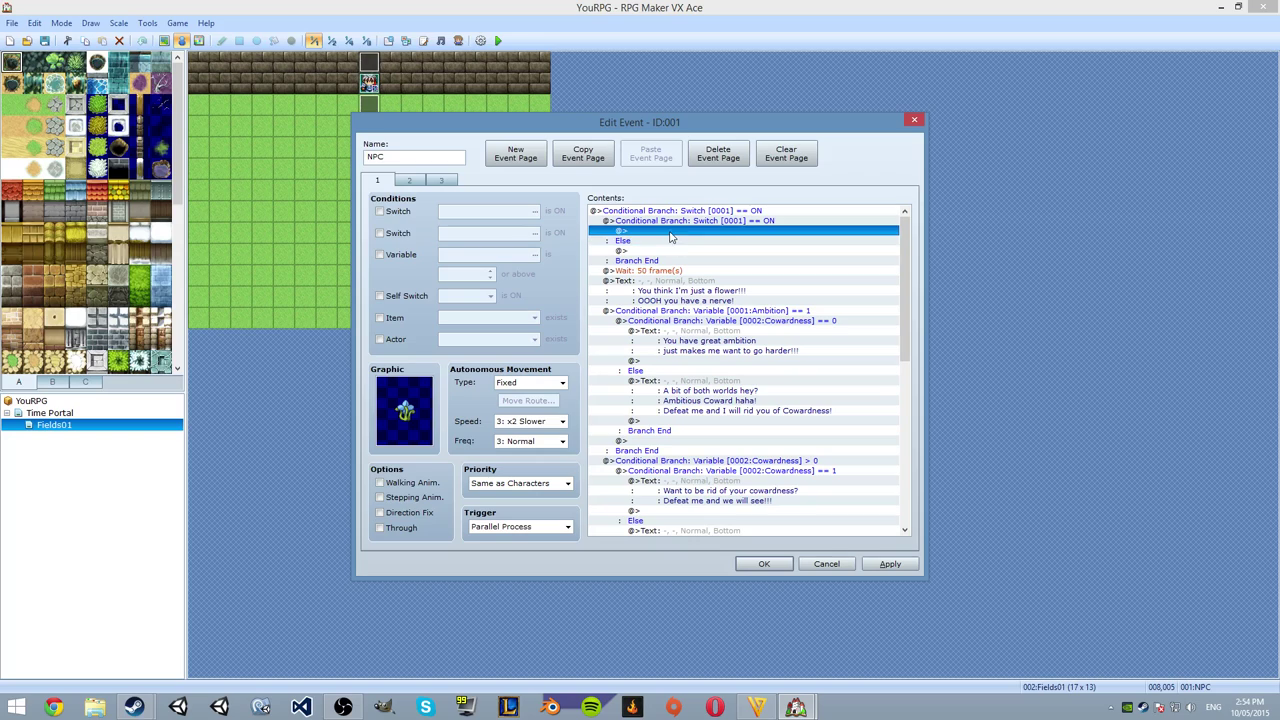
{"action": "left_click", "coordinate": [630, 222]}
{"action": "right_click", "coordinate": [630, 222]}
{"action": "left_click", "coordinate": [660, 255]}
{"action": "left_click", "coordinate": [650, 464]}
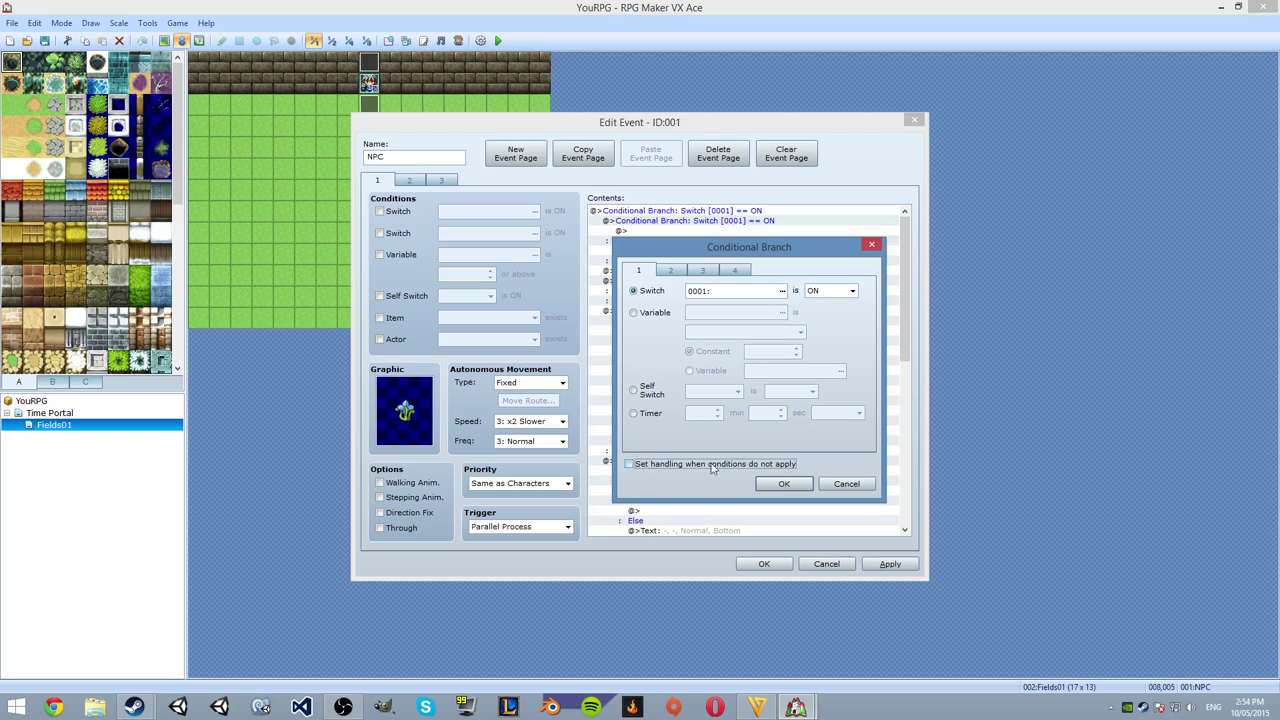
{"action": "left_click", "coordinate": [784, 483]}
Delete the empty nested Switch 0001 conditional branch above the Wait command.
{"action": "left_click", "coordinate": [633, 230]}
{"action": "mouse_move", "coordinate": [633, 230]}
{"action": "left_mouse_down"}
{"action": "mouse_move", "coordinate": [636, 212]}
{"action": "mouse_move", "coordinate": [640, 222]}
{"action": "left_mouse_up"}
{"action": "right_click", "coordinate": [648, 232]}
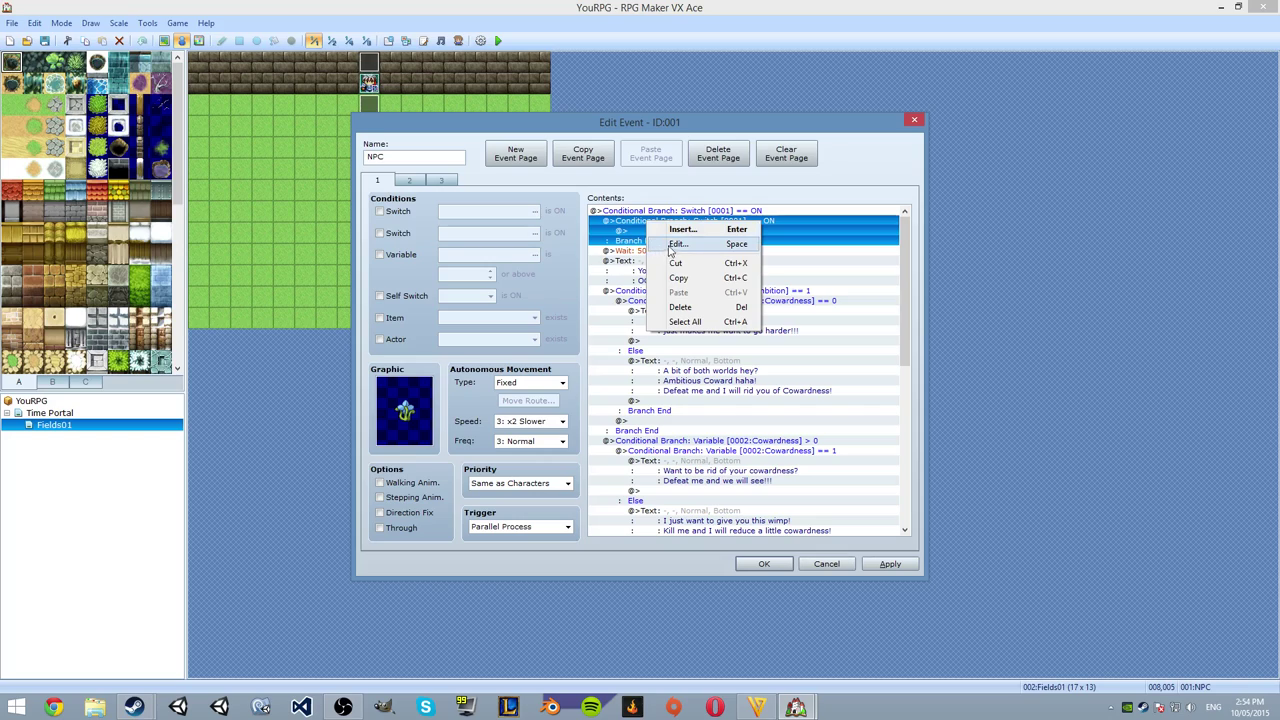
{"action": "left_click", "coordinate": [681, 307]}
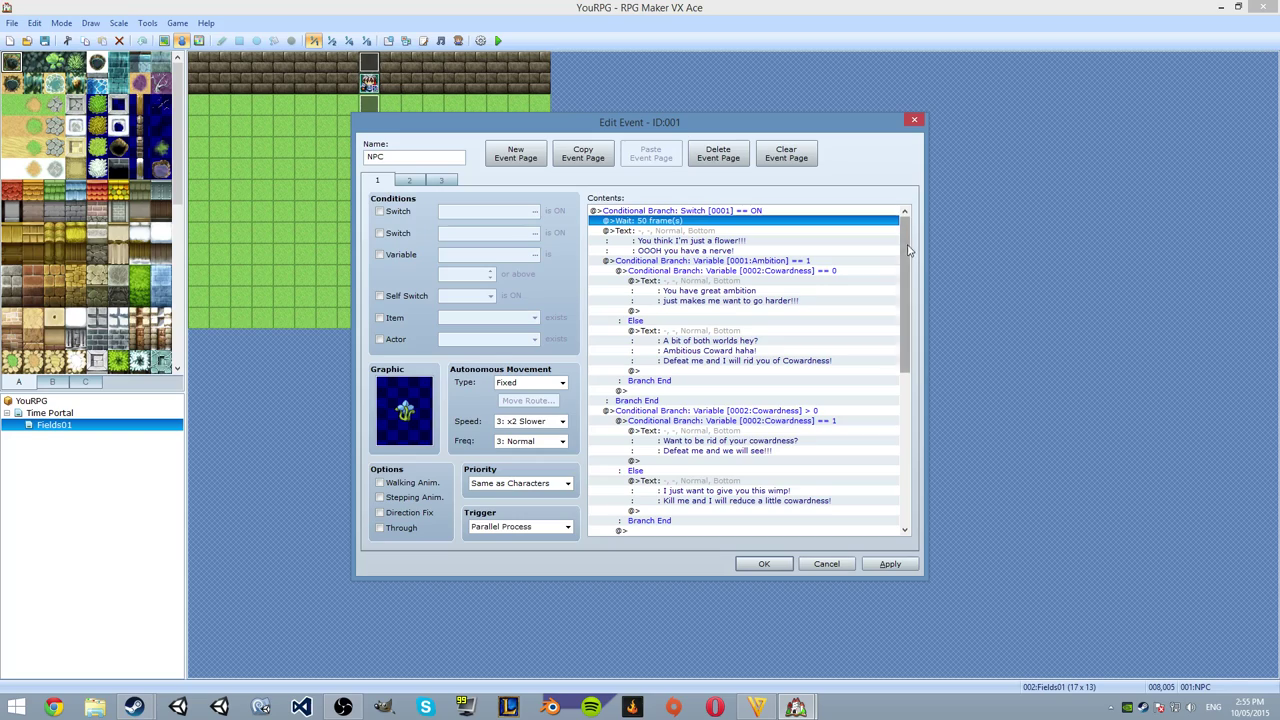
Try the Autorun trigger on the NPC event's first page and return it to Parallel Process, applying each change.
{"action": "left_click", "coordinate": [507, 527]}
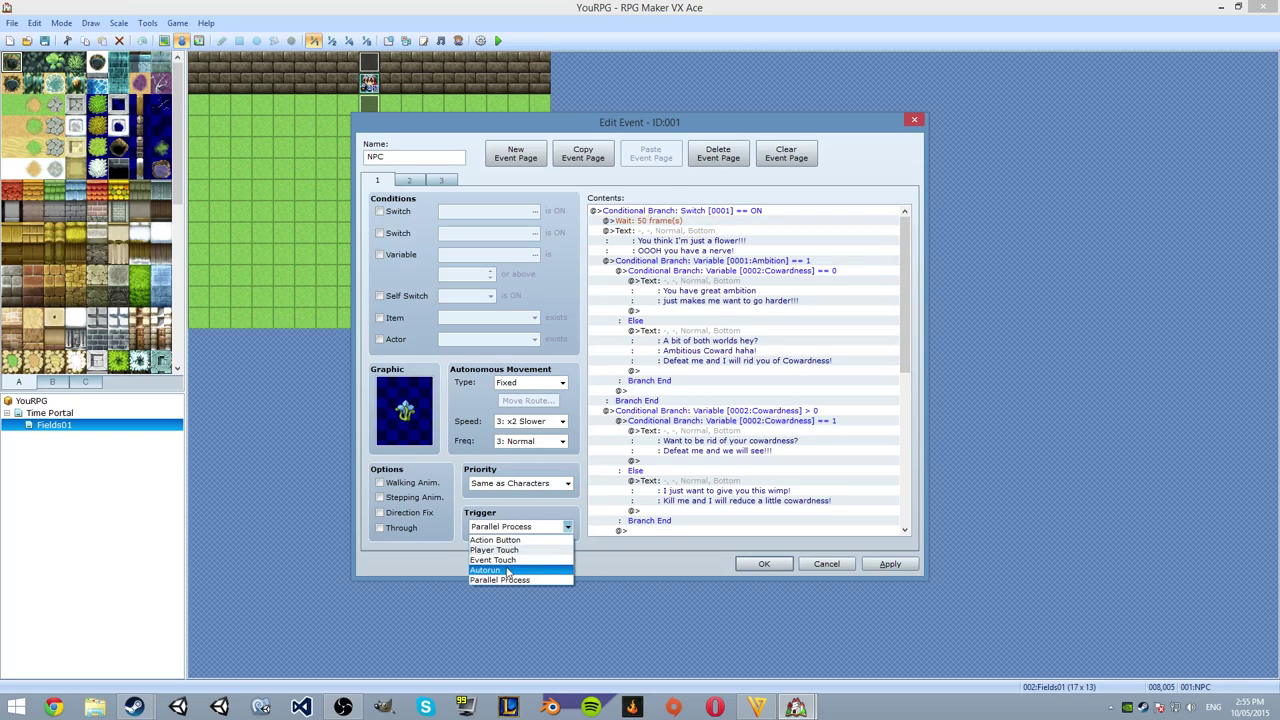
{"action": "left_click", "coordinate": [510, 571]}
{"action": "left_click", "coordinate": [890, 564]}
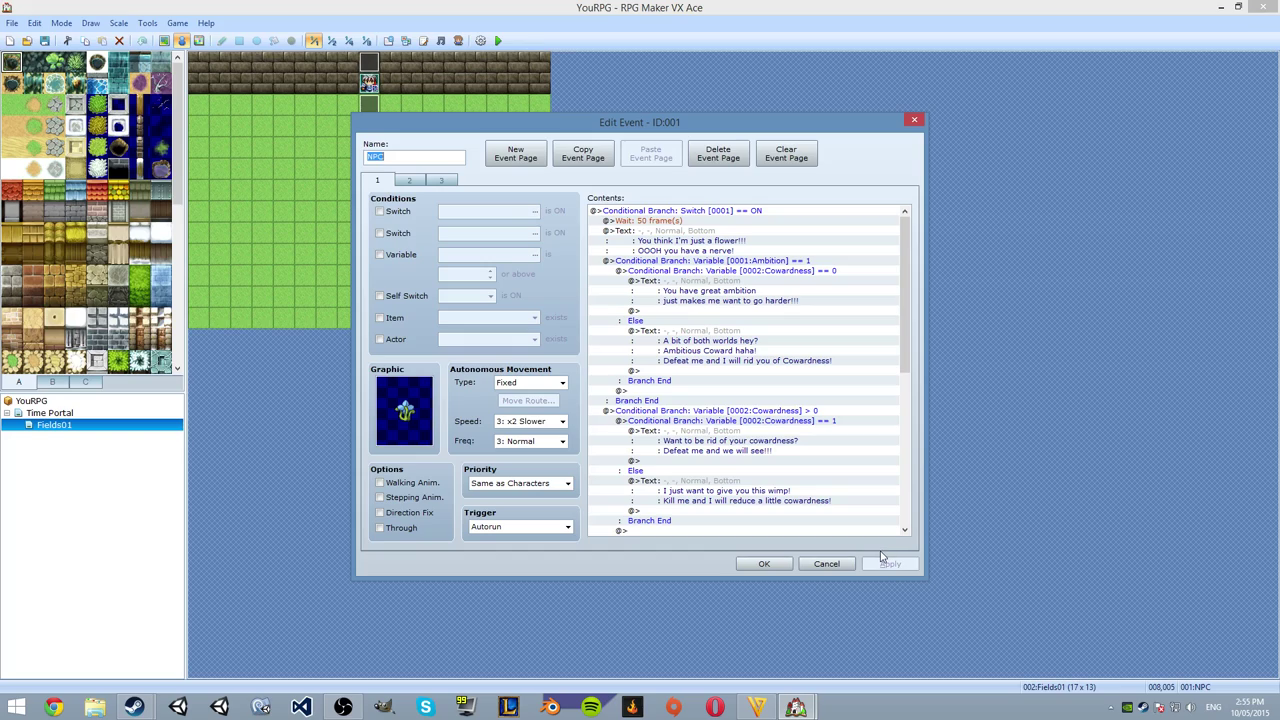
{"action": "left_click", "coordinate": [520, 527]}
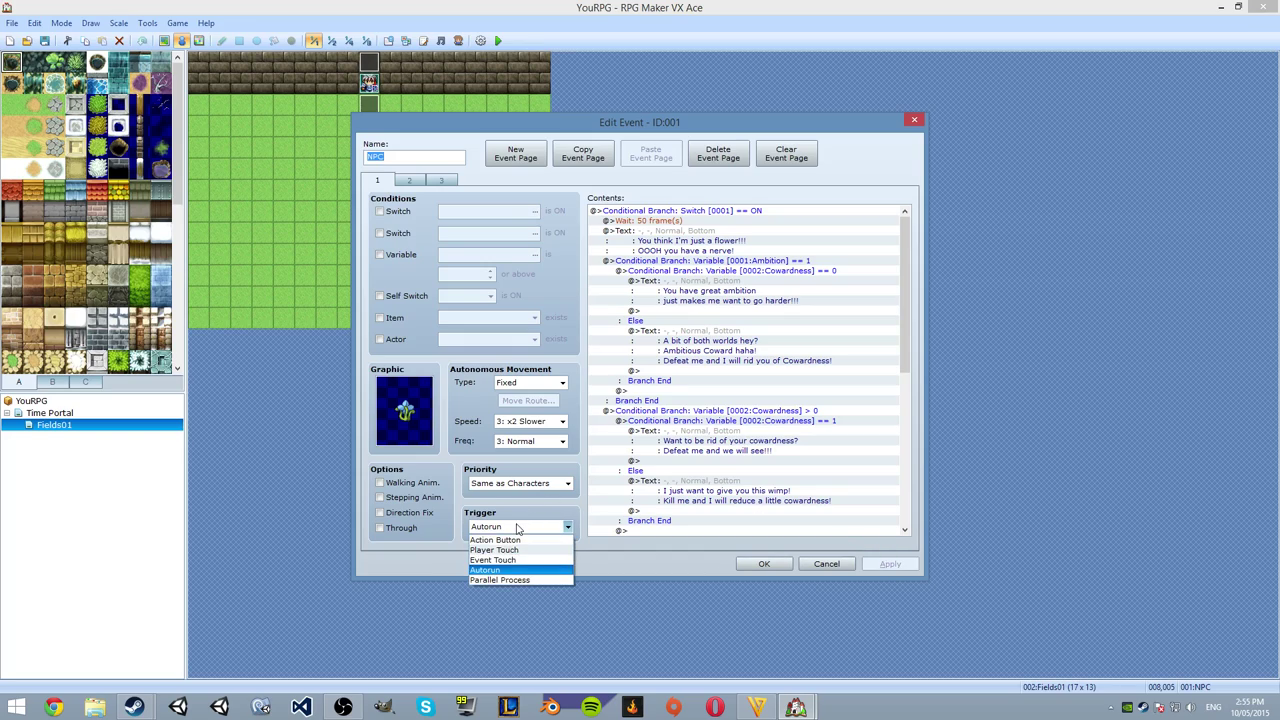
{"action": "left_click", "coordinate": [510, 579]}
{"action": "left_click", "coordinate": [882, 565]}
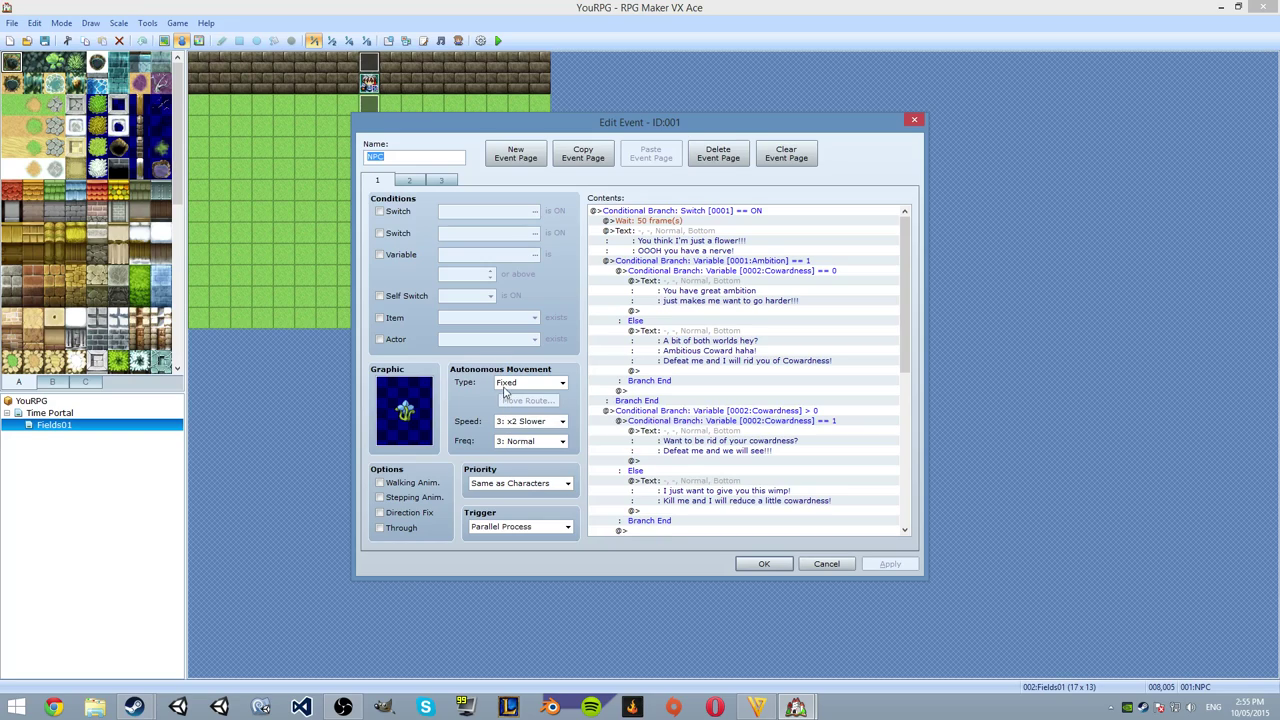
Set the Wait command in the Switch 0001 branch to 40 frames and apply the event change.
{"action": "left_click", "coordinate": [662, 221]}
{"action": "right_click", "coordinate": [660, 222]}
{"action": "left_click", "coordinate": [675, 238]}
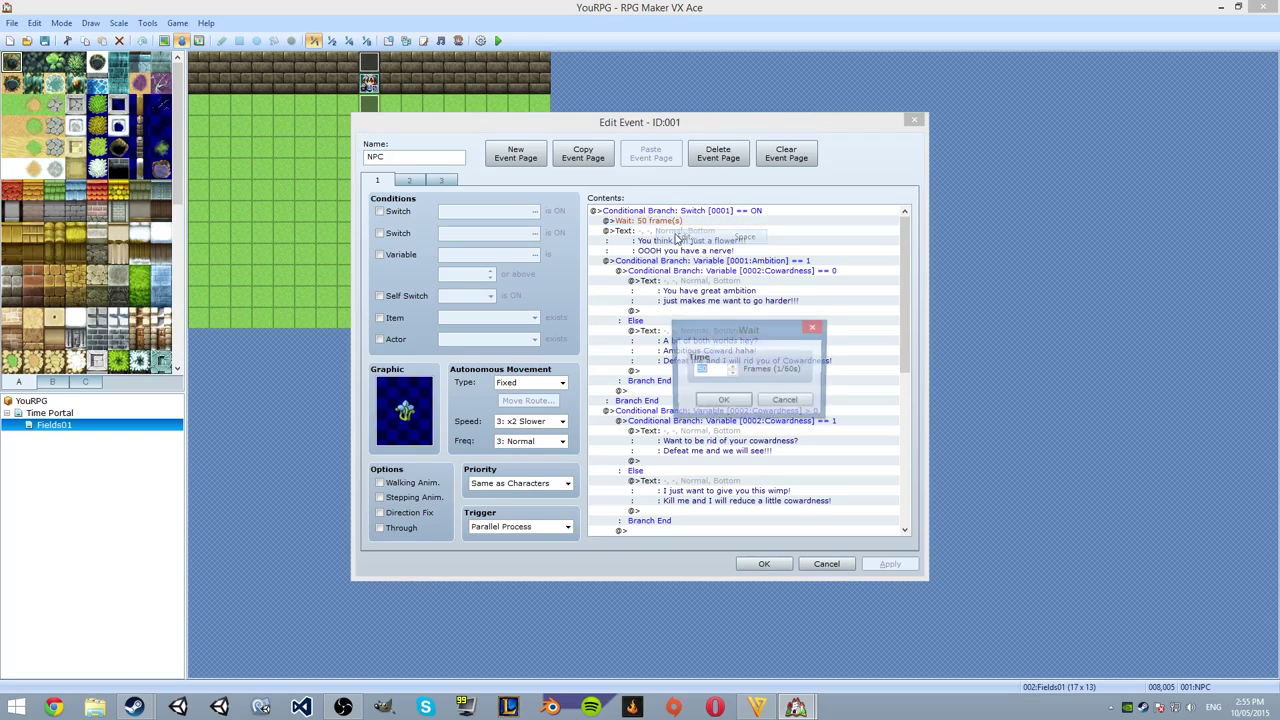
{"action": "left_click", "coordinate": [733, 375]}
{"action": "left_click", "coordinate": [733, 375]}
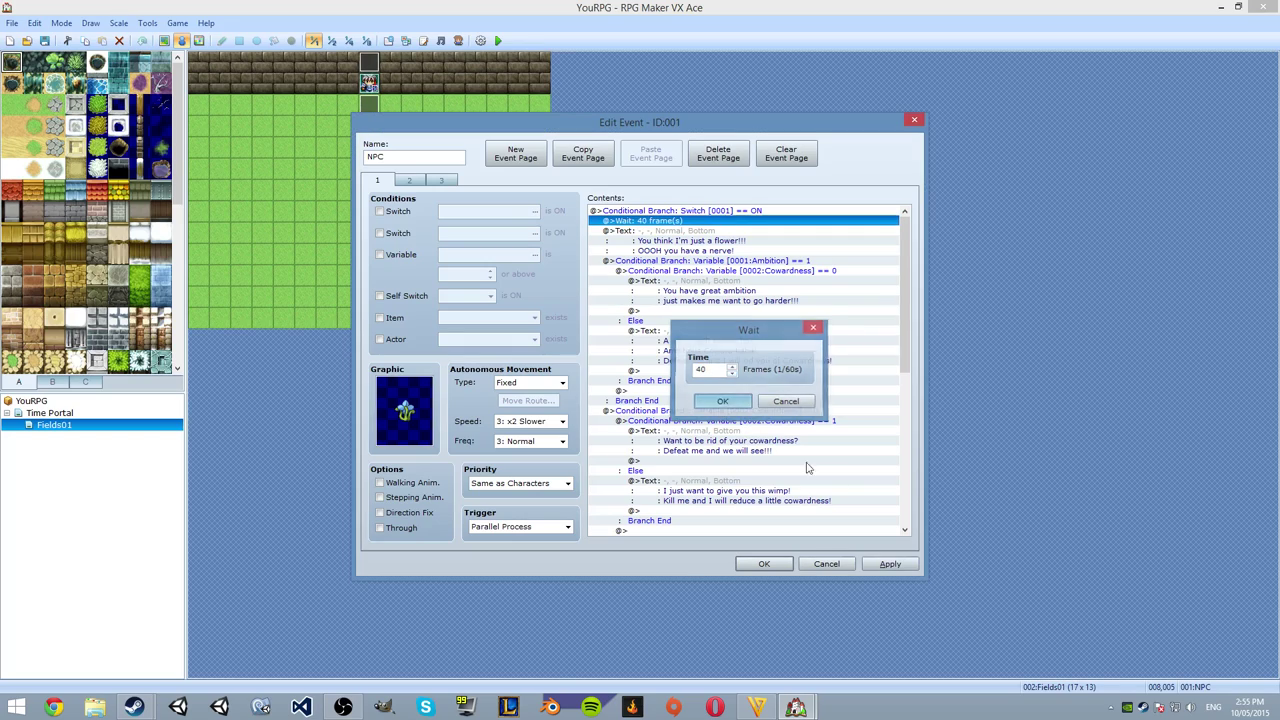
{"action": "left_click", "coordinate": [722, 401]}
{"action": "left_click", "coordinate": [866, 563]}
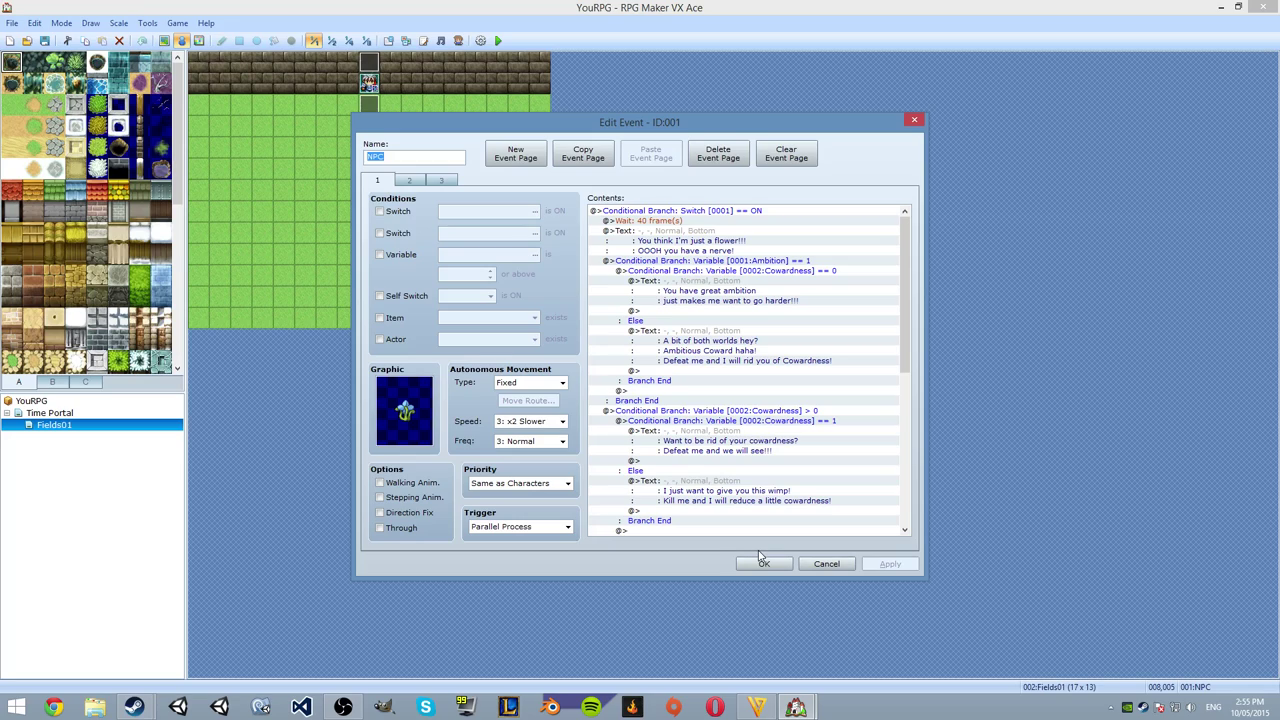
Review the NPC event's command list, including the Plant battle branches and the closing switch and self-switch commands.
{"action": "left_click_drag", "start_coordinate": [903, 282], "coordinate": [950, 488]}
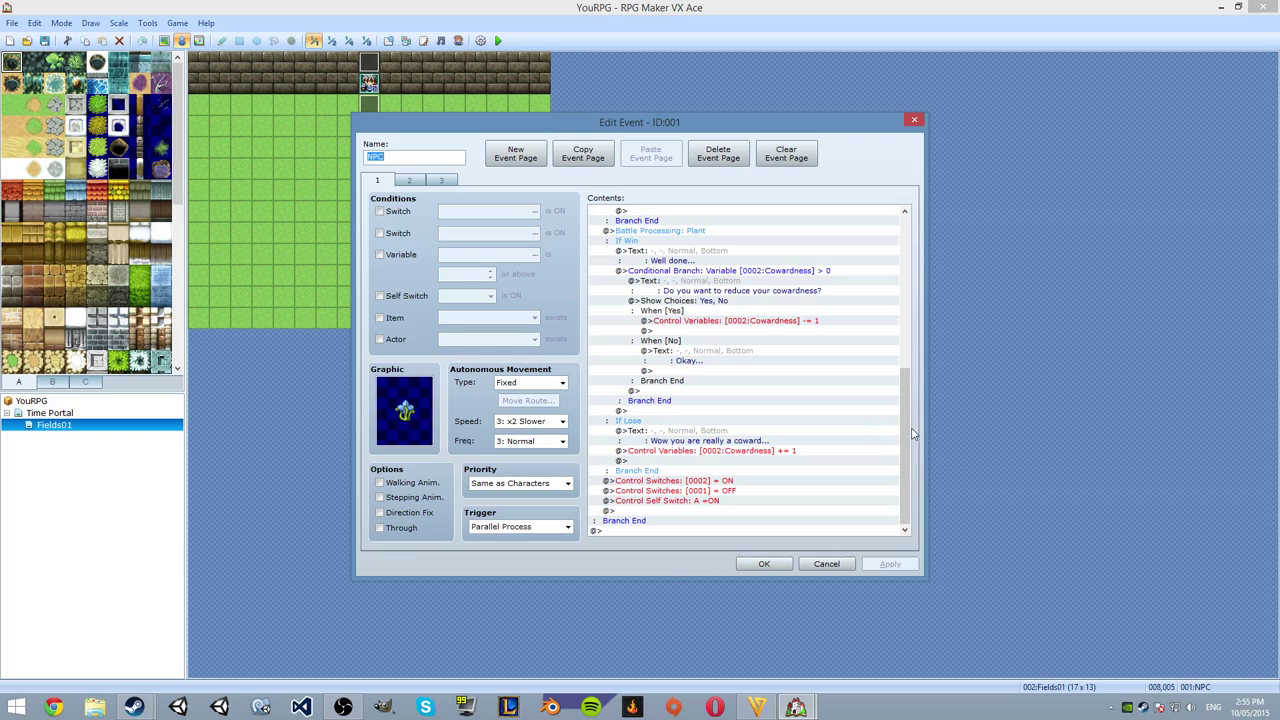
{"action": "left_click_drag", "start_coordinate": [908, 397], "coordinate": [837, 451]}
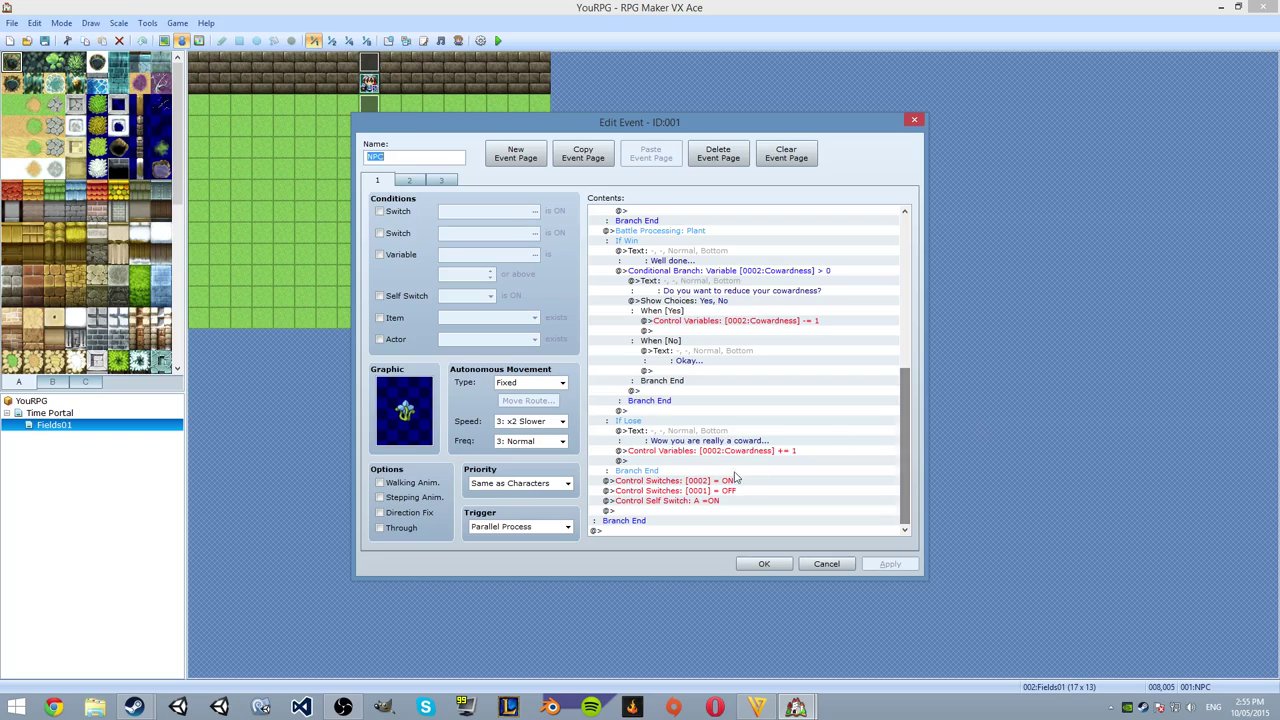
{"action": "left_click", "coordinate": [735, 484]}
{"action": "left_click", "coordinate": [706, 490]}
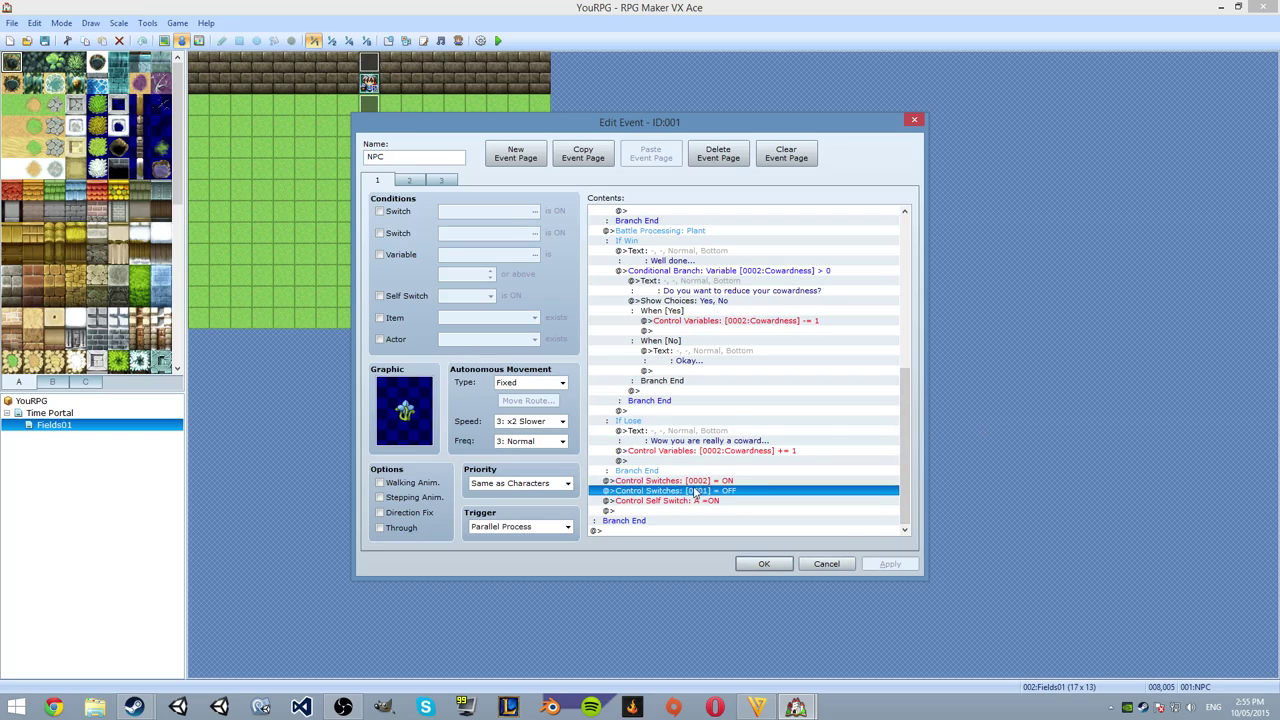
{"action": "left_click_drag", "start_coordinate": [909, 446], "coordinate": [907, 497]}
{"action": "left_click_drag", "start_coordinate": [905, 420], "coordinate": [930, 201]}
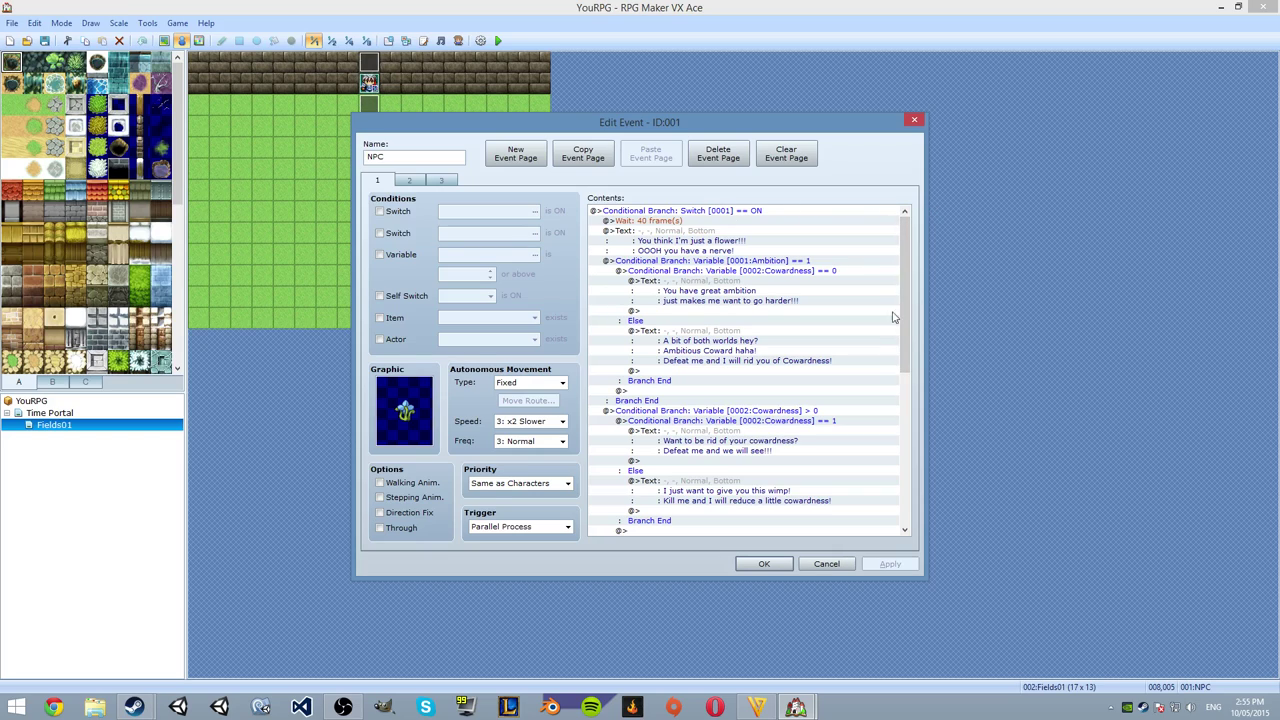
{"action": "scroll", "coordinate": [740, 420], "scroll_direction": "down", "scroll_amount": 5}
{"action": "scroll", "coordinate": [743, 433], "scroll_direction": "up", "scroll_amount": 5}
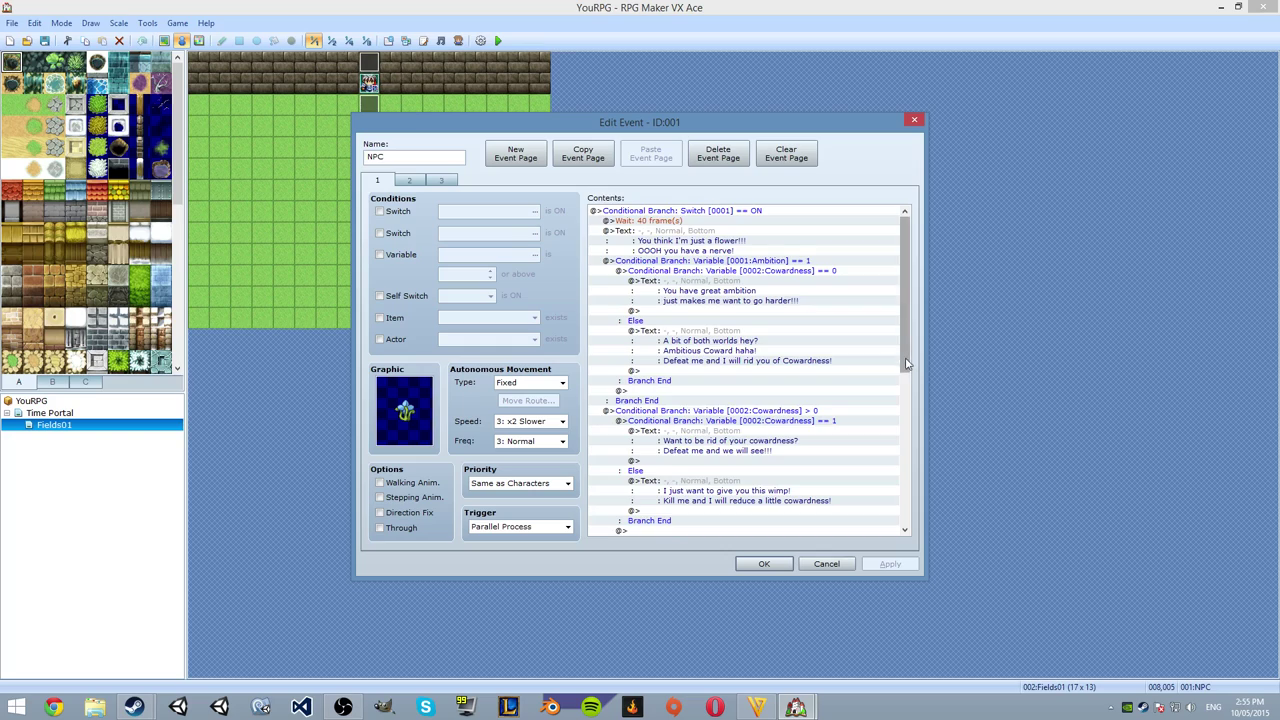
{"action": "left_click_drag", "start_coordinate": [905, 368], "coordinate": [905, 525]}
{"action": "left_click", "coordinate": [380, 233]}
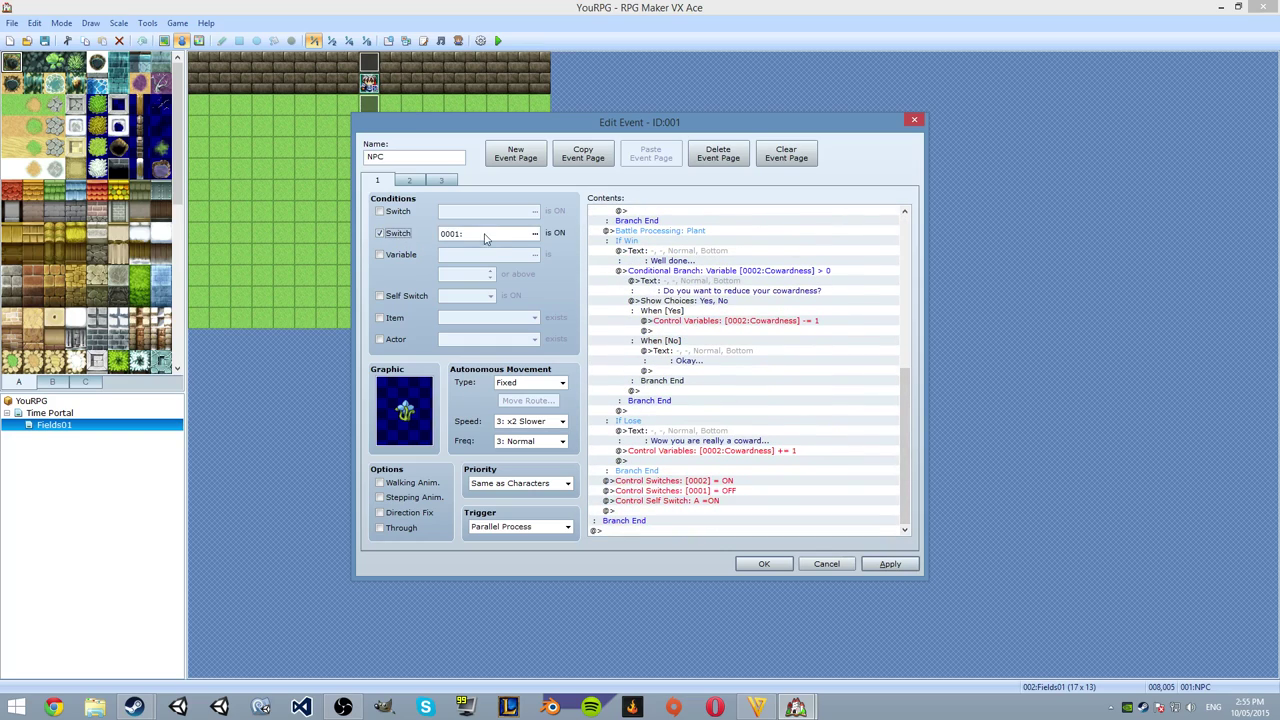
{"action": "left_click", "coordinate": [535, 233]}
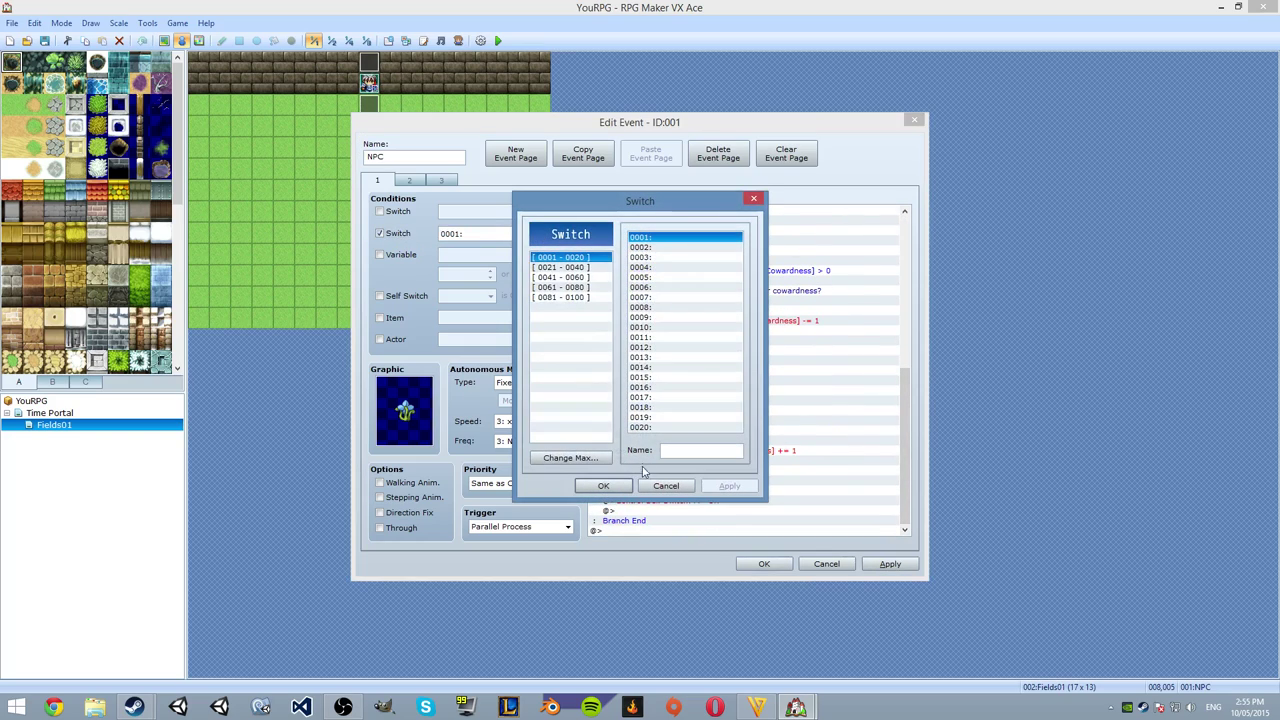
{"action": "left_click", "coordinate": [666, 485]}
{"action": "left_click", "coordinate": [396, 234]}
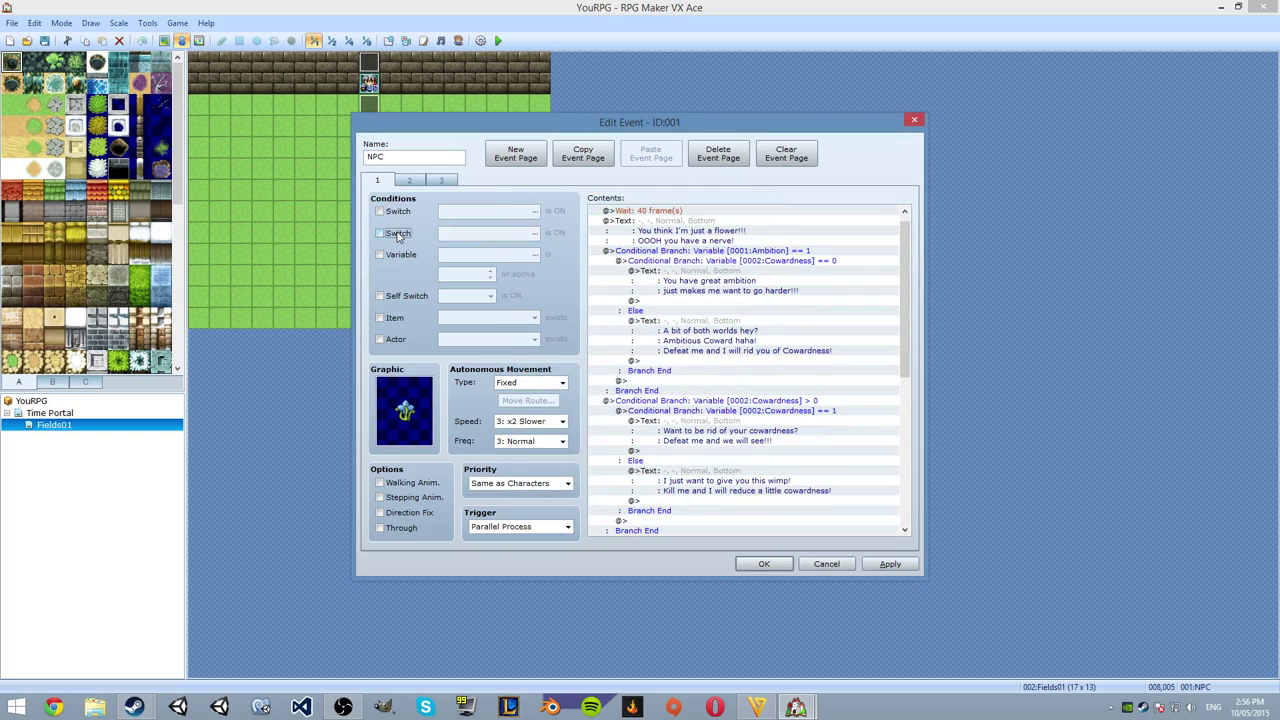
Compare the closing switch and self-switch commands on the NPC event's first page with the conditions of its other pages.
{"action": "left_click_drag", "start_coordinate": [905, 318], "coordinate": [891, 537]}
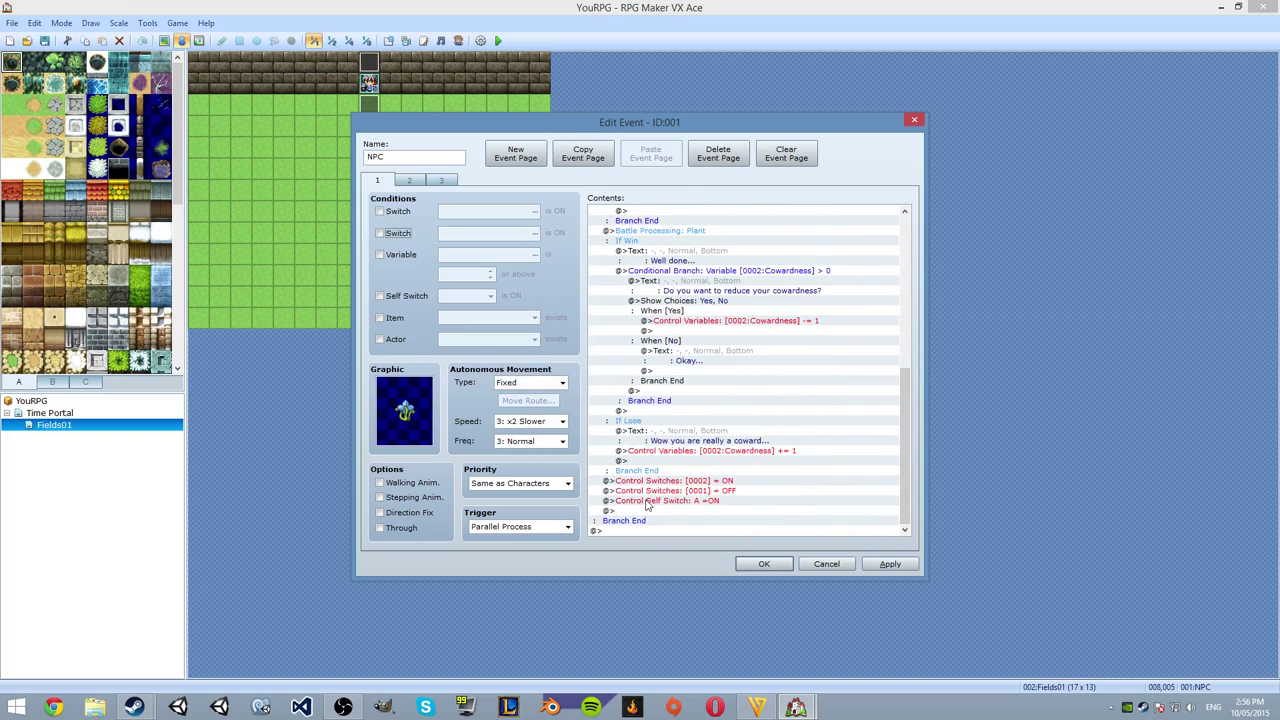
{"action": "left_click", "coordinate": [444, 181]}
{"action": "left_click", "coordinate": [405, 181]}
{"action": "left_click", "coordinate": [377, 180]}
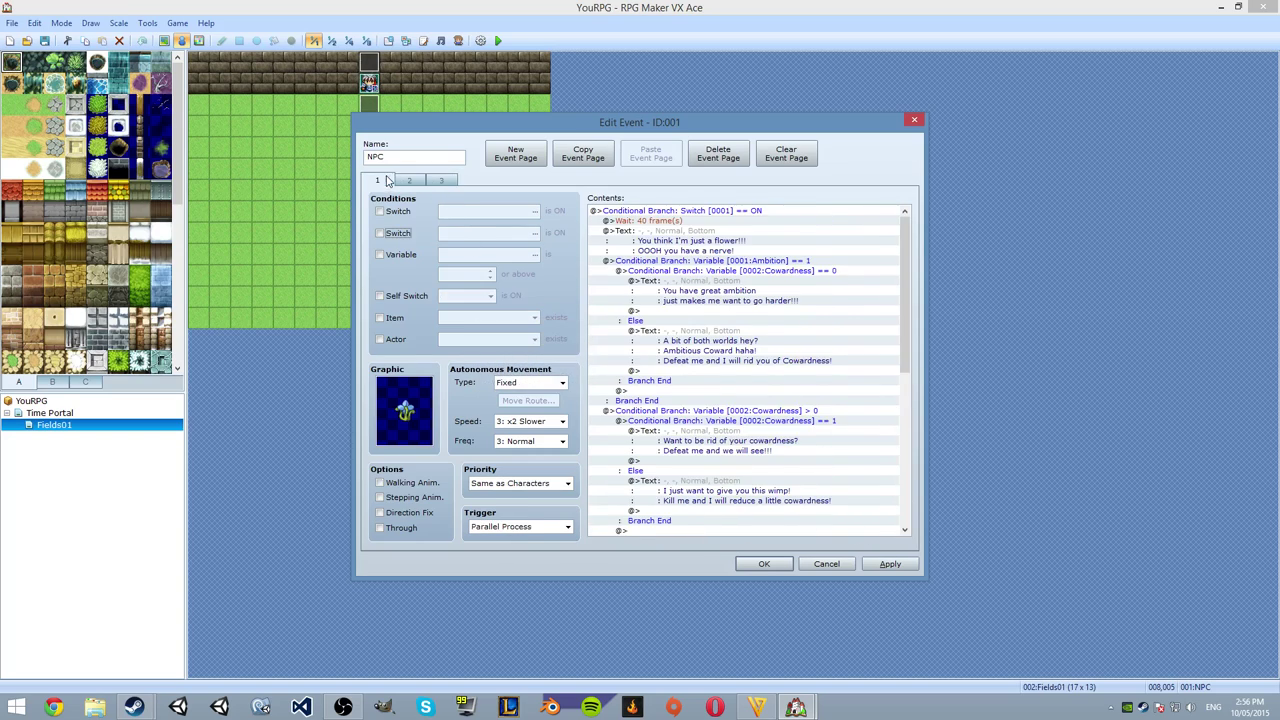
{"action": "left_click_drag", "start_coordinate": [906, 330], "coordinate": [898, 512]}
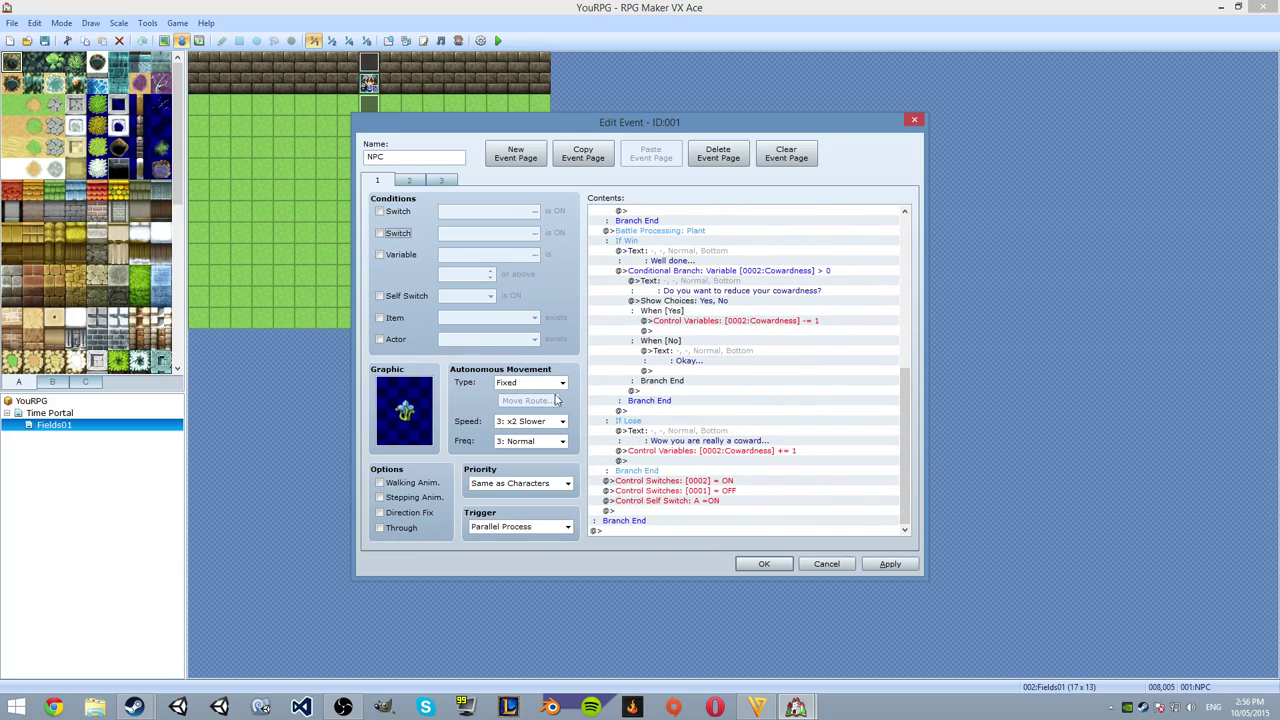
{"action": "left_click", "coordinate": [412, 181]}
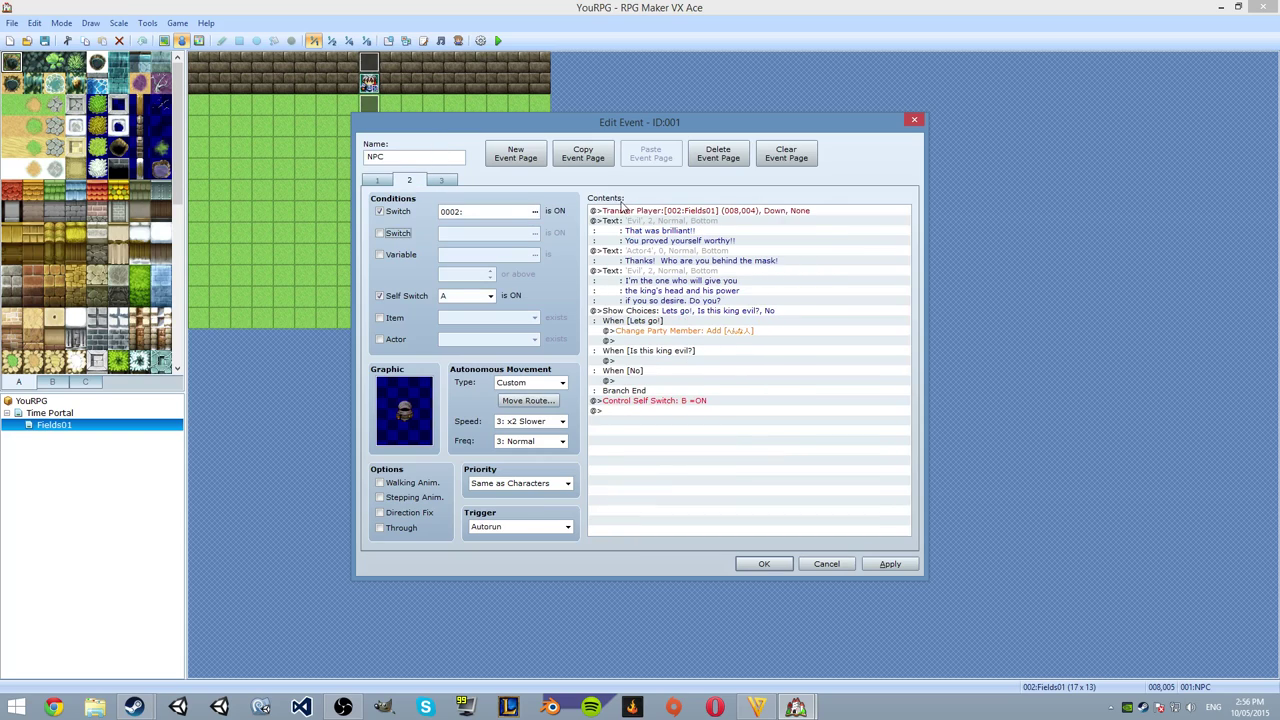
{"action": "left_click", "coordinate": [377, 180]}
{"action": "scroll", "coordinate": [865, 267], "scroll_direction": "down", "scroll_amount": 5}
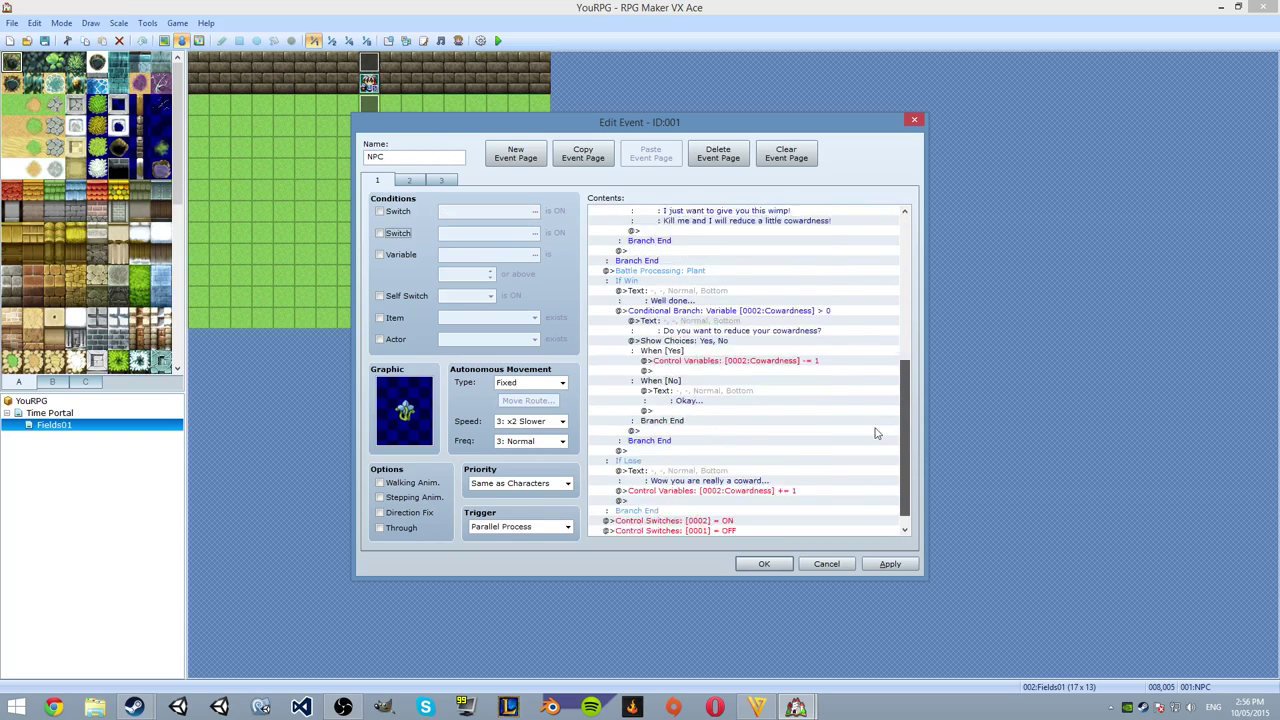
{"action": "left_click", "coordinate": [680, 502]}
{"action": "left_click", "coordinate": [672, 481]}
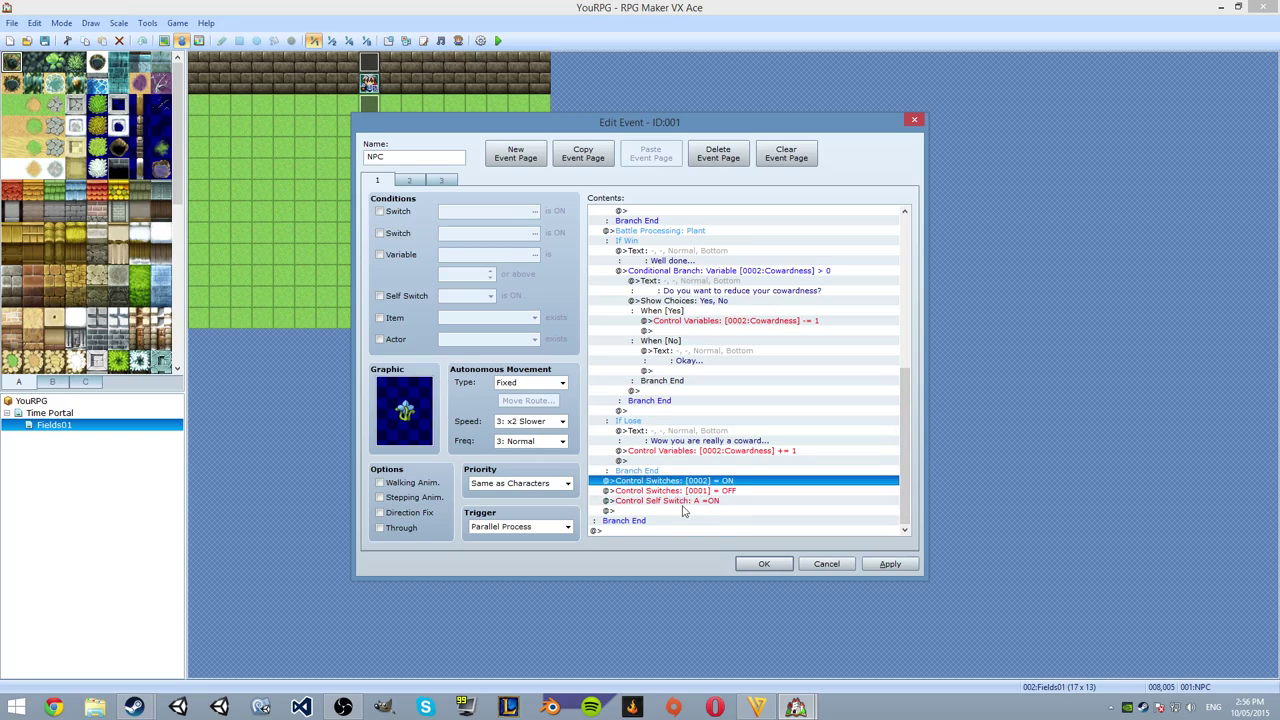
{"action": "left_click", "coordinate": [682, 506]}
{"action": "left_click", "coordinate": [416, 183]}
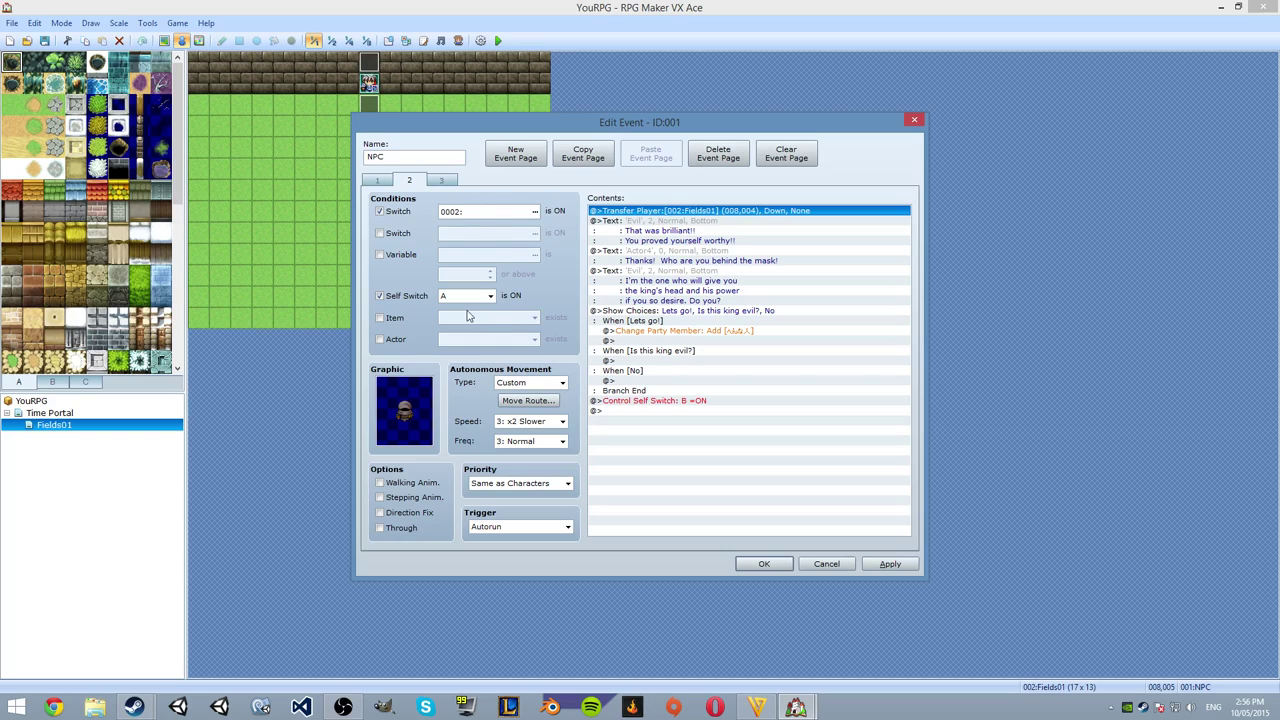
{"action": "left_click", "coordinate": [381, 182]}
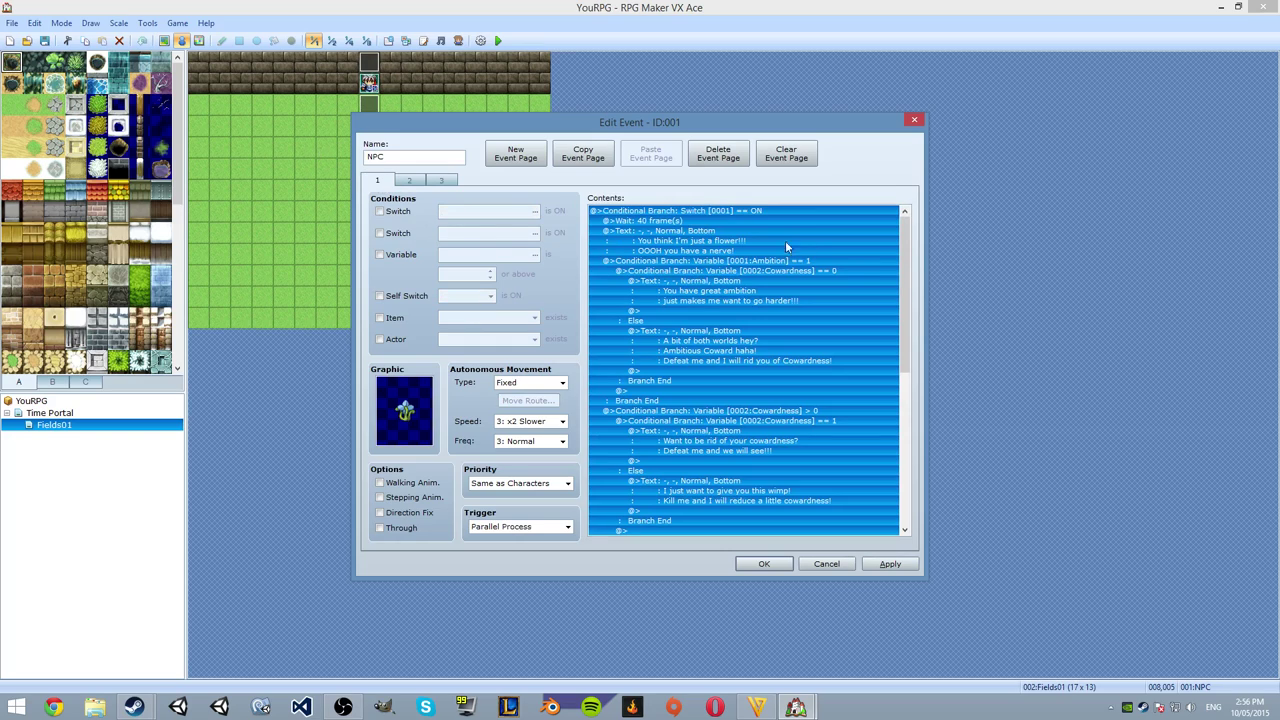
{"action": "scroll", "coordinate": [886, 421], "scroll_direction": "down", "scroll_amount": 10}
{"action": "left_click", "coordinate": [886, 411]}
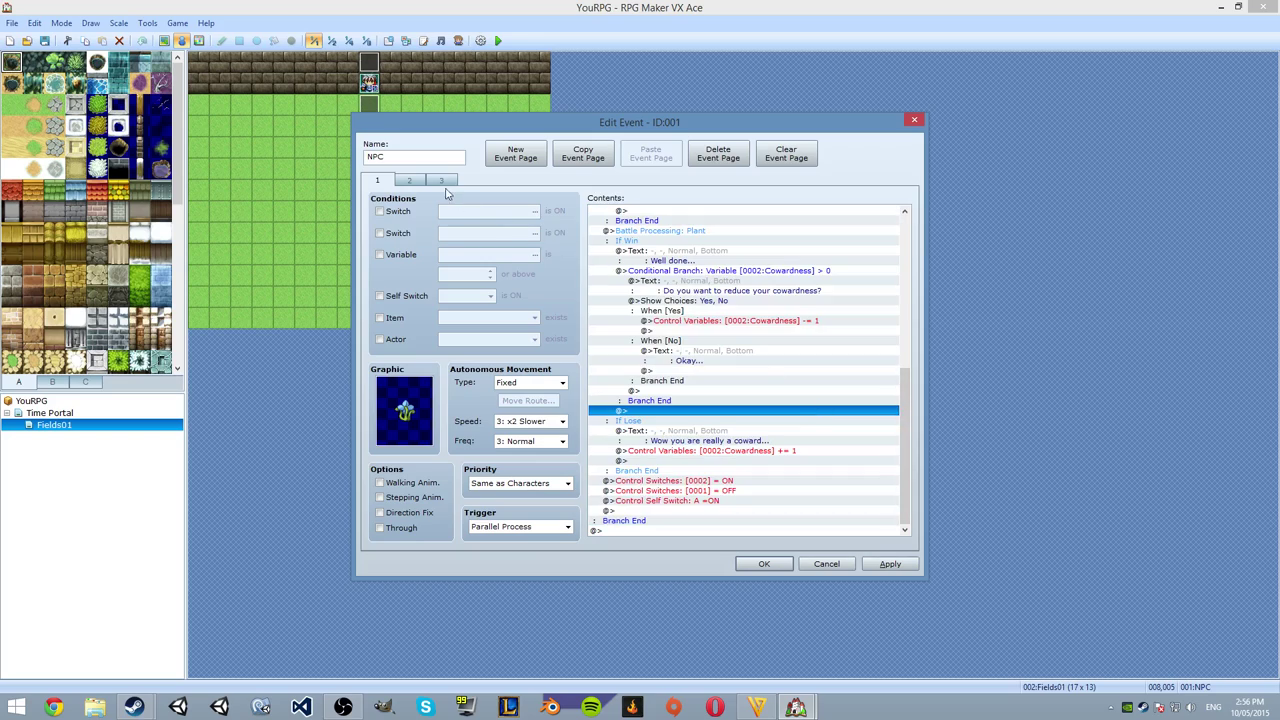
Append a Control Switches command that turns switch 0002 OFF to the end of the NPC event's second page.
{"action": "left_click", "coordinate": [414, 184]}
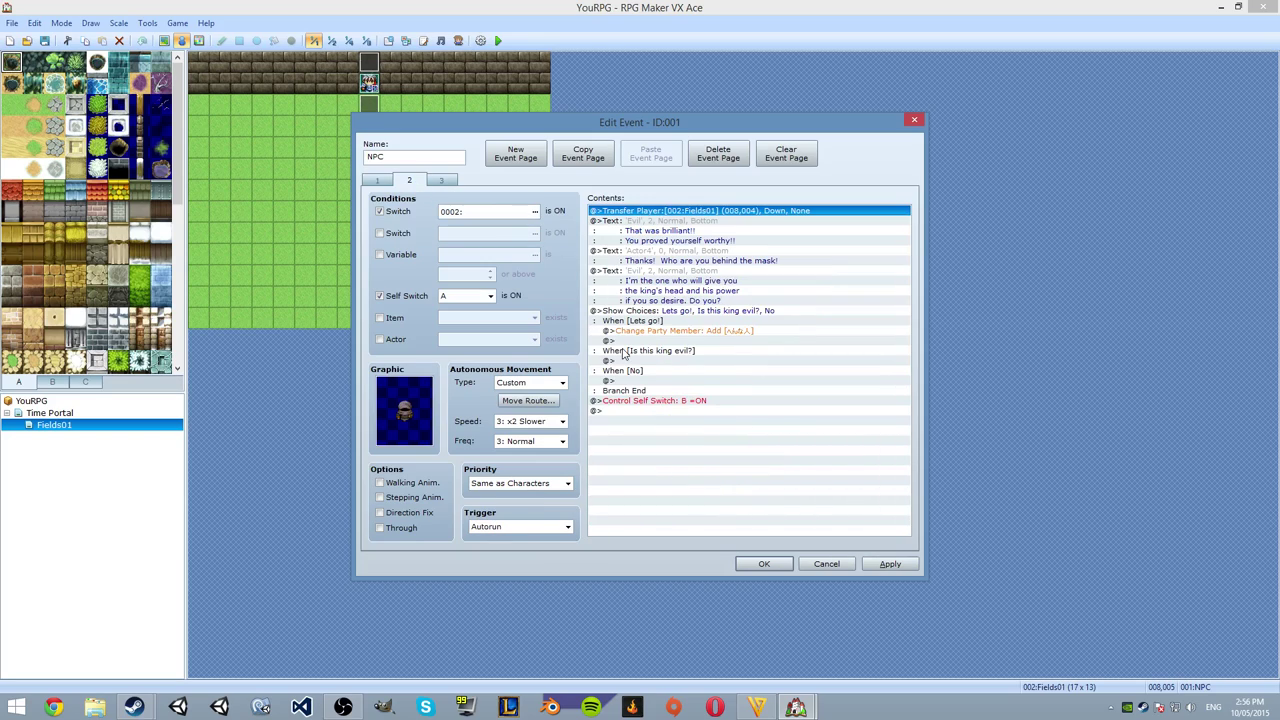
{"action": "right_click", "coordinate": [603, 412]}
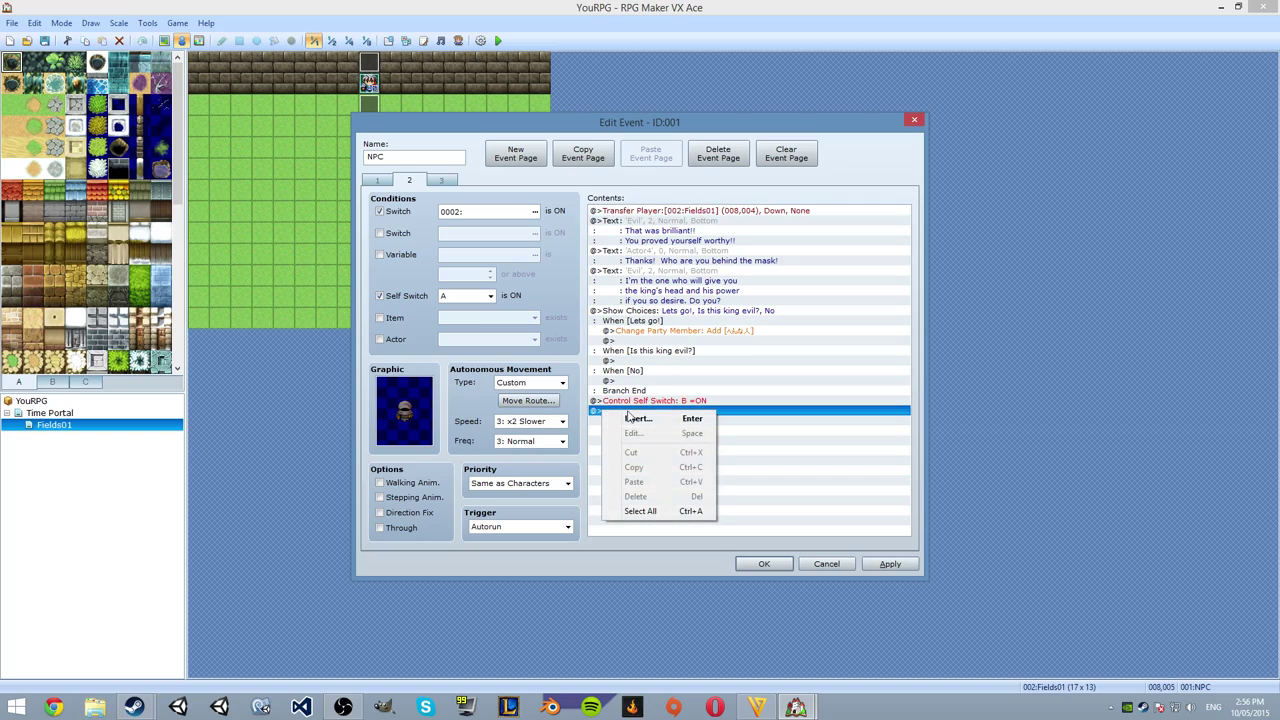
{"action": "left_click", "coordinate": [630, 420]}
{"action": "left_click", "coordinate": [679, 331]}
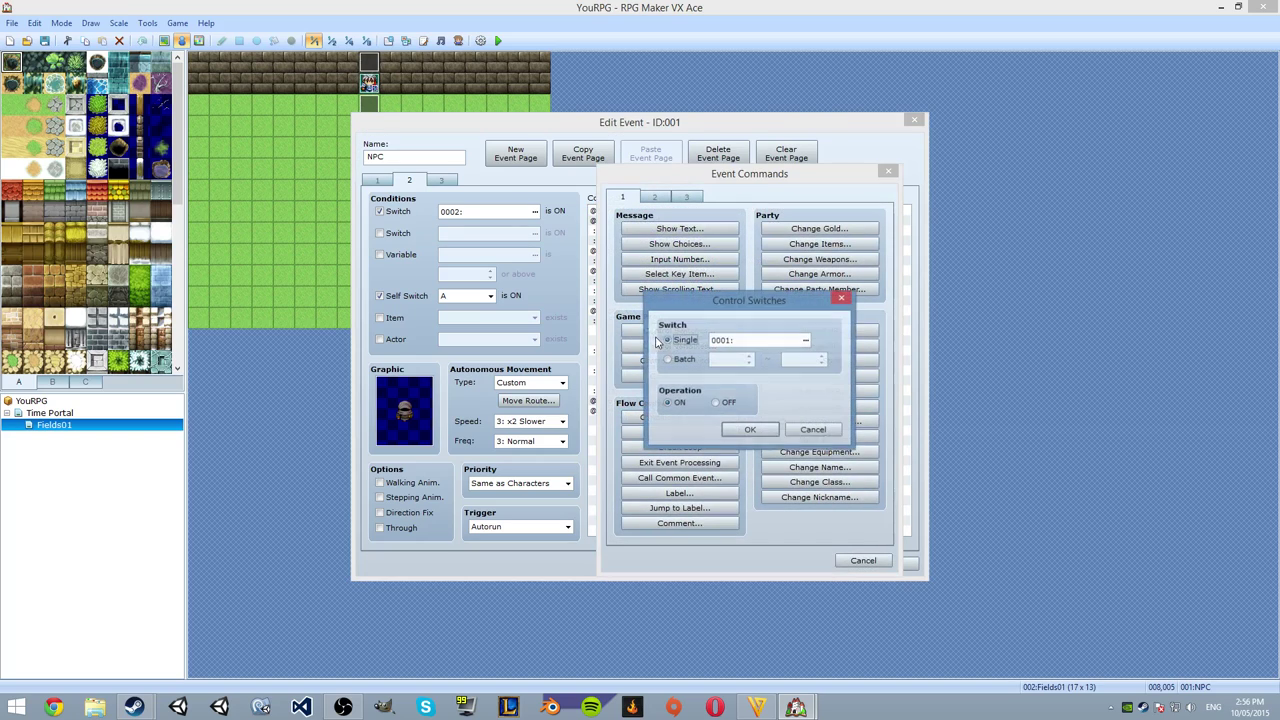
{"action": "left_click", "coordinate": [730, 341]}
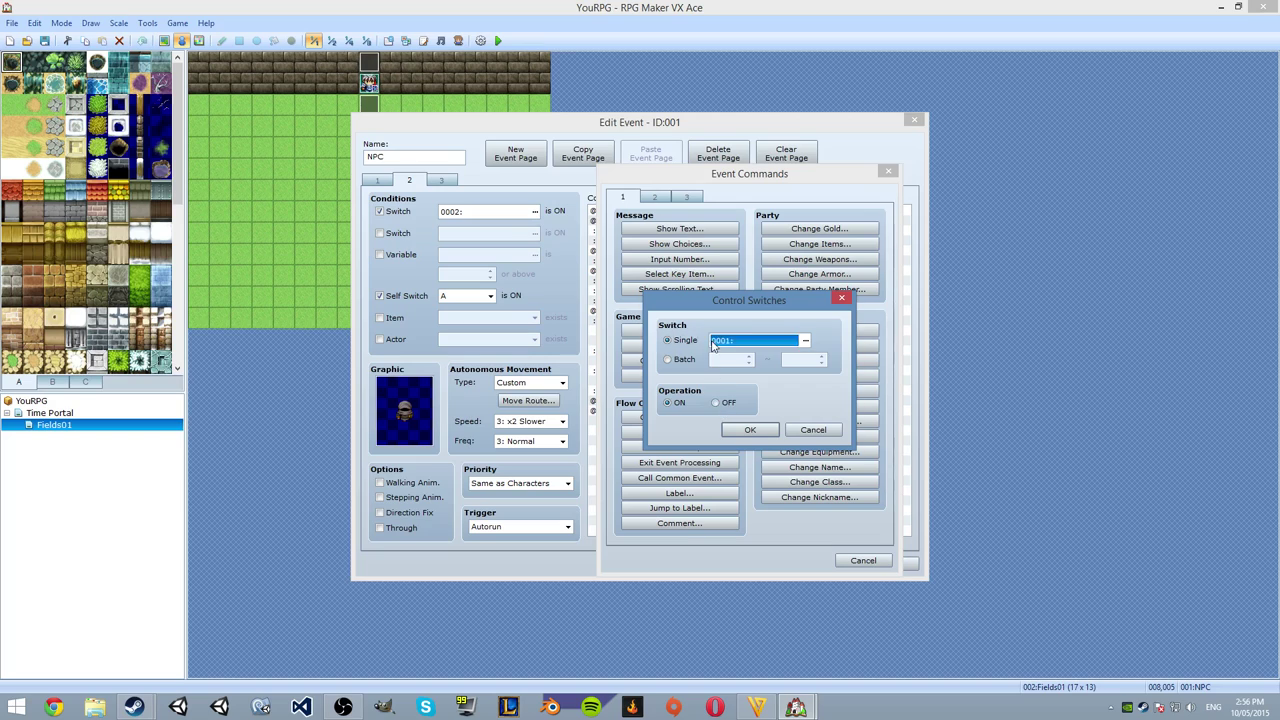
{"action": "left_click", "coordinate": [725, 403]}
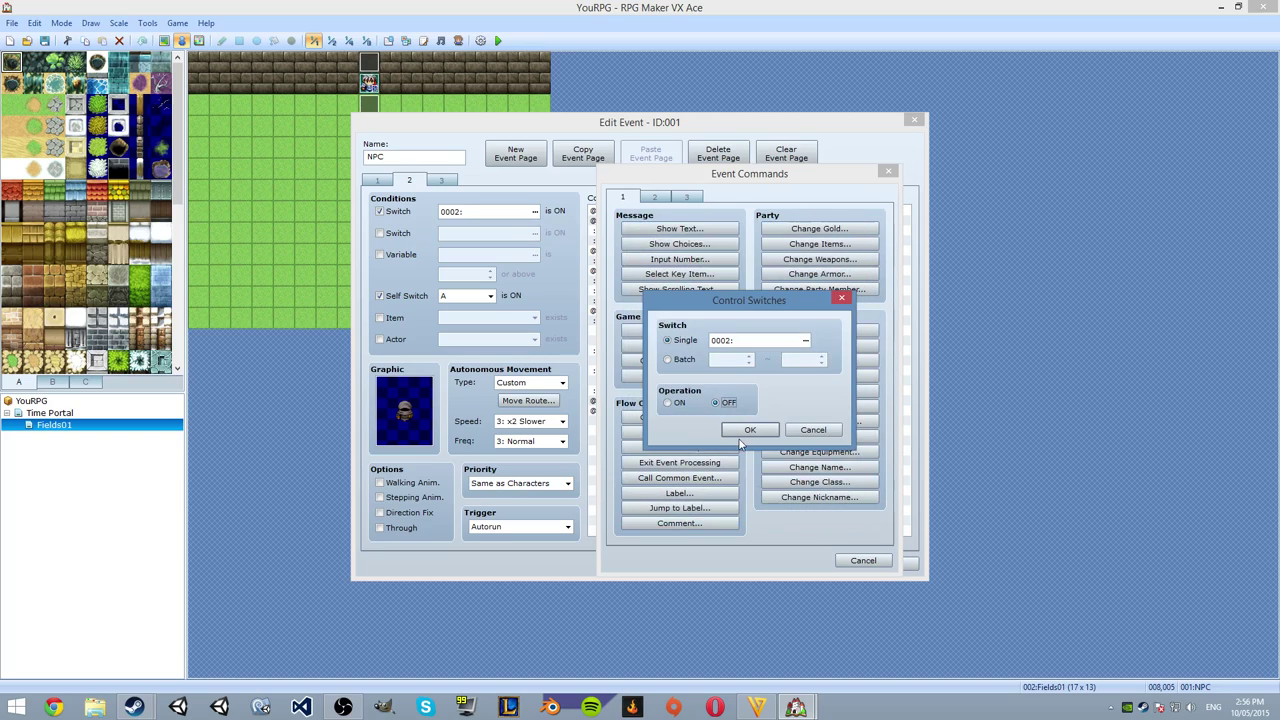
{"action": "left_click", "coordinate": [748, 430]}
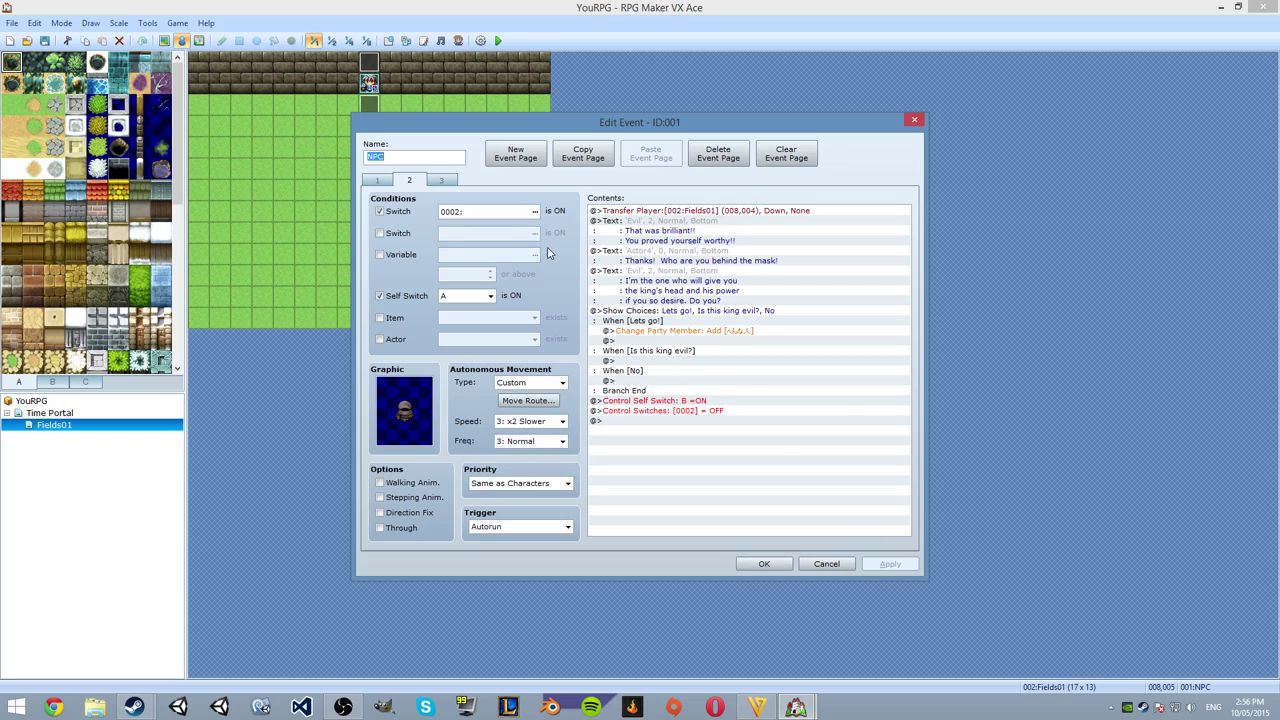
Check the conditions and commands on all three NPC event pages, and close the event keeping its changes.
{"action": "left_click", "coordinate": [378, 182]}
{"action": "scroll", "coordinate": [820, 330], "scroll_direction": "down", "scroll_amount": 8}
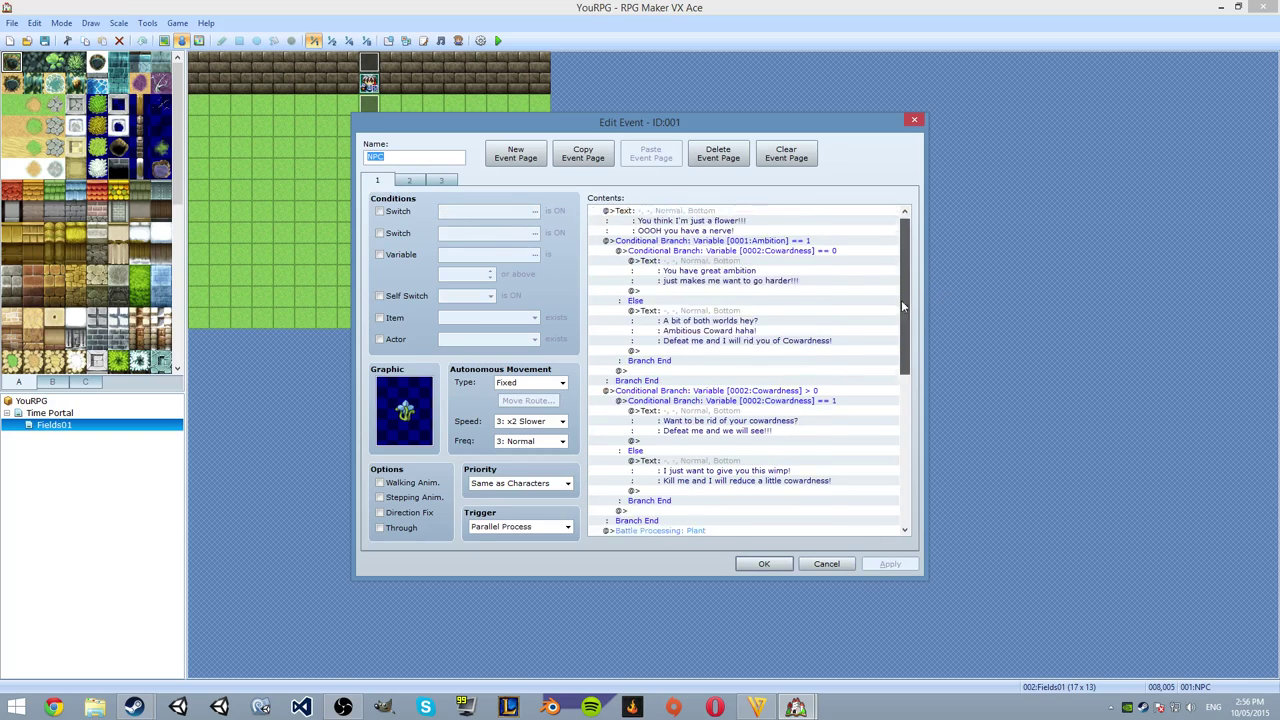
{"action": "left_click", "coordinate": [409, 181]}
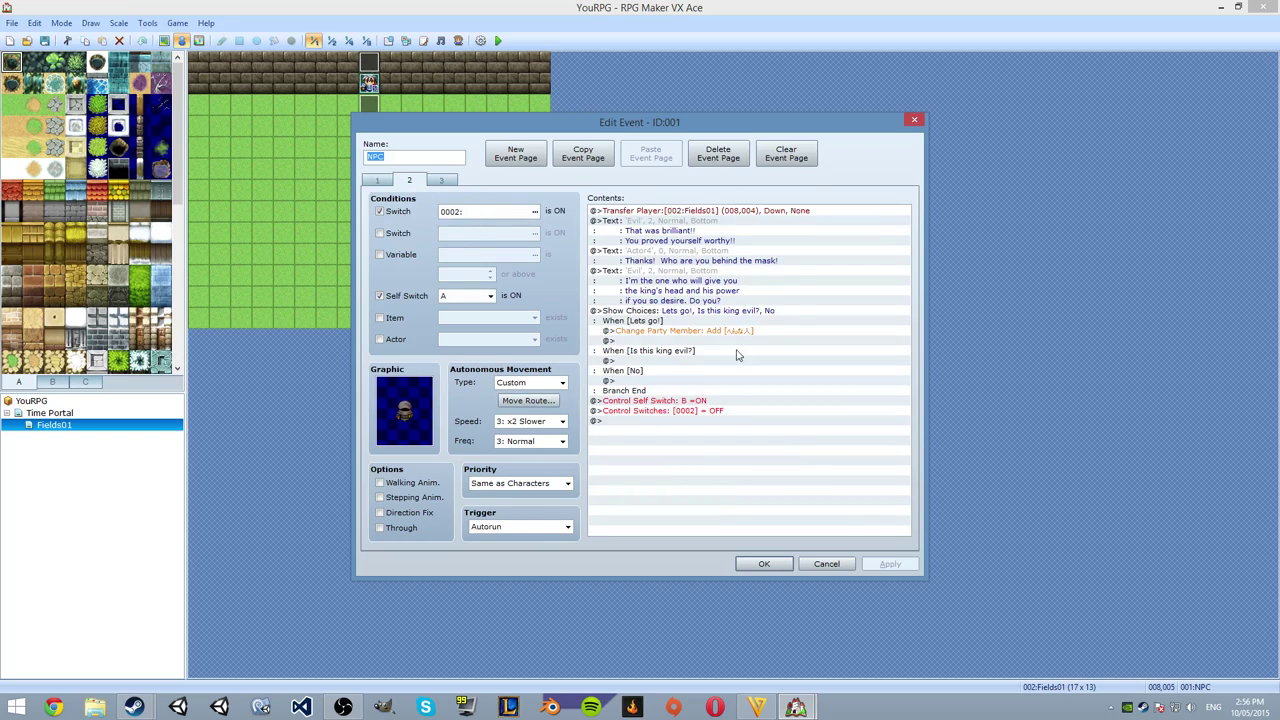
{"action": "left_click", "coordinate": [440, 181]}
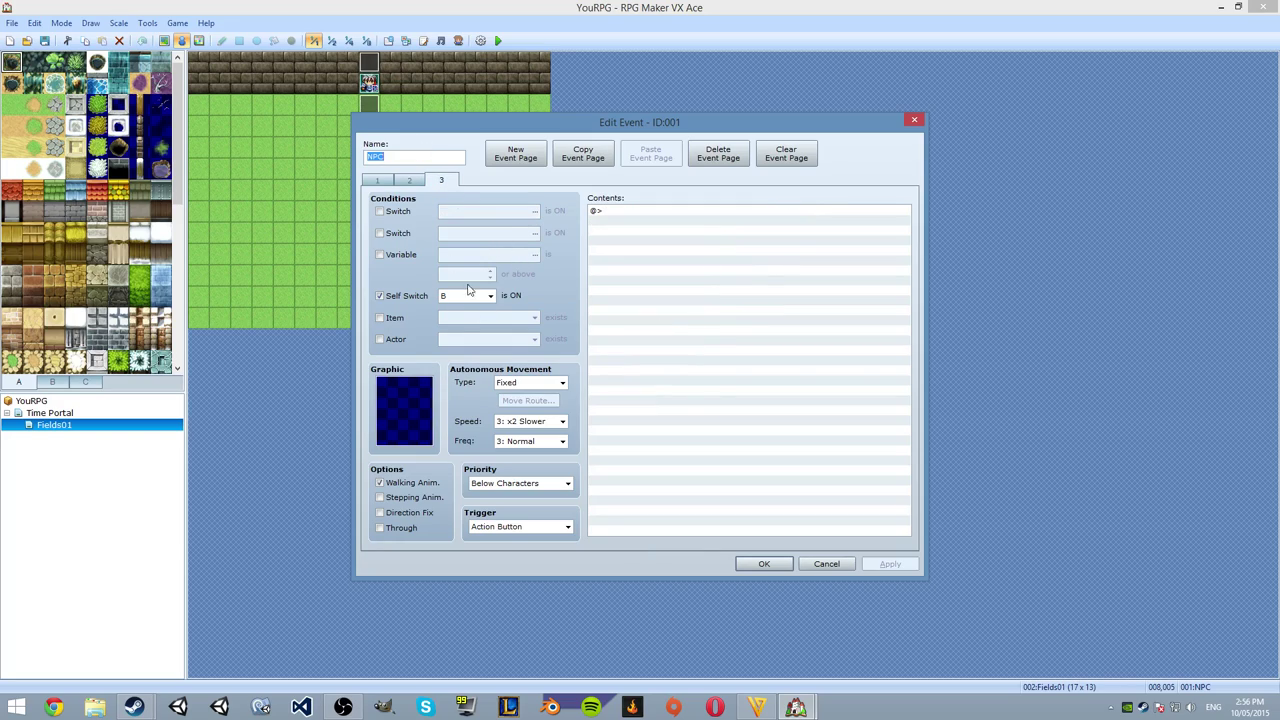
{"action": "left_click", "coordinate": [375, 180]}
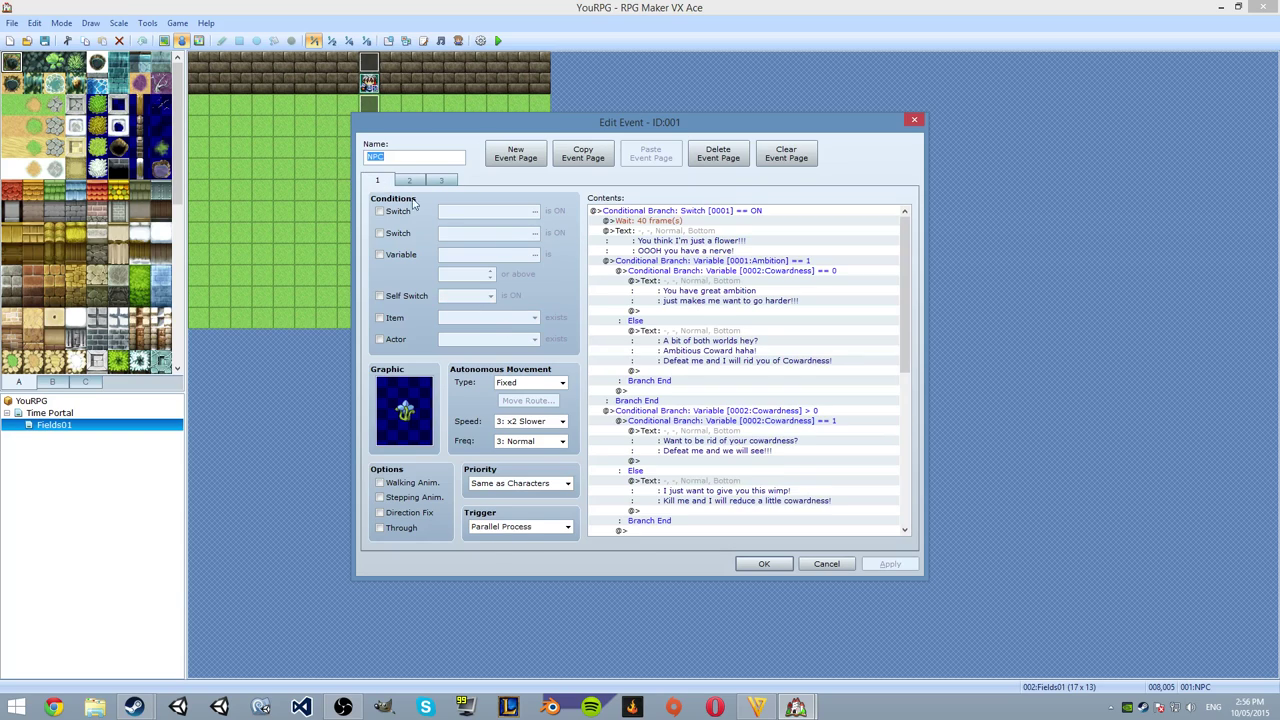
{"action": "left_click", "coordinate": [764, 563]}
Delete the player starting position from the Fields01 map.
{"action": "right_click", "coordinate": [366, 83]}
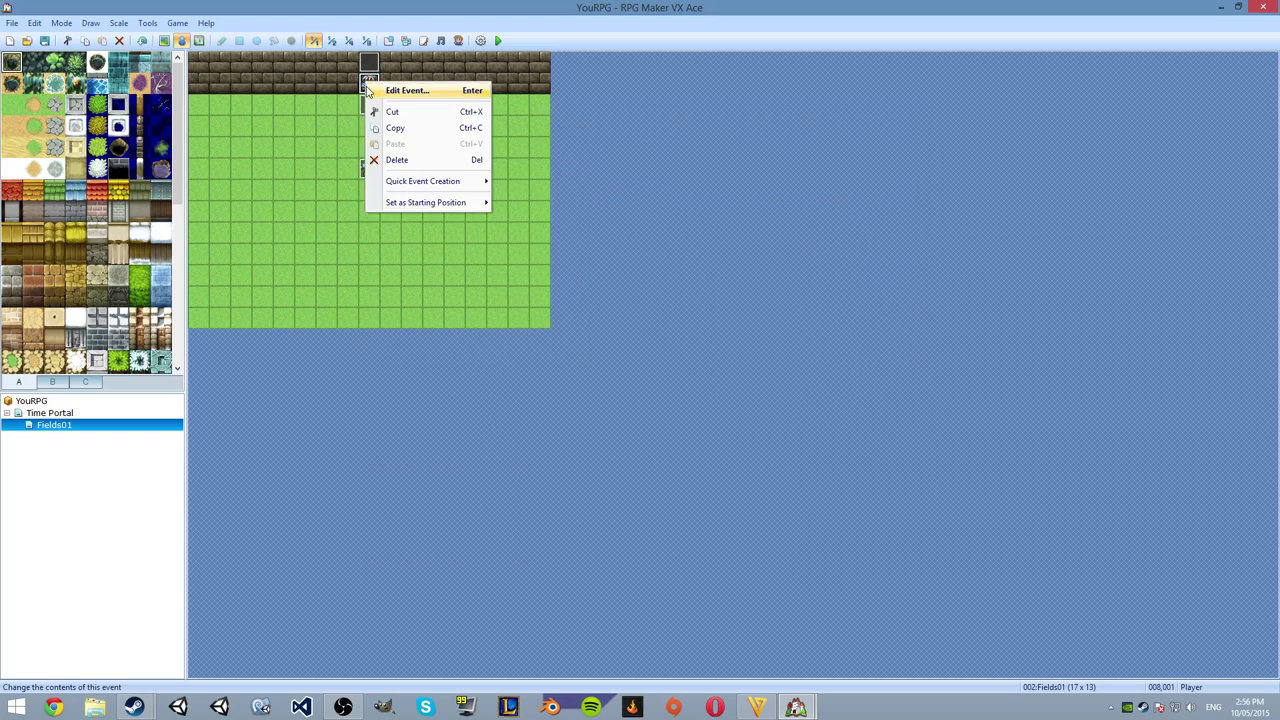
{"action": "left_click", "coordinate": [396, 160]}
Delete the Control Self Switch A = ON command from event EV002 and apply the change.
{"action": "double_click", "coordinate": [369, 104]}
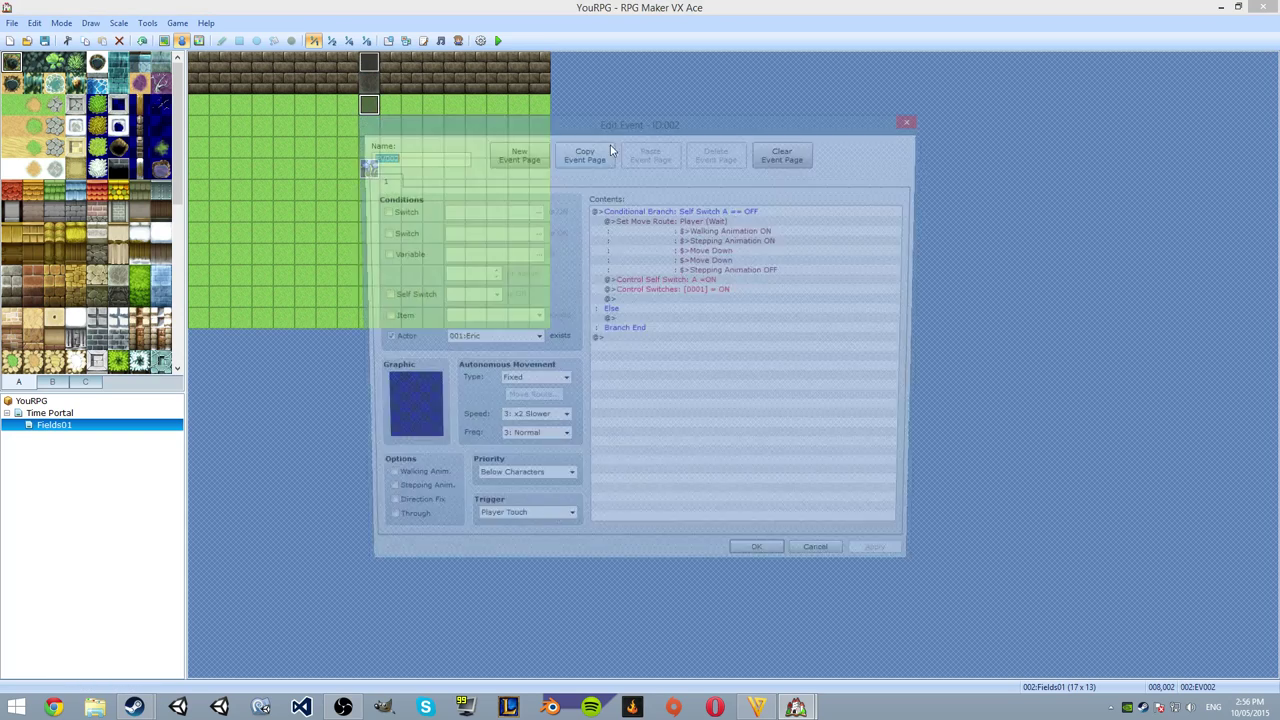
{"action": "left_click", "coordinate": [712, 300]}
{"action": "left_click", "coordinate": [681, 291]}
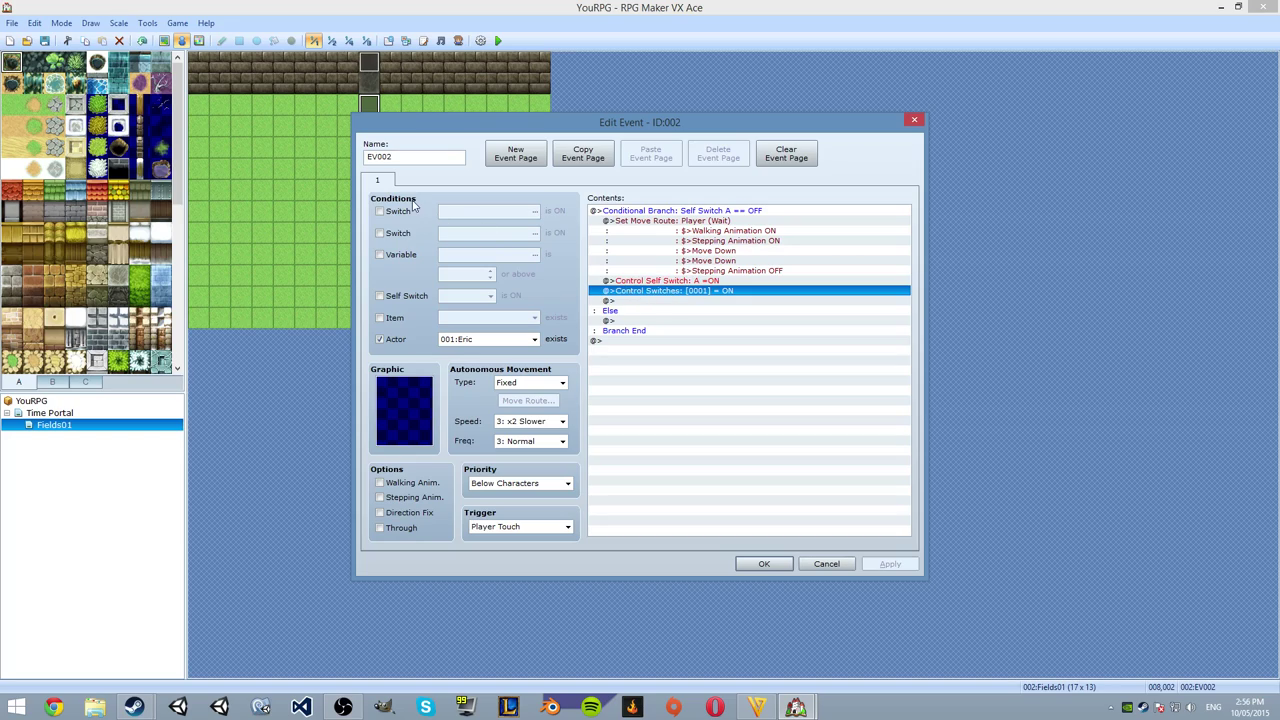
{"action": "left_click", "coordinate": [643, 283]}
{"action": "right_click", "coordinate": [654, 283]}
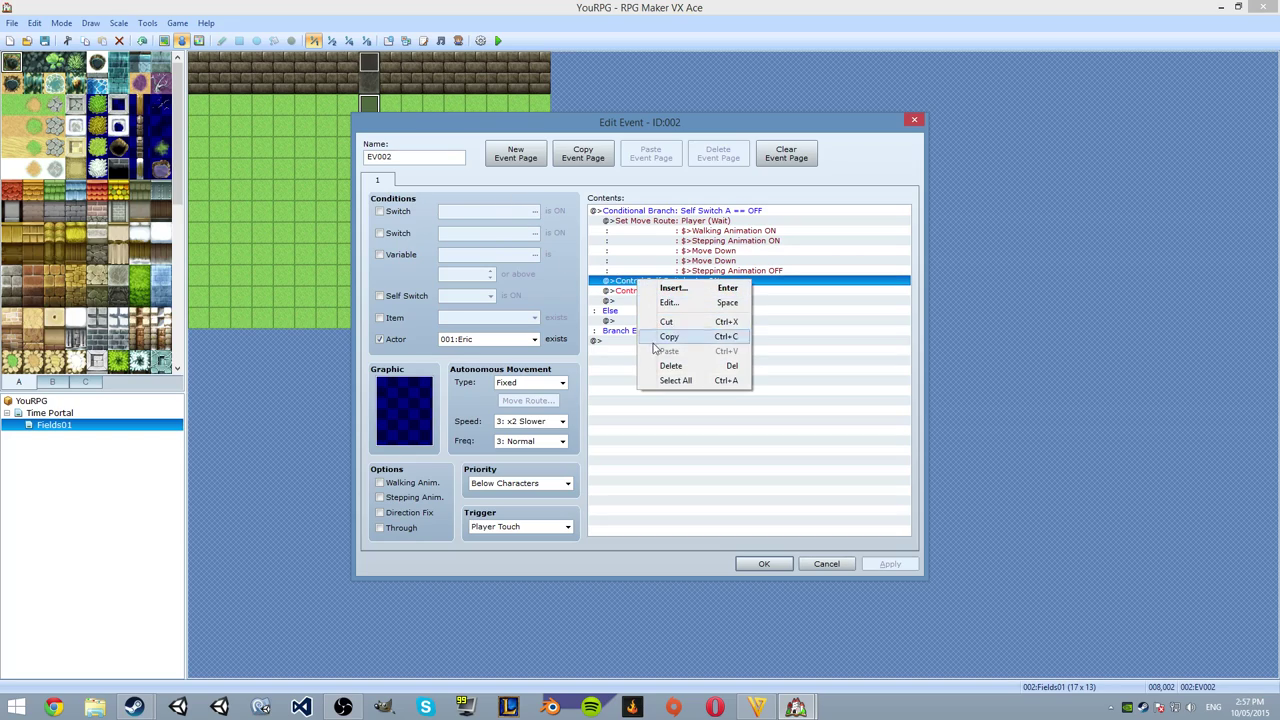
{"action": "left_click", "coordinate": [670, 366]}
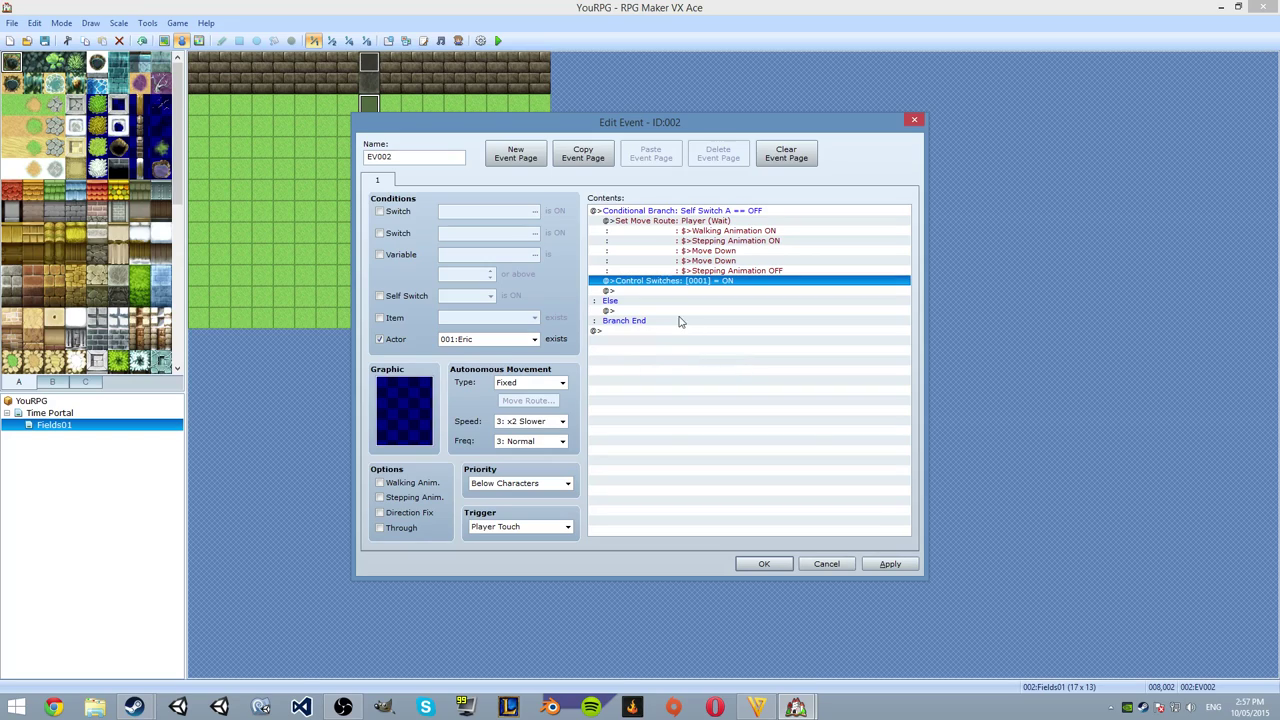
{"action": "left_click", "coordinate": [900, 570]}
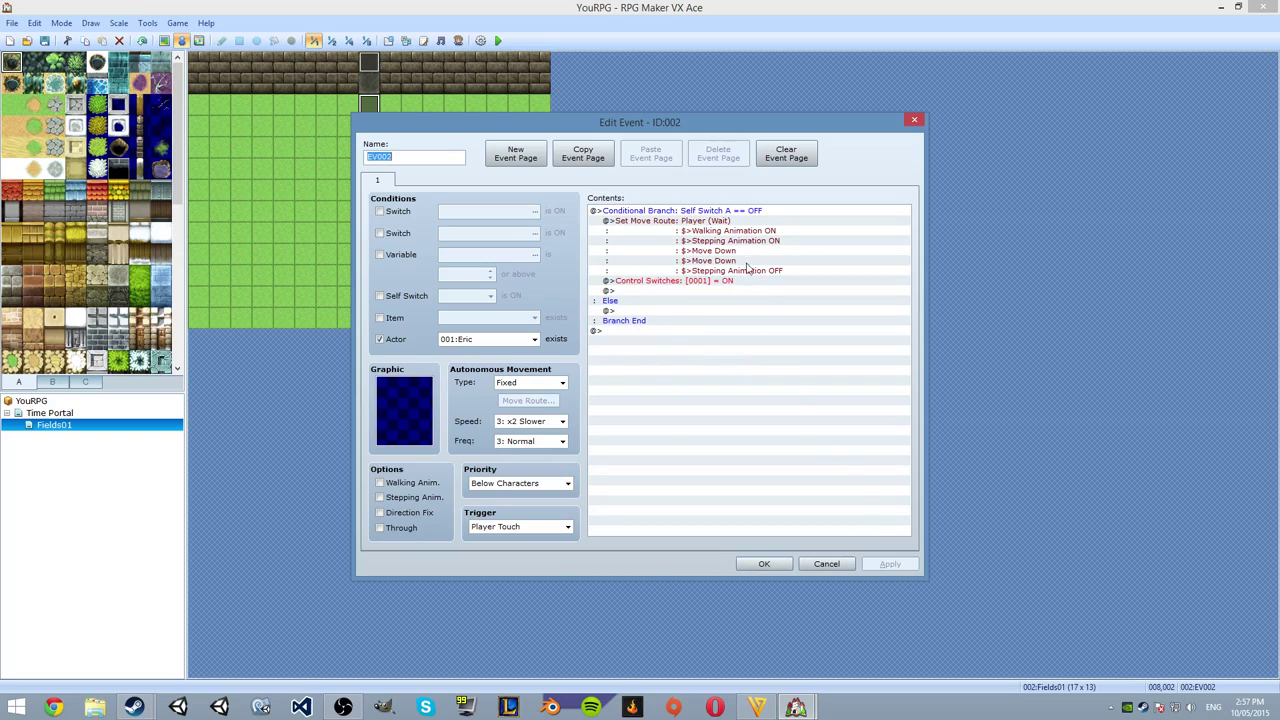
Edit the Self Switch A == OFF conditional branch in event EV002, apply it and close the event.
{"action": "right_click", "coordinate": [713, 211]}
{"action": "left_click", "coordinate": [724, 231]}
{"action": "left_click", "coordinate": [629, 464]}
{"action": "left_click", "coordinate": [771, 481]}
{"action": "left_click", "coordinate": [886, 560]}
{"action": "left_click", "coordinate": [700, 340]}
{"action": "left_click", "coordinate": [764, 564]}
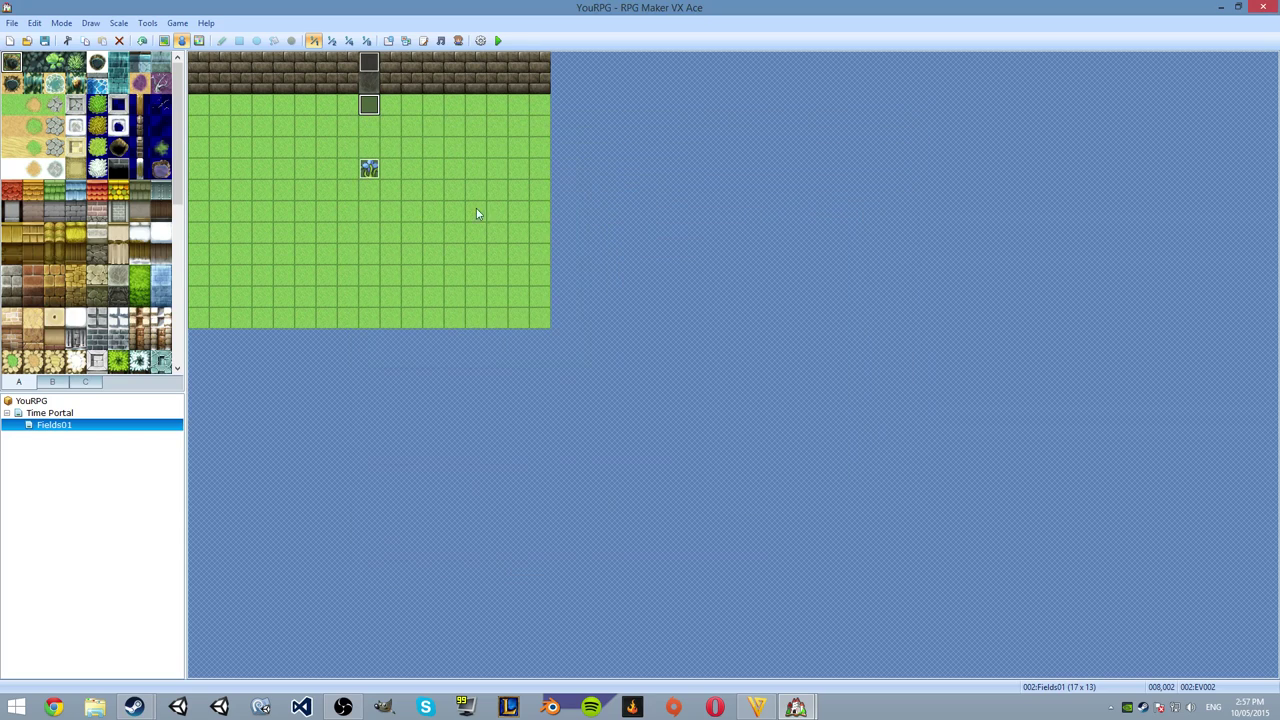
Inspect the sound effect and transfer commands of event EV003 at the map's upper edge, and close it.
{"action": "right_click", "coordinate": [373, 62]}
{"action": "left_click", "coordinate": [416, 72]}
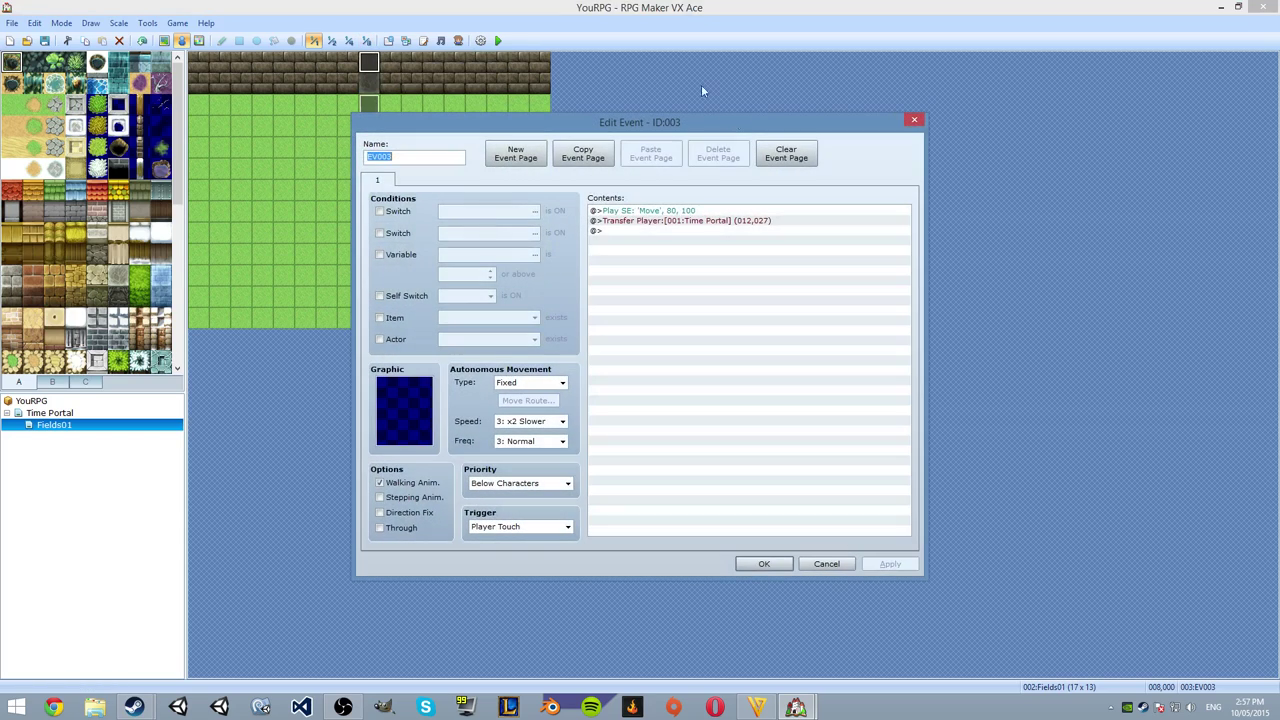
{"action": "left_click", "coordinate": [762, 563]}
Set the player's starting position at the centre of the star circle on the Time Portal map, at 012,016.
{"action": "left_click", "coordinate": [49, 412]}
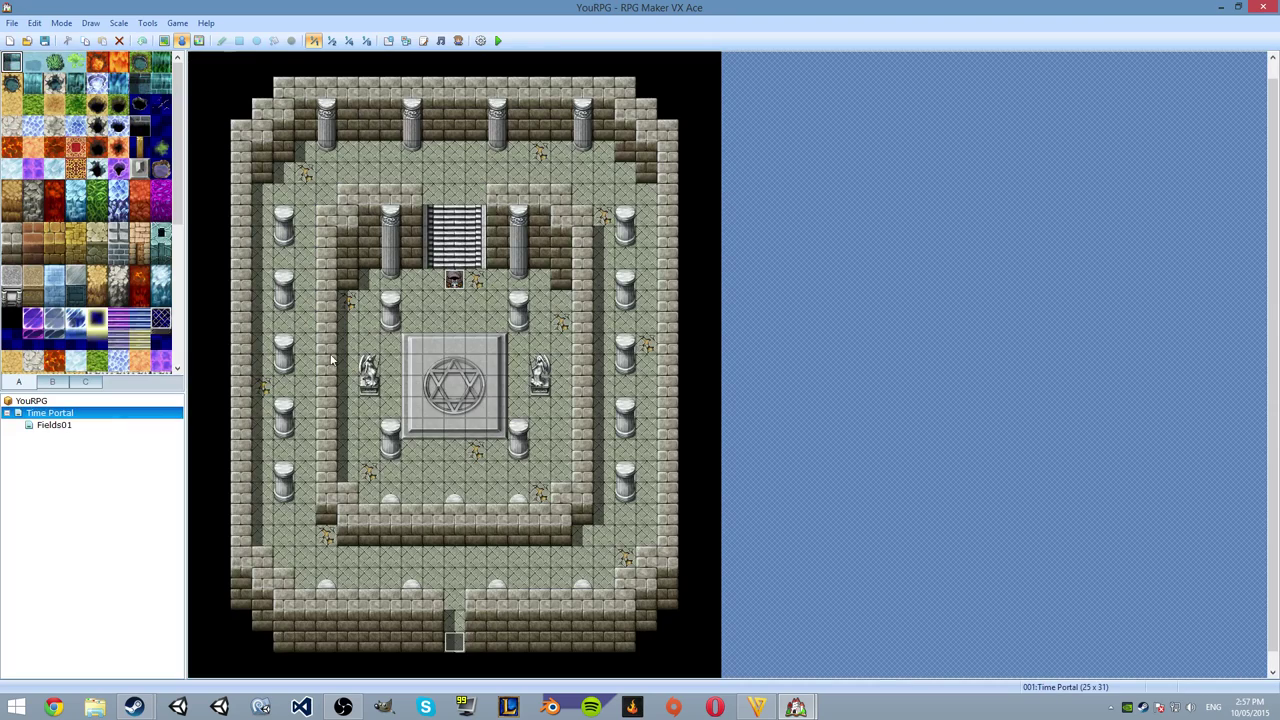
{"action": "right_click", "coordinate": [451, 385]}
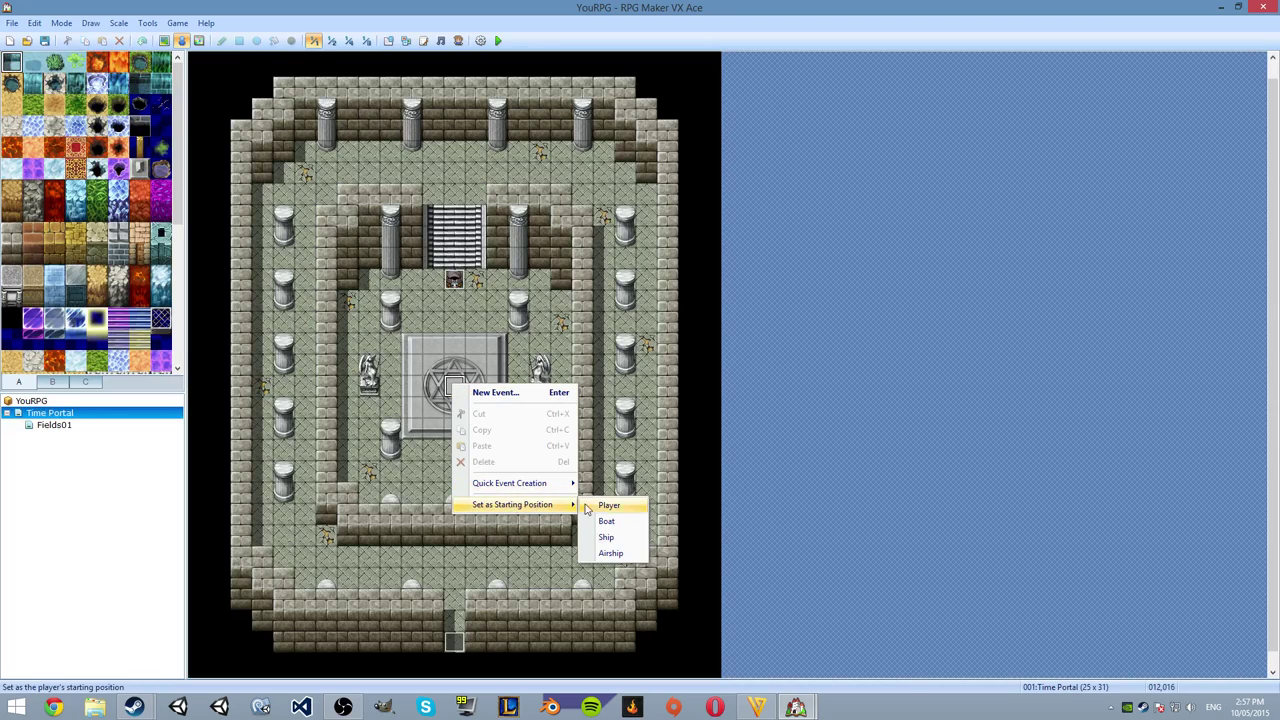
{"action": "left_click", "coordinate": [605, 506]}
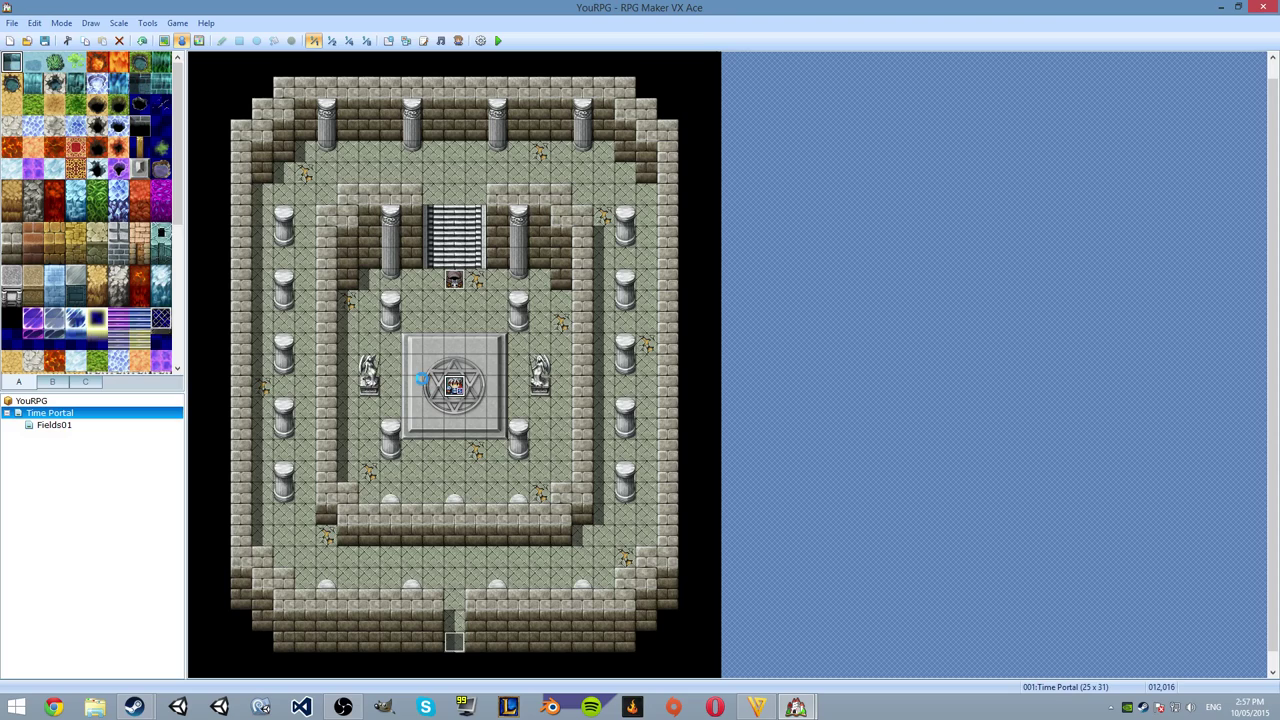
Inspect the commands and choice branches on page 2 of the NPC event on the Fields01 map, and close the event.
{"action": "left_click", "coordinate": [55, 425]}
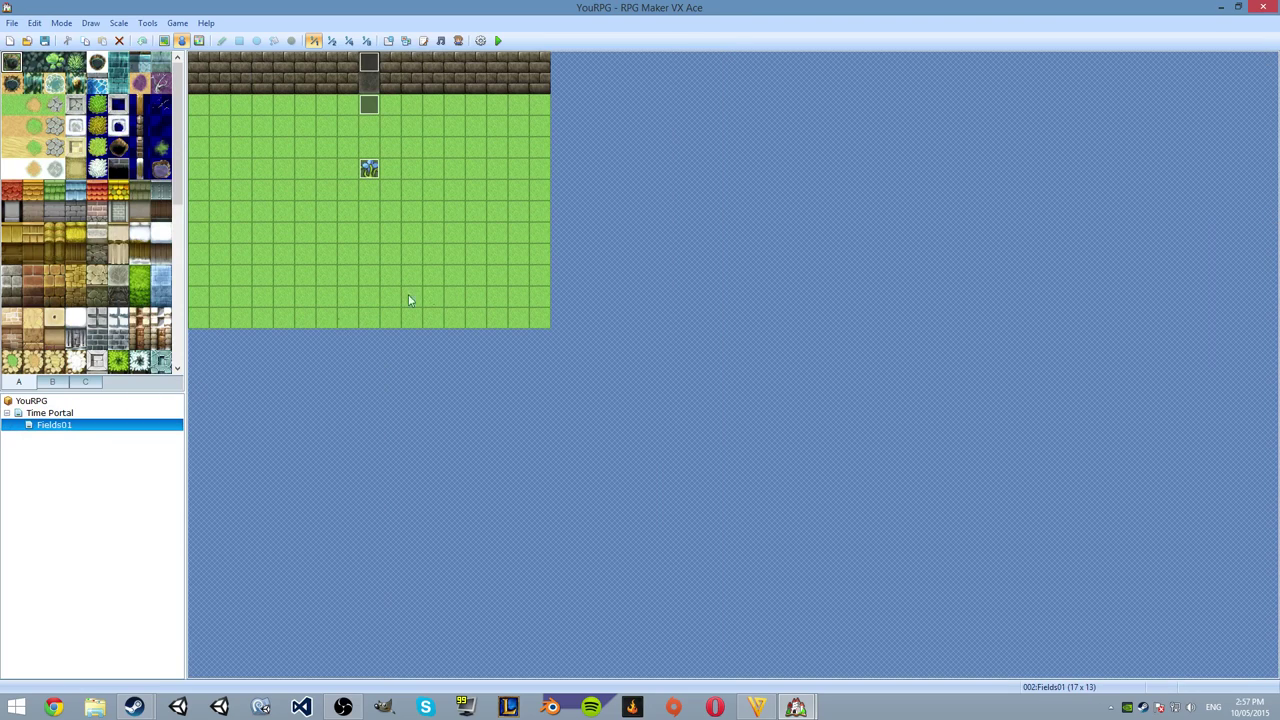
{"action": "right_click", "coordinate": [372, 170]}
{"action": "left_click", "coordinate": [420, 182]}
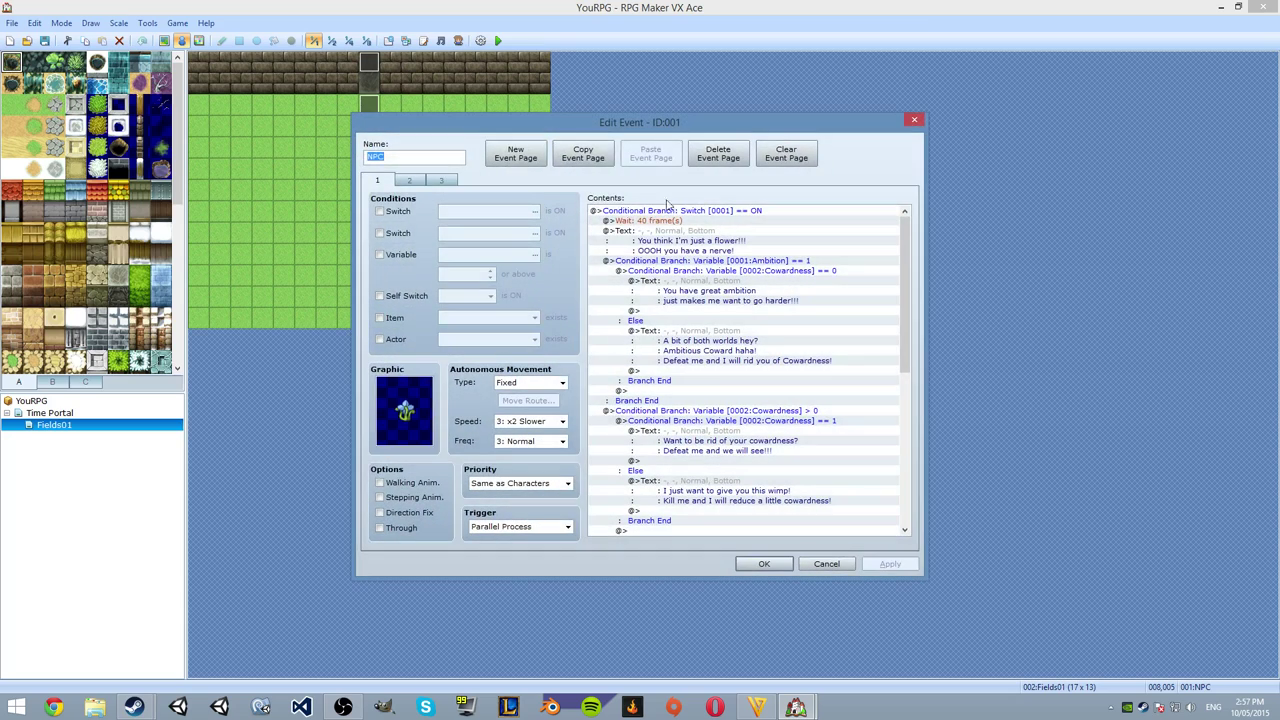
{"action": "left_click", "coordinate": [413, 182]}
{"action": "left_click", "coordinate": [641, 341]}
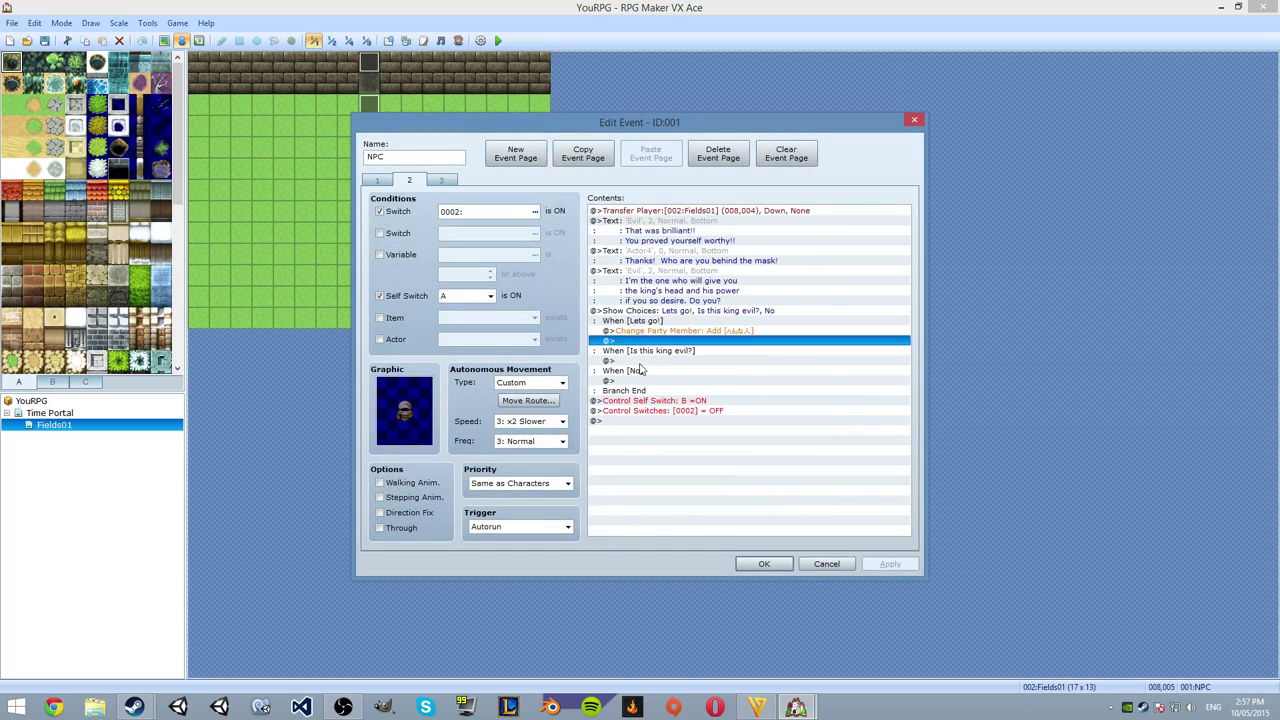
{"action": "left_click", "coordinate": [643, 360]}
{"action": "left_click", "coordinate": [764, 564]}
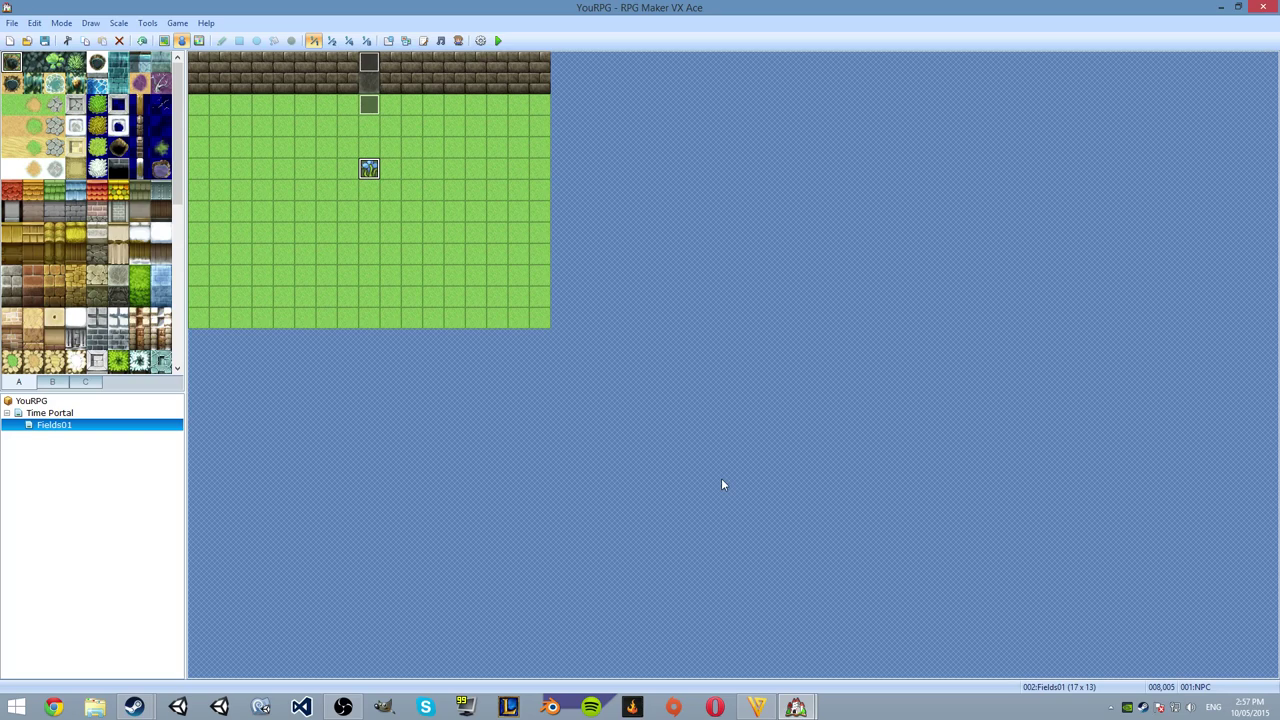
{"action": "left_click", "coordinate": [54, 62]}
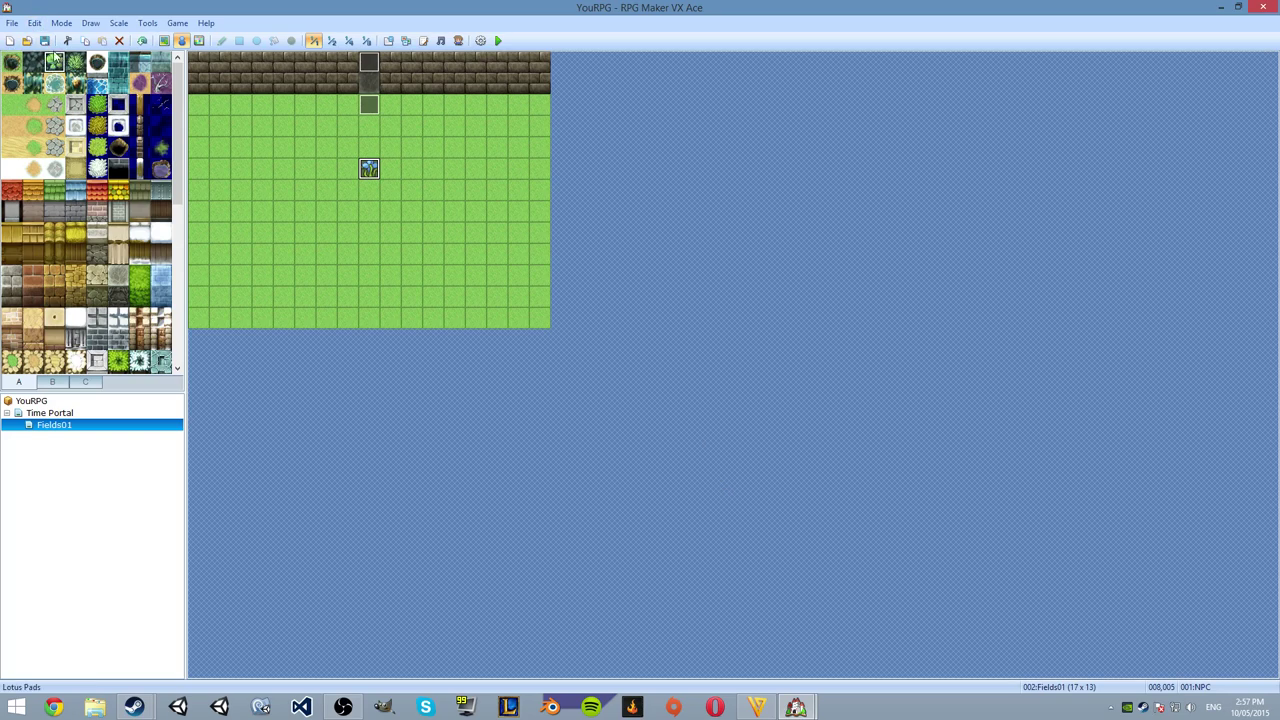
{"action": "left_click", "coordinate": [9, 63]}
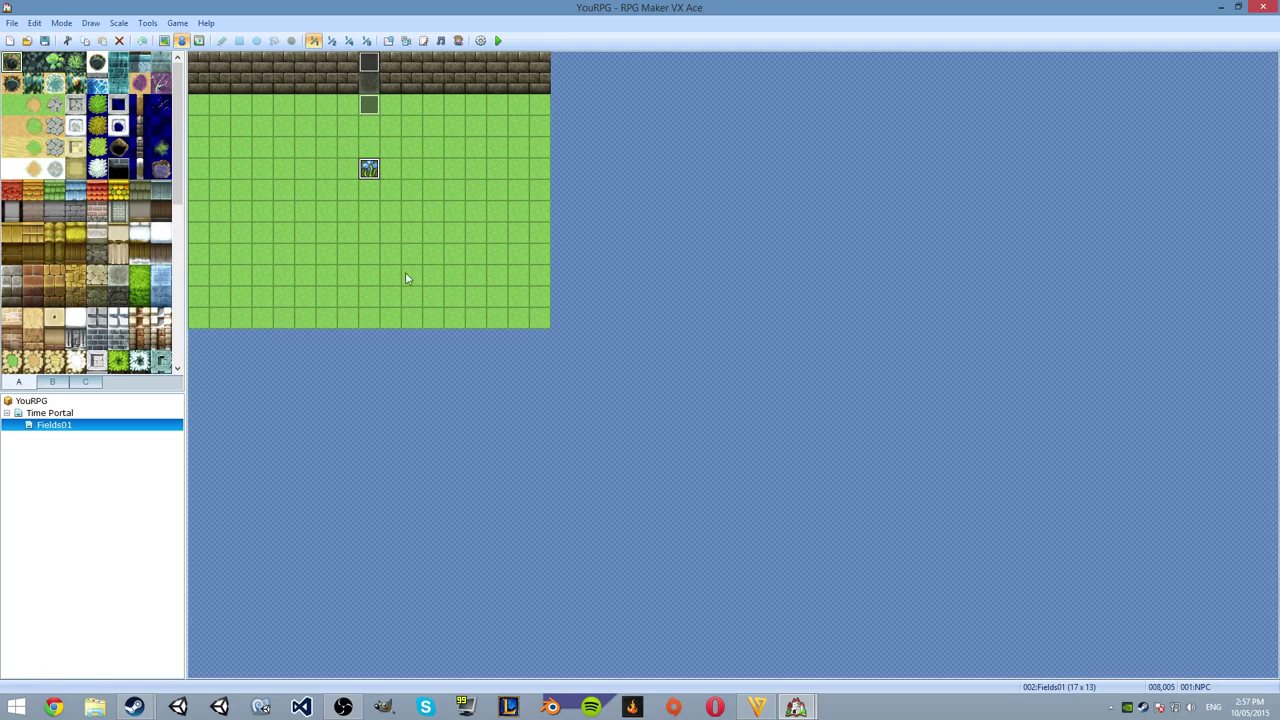
{"action": "left_click", "coordinate": [505, 282]}
{"action": "left_click", "coordinate": [503, 320]}
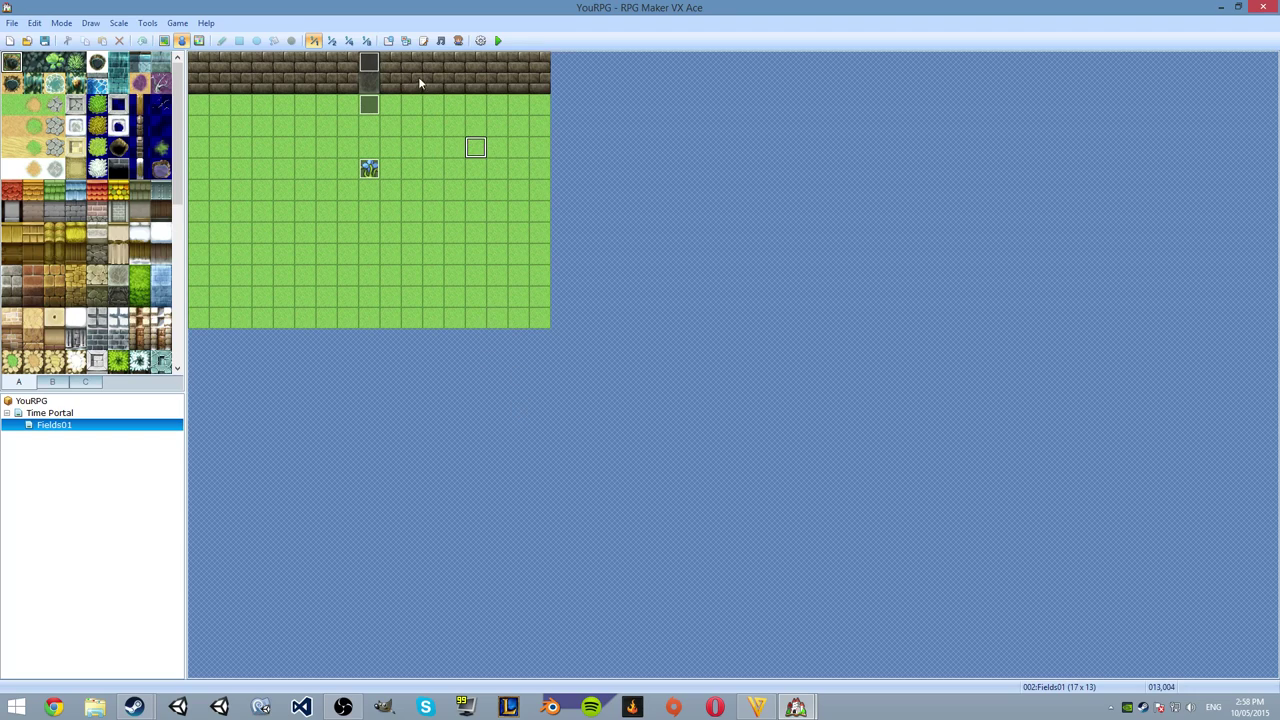
View the end of the VictoryAftermath script in the Script Editor and close it without changes.
{"action": "left_click", "coordinate": [401, 41]}
{"action": "left_click", "coordinate": [805, 202]}
{"action": "left_click", "coordinate": [423, 41]}
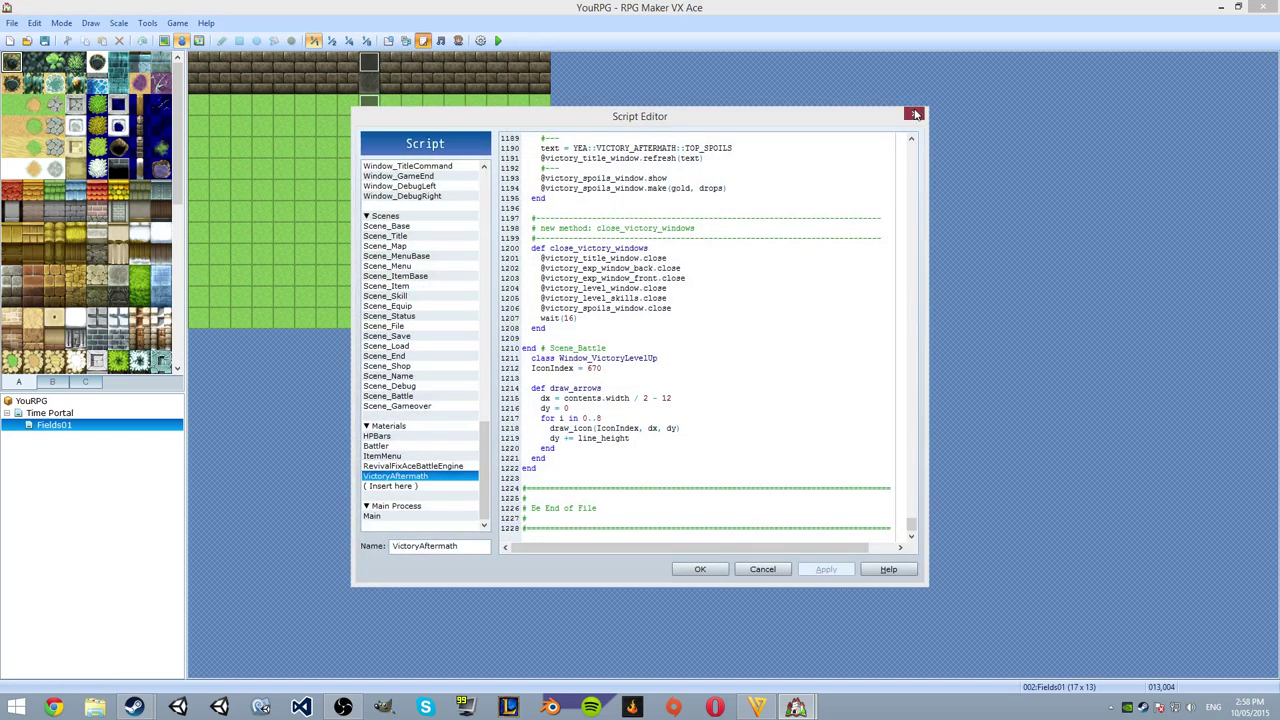
{"action": "key", "text": "Escape"}
Preview the IconSet graphic from Graphics/System in the Resource Manager and look through its icons.
{"action": "left_click", "coordinate": [406, 40]}
{"action": "left_click", "coordinate": [655, 232]}
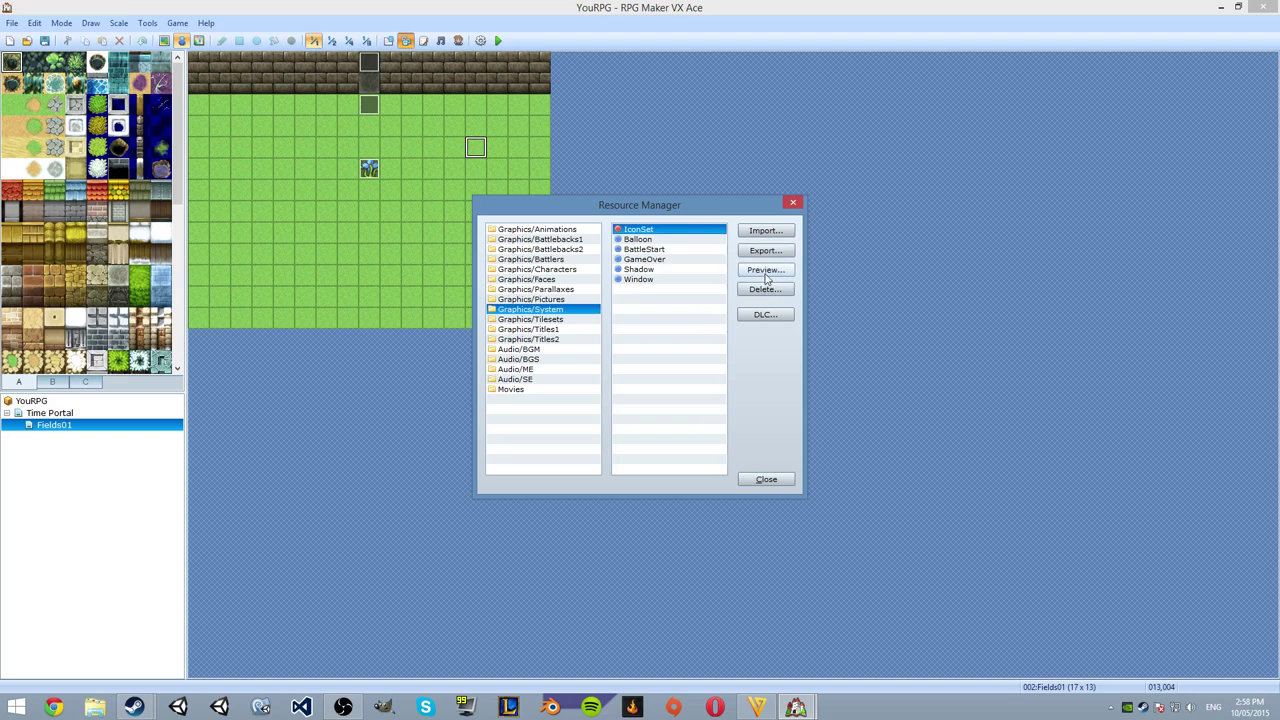
{"action": "left_click", "coordinate": [766, 288]}
{"action": "left_click_drag", "start_coordinate": [768, 220], "coordinate": [767, 424]}
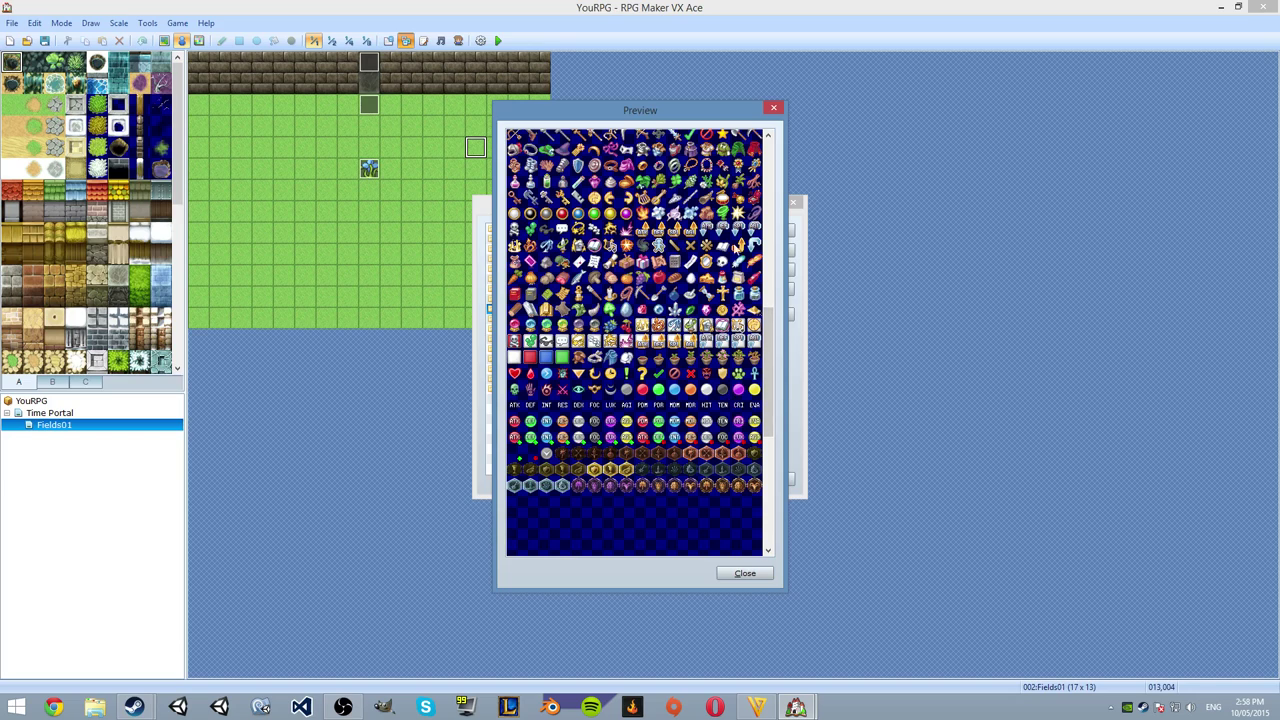
{"action": "scroll", "coordinate": [744, 247], "scroll_direction": "up", "scroll_amount": 5}
{"action": "left_click", "coordinate": [745, 573]}
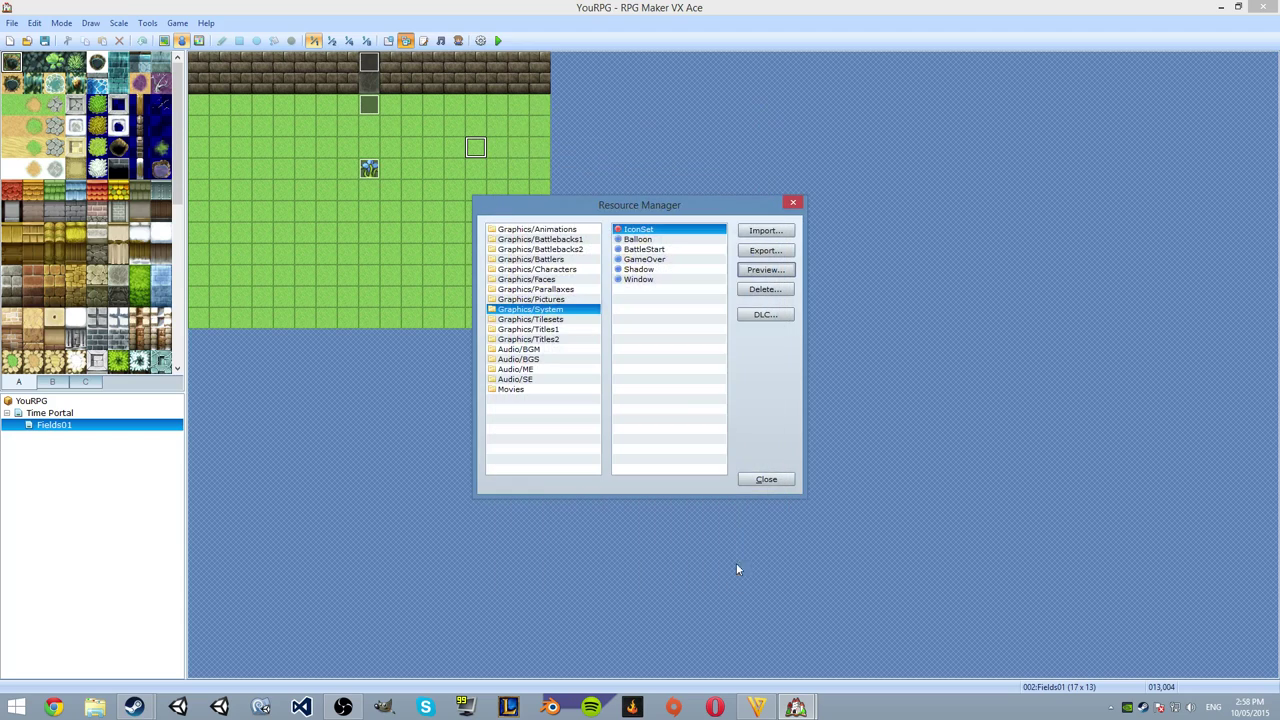
{"action": "left_click", "coordinate": [766, 270]}
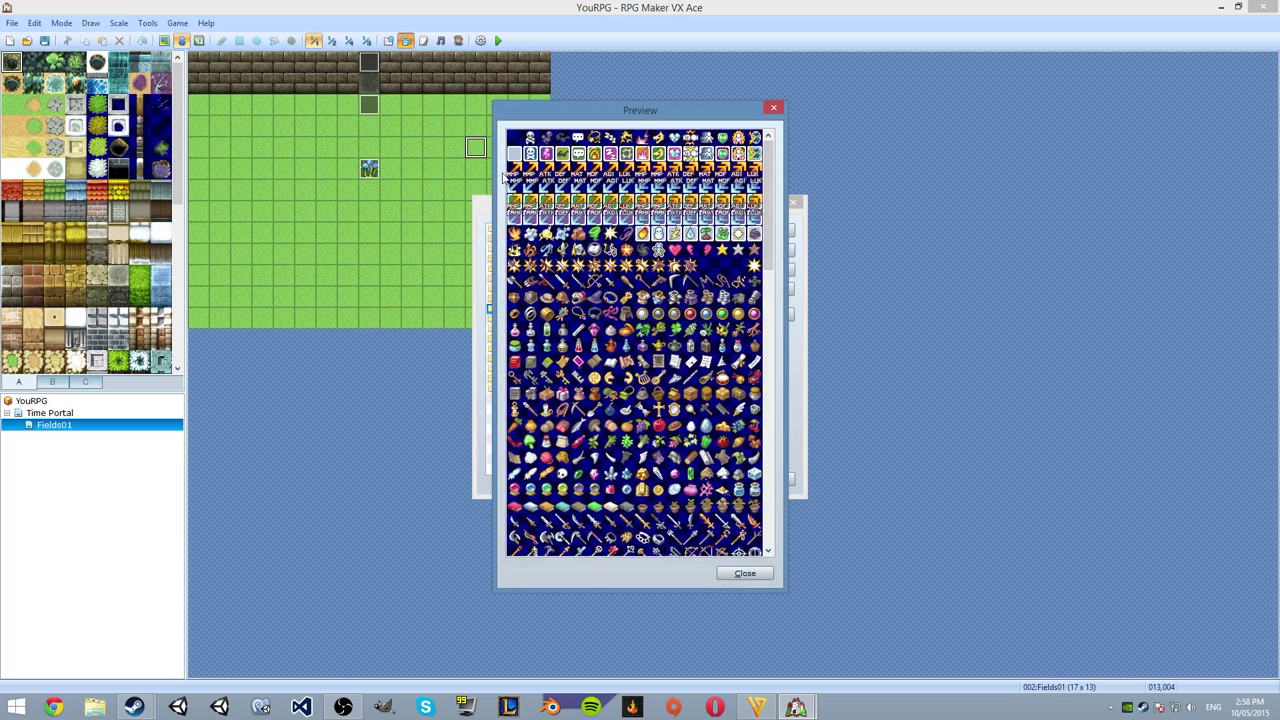